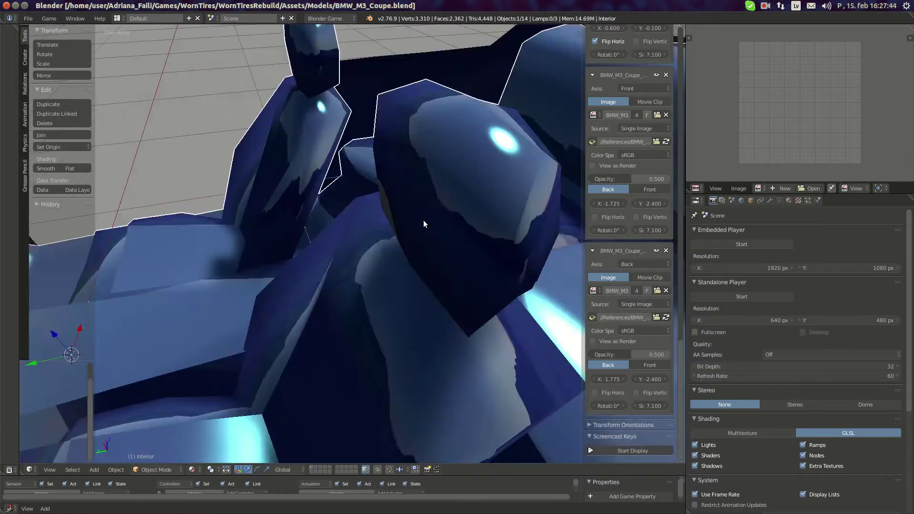
Examine the car interior model from several sides, including the seats and the dashboard.
middle_click_drag(423, 220, 296, 163)
scroll(324, 172, "up", 4)
scroll(323, 172, "down", 3)
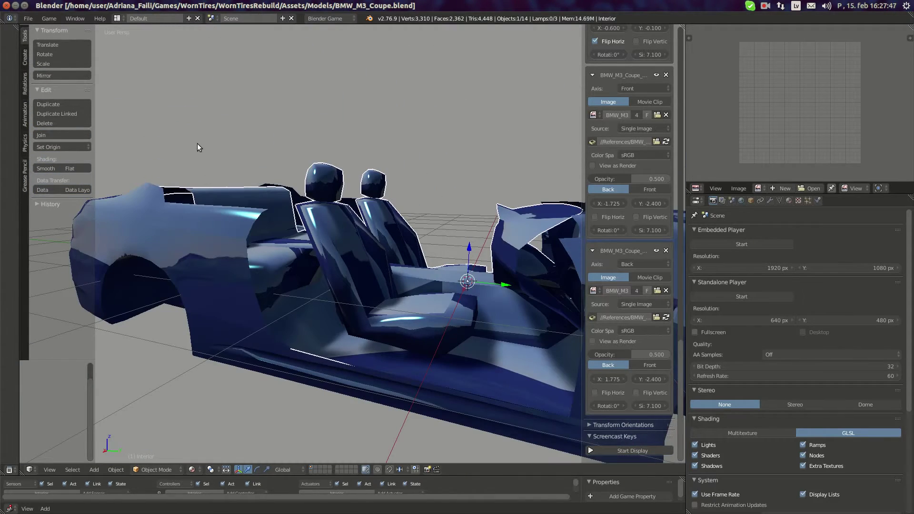
scroll(344, 216, "down", 8)
middle_click_drag(344, 215, 379, 206)
scroll(430, 217, "up", 7)
scroll(379, 205, "down", 3)
scroll(375, 209, "down", 3)
middle_click_drag(304, 208, 316, 288)
scroll(366, 184, "up", 3)
scroll(370, 202, "down", 3)
scroll(369, 202, "down", 2)
scroll(357, 262, "up", 5)
Enter Edit Mode on the Interior mesh, focusing on the centre of the dashboard.
key("Tab")
scroll(316, 287, "up", 3)
middle_click_drag(272, 371, 378, 271)
scroll(374, 271, "up", 3)
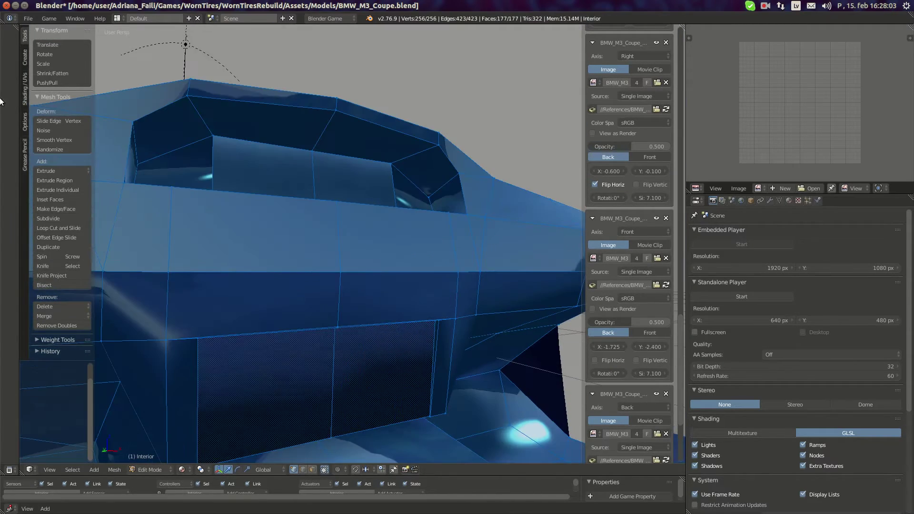
Switch to Chromium and open the full-size BMW M3 interior photo from the Superb Vehicles page.
mouse_move(1, 100)
left_click(18, 77)
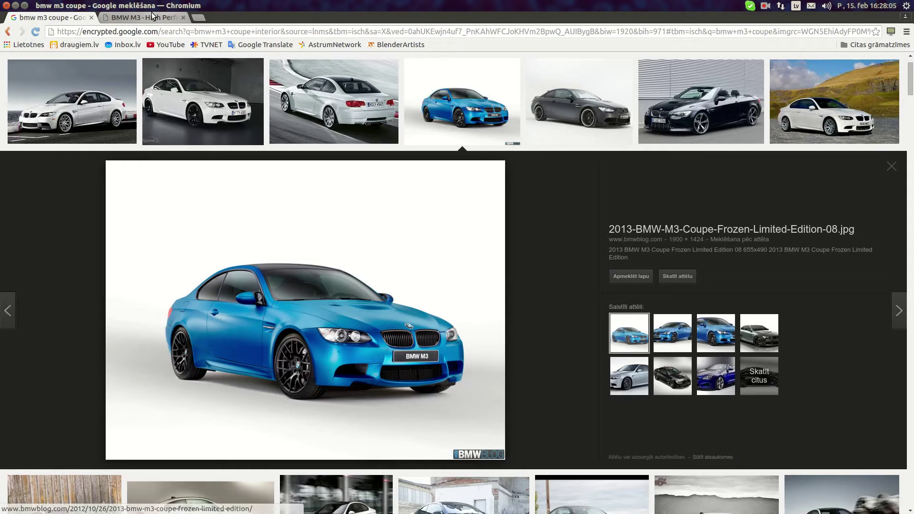
left_click(155, 17)
scroll(178, 110, "down", 15)
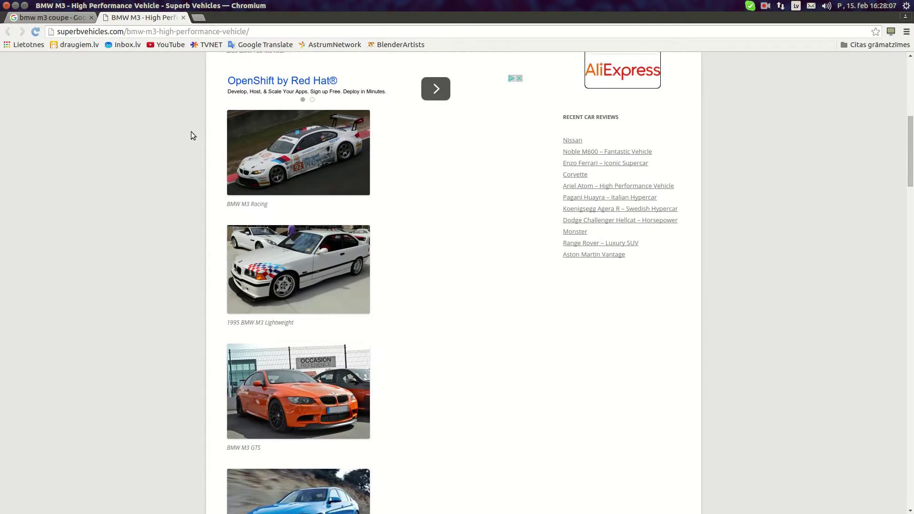
scroll(227, 198, "up", 2)
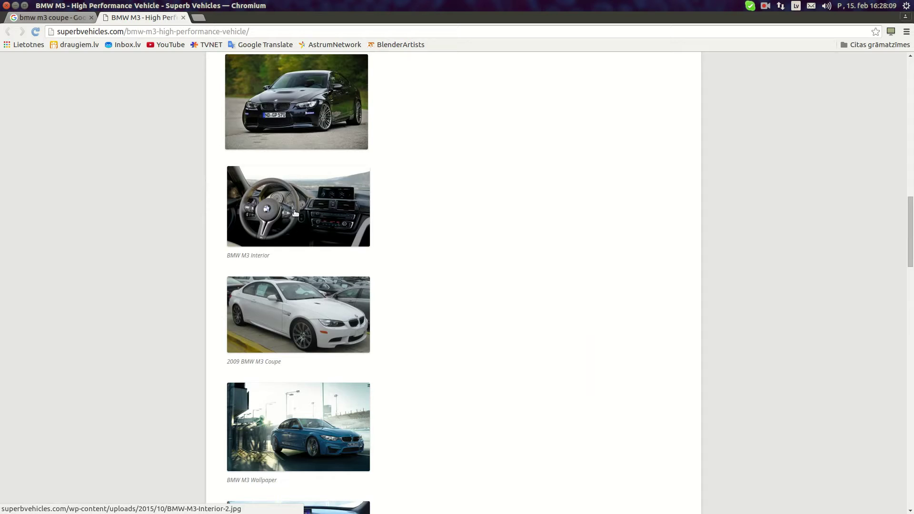
scroll(295, 212, "down", 20)
left_click(280, 134)
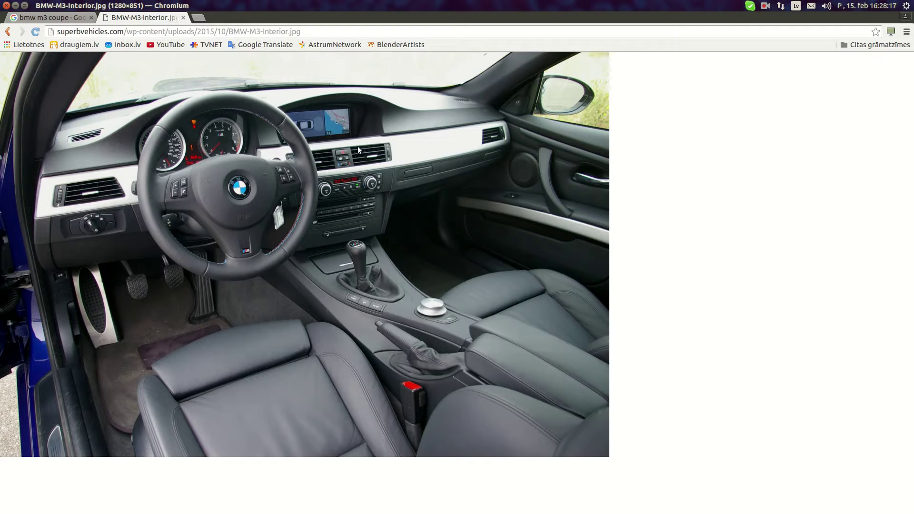
Compare the dashboard mesh in Blender with the interior photo in Chromium, ending in Blender.
mouse_move(0, 188)
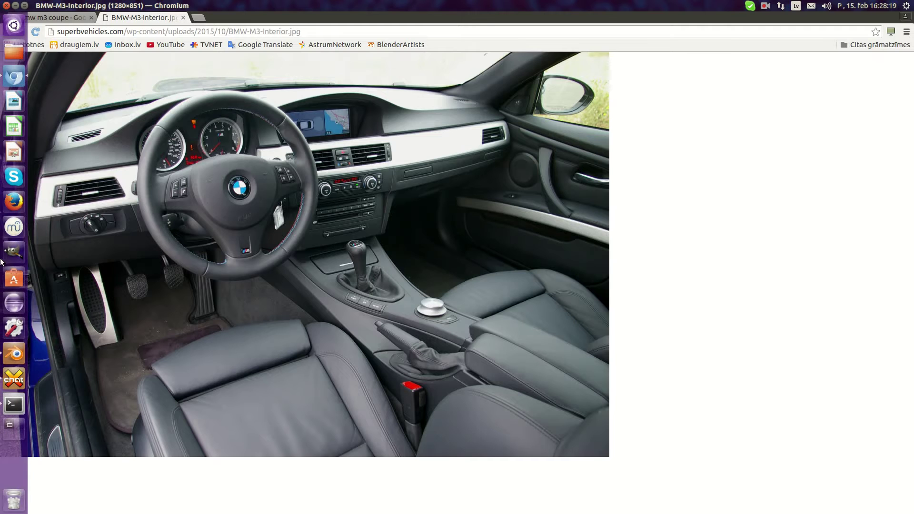
left_click(15, 354)
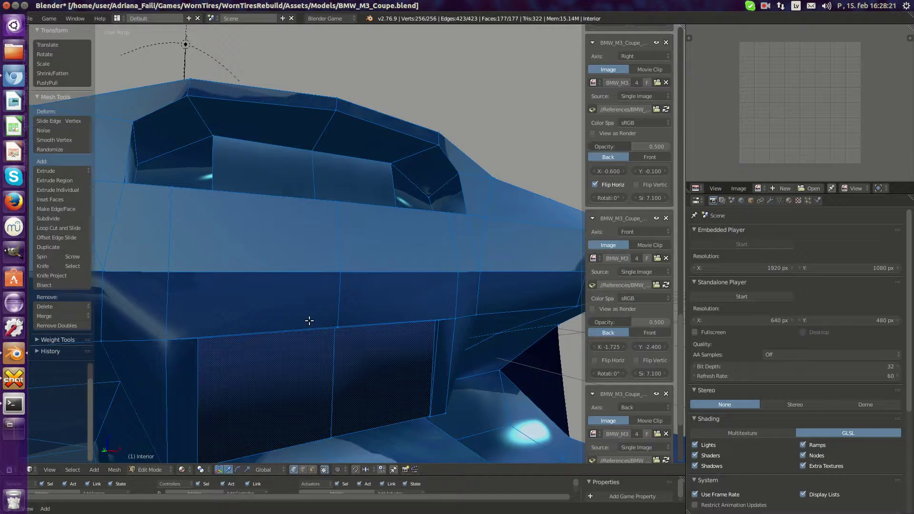
left_click(15, 78)
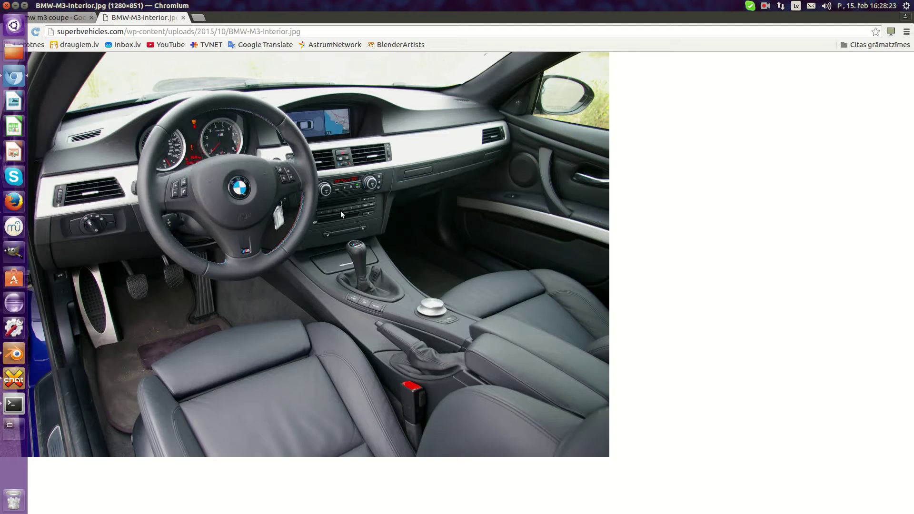
left_click(12, 352)
Place the 3D cursor on the dashboard's front face, above the opening at its centre.
scroll(327, 299, "up", 3)
middle_click_drag(327, 300, 380, 283)
left_click(308, 317)
scroll(307, 318, "down", 2)
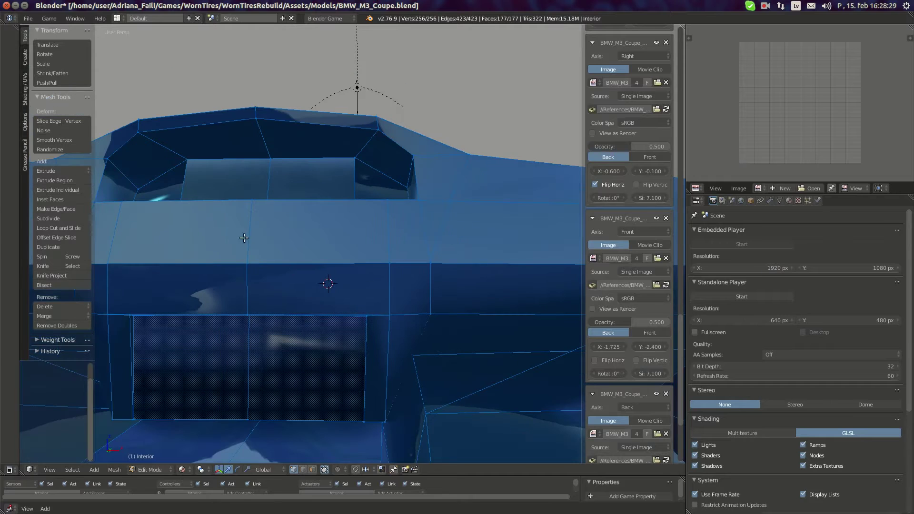
Recheck the dashboard controls in the Chromium interior photo and return to Blender.
left_click(9, 67)
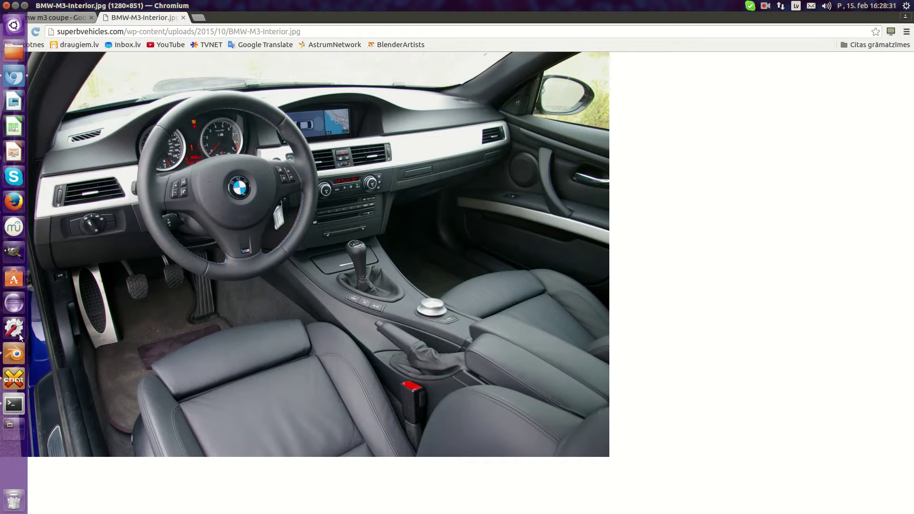
left_click(9, 355)
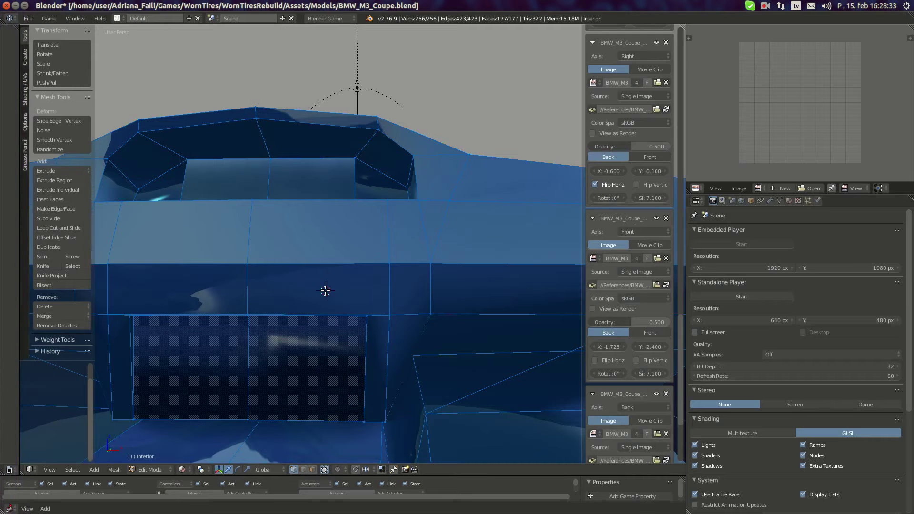
left_click(9, 70)
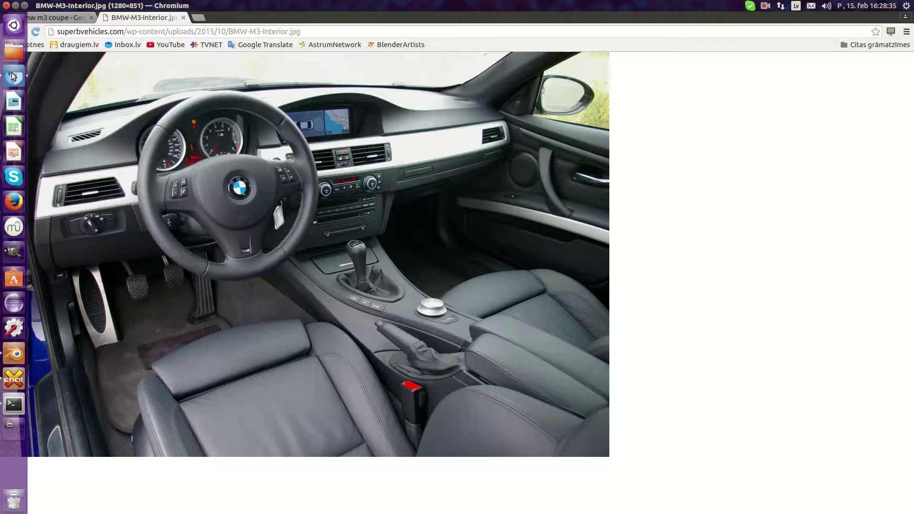
left_click(9, 355)
Add a cylinder with 8 vertices at the 3D cursor on the dashboard front.
middle_click_drag(431, 315, 334, 307)
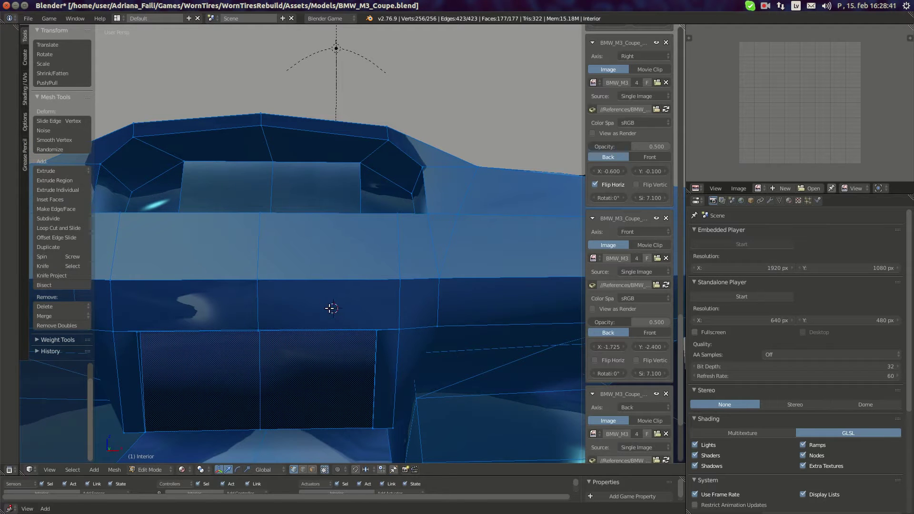
key("shift+a")
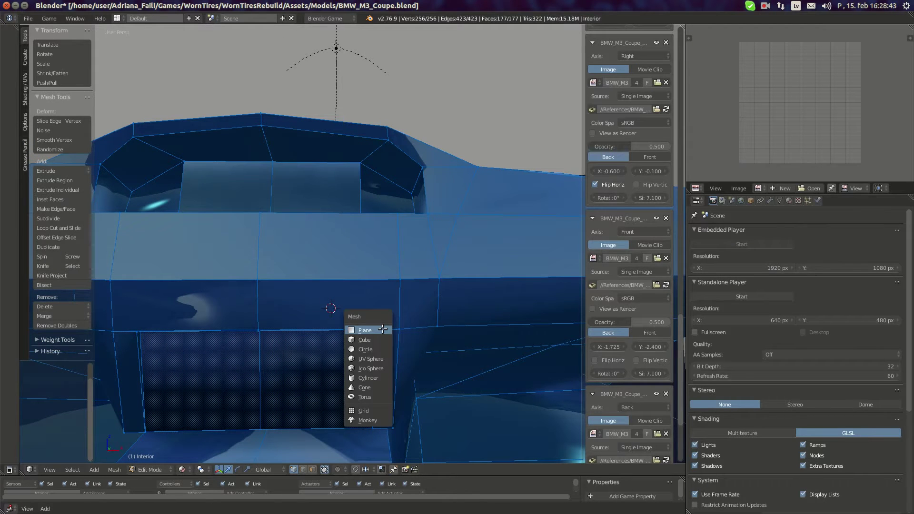
left_click(368, 377)
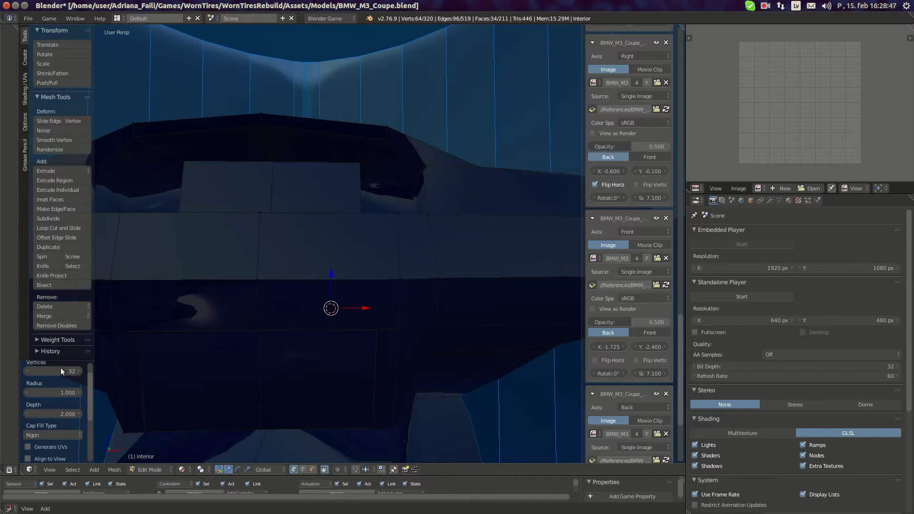
scroll(67, 371, "up", 1)
left_click(59, 386)
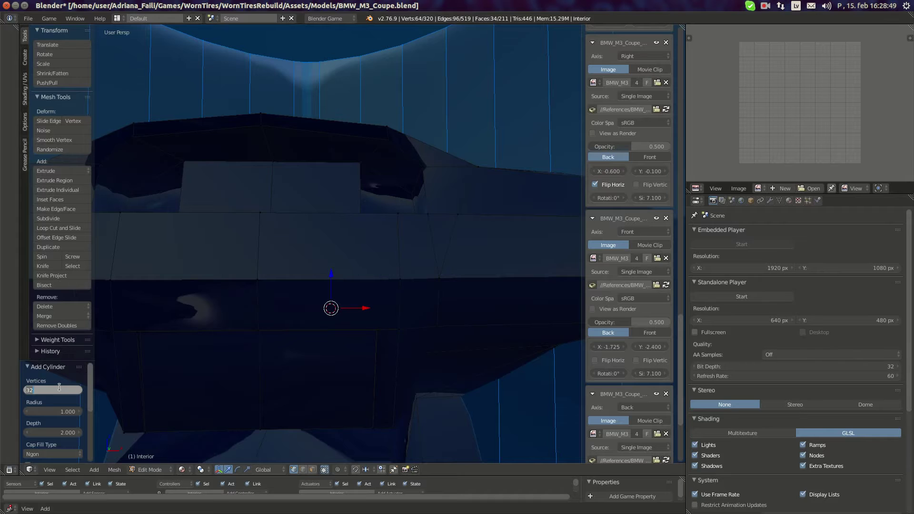
type("8")
key("Return")
Set the new cylinder's radius to 0.01 and its depth to 0.01.
left_click(61, 412)
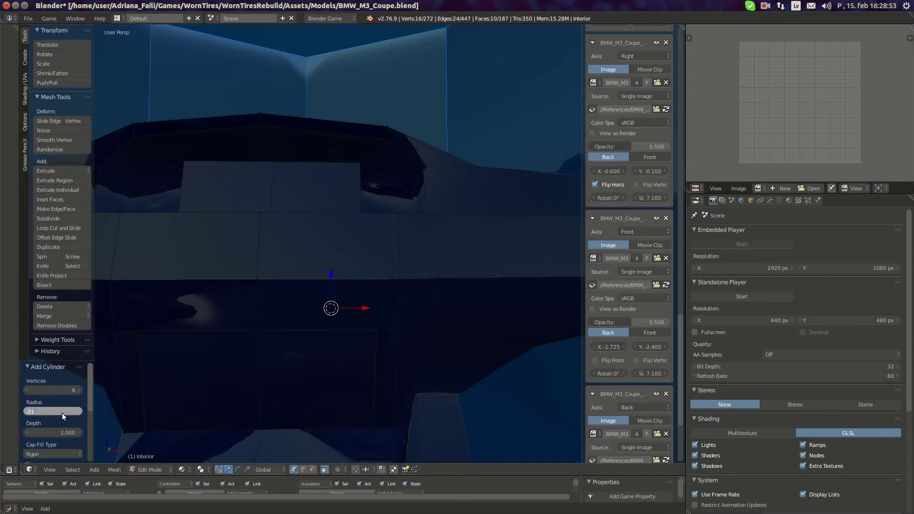
type(".01")
key("Return")
left_click(55, 428)
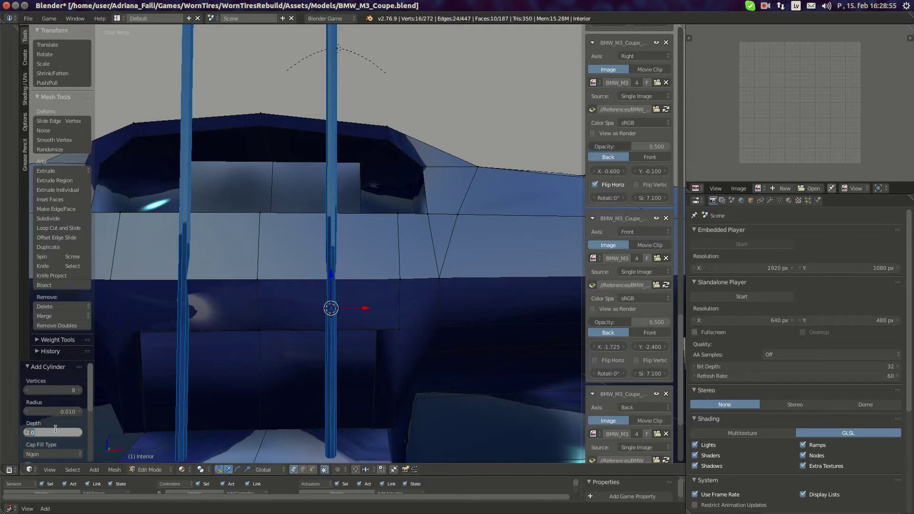
type(".01")
key("Return")
Frame the small cylinder and set its depth to 0.02.
scroll(295, 355, "up", 8)
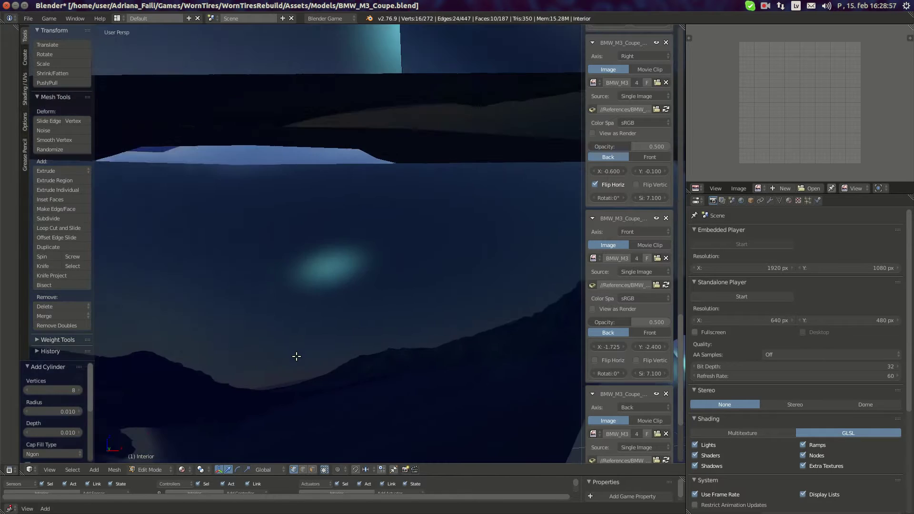
scroll(302, 353, "down", 3)
key("KP_Decimal")
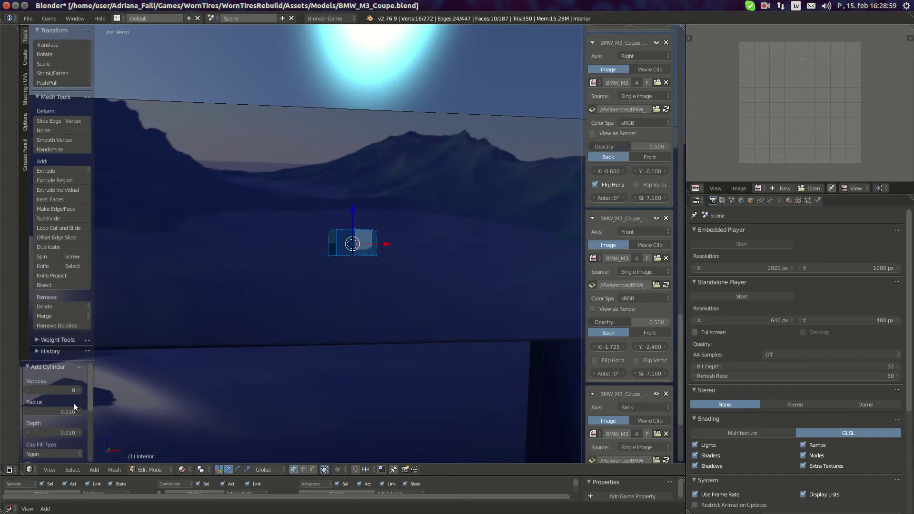
left_click(50, 428)
type(".0")
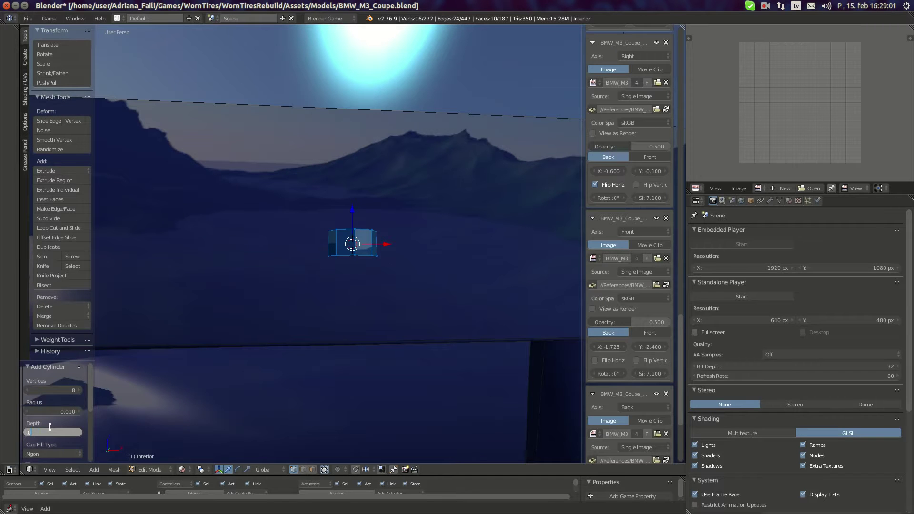
type("2")
key("Return")
Try radii of 0.015 and 0.02 for the dashboard cylinder.
mouse_move(268, 317)
middle_mouse_down()
mouse_move(285, 303)
mouse_move(389, 320)
mouse_move(248, 321)
mouse_move(413, 284)
mouse_move(449, 305)
mouse_move(251, 341)
mouse_move(265, 371)
mouse_move(281, 331)
mouse_move(267, 326)
middle_mouse_up()
scroll(43, 379, "down", 3)
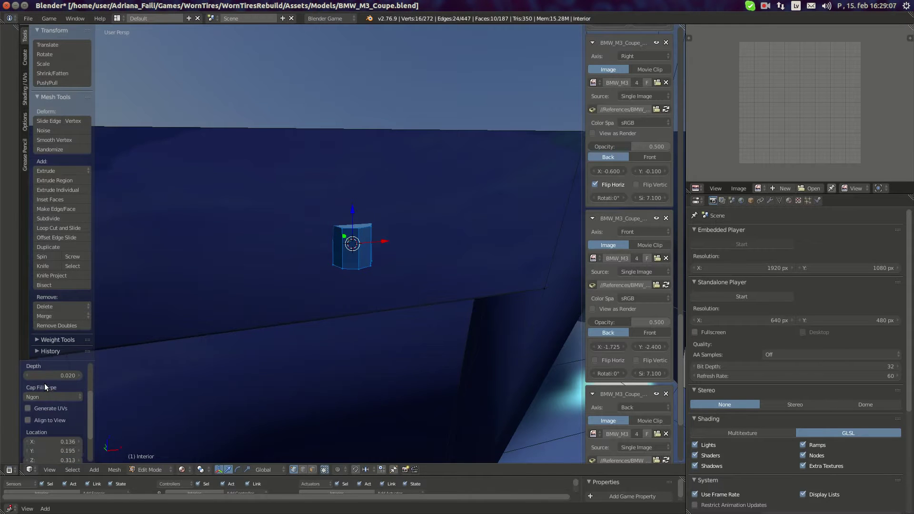
scroll(45, 383, "up", 3)
middle_click_drag(338, 320, 239, 329)
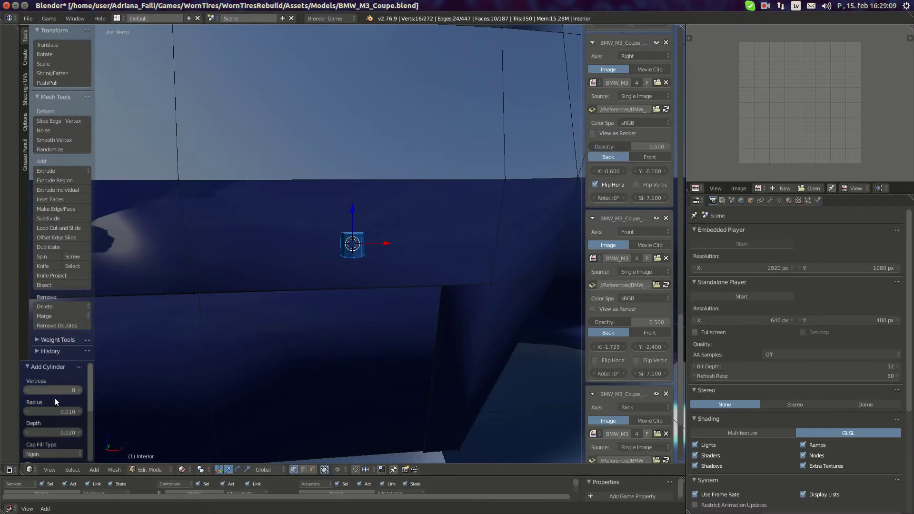
left_click(58, 412)
type(".0")
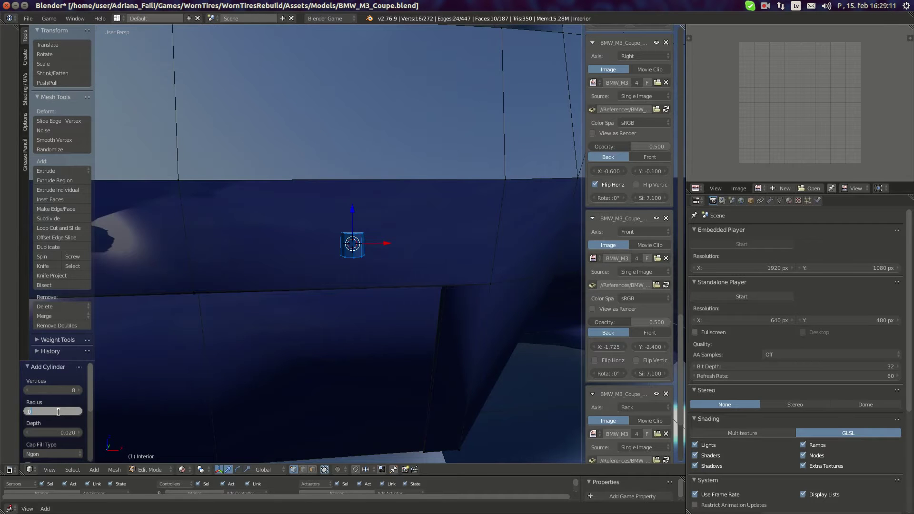
type("15")
key("Return")
middle_click_drag(376, 330, 416, 334)
left_click(55, 407)
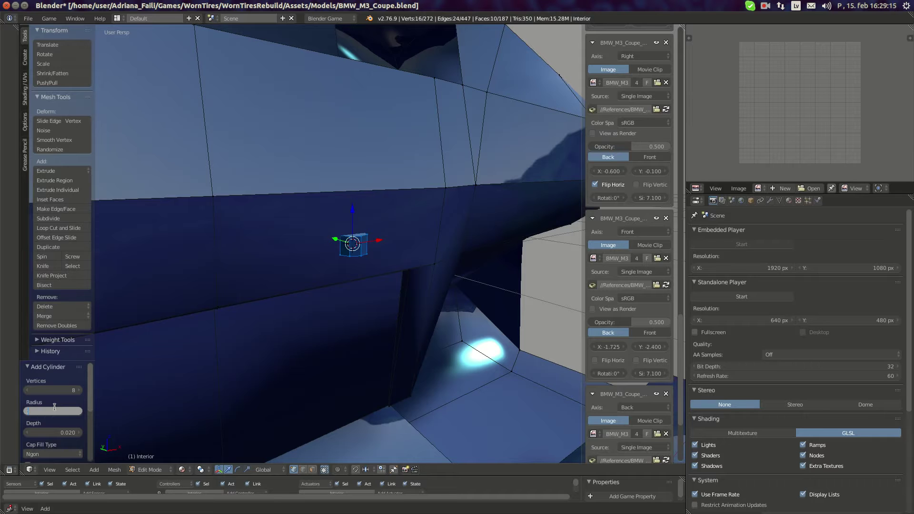
type(".02")
key("Return")
Set the cylinder's radius to 0.025 and check its size against the whole dashboard.
middle_click_drag(312, 349, 217, 279)
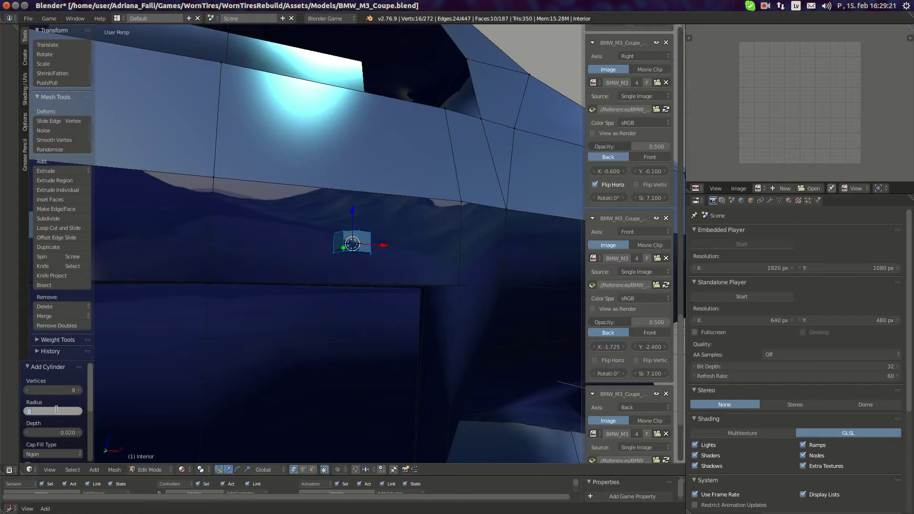
key("Return")
middle_click_drag(341, 298, 320, 301)
scroll(320, 301, "down", 3)
scroll(67, 407, "down", 3)
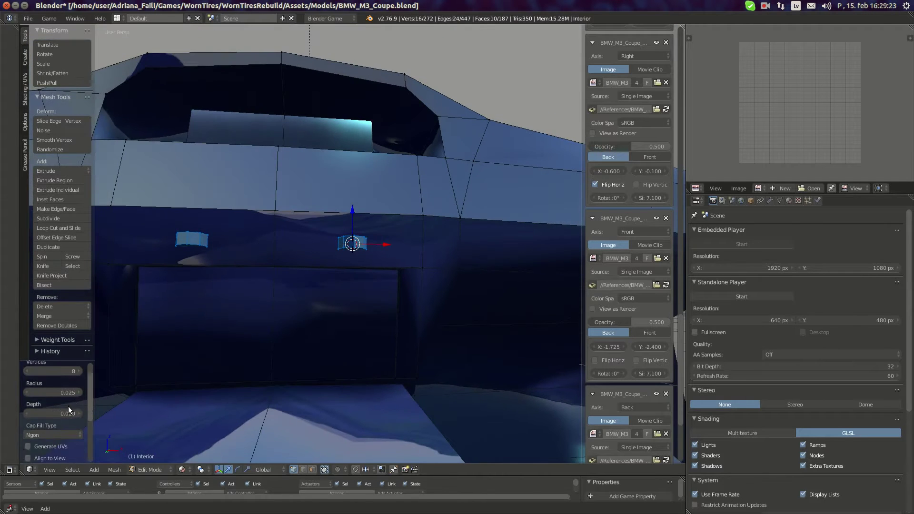
Change the cylinder's cap fill type to Triangle Fan.
scroll(68, 407, "up", 2)
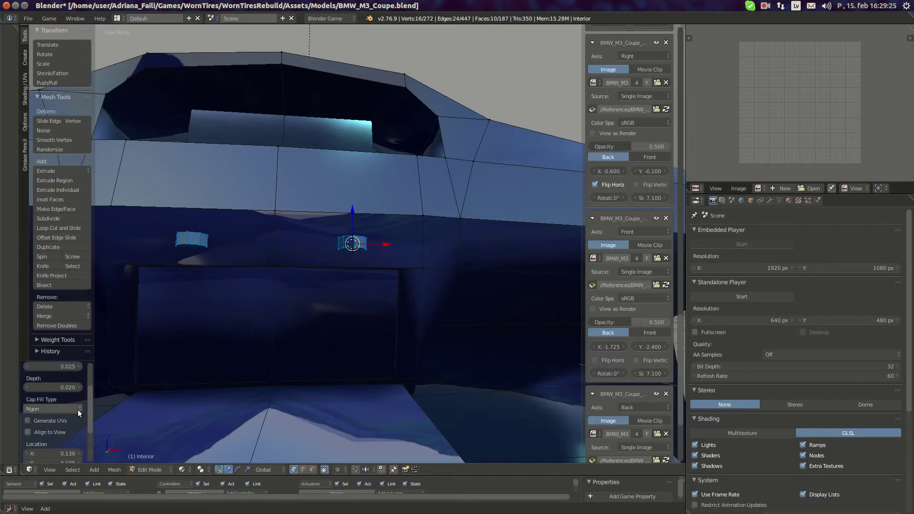
left_click(45, 405)
left_click(44, 373)
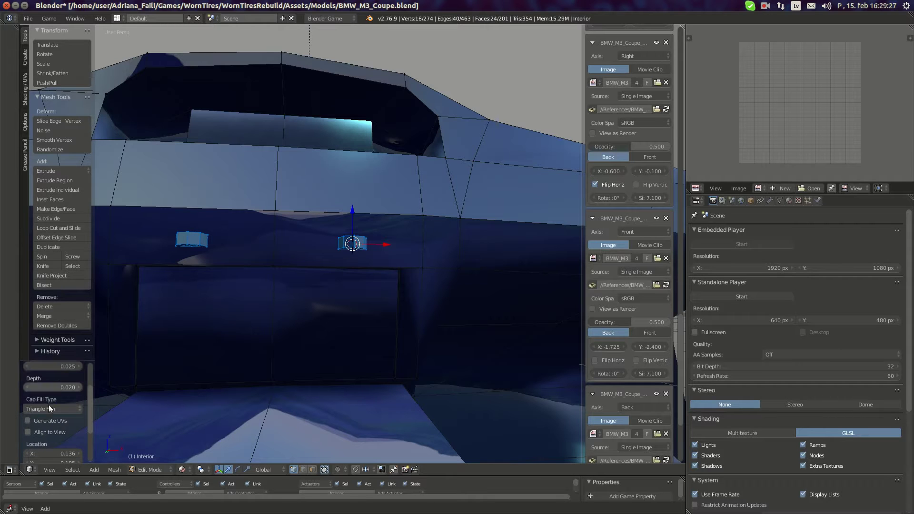
scroll(49, 405, "up", 3)
Rotate the cylinder 90° around the global X axis.
middle_click_drag(326, 307, 315, 351)
type("rx")
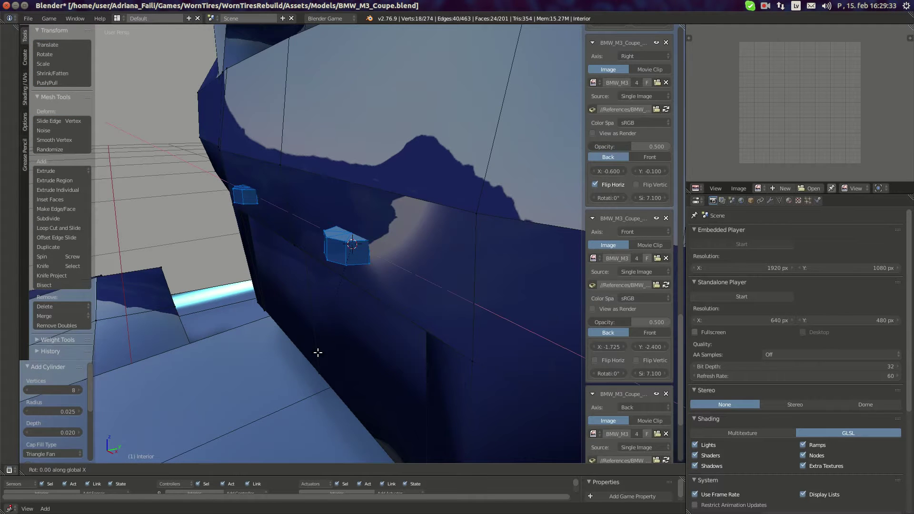
type("90")
key("Return")
Move the cylinder about -0.01 along the Y axis so it protrudes from the dashboard.
middle_click_drag(342, 353, 373, 283)
middle_click_drag(376, 238, 373, 240)
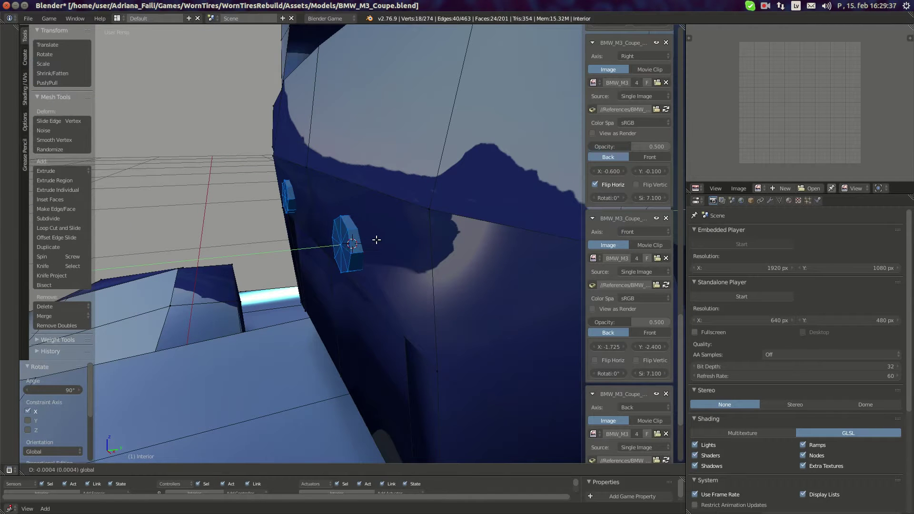
key("g")
key("y")
left_click(370, 238)
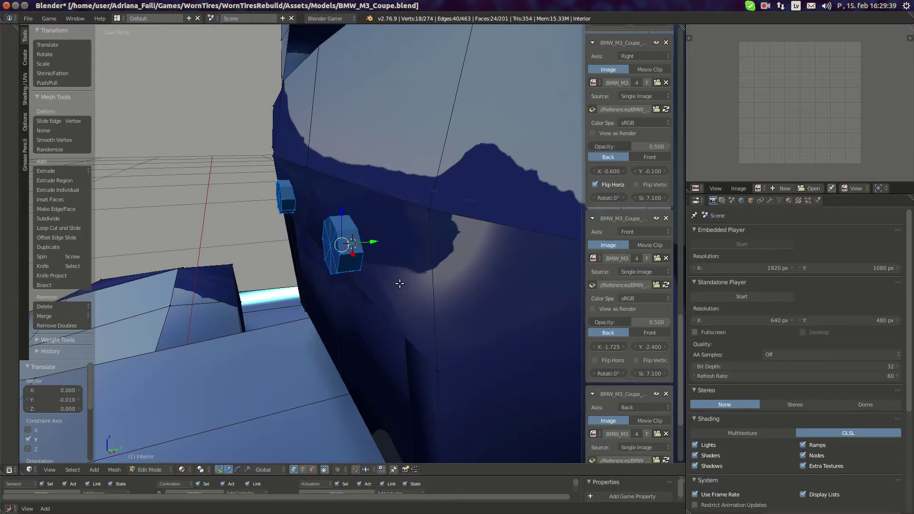
Tilt the cylinder about 7° around the X axis and nudge it about 0.0008 along Y to seat it on the dashboard.
key("r")
key("x")
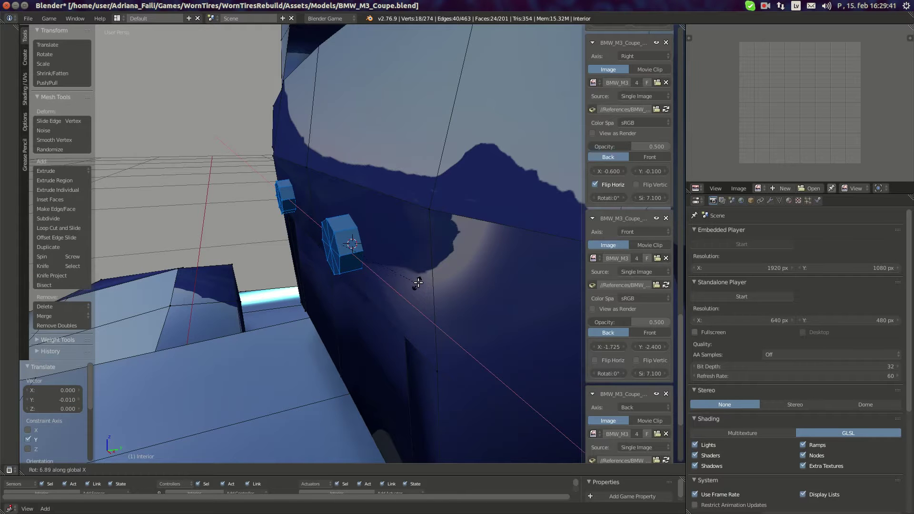
left_click(414, 281)
middle_click_drag(414, 281, 322, 265)
key("g")
key("y")
left_click(371, 244)
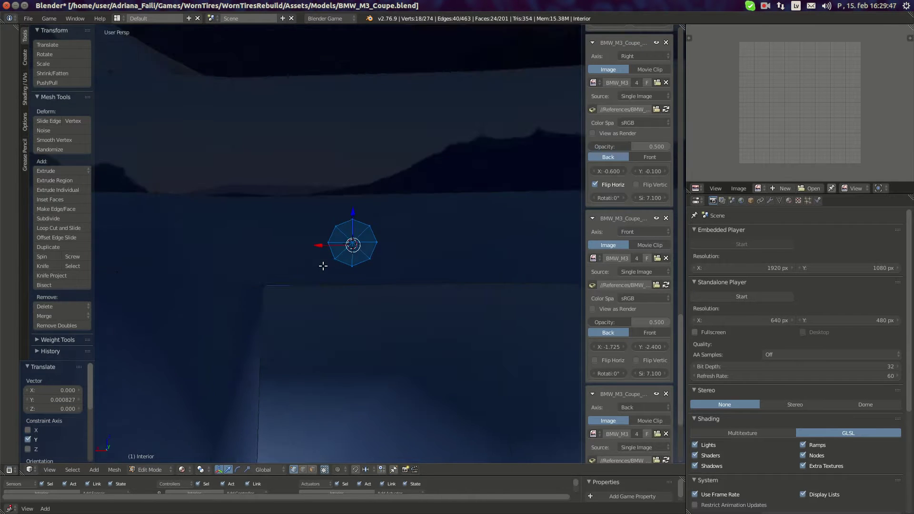
Delete the centre vertex of the cylinder's rear cap so that end is left open.
scroll(323, 265, "up", 1)
right_click(352, 242)
key("x")
left_click(334, 240)
scroll(246, 236, "down", 1)
scroll(247, 236, "down", 3)
Select the eight rim vertices of the cylinder's front cap and scale them to 0.948.
middle_click_drag(246, 235, 492, 257)
scroll(321, 240, "up", 7)
scroll(310, 213, "up", 1)
right_click(301, 214)
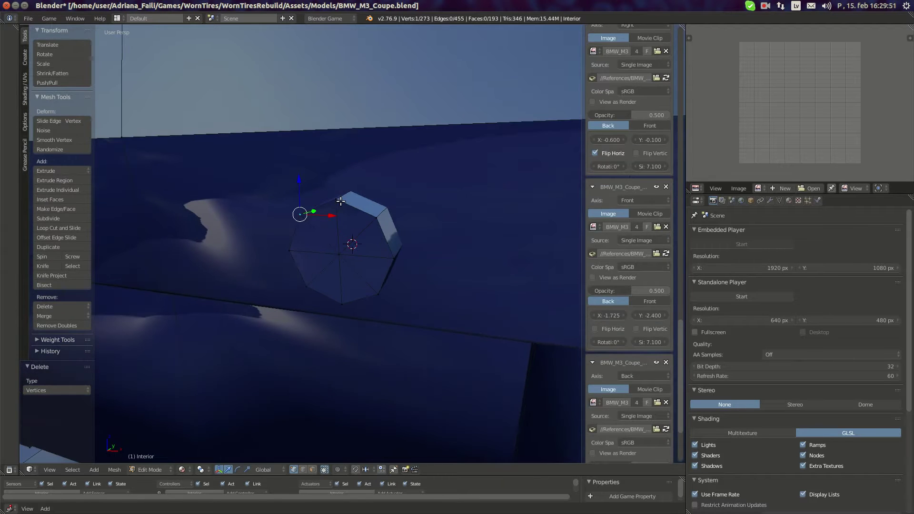
right_click(336, 201, "shift")
right_click(372, 218, "shift")
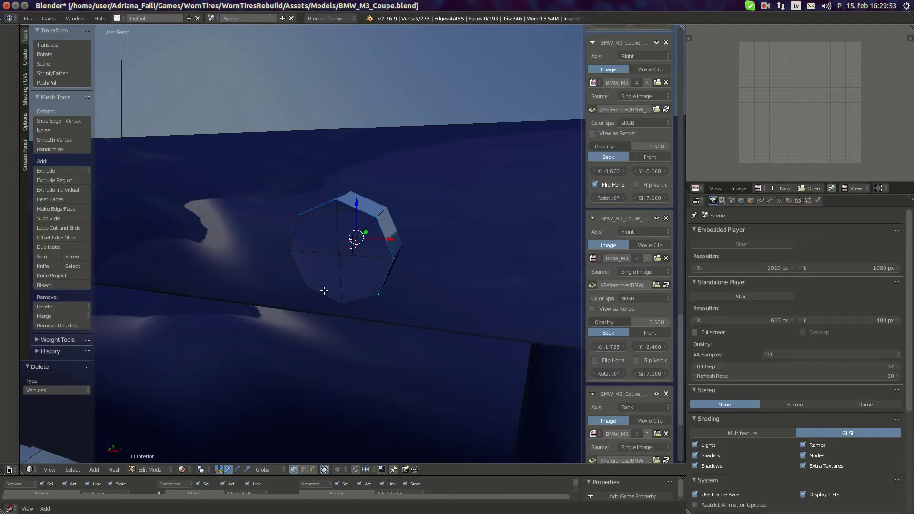
middle_click_drag(428, 251, 451, 279)
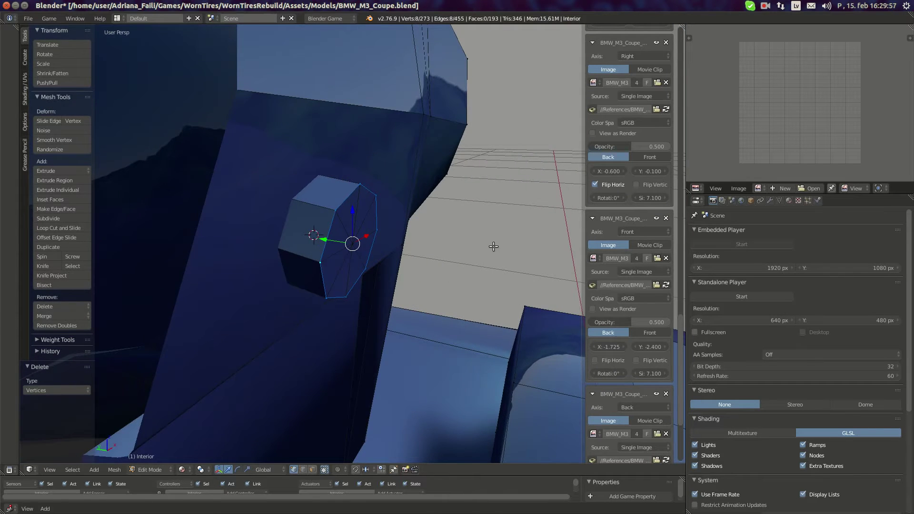
middle_click_drag(494, 247, 544, 208)
key("s")
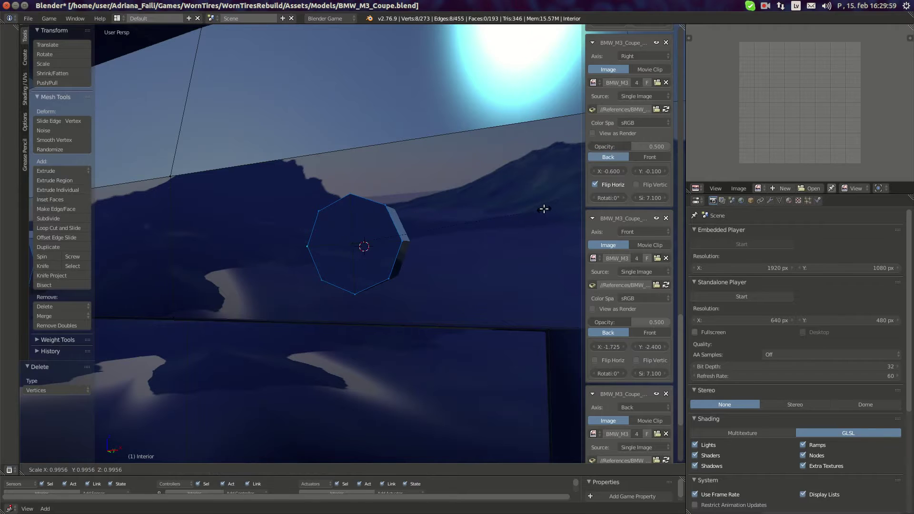
left_click(535, 209)
Move the centre vertex of the knob's front cap slightly along the Y axis.
scroll(328, 230, "down", 2)
middle_click_drag(328, 230, 266, 236)
scroll(403, 270, "up", 5)
key("KP_Decimal")
scroll(330, 249, "down", 4)
right_click(353, 243)
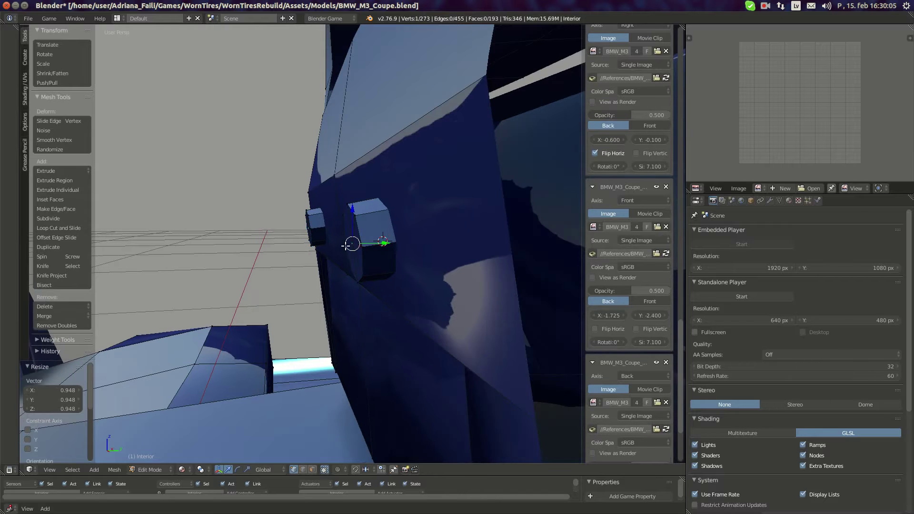
middle_click_drag(346, 245, 379, 242)
key("g")
key("y")
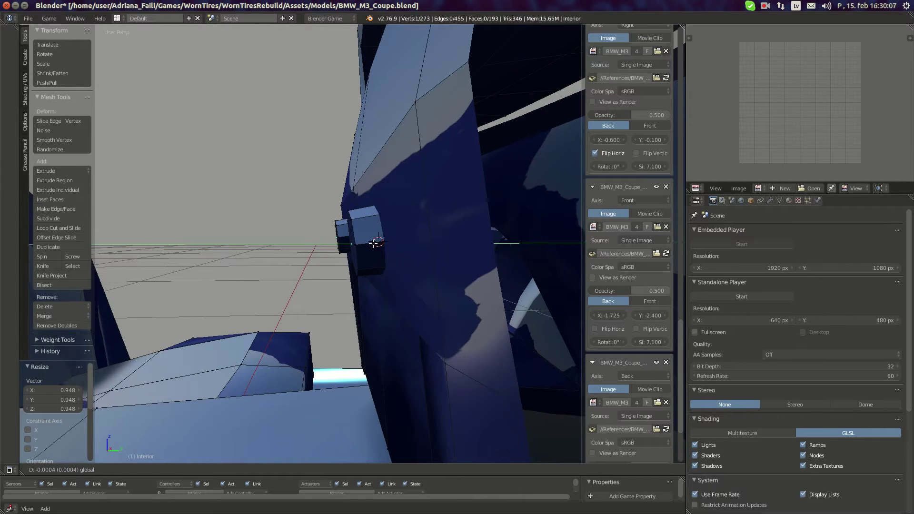
left_click(368, 243)
left_click_drag(351, 215, 314, 230)
Switch to Chromium, close the BMW-M3-Interior.jpg tab, and return to Blender.
mouse_move(0, 117)
left_click(14, 170)
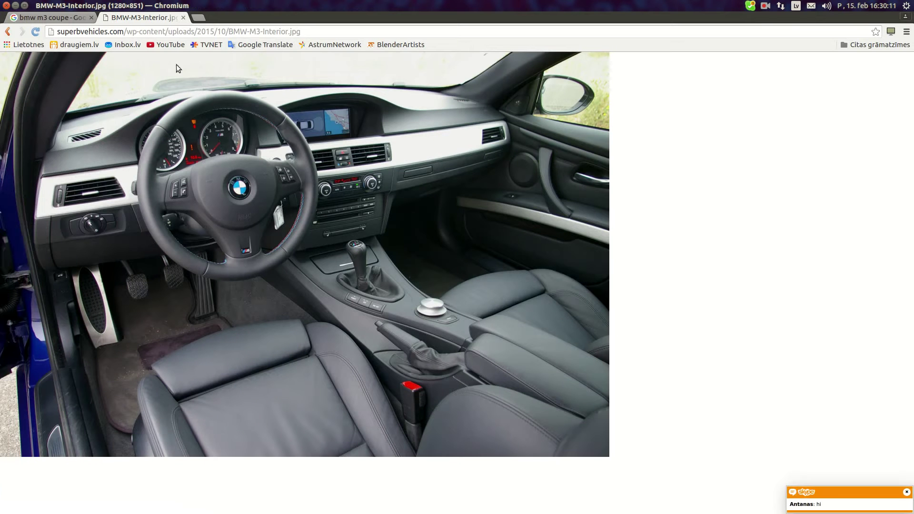
left_click(183, 18)
mouse_move(16, 318)
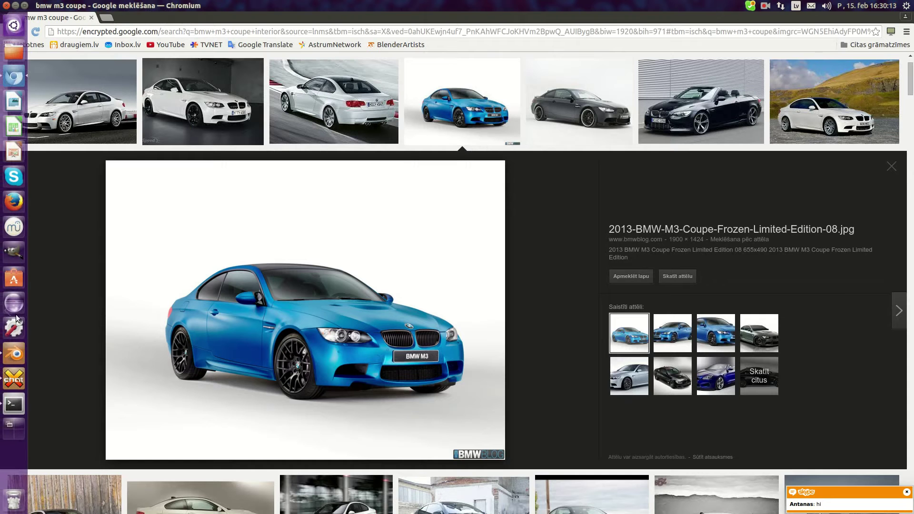
left_click(7, 353)
Deselect all geometry, leave Edit Mode, and apply smooth shading to the Interior object.
mouse_move(398, 204)
middle_mouse_down()
mouse_move(447, 233)
mouse_move(404, 208)
middle_mouse_up()
key("a")
key("a")
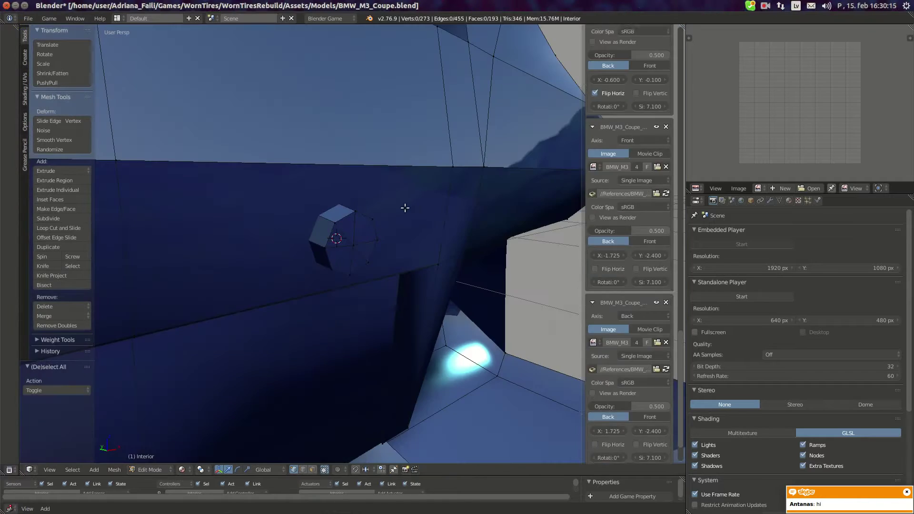
scroll(405, 221, "down", 7)
key("Tab")
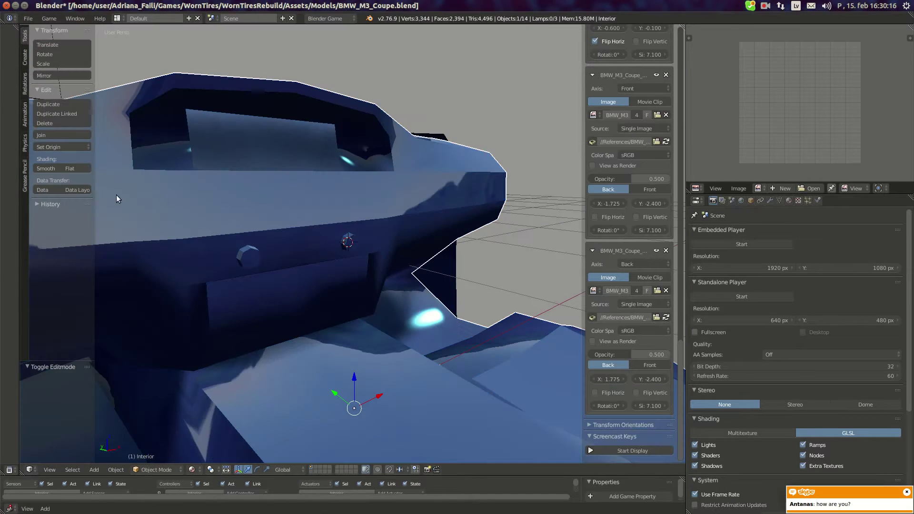
left_click(44, 168)
scroll(433, 306, "down", 8)
middle_click_drag(442, 301, 348, 269)
scroll(465, 279, "up", 4)
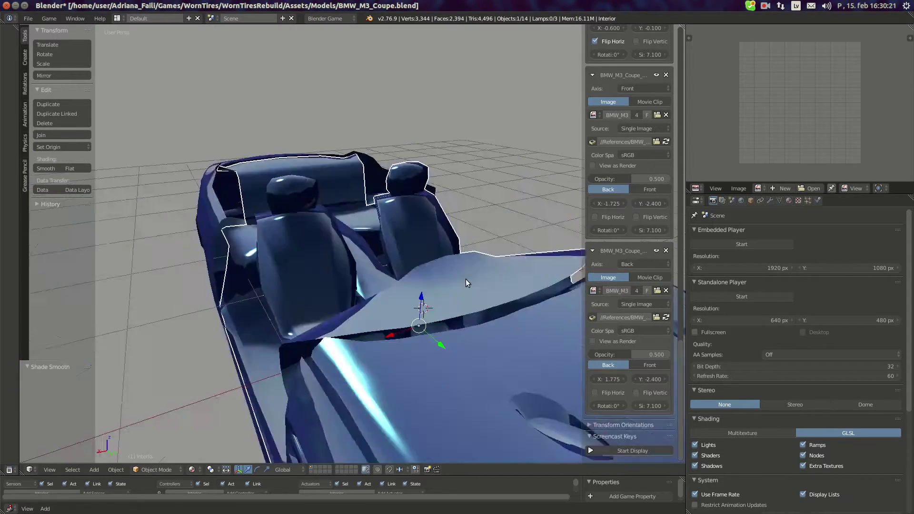
middle_click_drag(466, 278, 492, 244)
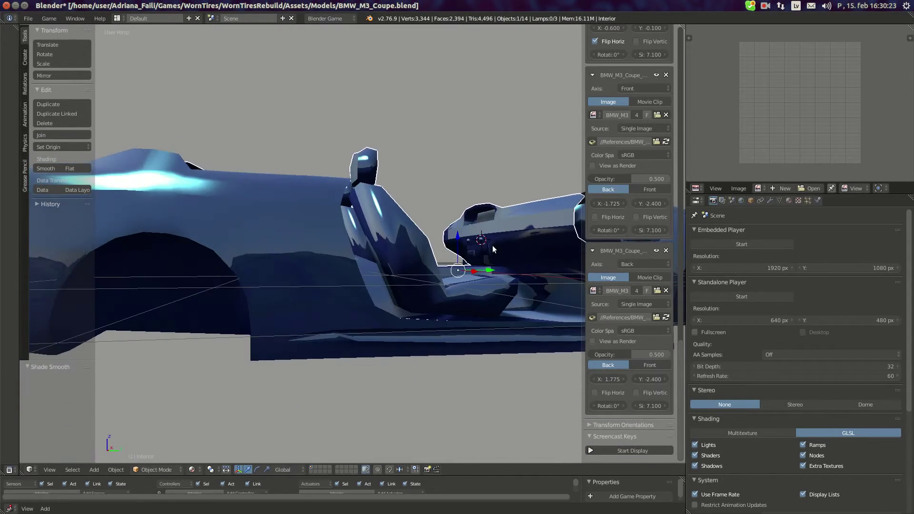
Snap the 3D cursor to the centre of the scene.
key("shift+s")
left_click(467, 289)
scroll(468, 289, "down", 5)
middle_click_drag(467, 289, 466, 191)
scroll(362, 218, "down", 3)
scroll(356, 179, "up", 6)
scroll(355, 179, "down", 3)
left_click(762, 4)
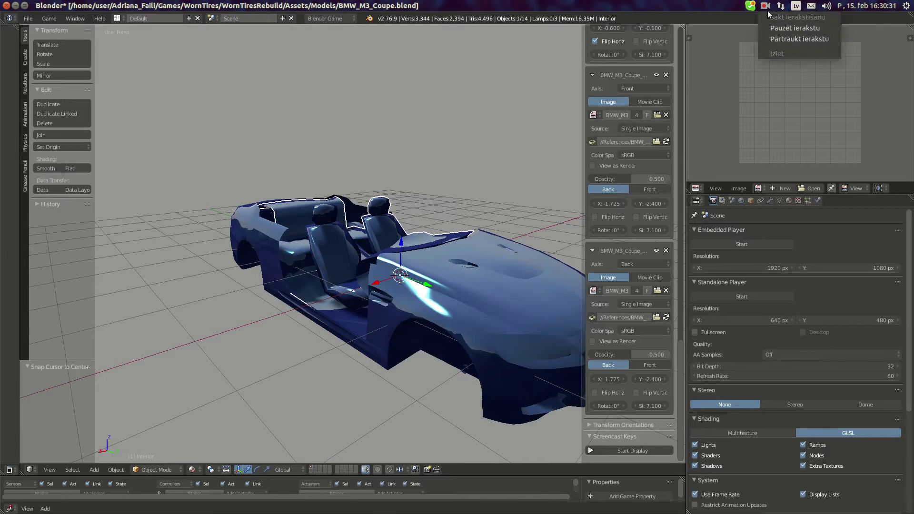
left_click(769, 25)
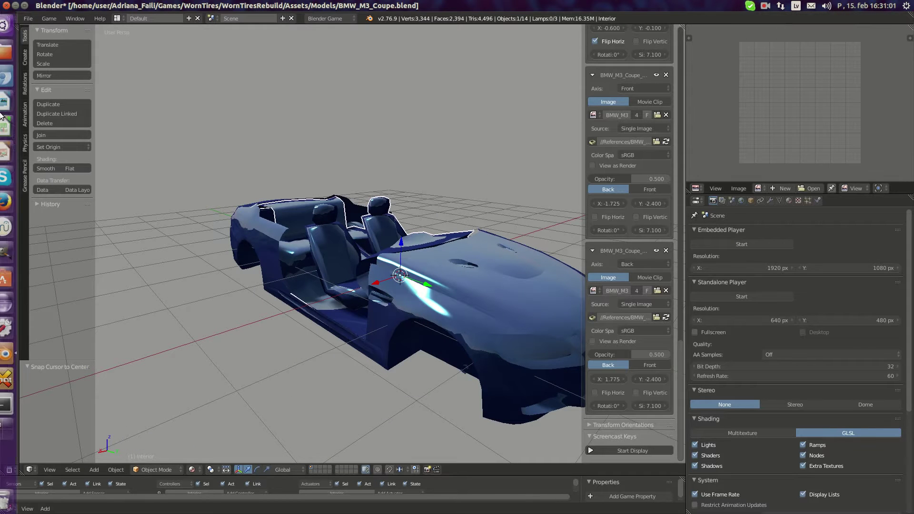
Switch to Chromium and examine the exterior photos in the bmw m3 coupe image results, comparing front and rear views of the roof.
left_click(9, 76)
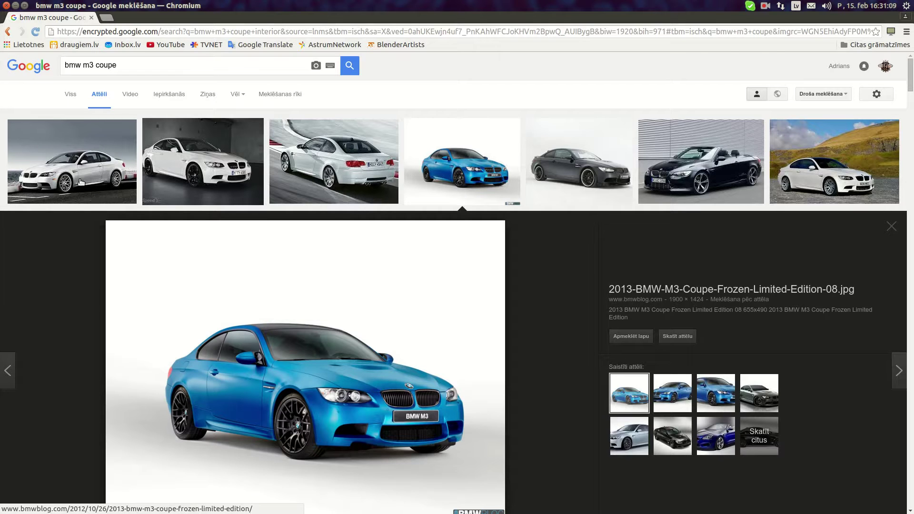
left_click(52, 166)
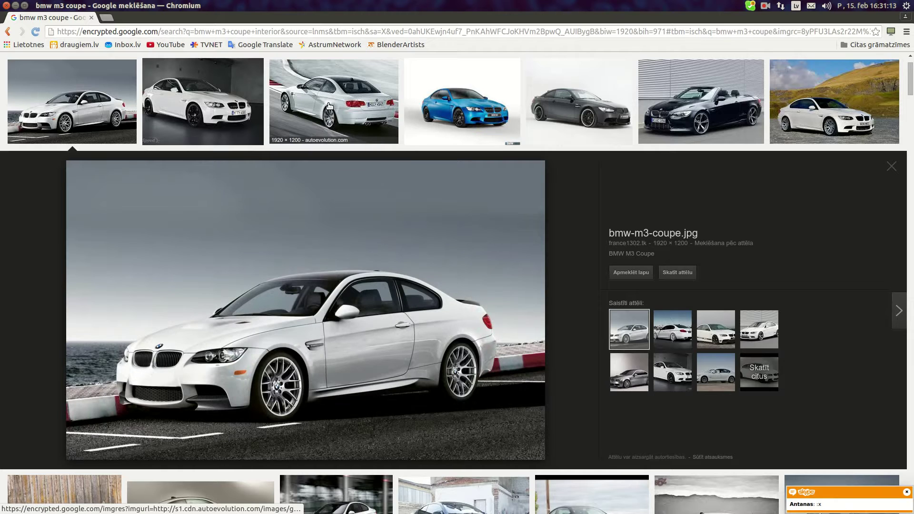
left_click(208, 108)
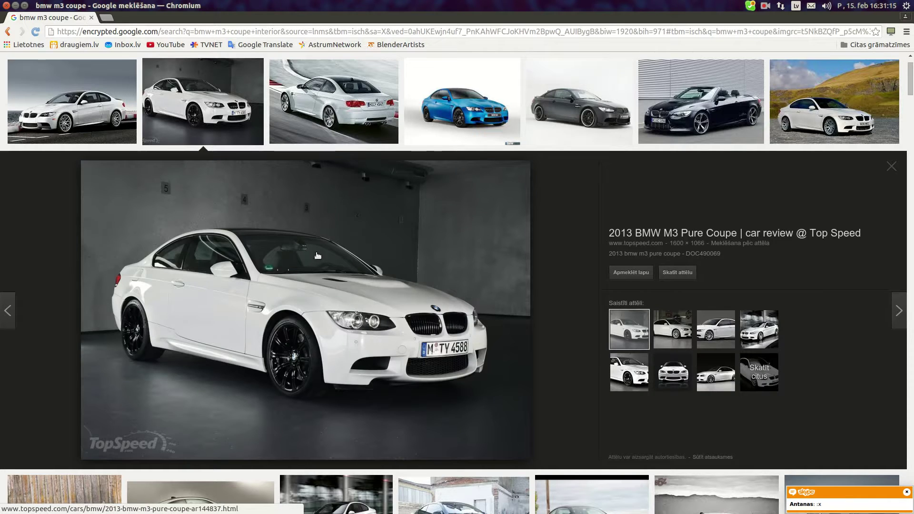
left_click(334, 132)
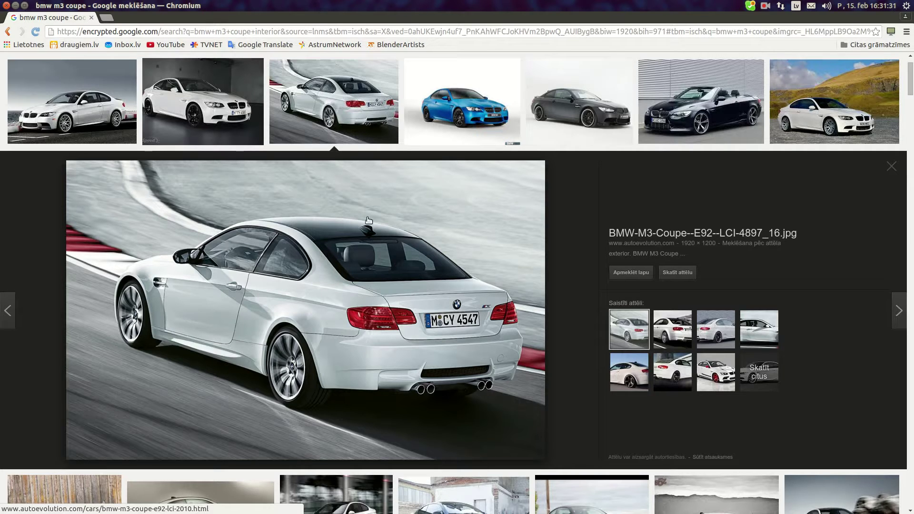
scroll(424, 245, "down", 5)
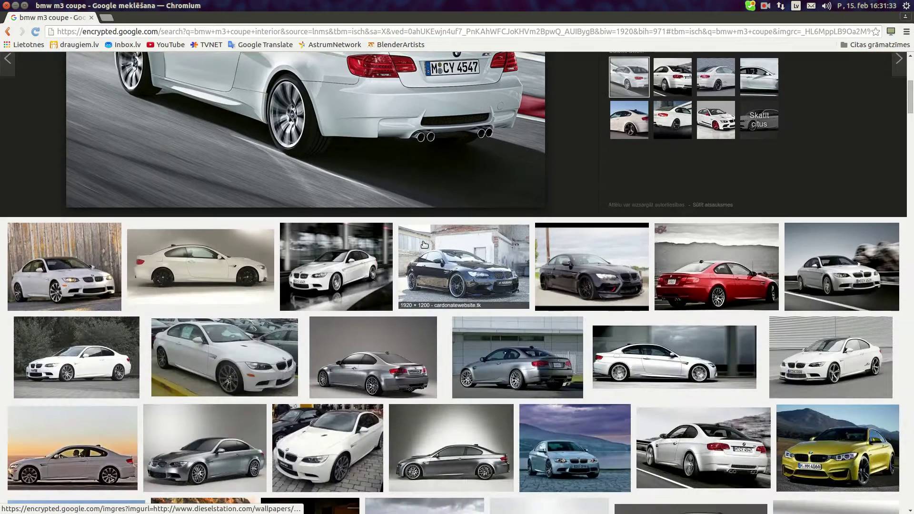
scroll(424, 245, "up", 6)
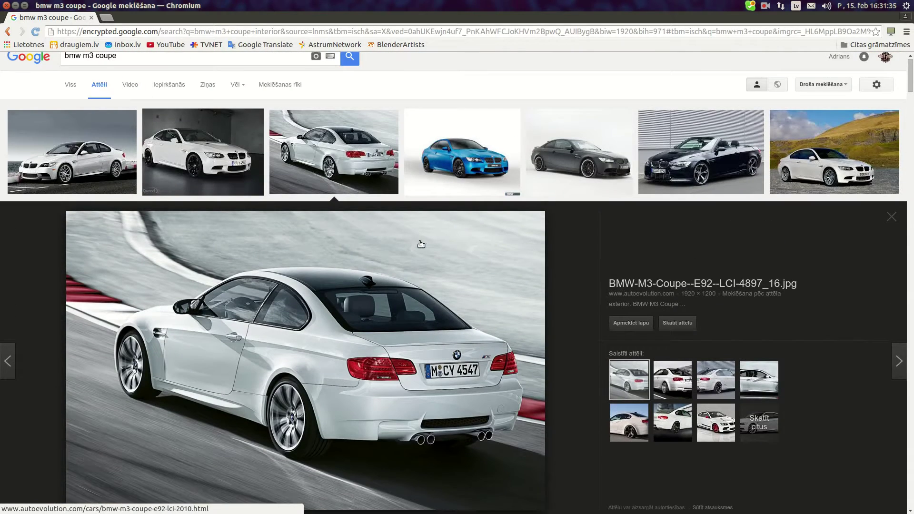
scroll(422, 244, "up", 1)
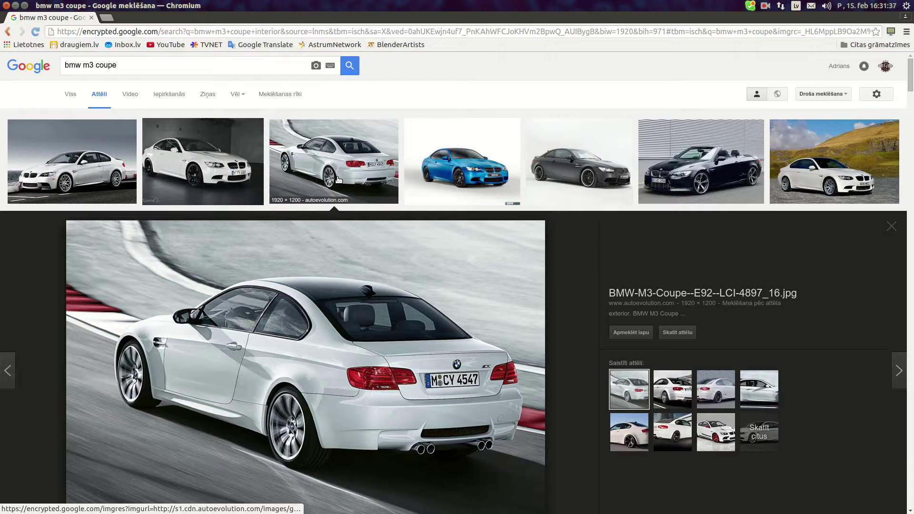
Switch back to Blender and show the car in wireframe from the right in orthographic projection over the side blueprint.
mouse_move(0, 243)
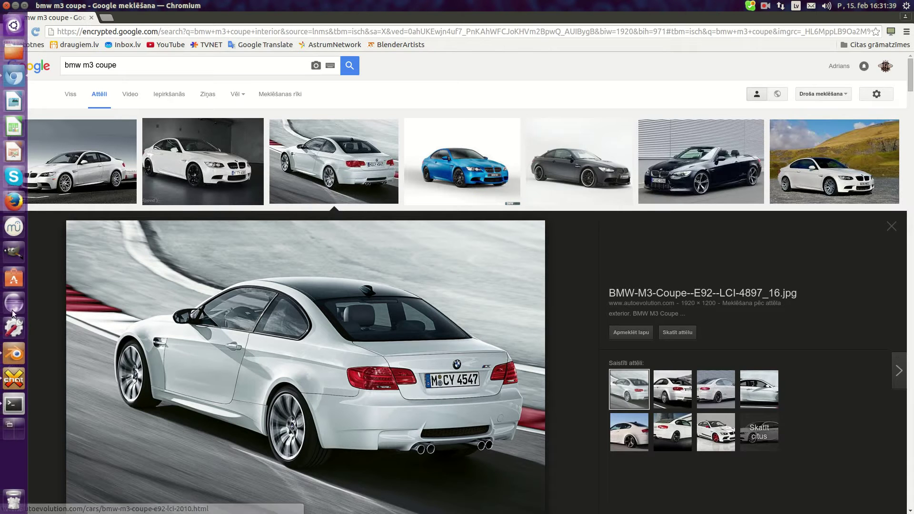
left_click(14, 354)
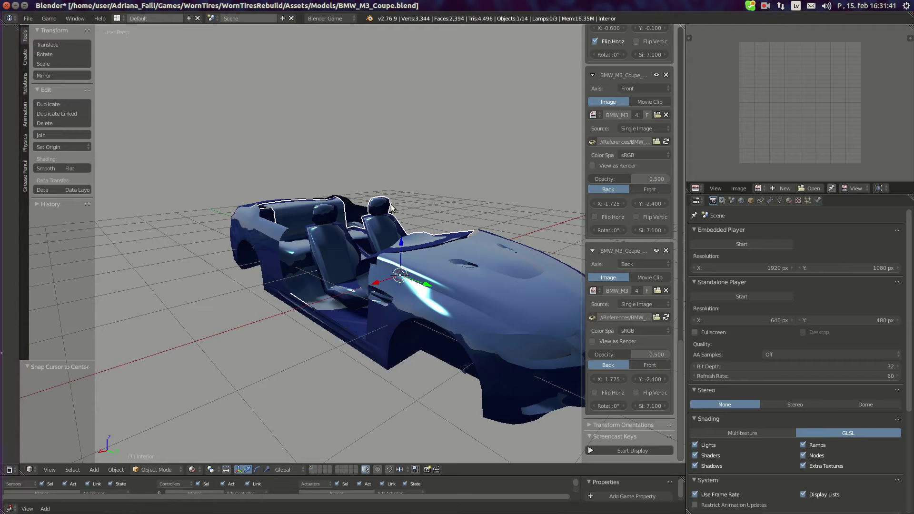
key("z")
key("KP_3")
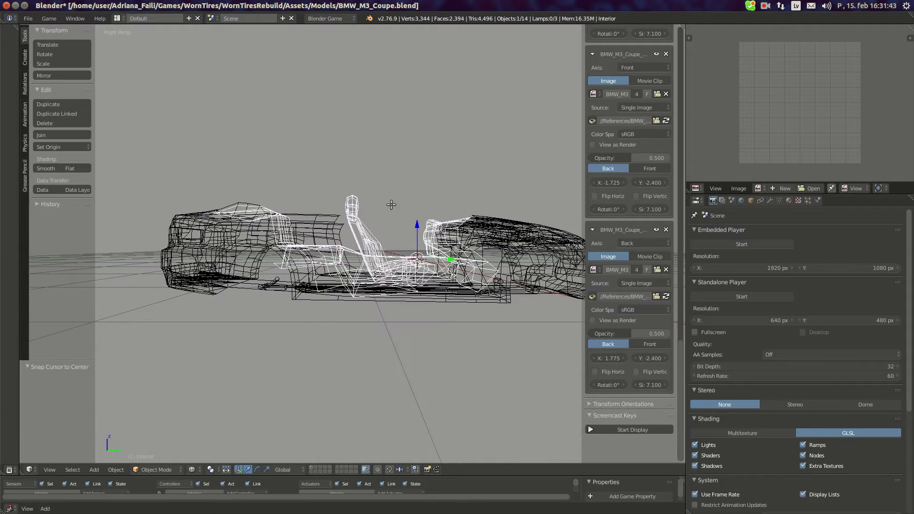
key("Tab")
key("KP_5")
scroll(395, 228, "up", 4)
key("Tab")
scroll(389, 235, "down", 1)
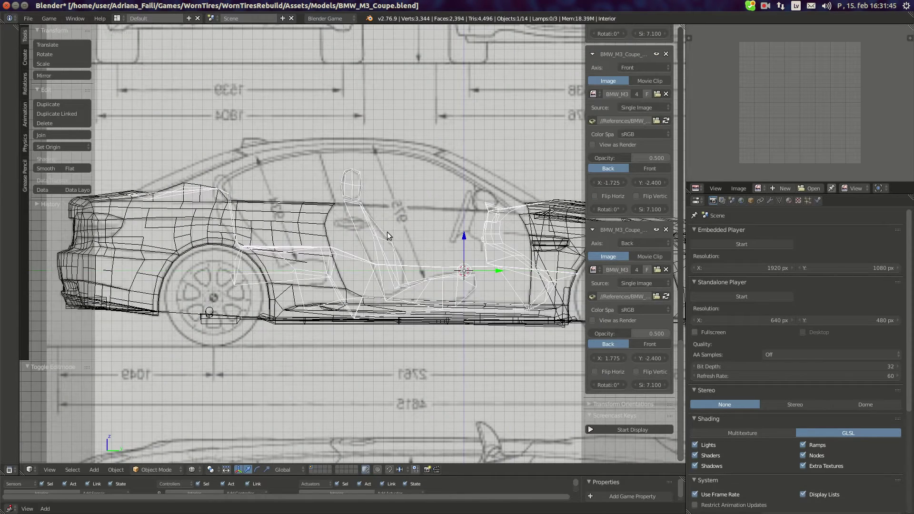
scroll(387, 232, "down", 6)
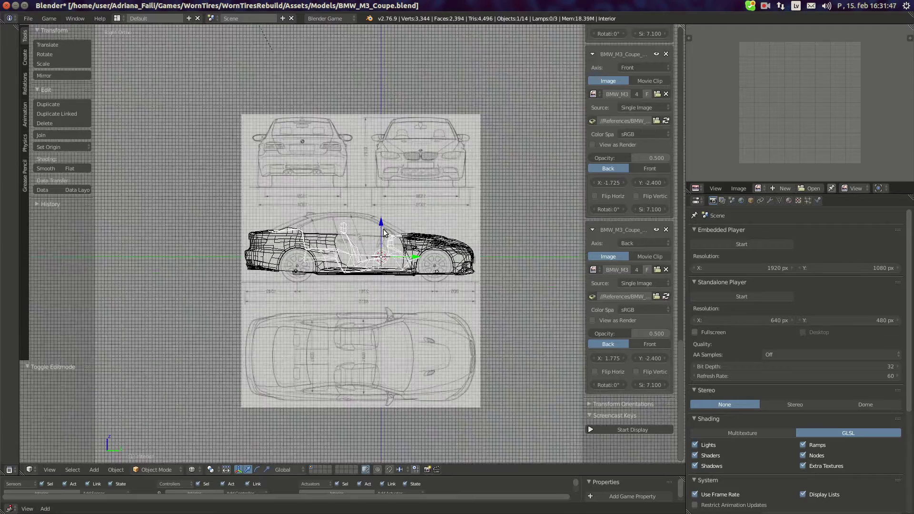
scroll(397, 241, "up", 4)
Add a plane mesh at the 3D cursor and move its geometry 1 unit along the X axis in Edit Mode.
key("shift+a")
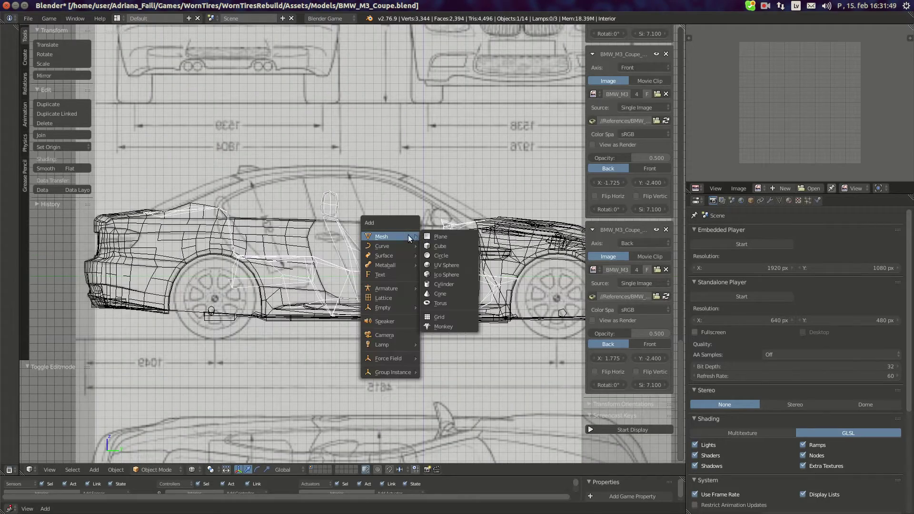
left_click(443, 238)
key("Tab")
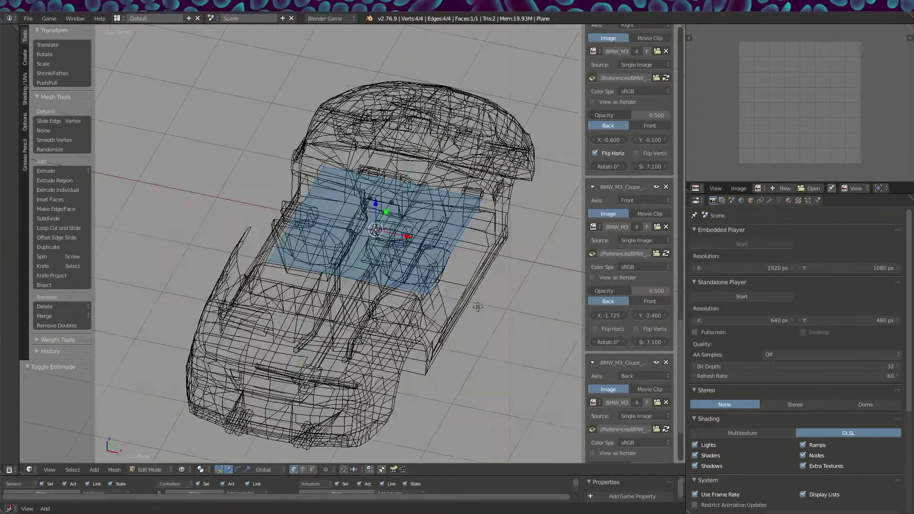
middle_click_drag(477, 307, 414, 265)
key("KP_7")
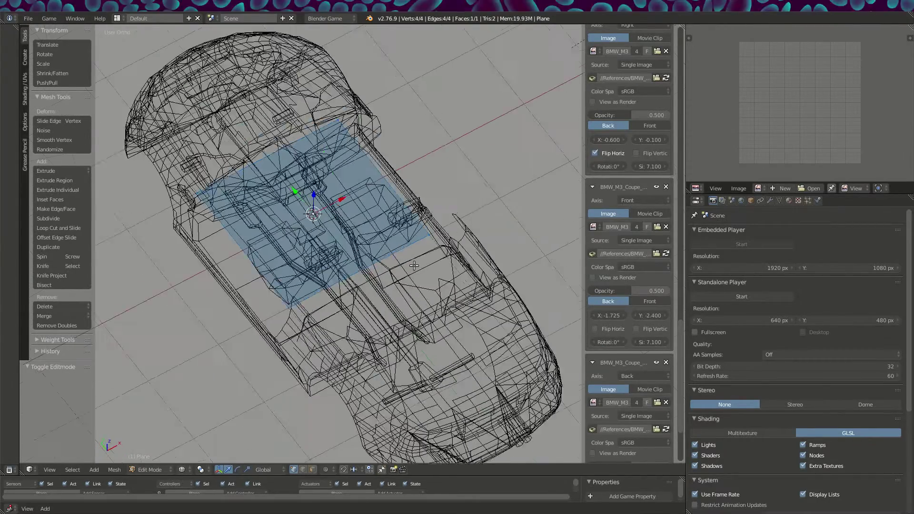
key("g")
key("x")
key("1")
key("Return")
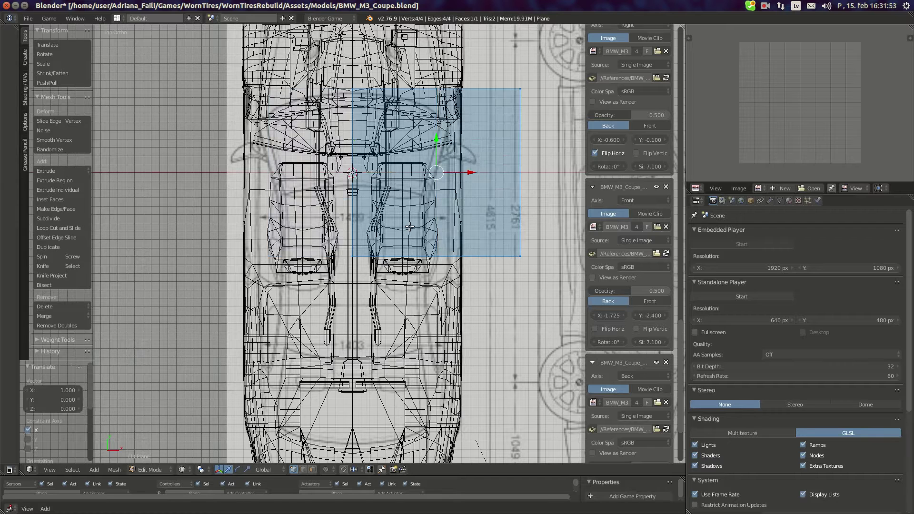
Rename the plane object as Roof and assign it the existing Paint material.
left_click(750, 200)
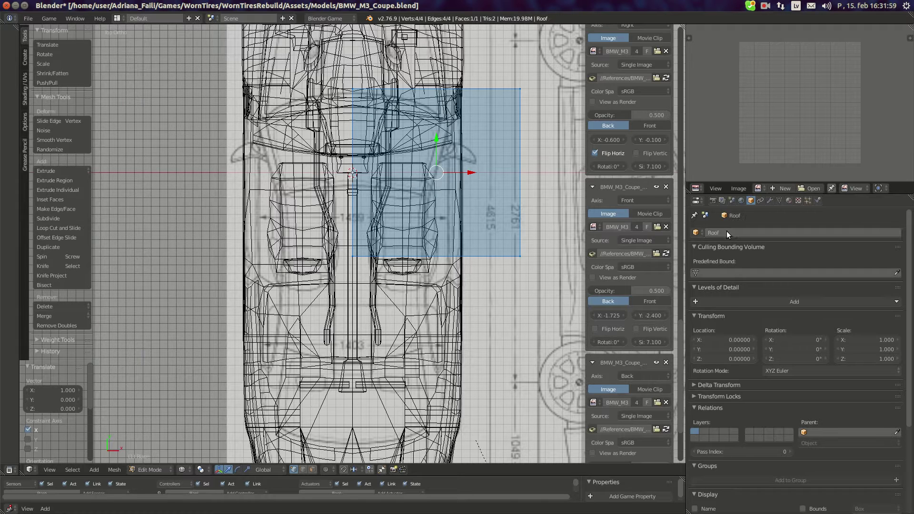
left_click(780, 201)
left_click(818, 200)
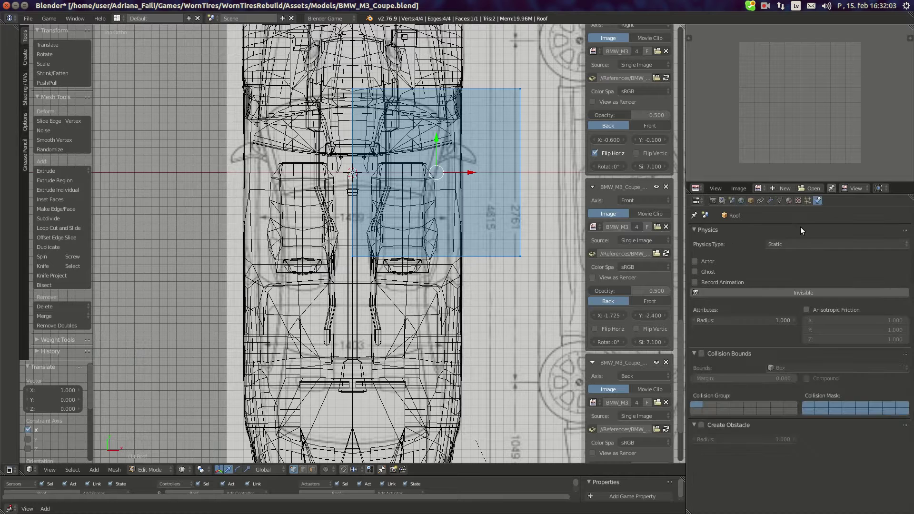
left_click(788, 200)
left_click(695, 276)
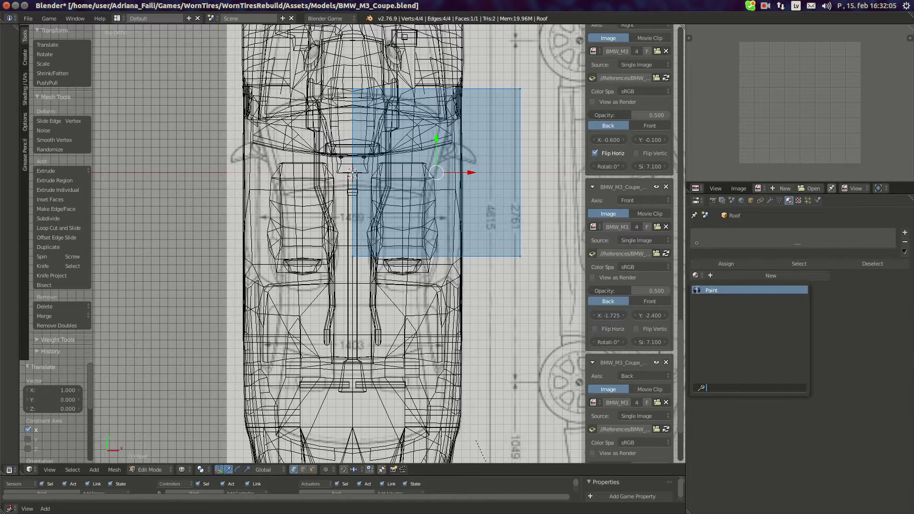
left_click(709, 290)
Add a Mirror modifier on the X axis to the roof and apply its result to the editing cage.
left_click(769, 200)
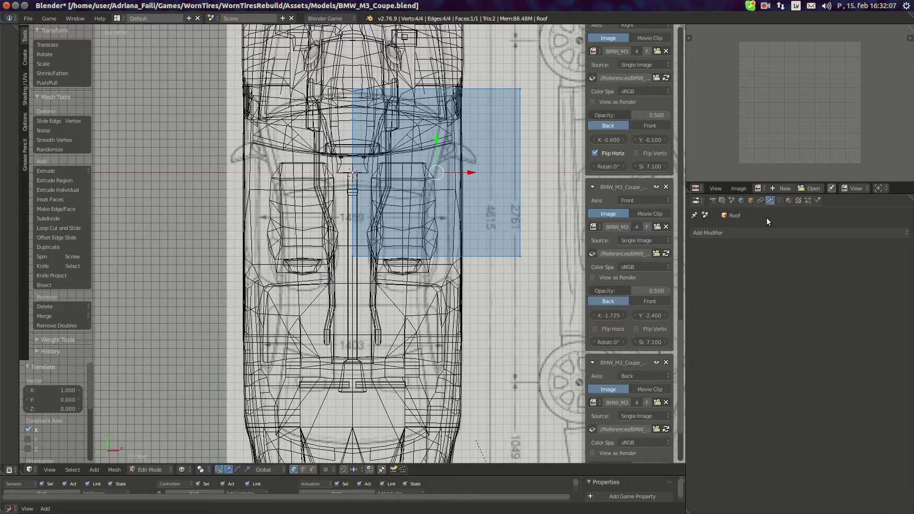
left_click(769, 231)
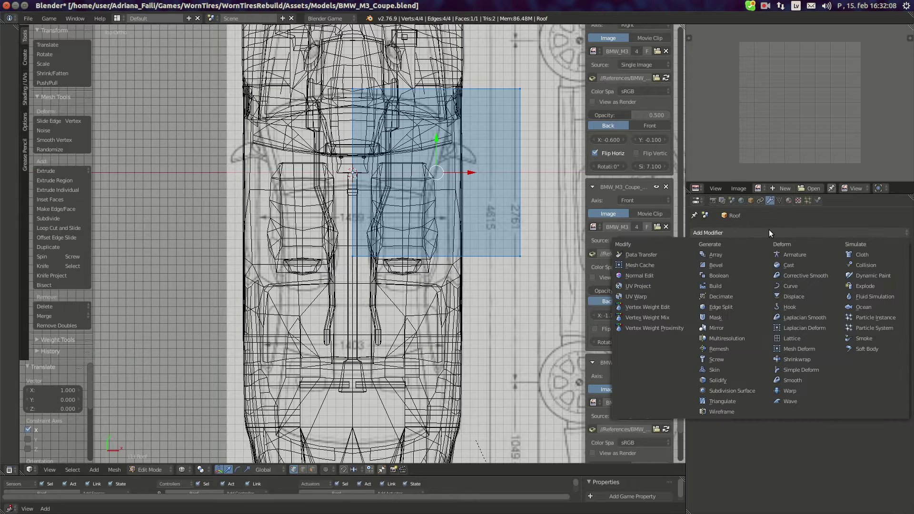
left_click(723, 329)
left_click(862, 248)
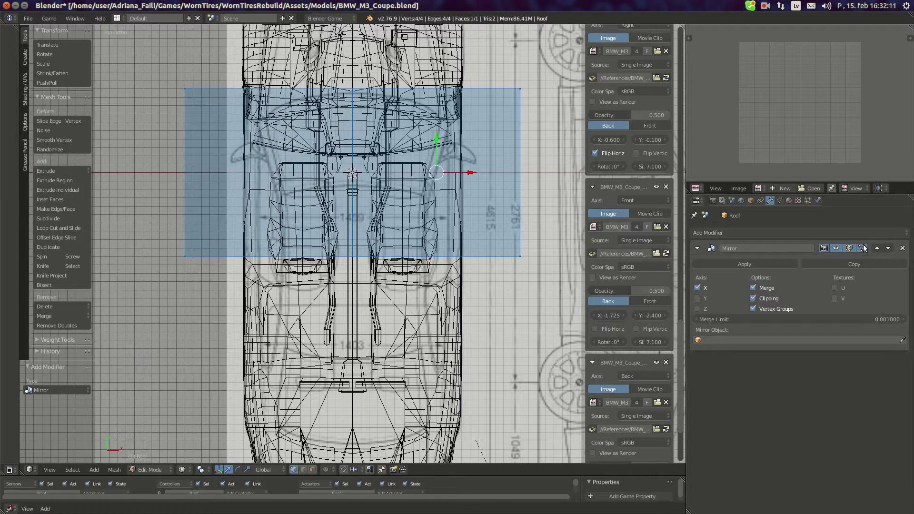
left_click(713, 201)
Move the roof plane's outer front and rear corner vertices inward, fitting them within the car body's width in the top view.
scroll(402, 164, "down", 4)
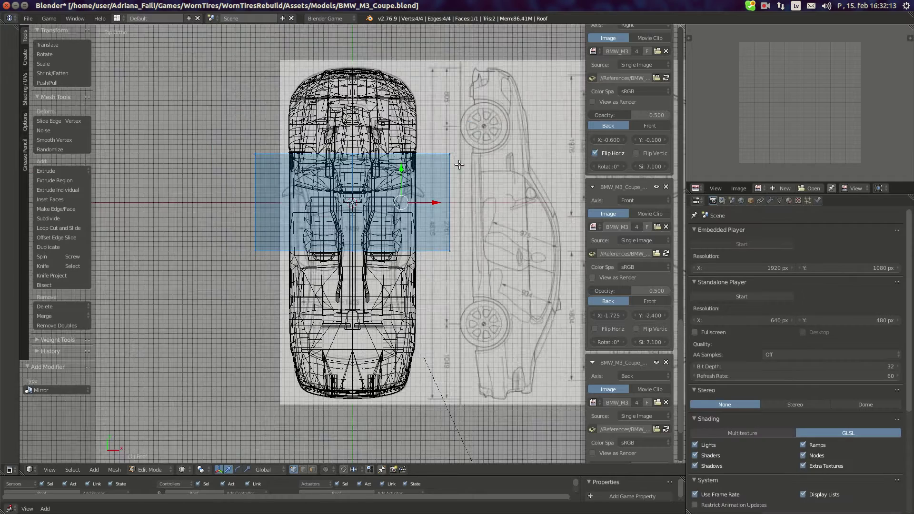
scroll(448, 164, "up", 4)
right_click(520, 92)
key("g")
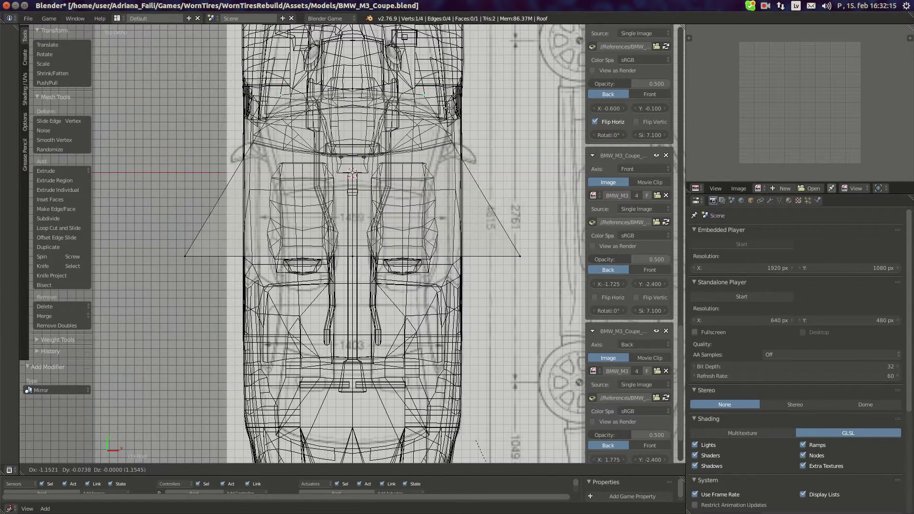
left_click(467, 174)
right_click(480, 260)
key("g")
left_click(415, 288)
Move the roof plane's rear centre vertex along Y toward the car's rear and leave Edit Mode.
right_click(348, 243)
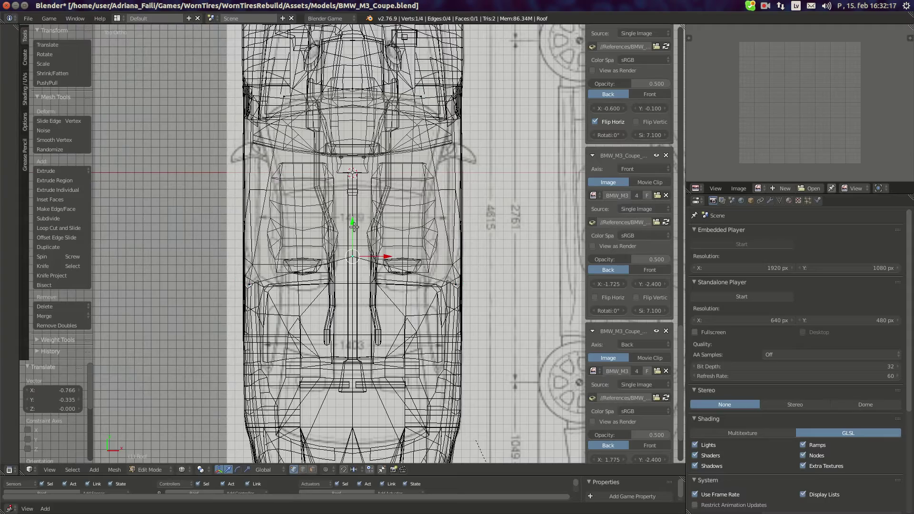
left_click_drag(353, 219, 353, 334)
scroll(418, 264, "down", 4)
key("a")
key("a")
key("Tab")
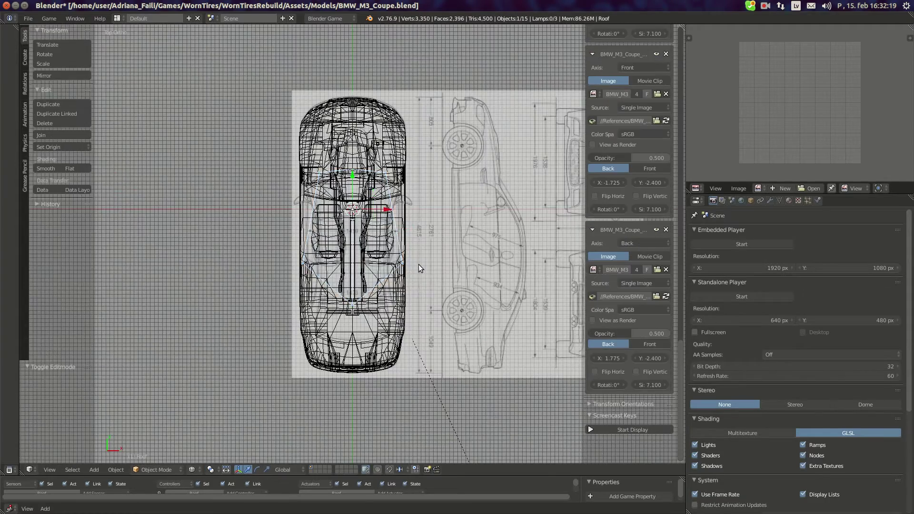
Show the car in solid perspective view and apply smooth shading to the roof.
key("KP_5")
scroll(419, 264, "up", 5)
key("z")
scroll(439, 258, "down", 5)
middle_click_drag(440, 258, 309, 167)
scroll(355, 224, "up", 7)
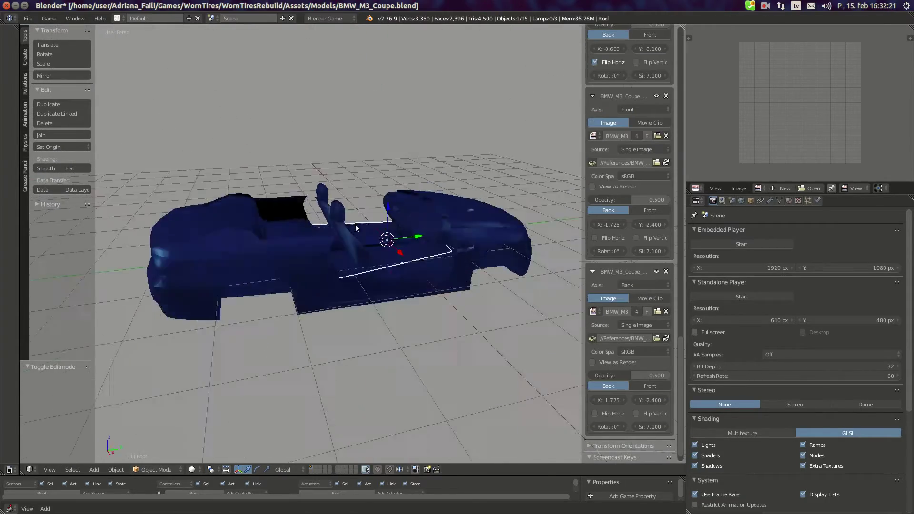
mouse_move(355, 224)
middle_mouse_down()
mouse_move(371, 252)
mouse_move(367, 275)
mouse_move(314, 180)
middle_mouse_up()
left_click(41, 169)
scroll(345, 253, "down", 5)
scroll(379, 212, "up", 3)
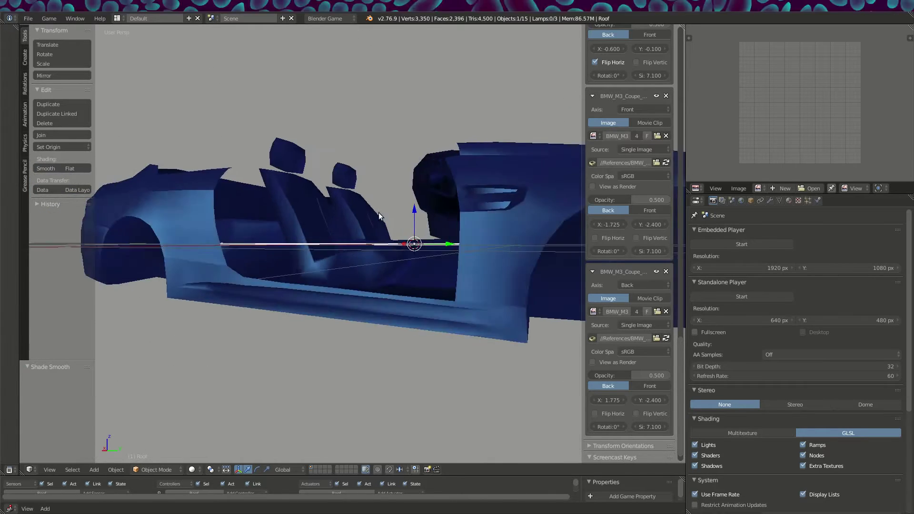
Move the car's Bottom object to layer 2.
middle_click_drag(378, 212, 413, 193)
right_click(410, 258)
scroll(410, 258, "down", 5)
middle_click_drag(316, 249, 383, 257)
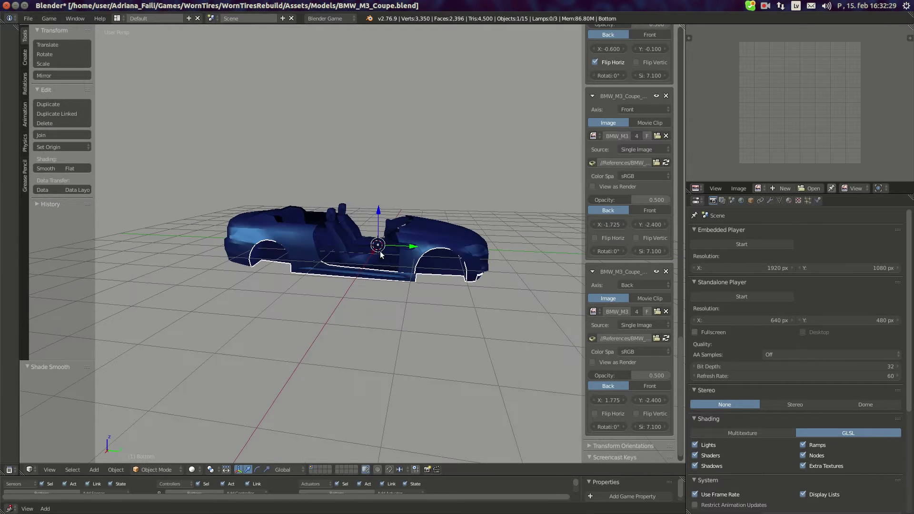
key("m")
key("2")
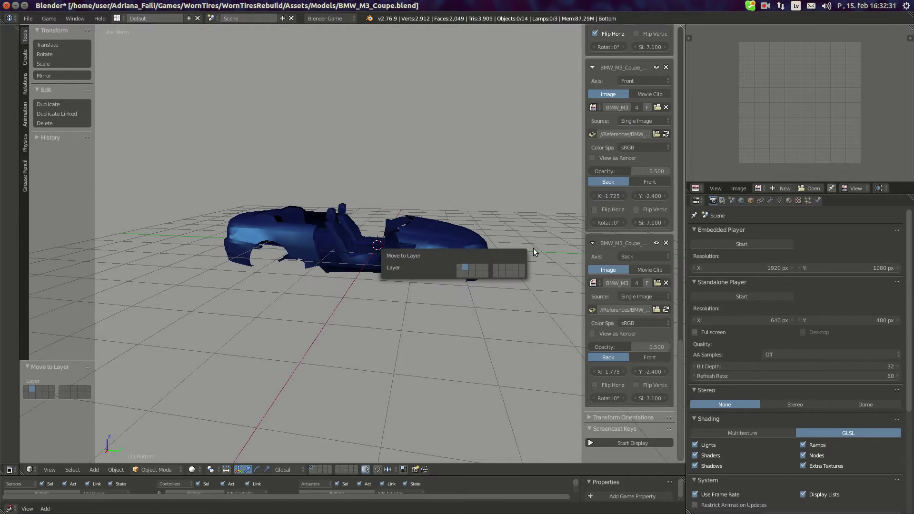
Move the front bumper, the PerformanceParts object and the rear bumper to layer 2.
mouse_move(289, 287)
middle_mouse_down()
mouse_move(390, 253)
mouse_move(433, 283)
mouse_move(476, 289)
mouse_move(421, 255)
mouse_move(356, 308)
mouse_move(233, 285)
mouse_move(270, 282)
mouse_move(292, 294)
middle_mouse_up()
right_click(389, 276)
right_click(421, 254, "shift")
right_click(232, 286, "shift")
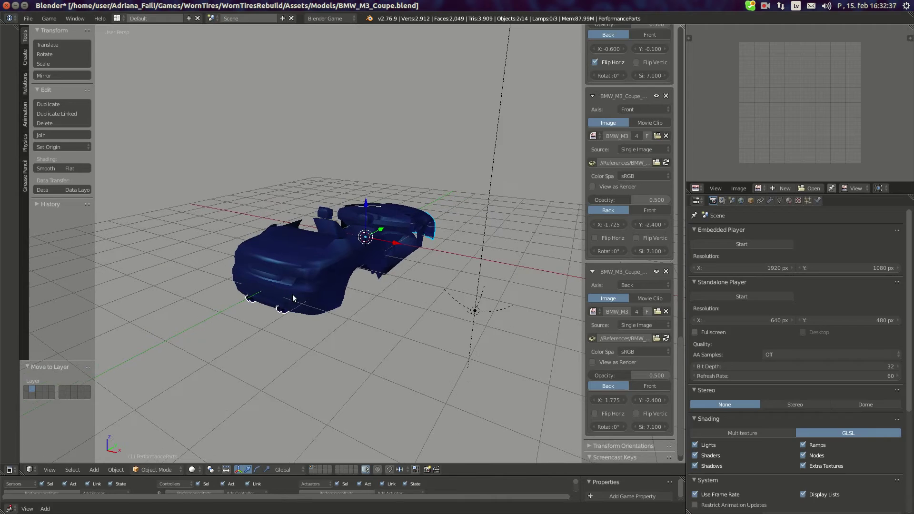
right_click(293, 294, "shift")
key("m")
key("2")
Raise the roof's whole mesh about 0.775 units along Z over the side blueprint in wireframe.
middle_click_drag(380, 252, 329, 277)
scroll(372, 247, "up", 6)
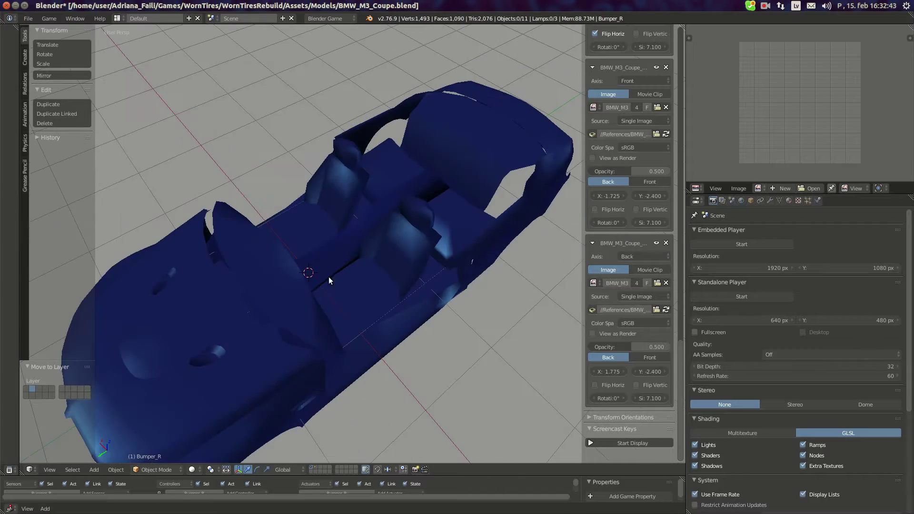
middle_click_drag(393, 259, 350, 277)
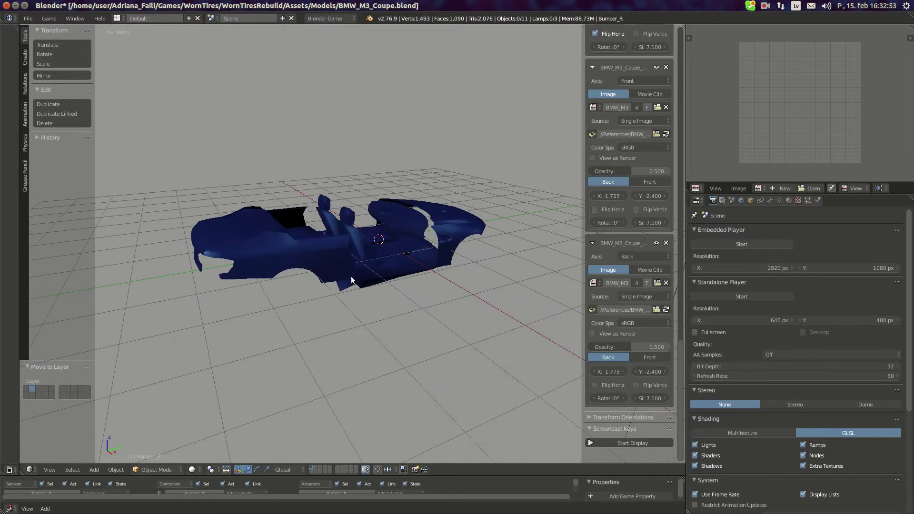
key("KP_3")
key("KP_7")
key("z")
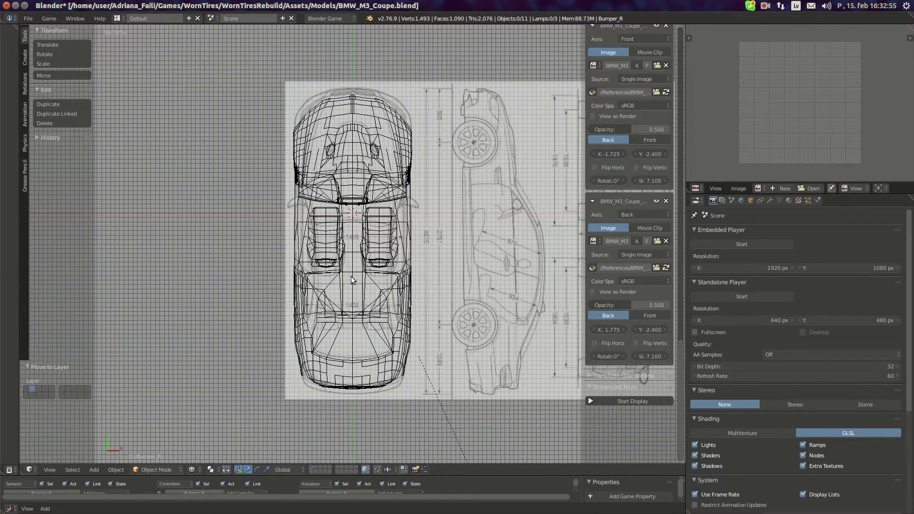
right_click(404, 242)
right_click(404, 242)
key("Tab")
scroll(404, 247, "up", 6)
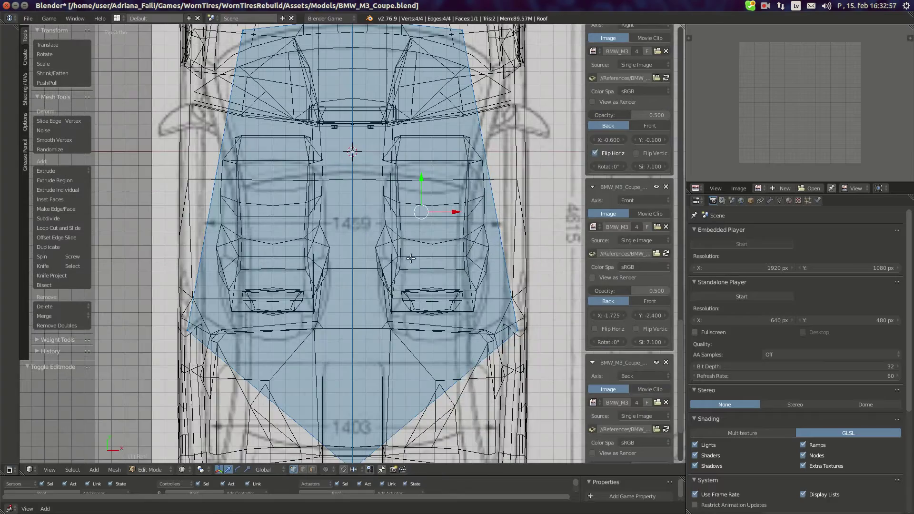
key("KP_3")
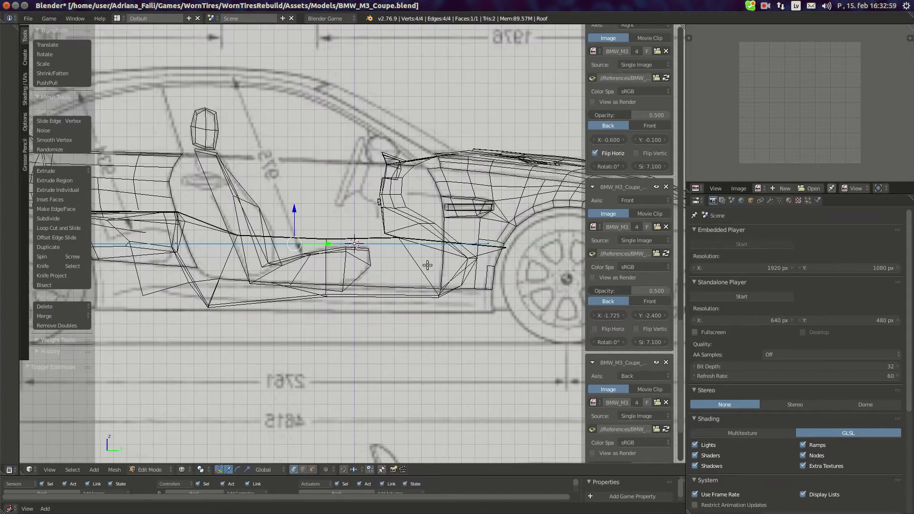
left_click_drag(295, 224, 301, 152)
left_click_drag(308, 116, 308, 119)
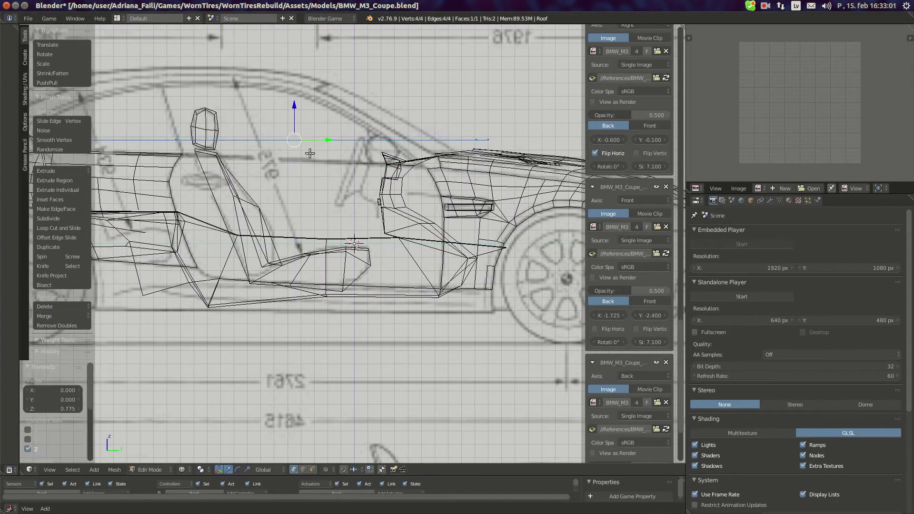
Select the front hood and examine its rear edge against the side blueprint in solid and wireframe shading.
middle_click_drag(309, 153, 357, 197)
key("Tab")
mouse_move(527, 200)
middle_mouse_down()
mouse_move(503, 190)
mouse_move(462, 226)
mouse_move(479, 212)
mouse_move(475, 200)
mouse_move(454, 203)
middle_mouse_up()
key("z")
right_click(503, 193)
key("Tab")
middle_click_drag(453, 251, 473, 218)
key("Tab")
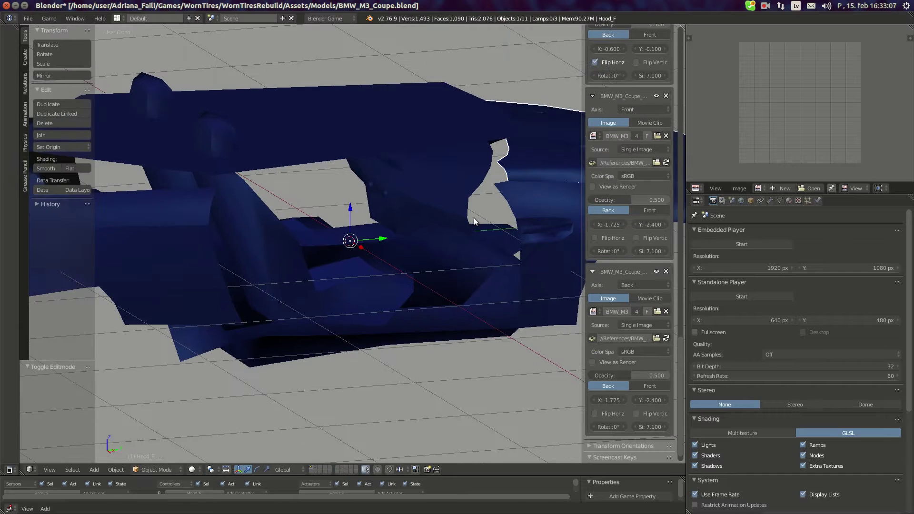
key("KP_3")
key("z")
key("z")
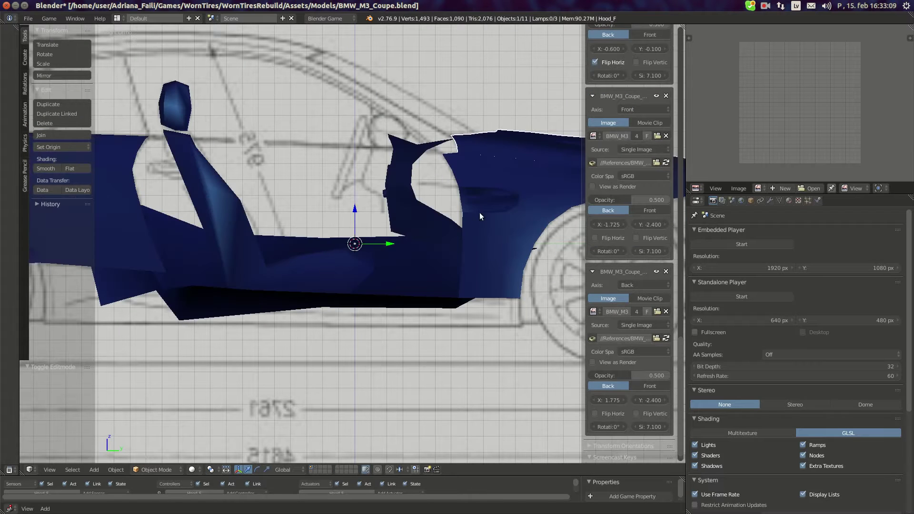
key("z")
key("z")
Snap the 3D cursor to the vertex at the front hood's rear outer corner.
mouse_move(460, 157)
middle_mouse_down()
mouse_move(457, 167)
mouse_move(489, 194)
middle_mouse_up()
key("Tab")
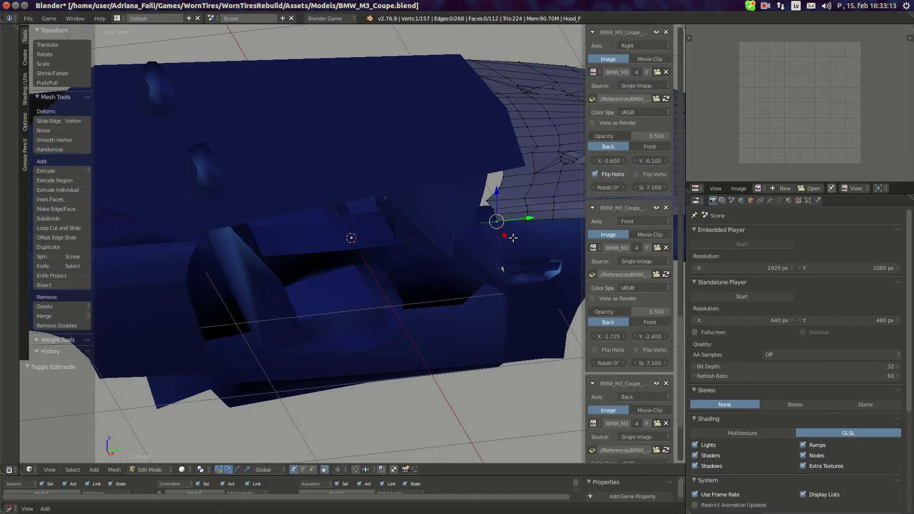
key("shift+s")
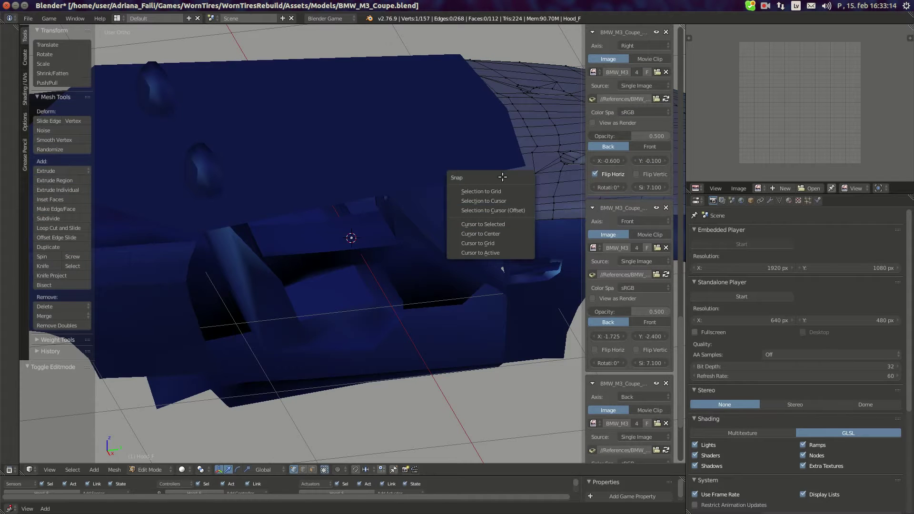
left_click(518, 223)
key("Tab")
Snap the roof's front outer corner vertex to the 3D cursor at the hood corner.
scroll(407, 157, "down", 3)
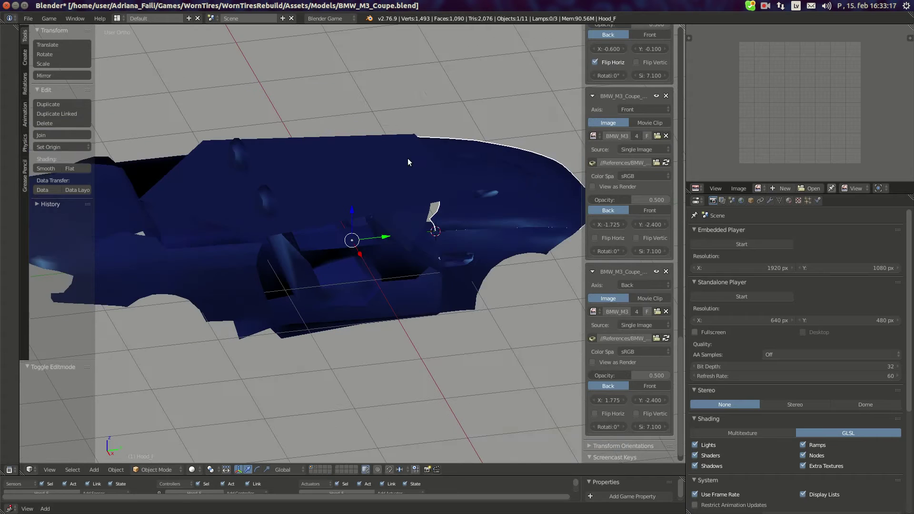
right_click(407, 158)
key("Tab")
right_click(446, 190)
key("shift+s")
left_click(456, 176)
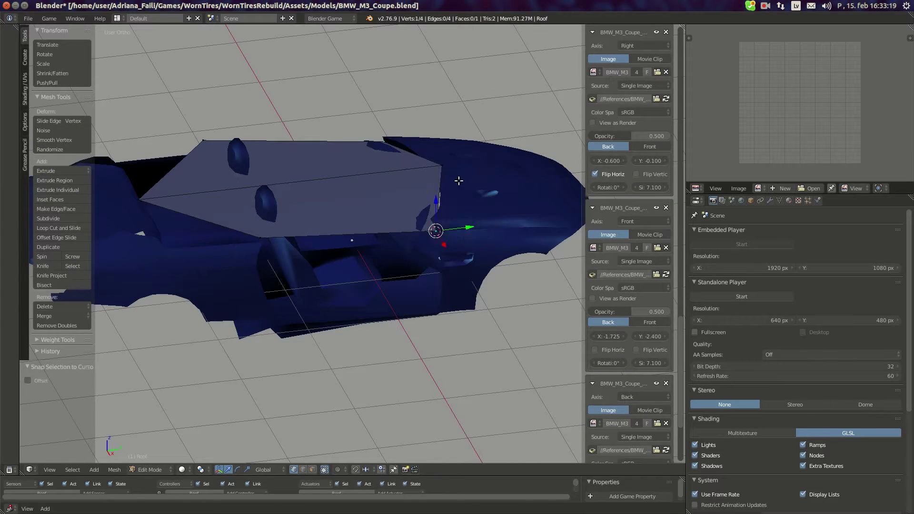
key("Tab")
middle_click_drag(455, 195, 381, 241)
right_click(394, 304)
key("KP_5")
key("KP_Decimal")
scroll(267, 260, "down", 3)
key("Tab")
scroll(288, 273, "down", 3)
key("Tab")
right_click(283, 266)
key("Tab")
middle_click_drag(364, 373, 359, 264)
key("Tab")
Snap the 3D cursor to the vertex at the upper peak of the right rear wing.
right_click(357, 264)
key("Tab")
middle_click_drag(305, 283, 329, 289)
key("KP_3")
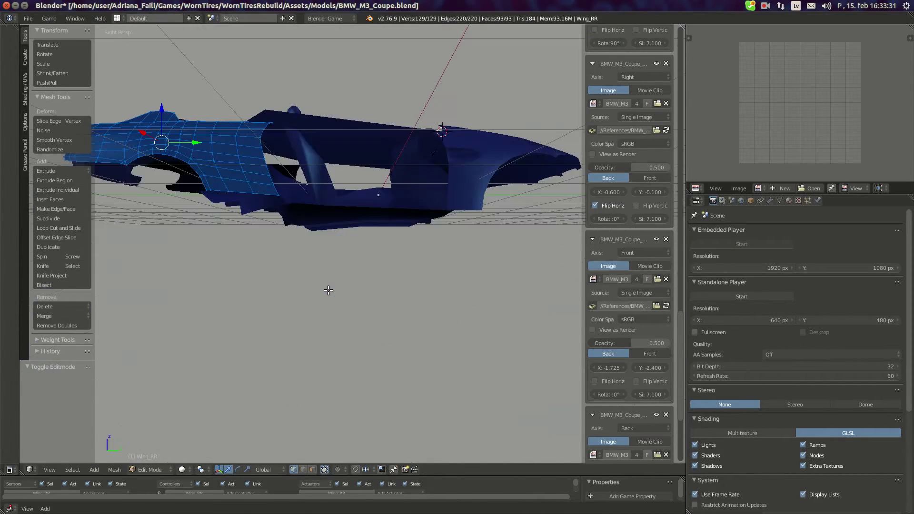
scroll(361, 295, "up", 6)
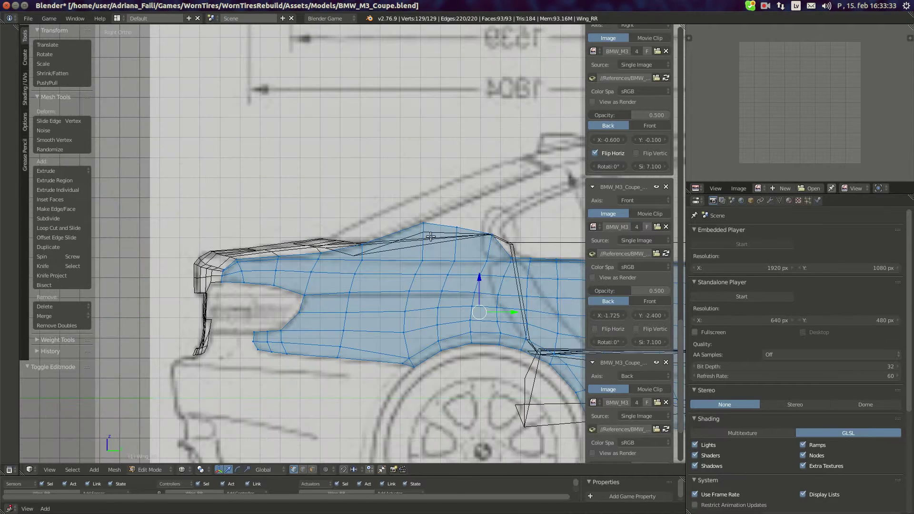
middle_click_drag(430, 236, 462, 257)
right_click(512, 269)
key("shift+s")
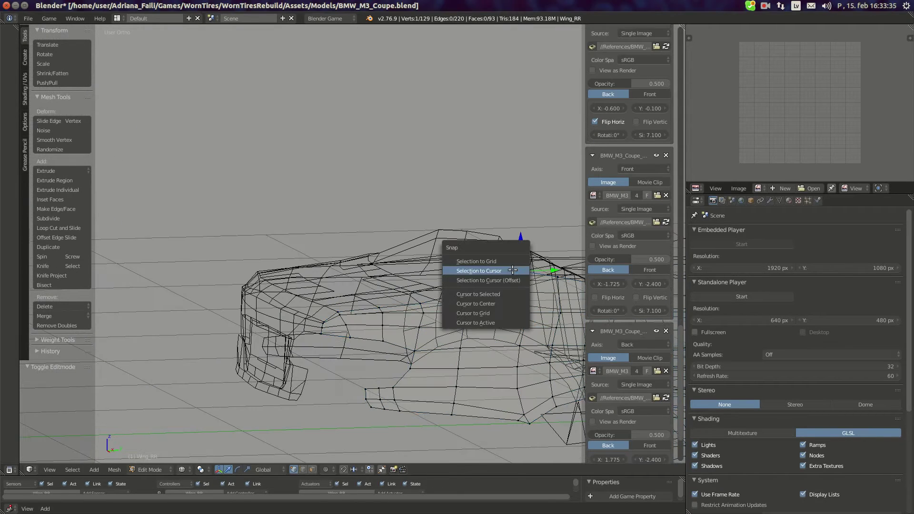
left_click(503, 294)
key("a")
key("a")
key("Tab")
Snap the roof's rear outer corner vertex to the 3D cursor on the rear wing.
key("KP_5")
key("KP_Decimal")
key("z")
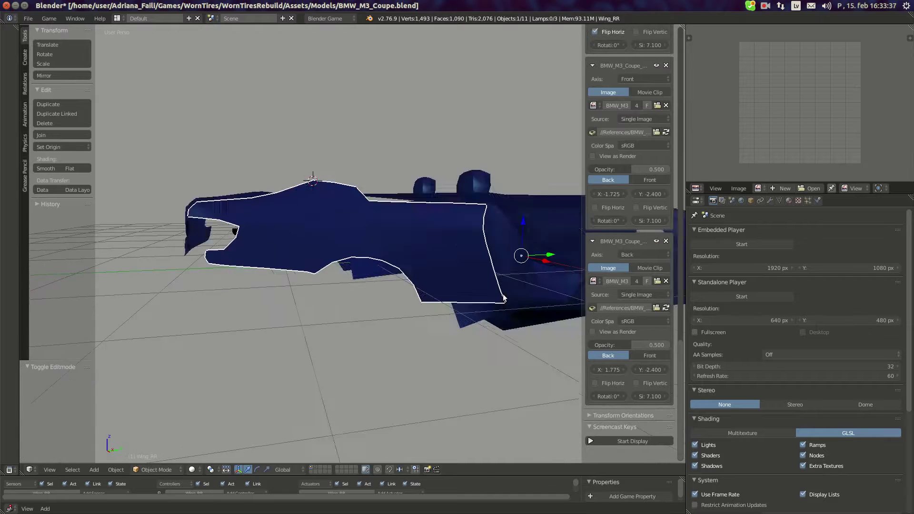
scroll(393, 304, "down", 2)
scroll(472, 230, "up", 4)
right_click(478, 170)
key("Tab")
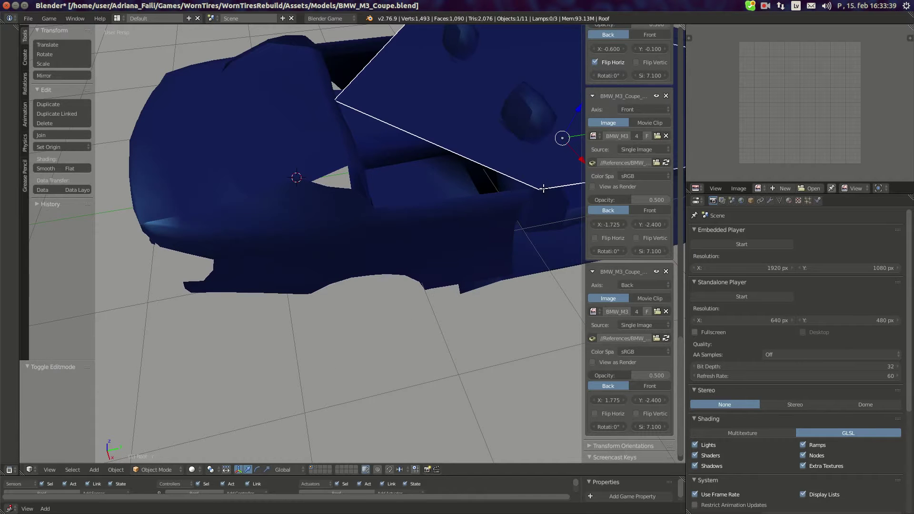
key("shift+s")
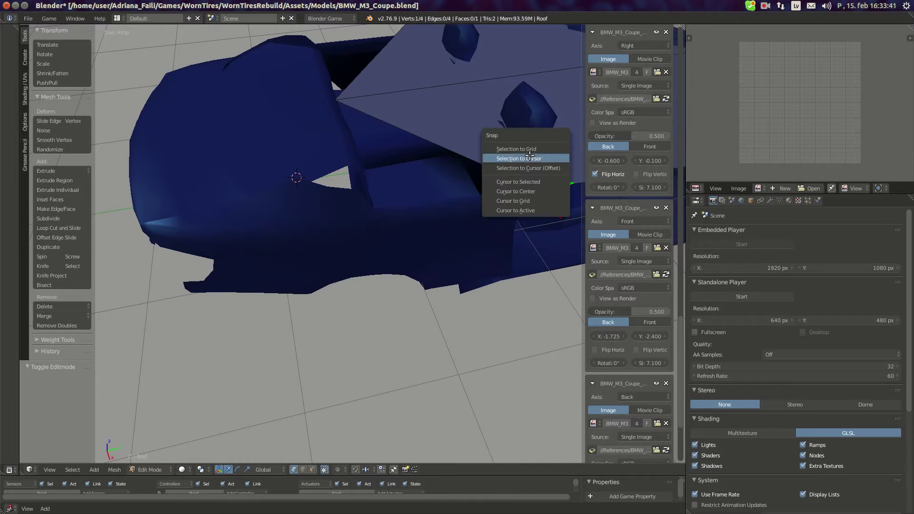
left_click(530, 157)
Examine the roof's rear corner placement from above against the top blueprint.
scroll(375, 183, "down", 5)
middle_click_drag(375, 184, 387, 227)
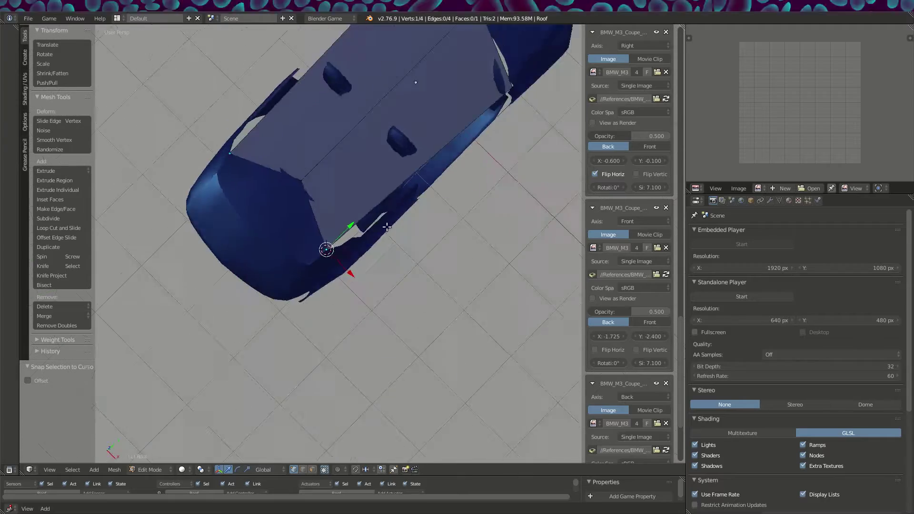
key("KP_7")
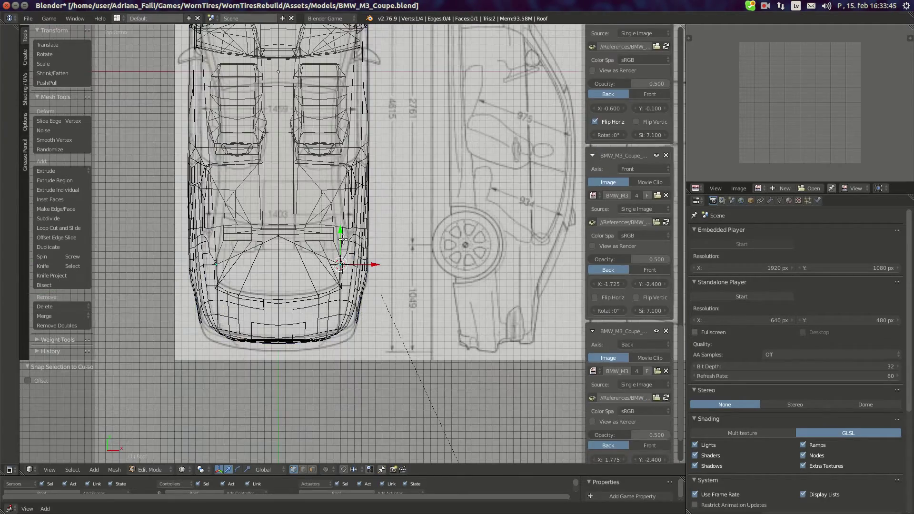
scroll(342, 241, "up", 3)
key("Tab")
key("Tab")
scroll(333, 247, "down", 3)
middle_click_drag(320, 265, 406, 278, "shift")
scroll(406, 277, "up", 2)
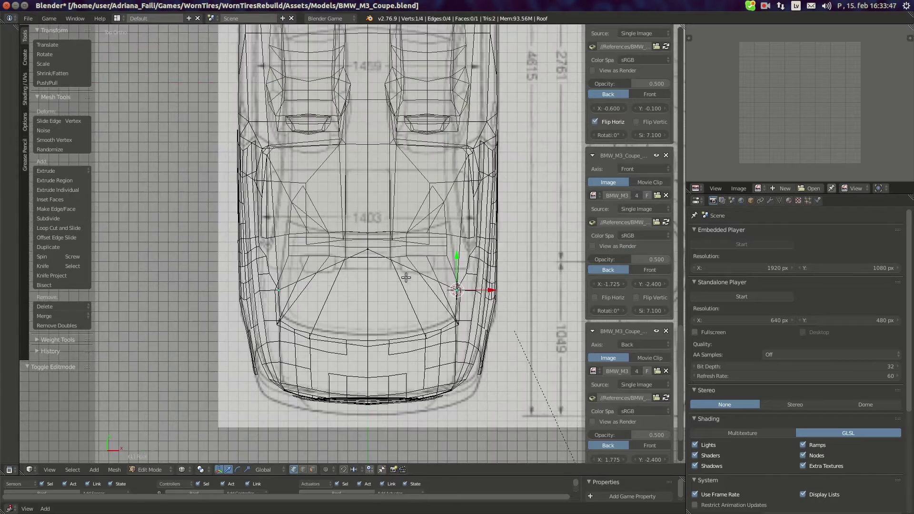
scroll(406, 278, "up", 1)
Snap the 3D cursor to a vertex further forward on the right rear wing's upper edge and reselect the roof.
key("Tab")
right_click(507, 254)
key("Tab")
right_click(501, 249)
key("shift+s")
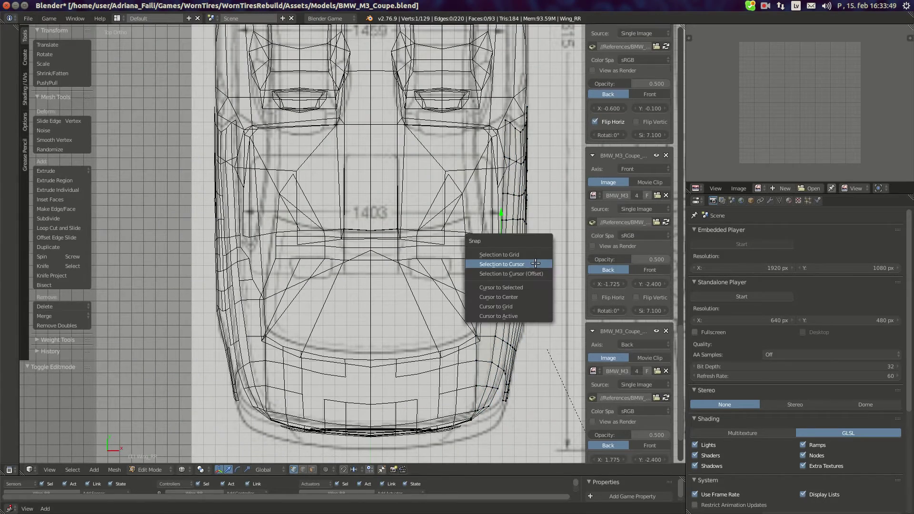
left_click(529, 289)
key("KP_3")
mouse_move(528, 288)
middle_mouse_down()
mouse_move(514, 285)
mouse_move(528, 288)
middle_mouse_up()
key("KP_7")
key("a")
key("Tab")
right_click(485, 301)
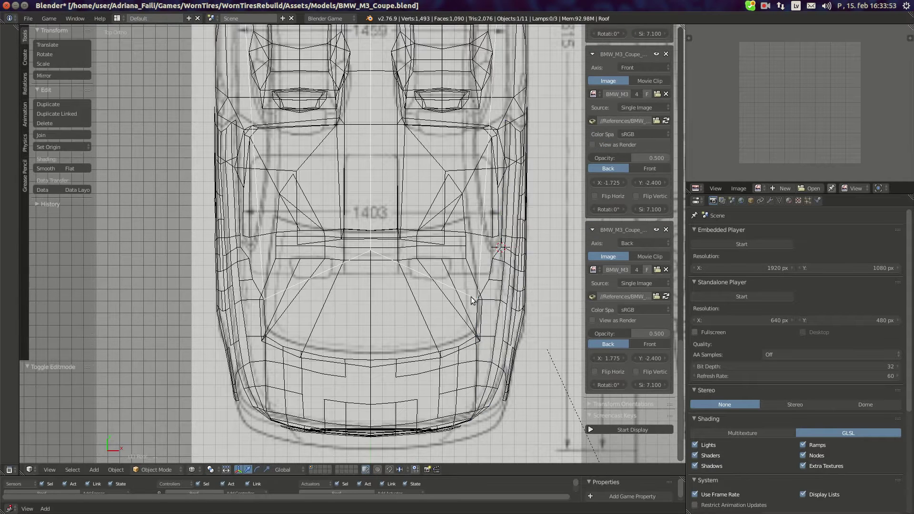
Snap the roof's rear outer corner vertex to the 3D cursor further forward on the right rear wing's upper edge.
scroll(454, 306, "down", 2)
key("Tab")
right_click(445, 280)
key("shift+s")
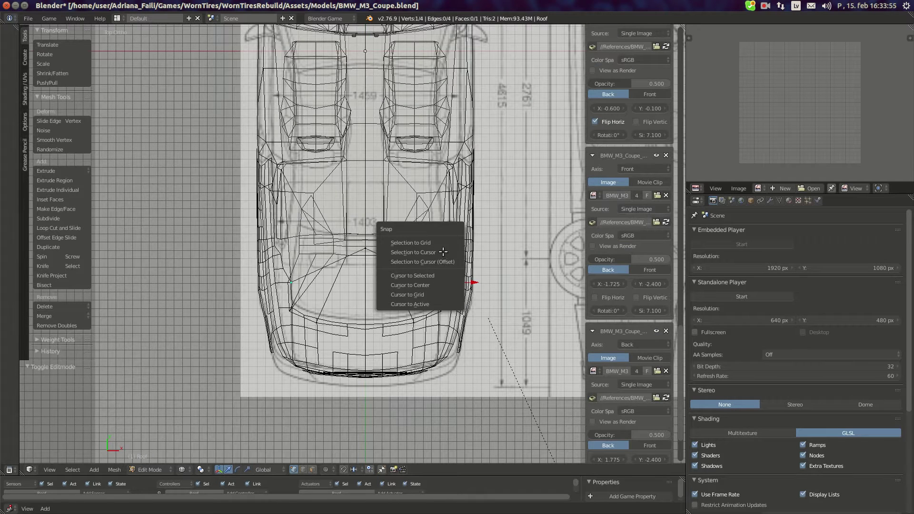
left_click(442, 252)
key("a")
key("a")
scroll(443, 251, "up", 3)
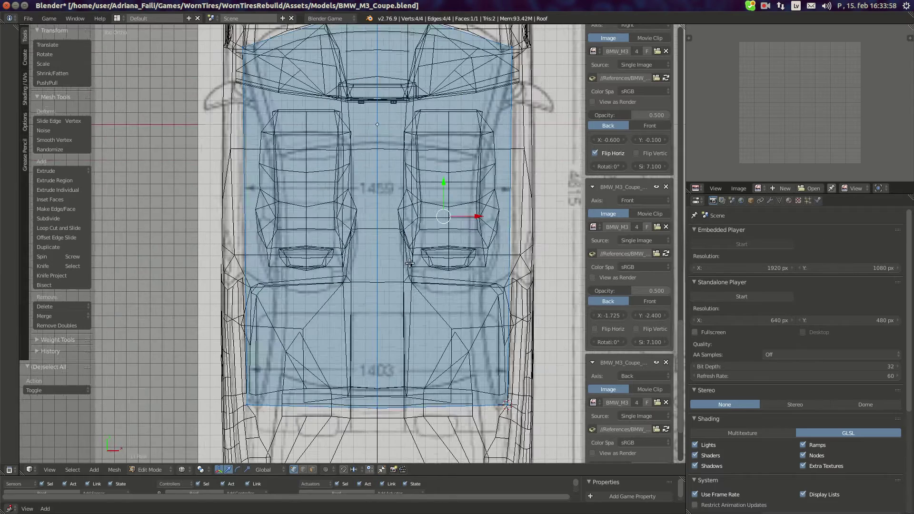
Add one lengthwise loop cut to the roof and slide it close to the outer edge, at a factor of about -0.88.
scroll(409, 263, "down", 3)
right_click(365, 113)
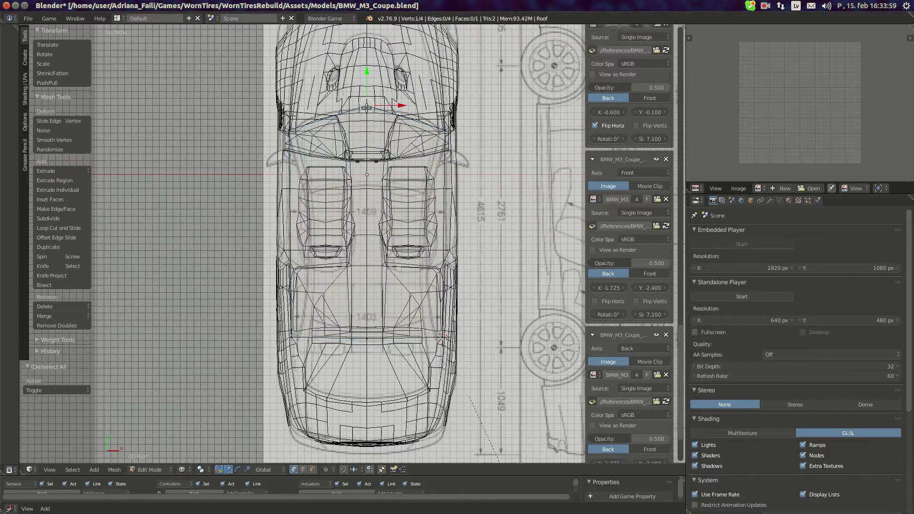
right_click(360, 343, "shift")
key("a")
key("ctrl+r")
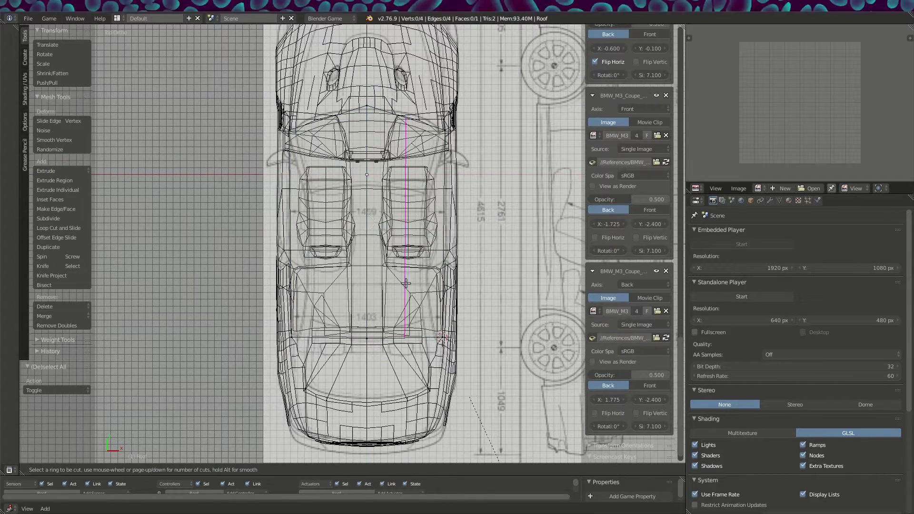
left_click(397, 315)
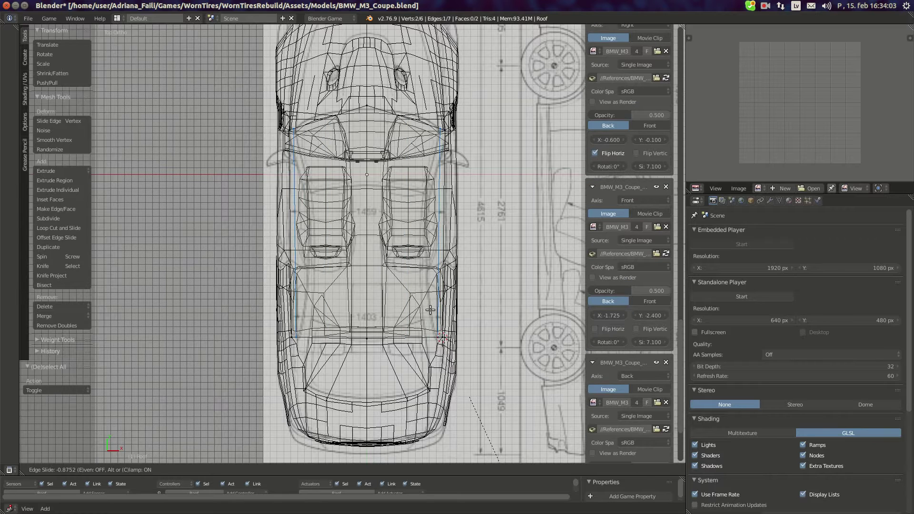
left_click(430, 310)
Delete the roof's front and rear centreline vertices, keeping only the narrow strip along each side.
right_click(367, 106)
right_click(367, 337, "shift")
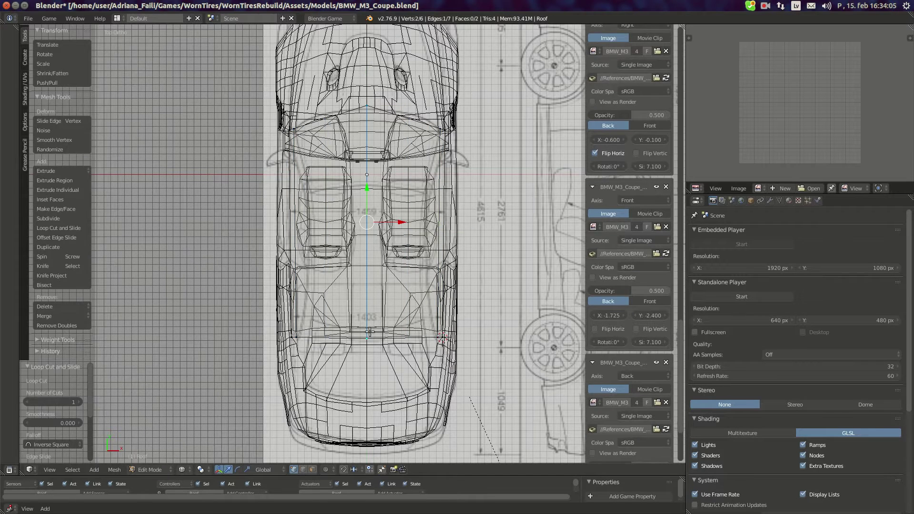
key("x")
left_click(369, 332)
key("z")
key("a")
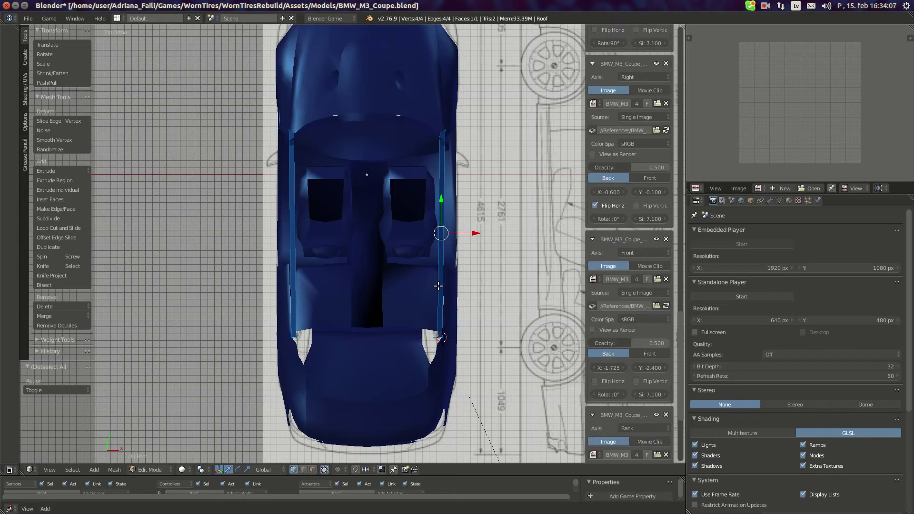
Examine the front end of the roof strip against the front wing and the side blueprint.
middle_click_drag(447, 291, 426, 235)
key("KP_3")
scroll(426, 235, "up", 3)
key("Tab")
middle_click_drag(527, 219, 367, 229, "shift")
scroll(367, 229, "up", 5)
key("Tab")
middle_click_drag(497, 216, 390, 240, "shift")
key("z")
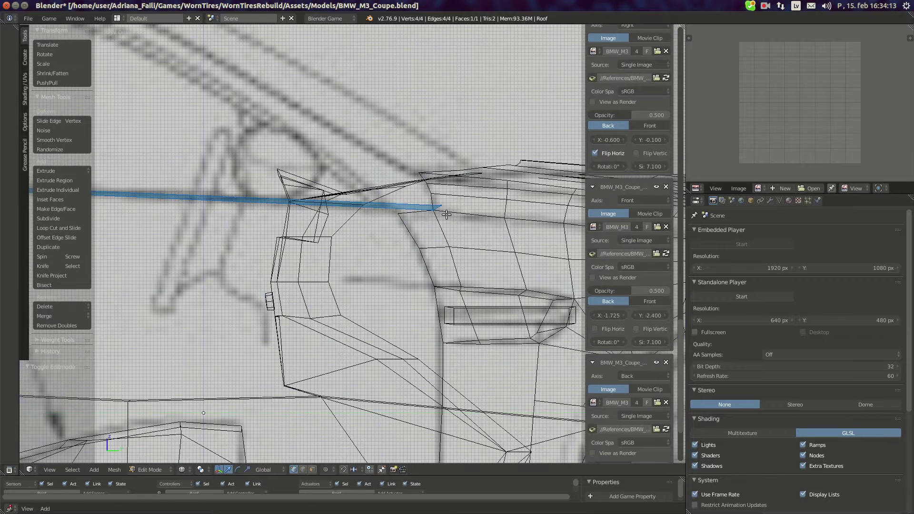
key("Tab")
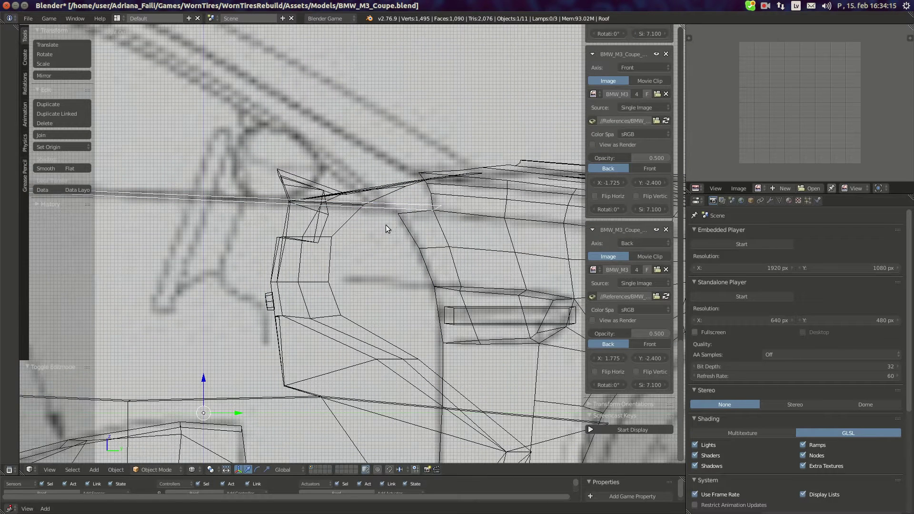
key("Tab")
right_click(438, 210)
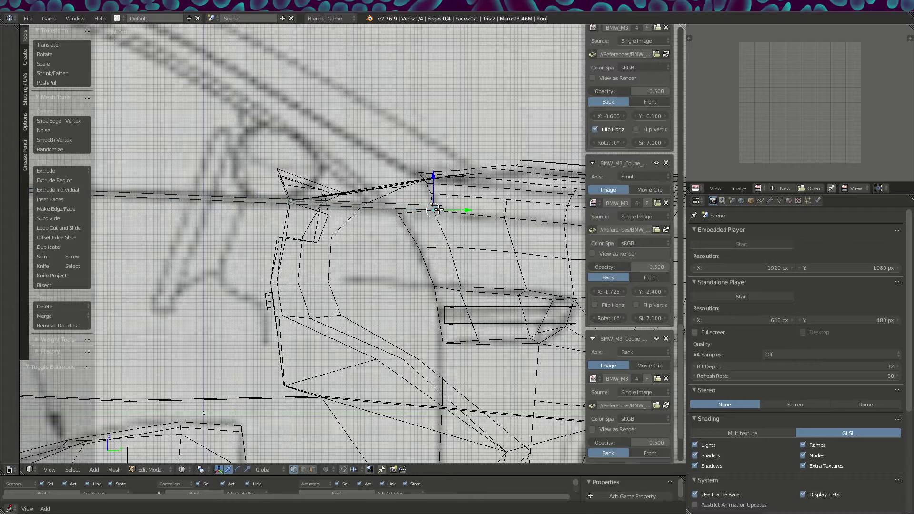
key("Tab")
Snap the 3D cursor to the right front wing's upper rear corner vertex and snap the roof strip's outer front vertex to it.
middle_click_drag(430, 246, 455, 256)
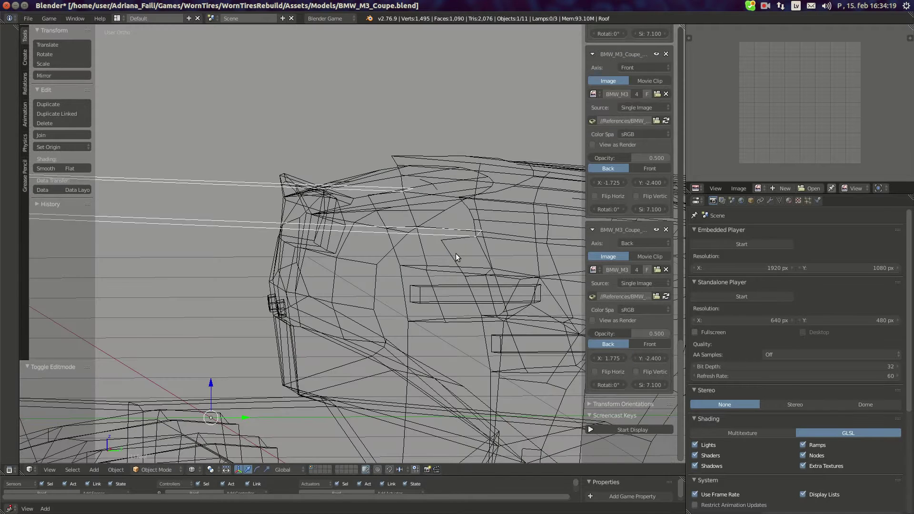
right_click(458, 259)
key("Tab")
key("shift+s")
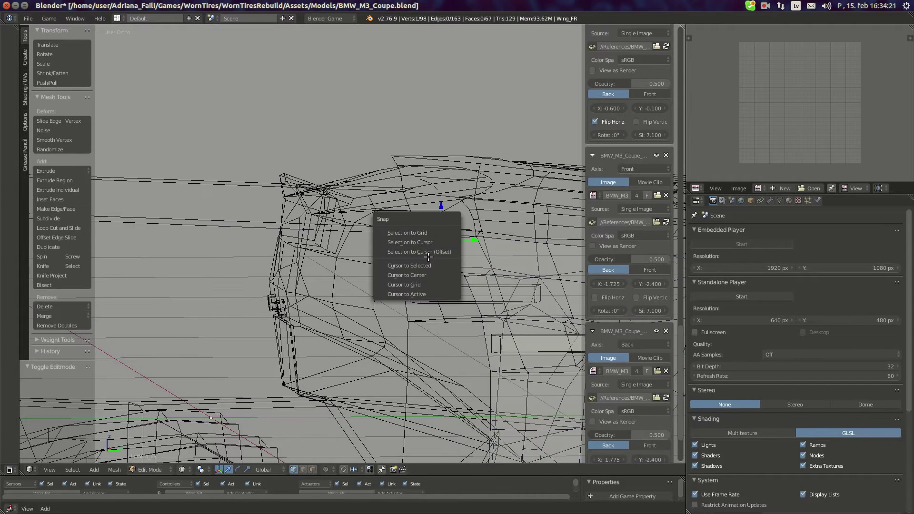
left_click(428, 265)
key("Tab")
right_click(455, 235)
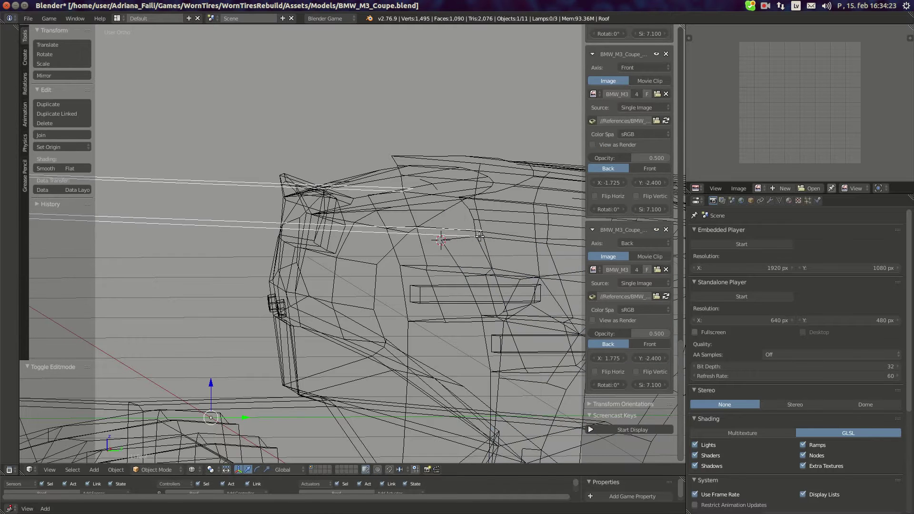
key("Tab")
key("shift+s")
left_click(469, 208)
key("Tab")
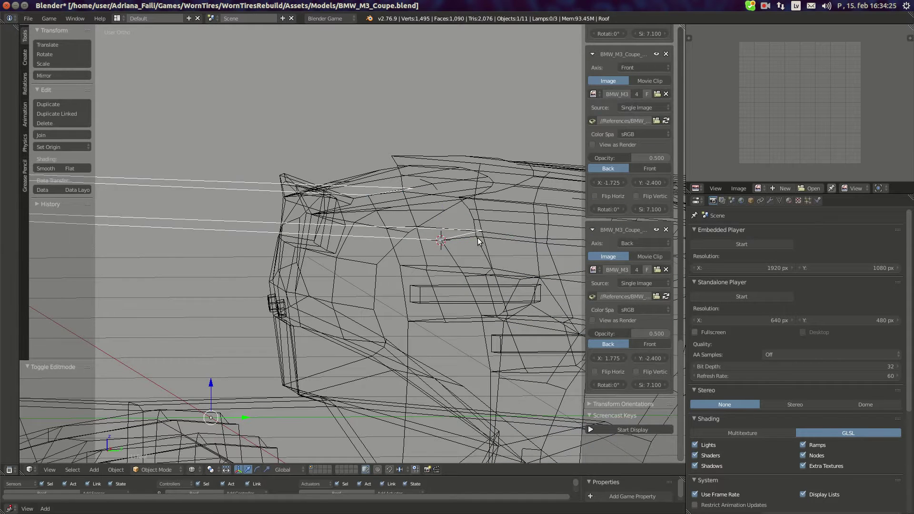
Snap the 3D cursor to the adjacent upper-edge vertex of the right front wing and snap the roof strip's inner front vertex to it.
right_click(476, 237)
key("Tab")
key("shift+s")
left_click(464, 257)
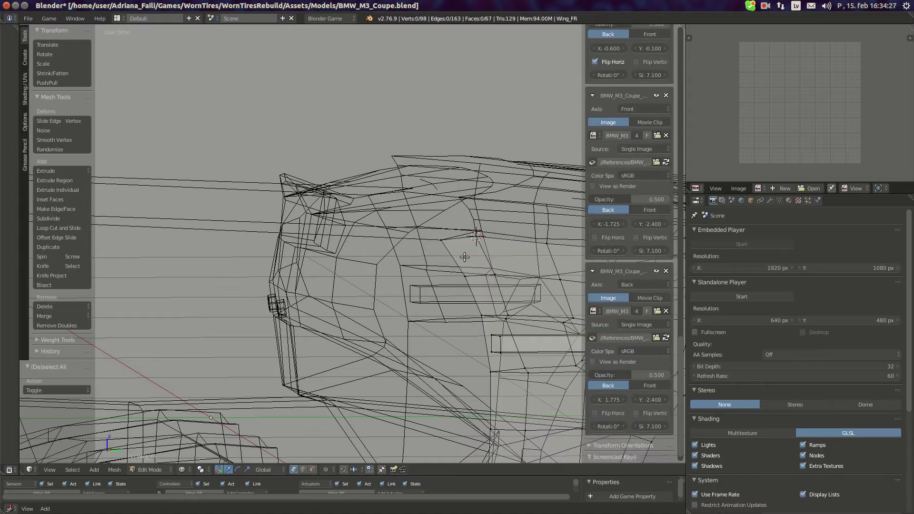
key("Tab")
right_click(469, 232)
key("Tab")
key("shift+s")
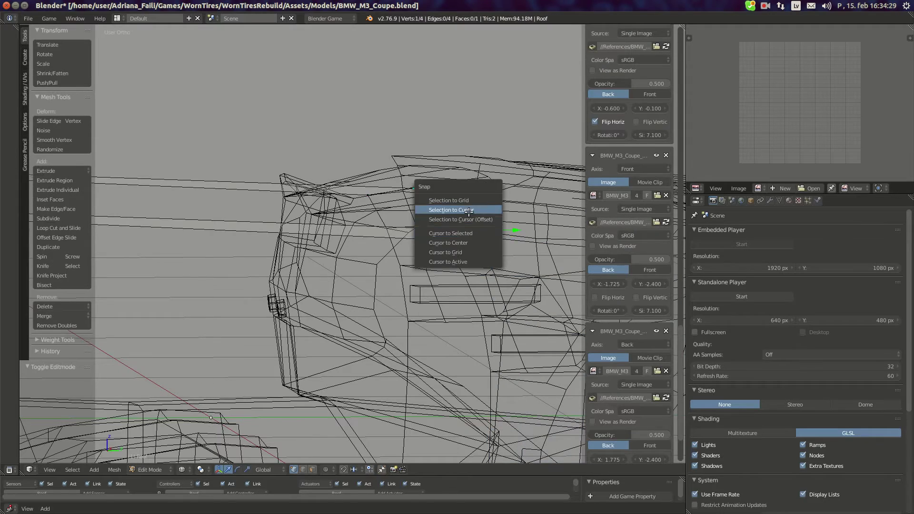
left_click(469, 207)
Snap the 3D cursor to the right rear wing's upper-edge vertex just behind the roof strip's rear end.
key("KP_3")
scroll(381, 243, "down", 6)
middle_click_drag(190, 276, 570, 268, "shift")
scroll(297, 268, "up", 4)
scroll(439, 214, "up", 4)
mouse_move(379, 218)
middle_mouse_down()
mouse_move(388, 228)
mouse_move(378, 247)
mouse_move(363, 247)
mouse_move(374, 238)
mouse_move(360, 269)
middle_mouse_up()
key("z")
key("KP_5")
scroll(374, 238, "down", 3)
key("Tab")
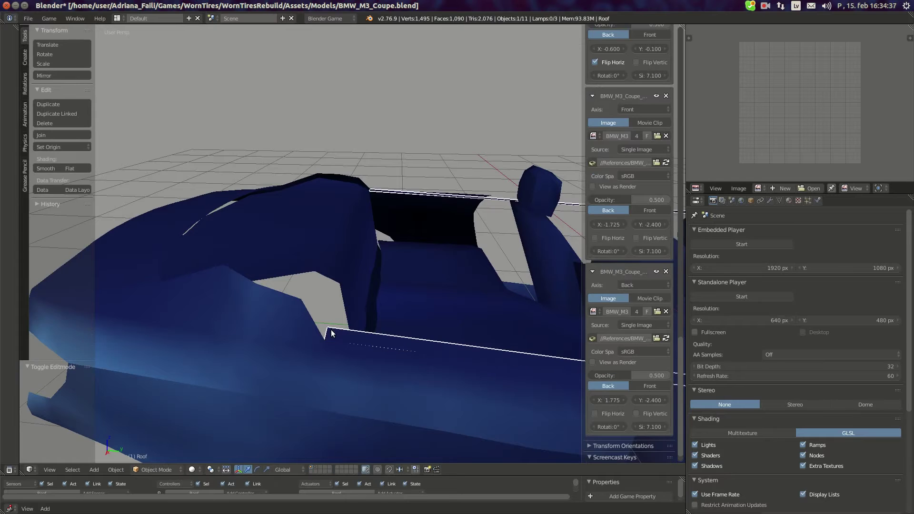
right_click(305, 317)
key("Tab")
right_click(304, 302)
key("shift+s")
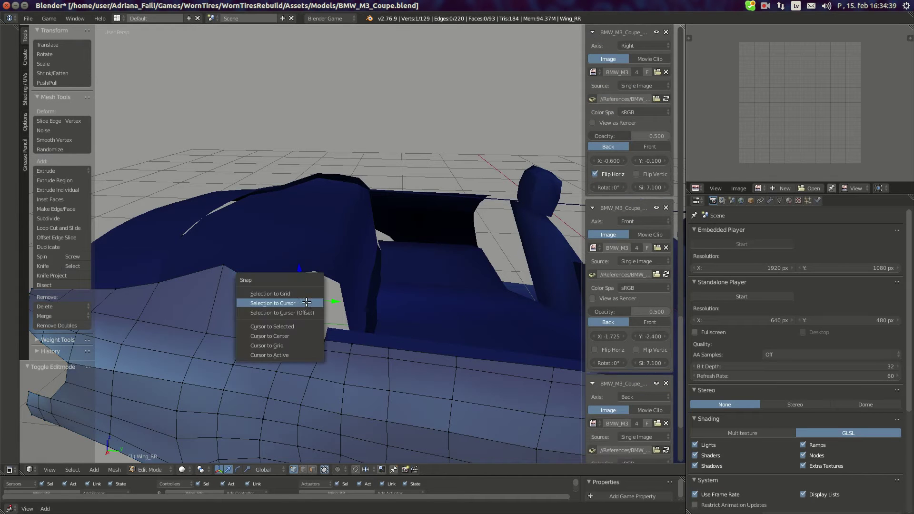
left_click(295, 326)
Snap the roof strip's inner rear vertex to the 3D cursor on the right rear wing.
key("Tab")
right_click(354, 330)
key("Tab")
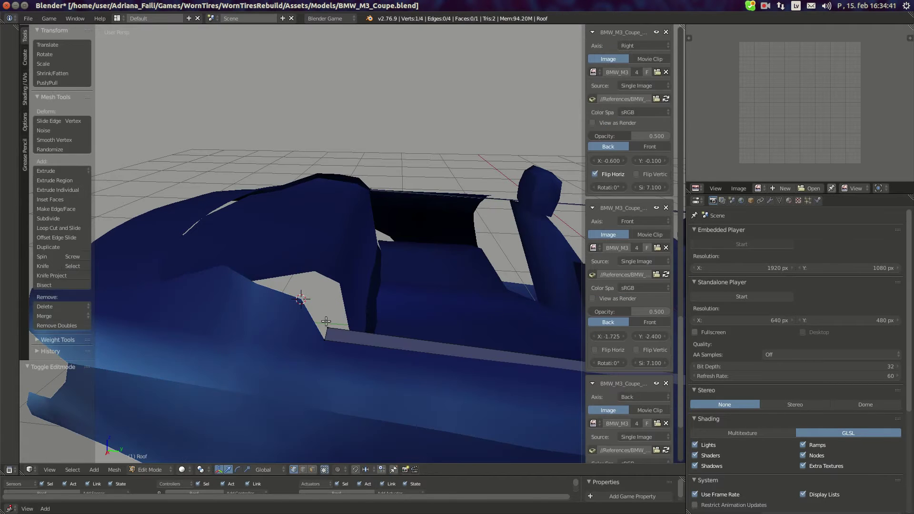
right_click(326, 324)
key("shift+s")
left_click(306, 297)
Examine the roof strip's rear end and overall line from the side against the blueprint's roof pillar.
scroll(465, 310, "down", 5)
middle_click_drag(465, 309, 464, 287)
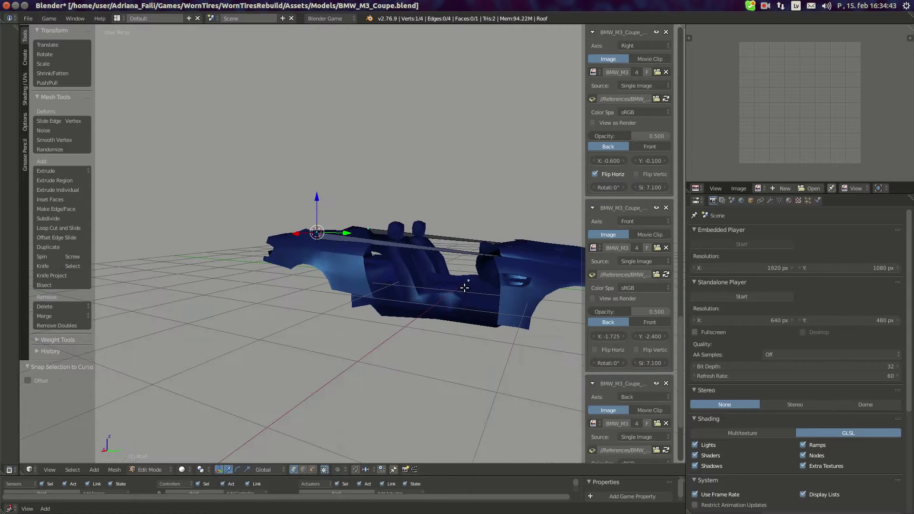
key("KP_3")
key("KP_5")
scroll(418, 267, "up", 1)
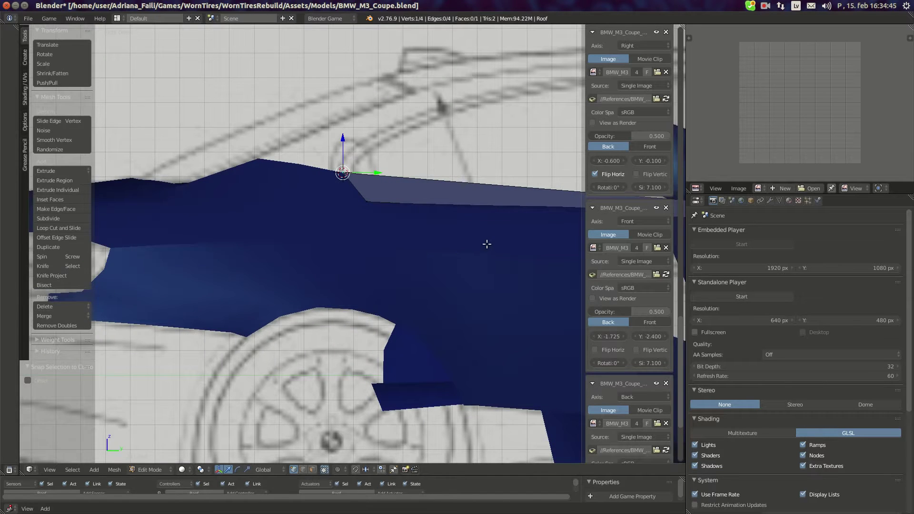
middle_click_drag(486, 244, 301, 270, "shift")
scroll(273, 261, "down", 5)
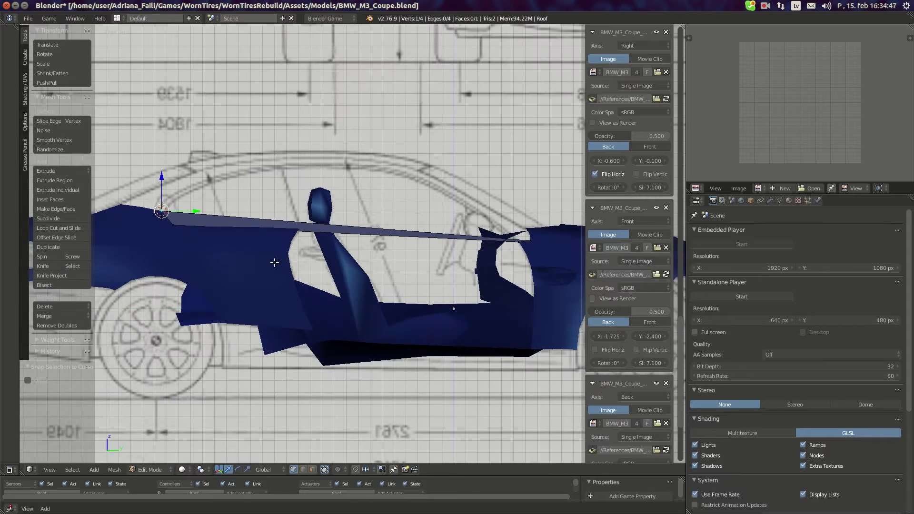
scroll(290, 211, "up", 3)
scroll(307, 257, "up", 1)
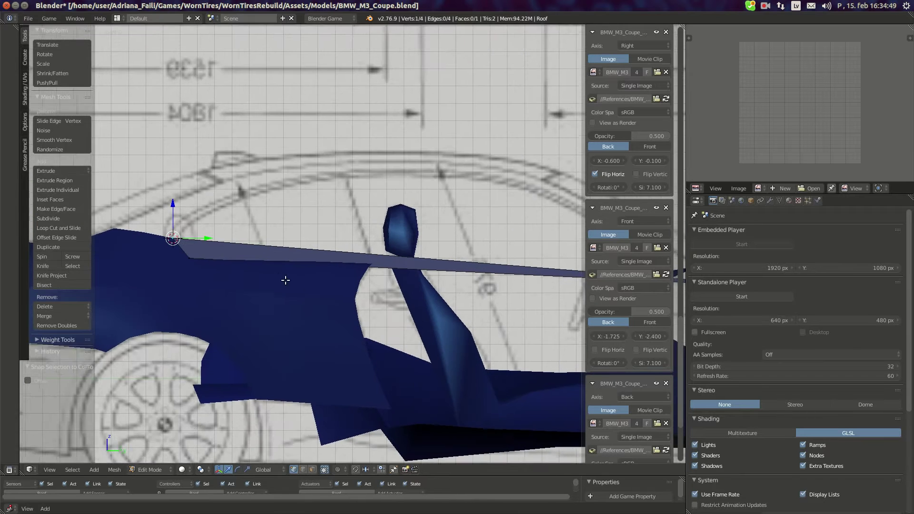
scroll(420, 320, "up", 2)
scroll(404, 316, "up", 1)
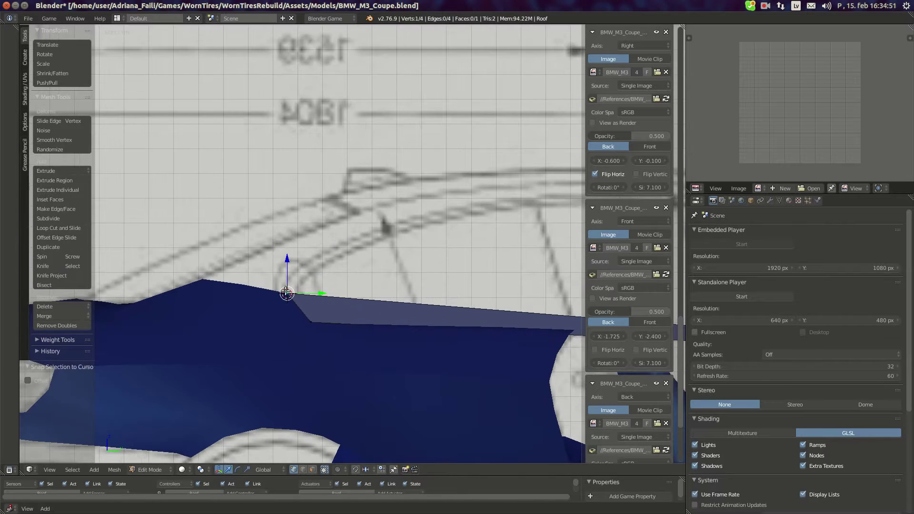
key("Tab")
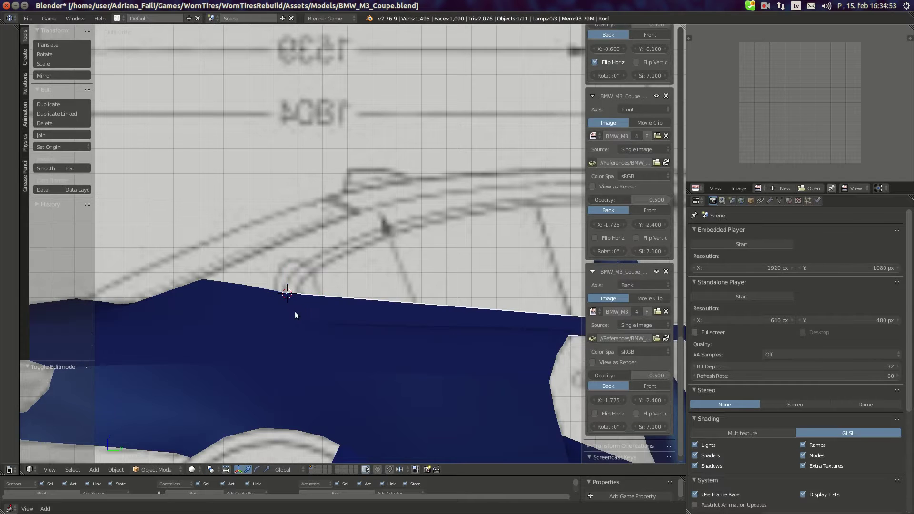
Try to snap the roof strip's outer rear vertex to the 3D cursor with offset, and undo it.
middle_click_drag(295, 311, 373, 340)
key("Tab")
right_click(381, 388)
key("shift+s")
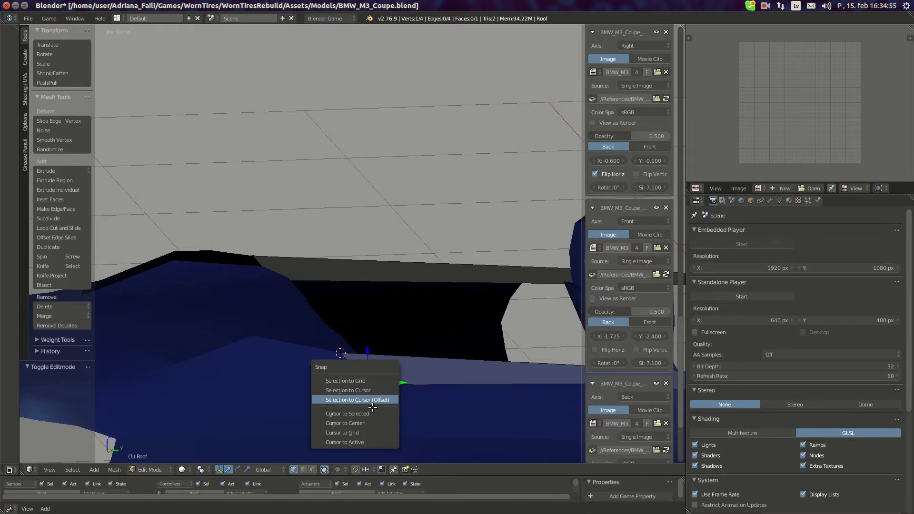
left_click(373, 402)
key("ctrl+z")
Place the 3D cursor on the strip's outer rear vertex, try snapping the inner rear vertex to it, and undo the snap.
key("shift+s")
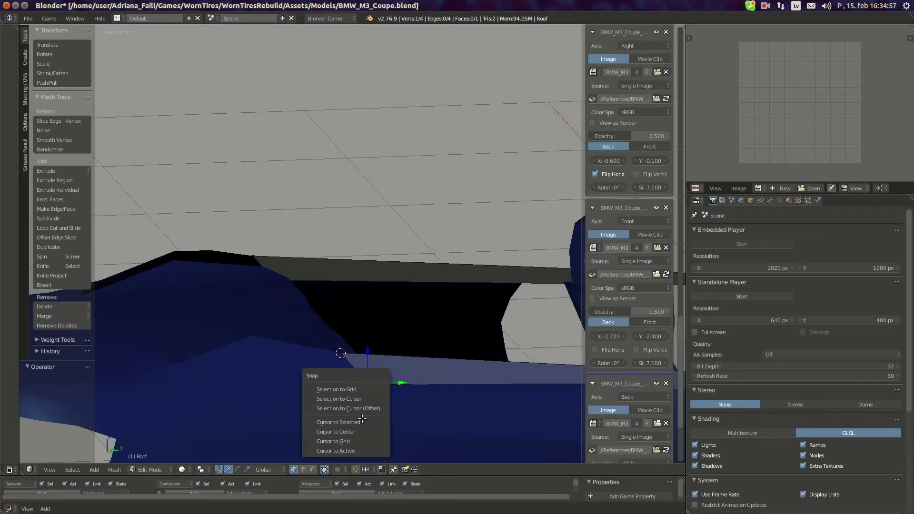
left_click(363, 420)
key("a")
key("ctrl+z")
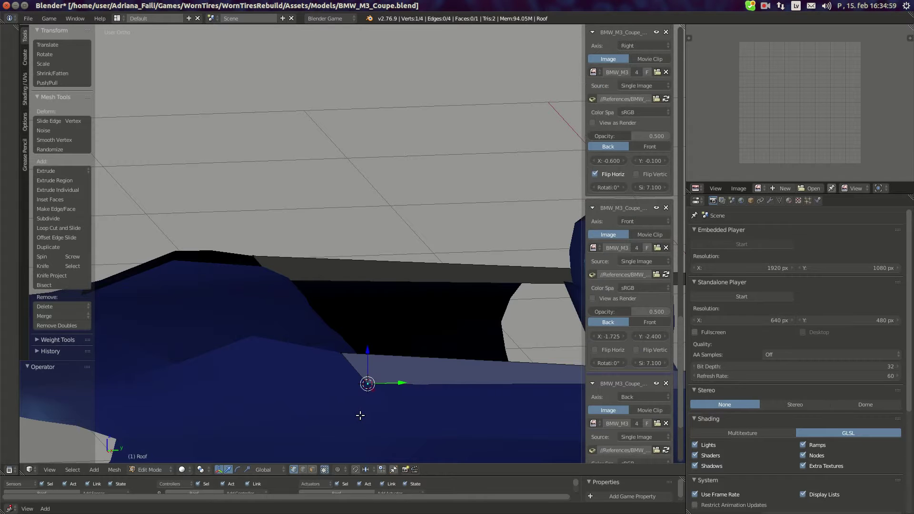
key("shift+s")
left_click(350, 394)
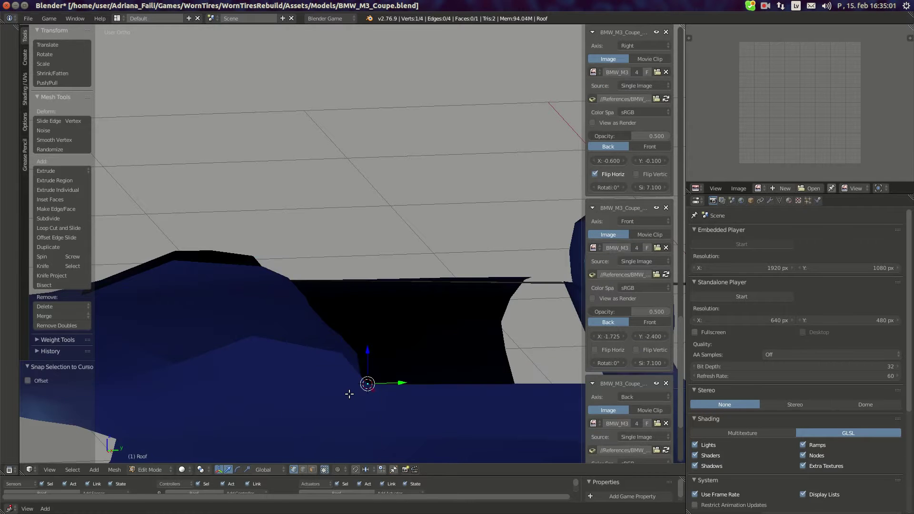
scroll(349, 394, "down", 2)
mouse_move(366, 387)
middle_mouse_down()
mouse_move(412, 394)
mouse_move(367, 381)
middle_mouse_up()
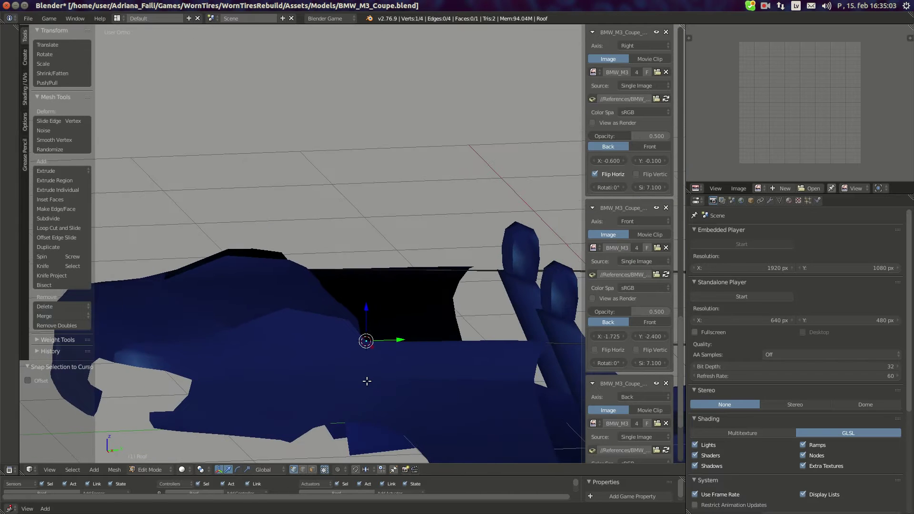
key("ctrl+z")
Snap the 3D cursor to the roof strip's inner rear vertex.
scroll(368, 381, "up", 3)
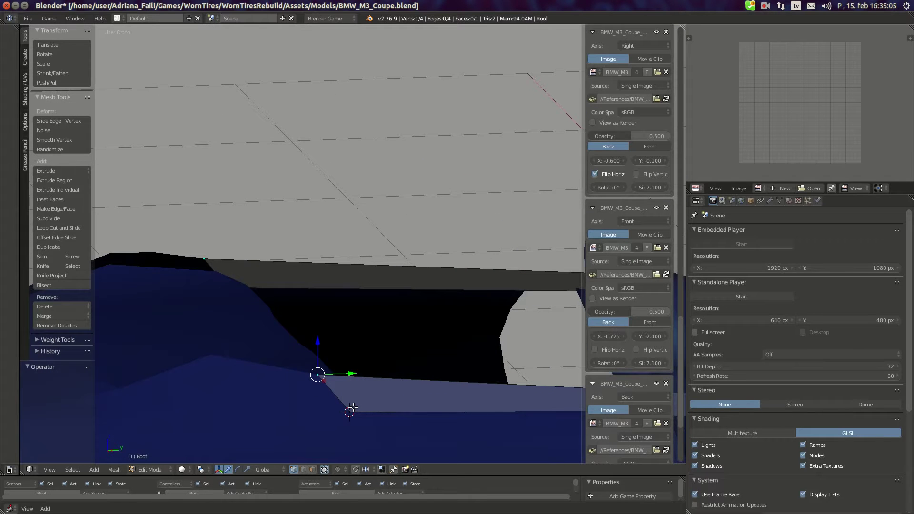
key("shift+s")
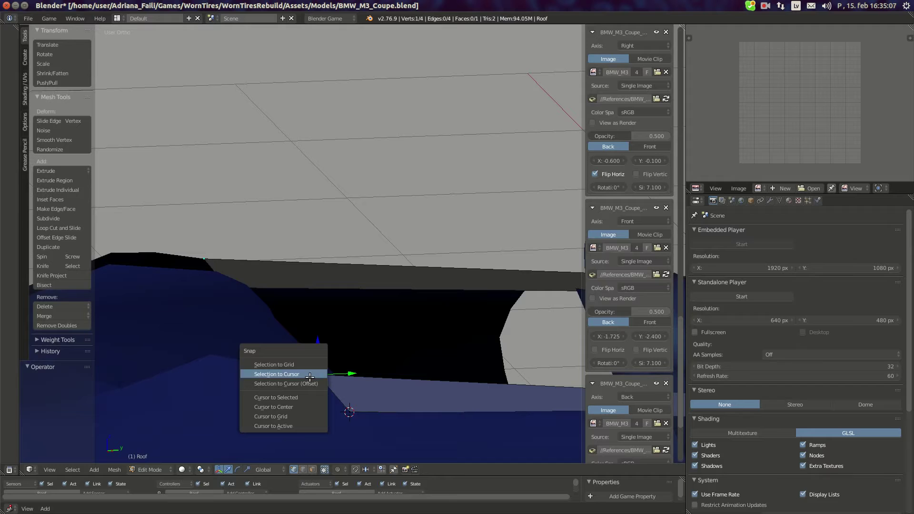
left_click(292, 397)
Snap the 3D cursor to the vertex at the upper peak of the right rear wing.
key("Tab")
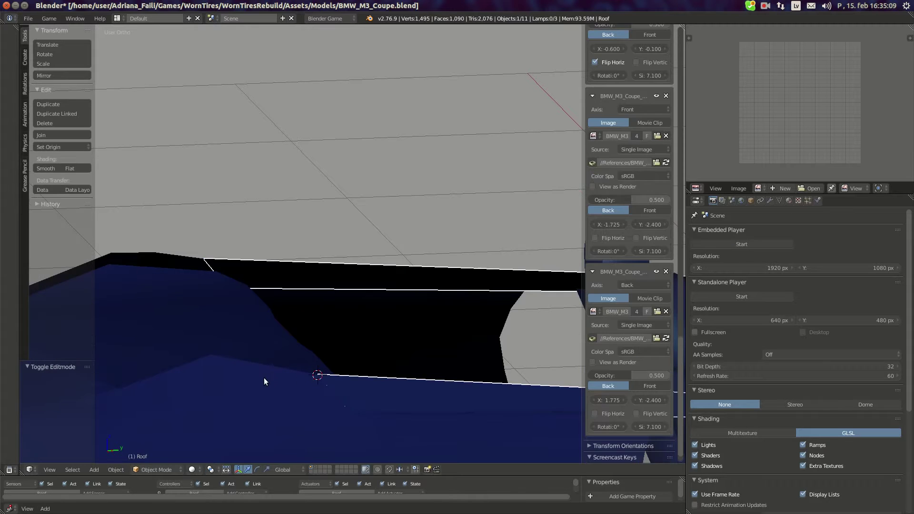
right_click(263, 377)
key("Tab")
key("shift+s")
key("Escape")
key("shift+s")
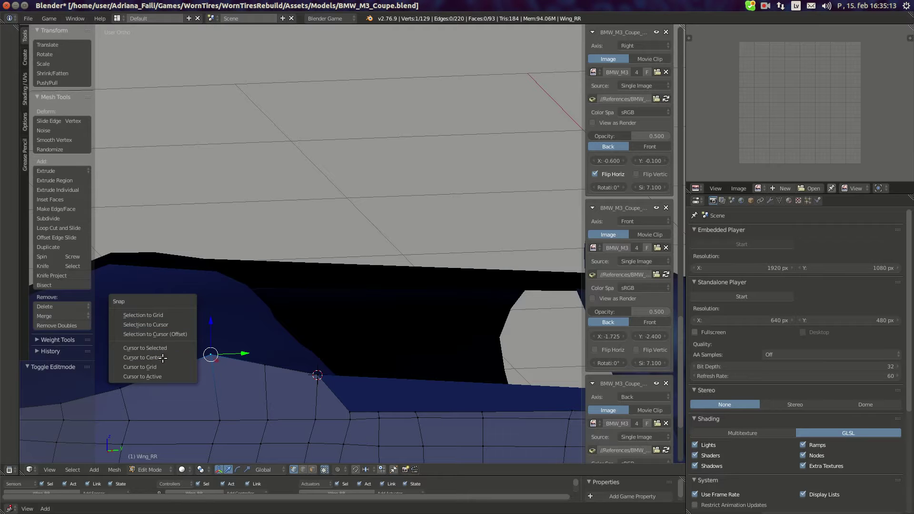
left_click(152, 348)
Snap the roof strip's inner rear vertex to the 3D cursor at the right rear wing's peak.
key("a")
key("Tab")
right_click(312, 371)
key("Tab")
key("shift+s")
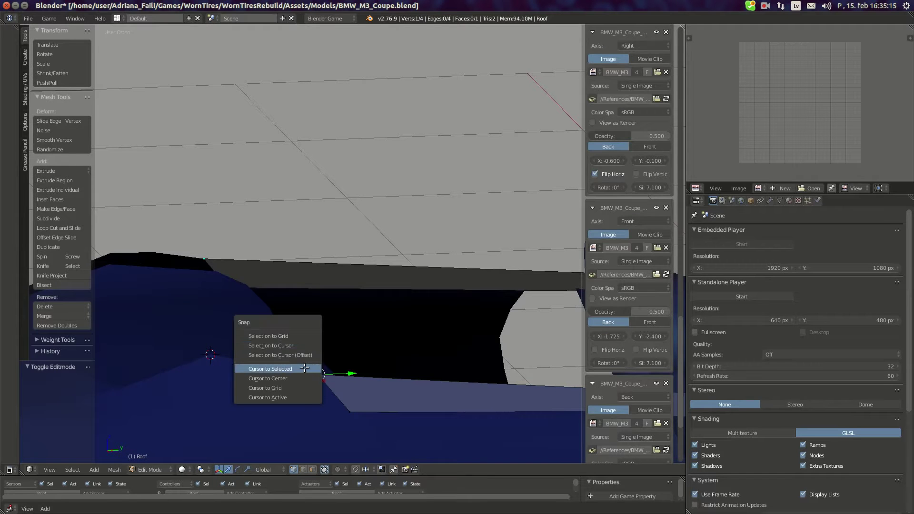
left_click(283, 344)
key("a")
key("Tab")
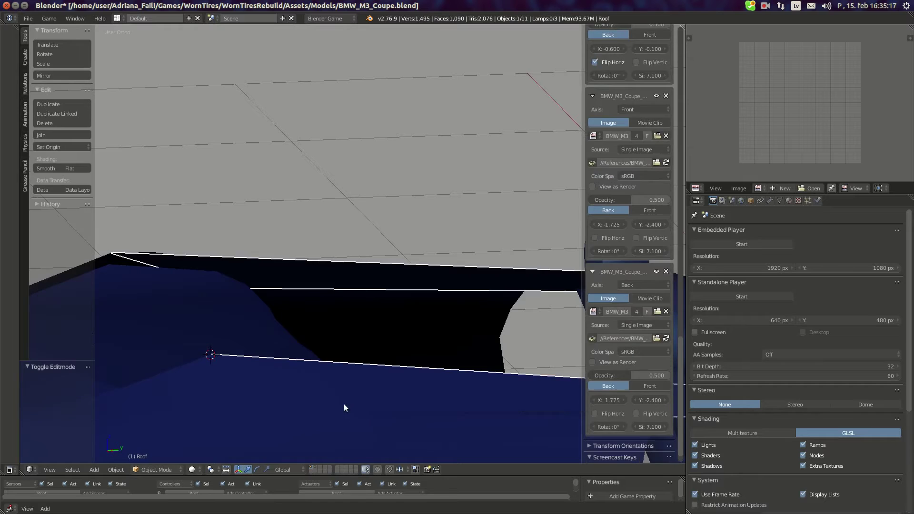
Snap the 3D cursor to the right rear wing's upper vertex at the rear corner of the window opening.
right_click(341, 407)
key("Tab")
right_click(312, 372)
key("shift+s")
left_click(314, 394)
key("Tab")
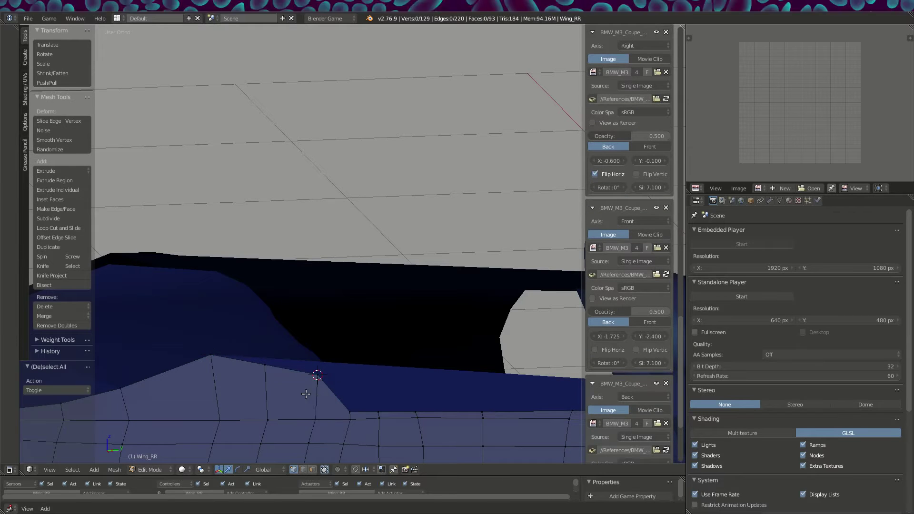
Snap the roof strip's outer rear vertex to the 3D cursor at the wing's window corner.
right_click(389, 398)
key("Tab")
right_click(347, 412)
key("shift+s")
left_click(328, 388)
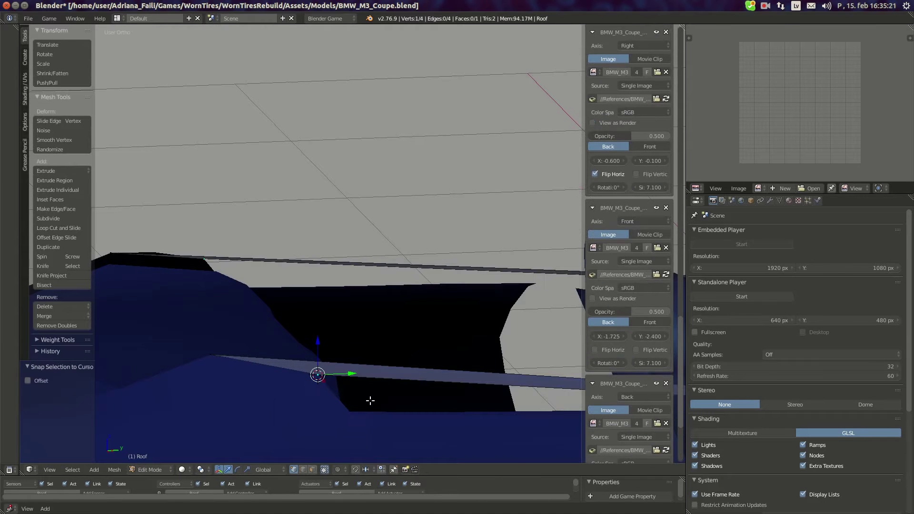
Examine the roof strip against the side blueprint in wireframe, from the front wing to the rear wing.
scroll(315, 379, "down", 5)
middle_click_drag(460, 359, 403, 339)
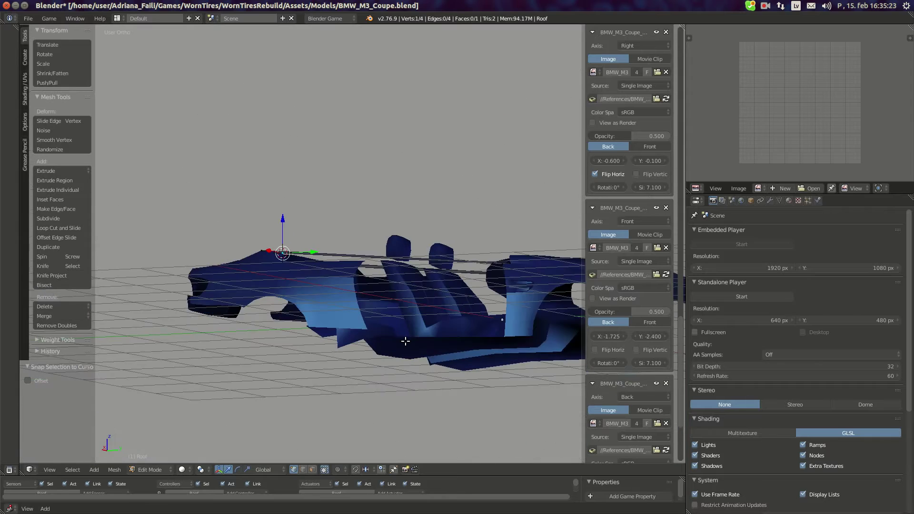
key("KP_3")
key("z")
scroll(403, 340, "up", 8)
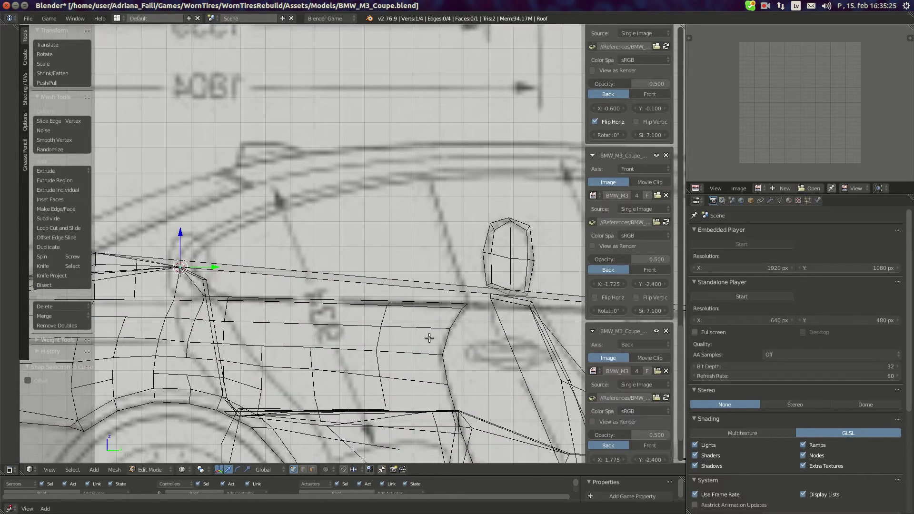
scroll(360, 283, "down", 8)
scroll(445, 291, "up", 8)
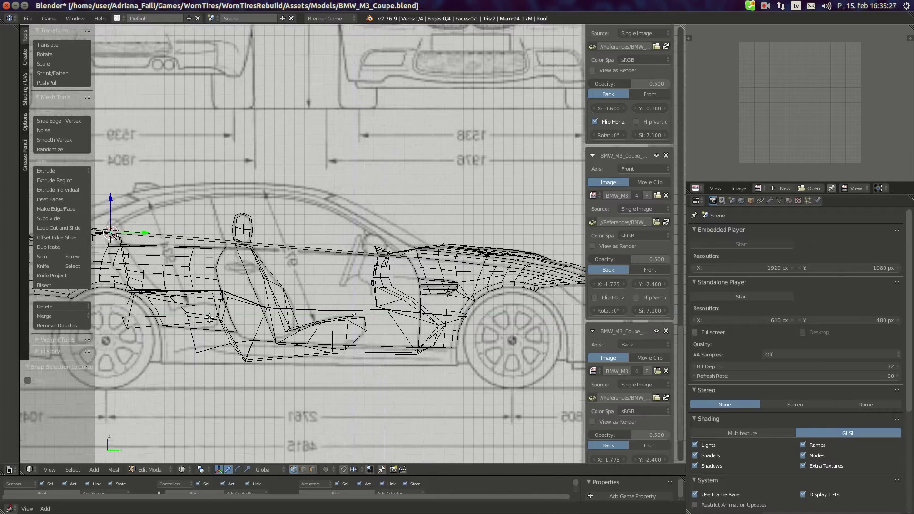
scroll(239, 205, "down", 2)
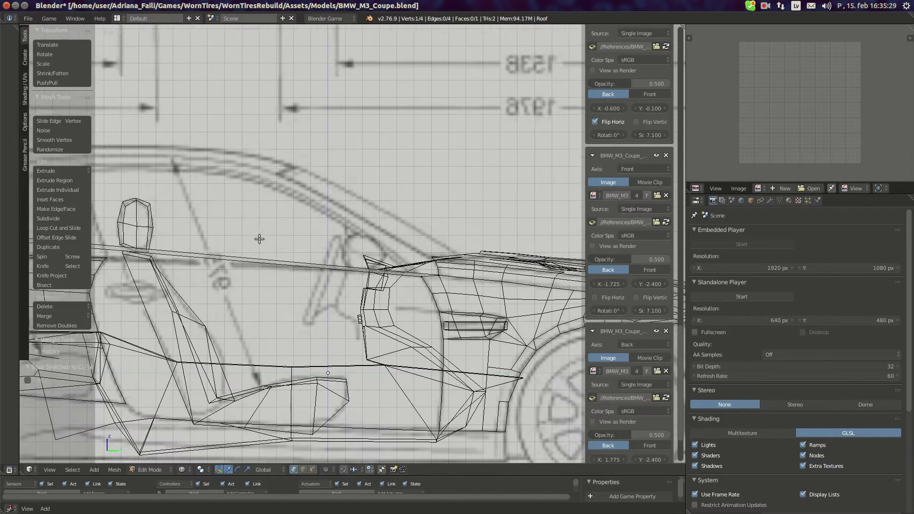
middle_click_drag(314, 286, 550, 281, "shift")
middle_click_drag(321, 252, 435, 275, "shift")
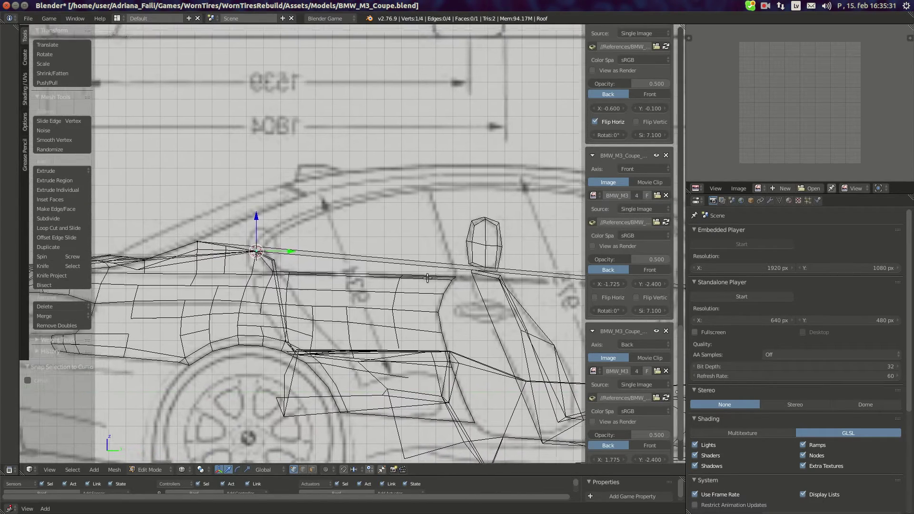
scroll(434, 275, "up", 5)
middle_click_drag(185, 285, 361, 267, "shift")
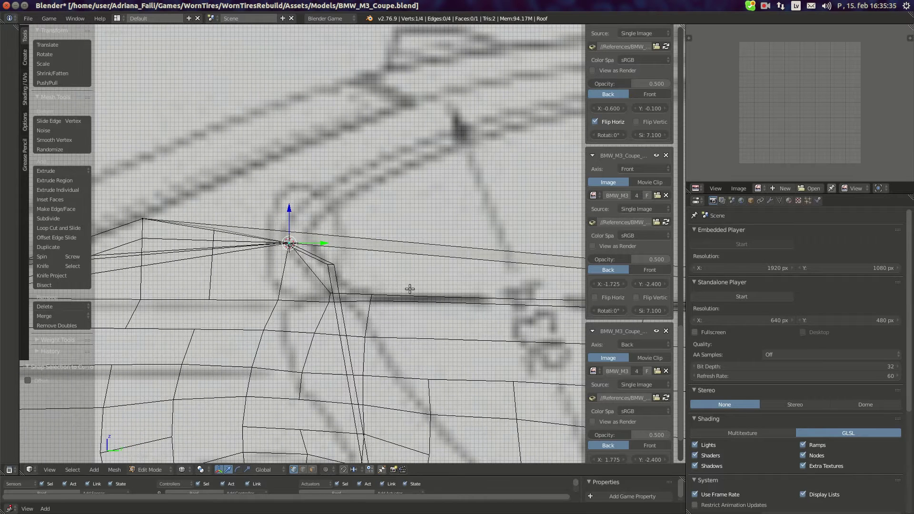
scroll(409, 289, "down", 1)
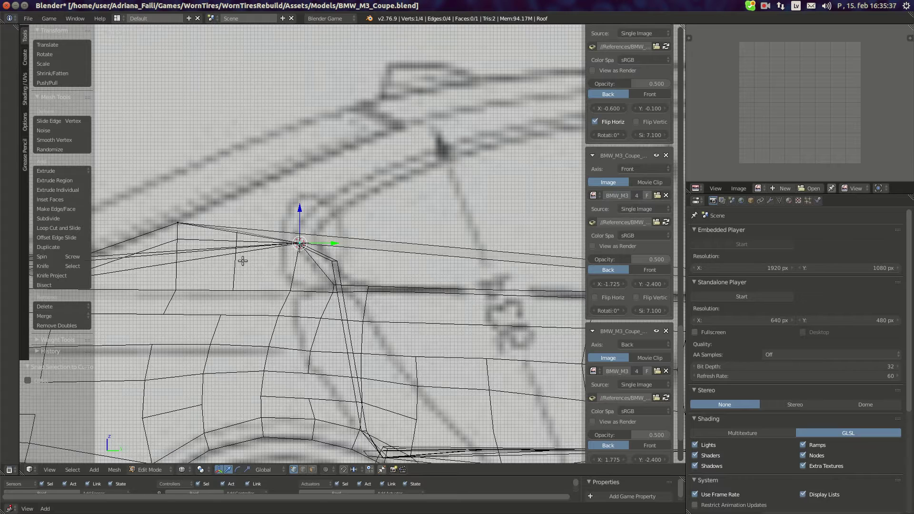
Cut the roof strip lengthwise through its middle with the Knife, from the rear edge to the front edge.
key("k")
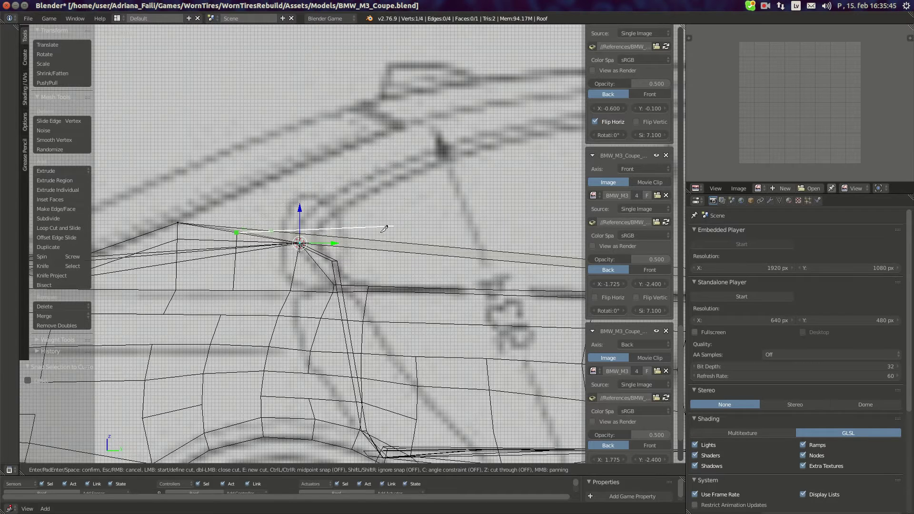
scroll(452, 265, "down", 4)
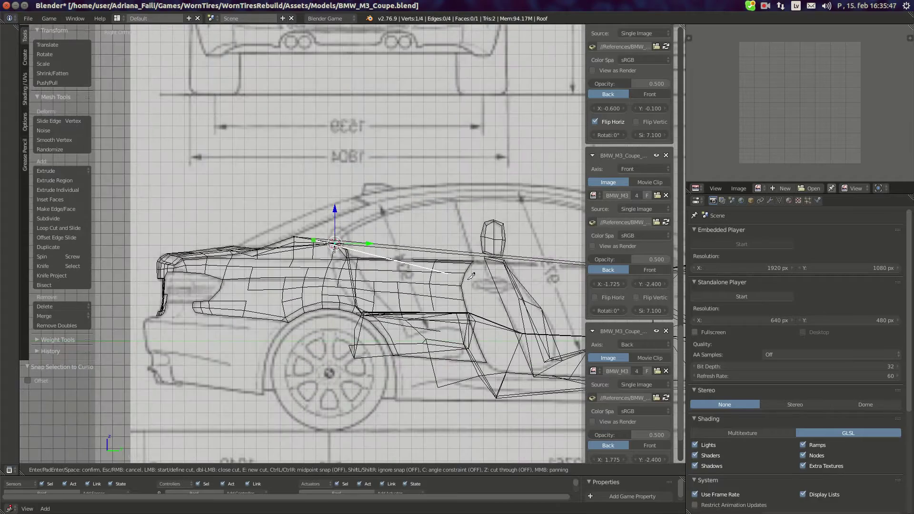
scroll(346, 243, "up", 5)
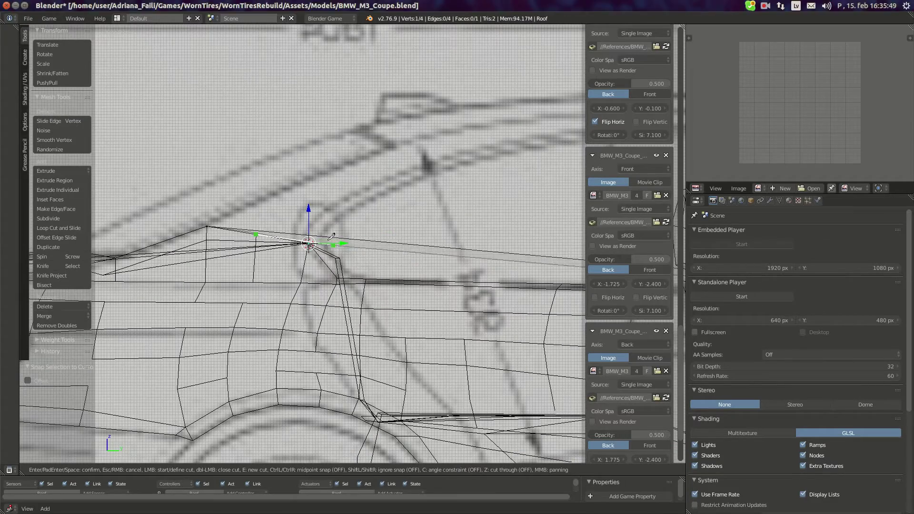
scroll(335, 234, "down", 4)
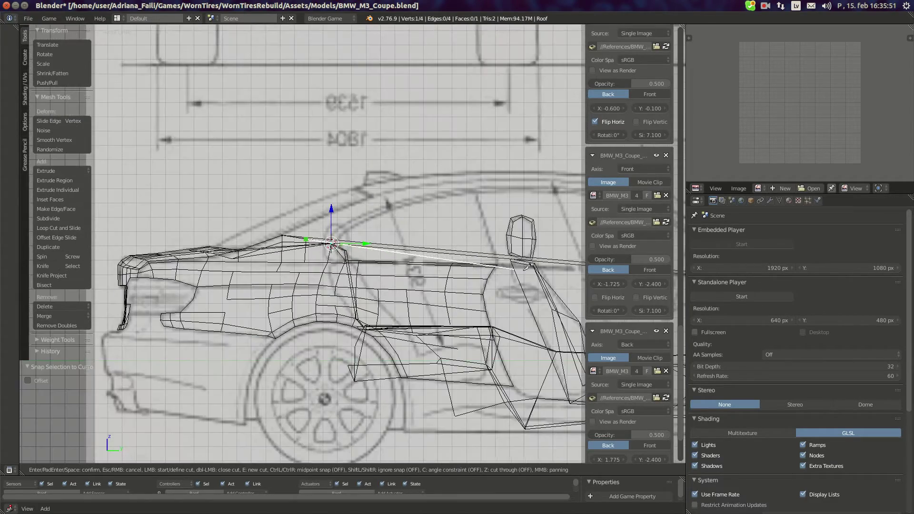
scroll(396, 246, "up", 3)
scroll(392, 252, "up", 5)
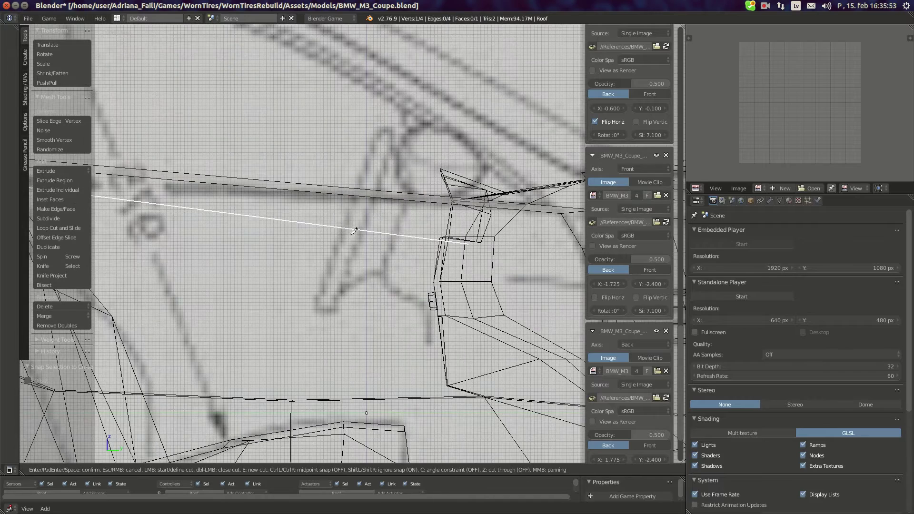
middle_click_drag(518, 214, 429, 237, "shift")
scroll(451, 227, "up", 2)
scroll(458, 223, "up", 2)
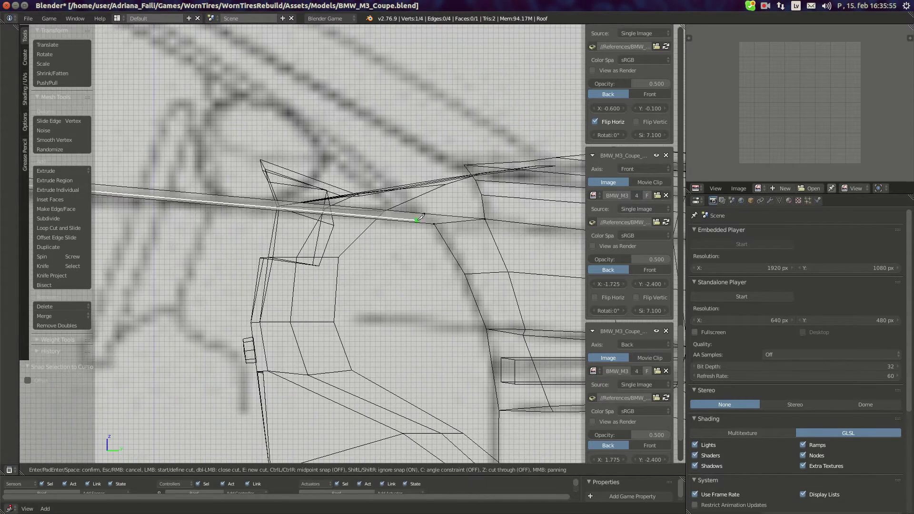
left_click(459, 220)
key("Return")
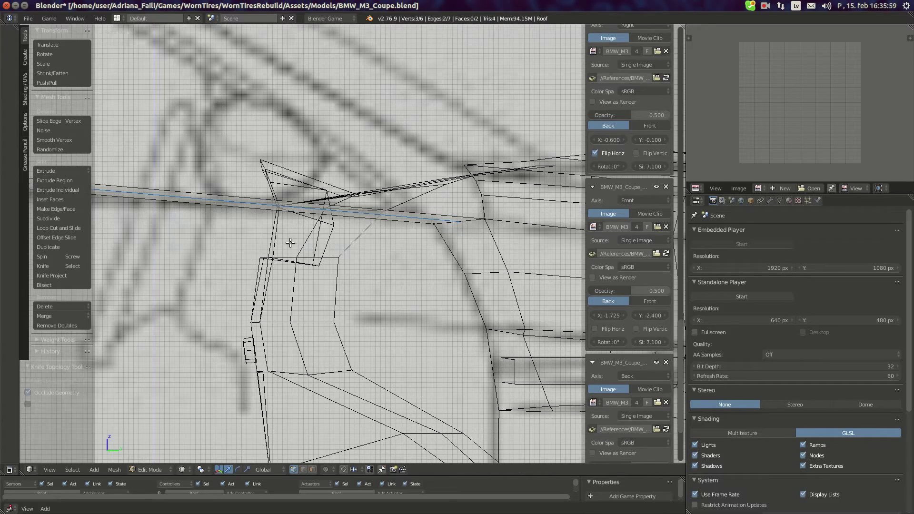
Snap the 3D cursor to the right rear wing's vertex between its peak and the window corner, working in solid perspective view.
scroll(290, 242, "down", 5)
middle_click_drag(102, 255, 552, 277, "shift")
scroll(230, 251, "up", 5)
middle_click_drag(230, 251, 445, 273, "shift")
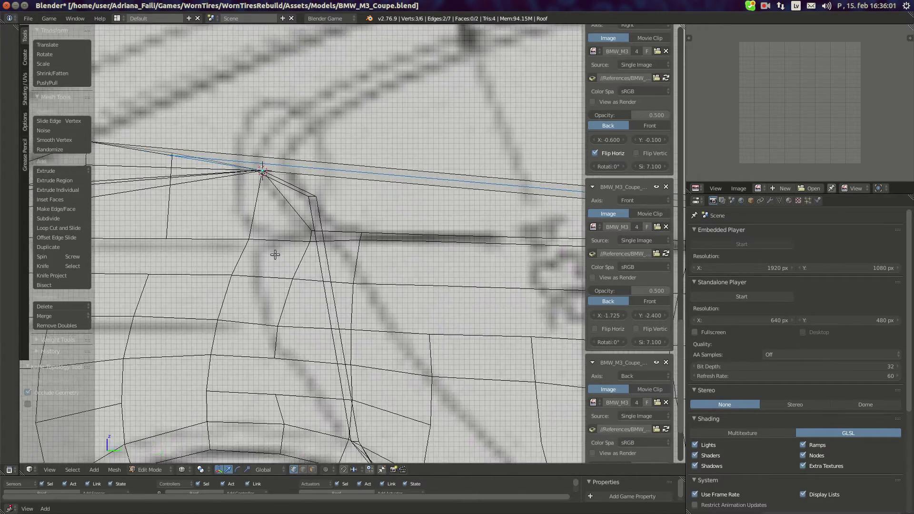
scroll(404, 244, "up", 4)
mouse_move(184, 196)
middle_mouse_down("shift")
mouse_move(404, 245)
mouse_move(422, 224)
mouse_move(370, 252)
middle_mouse_up("shift")
scroll(421, 221, "down", 2)
key("Tab")
scroll(414, 235, "down", 4)
key("KP_5")
key("z")
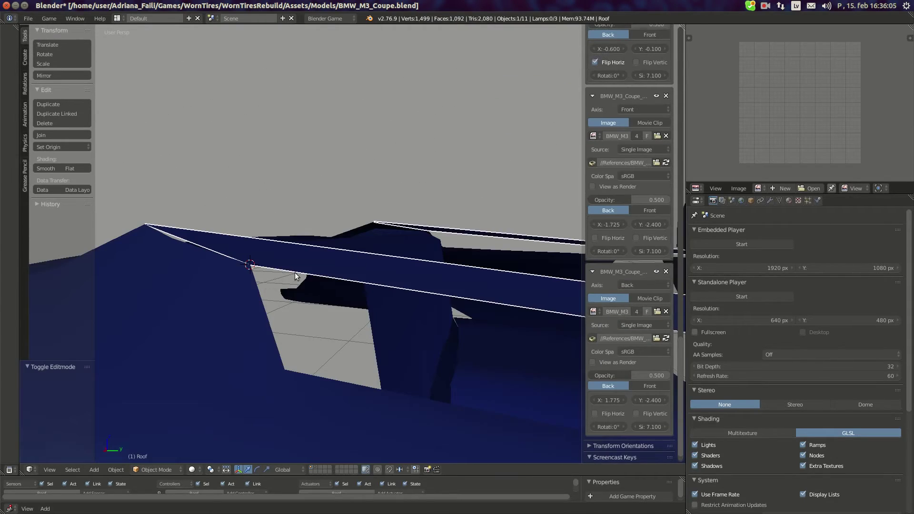
right_click(214, 262)
key("Tab")
key("shift+s")
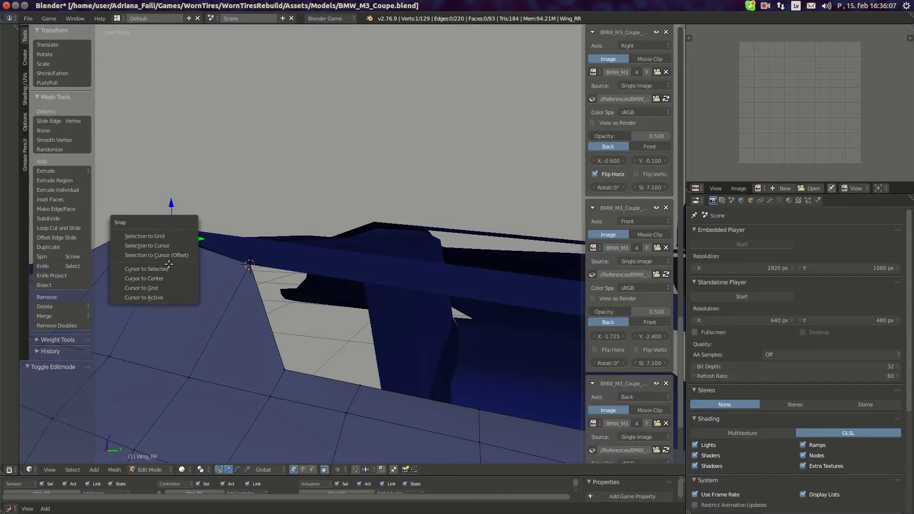
key("Escape")
key("Tab")
Snap the roof strip's middle rear vertex to the 3D cursor on the rear wing.
right_click(178, 242)
key("Tab")
key("shift+s")
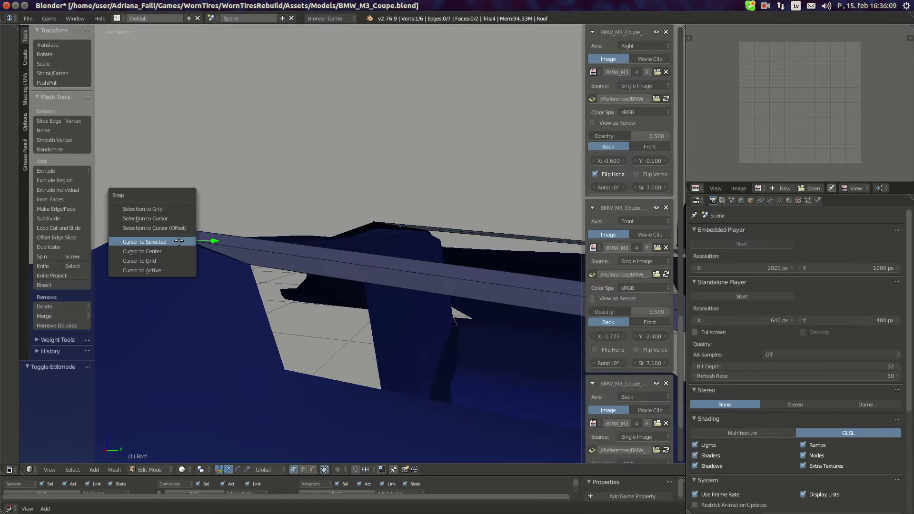
left_click(179, 242)
key("a")
Reset the 3D cursor to the scene center and bring up the roof strip over the side blueprint in wireframe.
middle_click_drag(178, 242, 309, 271)
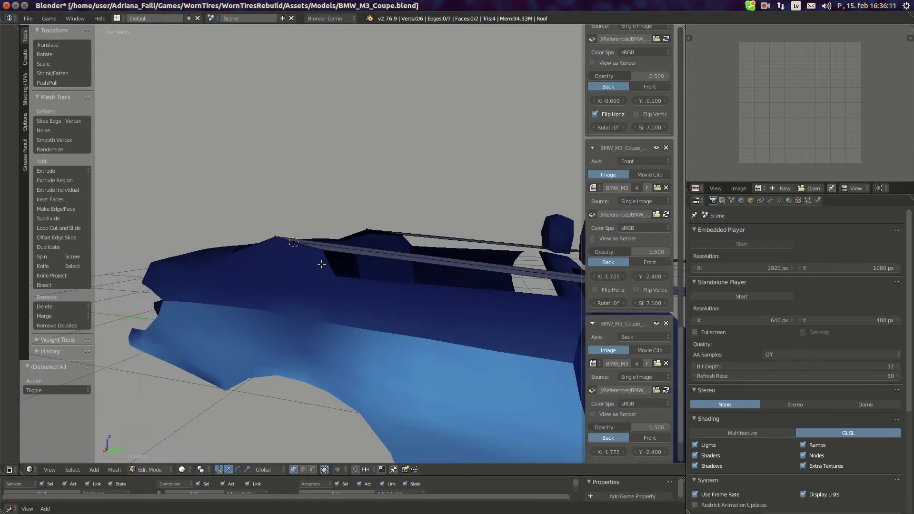
key("KP_3")
key("z")
key("Tab")
scroll(310, 241, "up", 5)
scroll(312, 244, "down", 1)
middle_click_drag(514, 260, 323, 252, "shift")
key("Tab")
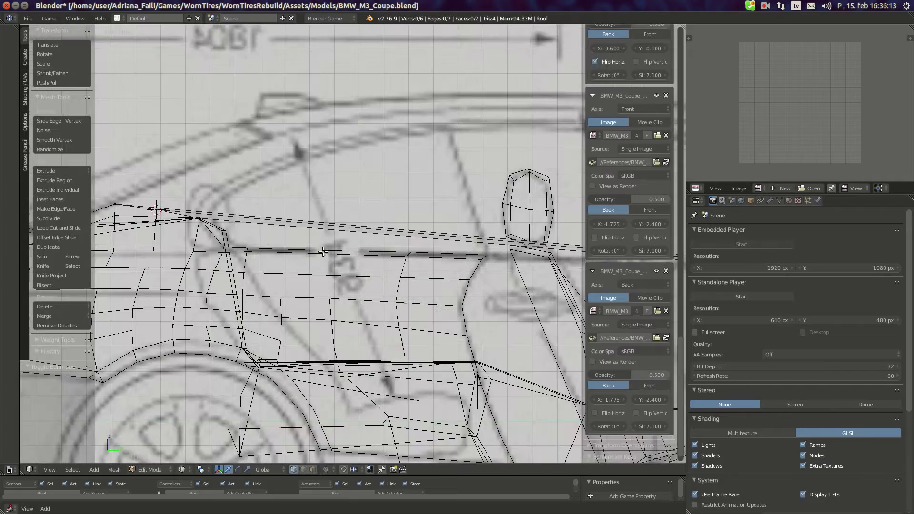
scroll(261, 234, "down", 5)
key("shift+s")
left_click(247, 285)
scroll(319, 270, "up", 5)
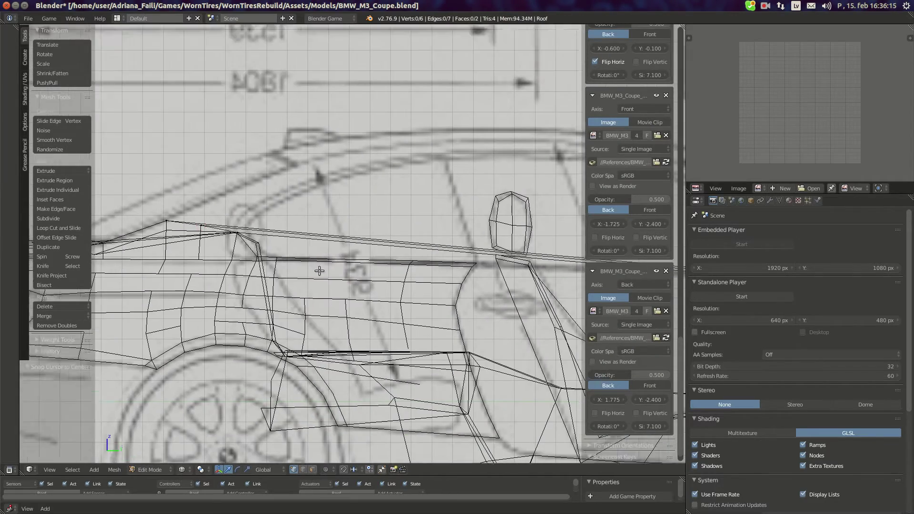
Add one loop cut across the roof strip and slide it close to the strip's rear end.
scroll(318, 271, "up", 2)
key("ctrl+r")
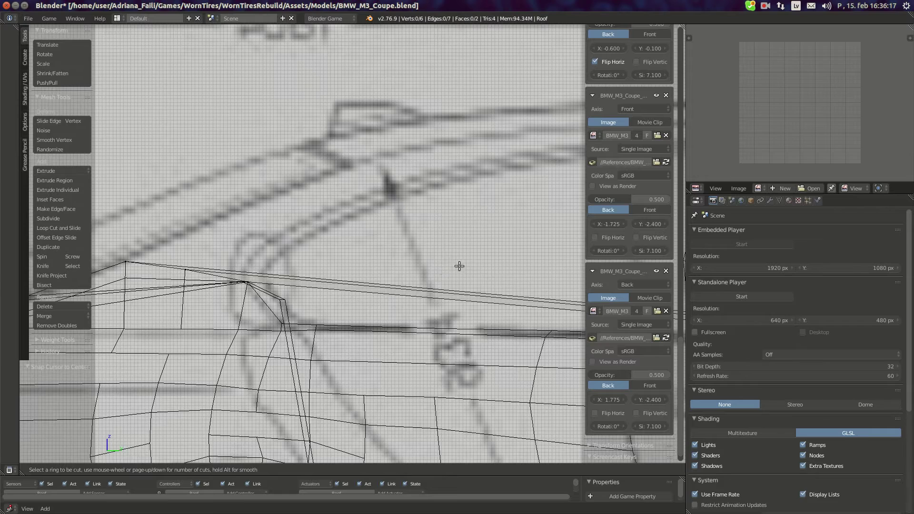
scroll(459, 262, "down", 6)
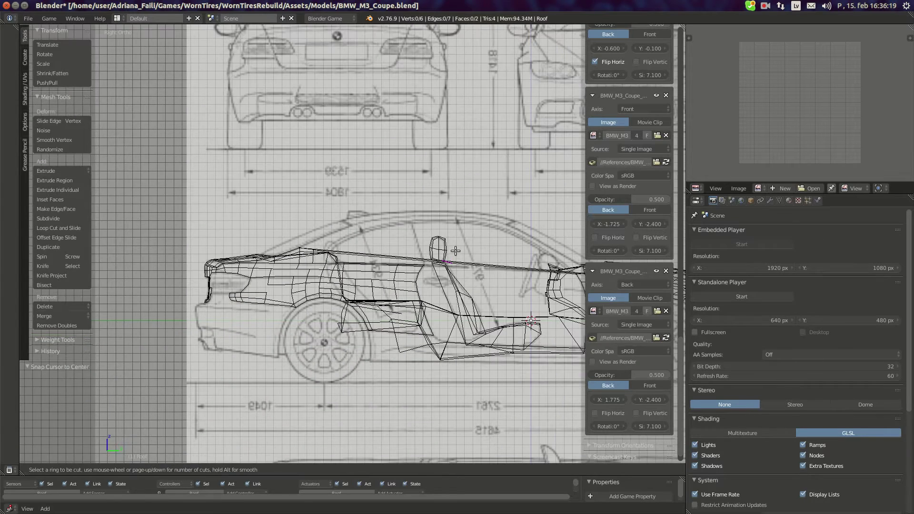
left_click(456, 251)
left_click(338, 232)
scroll(337, 232, "up", 9)
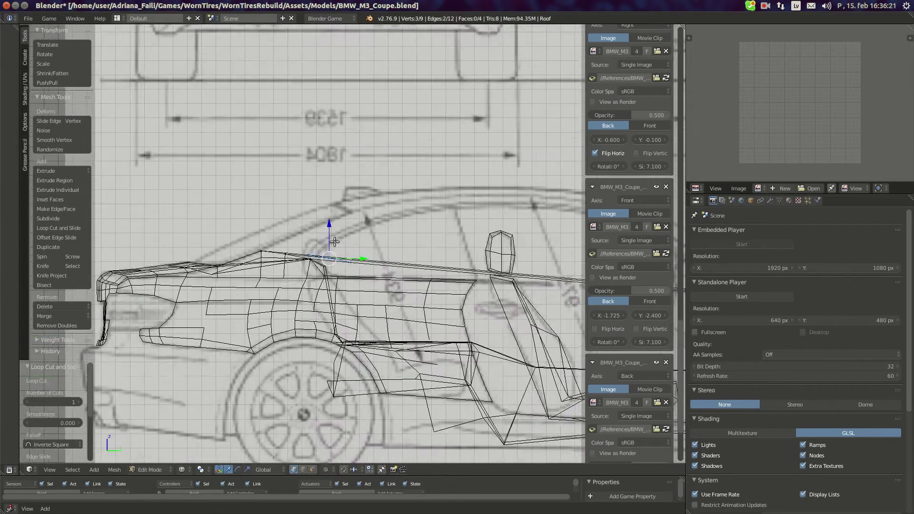
Move the new loop's upper vertex by Y -0.124 and Z 0.122 onto the blueprint's rear pillar line.
middle_click_drag(224, 278, 317, 303, "shift")
right_click(329, 299)
scroll(338, 309, "up", 1)
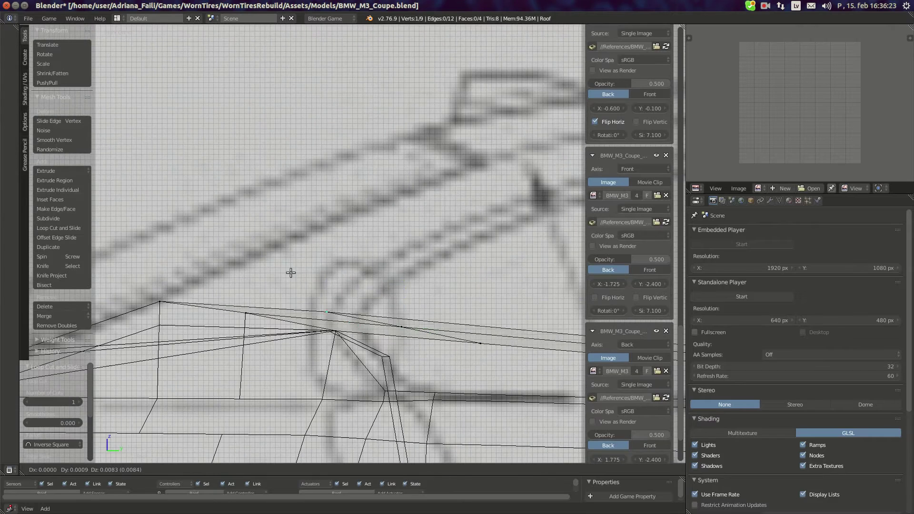
key("g")
left_click(278, 231)
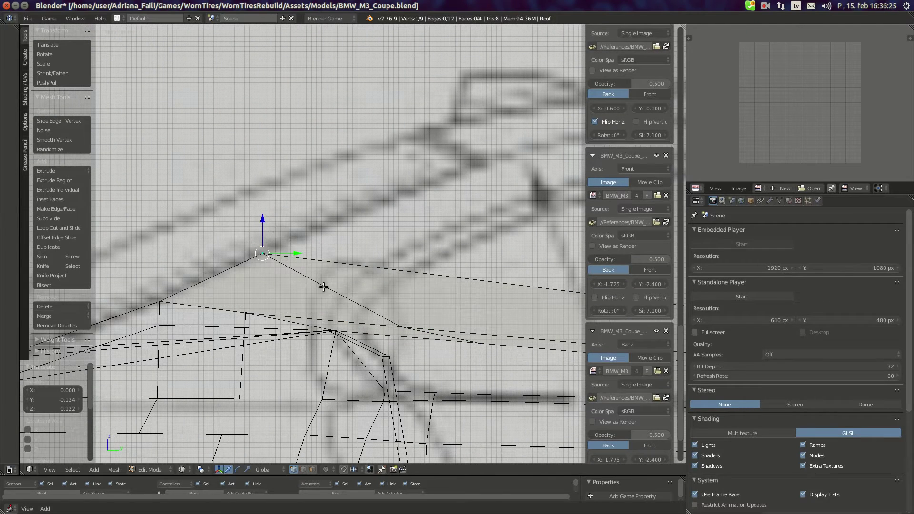
Move the loop's middle vertex by Y -0.211 and Z 0.116, and its lower vertex by Y -0.255 and Z 0.103.
key("g")
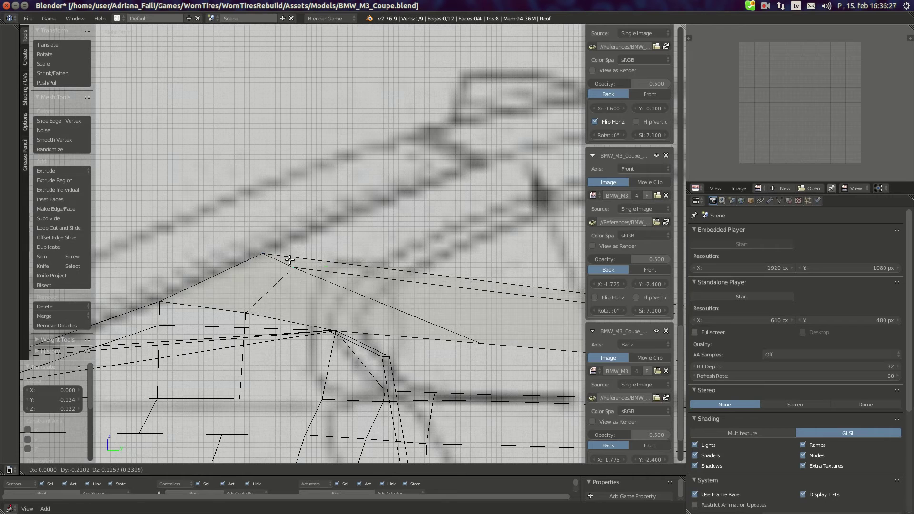
left_click(447, 338)
right_click(479, 342)
key("g")
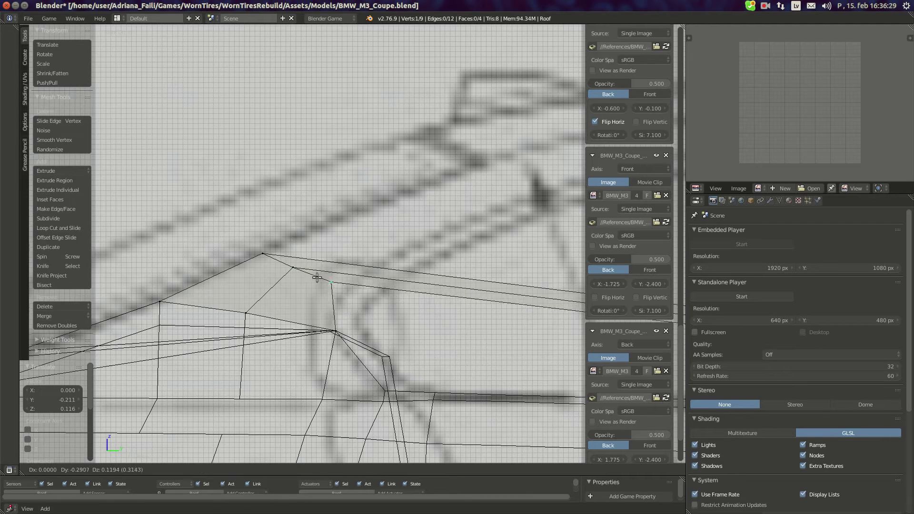
left_click(334, 285)
Adjust the loop's middle vertex by Y 0.017 and Z -0.007 so it lies between the upper and lower vertices.
right_click(292, 268)
key("g")
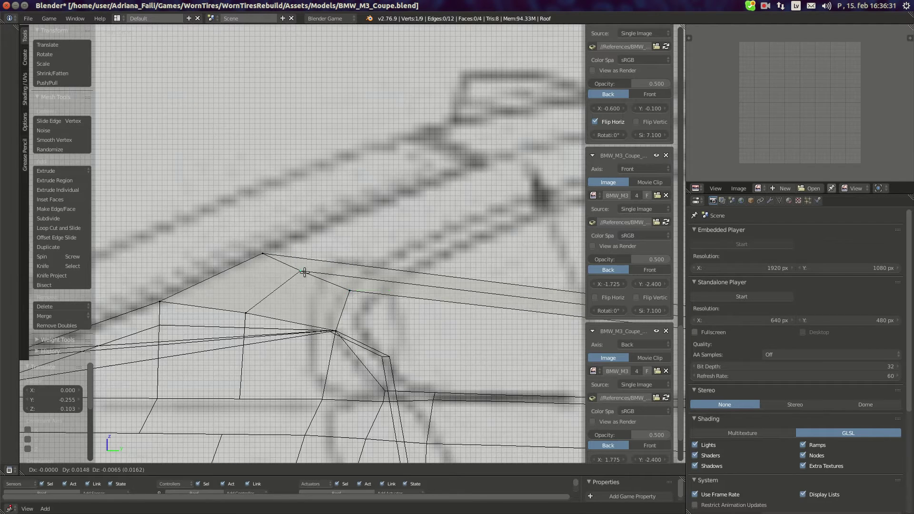
left_click(304, 272)
scroll(337, 280, "down", 4)
scroll(404, 290, "down", 4)
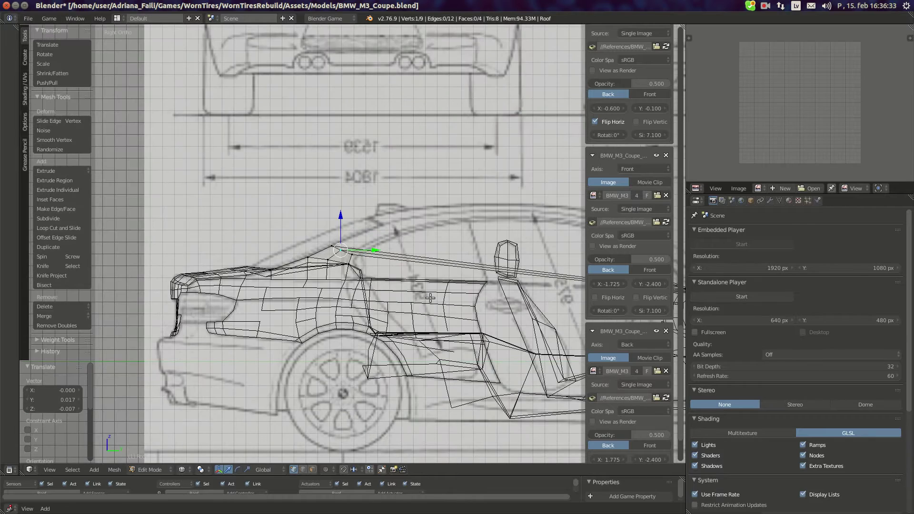
scroll(430, 297, "up", 6)
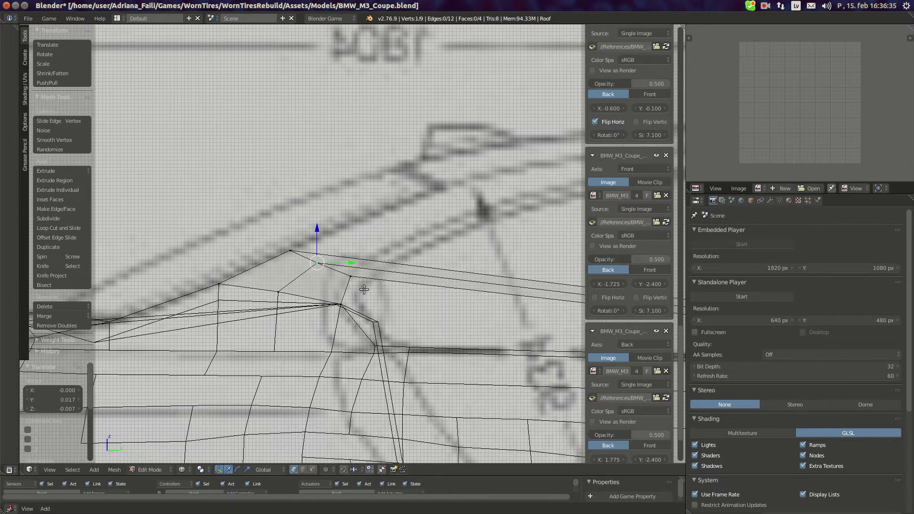
Move the rear loop's lower vertex by about Y -0.013, leaving its middle vertex in place.
right_click(363, 300)
key("g")
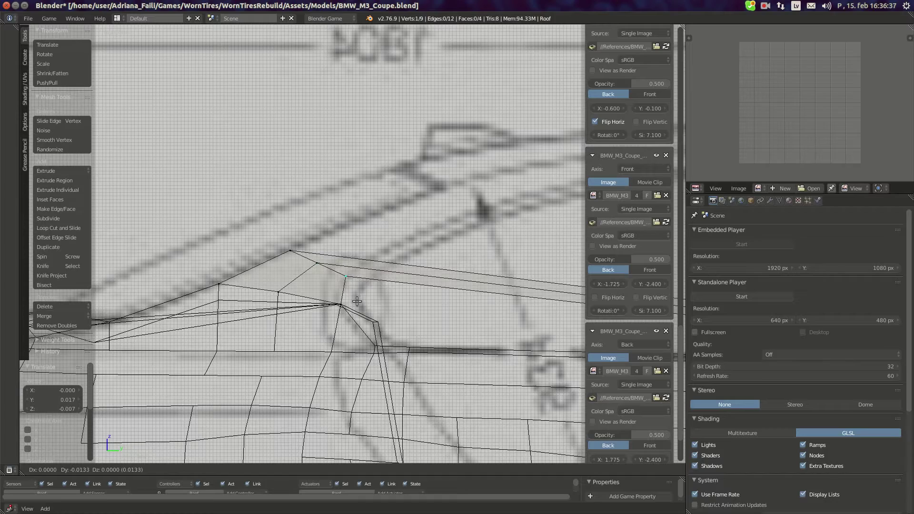
left_click(357, 301)
key("g")
left_click(309, 271)
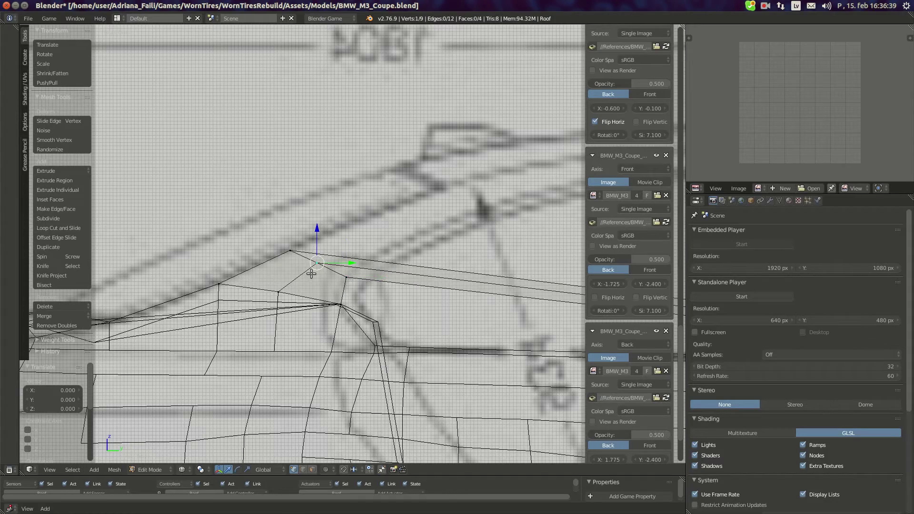
In the top view, move the rear loop's upper vertex inward by X -0.041 onto the blueprint's rear window line.
key("KP_7")
scroll(447, 287, "down", 1)
middle_click_drag(446, 286, 324, 272, "shift")
scroll(325, 273, "up", 6)
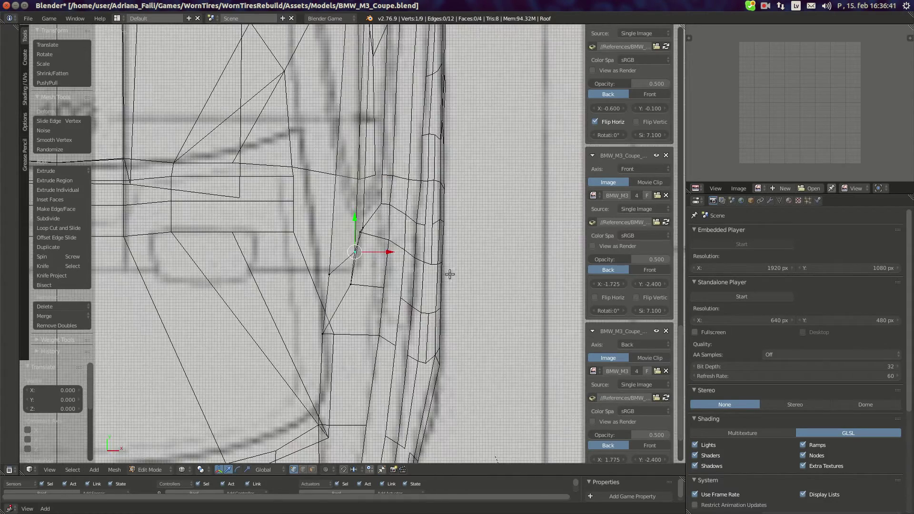
scroll(428, 279, "up", 6)
right_click(283, 332)
scroll(306, 331, "down", 2)
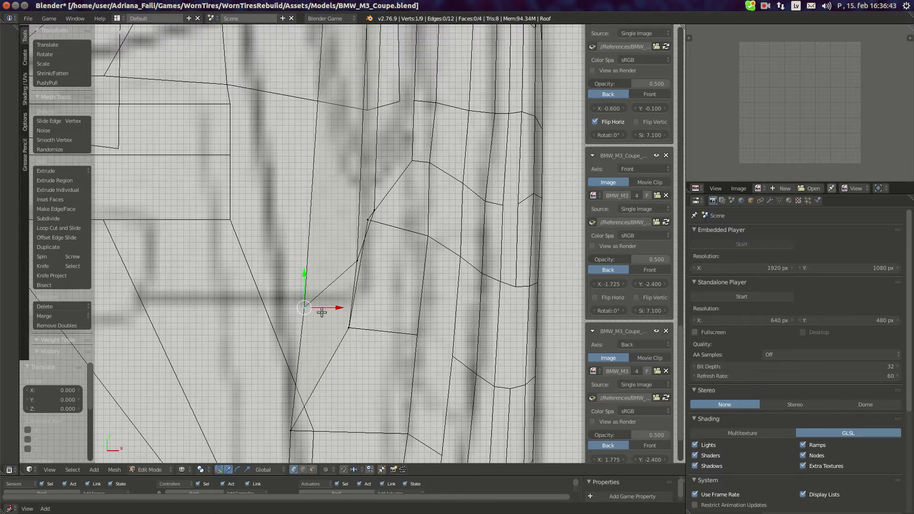
key("shift+s")
left_click(311, 313)
left_click_drag(329, 306, 305, 305)
left_click(305, 306)
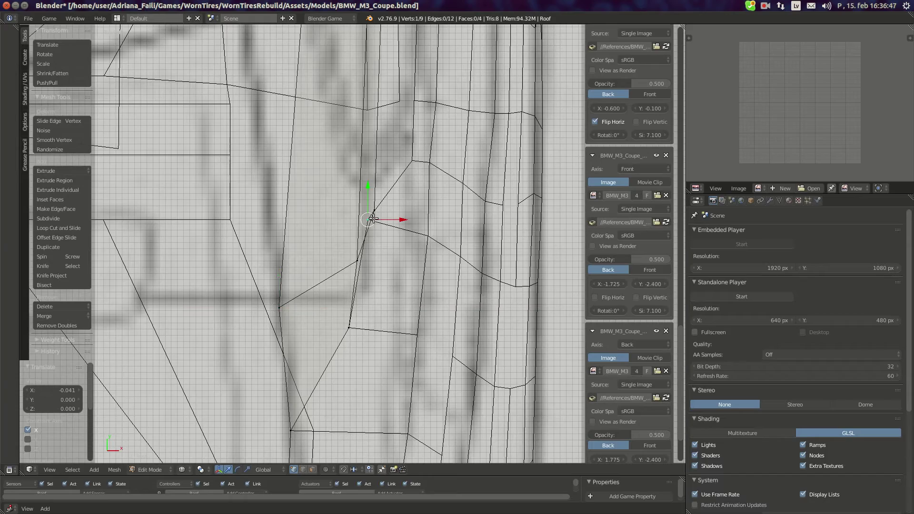
In the top view, shift the rear loop's lower vertex slightly inward and move its middle vertex by X -0.019.
middle_click_drag(392, 219, 397, 289)
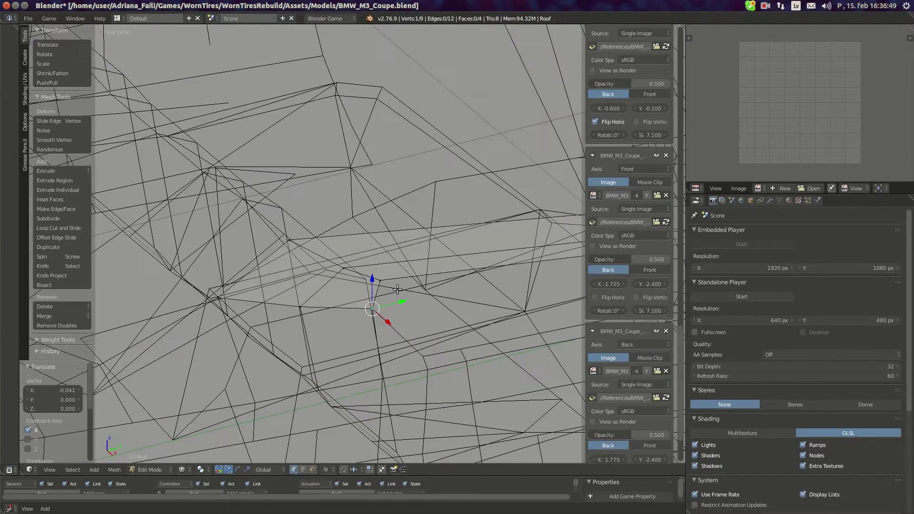
key("KP_7")
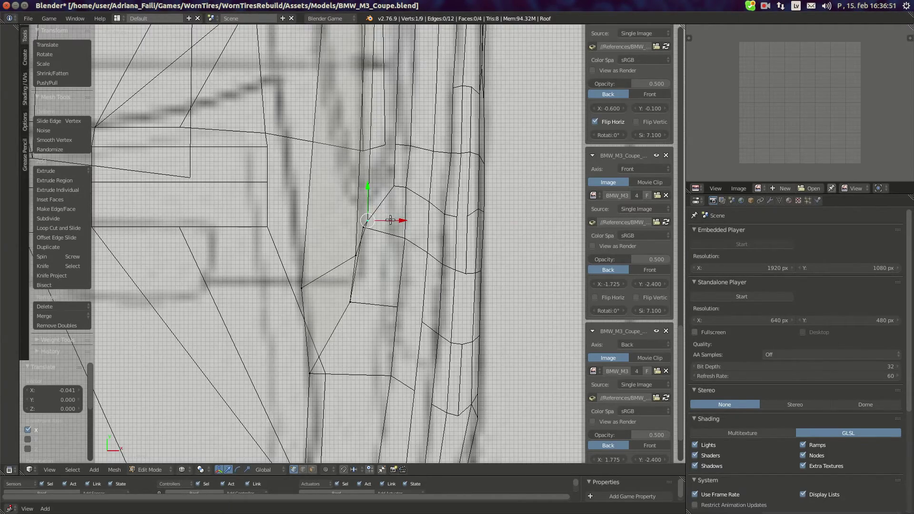
left_click_drag(390, 220, 383, 220)
right_click(361, 251)
left_click_drag(377, 256, 370, 256)
scroll(368, 240, "down", 2)
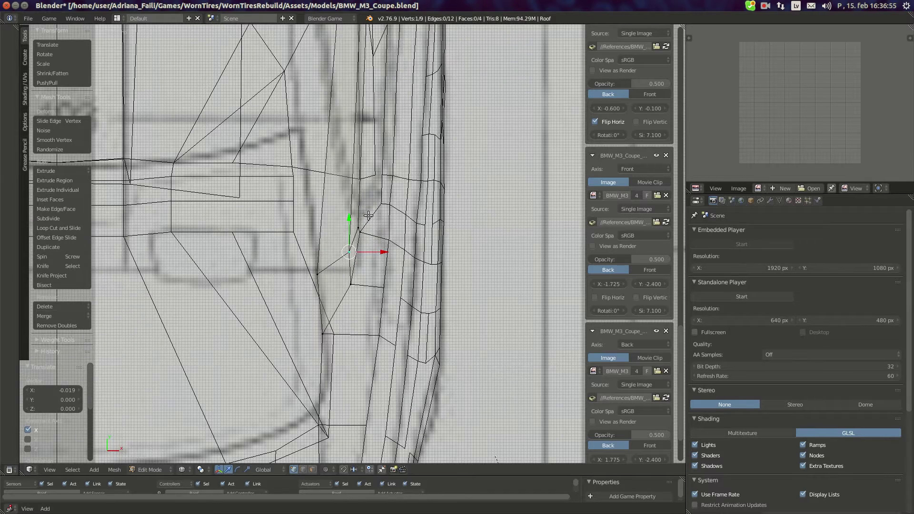
Fine-tune the rear loop's lower vertex in the top view by X -0.002.
scroll(362, 208, "up", 3)
middle_click_drag(359, 207, 389, 275, "shift")
right_click(411, 307)
scroll(412, 308, "up", 1)
left_click_drag(436, 324, 432, 321)
scroll(432, 319, "down", 2)
scroll(424, 316, "down", 1)
Add one loop cut across the long roof strip and slide it rearward to about -0.81.
key("KP_3")
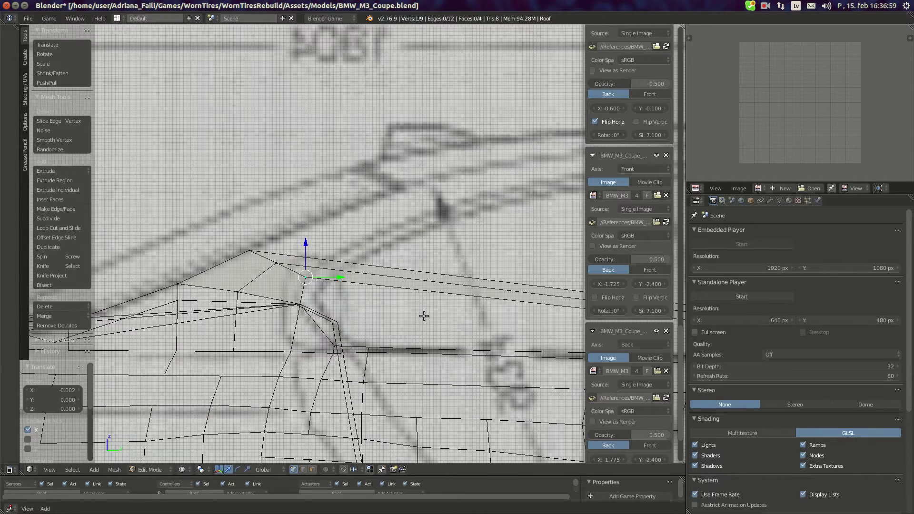
key("a")
scroll(400, 309, "down", 4)
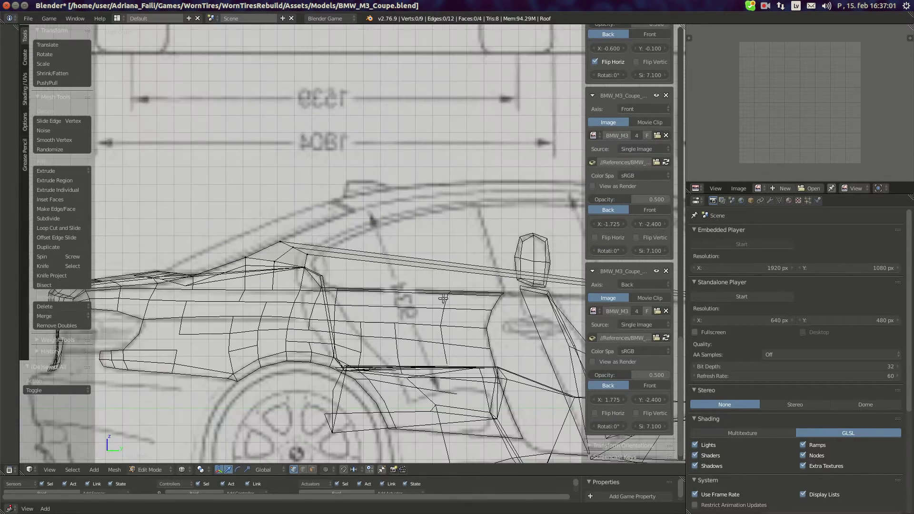
key("ctrl+r")
left_click(475, 238)
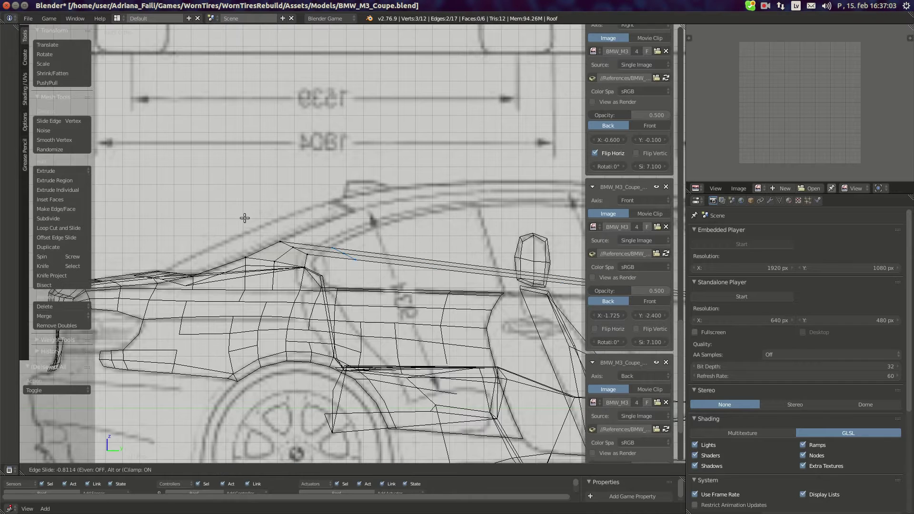
left_click(244, 218)
Move the new loop's upper vertex by Y -0.074 and Z 0.105, and its middle vertex by Y -0.108 and Z 0.106.
scroll(433, 312, "up", 6)
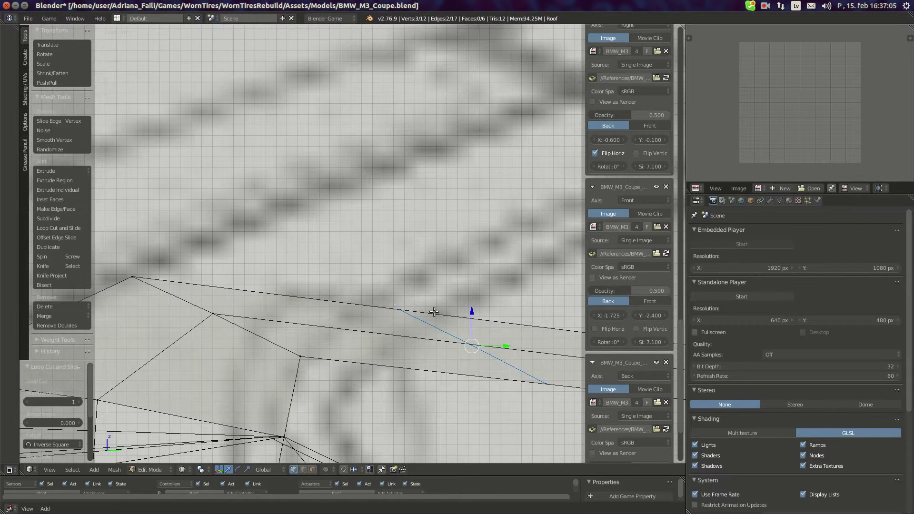
scroll(434, 311, "down", 2)
right_click(383, 286)
key("g")
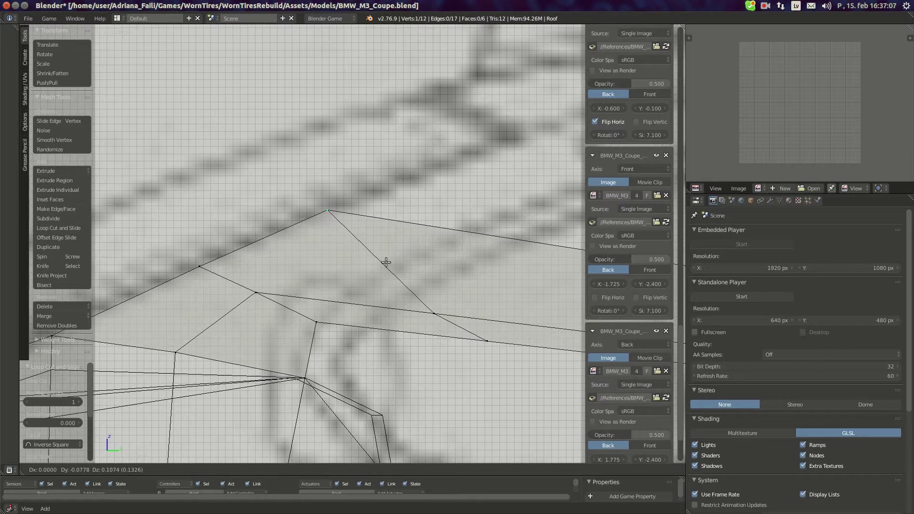
left_click(386, 262)
scroll(386, 261, "down", 2)
key("g")
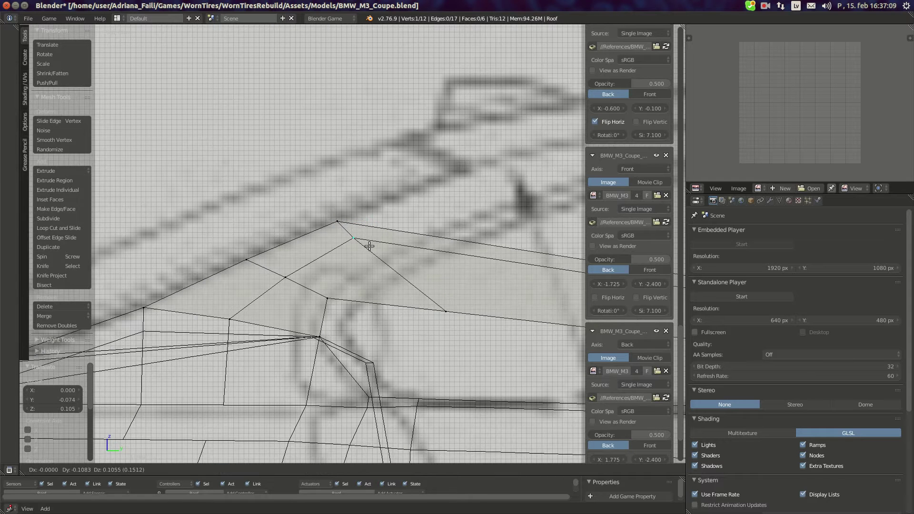
left_click(369, 245)
Move the new loop's lower vertex by Y -0.131 and Z 0.104, then nudge the middle vertices of this loop and the one behind.
key("g")
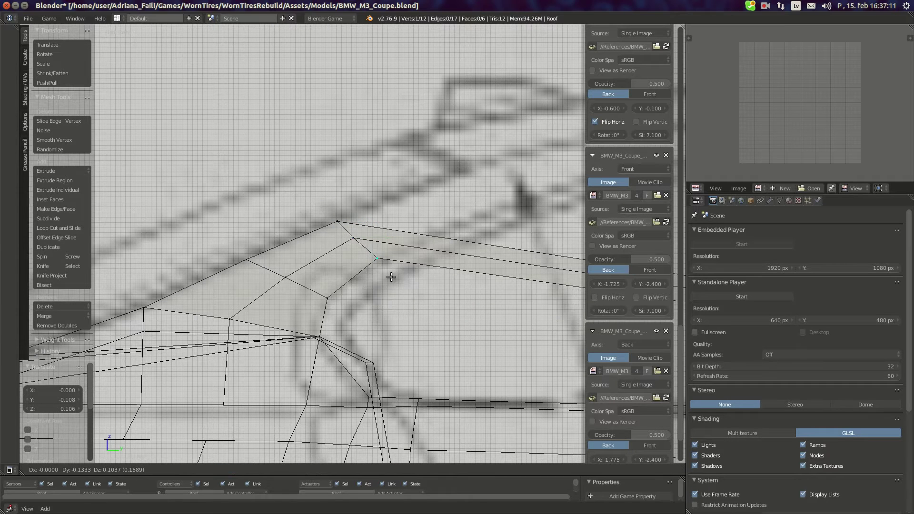
left_click(391, 278)
right_click(376, 242)
key("g")
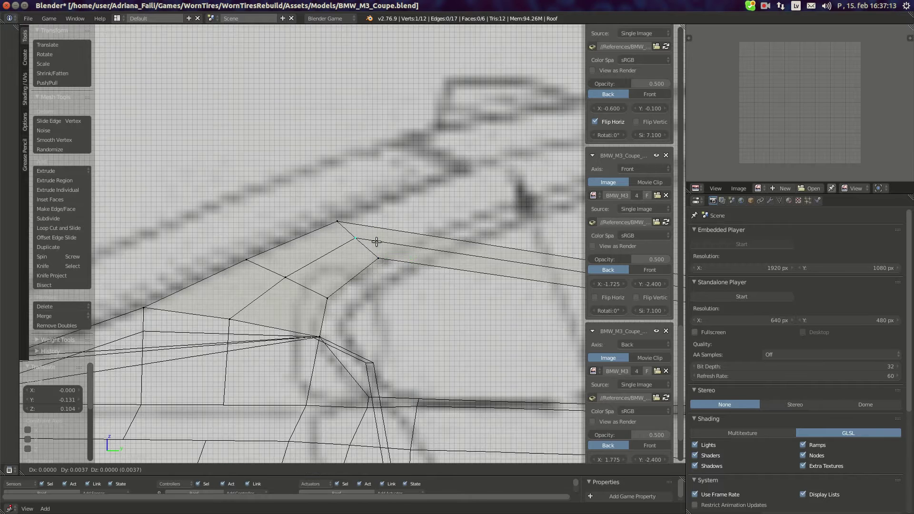
left_click(375, 241)
right_click(286, 275)
key("g")
left_click(306, 271)
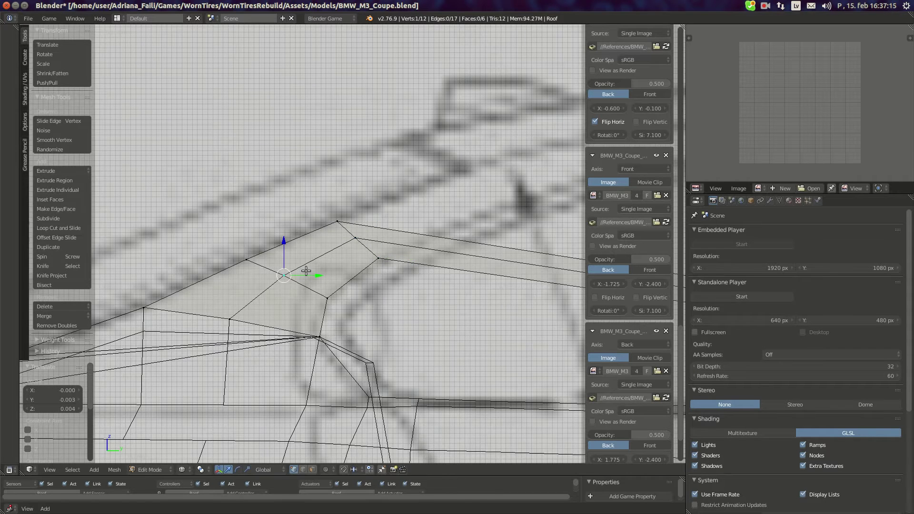
In the top view, move the new loop's upper vertex by X -0.038 and nudge the preceding loop's upper vertex slightly inward.
key("KP_7")
right_click(336, 252)
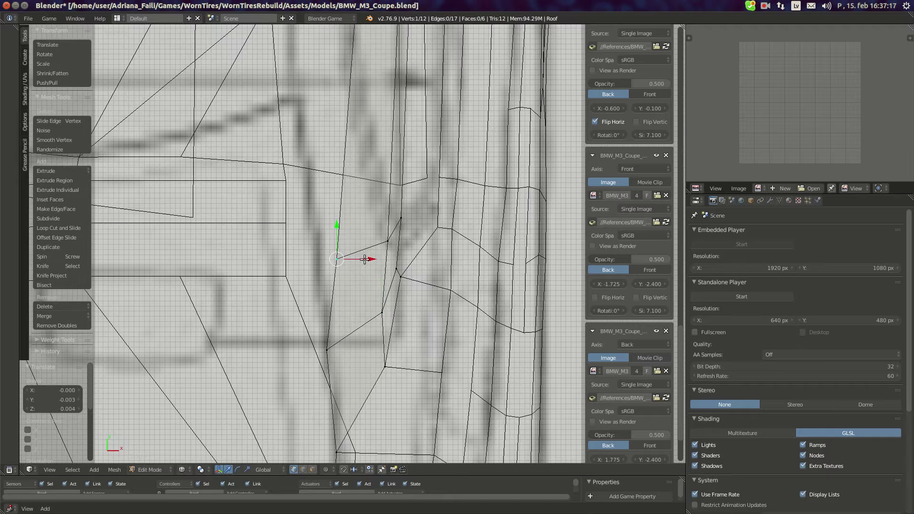
left_click_drag(364, 259, 342, 257)
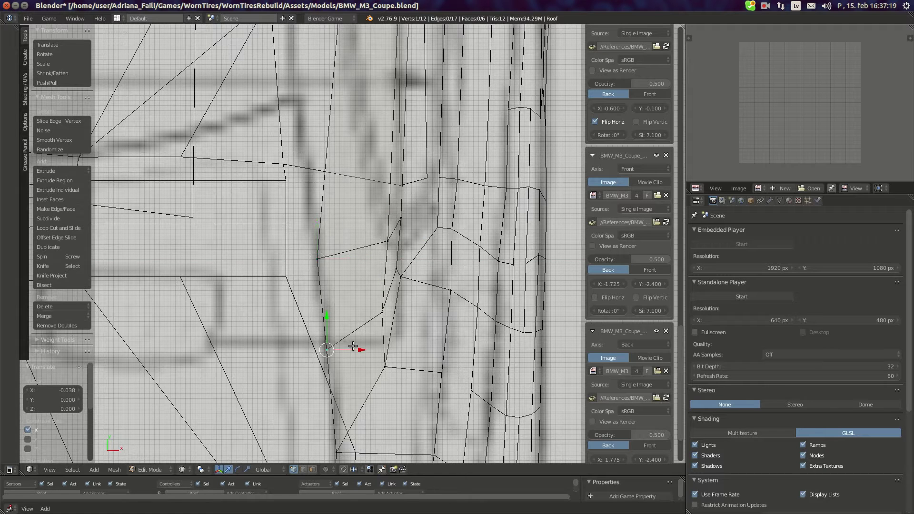
left_click_drag(353, 346, 350, 351)
Shift the new loop's middle vertex slightly inward and its lower vertex by X -0.022 in the top view.
left_click_drag(408, 239, 403, 220)
right_click(417, 221)
right_click_drag(402, 220, 408, 220)
key("KP_3")
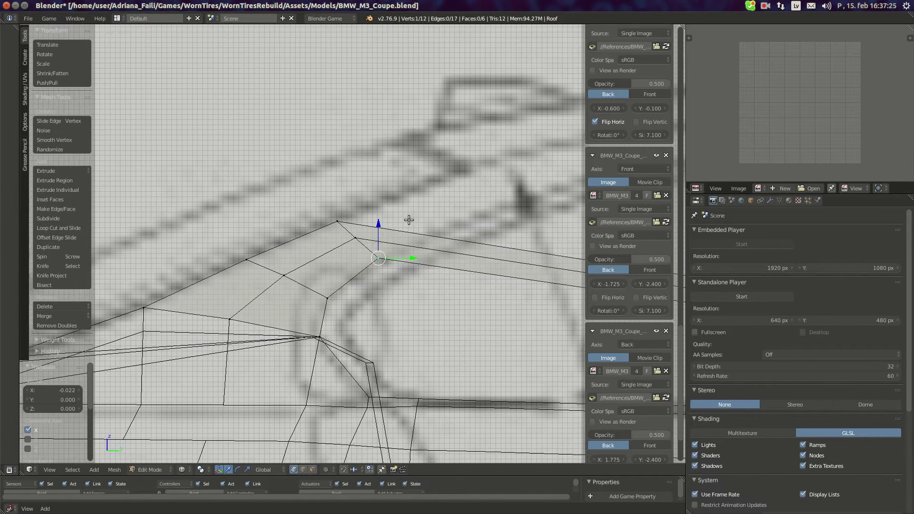
key("KP_7")
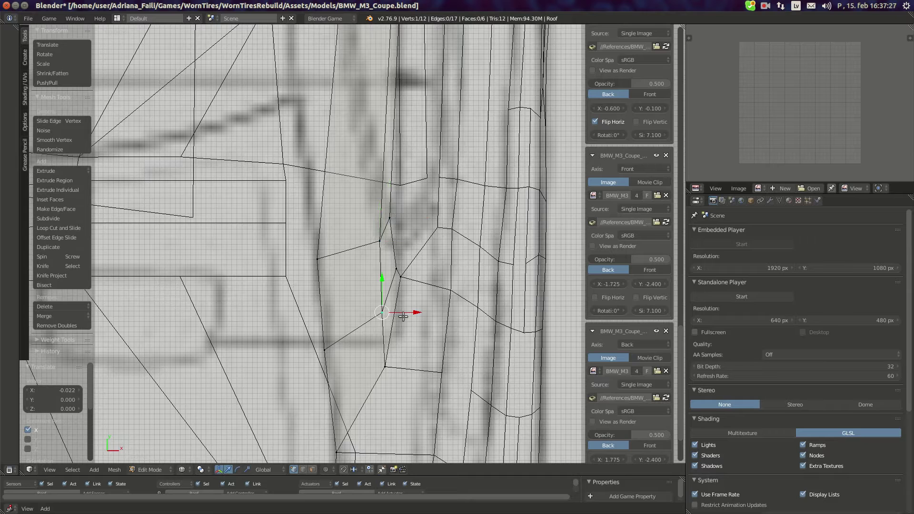
Move the preceding loop's middle vertex inward by X -0.029 in the top view.
key("shift+s")
left_click(399, 310)
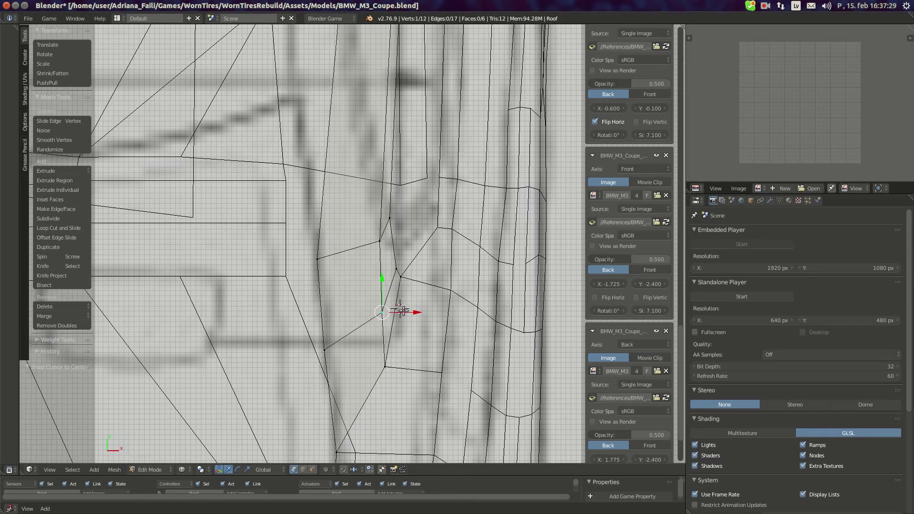
key("shift+s")
left_click(404, 310)
left_click_drag(404, 310, 389, 312)
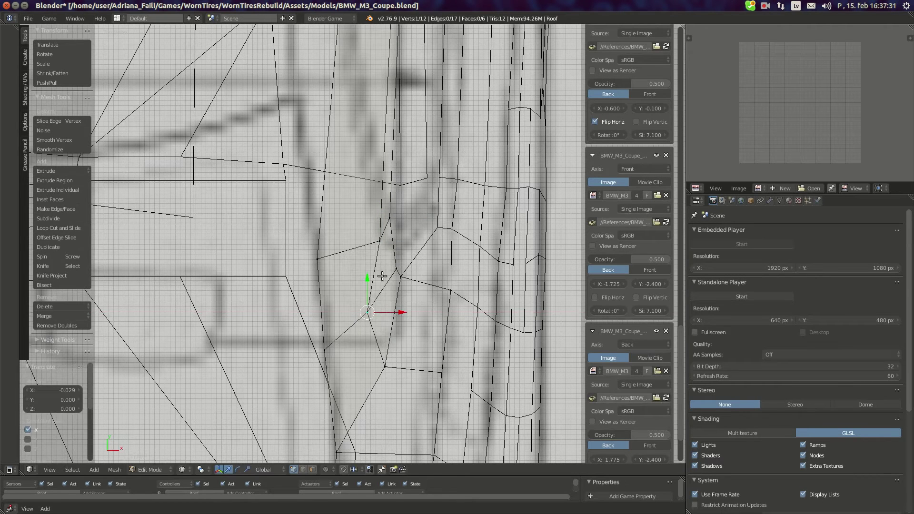
Move the new loop's middle vertex inward by X -0.045 and its lower vertex by X -0.025.
right_click(408, 240)
left_click_drag(408, 241, 384, 236)
key("g")
key("x")
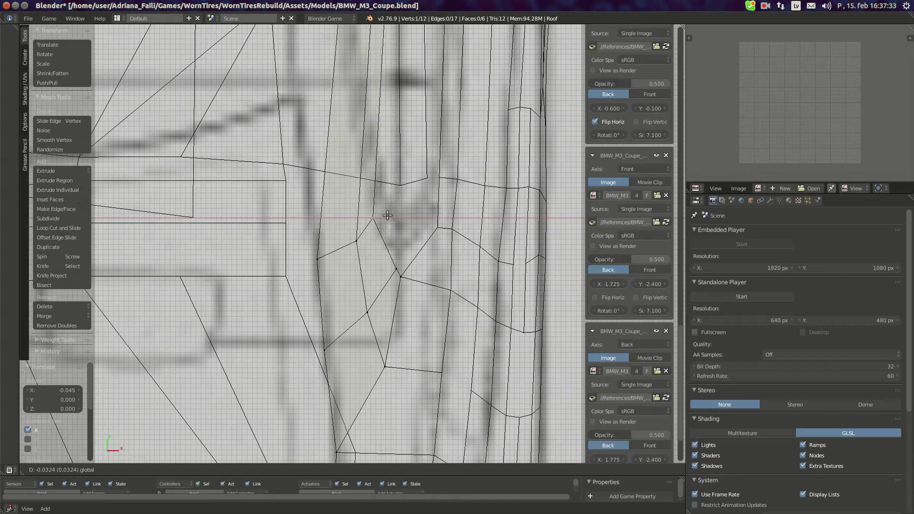
left_click(406, 266)
Move the preceding loop's lower vertex inward along X by about -0.006.
key("g")
key("x")
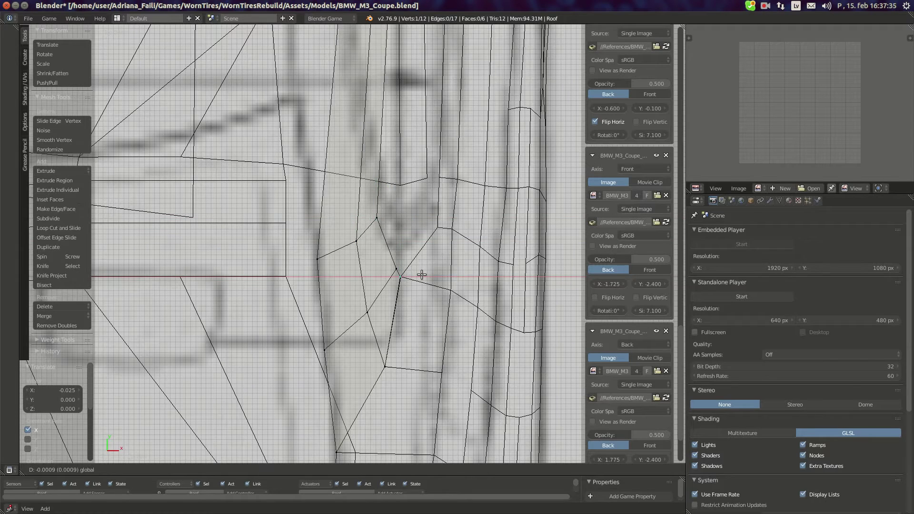
left_click(419, 274)
key("g")
key("x")
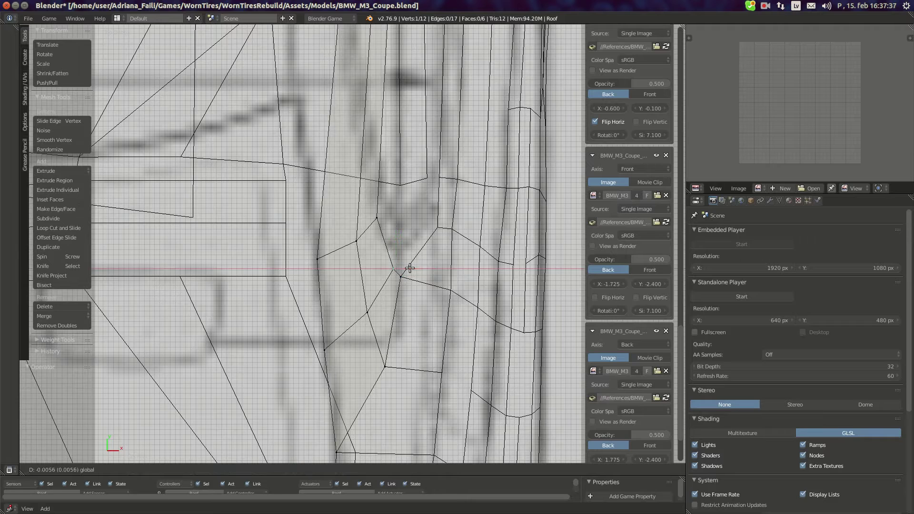
left_click(409, 269)
Nudge the middle vertices of both loops outward along X by about 0.006 to even out the strip.
right_click(378, 308)
key("g")
key("x")
left_click(356, 245)
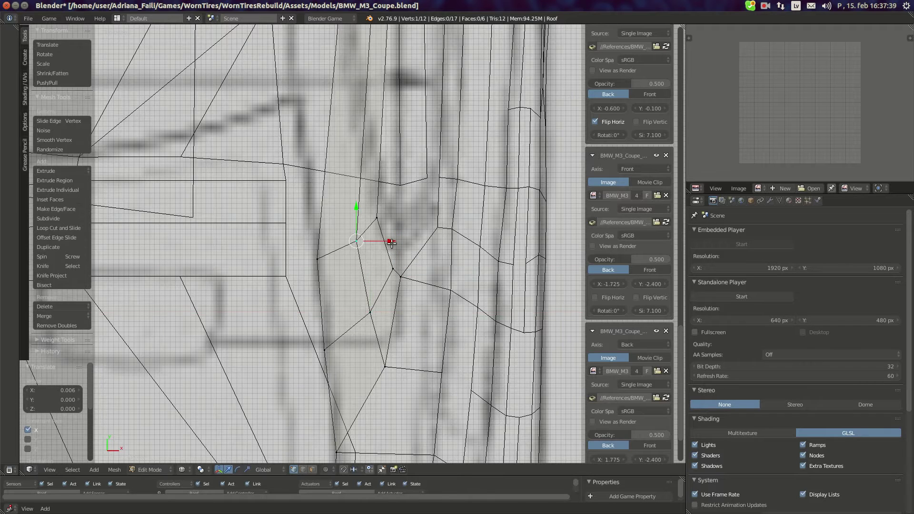
left_click_drag(391, 243, 394, 243)
Add another loop cut across the remaining long roof strip and slide it rearward to about -0.88.
key("KP_3")
scroll(469, 287, "down", 7)
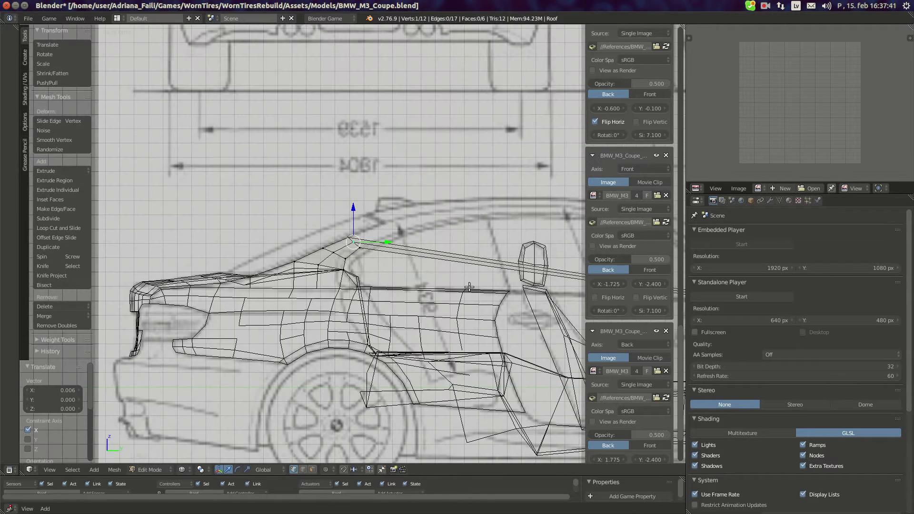
middle_click_drag(468, 287, 345, 278, "shift")
key("ctrl+r")
left_click(440, 259)
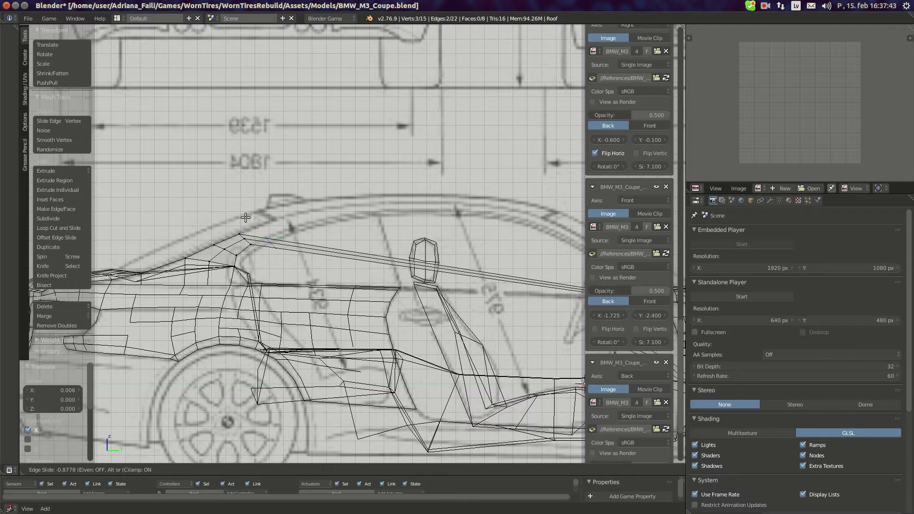
left_click(245, 217)
Move the newest loop's upper vertex by Y -0.013 and Z 0.089 onto the blueprint's roof line.
middle_click_drag(245, 217, 343, 269, "shift")
scroll(351, 304, "up", 6)
right_click(391, 350)
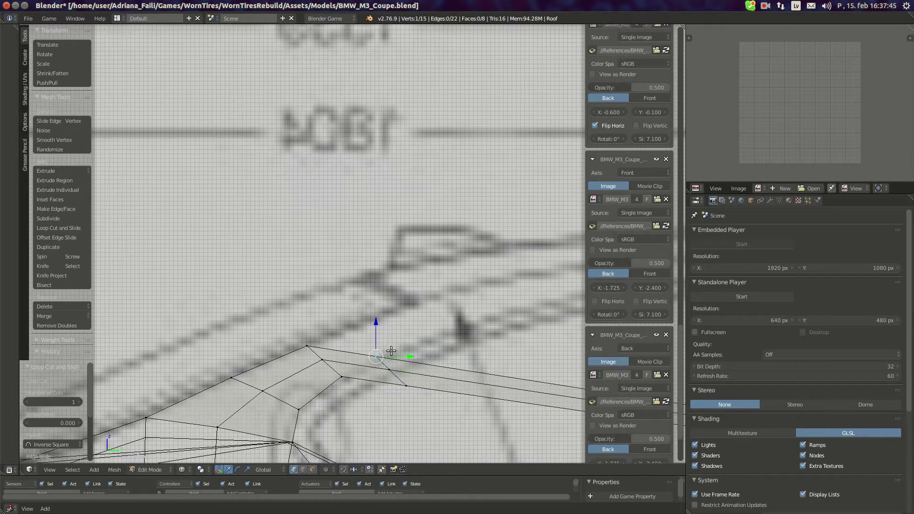
key("g")
left_click(390, 323)
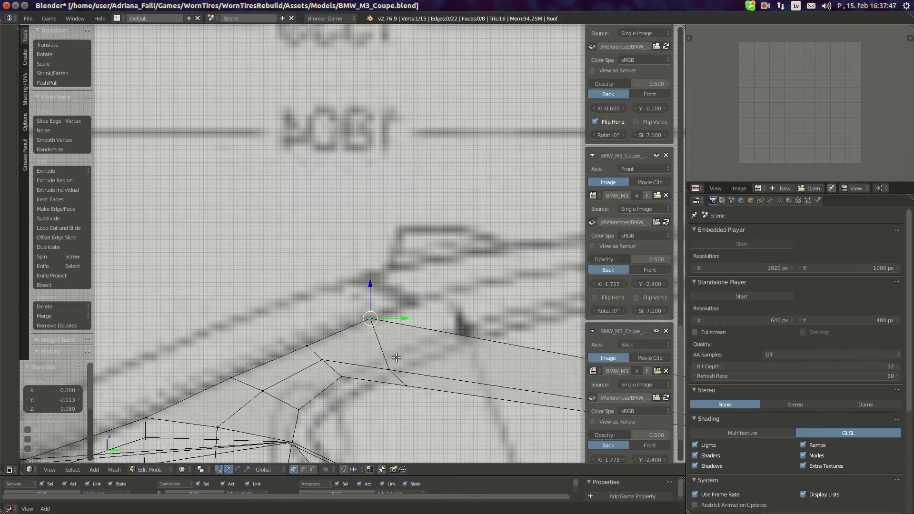
Move the newest loop's middle vertex by Y -0.022 and Z 0.072, and its lower vertex by Y -0.043 and Z 0.070.
key("g")
left_click(387, 328)
key("g")
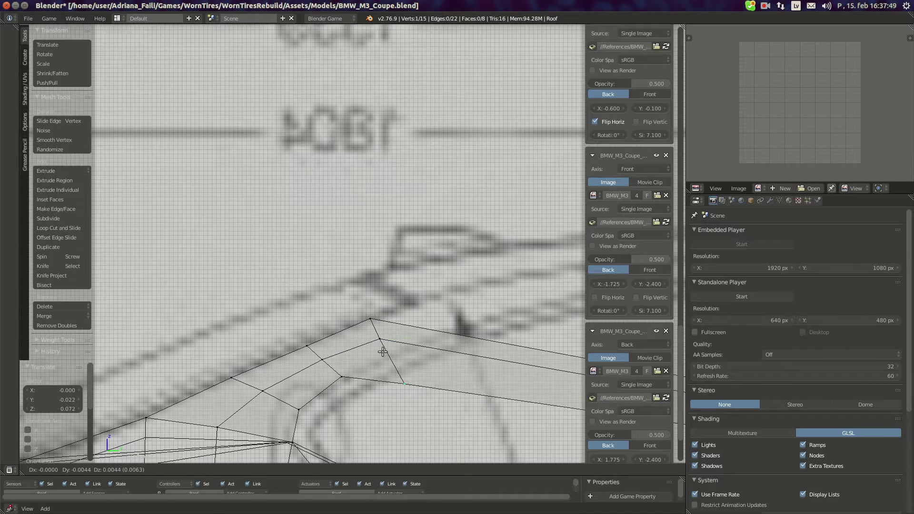
left_click(381, 339)
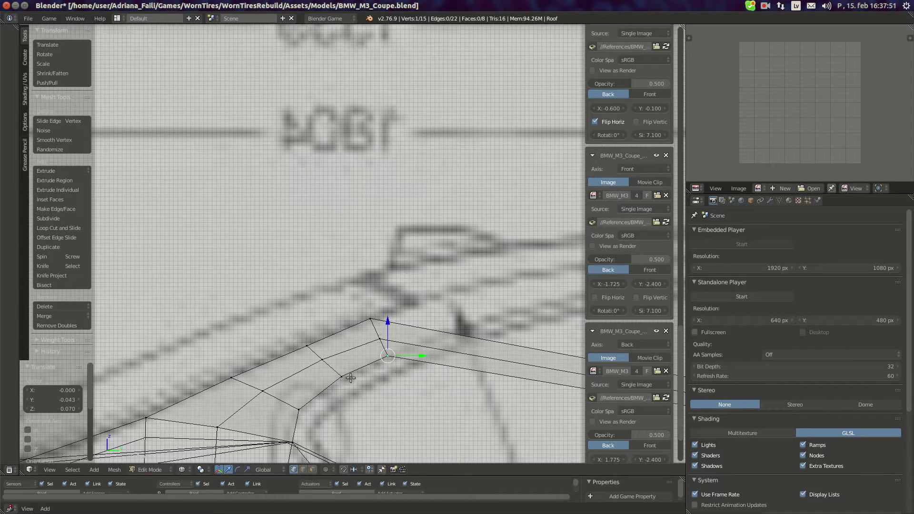
Nudge the preceding loop's lower vertex by Z -0.001 and the newest loop's upper vertex by Z -0.002.
right_click_drag(350, 377, 350, 377)
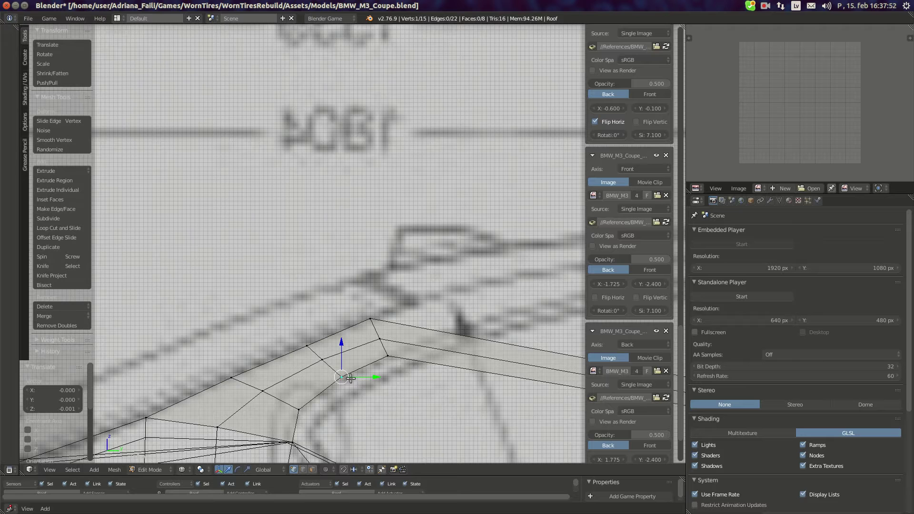
key("g")
left_click(406, 331)
key("KP_7")
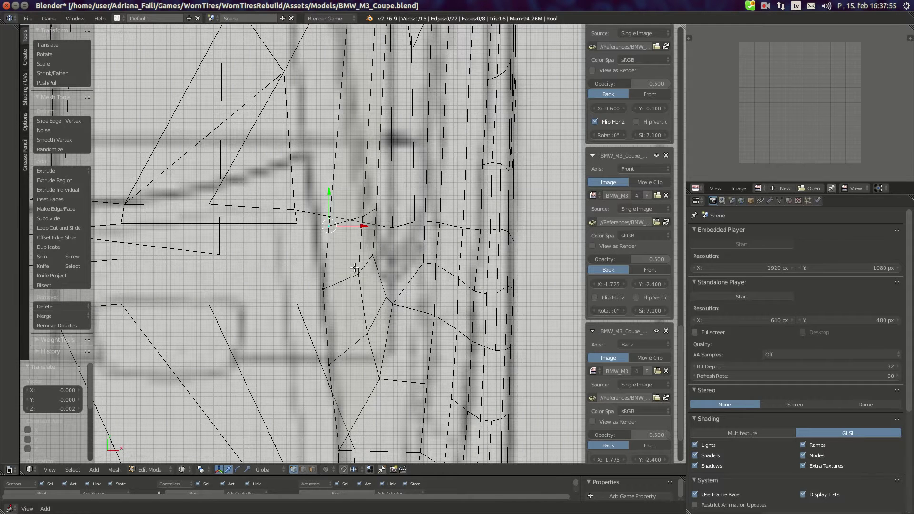
Move the newest loop's upper vertex by X -0.030 and the preceding loop's upper vertex by X -0.007 onto the blueprint's pillar line.
key("g")
key("x")
left_click(341, 225)
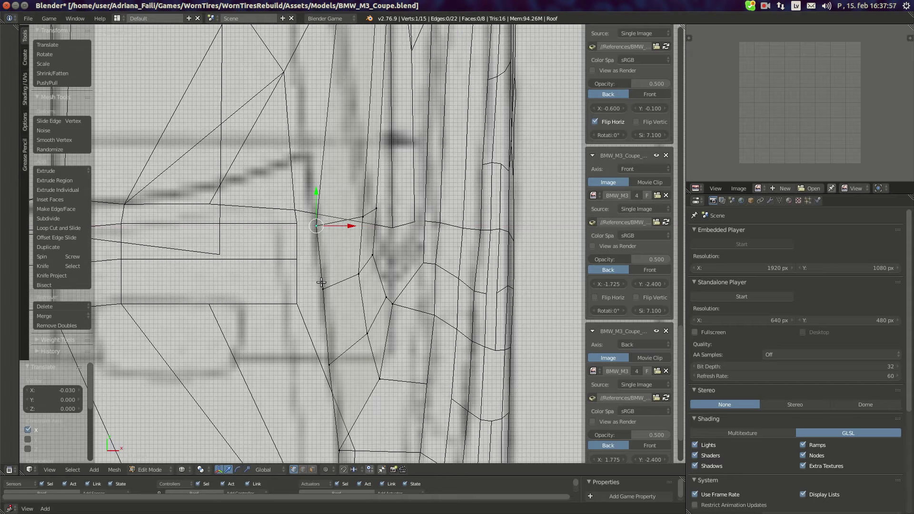
key("g")
key("x")
left_click(336, 289)
Move the newest loop's middle vertex by X -0.018 and shift its lower vertex inward along X to the blueprint's pillar line.
scroll(356, 285, "up", 3)
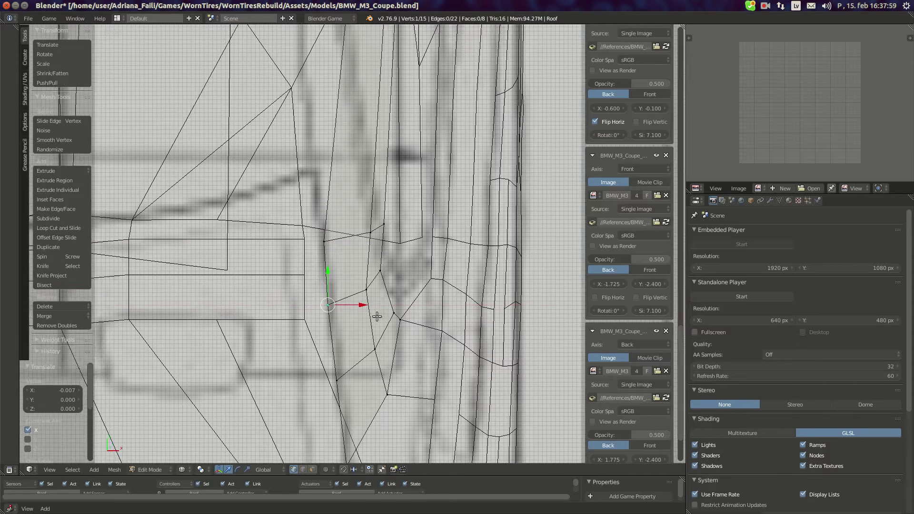
right_click(421, 272)
key("g")
key("x")
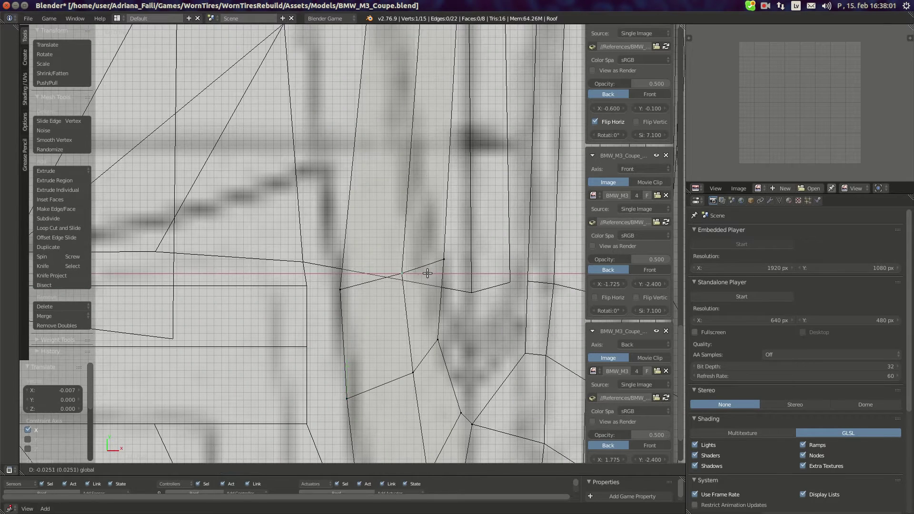
left_click(409, 272)
right_click(448, 259)
key("g")
key("x")
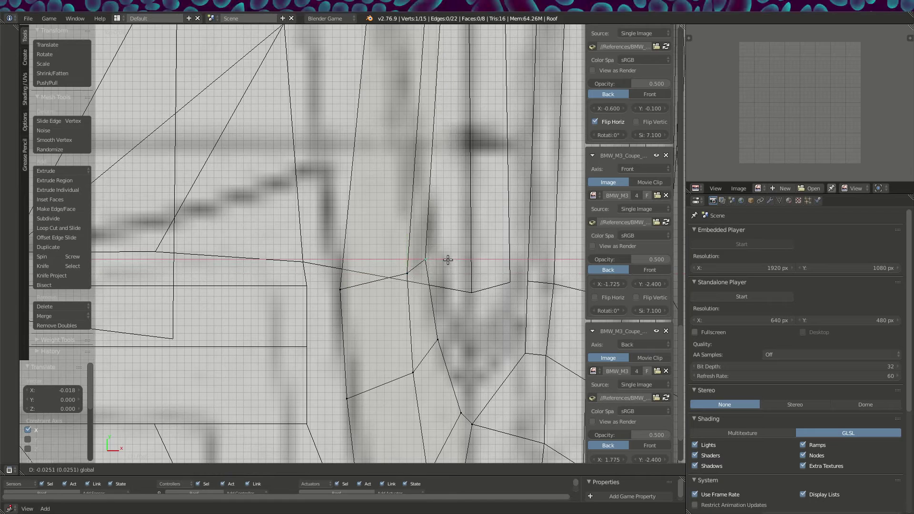
left_click(434, 260)
Nudge the newest loop's middle vertex by X -0.010 and the preceding loop's middle vertex by X -0.006.
left_click_drag(437, 274, 429, 275)
scroll(400, 333, "down", 2)
left_click_drag(418, 330, 416, 330)
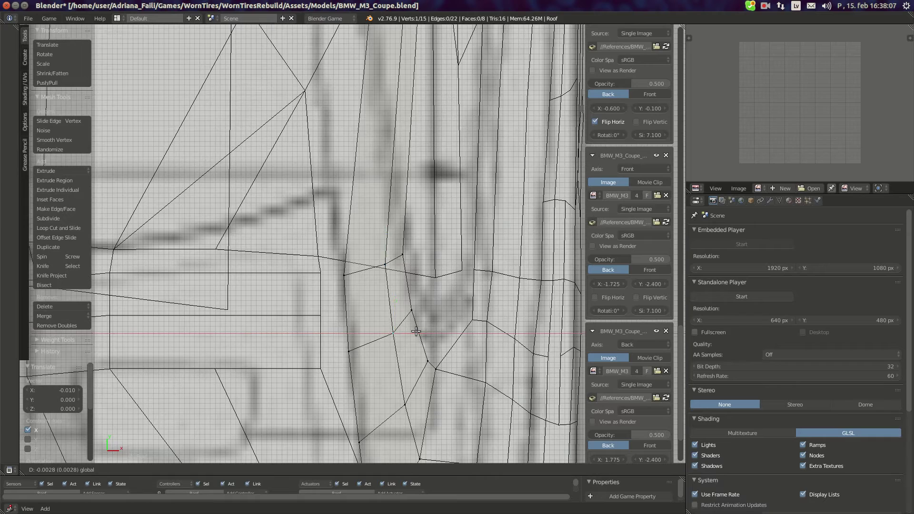
scroll(409, 304, "down", 4)
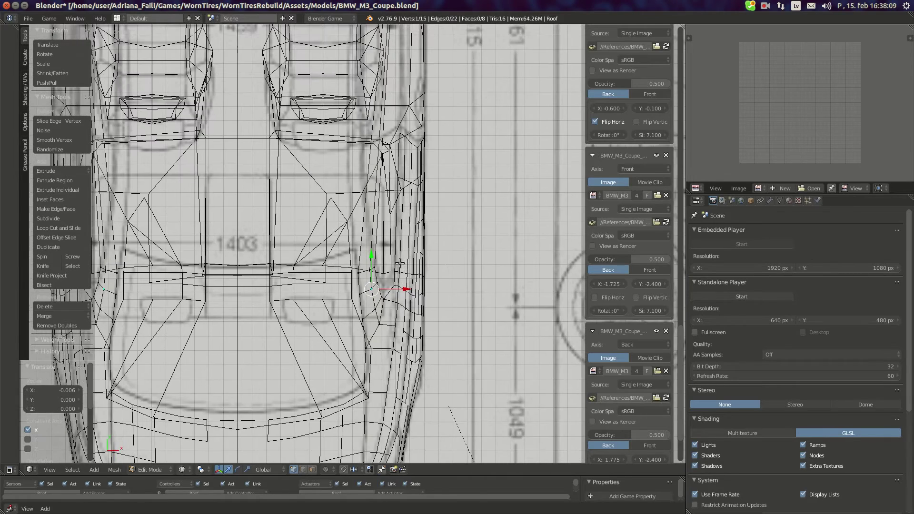
Examine the long roof strip against the blueprint's roof line along the whole car in side view.
key("KP_3")
scroll(446, 296, "down", 3)
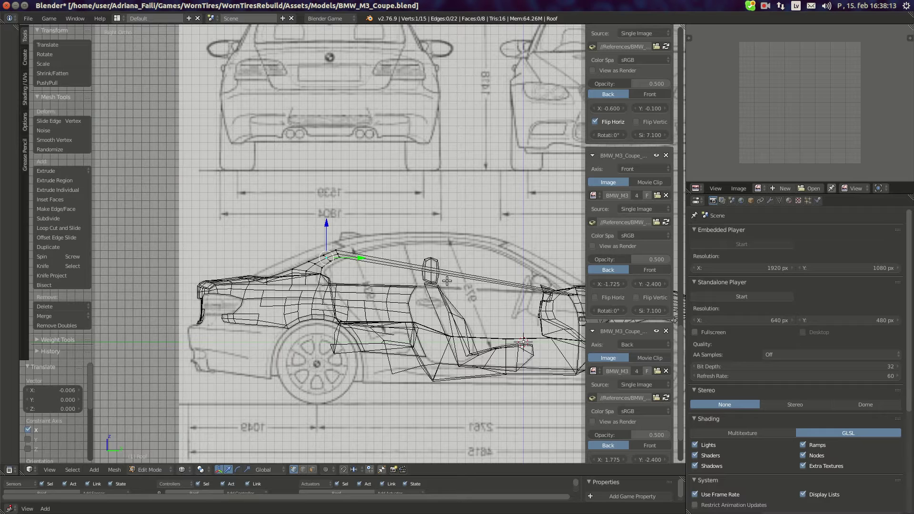
scroll(446, 281, "down", 2)
scroll(225, 279, "up", 2)
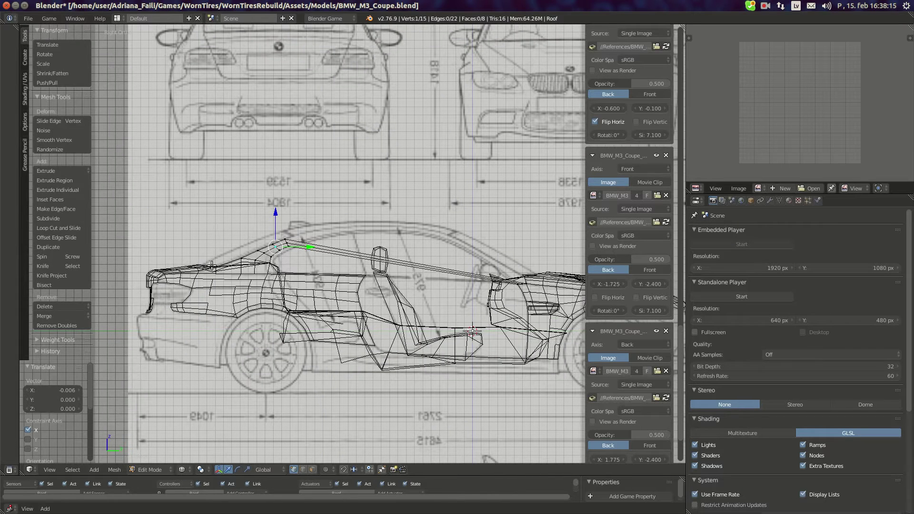
scroll(431, 323, "down", 1)
middle_click_drag(461, 324, 365, 320, "shift")
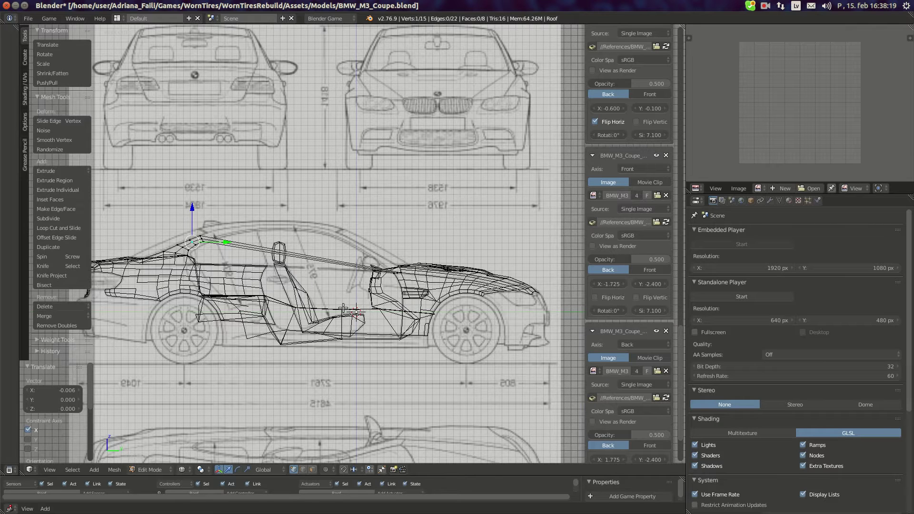
scroll(226, 320, "up", 3)
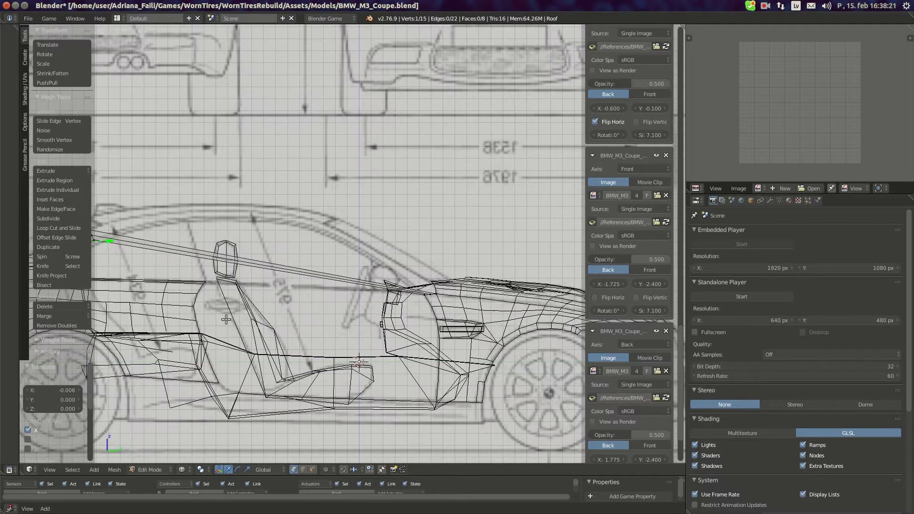
scroll(320, 316, "up", 1)
middle_click_drag(291, 318, 396, 316, "shift")
scroll(269, 323, "down", 1)
scroll(221, 322, "down", 1)
middle_click_drag(268, 303, 358, 321, "shift")
scroll(358, 321, "up", 1)
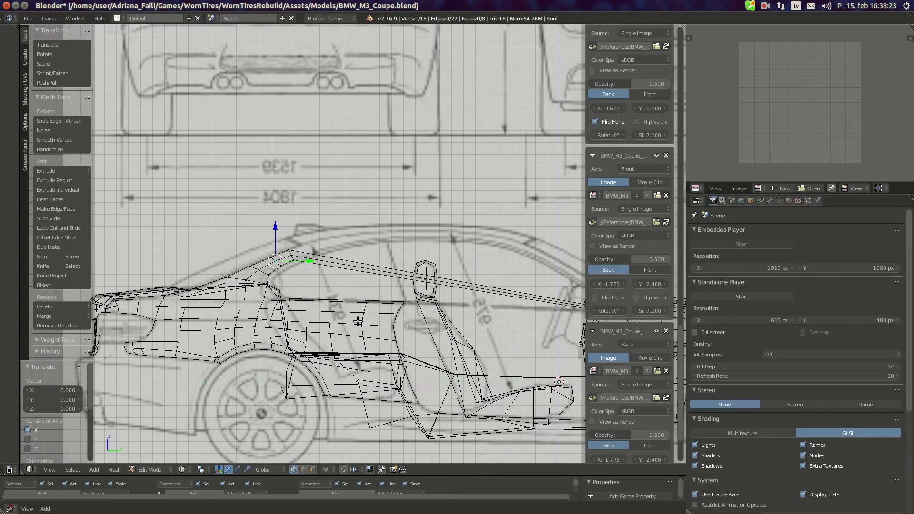
scroll(357, 321, "up", 1)
Add another loop cut across the remaining long roof strip and slide it rearward to about -0.90.
key("a")
scroll(455, 326, "down", 1)
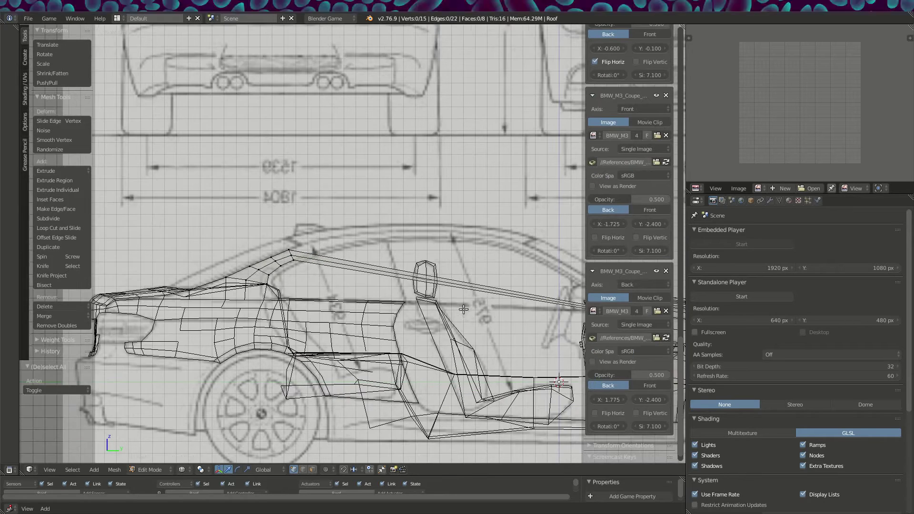
scroll(430, 255, "down", 1)
key("ctrl+r")
left_click(430, 255)
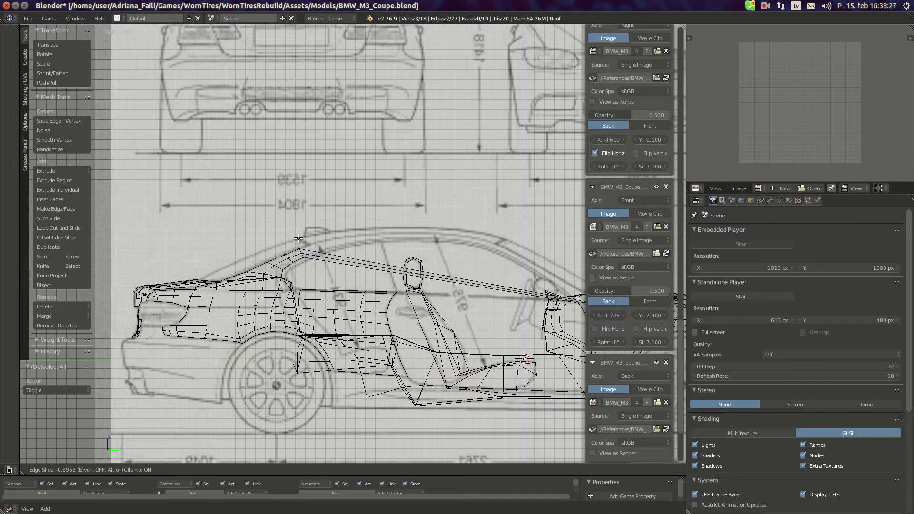
left_click(299, 239)
Move the newest loop's upper vertex by Y -0.011 and Z 0.095, and its middle vertex by Y -0.016 and Z 0.089.
scroll(298, 246, "up", 7)
middle_click_drag(246, 273, 360, 270, "shift")
scroll(352, 270, "up", 3)
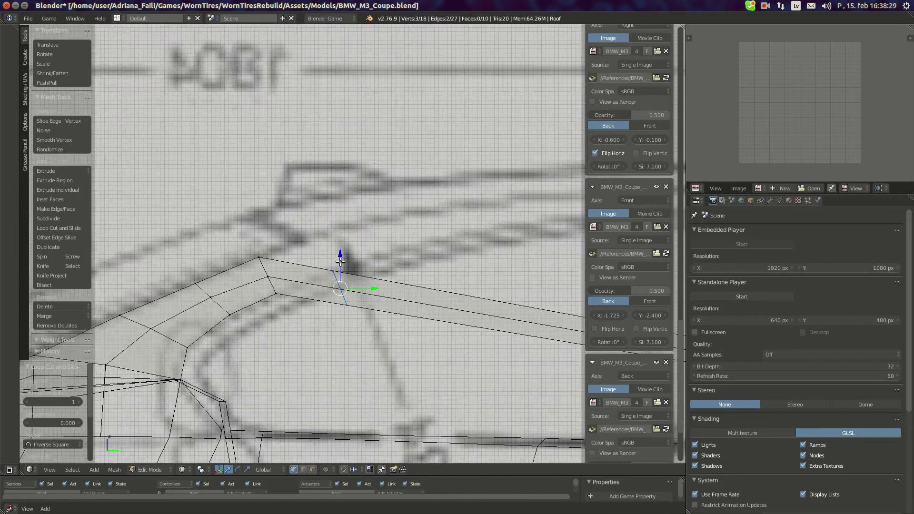
right_click(324, 280)
key("g")
left_click(329, 270)
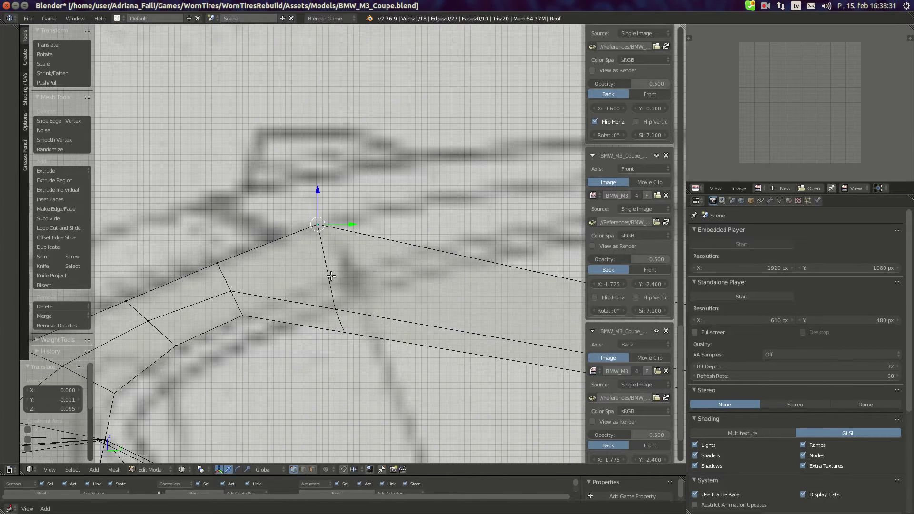
right_click(335, 310)
key("g")
left_click(332, 257)
Move the preceding loop's middle vertex by Y -0.002 and Z 0.010, and the newest loop's lower vertex by Y -0.020 and Z 0.084.
right_click(245, 288)
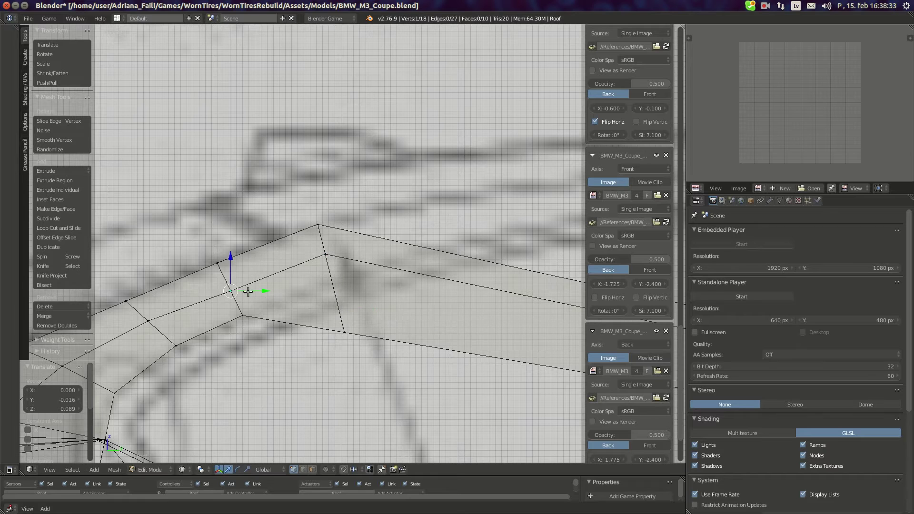
key("g")
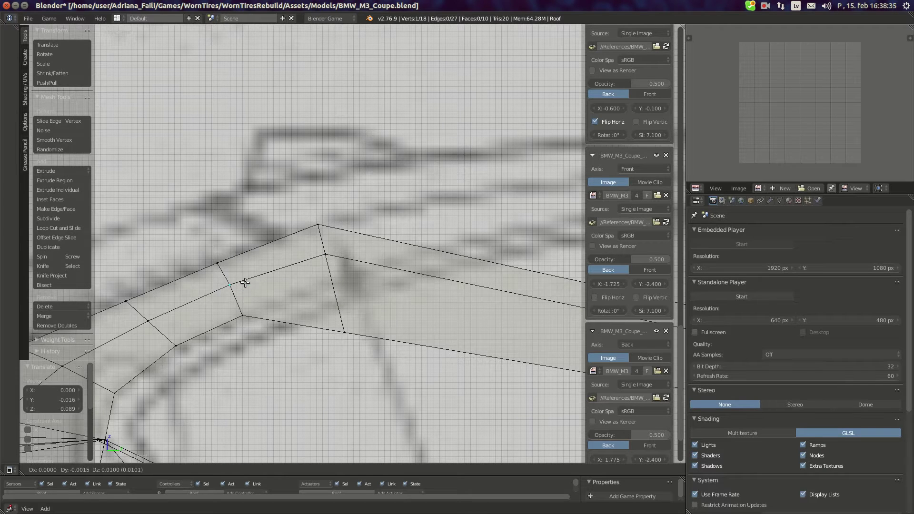
left_click(245, 283)
right_click(341, 330)
key("g")
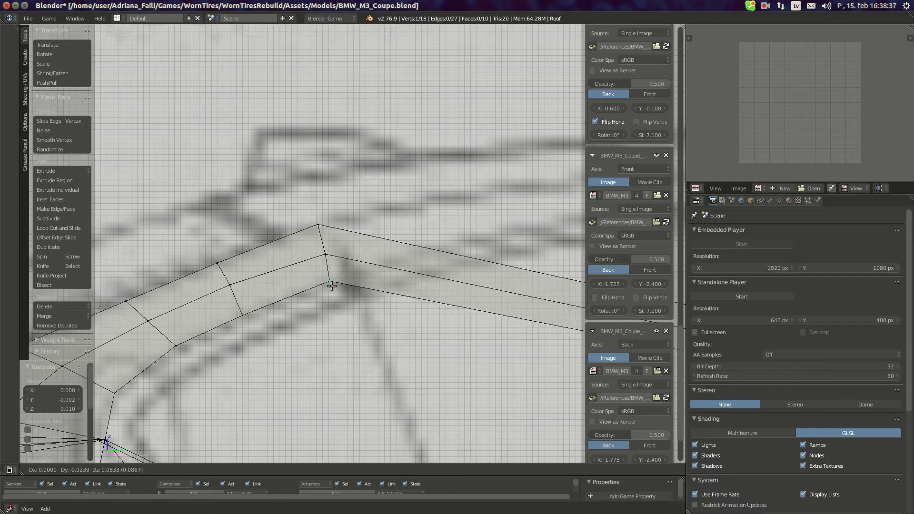
left_click(331, 281)
Nudge the lower-edge vertex at the rear window corner by Z -0.008 and the next one forward by Z -0.002.
right_click(176, 346)
key("g")
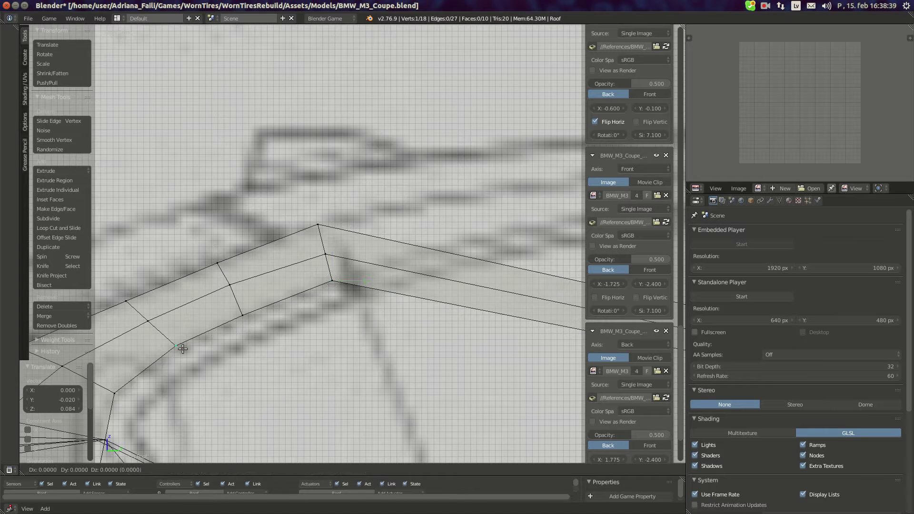
left_click(183, 349)
right_click(123, 398)
key("g")
left_click(124, 403)
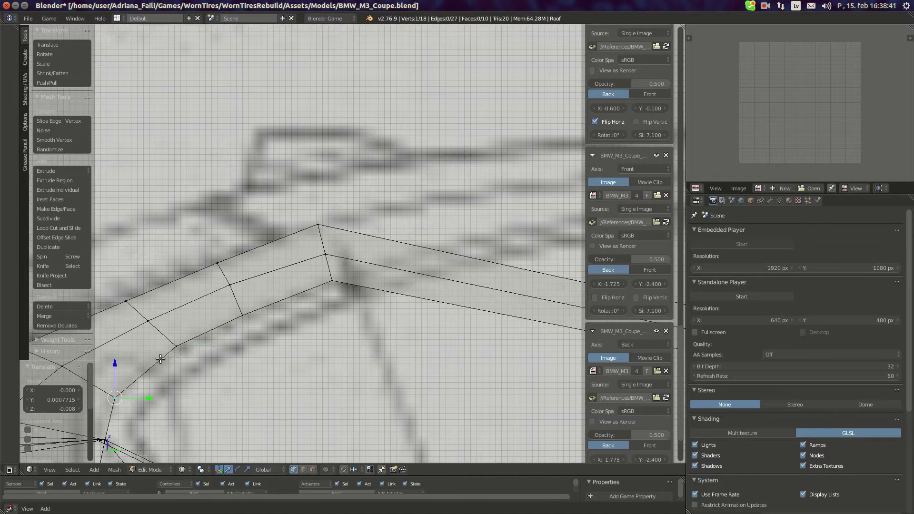
right_click(183, 357)
key("g")
left_click(202, 363)
Fine-tune the lower vertices of the preceding and newest loops against the blueprint's side-window line.
right_click(243, 314)
key("g")
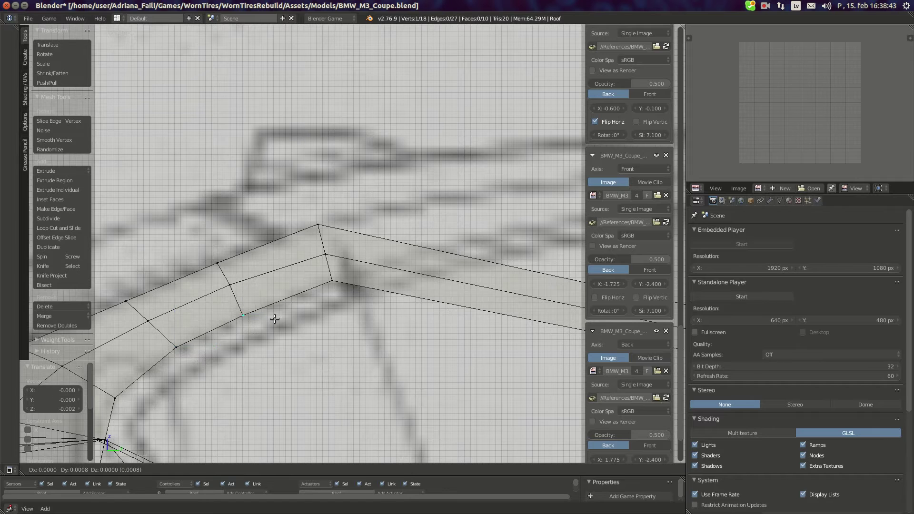
left_click(277, 317)
right_click(339, 285)
key("g")
left_click(340, 286)
scroll(248, 346, "down", 3)
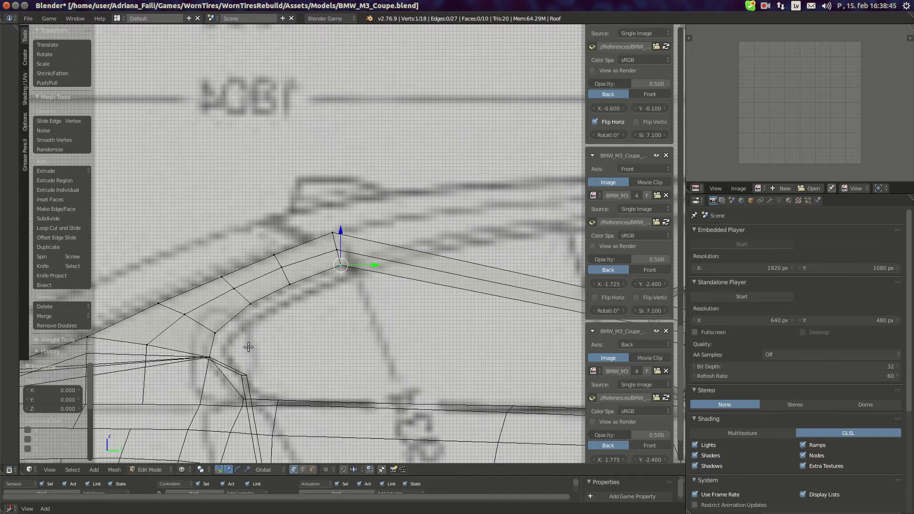
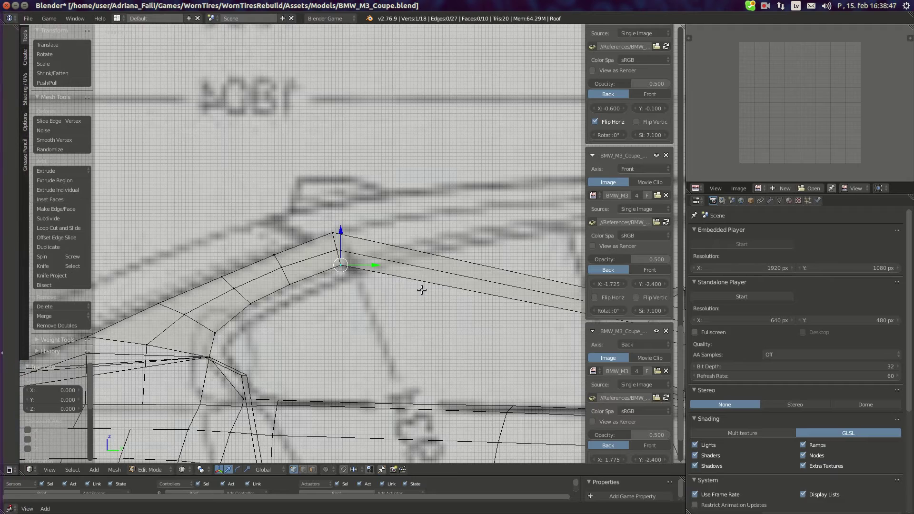
Move the newest loop's upper vertex by X -0.040 and Y 0.008 onto the blueprint's rear roof corner in top view.
key("KP_7")
right_click(369, 263)
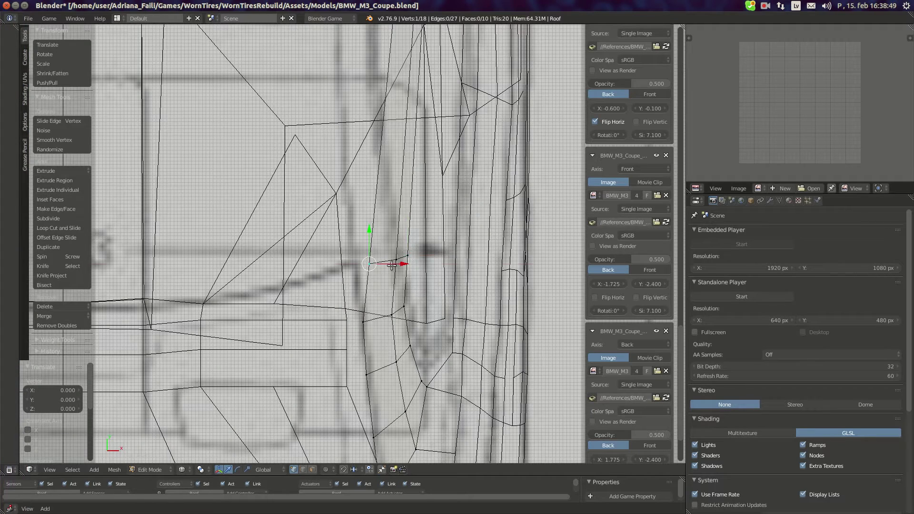
left_click_drag(391, 265, 378, 267)
scroll(337, 284, "up", 3)
key("g")
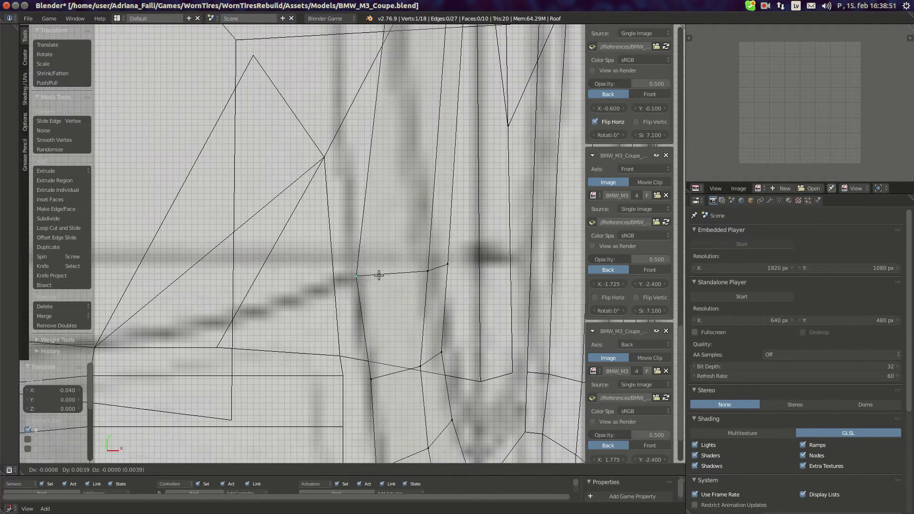
left_click(379, 275)
Lower the newest loop's upper vertex by Z -0.003 in side view.
key("KP_3")
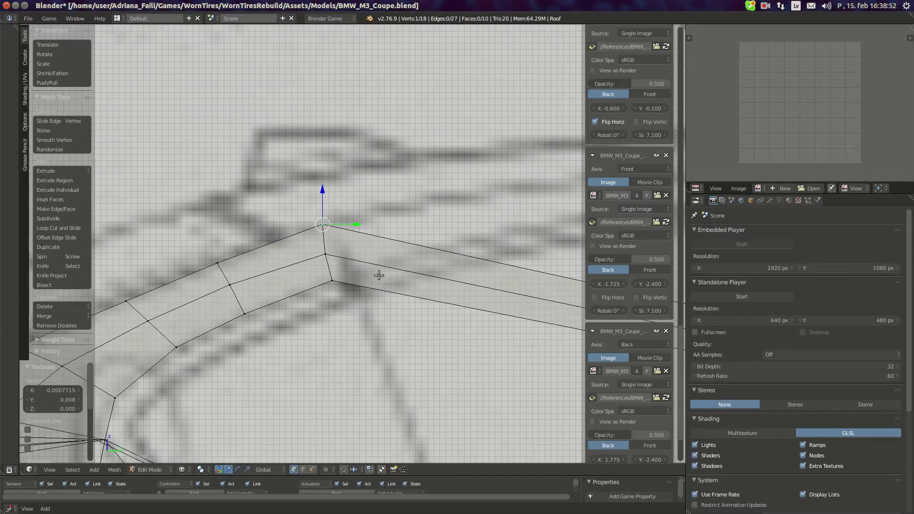
key("g")
left_click(363, 224)
scroll(364, 229, "down", 8)
Move the newest loop's middle vertex by X -0.033 in top view.
key("KP_7")
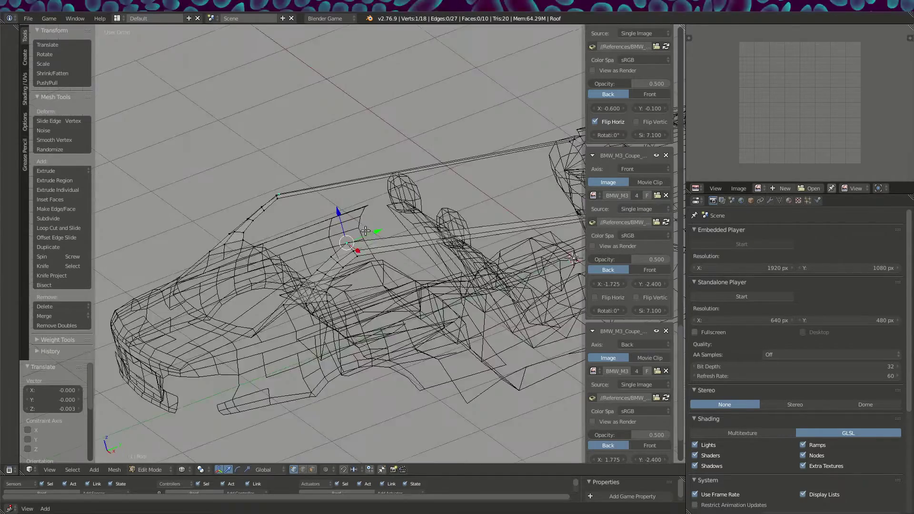
key("KP_7")
scroll(376, 259, "up", 7)
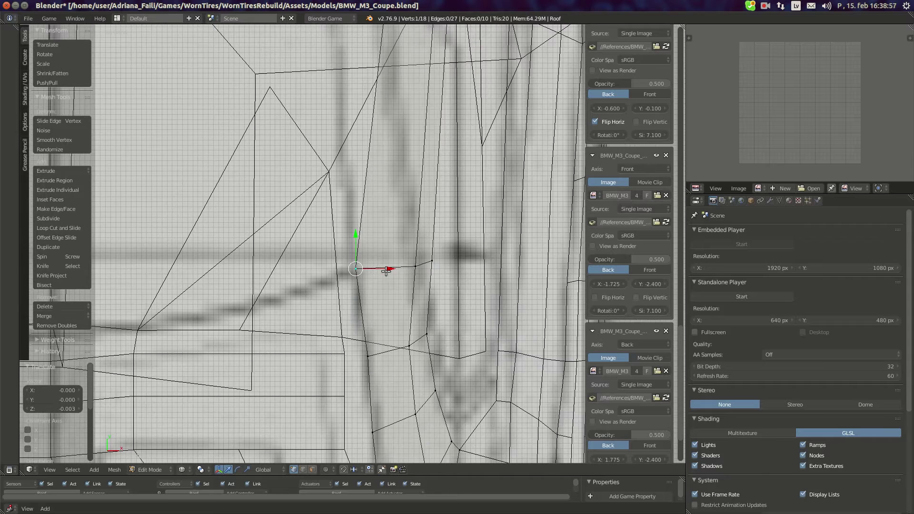
key("g")
key("x")
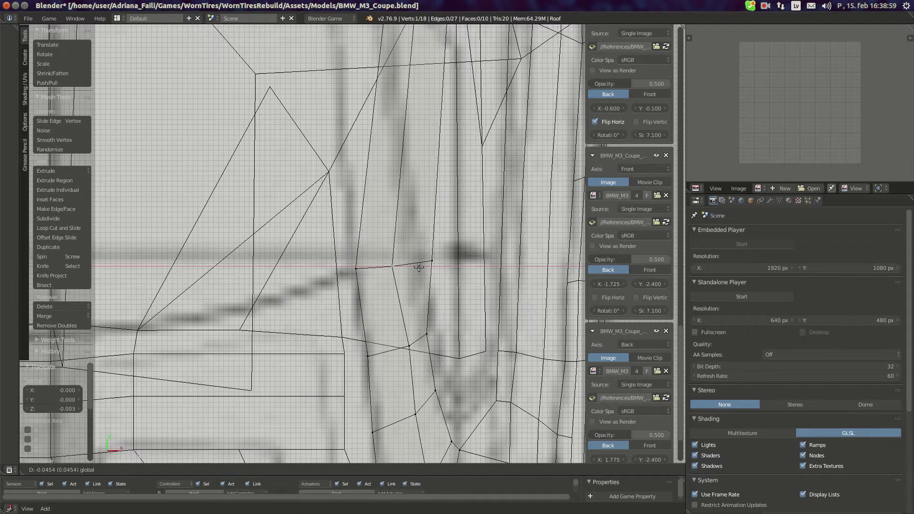
left_click(418, 342)
Shift the preceding loop's middle vertex slightly inward along X and its upper vertex by X -0.007.
key("g")
key("x")
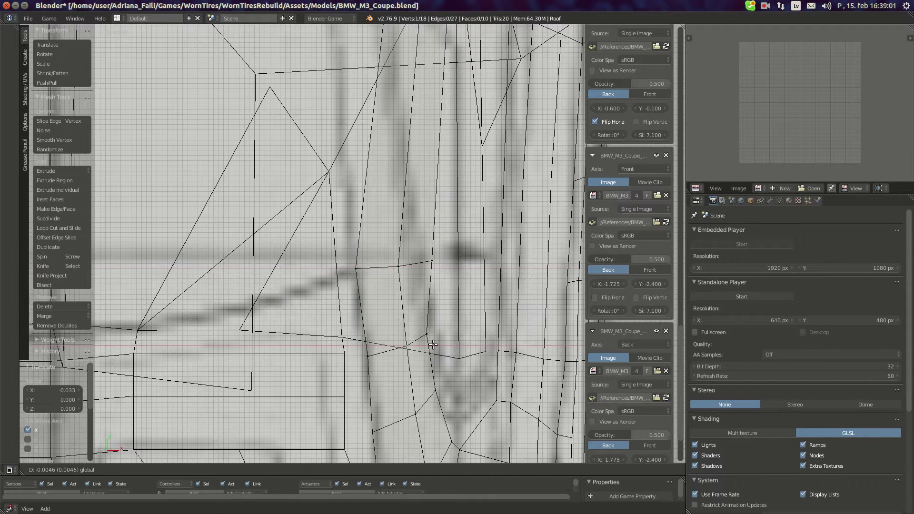
left_click(375, 354)
right_click(376, 354)
left_click_drag(393, 355, 390, 355)
Move the newest loop's lower vertex by X -0.039 onto the blueprint's window line.
scroll(393, 355, "down", 2)
scroll(416, 276, "up", 2)
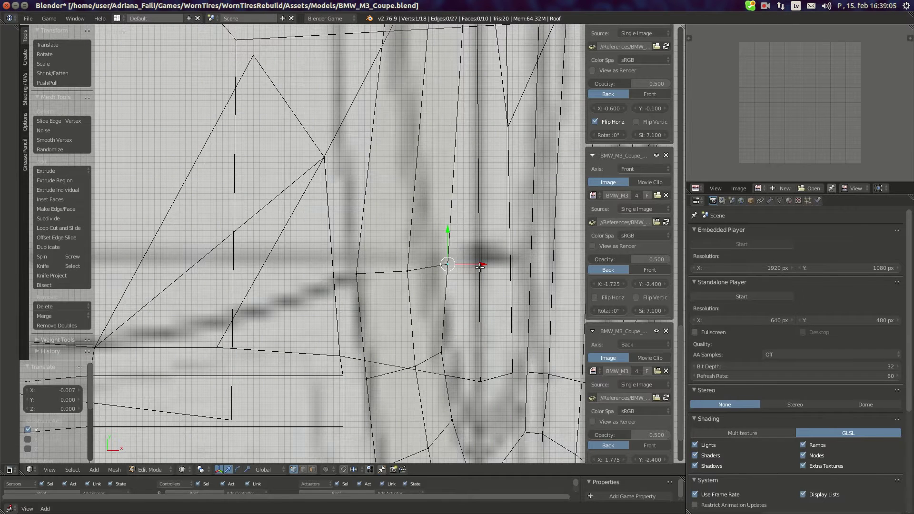
key("g")
key("x")
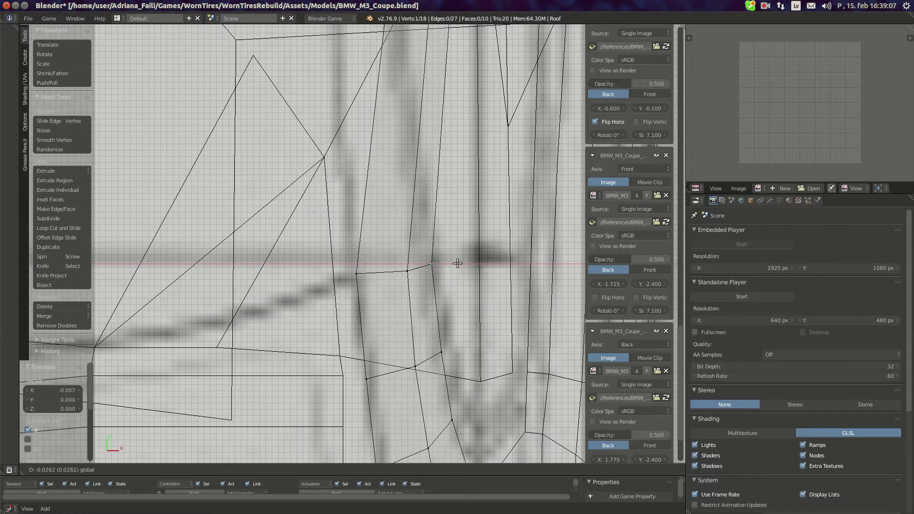
left_click(391, 269)
scroll(414, 364, "down", 1)
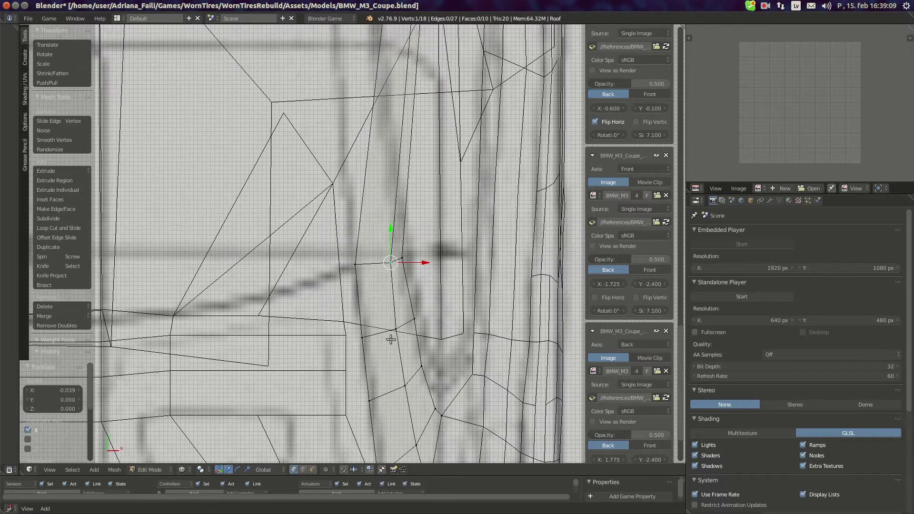
Shift the third-newest loop's middle vertex slightly inward along X and the preceding loop's middle vertex by X -0.009.
scroll(393, 362, "down", 1)
right_click(393, 361)
key("g")
key("x")
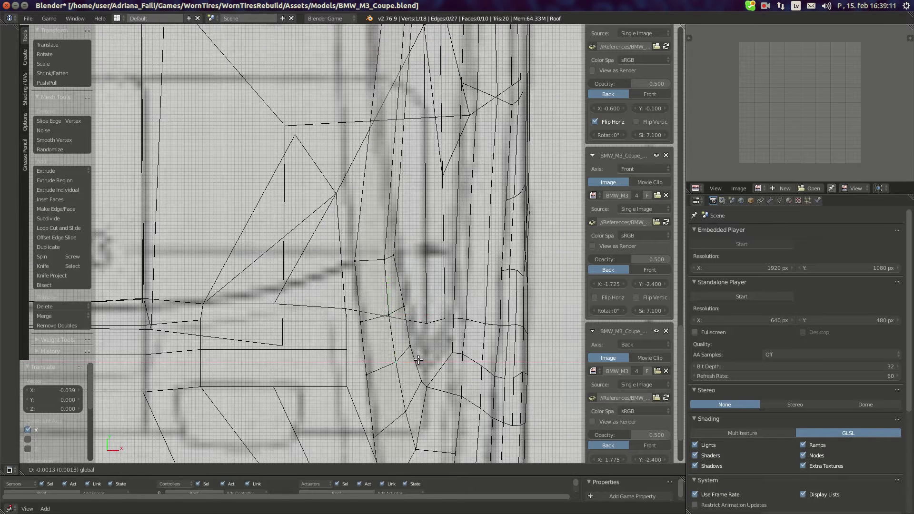
left_click(403, 348)
right_click(388, 315)
left_click_drag(411, 315, 408, 314)
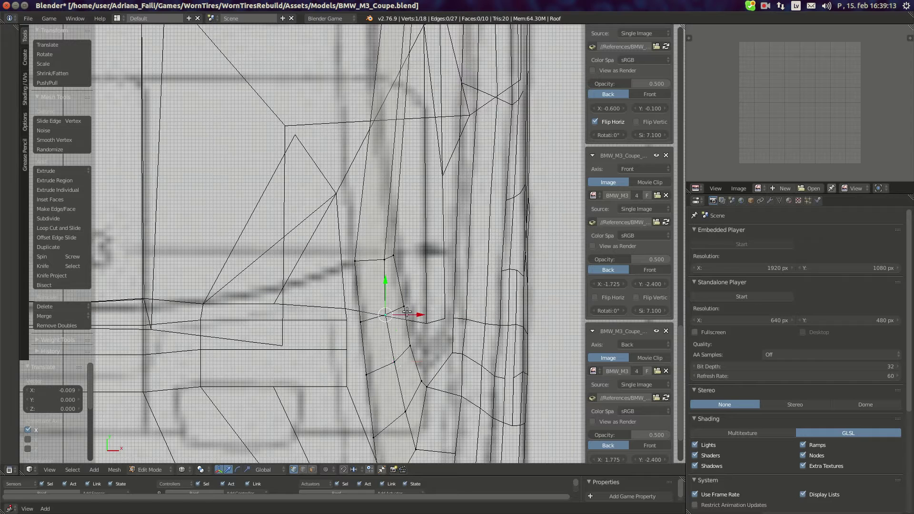
Move the newest loop's middle vertex by X -0.015 and the preceding loop's lower vertex by X -0.011 in top view.
right_click(383, 261)
left_click_drag(412, 259, 408, 258)
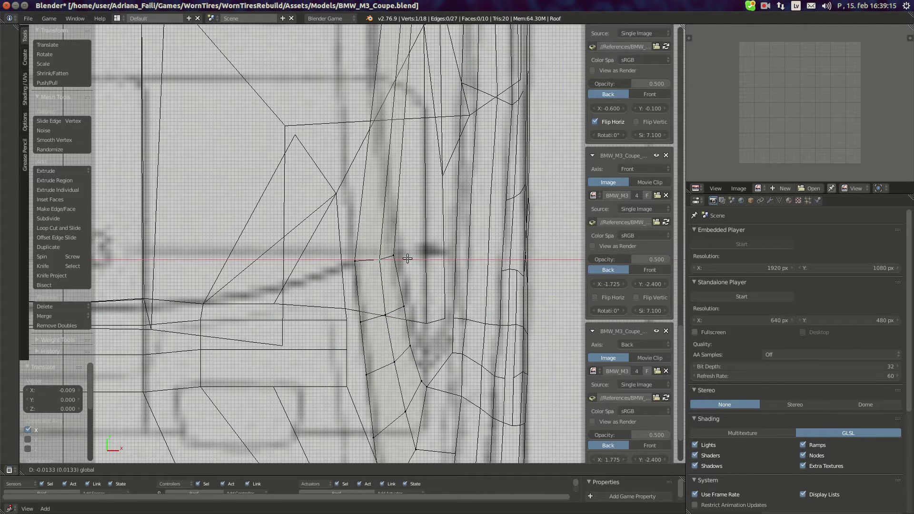
left_click(394, 256)
right_click(404, 309)
left_click_drag(417, 306, 414, 306)
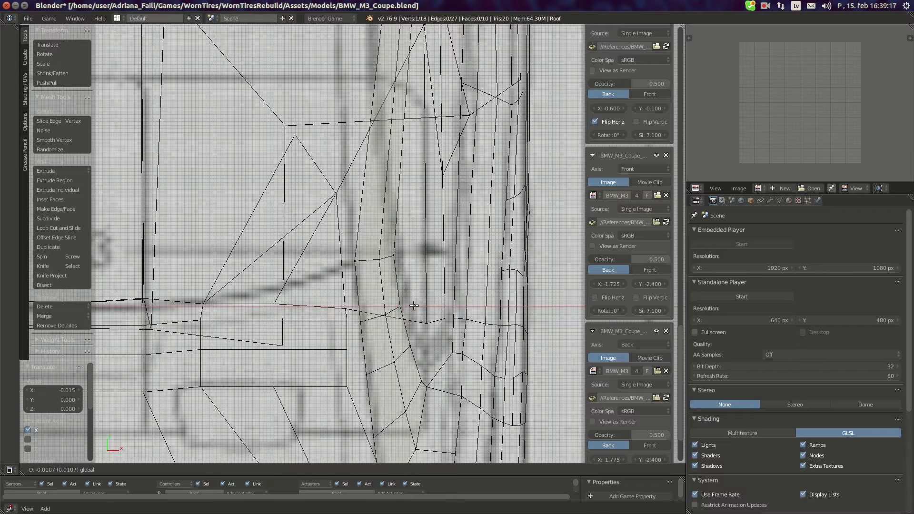
Shift the newest loop's lower and middle vertices each by X -0.004.
right_click(395, 266)
key("g")
key("x")
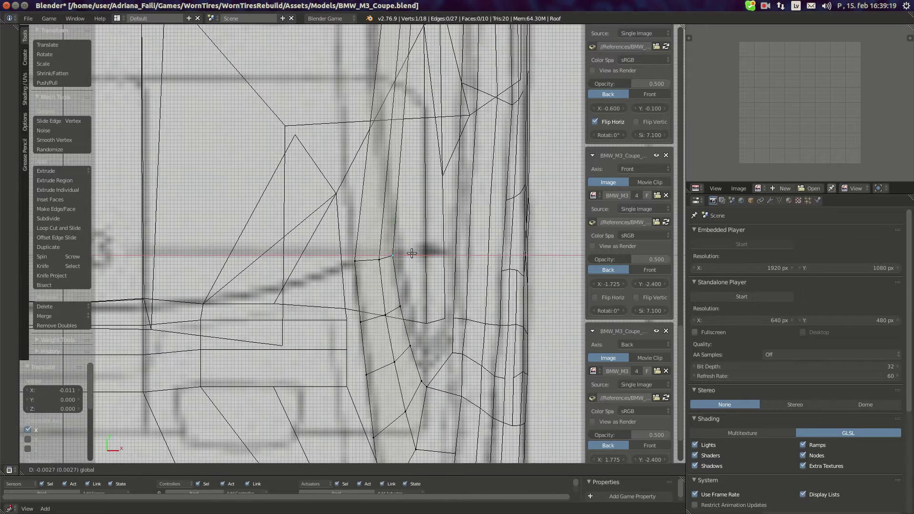
left_click(401, 257)
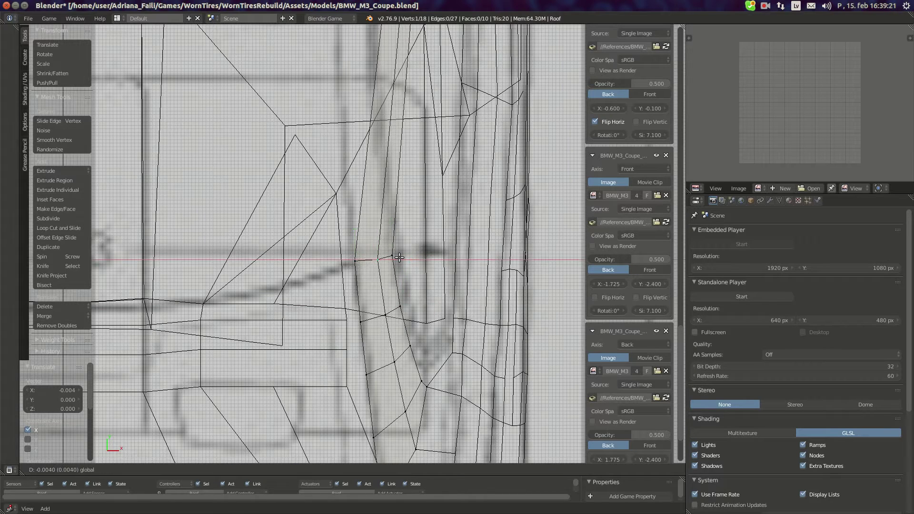
Add a loop cut across the long front segment of the roof strip in side view, slid close to the newest loop.
key("KP_3")
scroll(441, 283, "down", 5)
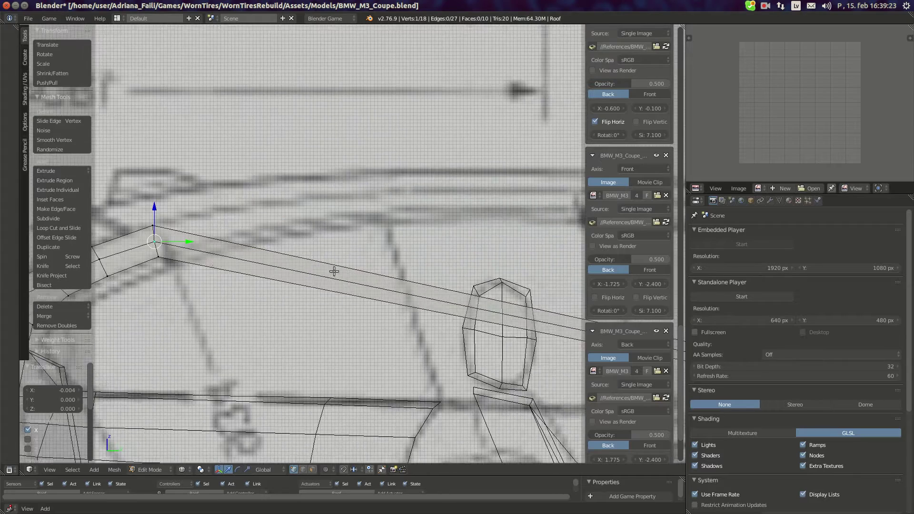
key("a")
key("ctrl+r")
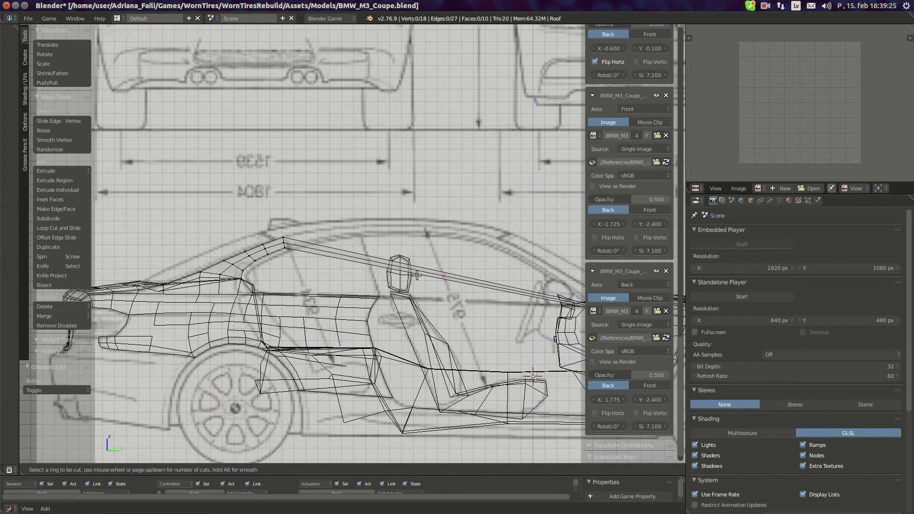
left_click(416, 275)
right_click(416, 275)
scroll(404, 283, "up", 5)
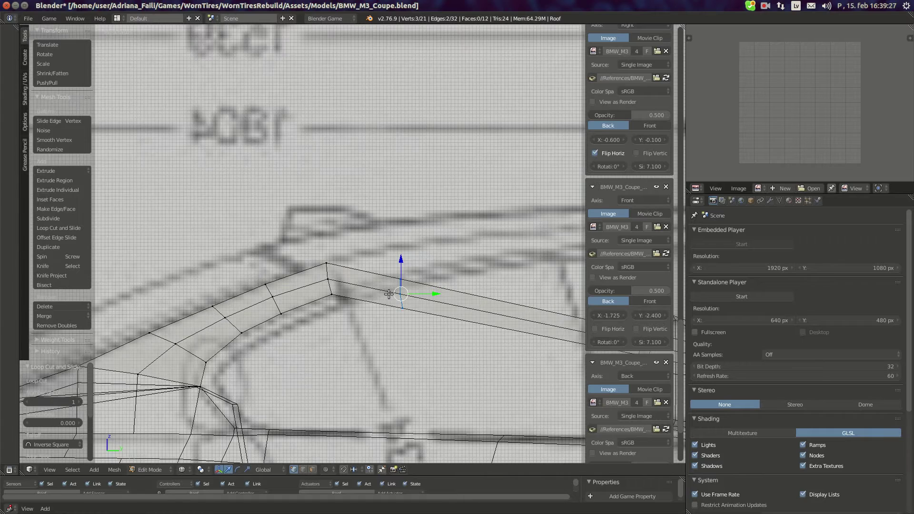
scroll(377, 296, "down", 1)
scroll(382, 290, "up", 3)
Raise the new loop onto the blueprint's roof curve, moving the upper vertex by Y 0.012, Z 0.094 and the lower by Y -0.008, Z 0.096.
right_click(421, 281)
middle_click_drag(441, 325, 353, 314, "shift")
key("g")
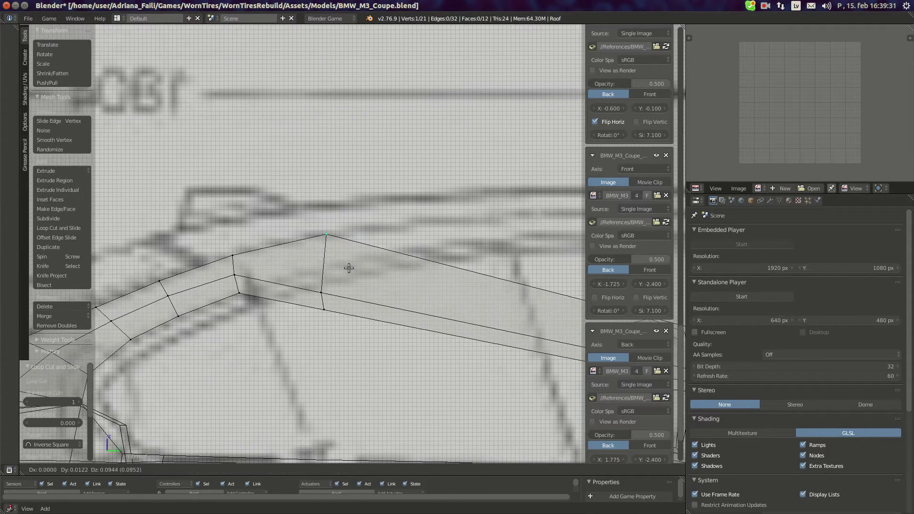
left_click(347, 262)
right_click(321, 292)
key("g")
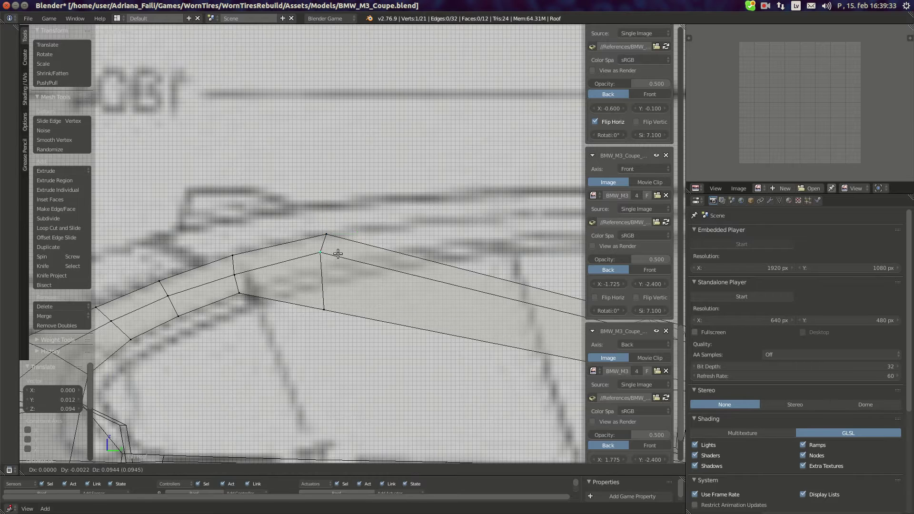
left_click(339, 250)
right_click(326, 304)
key("g")
left_click(324, 259)
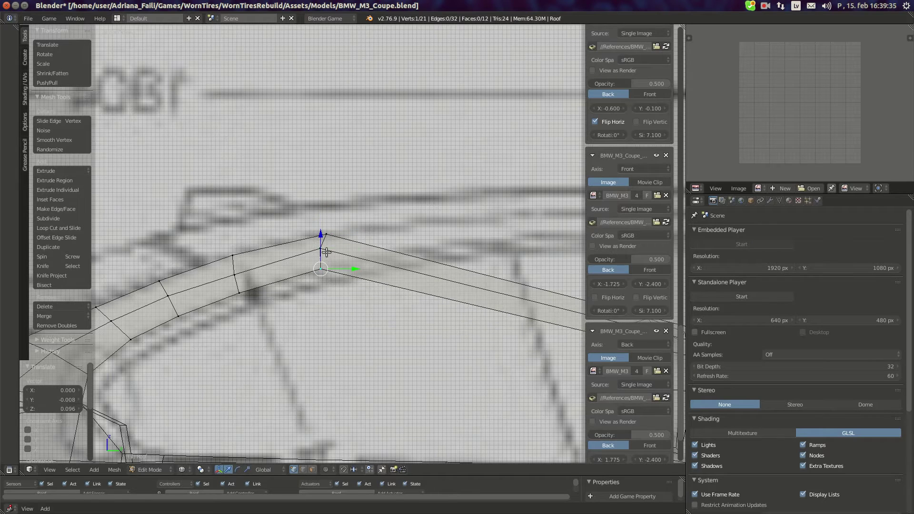
Move the newest loop's middle vertex by Y 0.009, Z 0.006 and raise its upper vertex by about Z 0.008.
right_click(325, 247)
key("g")
left_click(329, 243)
right_click(330, 233)
key("g")
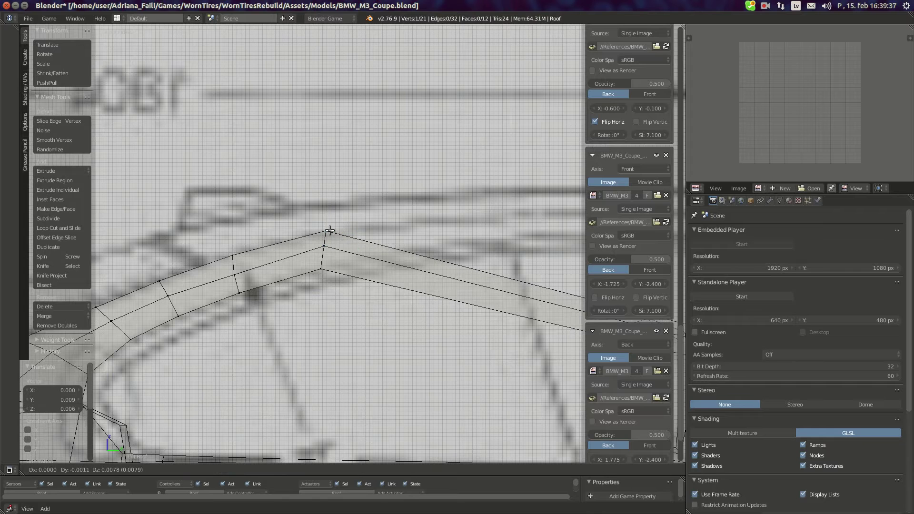
left_click(330, 231)
Move the newest loop's lower vertex by Y 0.018, Z 0.006 and align its middle vertex along Y beneath the upper one.
right_click(324, 247)
key("g")
left_click(333, 255)
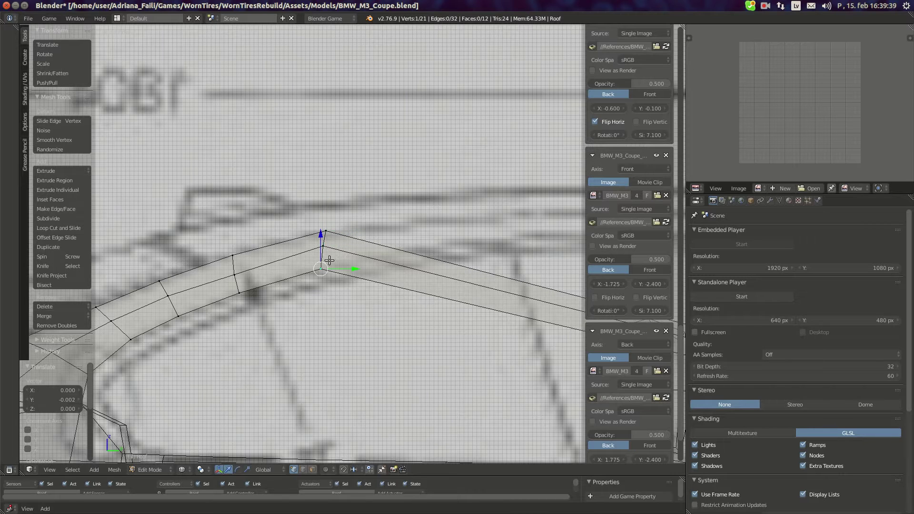
right_click(327, 263)
key("g")
left_click(337, 258)
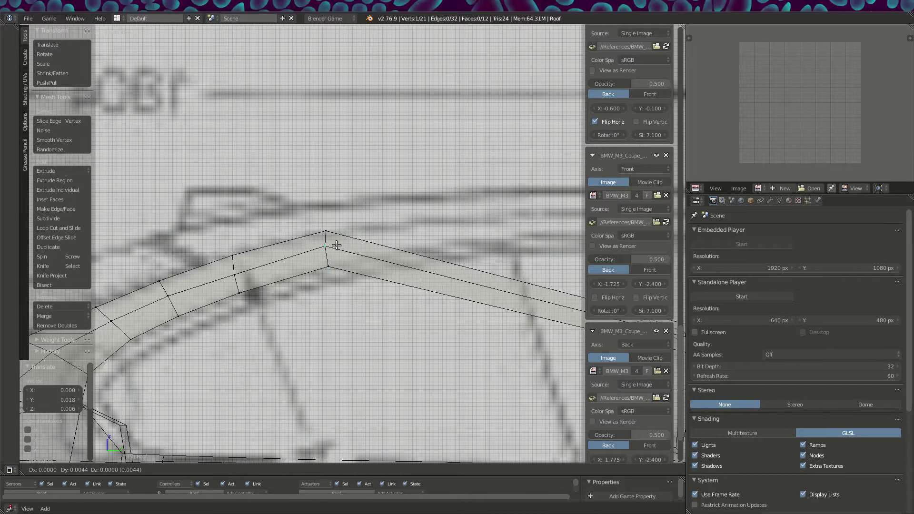
Shift the strip's lower vertex at the side window's rear corner by Y 0.002, Z -0.004, and make a Z nudge of 0.0005.
scroll(350, 265, "down", 3)
scroll(350, 265, "down", 2)
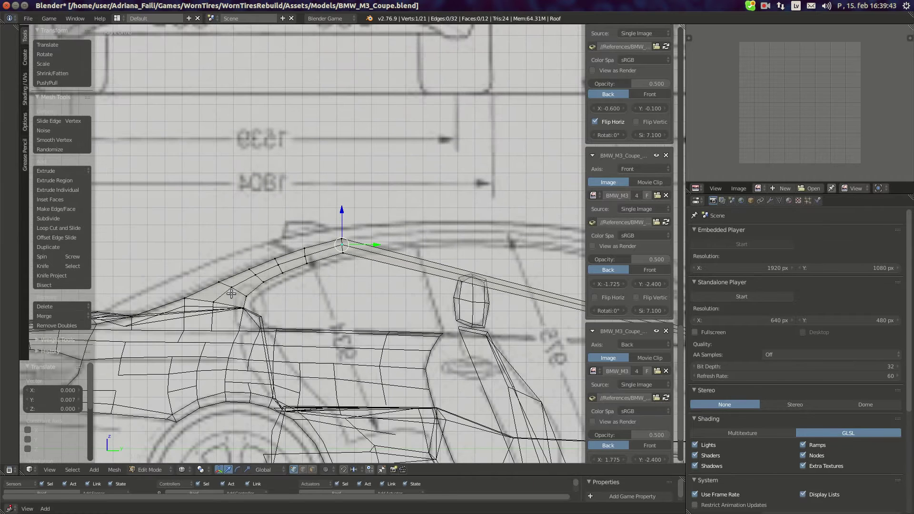
right_click(236, 303)
key("g")
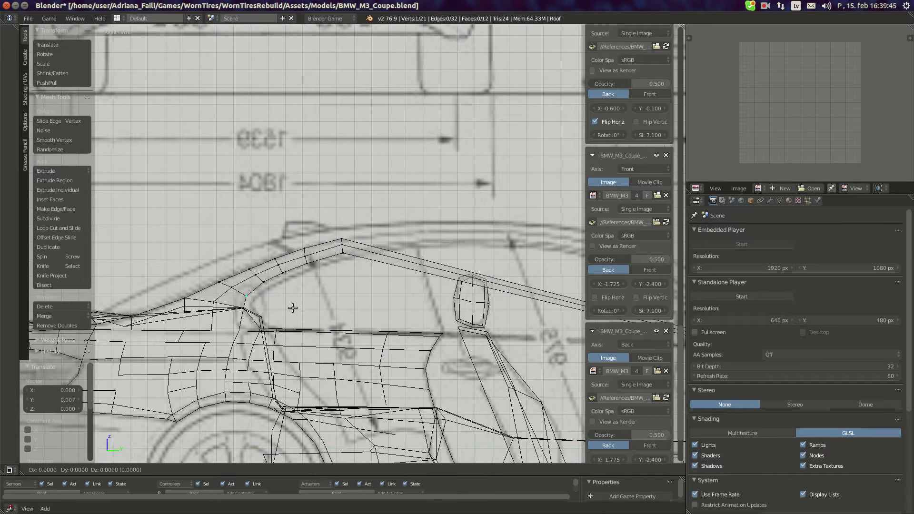
left_click(285, 298)
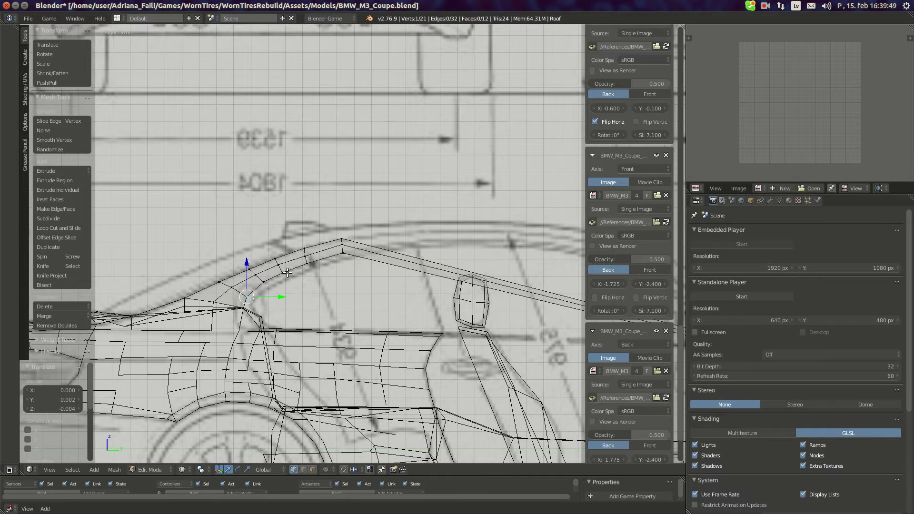
scroll(287, 272, "up", 3)
left_click_drag(271, 236, 270, 234)
right_click(322, 237)
Move the newest loop's upper vertex by X -0.048 onto the blueprint's roof line in top view.
key("KP_7")
key("KP_7")
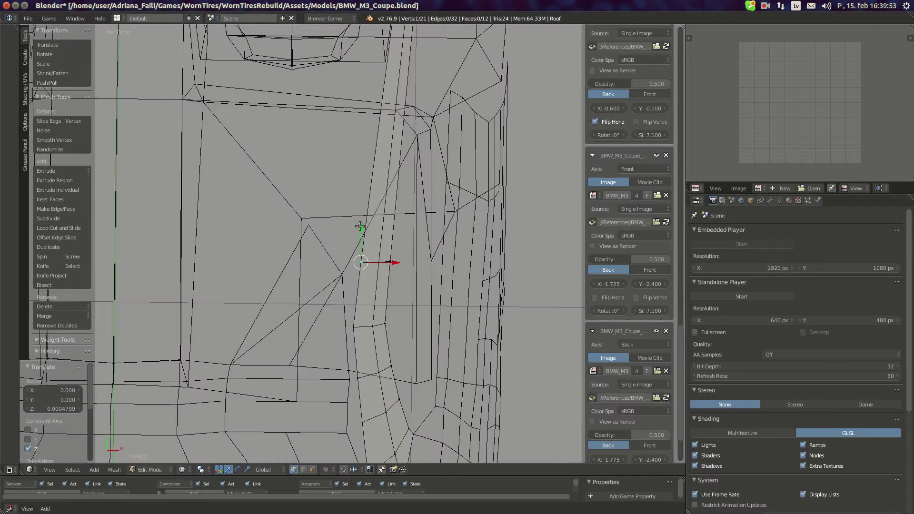
key("g")
key("x")
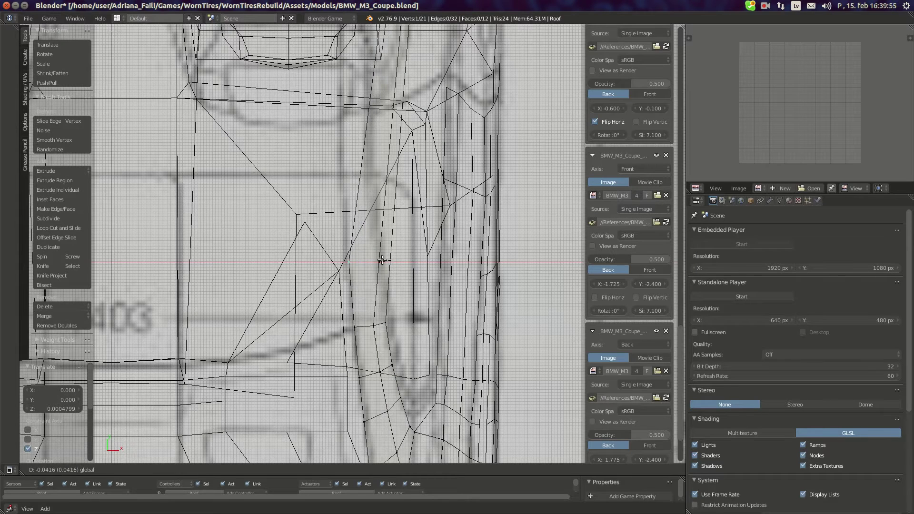
left_click(381, 260)
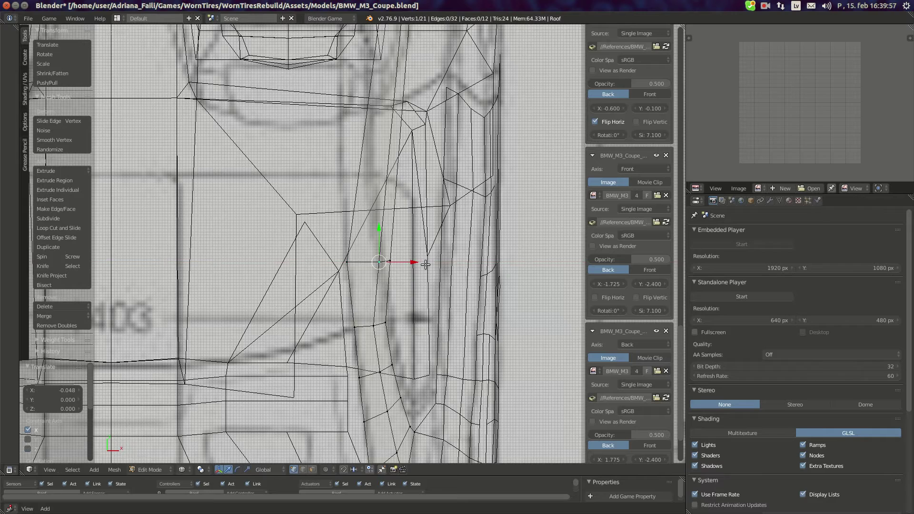
Move the newest loop's middle vertex inward along X and its lower vertex by X -0.031 to match the blueprint.
scroll(422, 264, "up", 3)
key("g")
key("x")
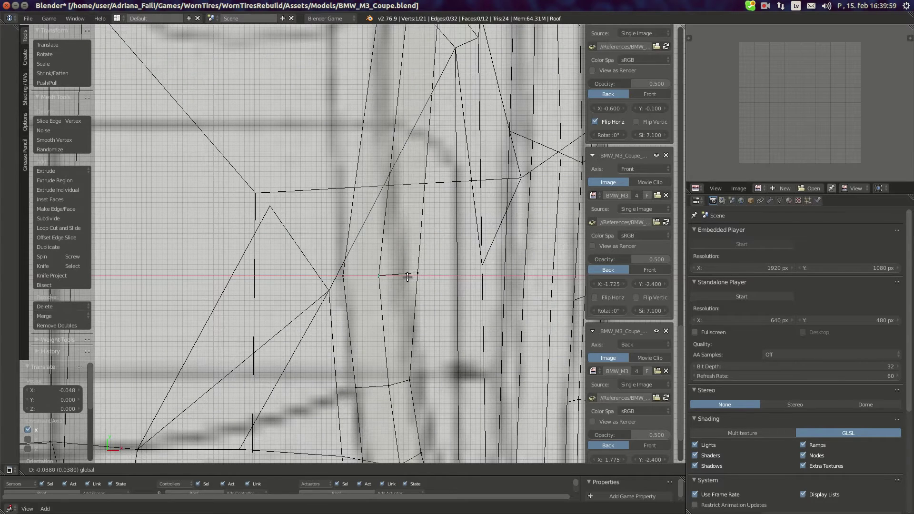
left_click(410, 275)
key("g")
key("x")
left_click(423, 270)
scroll(423, 271, "down", 3)
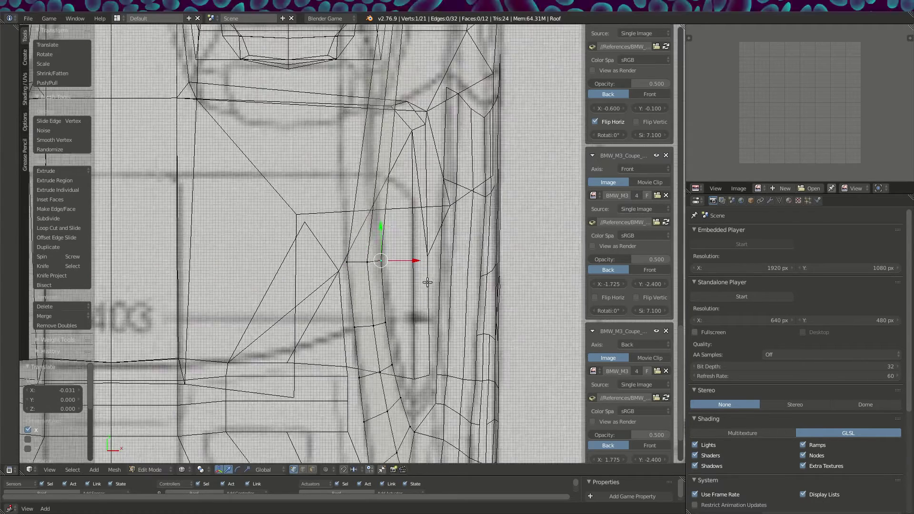
Add another loop cut across the strip's remaining front segment in side view, slid back to just ahead of the newest loop.
key("KP_3")
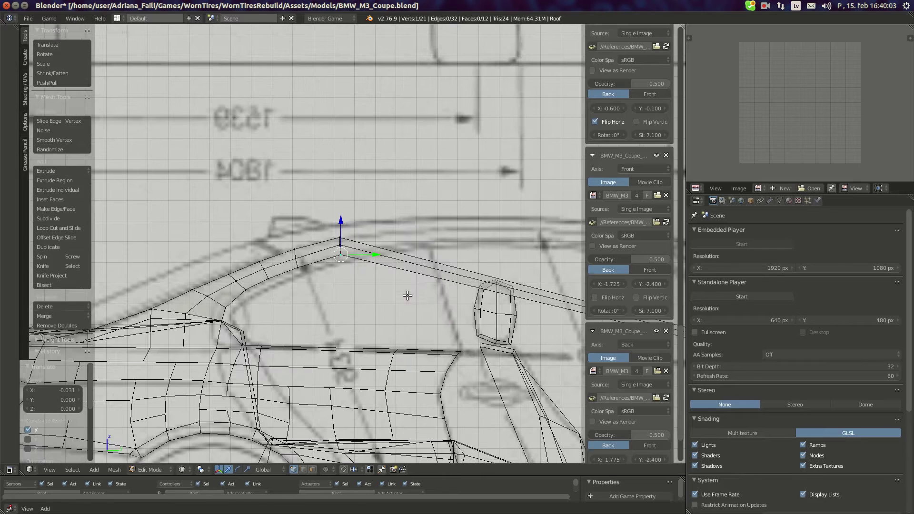
scroll(408, 296, "up", 5)
key("a")
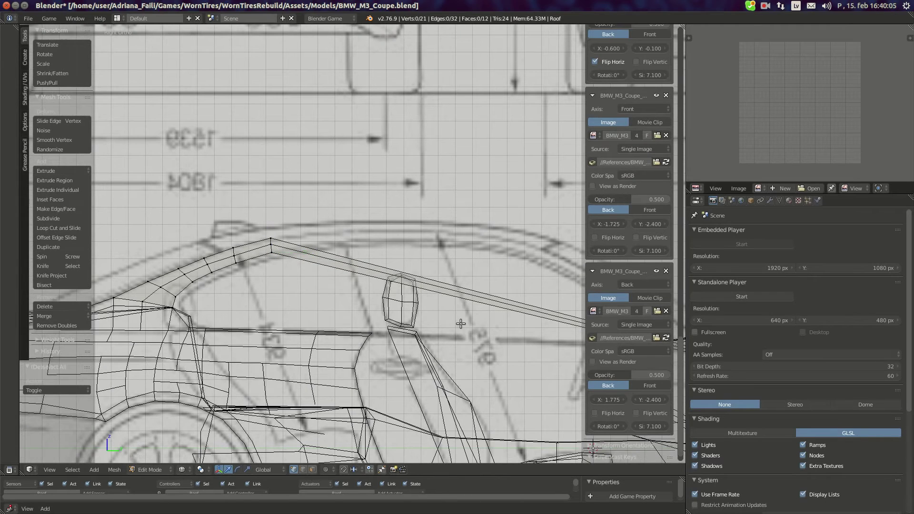
key("ctrl+r")
left_click(433, 275)
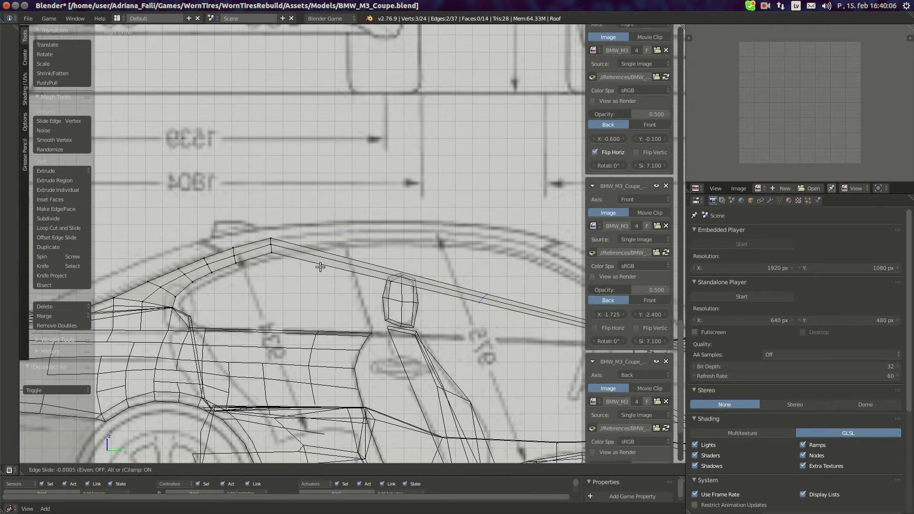
left_click(268, 261)
scroll(335, 308, "up", 8)
scroll(336, 308, "down", 6)
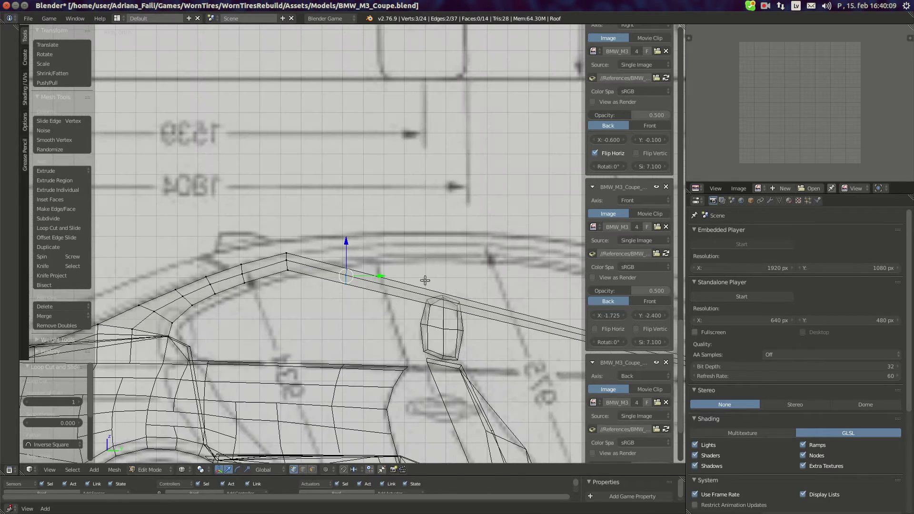
scroll(344, 302, "up", 3)
Raise the new loop's upper vertex by Y 0.016, Z 0.101 and its middle vertex by Y 0.015, Z 0.105 toward the roof curve.
right_click(344, 287)
key("g")
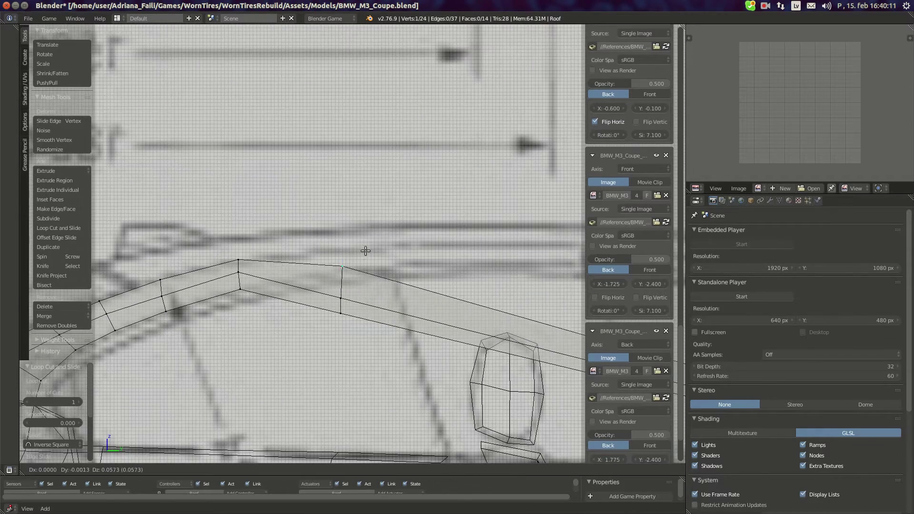
left_click(369, 242)
right_click(349, 288)
key("g")
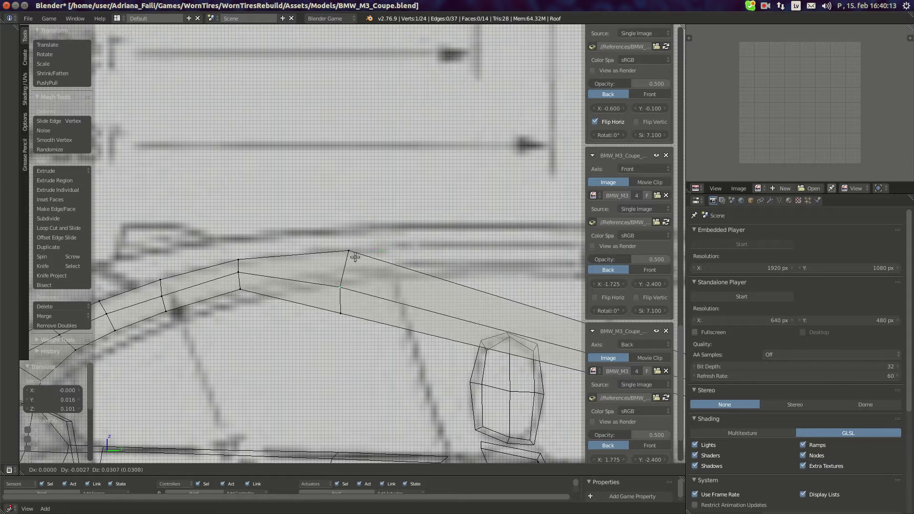
left_click(357, 237)
Nudge the newest loop's middle vertex into place and raise its lower vertex to the blueprint's upper window line.
key("g")
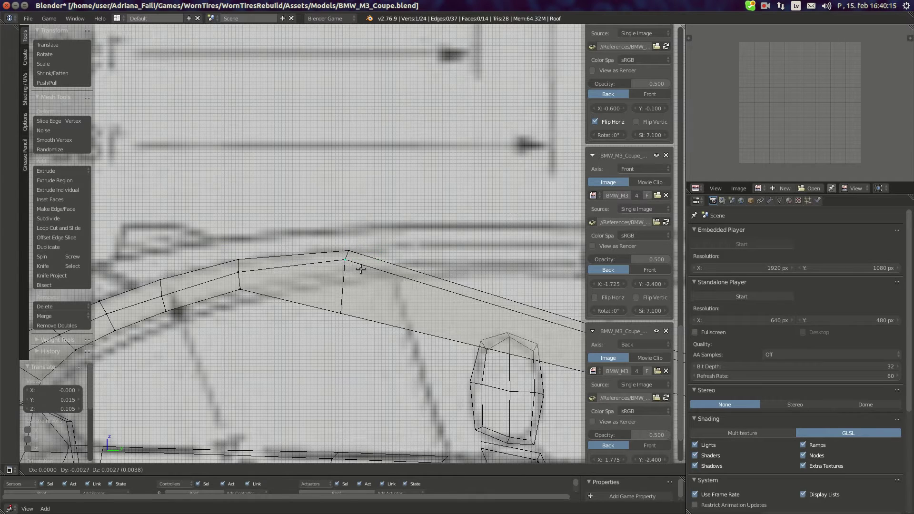
left_click(362, 270)
key("g")
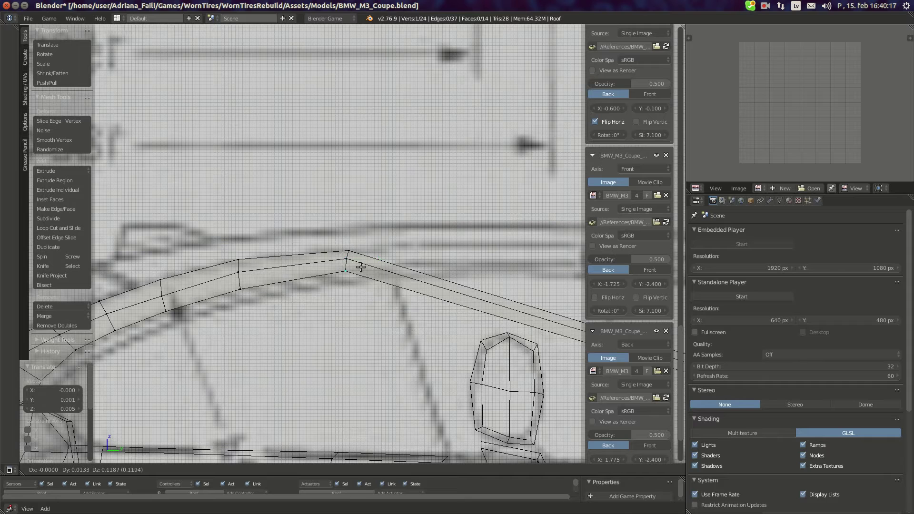
left_click(352, 261)
Move the newest loop's upper vertex by Y -0.005, Z 0.007 and nudge its other vertices to even out the spacing.
key("g")
left_click(349, 258)
key("g")
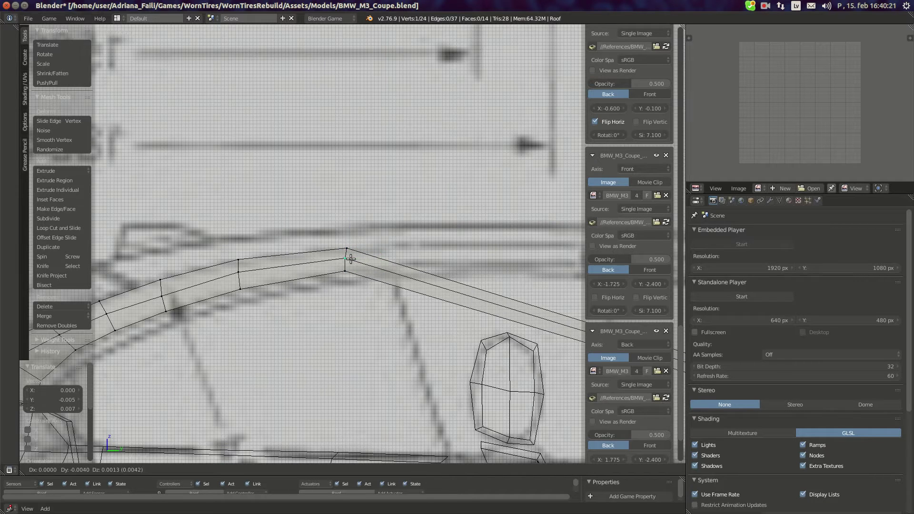
left_click(350, 259)
key("g")
left_click(352, 278)
Line up the newest loop's vertices along Y in side view and finish with a Z adjustment of -0.0009.
key("g")
left_click(357, 258)
key("g")
left_click(358, 262)
key("g")
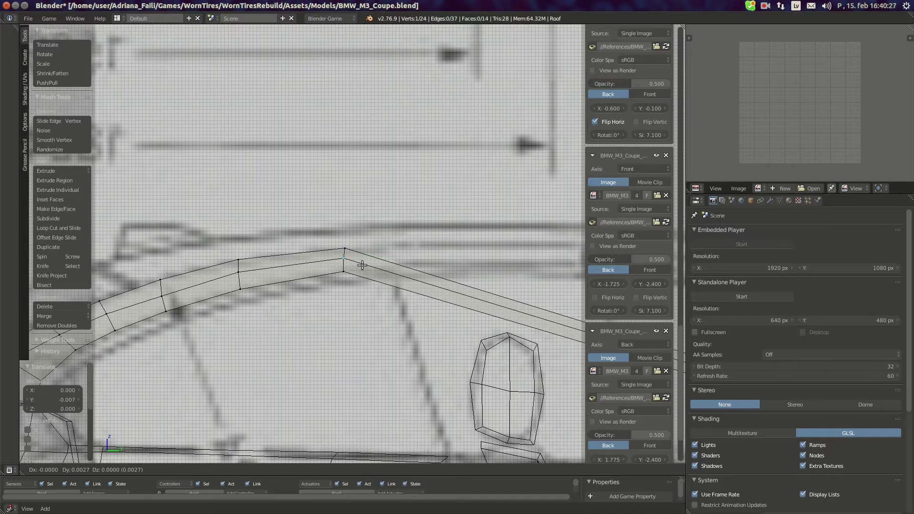
left_click(357, 257)
scroll(353, 265, "up", 2)
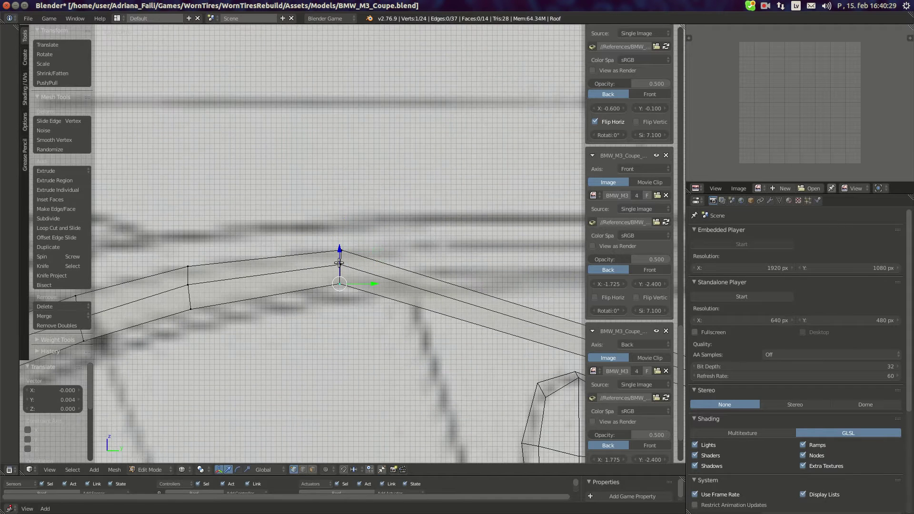
key("g")
key("z")
left_click(338, 263)
Move the newest loop's upper vertex by about X -0.055 onto the blueprint's roof line in top view.
key("KP_7")
key("g")
key("x")
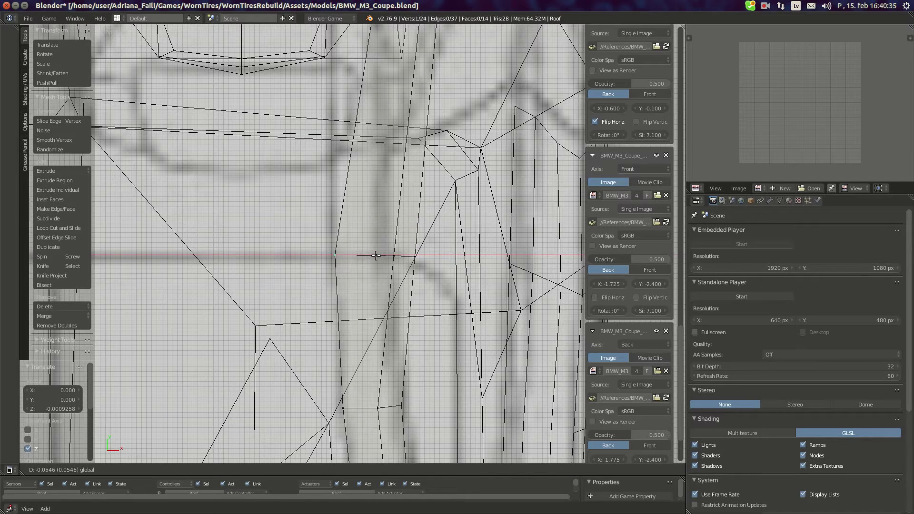
left_click(375, 255)
Move the newest loop's middle vertex by X -0.063 and its lower vertex by X -0.073 to fit the blueprint's window line.
key("g")
key("x")
left_click(385, 257)
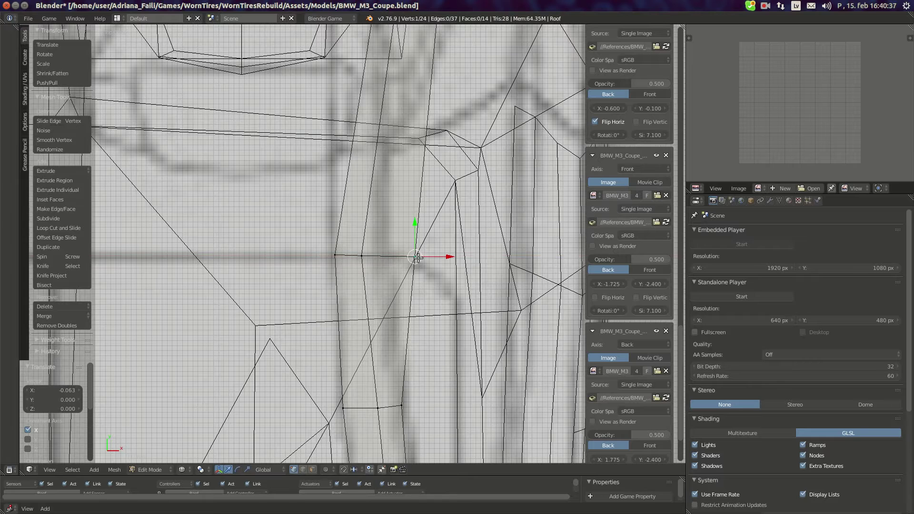
key("g")
key("x")
left_click(401, 259)
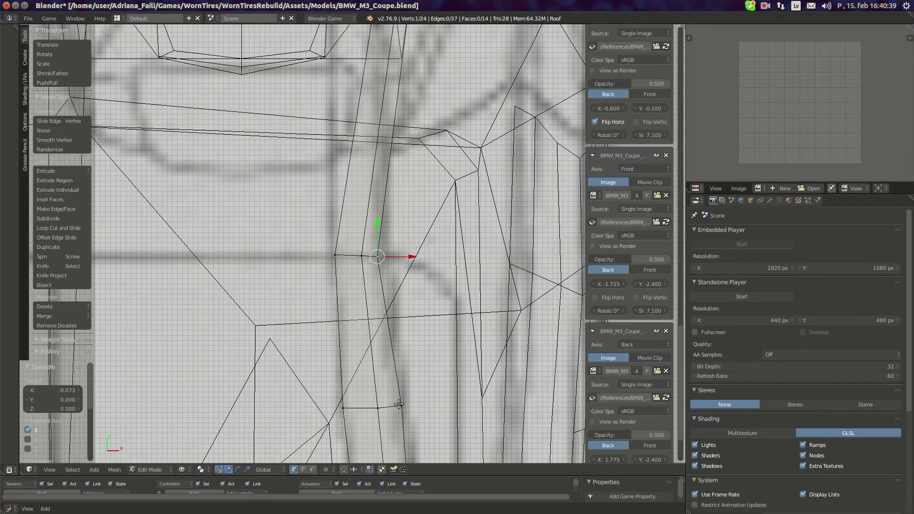
Move the middle vertex of the loop just behind the newest one by X -0.013 and its outer vertex by X -0.015.
right_click(400, 404)
right_click(371, 411)
key("g")
key("x")
left_click(407, 402)
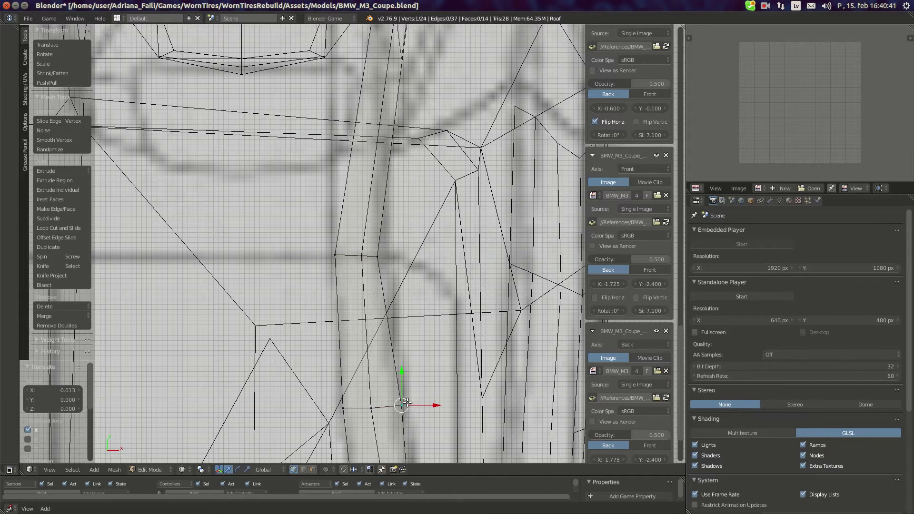
key("g")
key("x")
left_click(391, 331)
Nudge the newest loop's outer vertex by X 0.007 and middle vertex by X -0.006, and adjust a rear loop's middle vertex along X.
right_click(382, 260)
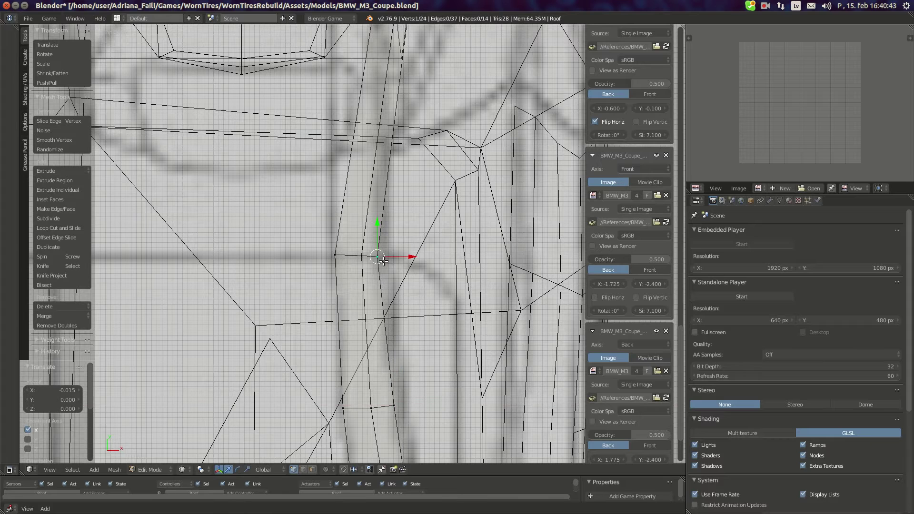
left_click_drag(391, 255, 396, 257)
scroll(404, 310, "down", 4)
middle_click_drag(396, 271, 392, 210, "shift")
right_click(366, 315)
scroll(366, 316, "up", 1)
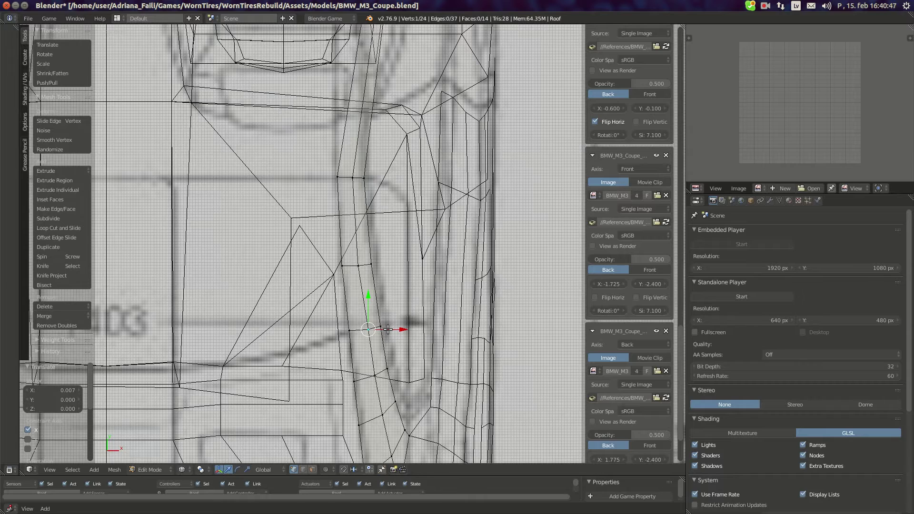
left_click_drag(388, 329, 385, 323)
right_click(354, 178)
left_click_drag(358, 177, 354, 177)
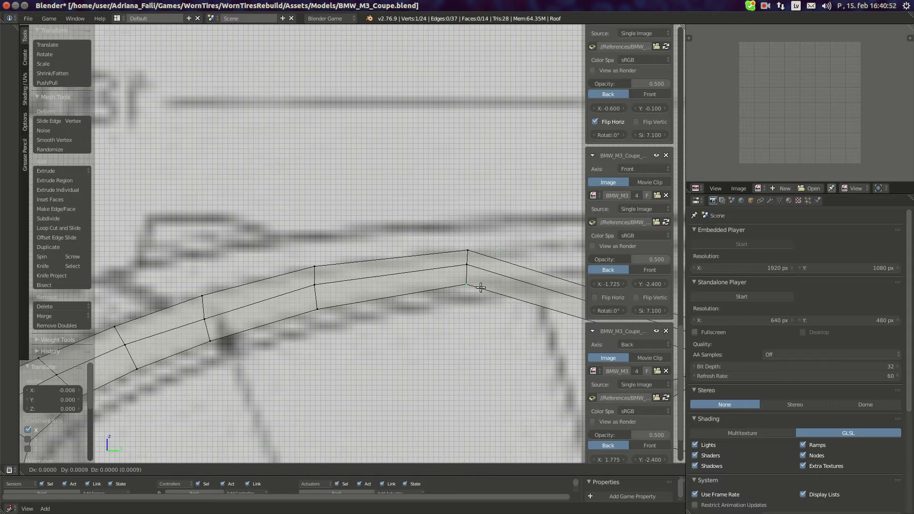
In side view, move the newest loop's lower vertex by Y 0.006, Z 0.002 and its middle vertex by Y 0.0009.
left_click(480, 287)
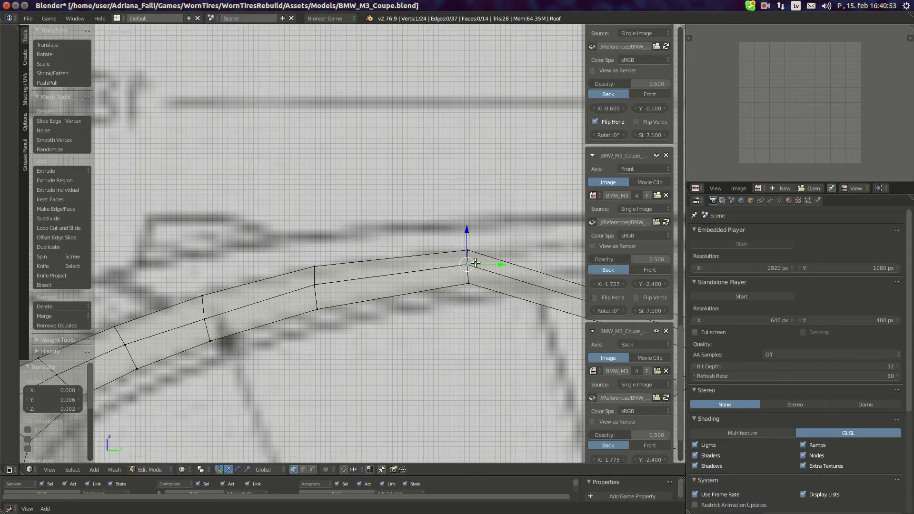
scroll(492, 300, "down", 1)
scroll(478, 305, "down", 1)
middle_click_drag(460, 305, 329, 247, "shift")
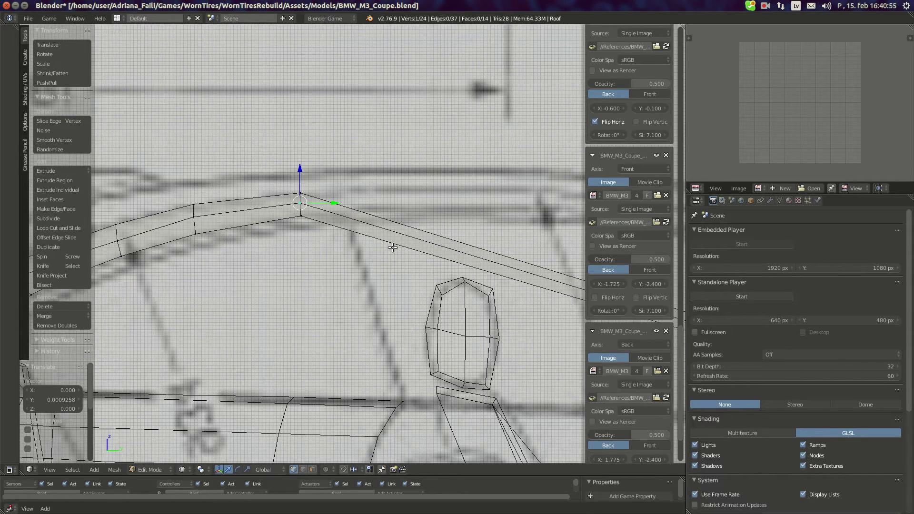
scroll(386, 247, "down", 1)
key("a")
scroll(483, 245, "up", 1)
key("ctrl+r")
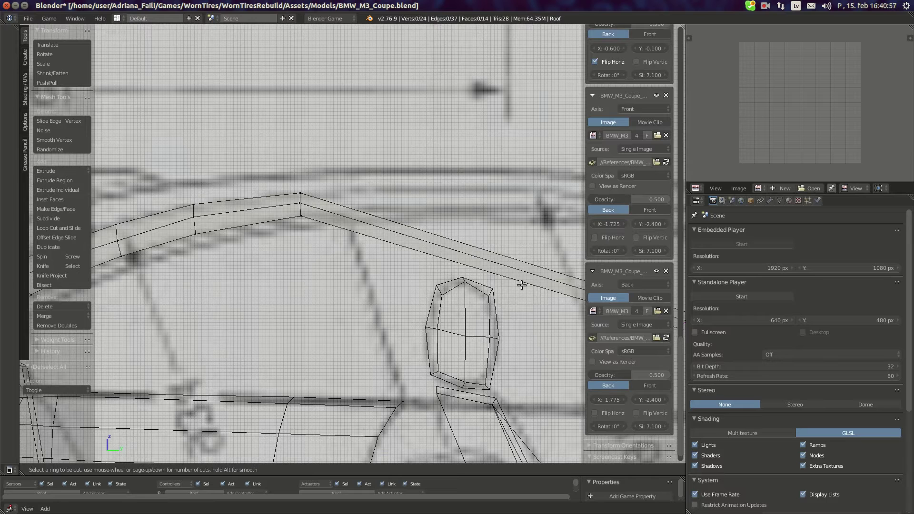
key("Escape")
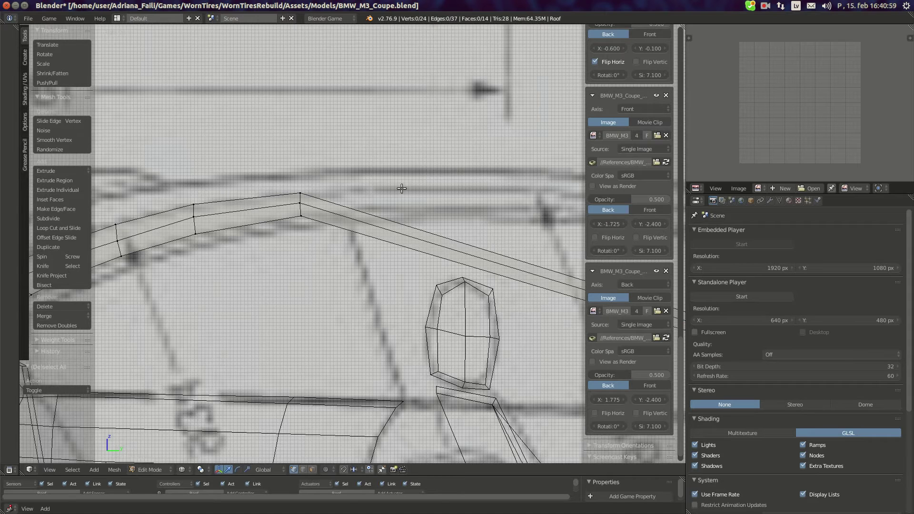
Add a single loop cut across the long front strip and slide it close to the roof's bend.
scroll(504, 223, "down", 5)
key("ctrl+r")
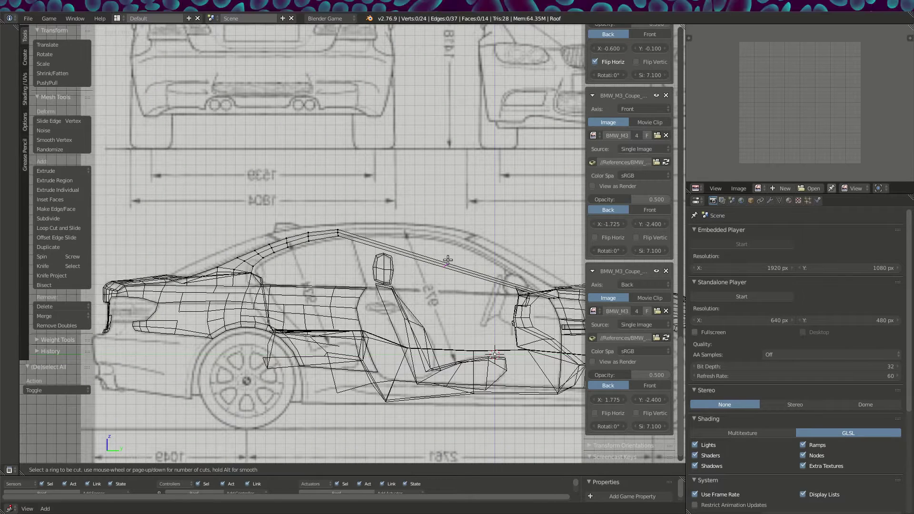
left_click(447, 261)
left_click(354, 241)
scroll(352, 244, "up", 5)
scroll(371, 254, "up", 5)
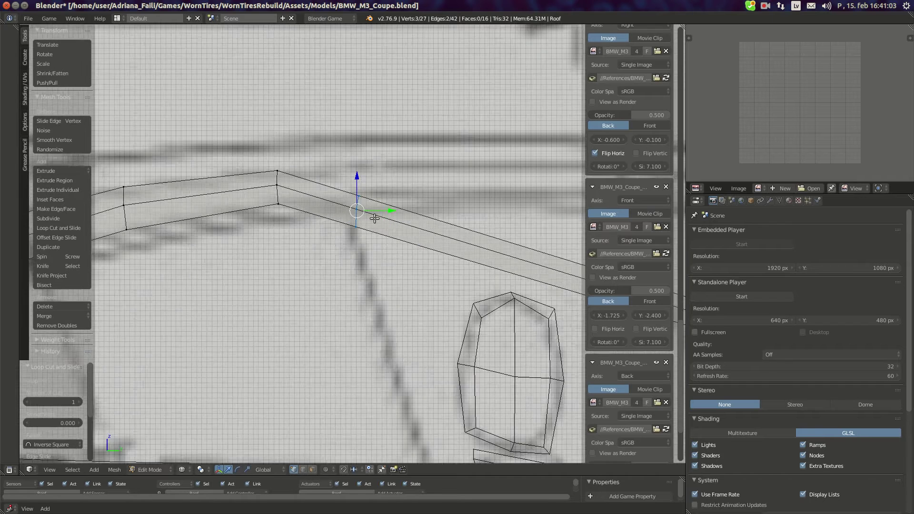
Raise the new loop onto the blueprint's roof line by Z 0.057, shifting its upper, middle and lower vertices by Y -0.030, -0.026 and -0.020.
right_click(405, 219)
key("g")
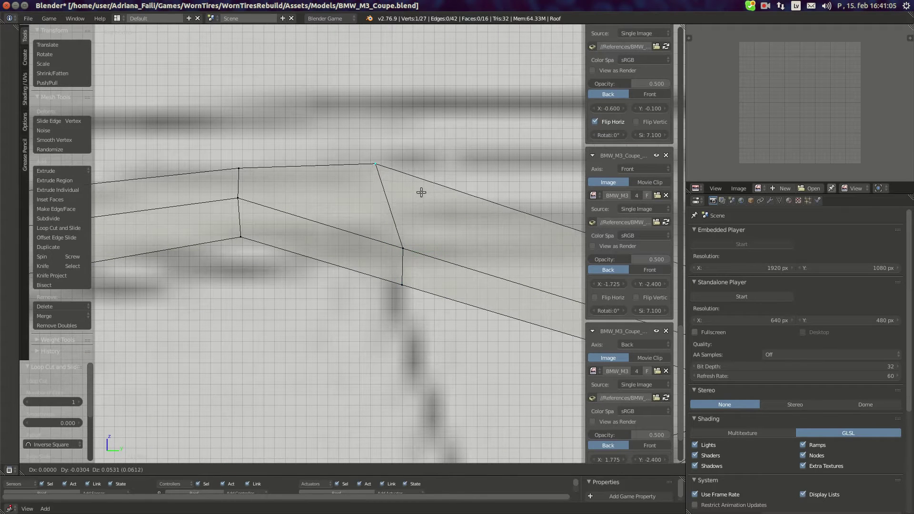
left_click(421, 200)
key("g")
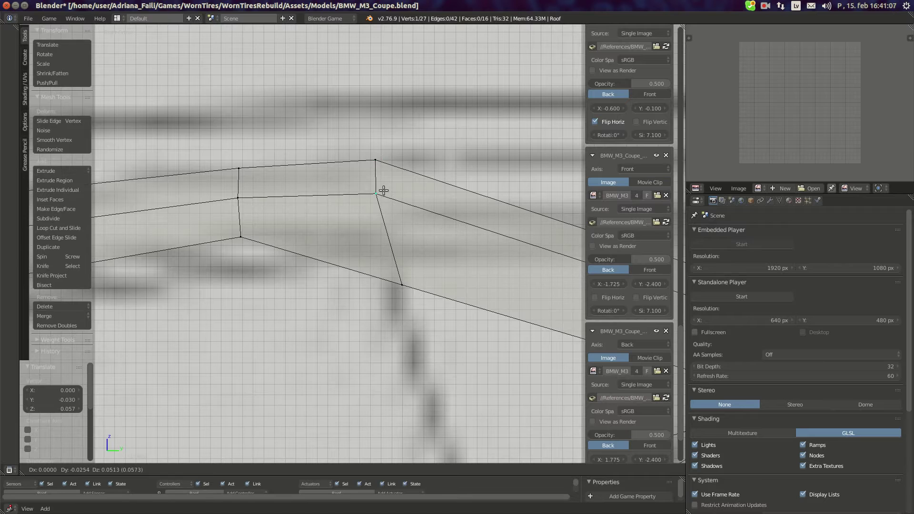
left_click(382, 179)
right_click(410, 274)
key("g")
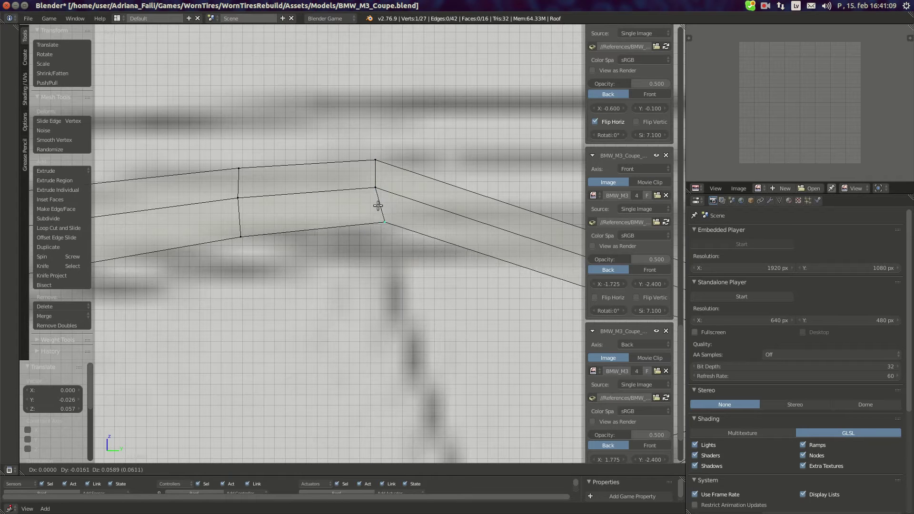
left_click(390, 209)
Nudge the new loop's middle vertex by Y 0.002, Z -0.0009 and its upper vertex by Y 0.0009, Z 0.004.
right_click(381, 187)
key("g")
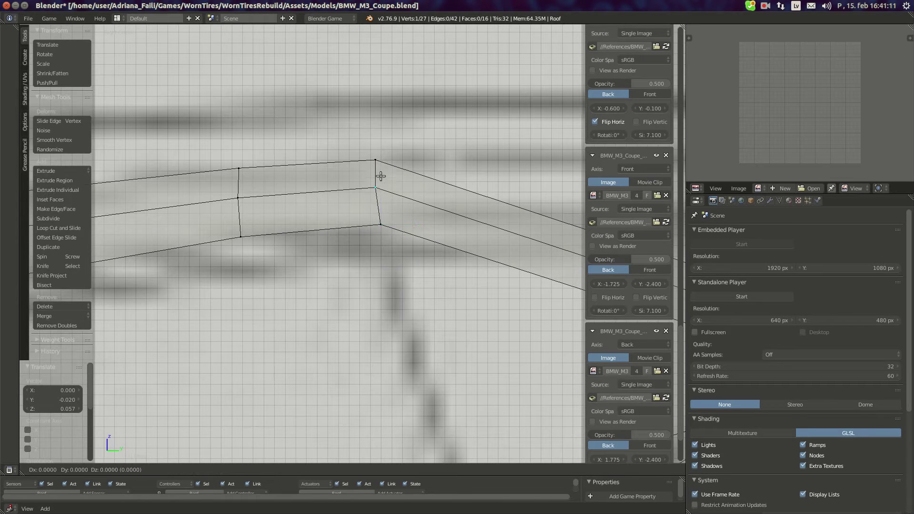
left_click(384, 178)
right_click(379, 159)
key("g")
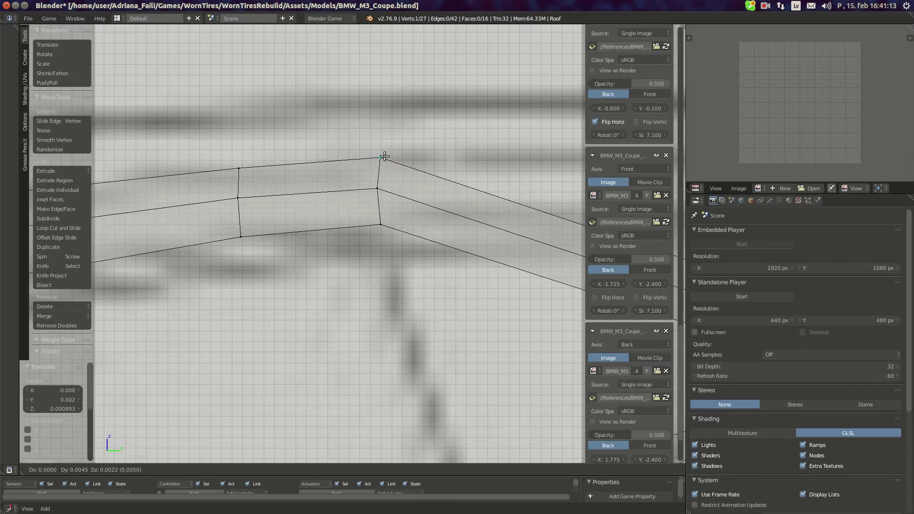
left_click(382, 155)
In top view, move the new loop's inner vertex by X -0.026 and its outer vertex by X -0.023 to follow the blueprint's roof edge.
scroll(386, 247, "down", 5)
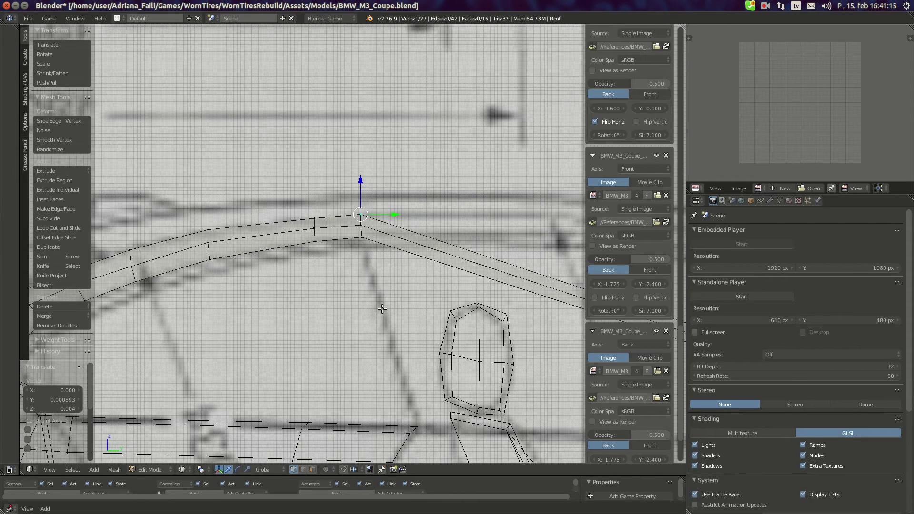
scroll(382, 309, "down", 1)
key("KP_7")
scroll(361, 229, "up", 3)
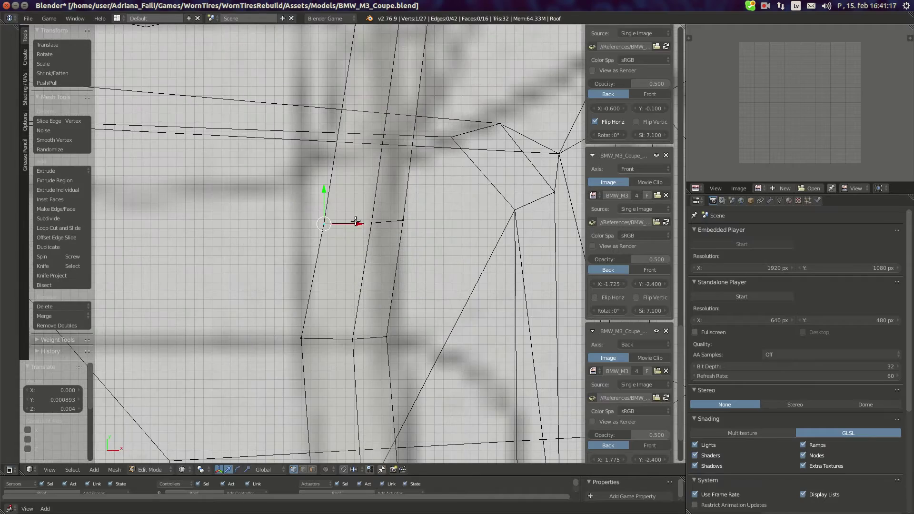
key("g")
key("x")
left_click(321, 223)
scroll(342, 222, "down", 4)
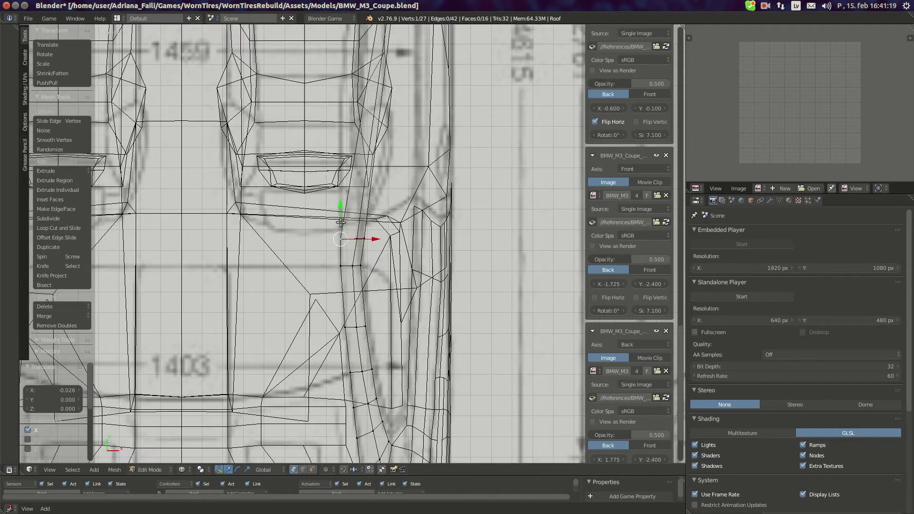
scroll(342, 222, "down", 3)
scroll(361, 221, "up", 7)
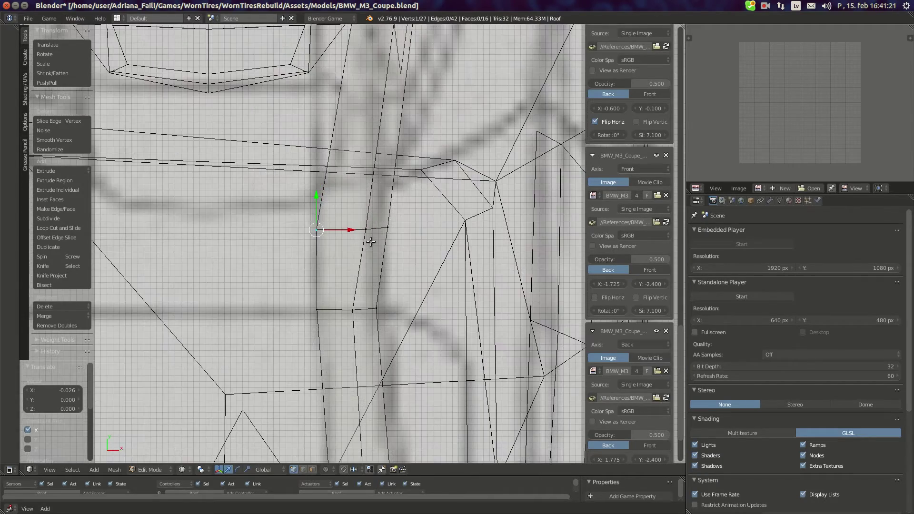
left_click_drag(359, 237, 377, 234)
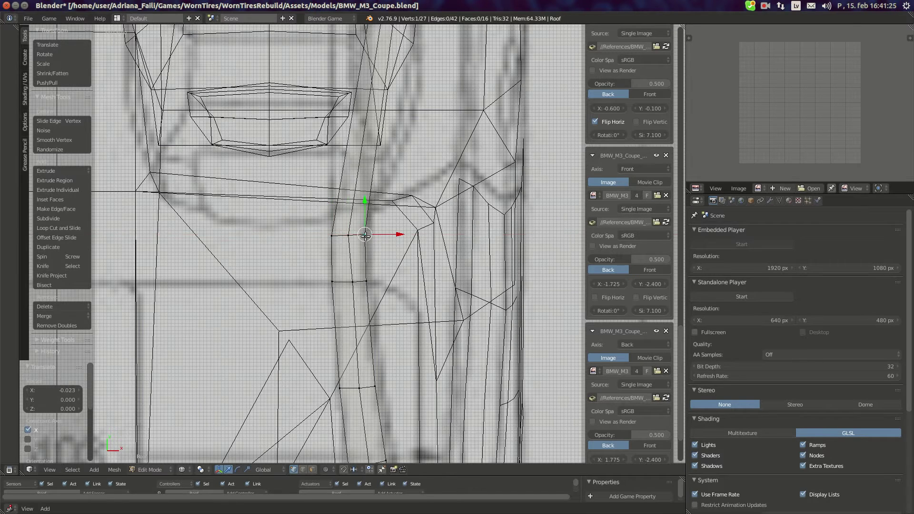
Nudge the new loop's outer vertex by X 0.003 and fine-tune the neighbouring rear loop along X, moving its middle vertex by 0.001.
left_click_drag(381, 234, 382, 234)
right_click(372, 279)
key("g")
key("x")
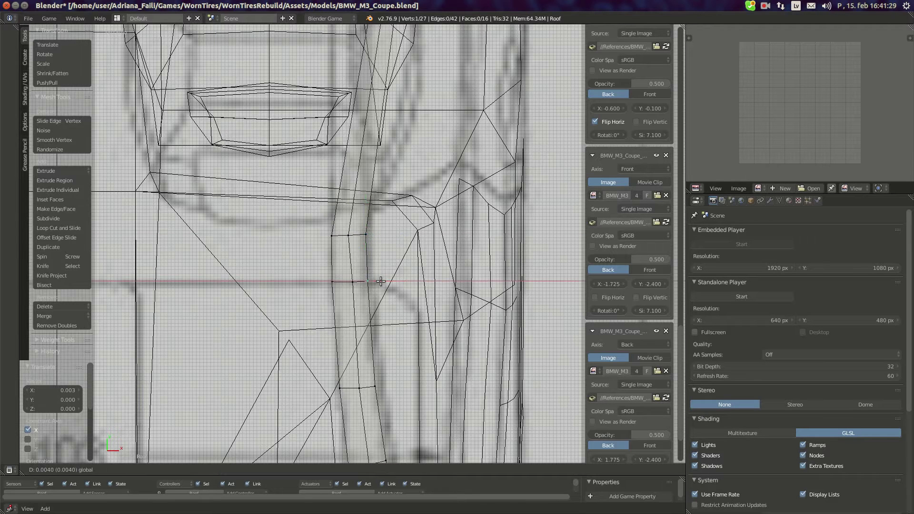
left_click(354, 279)
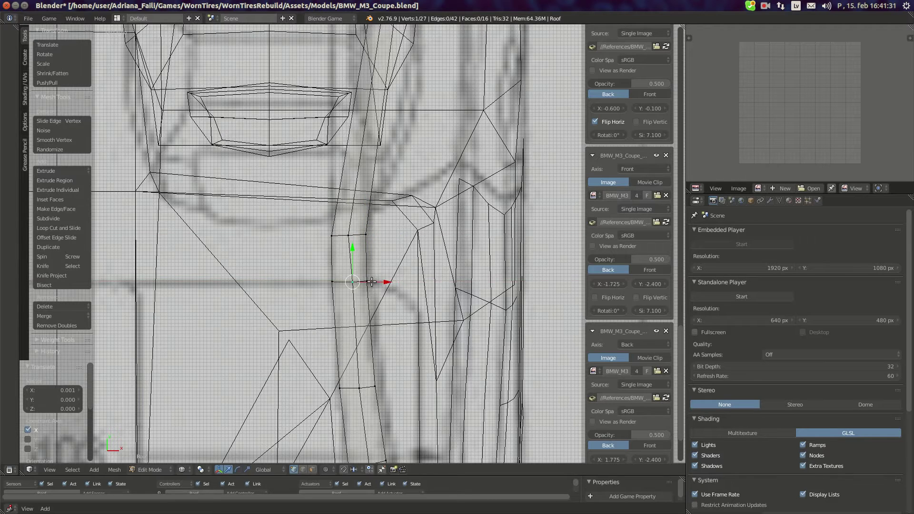
Fine-tune the newest loop's vertices with X shifts of -0.004 and -0.003, and return to the side view.
right_click(369, 234)
key("g")
key("x")
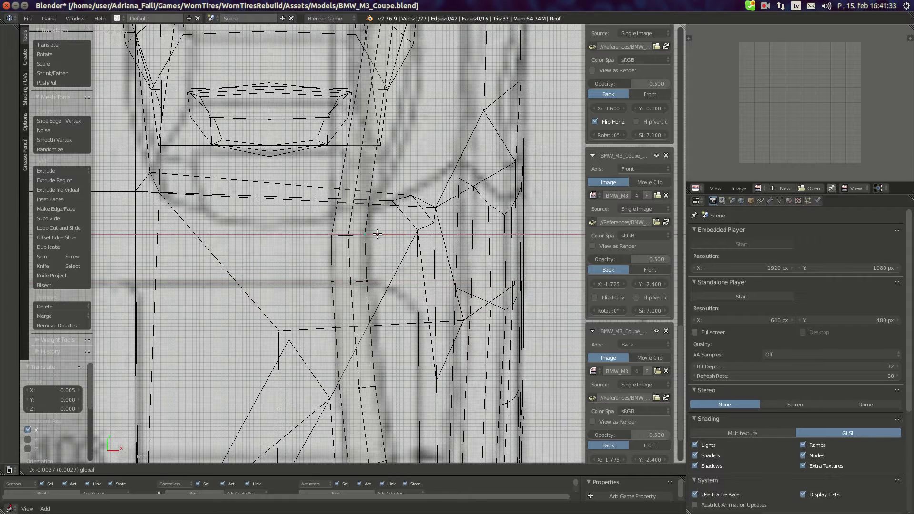
left_click(360, 238)
right_click(348, 235)
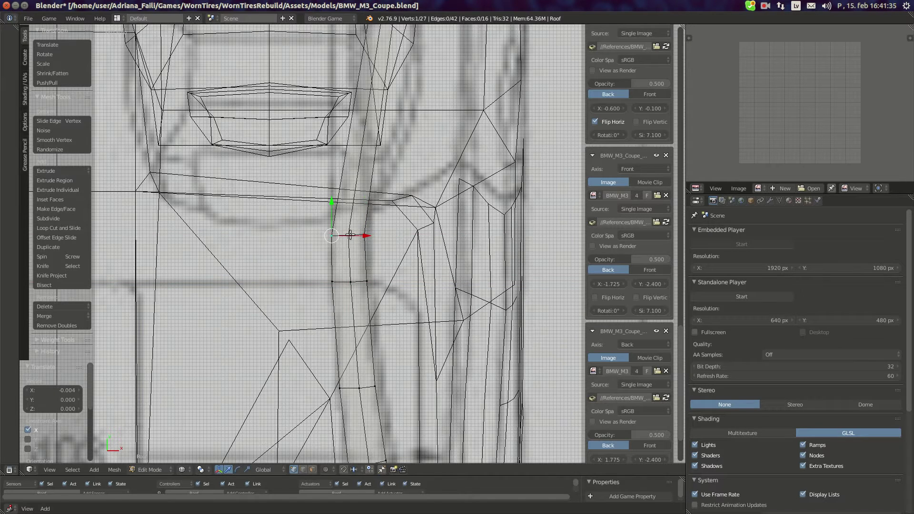
key("g")
key("x")
left_click(351, 233)
key("KP_3")
middle_click_drag(489, 237, 350, 200, "shift")
scroll(403, 226, "down", 2)
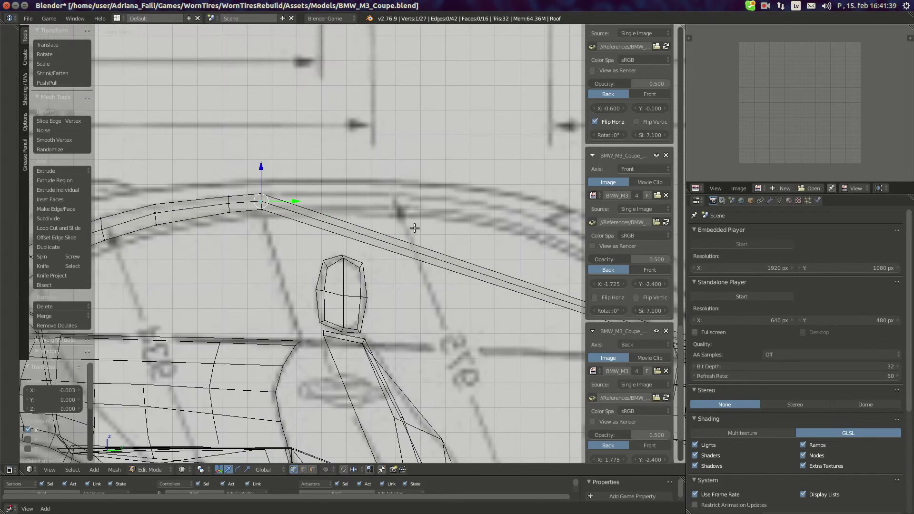
scroll(414, 228, "down", 4)
key("a")
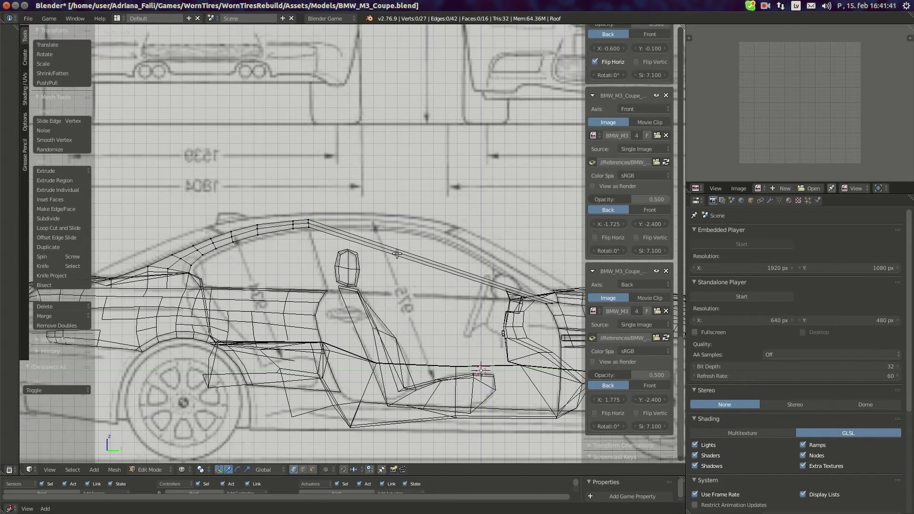
key("ctrl+r")
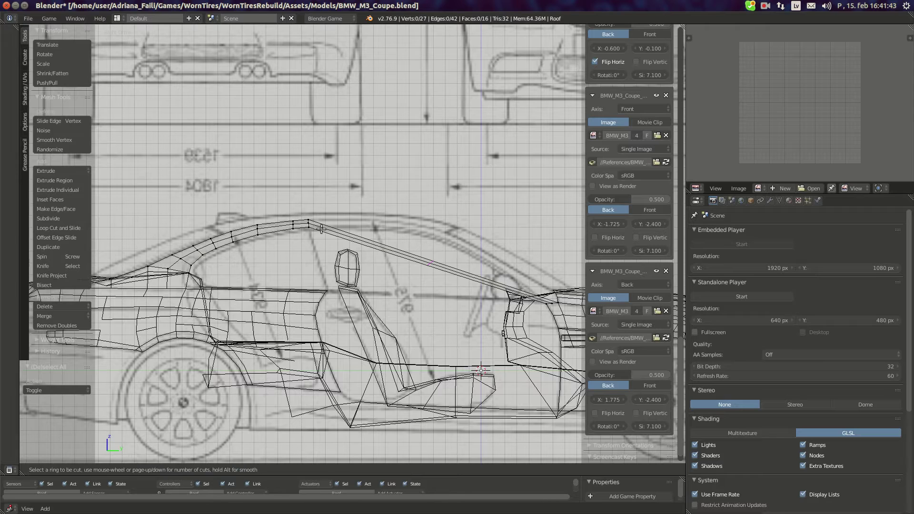
key("Escape")
Raise the upper vertex of the loop just behind the newest one by Z 0.003.
scroll(306, 245, "up", 5)
middle_click_drag(196, 186, 357, 218, "shift")
scroll(357, 218, "up", 5)
right_click(399, 193)
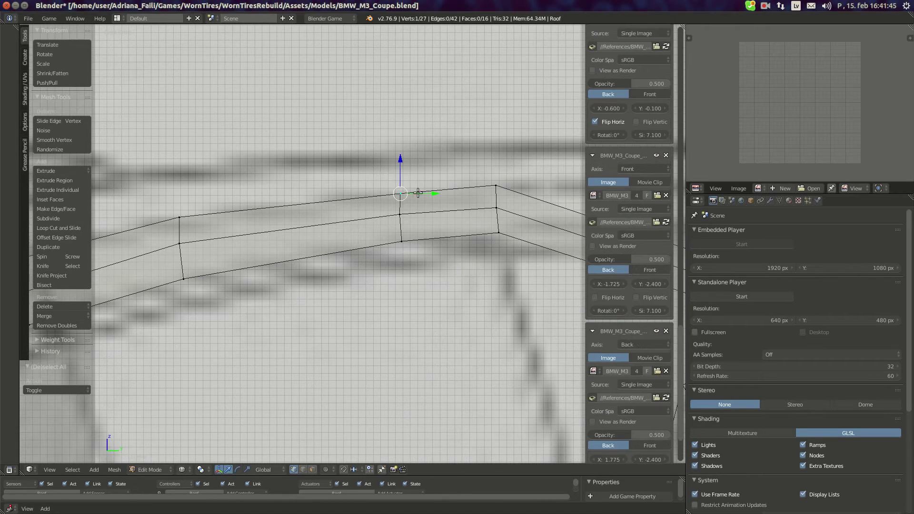
left_click_drag(399, 172, 400, 170)
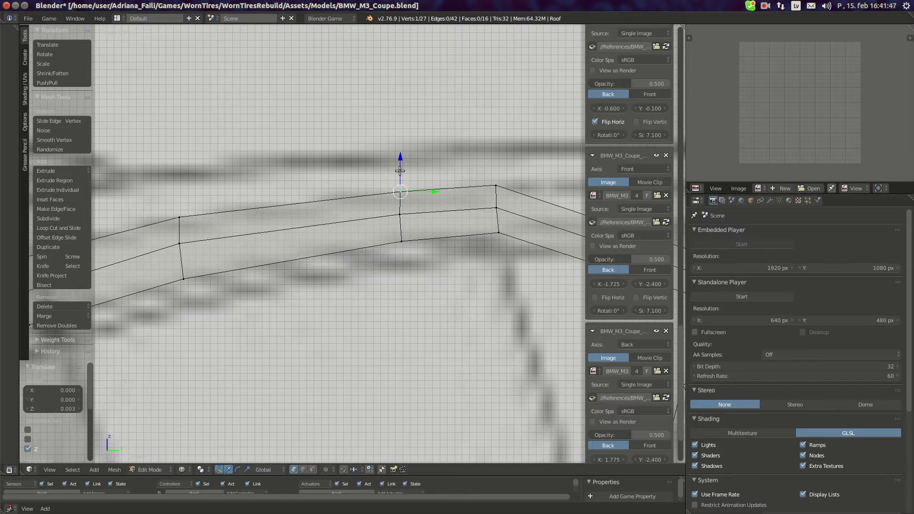
right_click(401, 215)
key("g")
key("y")
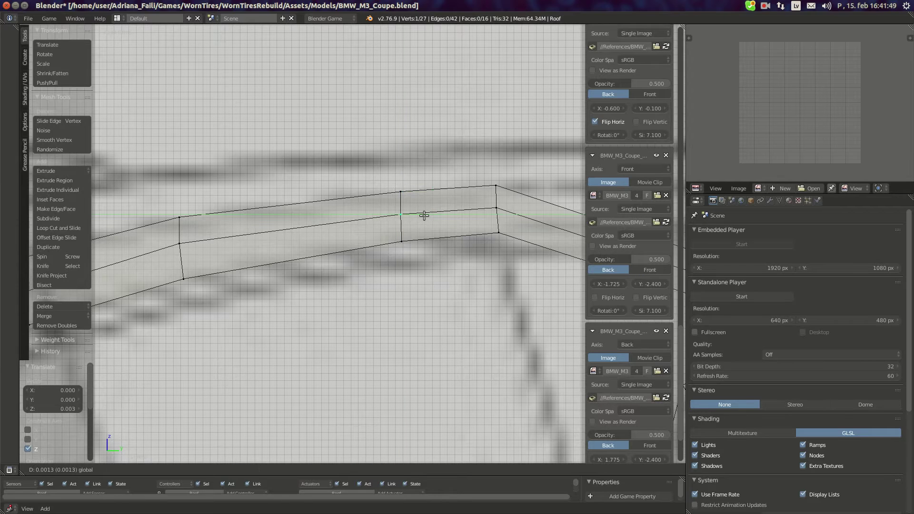
key("Escape")
Adjust the front loop's lower vertex along Z and add another loop cut on the front strip, slid back toward the roof's bend.
scroll(333, 219, "down", 8)
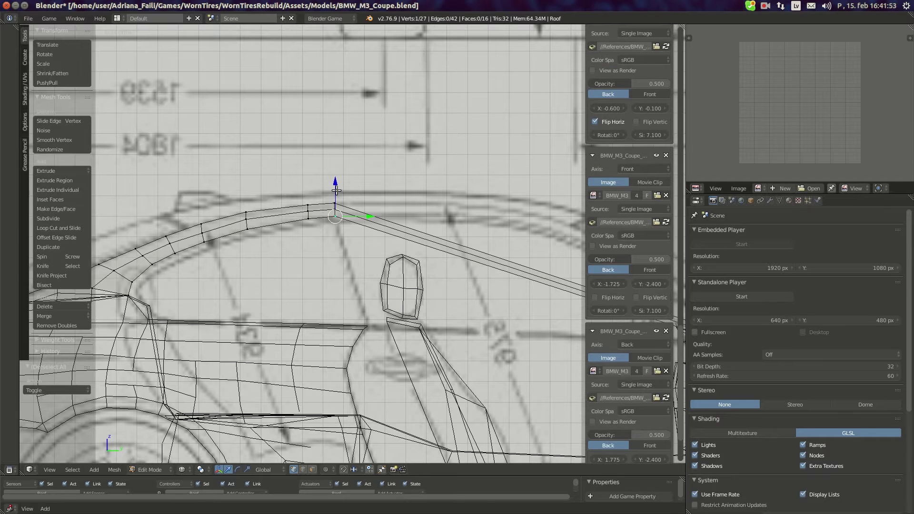
left_click_drag(336, 190, 337, 192)
key("a")
key("ctrl+r")
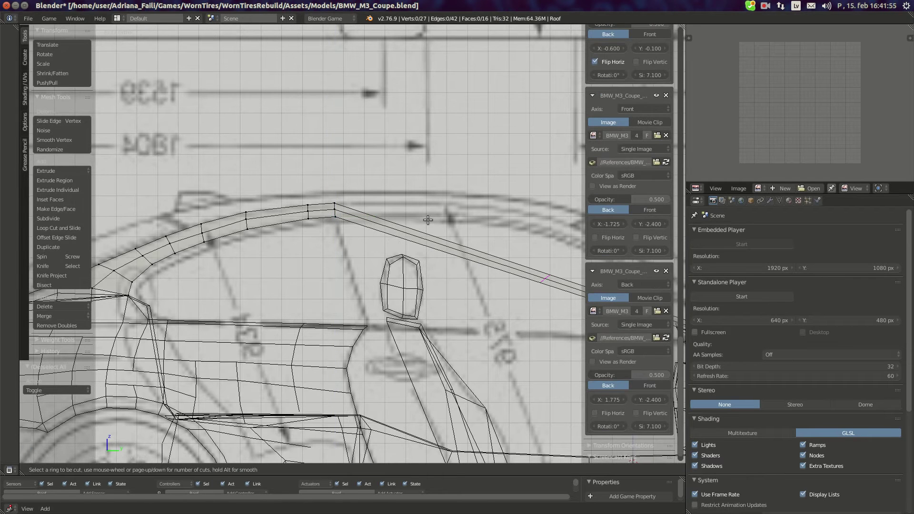
left_click(546, 248)
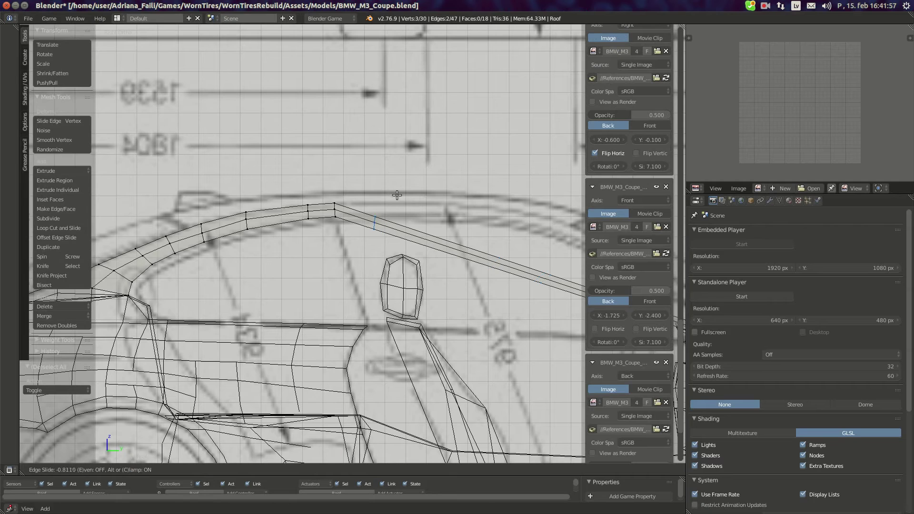
left_click(408, 200)
Move the newest loop's upper vertex by Y 0.017, Z 0.123 onto the blueprint's roof line.
scroll(409, 200, "up", 5)
middle_click_drag(477, 232, 350, 268, "shift")
scroll(353, 252, "up", 2)
right_click(381, 236)
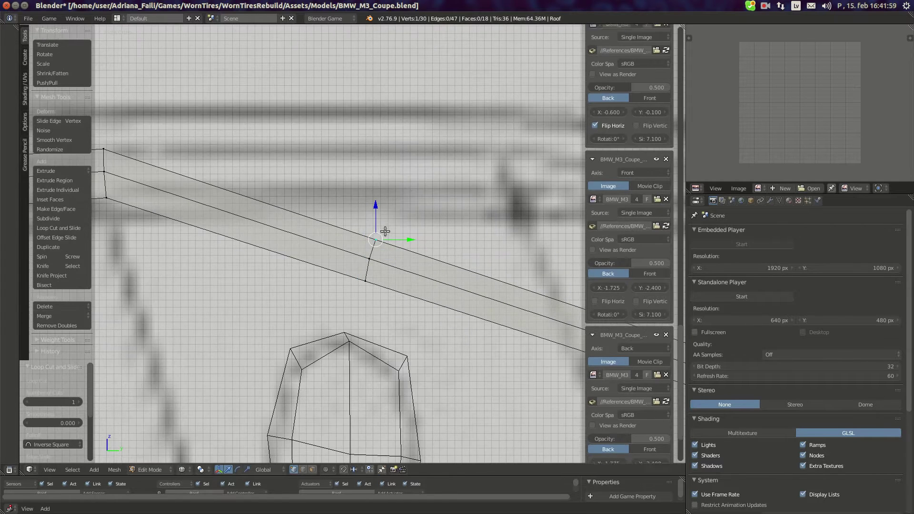
key("g")
key("Return")
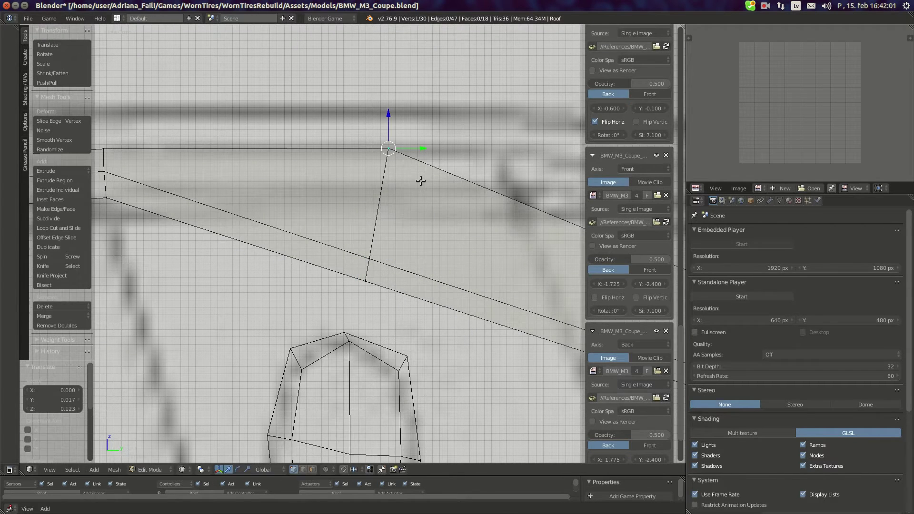
Move the newest loop's middle vertex by Y 0.022, Z 0.118 and its lower vertex by Y 0.024, Z 0.115 onto the blueprint's roof strip.
right_click(381, 247)
key("g")
left_click(399, 159)
right_click(373, 267)
key("g")
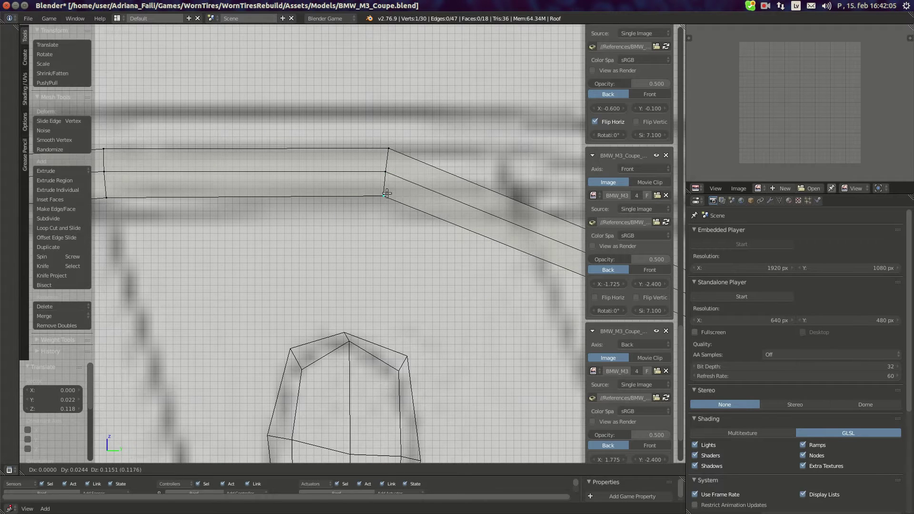
left_click(385, 195)
scroll(341, 220, "down", 2)
scroll(359, 267, "up", 4)
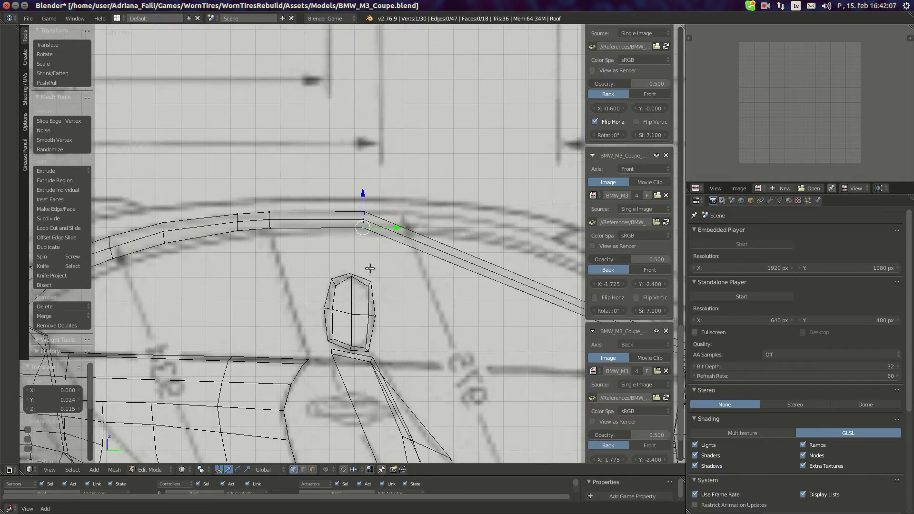
Fine-tune the loop's lower vertex by Y 0.004, Z 0.001, its middle vertex by Y 0.003, Z 0.003 and its upper vertex by Z 0.002.
key("g")
left_click(393, 211)
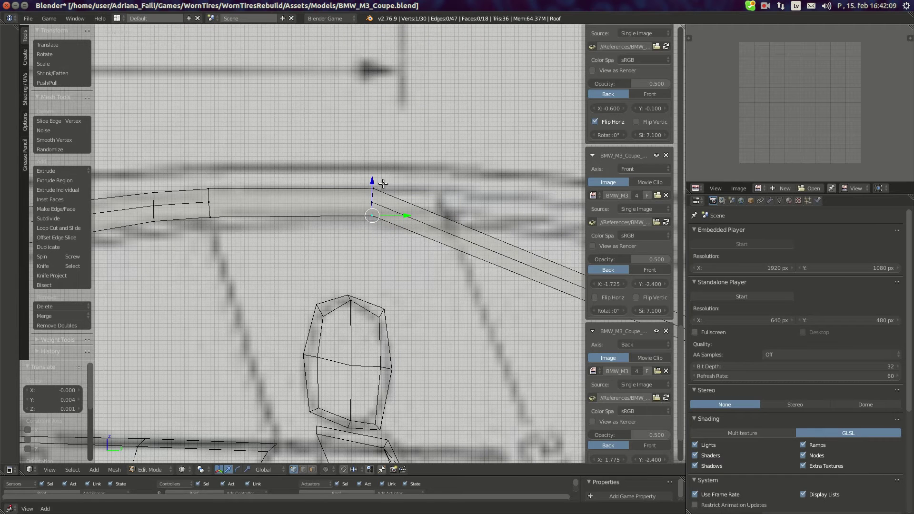
right_click(382, 189)
key("g")
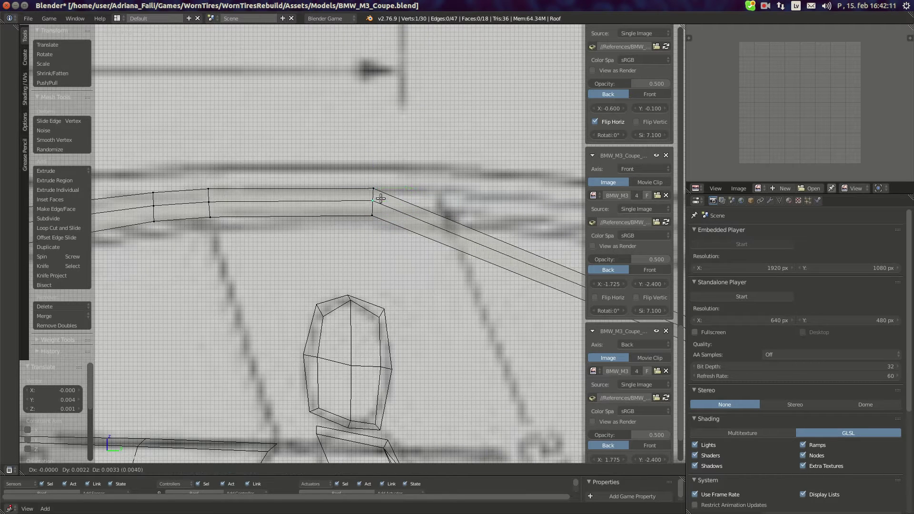
left_click(381, 197)
key("g")
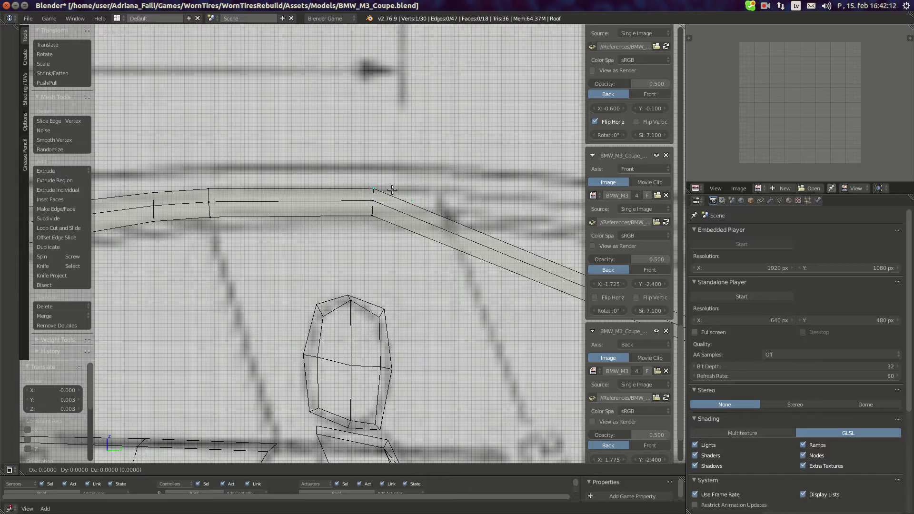
left_click(325, 187)
In the top view, shift the newest loop's upper vertex by X -0.059 onto the blueprint's inner roof line.
scroll(270, 185, "down", 5)
scroll(367, 220, "up", 4)
key("KP_7")
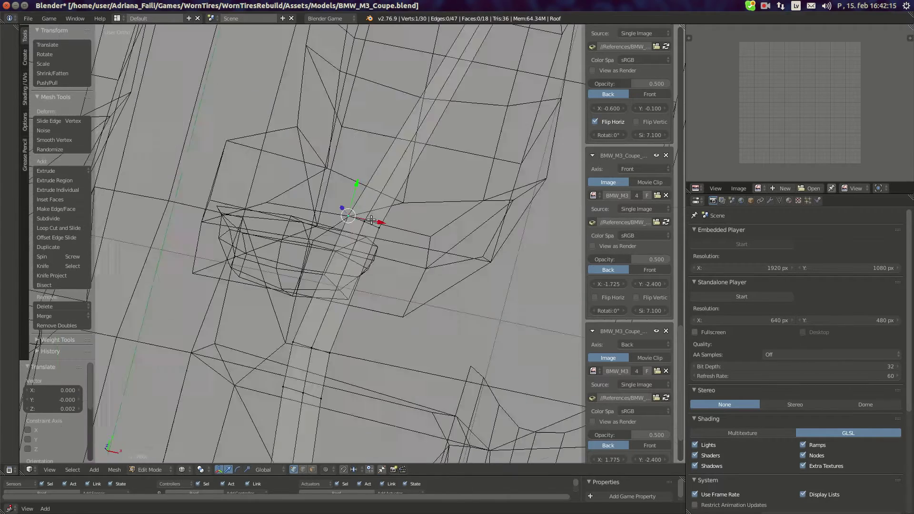
scroll(375, 222, "up", 4)
left_click_drag(371, 191, 311, 187)
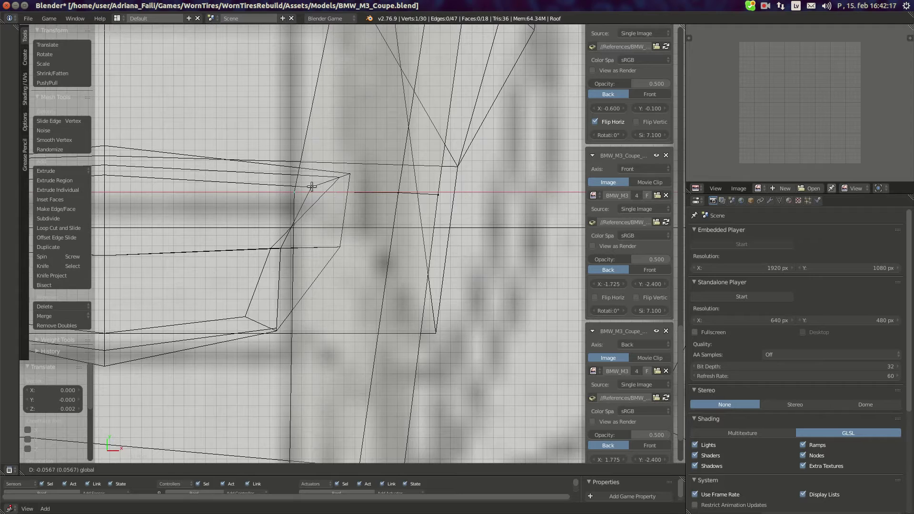
left_click(310, 187)
scroll(352, 217, "down", 2)
scroll(359, 215, "up", 2)
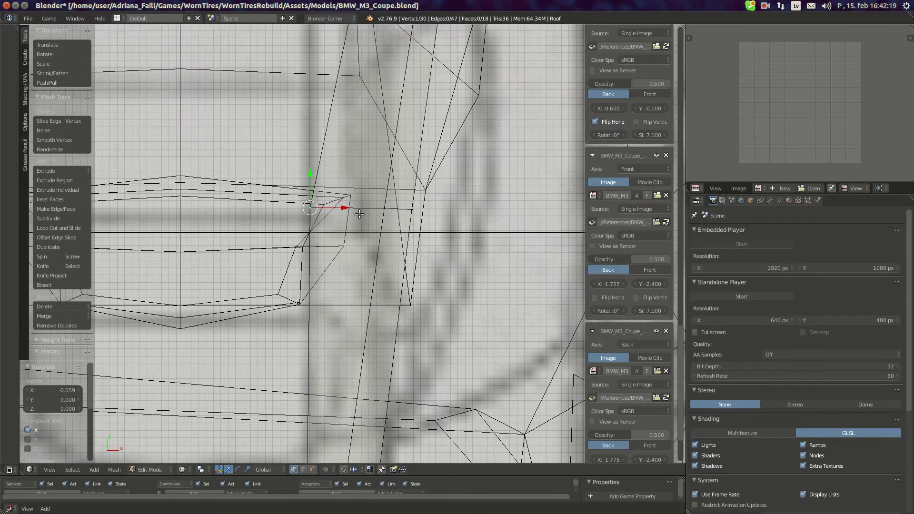
Shift the loop's middle vertex by X -0.052 and its lower, outermost vertex by X -0.044 to follow the blueprint's roof edge.
right_click(385, 208)
left_click_drag(409, 208, 372, 205)
scroll(387, 215, "down", 1)
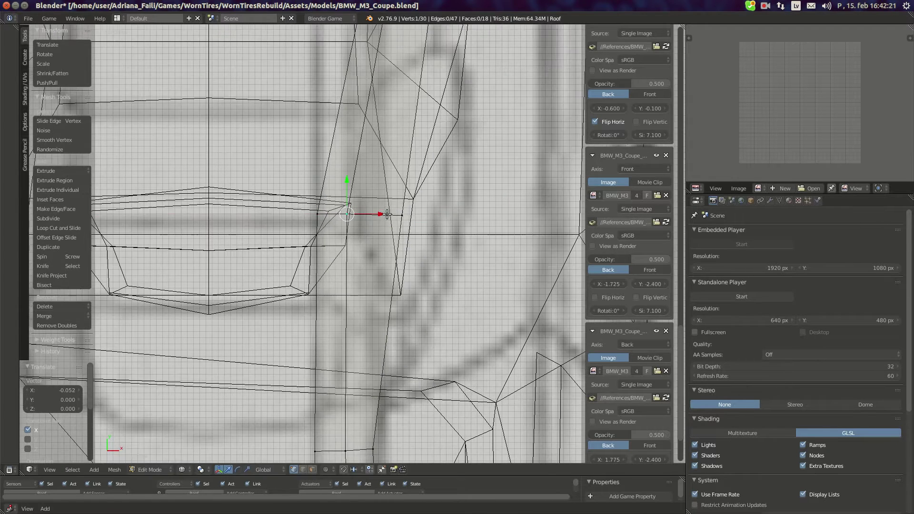
scroll(417, 209, "down", 1)
right_click(395, 216)
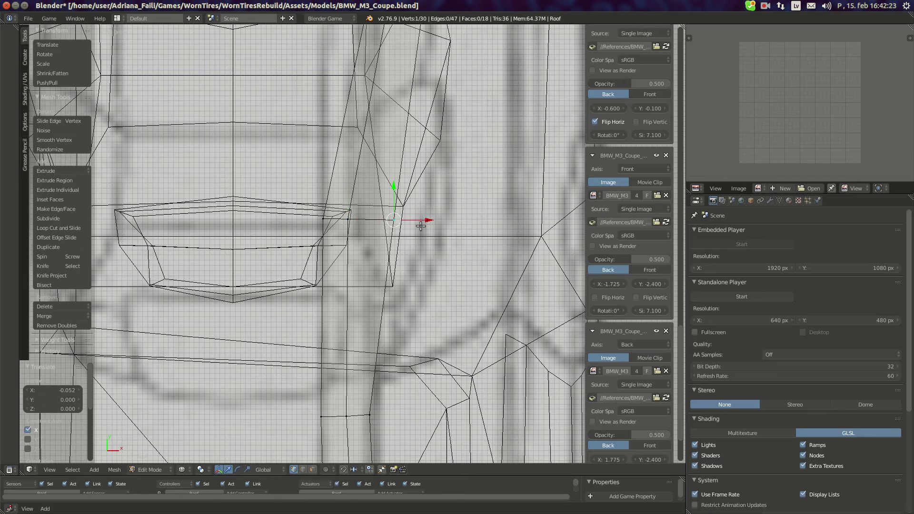
scroll(420, 226, "down", 2)
scroll(413, 231, "up", 2)
key("g")
key("x")
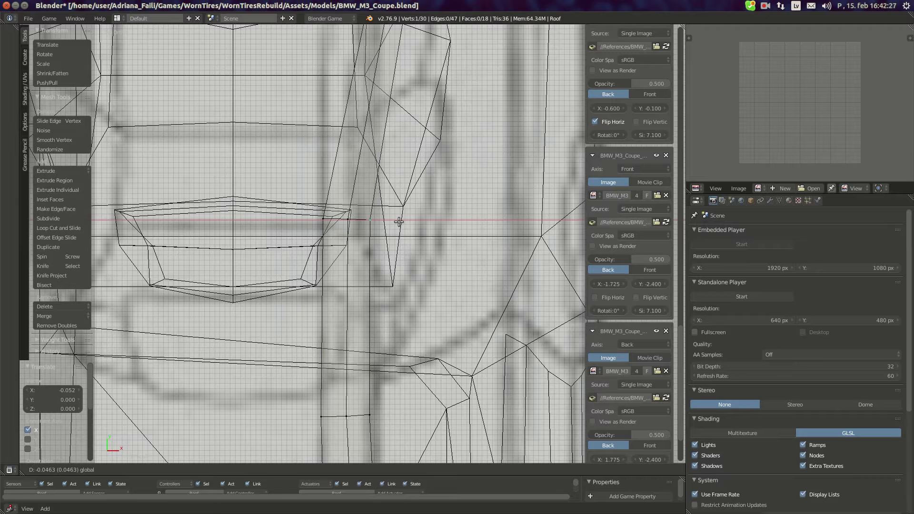
left_click(392, 220)
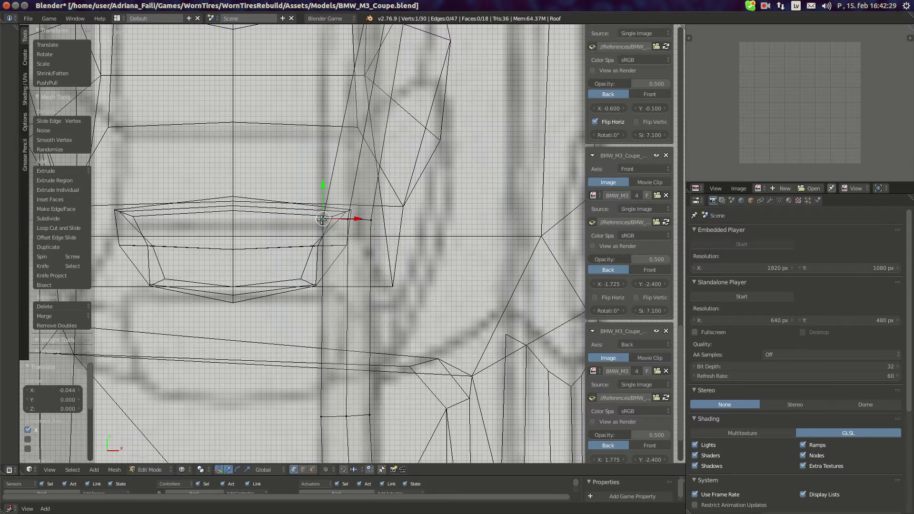
Fine-tune the loop's upper vertex by X -0.005 and its middle vertex by X -0.004, and return to the side view.
left_click_drag(352, 216, 350, 216)
right_click(353, 216)
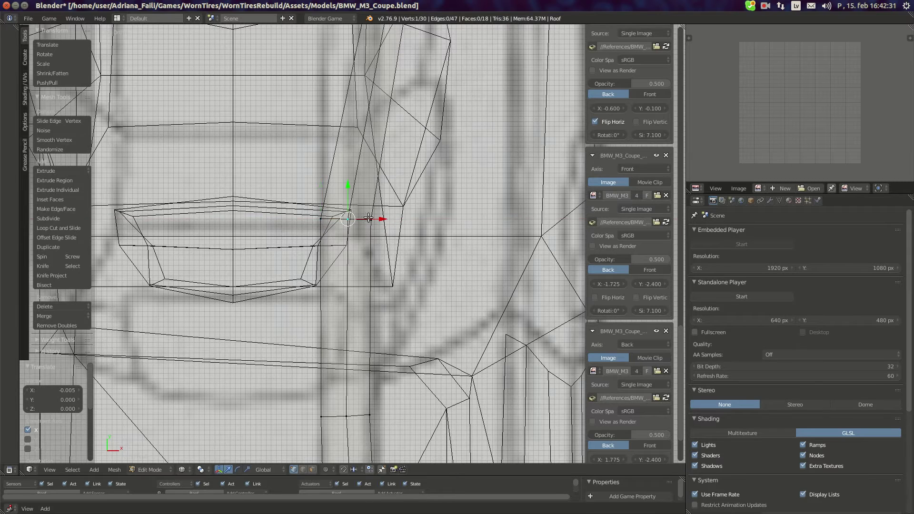
key("g")
key("x")
left_click(369, 217)
key("KP_3")
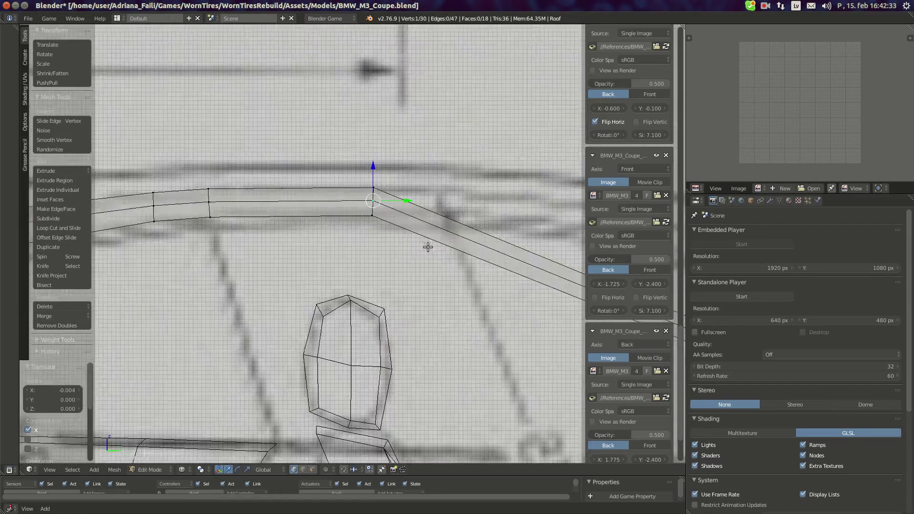
Add another loop cut across the sloping front strip and slide it back toward the roof's bend.
scroll(428, 247, "down", 4)
middle_click_drag(397, 285, 335, 288, "shift")
scroll(334, 287, "up", 1)
scroll(403, 293, "down", 1)
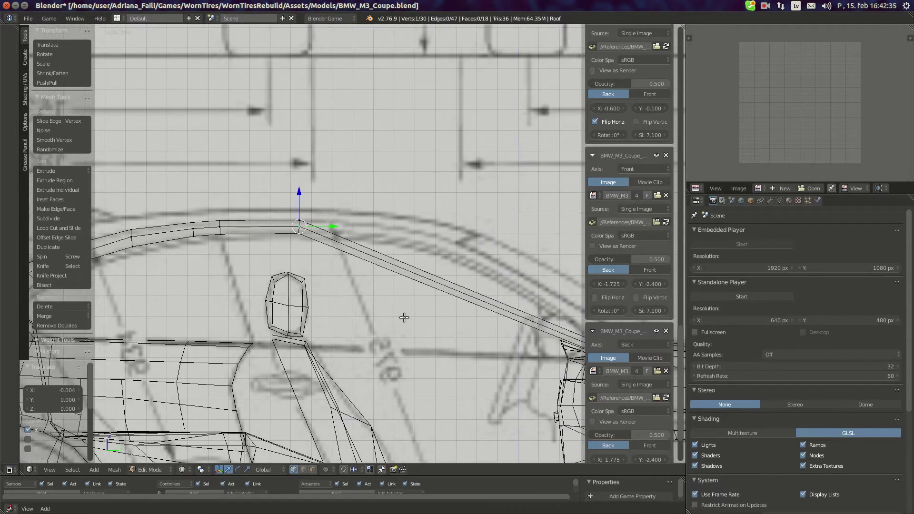
scroll(404, 318, "down", 5)
scroll(389, 314, "up", 6)
key("a")
key("ctrl+r")
left_click(440, 269)
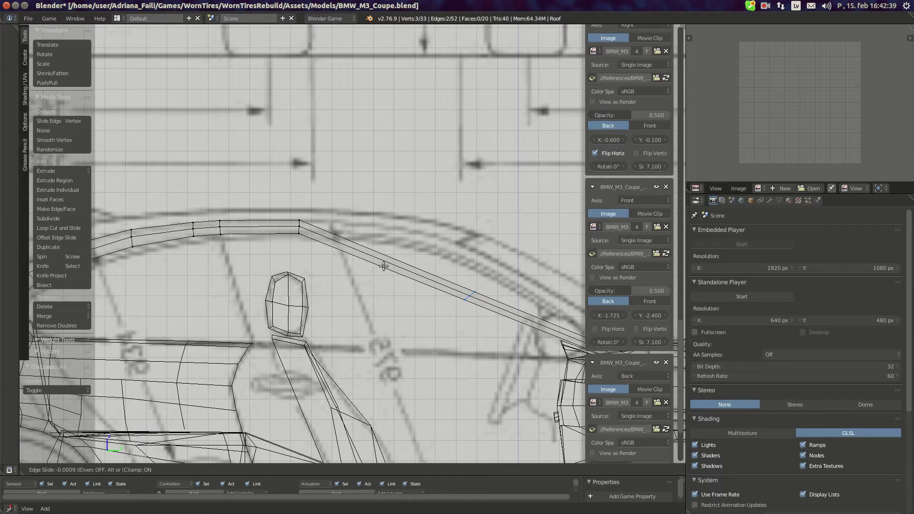
left_click(314, 238)
Move the new loop's upper vertex by Y 0.014, Z 0.086 onto the blueprint's roof line.
scroll(354, 245, "up", 7)
right_click(357, 240)
key("g")
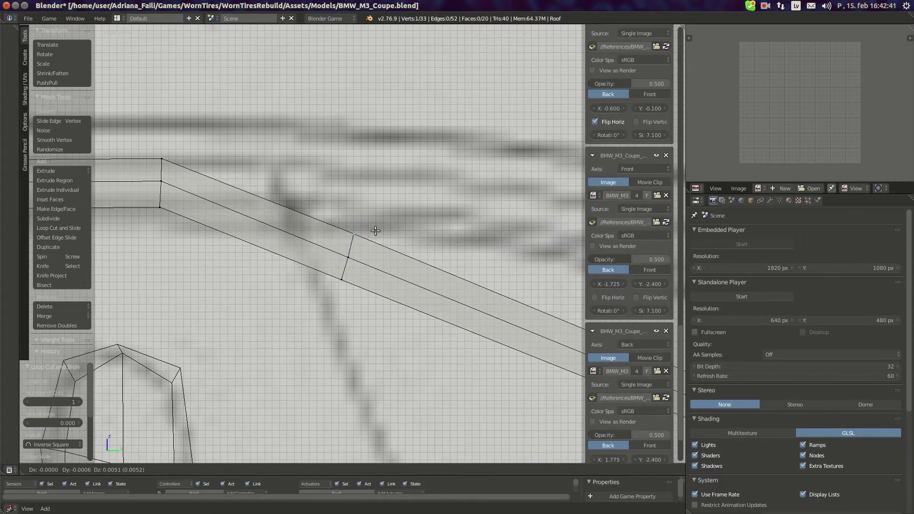
left_click(379, 194)
Move the new loop's middle vertex by Y 0.017, Z 0.087 and its lower vertex by Y 0.020, Z 0.093 to narrow the strip.
right_click(348, 256)
key("g")
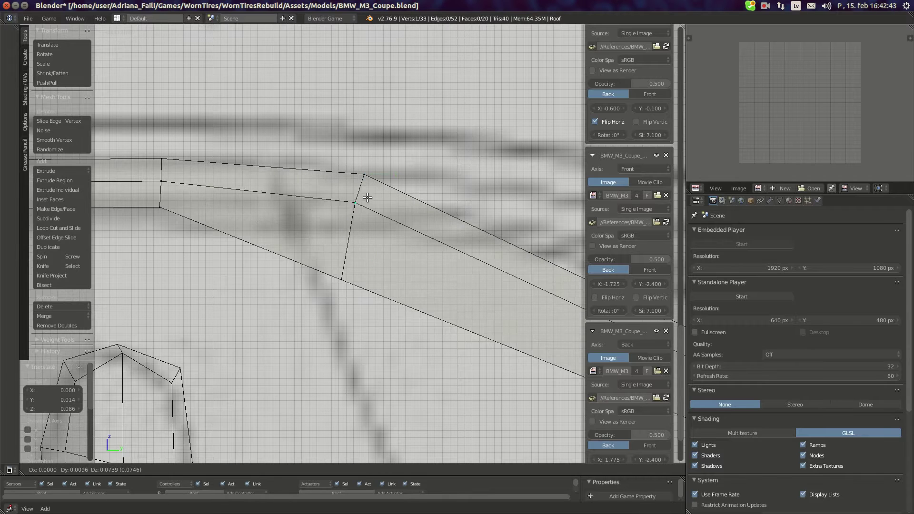
left_click(370, 188)
right_click(342, 280)
key("g")
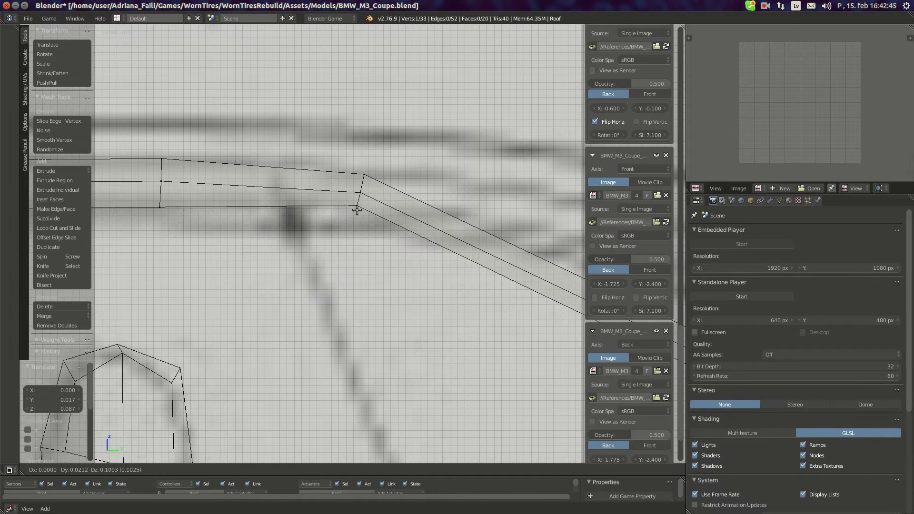
left_click(356, 222)
scroll(312, 231, "down", 5)
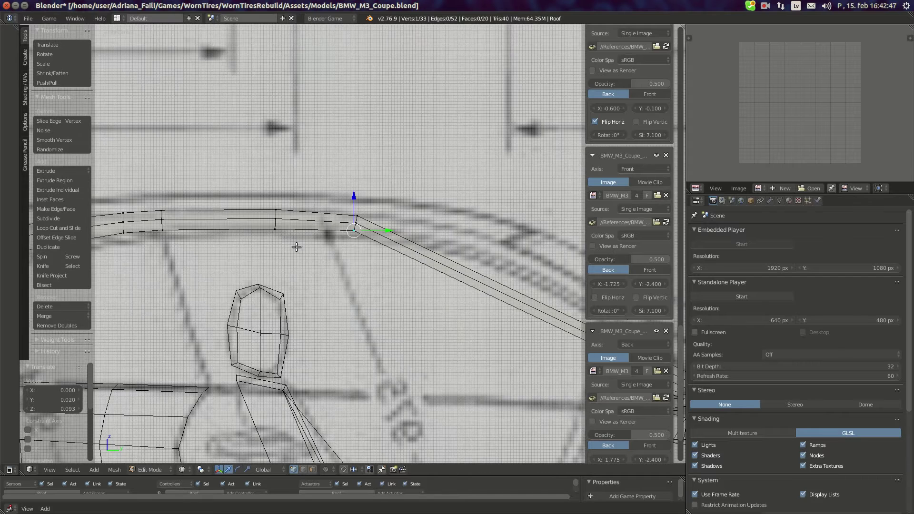
Adjust the newest loop's upper vertex against the roof line and nudge its middle vertex by Y 0.0009258, Z 0.002.
middle_click_drag(295, 247, 324, 257, "shift")
scroll(362, 238, "up", 3)
right_click(401, 225)
key("g")
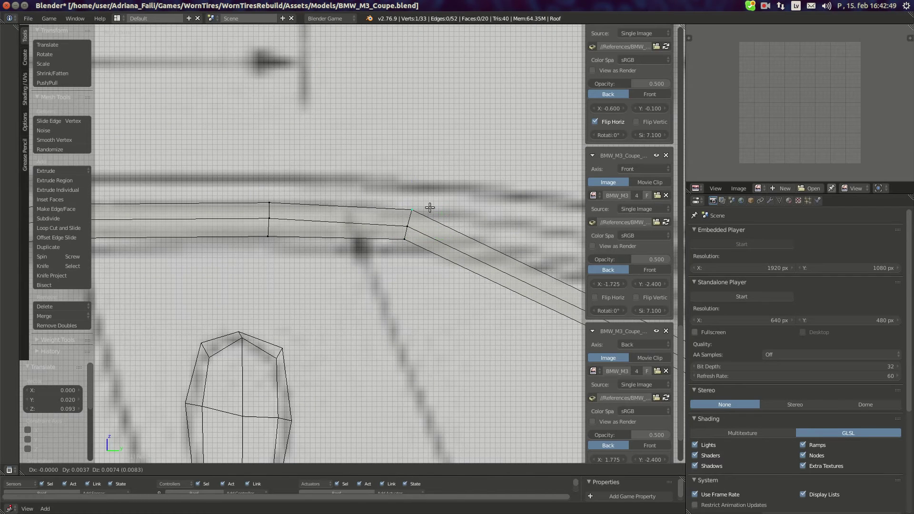
left_click(418, 227)
key("g")
left_click(418, 224)
Raise the preceding loop's middle vertex by Z 0.005, then raise its lower vertex and correct it by Y -0.002, Z -0.004.
right_click(280, 223)
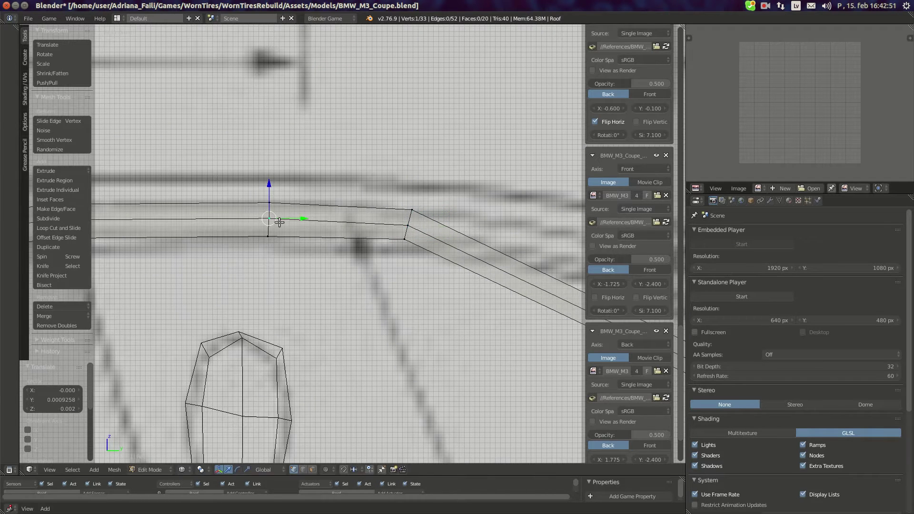
key("g")
left_click(279, 218)
right_click(270, 232)
key("g")
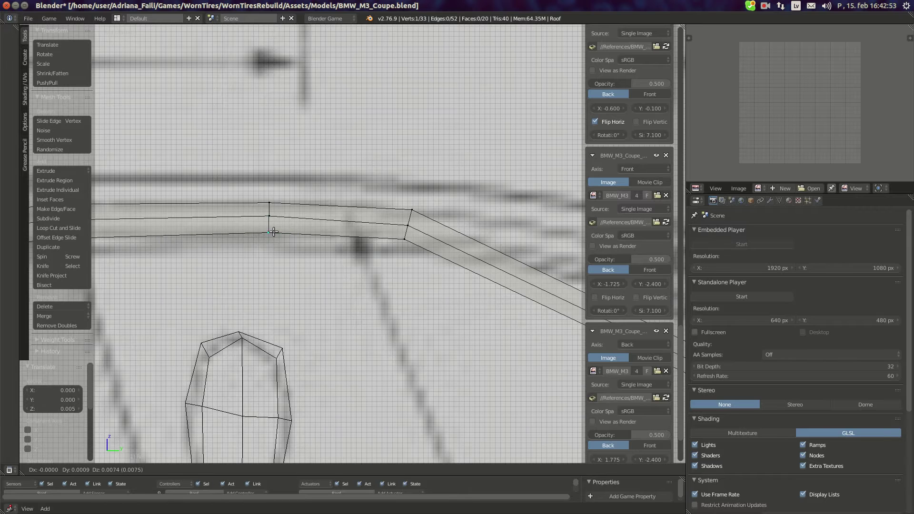
left_click(274, 232)
key("g")
left_click(287, 256)
scroll(286, 258, "down", 4)
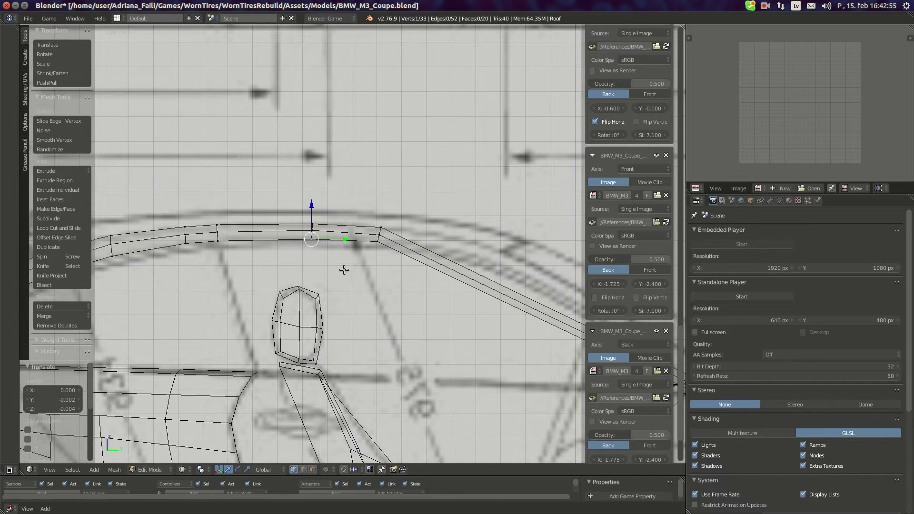
Nudge the vertices at the roof strip's front corner and the adjacent edge's middle vertex by about 0.001 in side view.
scroll(384, 261, "up", 4)
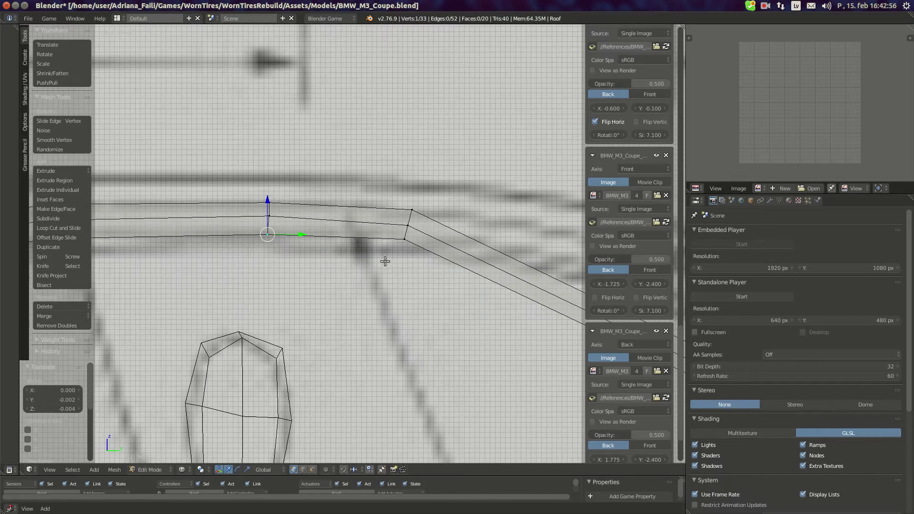
right_click(402, 240)
key("g")
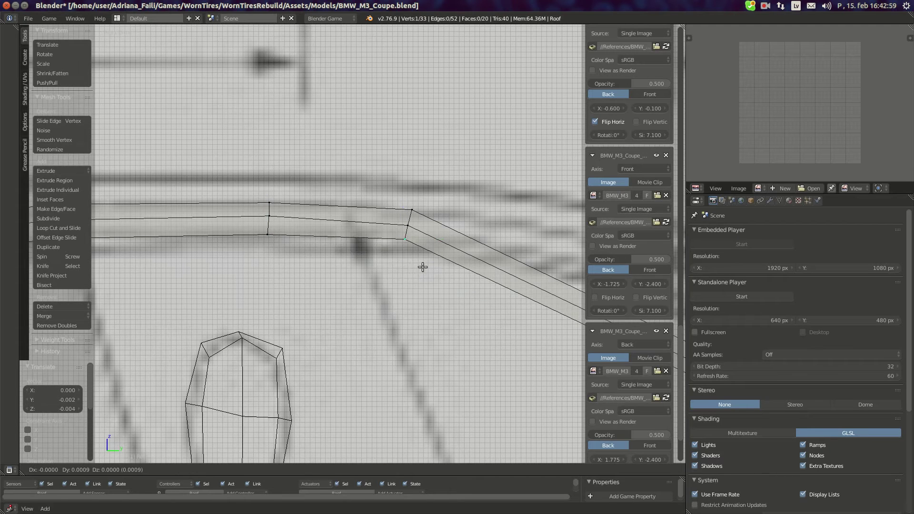
left_click(417, 218)
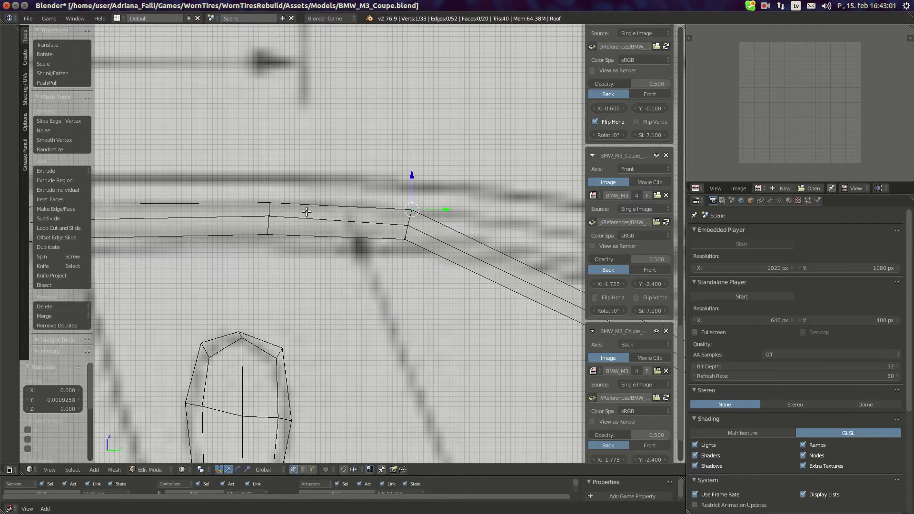
right_click(268, 215)
key("g")
left_click(273, 225)
right_click(410, 226)
key("g")
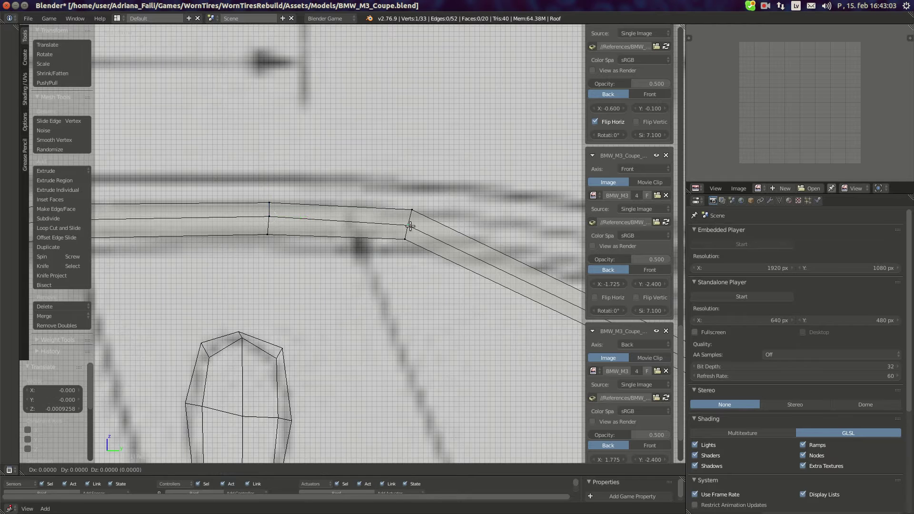
left_click(409, 225)
right_click(412, 217)
Shift the roof strip's front corner vertices inward along X by about 0.034 in top view.
key("KP_7")
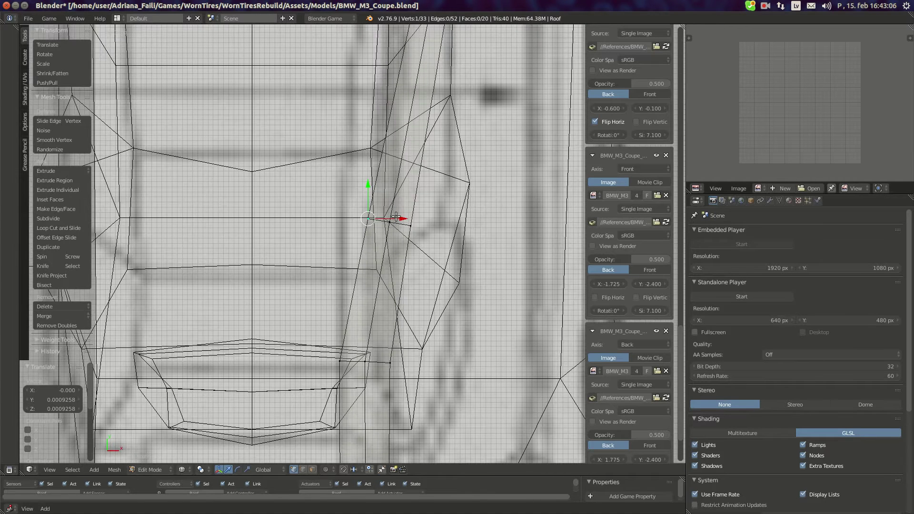
left_click_drag(396, 217, 414, 223)
right_click(390, 227)
right_click(426, 219)
scroll(454, 326, "down", 7)
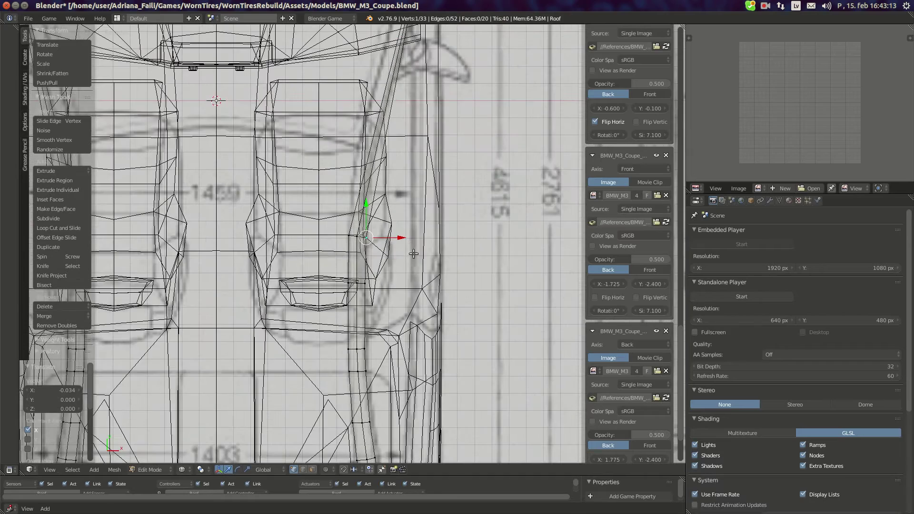
Add one loop cut across the sloping windshield pillar and slide it close to the roof corner in side view.
key("KP_3")
key("KP_3")
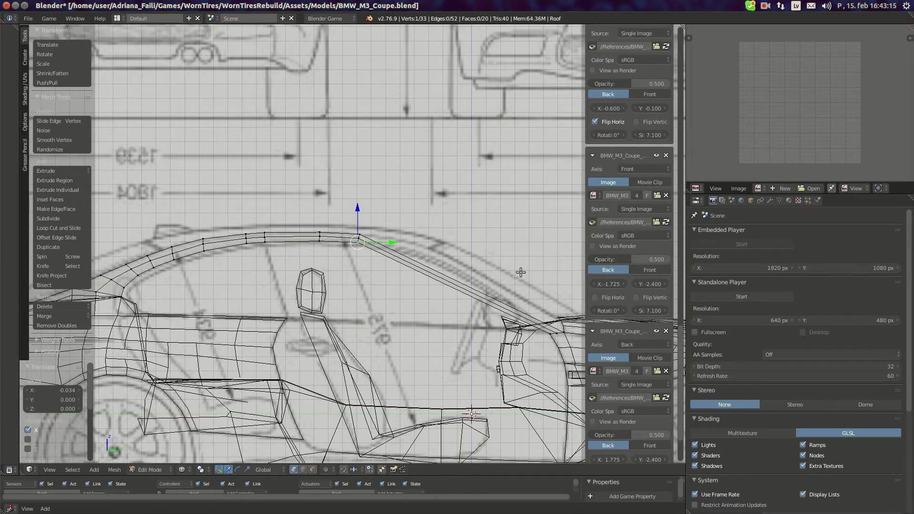
scroll(379, 228, "up", 5)
middle_click_drag(473, 278, 312, 218, "shift")
scroll(371, 227, "down", 5)
scroll(412, 252, "up", 2)
key("a")
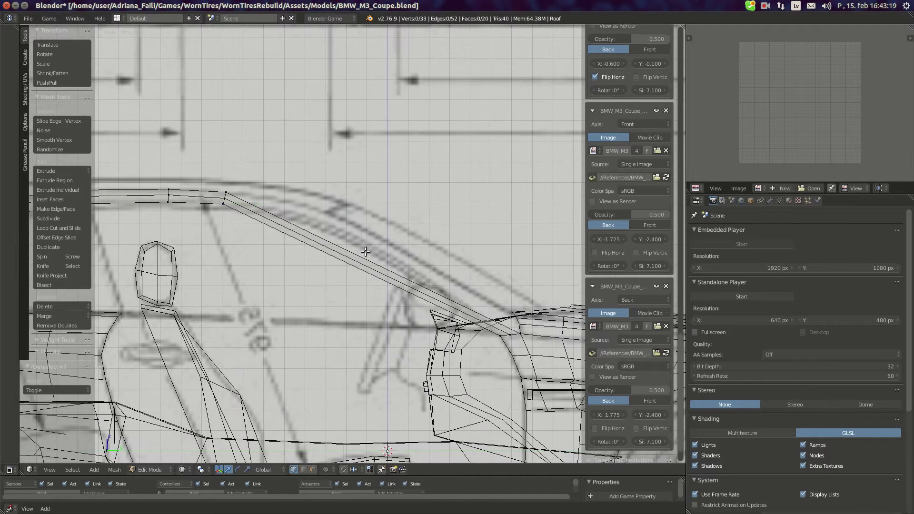
key("ctrl+r")
left_click(320, 256)
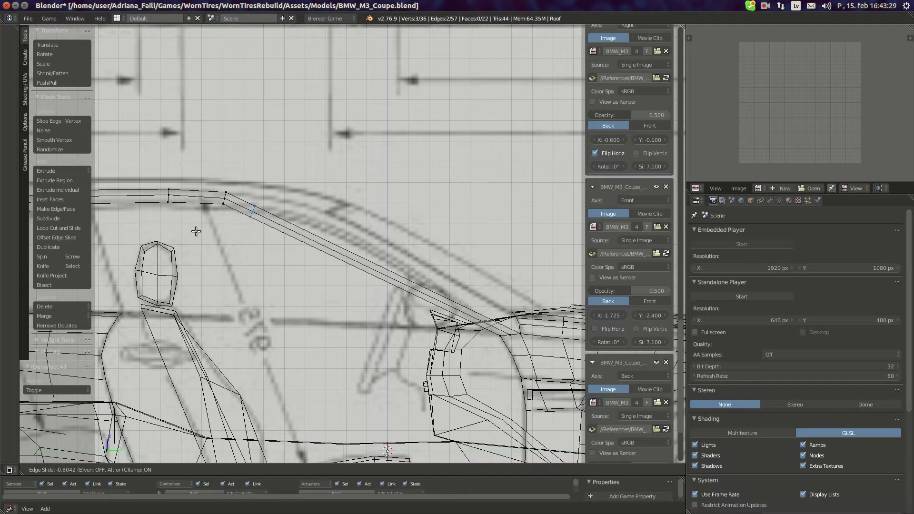
left_click(202, 234)
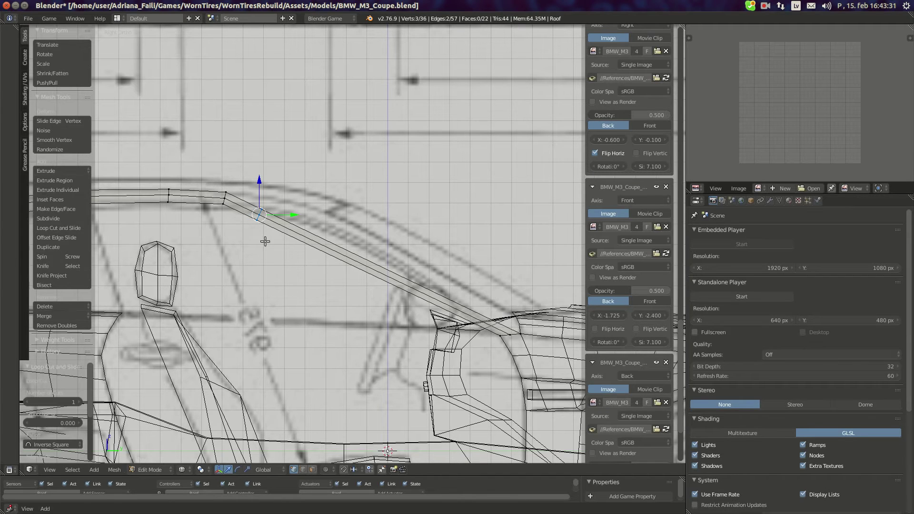
Raise the new loop cut's three vertices onto the blueprint roofline, about 0.055 up and 0.014 to 0.022 along Y.
middle_click_drag(233, 258, 347, 281, "shift")
scroll(347, 281, "up", 4)
middle_click_drag(394, 254, 377, 268)
key("KP_3")
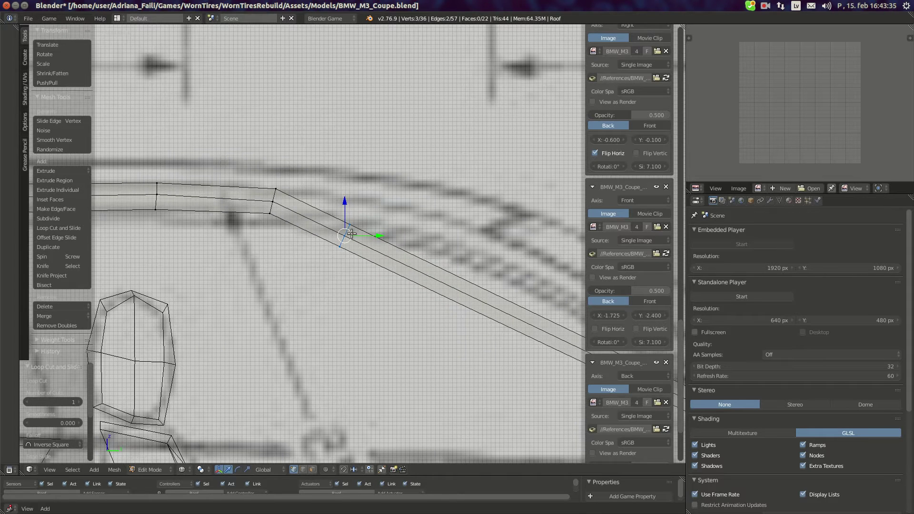
right_click(350, 226)
key("g")
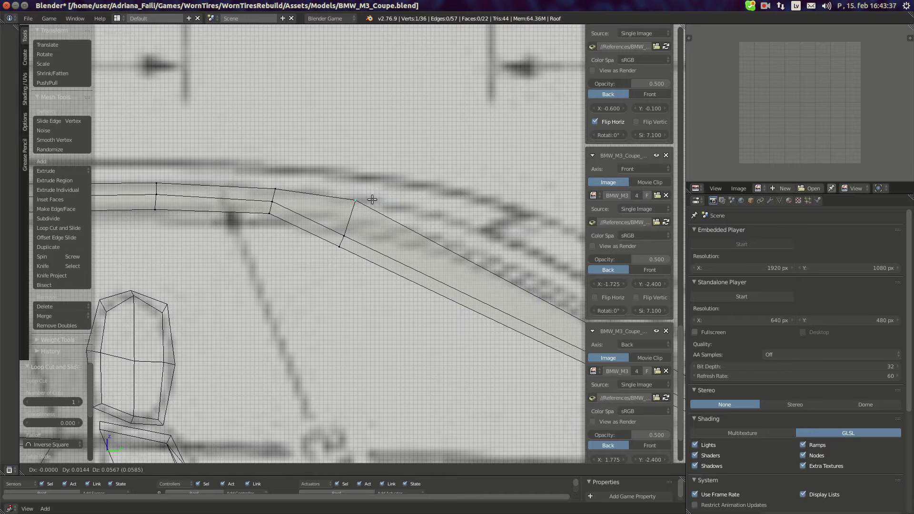
left_click(372, 199)
right_click(355, 239)
key("g")
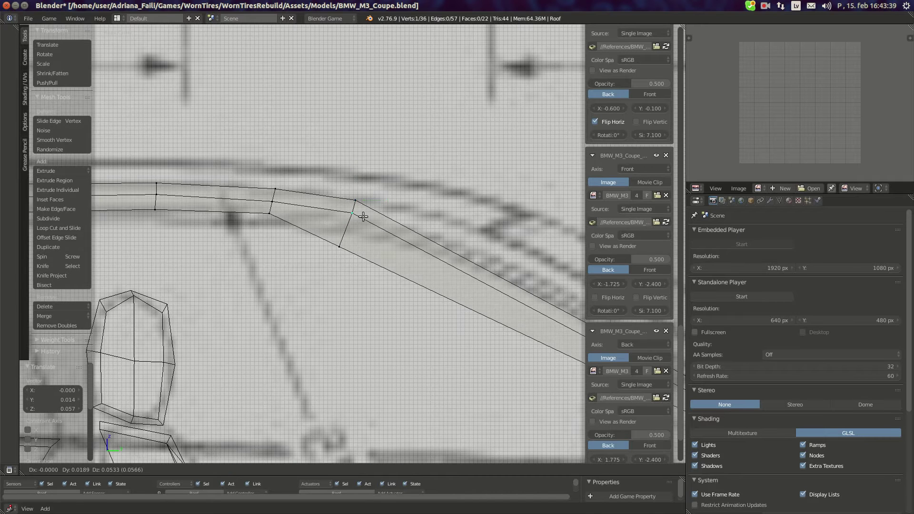
left_click(363, 216)
right_click(347, 250)
key("g")
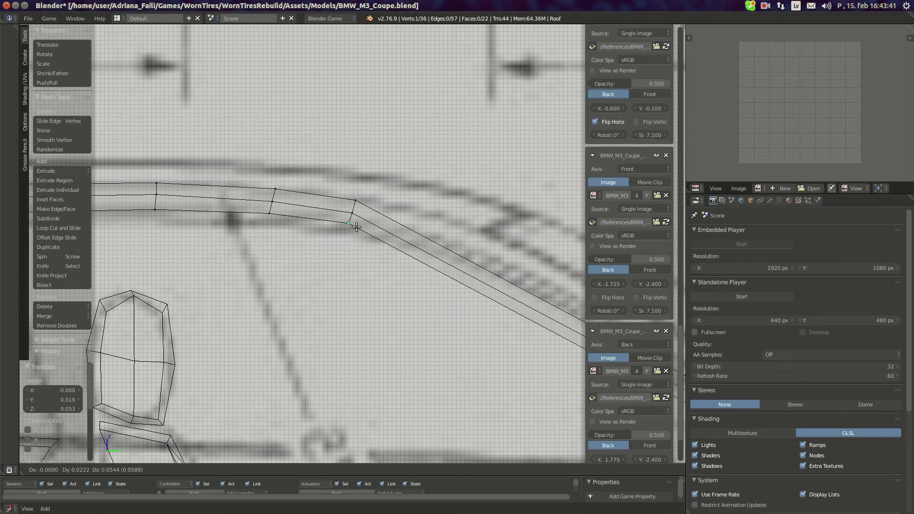
left_click(356, 225)
Fine-tune the new edge, lowering its bottom vertex by about 0.003 and raising its top vertex by about 0.004.
key("g")
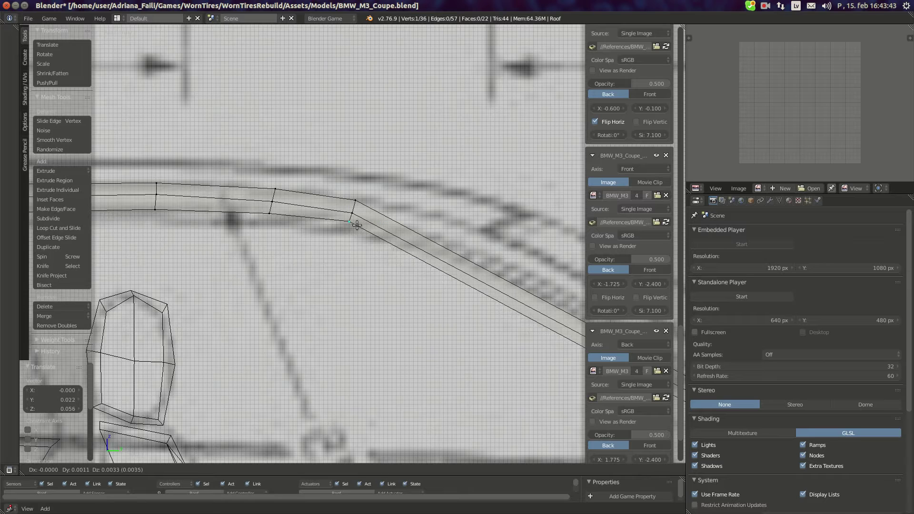
left_click(356, 226)
right_click(362, 202)
key("g")
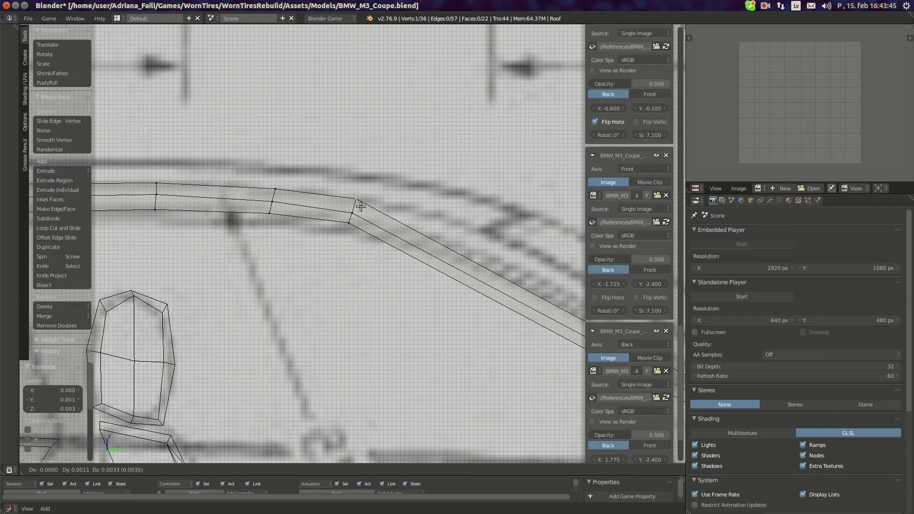
left_click(357, 206)
Shift the new edge's three vertices inward along X by about 0.03 in top view to follow the roof outline.
key("KP_7")
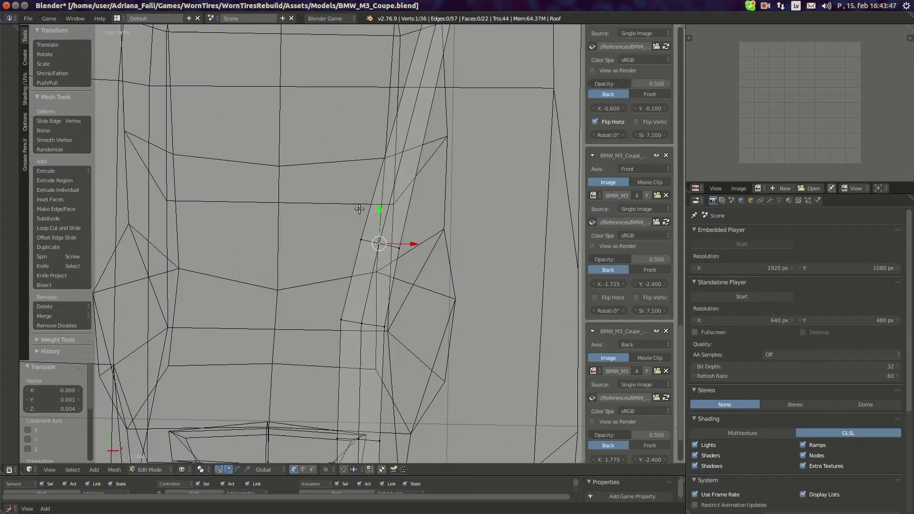
key("g")
key("x")
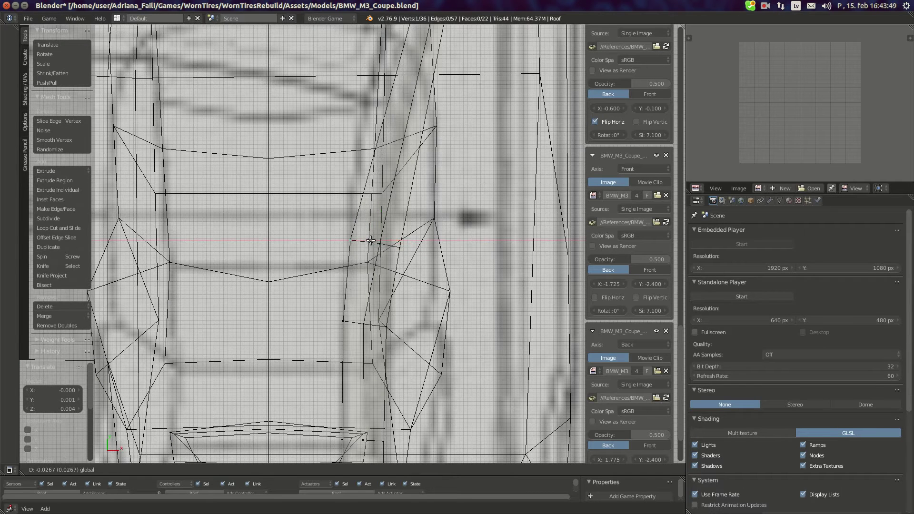
left_click(387, 243)
key("g")
key("x")
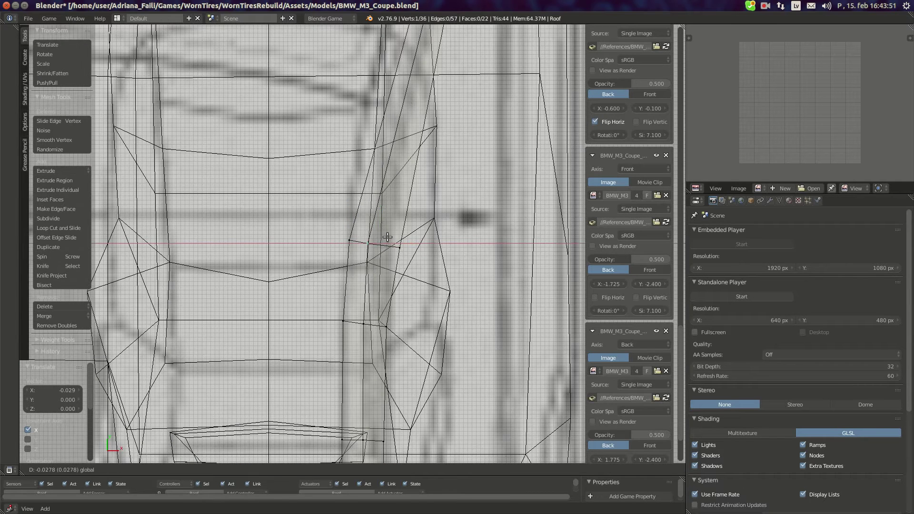
left_click(402, 243)
key("g")
key("x")
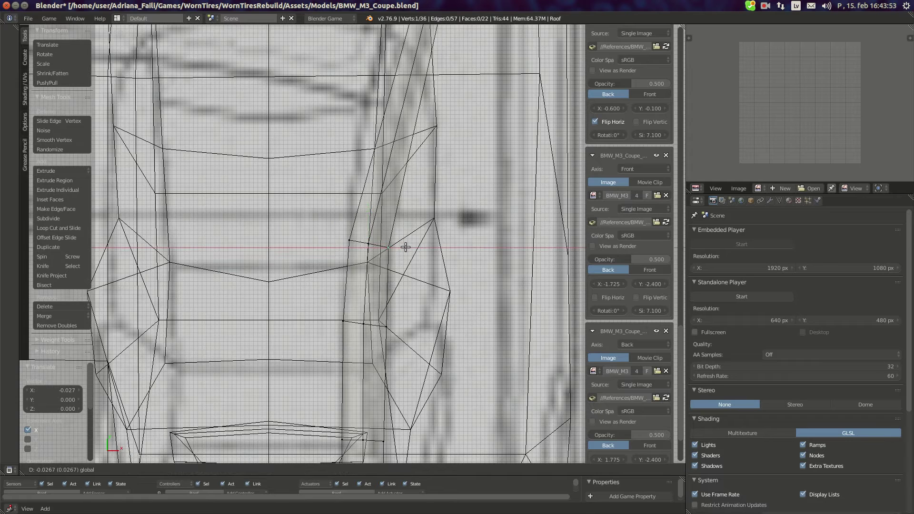
left_click(370, 245)
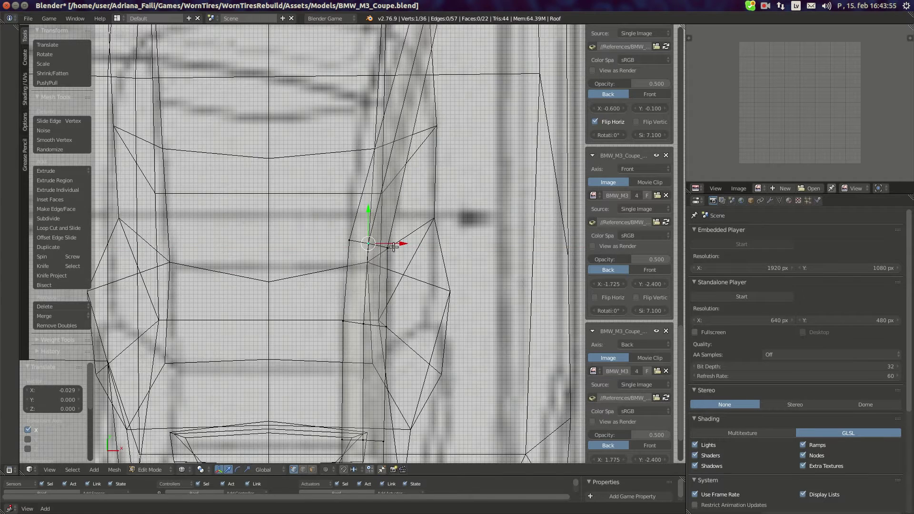
key("g")
key("x")
left_click(404, 247)
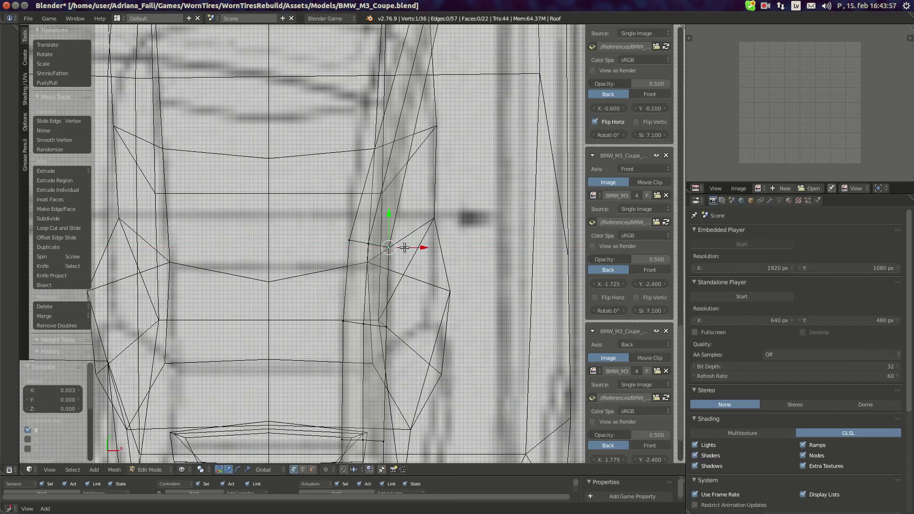
Add a second loop cut across the remaining sloping pillar section, placed just ahead of the bend in side view.
key("KP_3")
scroll(464, 295, "down", 4)
scroll(409, 329, "down", 1)
middle_click_drag(385, 298, 347, 248, "shift")
scroll(381, 248, "up", 4)
middle_click_drag(387, 278, 385, 287, "shift")
middle_click_drag(272, 268, 355, 295, "shift")
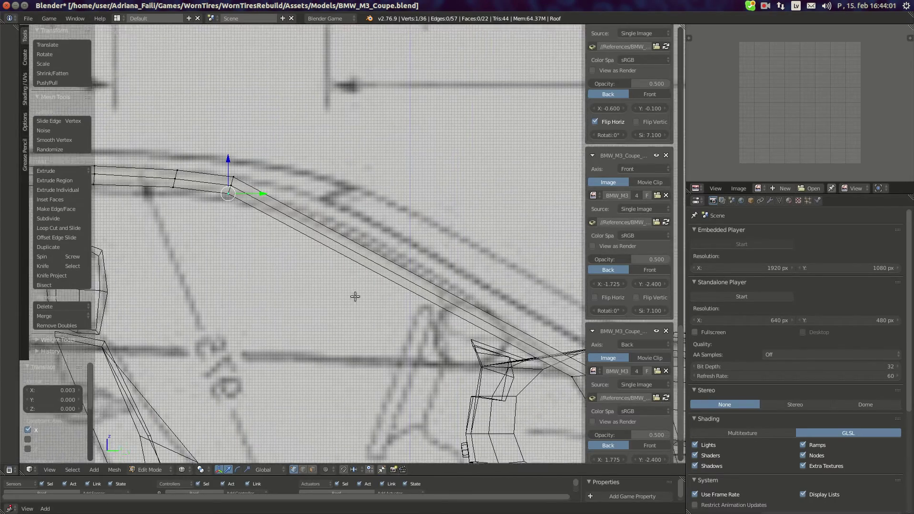
key("a")
key("ctrl+r")
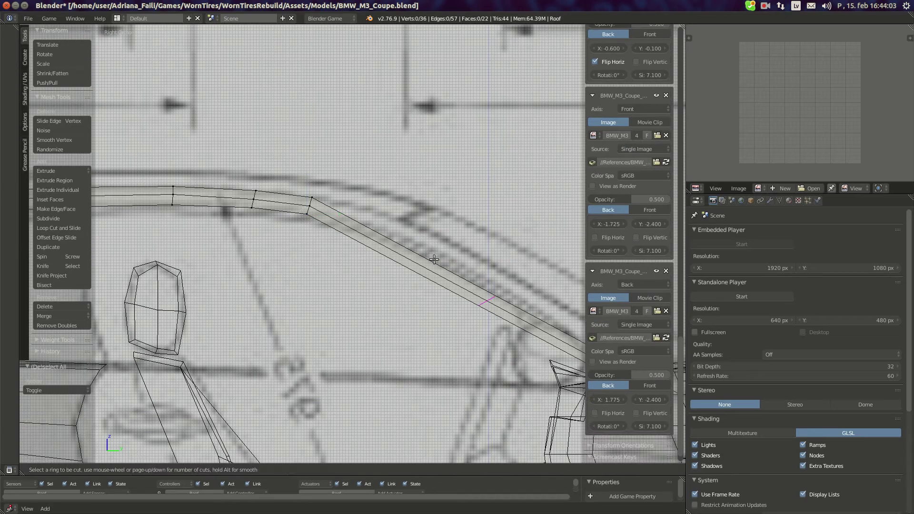
key("Escape")
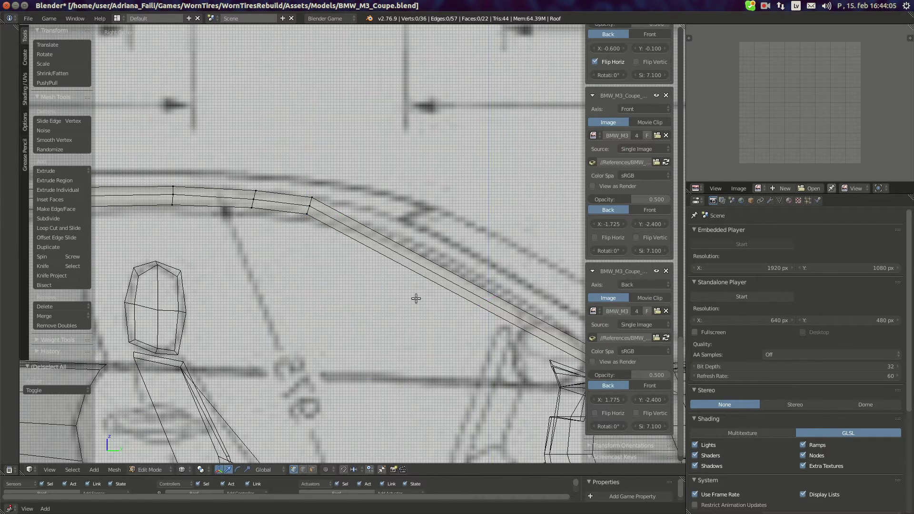
scroll(416, 298, "down", 4)
scroll(470, 230, "up", 3)
key("ctrl+r")
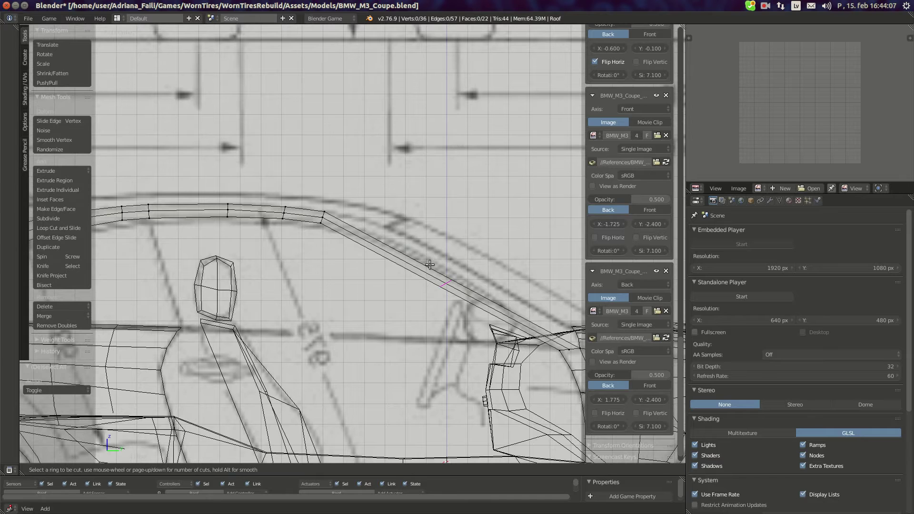
left_click(323, 216)
left_click(330, 220)
scroll(371, 225, "up", 6)
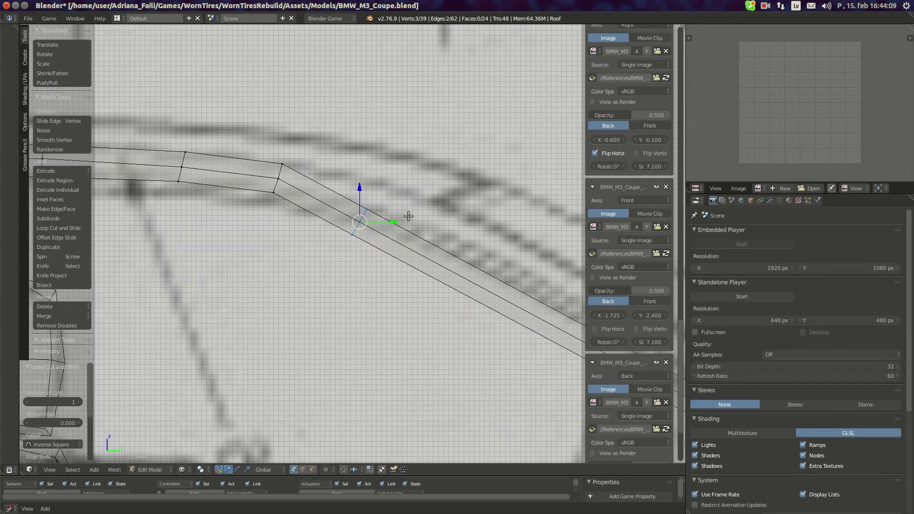
Move the second loop cut's three vertices about 0.025 along Y and 0.05 up so they follow the blueprint roofline.
right_click(341, 236)
key("g")
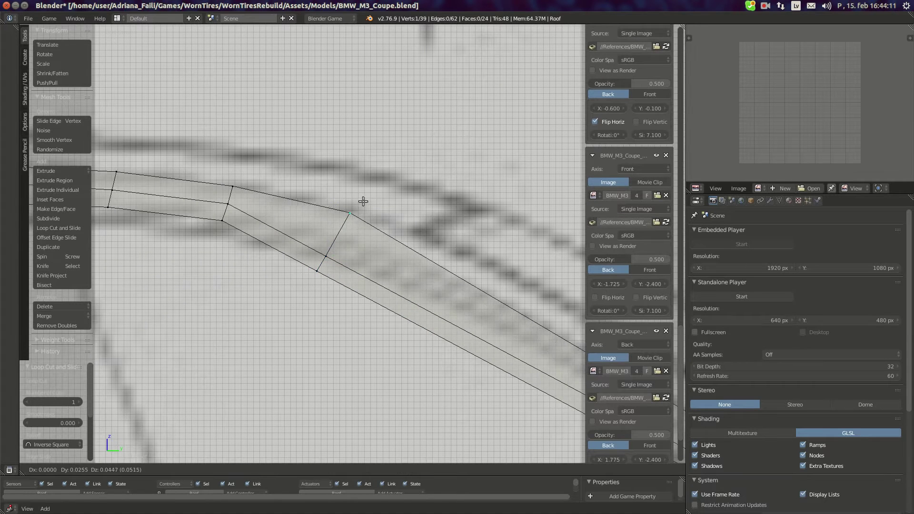
left_click(364, 199)
key("g")
left_click(362, 203)
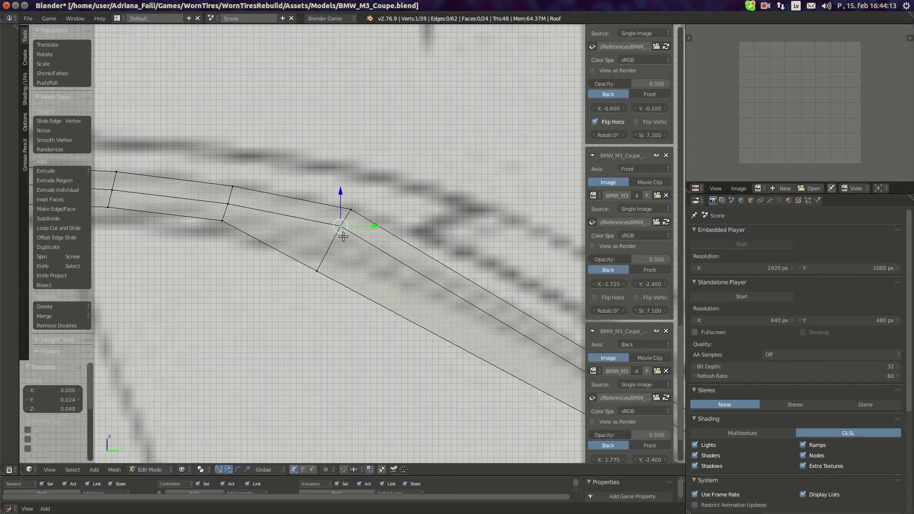
right_click(324, 261)
key("g")
left_click(340, 227)
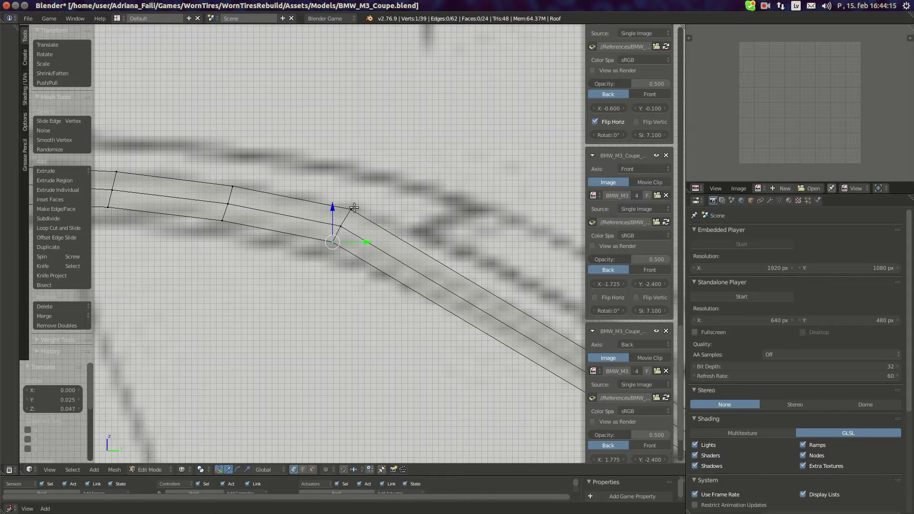
right_click(352, 209)
key("g")
left_click(356, 211)
right_click(351, 221)
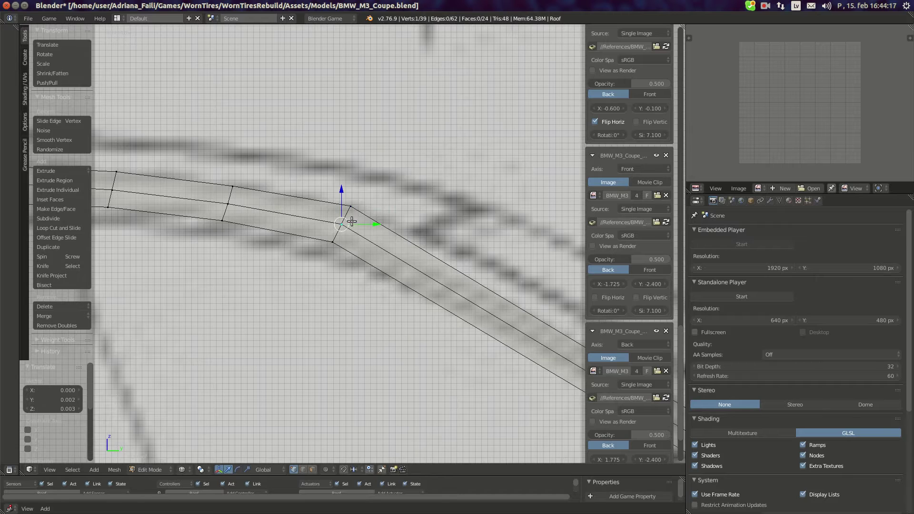
Raise the three vertices of the previous edge behind it by about 0.002 to 0.004 to smooth the roof curve.
right_click(233, 186)
key("g")
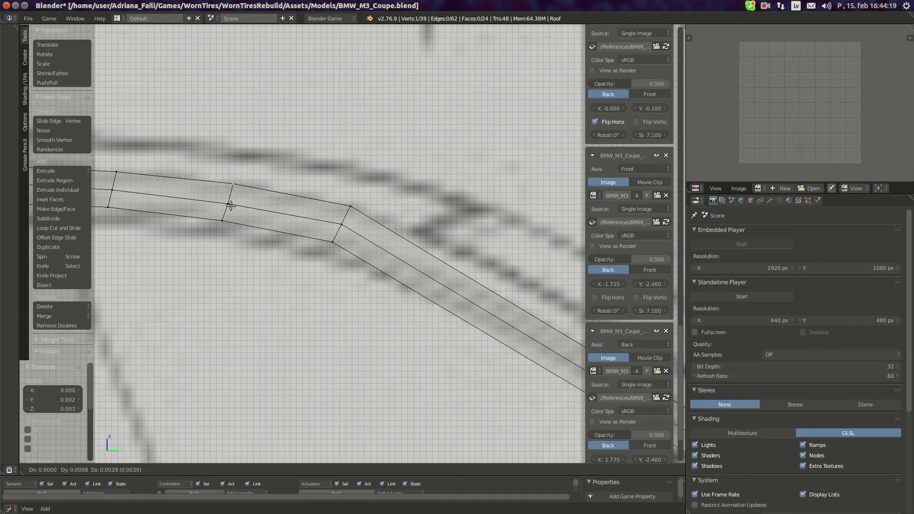
left_click(230, 205)
right_click(230, 205)
key("g")
left_click(240, 201)
right_click(226, 220)
key("g")
left_click(230, 215)
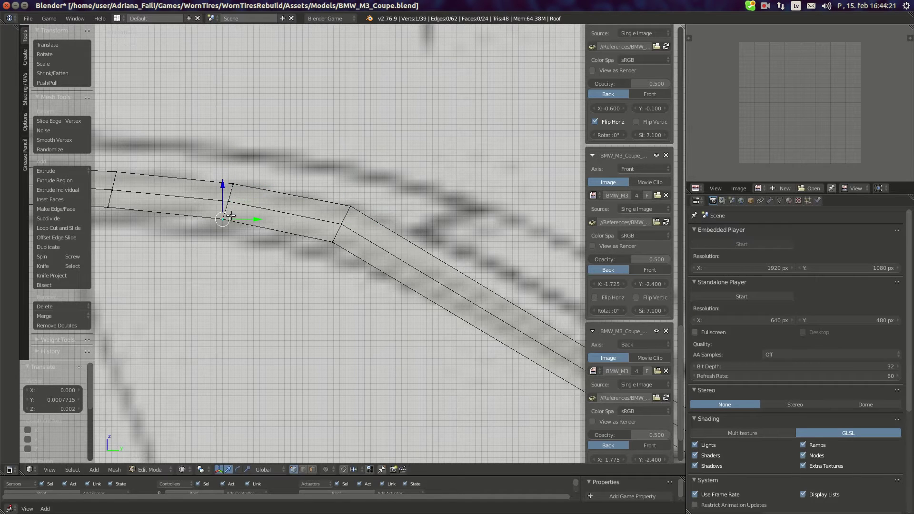
Nudge the middle vertex of the edge at the bend by about -0.002 along Y to smooth the strip in side view.
right_click(342, 223)
key("g")
left_click(345, 225)
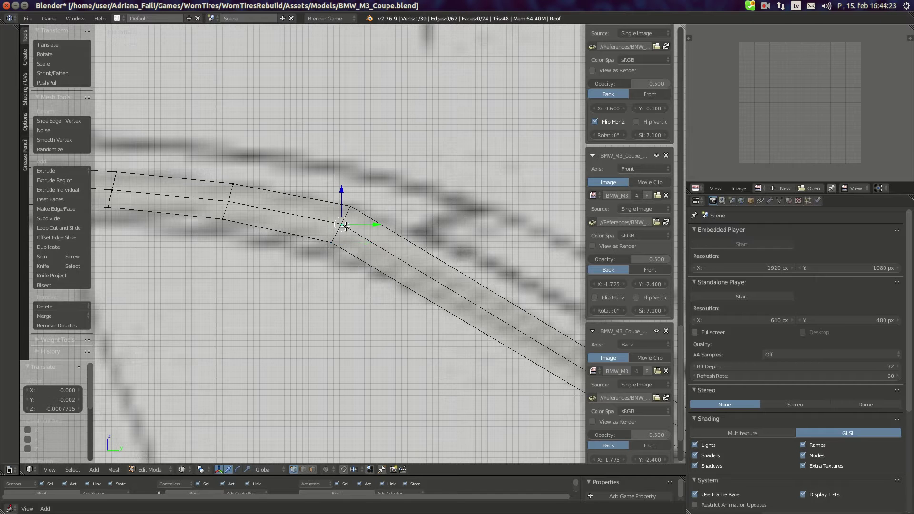
Shift the bend edge's three vertices inward along X by about 0.02 to follow the roof outline in the top blueprint.
key("KP_7")
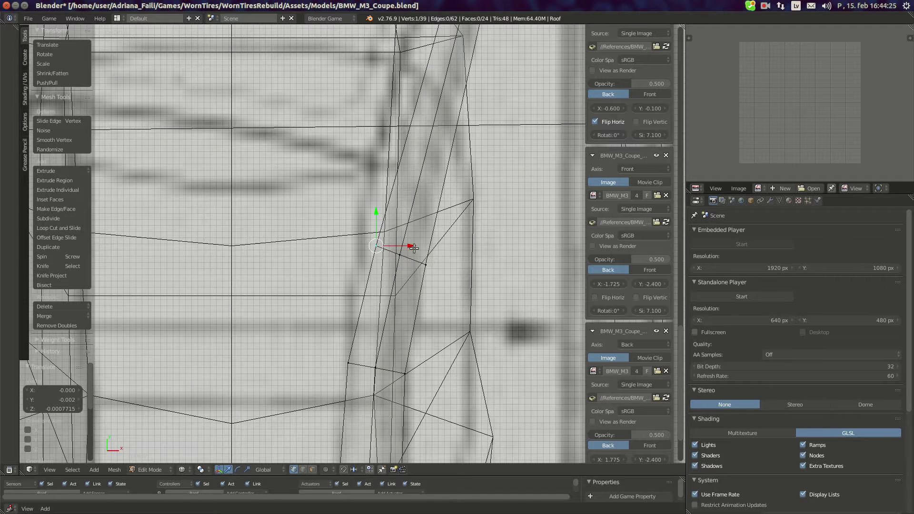
key("g")
key("x")
mouse_move(400, 245)
left_mouse_down()
mouse_move(386, 247)
mouse_move(409, 252)
left_mouse_up()
right_click(403, 255)
left_click(409, 252)
right_click(426, 264)
key("g")
key("x")
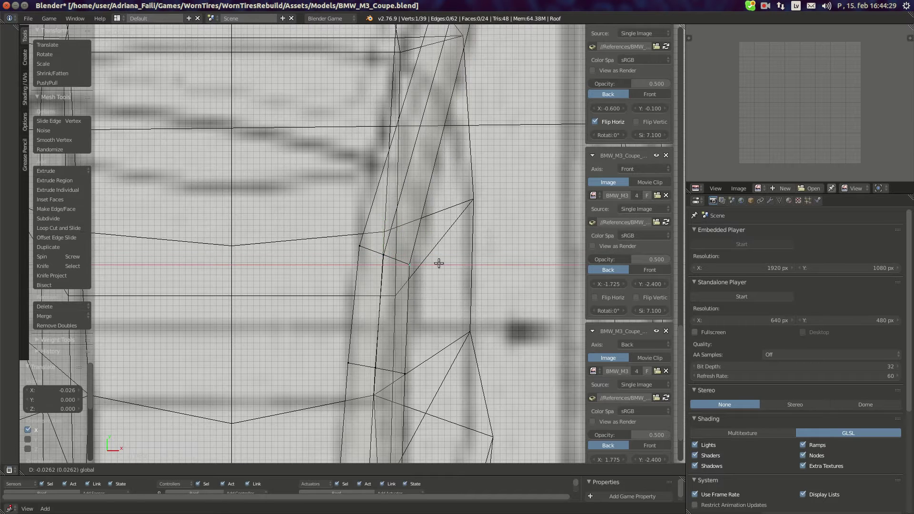
left_click(443, 263)
scroll(443, 263, "down", 2)
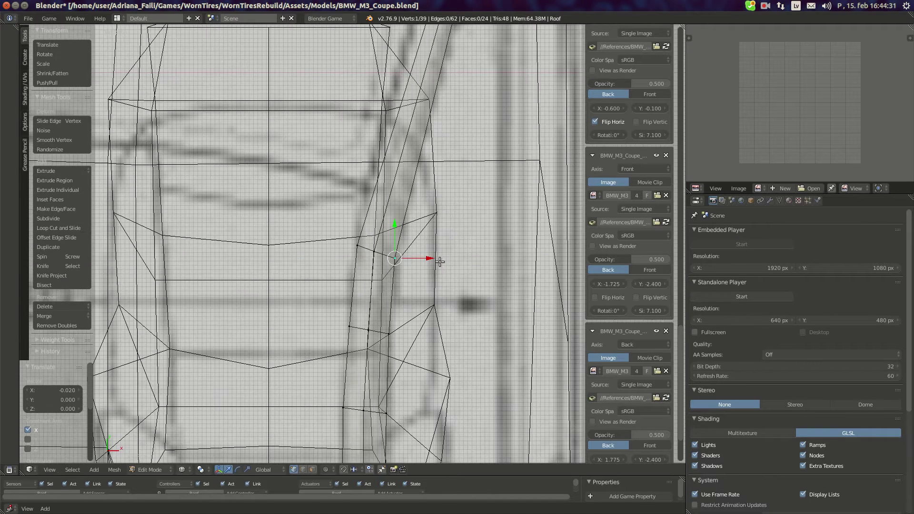
scroll(439, 262, "down", 1)
scroll(452, 258, "down", 4)
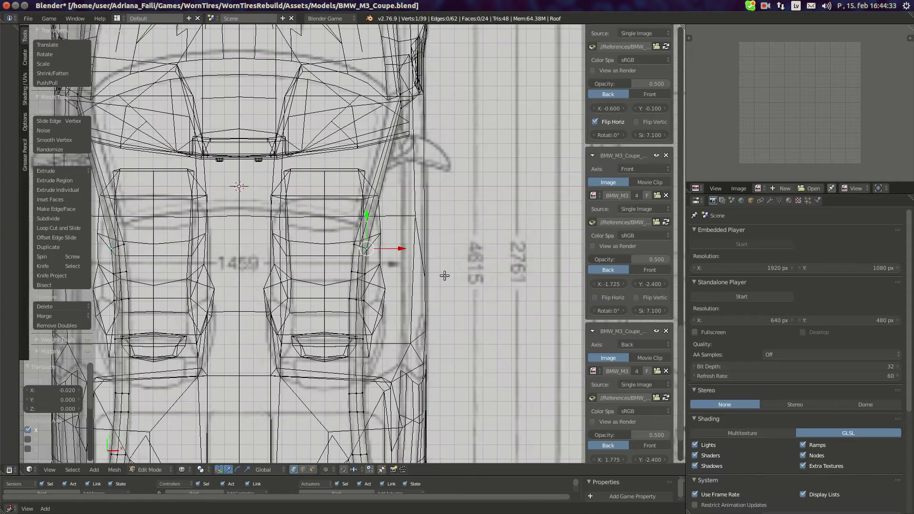
scroll(414, 302, "down", 1)
Add another loop cut across the long sloping pillar section, placed just ahead of the bend in side view.
key("KP_3")
scroll(412, 299, "up", 6)
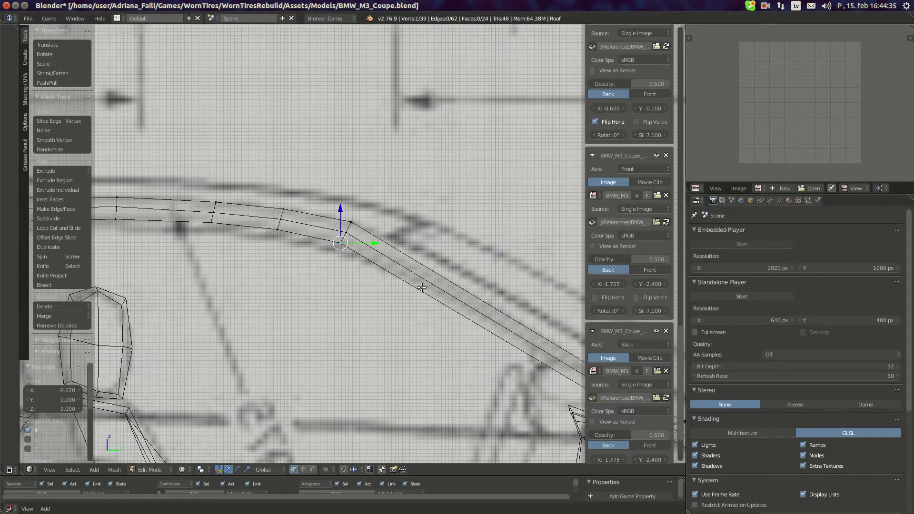
middle_click_drag(417, 285, 354, 264, "shift")
key("a")
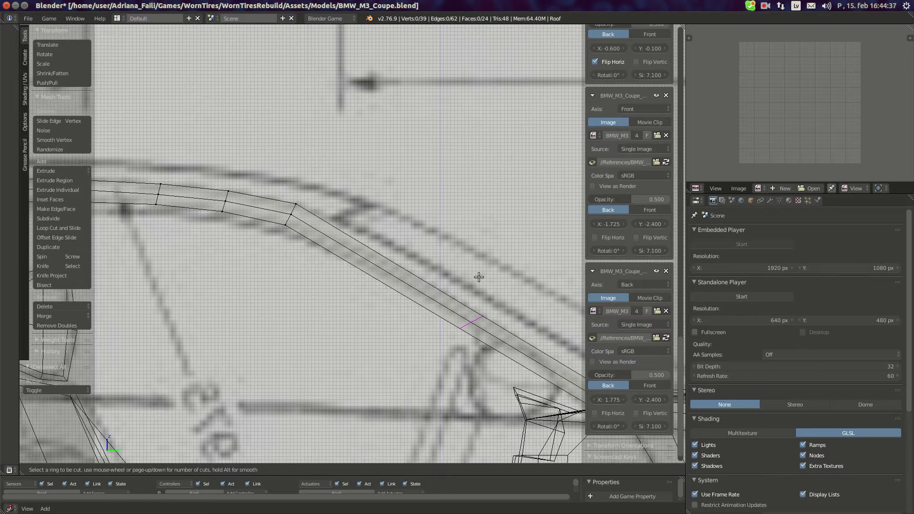
key("ctrl+r")
left_click(337, 231)
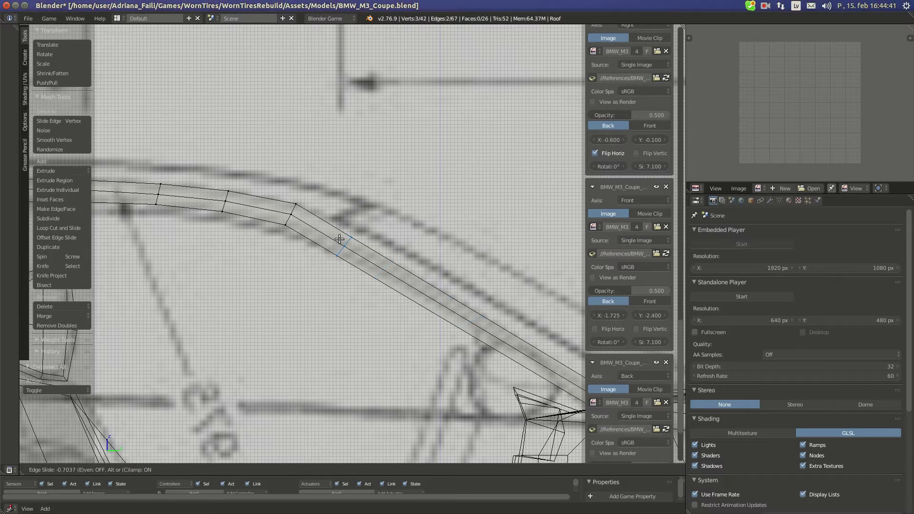
left_click(319, 229)
Move the new loop cut's three vertices about 0.015 along Y and 0.015 up to match the side blueprint.
scroll(324, 223, "up", 4)
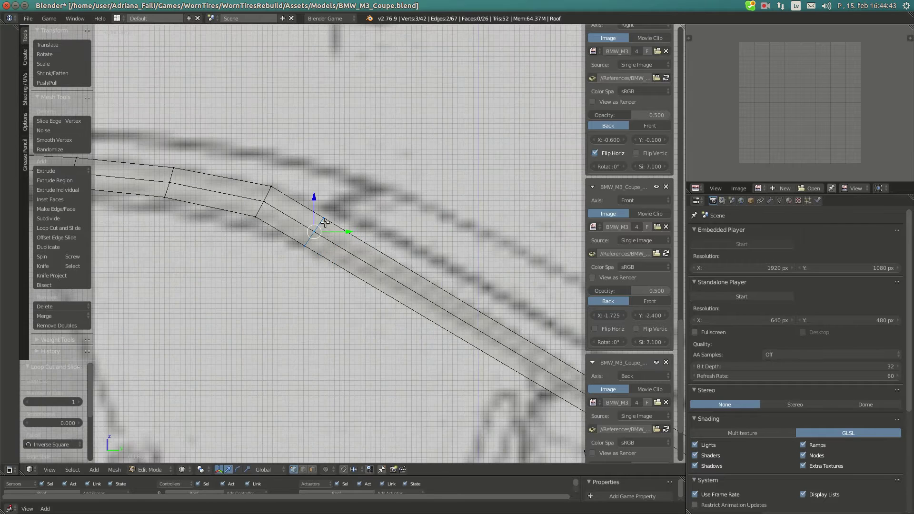
middle_click_drag(325, 223, 343, 249, "shift")
right_click(333, 232)
key("g")
left_click(339, 220)
right_click_drag(317, 252, 328, 241)
right_click_drag(304, 273, 318, 261)
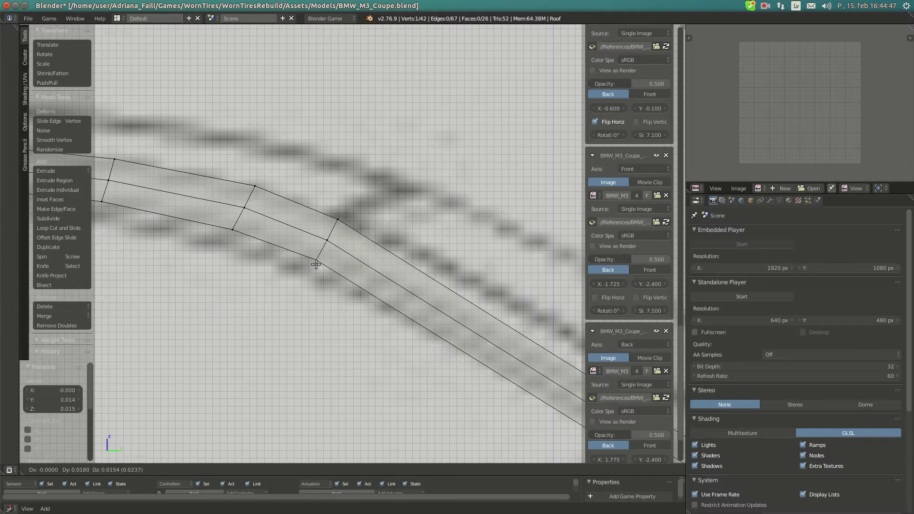
left_click(316, 263)
Raise the previous edge's lower vertex by about 0.002 and nudge the newest edge's top vertex about 0.003 along Y.
right_click(256, 228)
key("g")
left_click(256, 229)
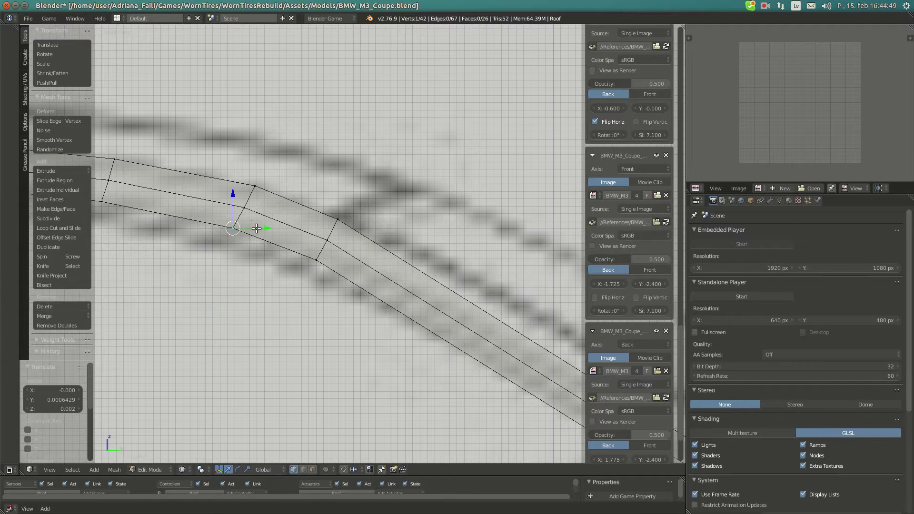
right_click(344, 211)
key("g")
left_click(336, 243)
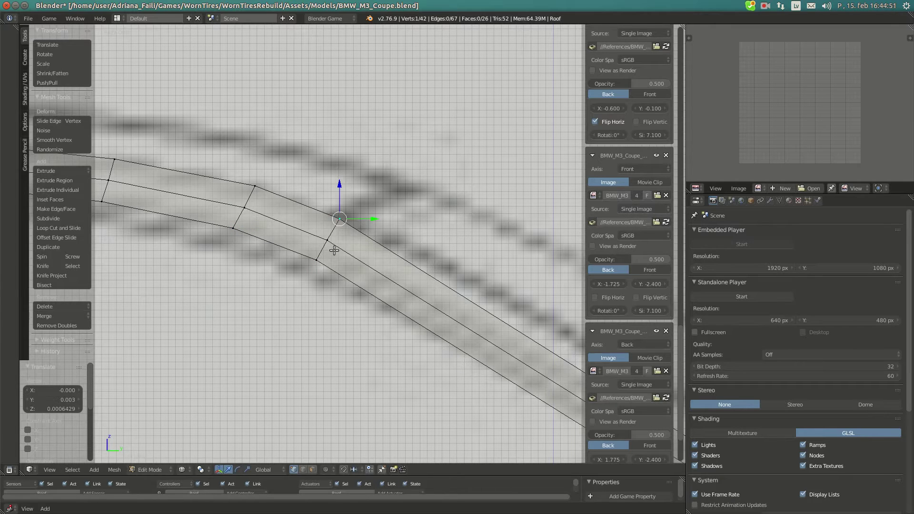
right_click(334, 249)
key("g")
left_click(334, 249)
In top view, move the newest edge's three vertices about 0.02 along Y, with the inner one also about 0.016 inward along X.
scroll(316, 255, "down", 13)
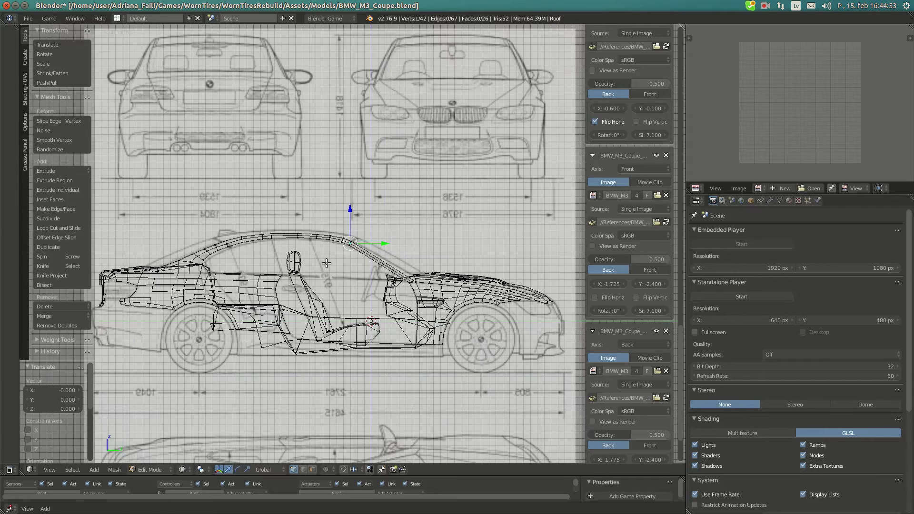
scroll(332, 270, "up", 2)
key("KP_7")
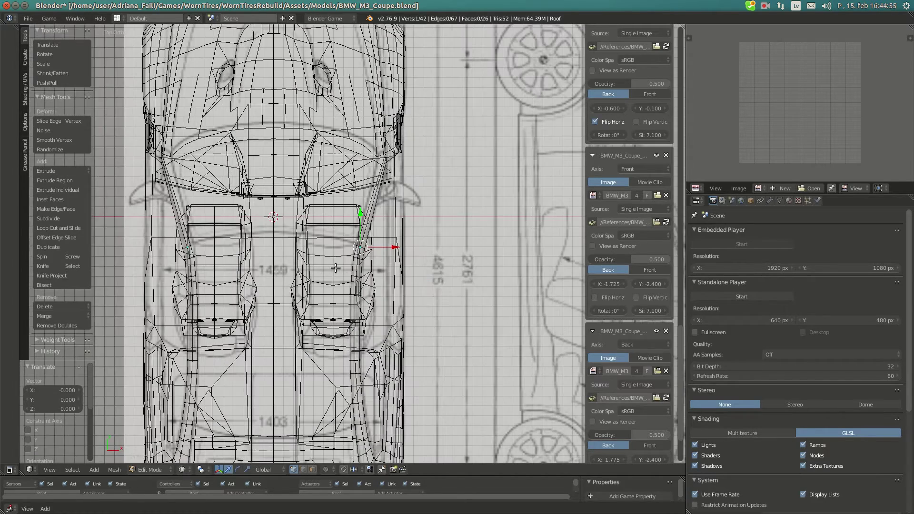
scroll(360, 247, "up", 6)
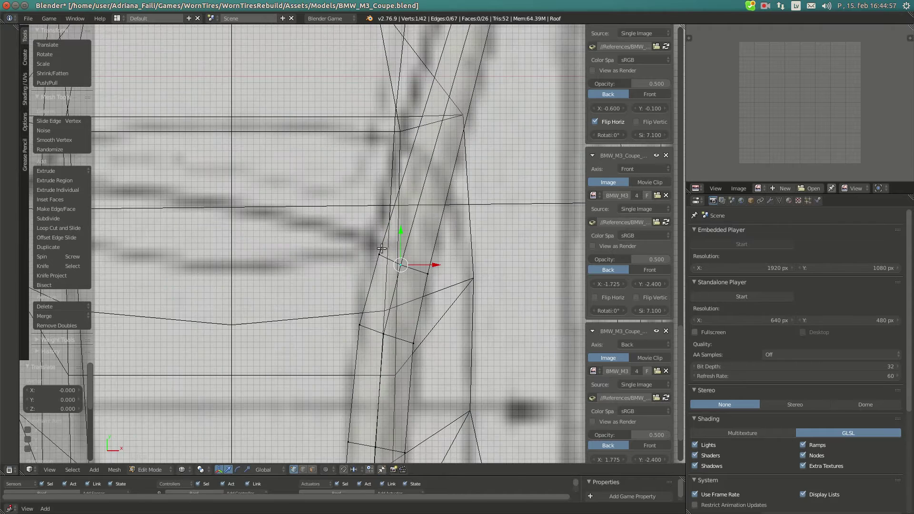
key("g")
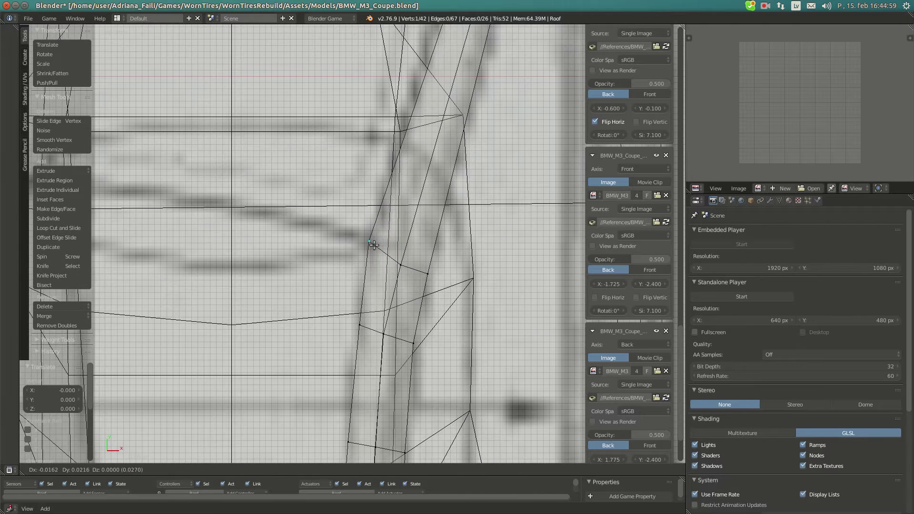
left_click(372, 245)
right_click(390, 268)
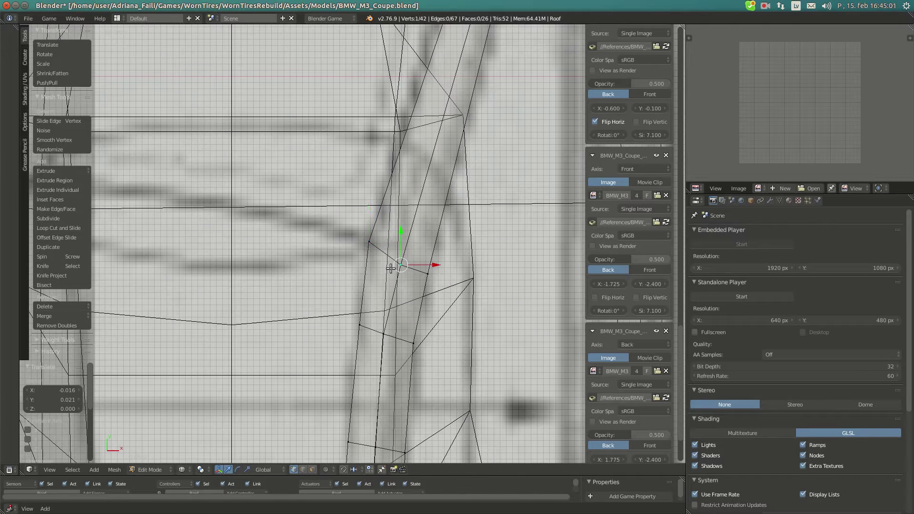
key("g")
left_click(437, 240)
key("g")
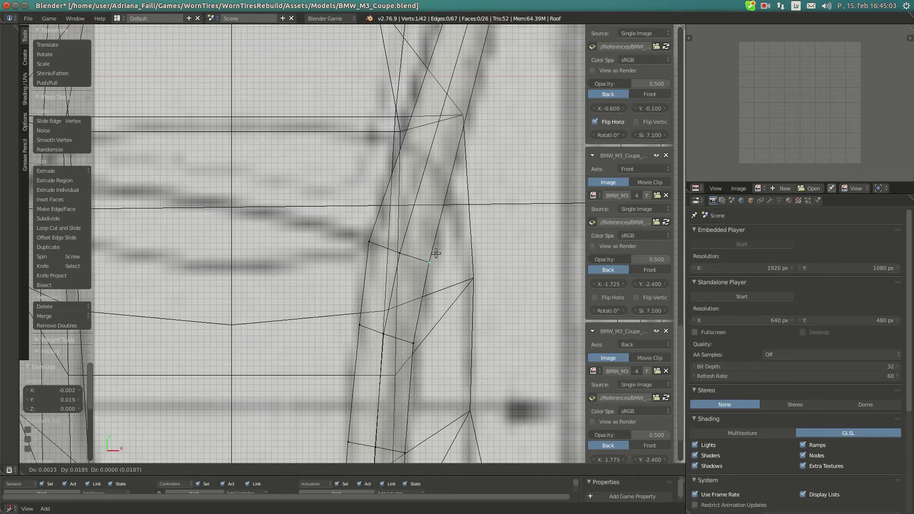
left_click(434, 256)
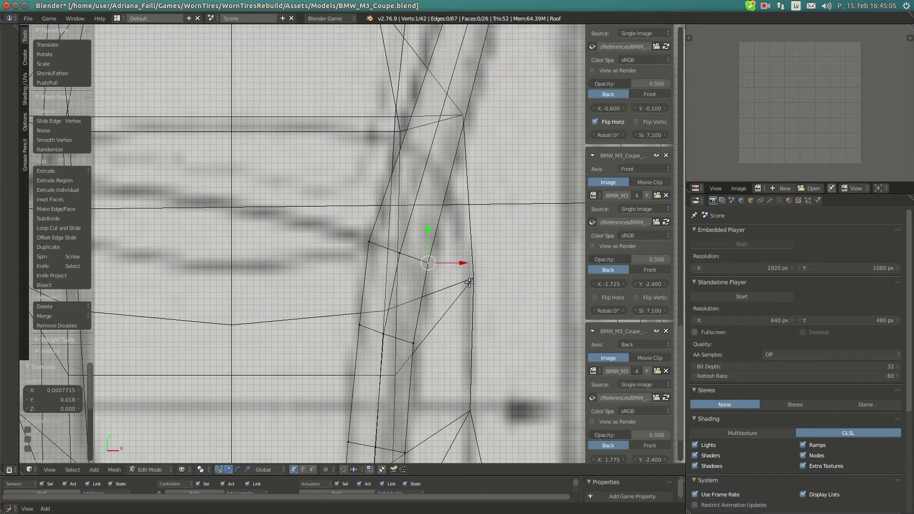
Shift the previous edge's inner vertex inward along X by 0.003 and the newest edge's inner vertex outward by 0.001.
scroll(468, 282, "down", 3)
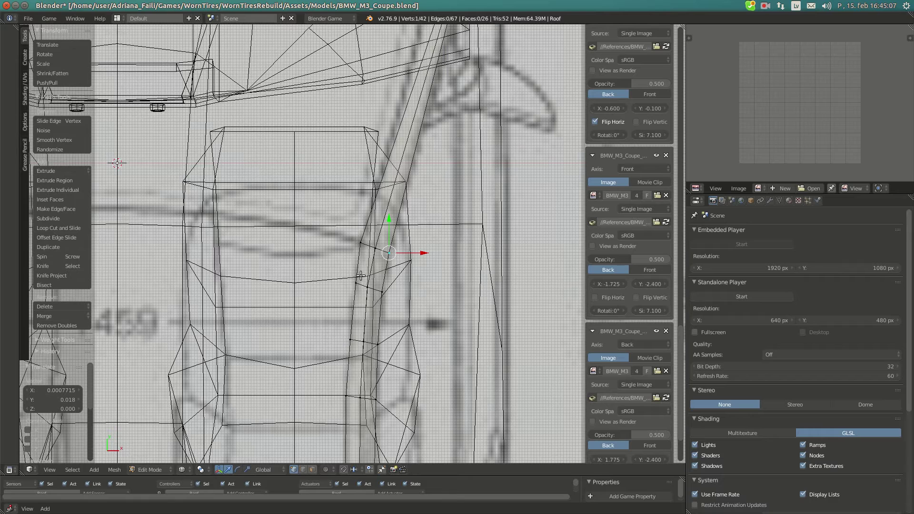
right_click(361, 275)
key("g")
key("x")
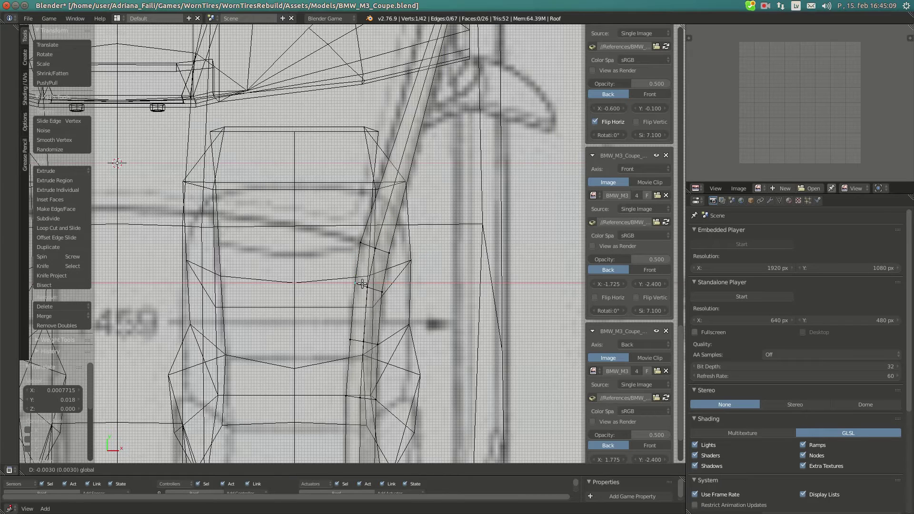
left_click(362, 284)
right_click(370, 241)
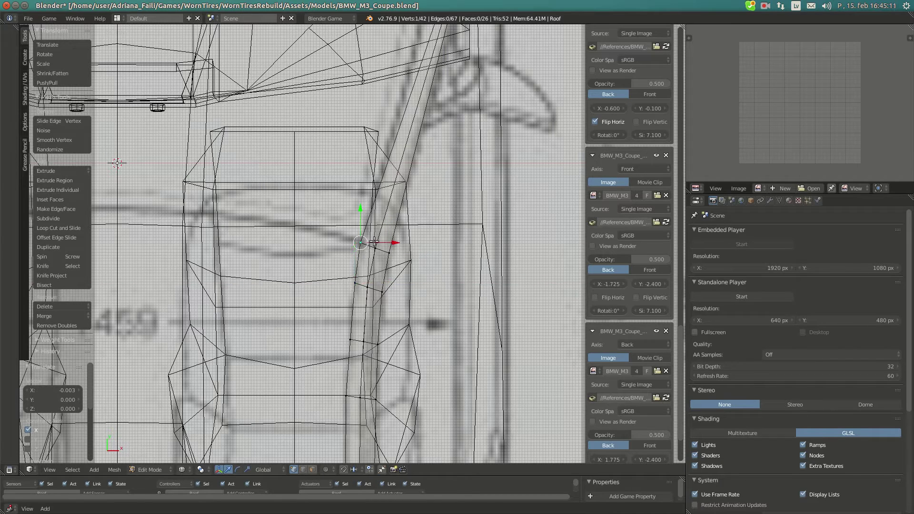
left_click_drag(374, 242, 376, 242)
Lower the newest edge's vertices along Z by about 0.004 in side view to realign them with the blueprint pillar.
key("KP_3")
scroll(369, 234, "up", 2)
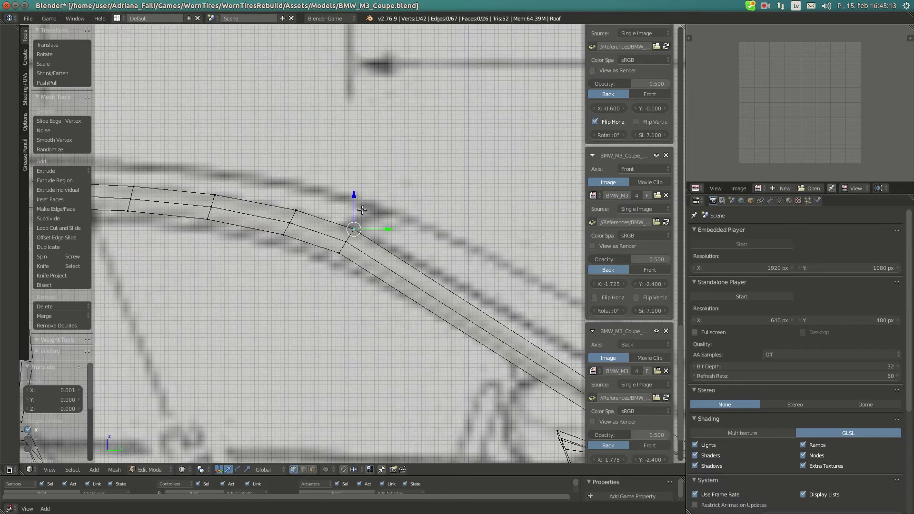
scroll(361, 210, "up", 1)
key("g")
key("z")
left_click(338, 243)
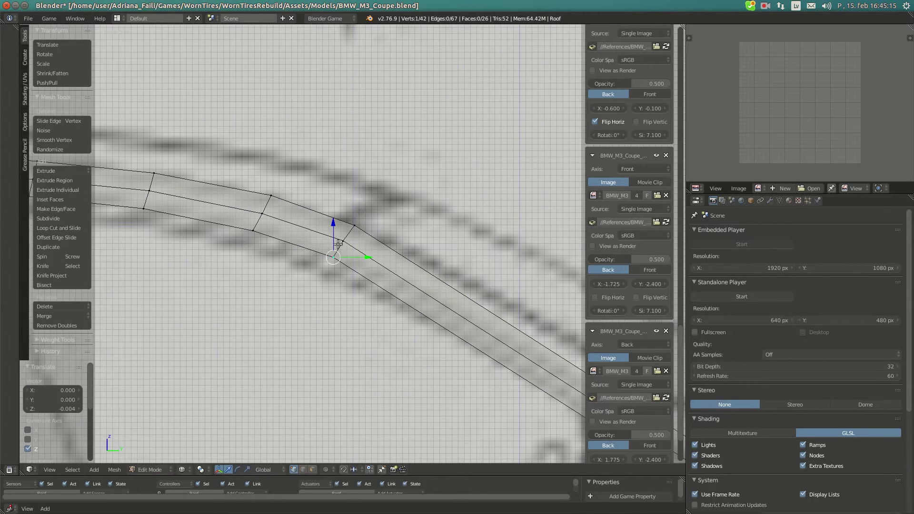
key("g")
key("z")
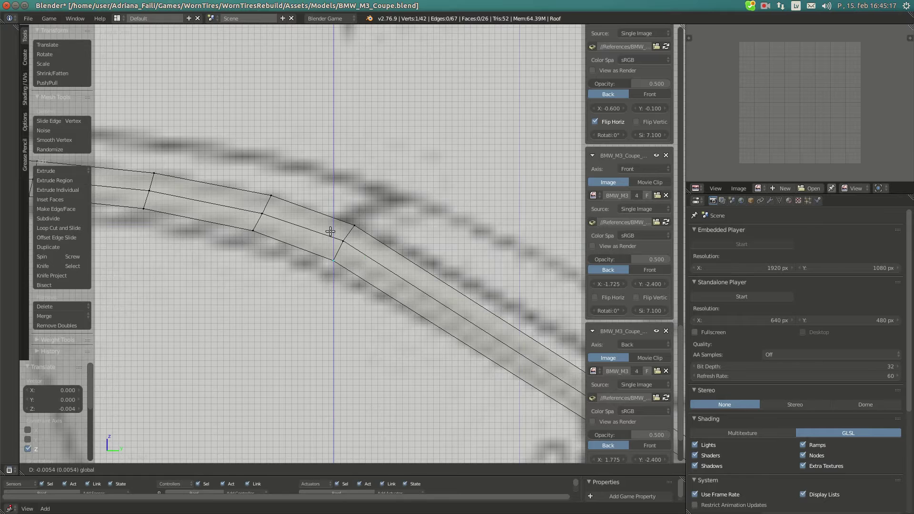
left_click(329, 236)
right_click(346, 220)
Add a further loop cut across the remaining sloping pillar section, slid toward its upper end.
scroll(352, 231, "down", 2)
key("a")
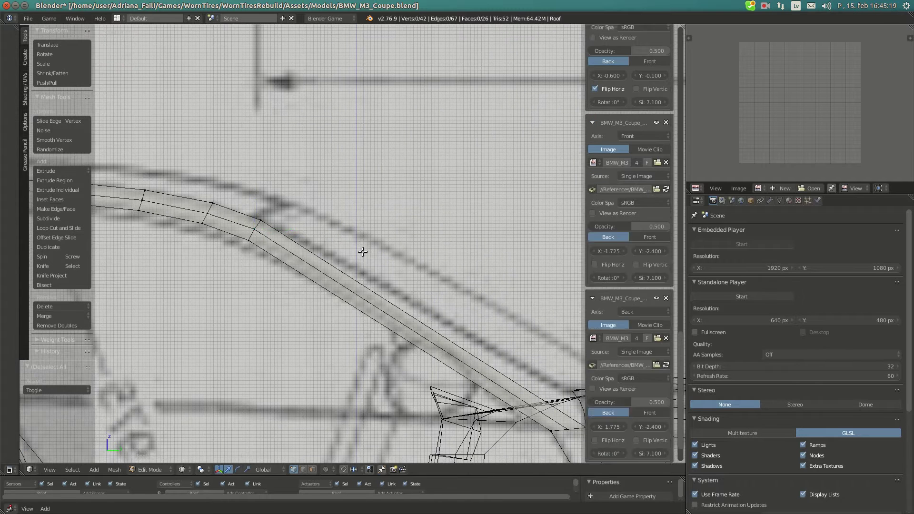
key("ctrl+r")
left_click(362, 300)
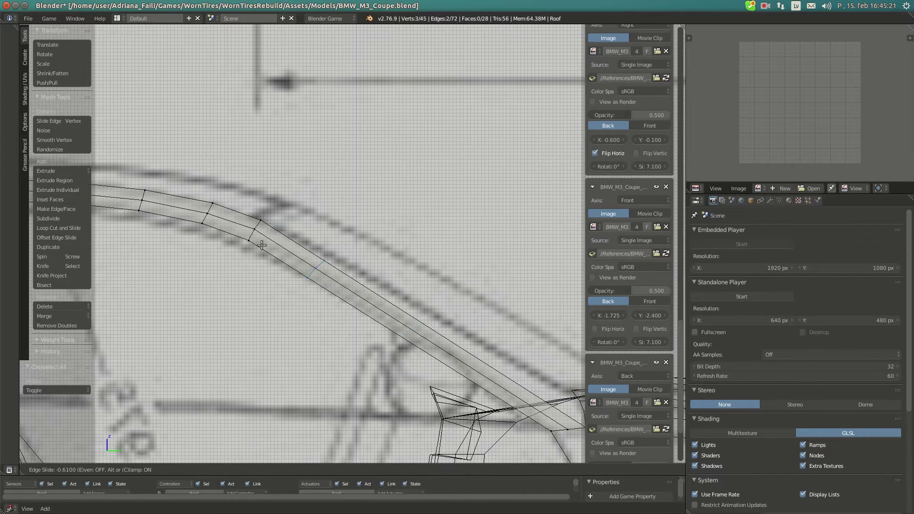
left_click(259, 244)
Move the latest cut's vertices up by about 0.013 to 0.018 and along Y by up to 0.013 toward the blueprint pillar.
scroll(268, 286, "up", 5)
right_click_drag(268, 287, 284, 262)
key("g")
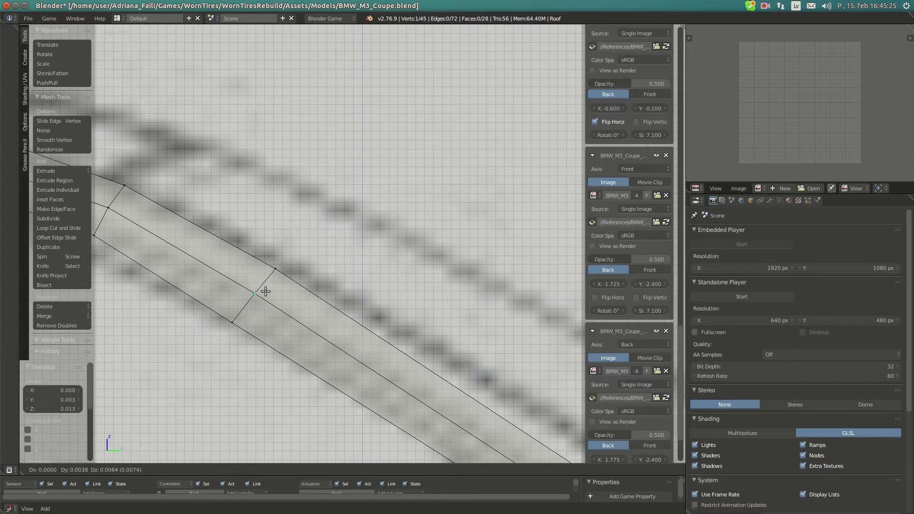
left_click(232, 319)
right_click_drag(232, 320, 241, 304)
scroll(242, 304, "down", 2)
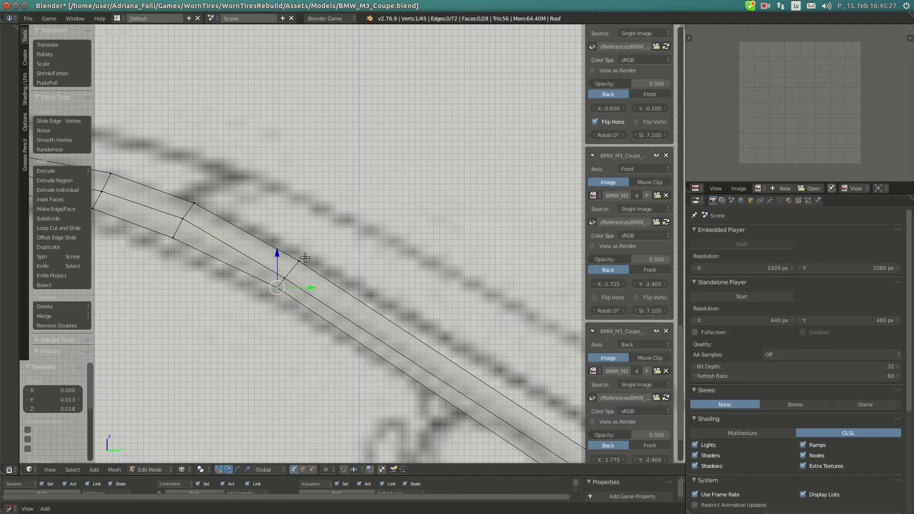
Refine the latest cut's three vertices with further shifts of about 0.002 to 0.005 along Y and 0.004 to 0.012 up.
mouse_move(307, 261)
right_mouse_down()
mouse_move(314, 257)
mouse_move(299, 272)
right_mouse_up()
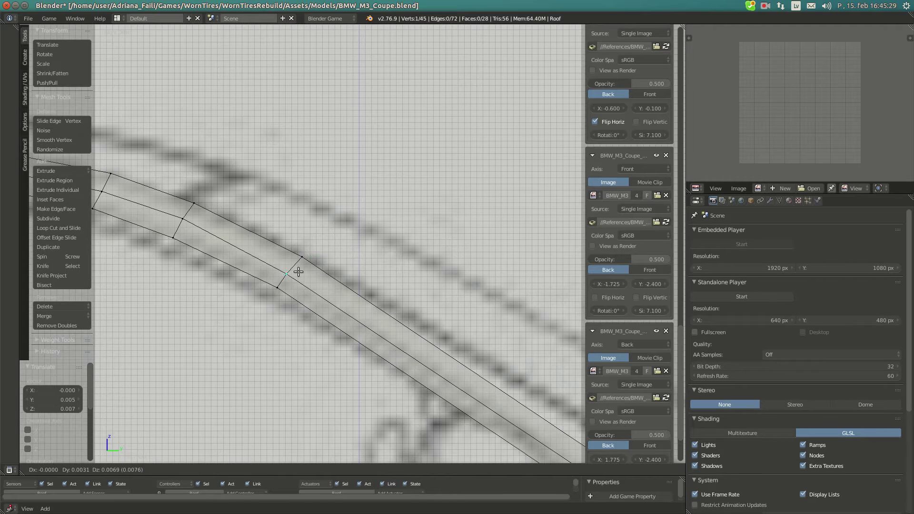
left_click(283, 285)
key("g")
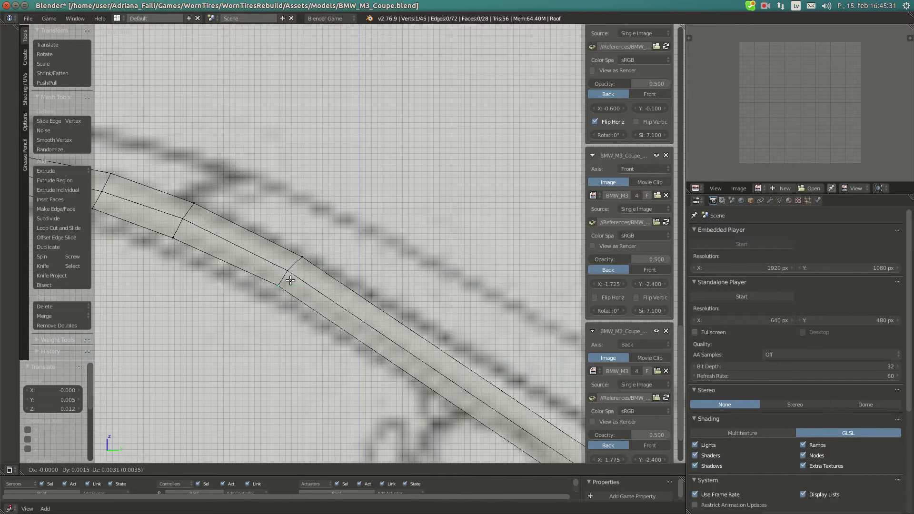
left_click(290, 280)
In top view, shift the latest cut's three vertices inward along X by about 0.003 to 0.005 to follow the pillar outline.
key("KP_7")
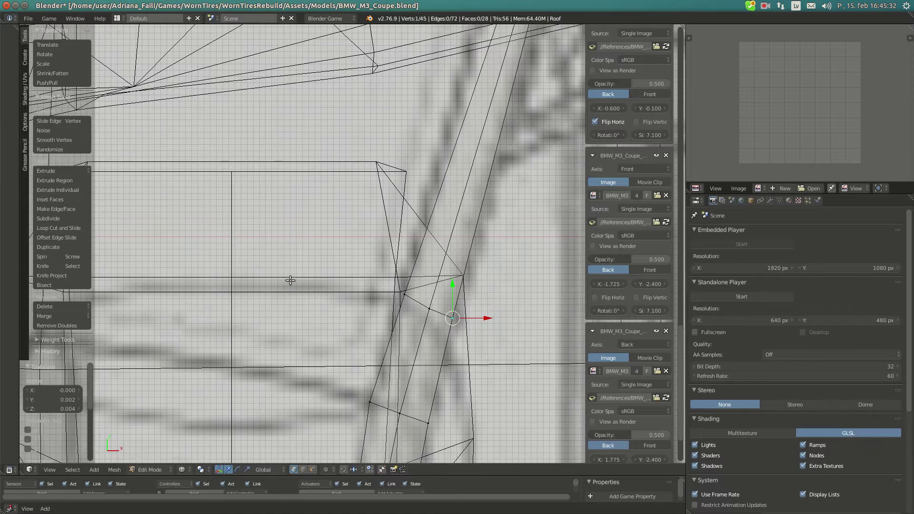
right_click(416, 289)
left_click_drag(433, 294, 477, 322)
right_click(430, 310)
right_click(454, 317)
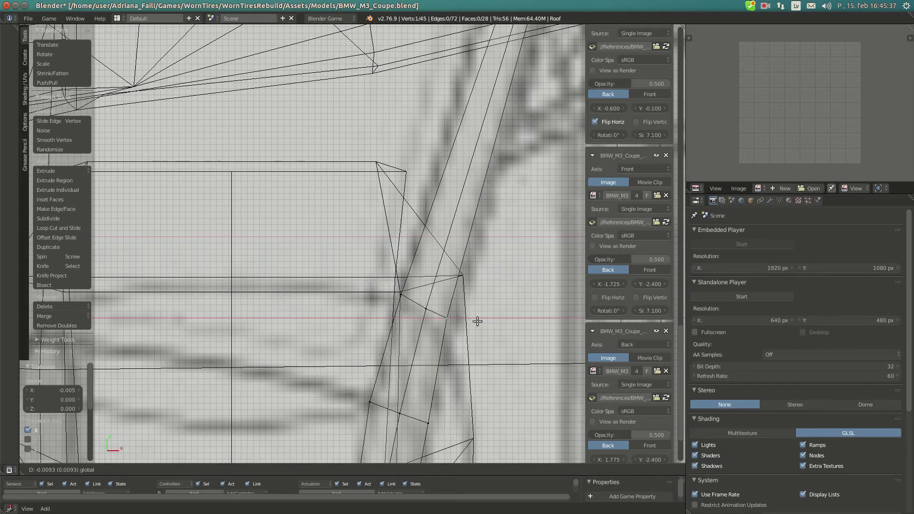
left_click(478, 320)
scroll(481, 320, "down", 6)
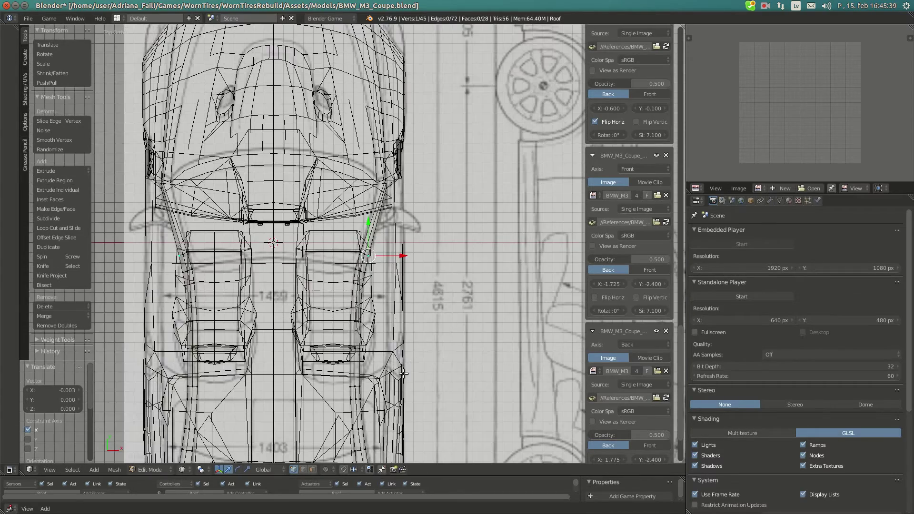
scroll(404, 373, "down", 1)
middle_click_drag(400, 365, 414, 297, "shift")
key("KP_3")
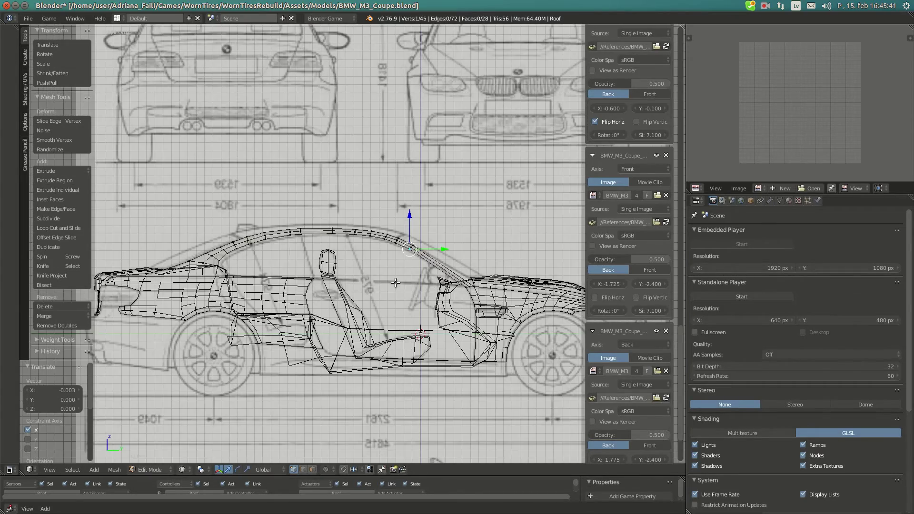
Add another loop cut across the remaining sloping pillar section, slid toward its upper end.
scroll(395, 283, "up", 7)
key("a")
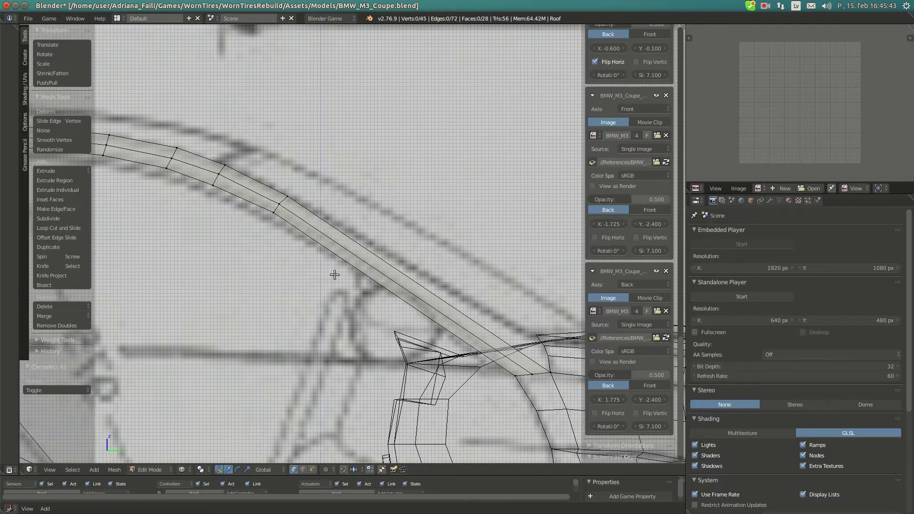
key("ctrl+r")
left_click(360, 261)
left_click(303, 227)
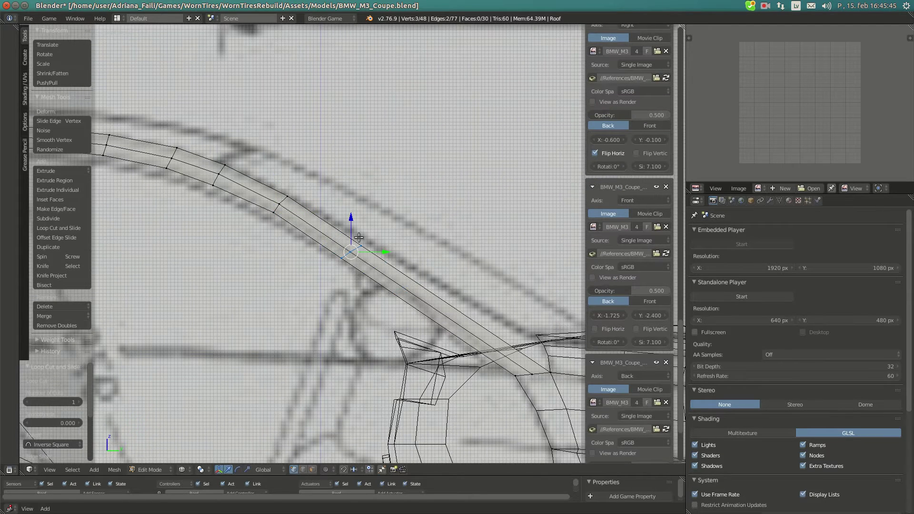
Move the new cut's upper vertex about 0.015 along Y and 0.012 up, its middle vertex 0.008 and 0.009, and raise the previous cut's upper vertex 0.003.
right_click(359, 239)
key("g")
left_click(364, 236)
right_click(294, 197)
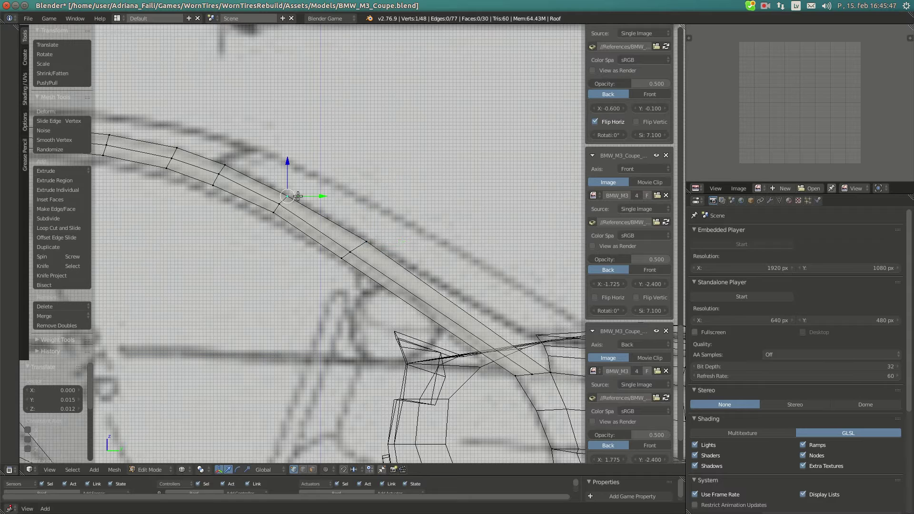
key("g")
left_click(305, 192)
right_click(352, 247)
key("g")
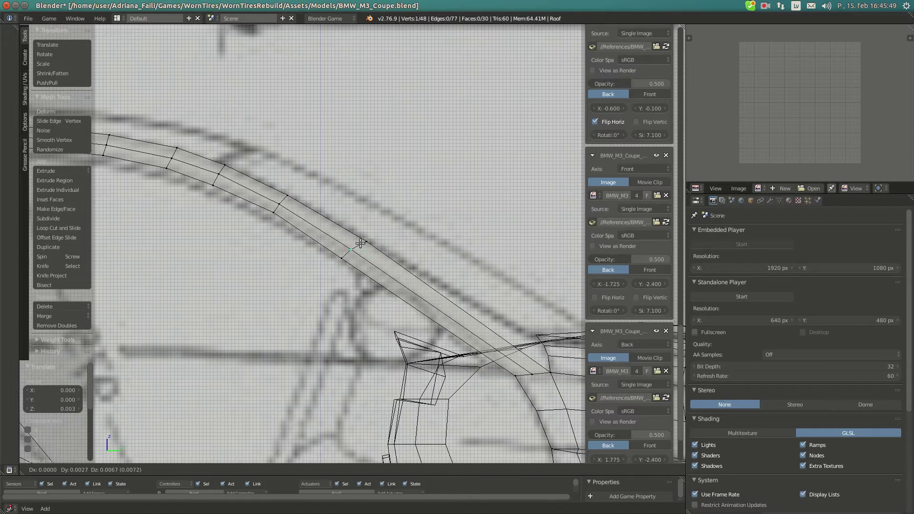
left_click(352, 241)
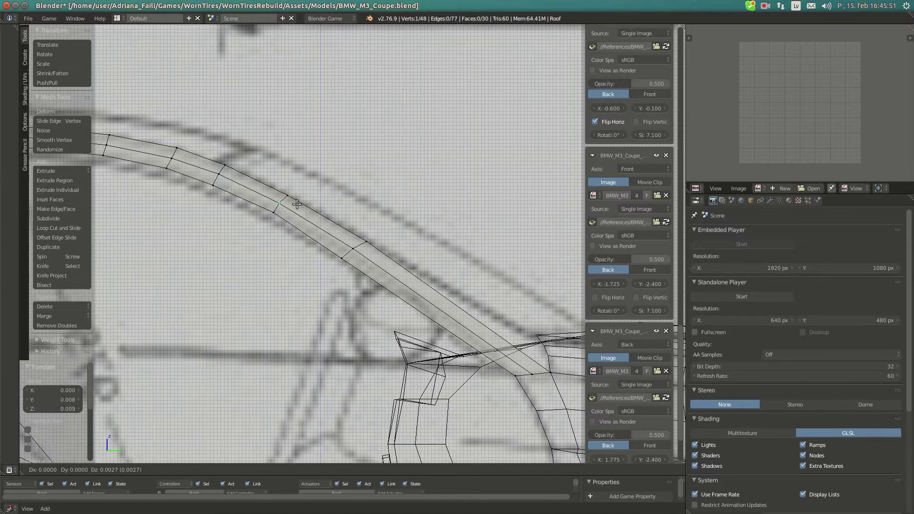
Shift the new cut's lower vertex about 0.012 along Y and up, and nudge the lower vertices of the two cuts above it.
scroll(350, 243, "up", 3)
right_click(349, 274)
key("g")
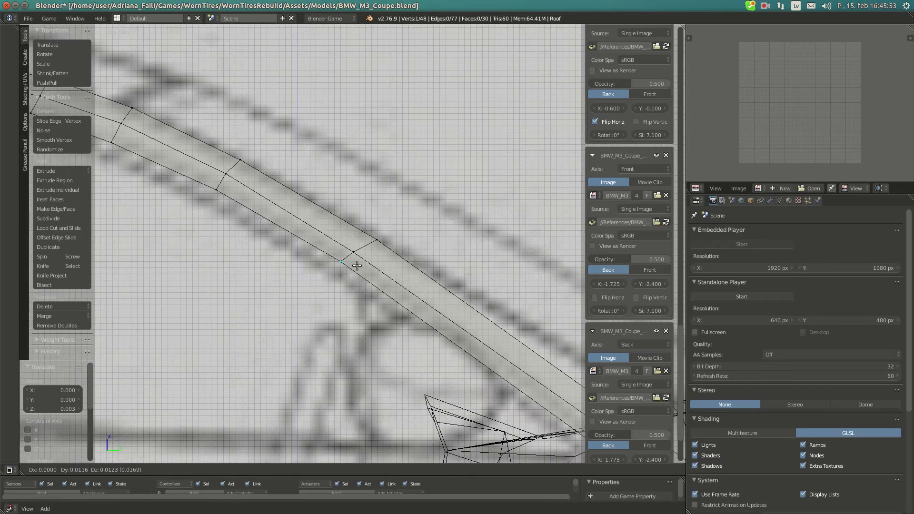
left_click(356, 266)
right_click(228, 189)
key("g")
left_click(207, 184)
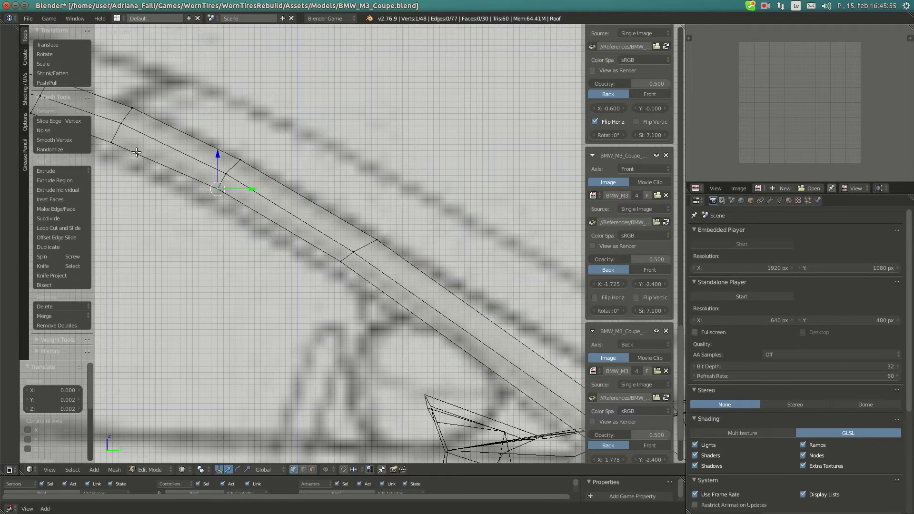
right_click(120, 144)
key("g")
left_click(143, 155)
Refine the new cut's lower vertex by about 0.006 along Y and its middle vertex by 0.015, and nudge the previous cut's middle vertex by 0.002.
right_click(351, 262)
key("g")
left_click(355, 260)
right_click(357, 250)
key("g")
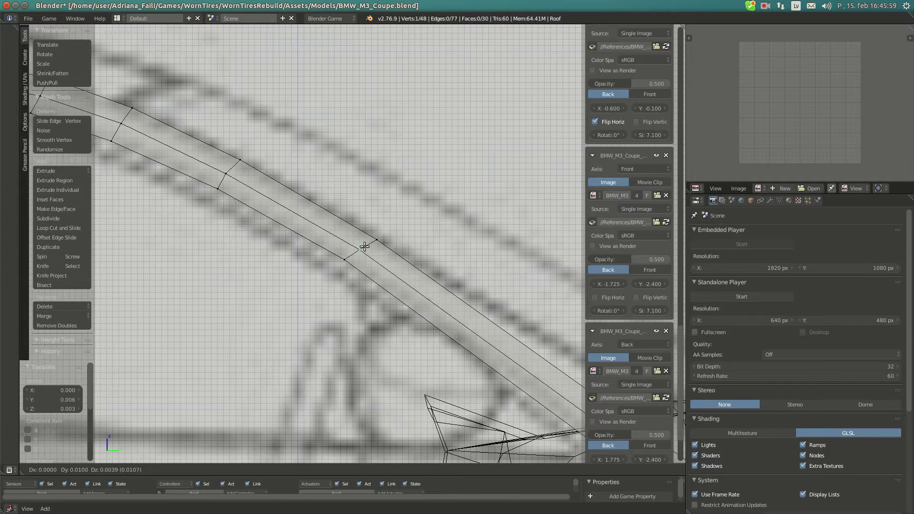
left_click(217, 185)
right_click(220, 172)
key("g")
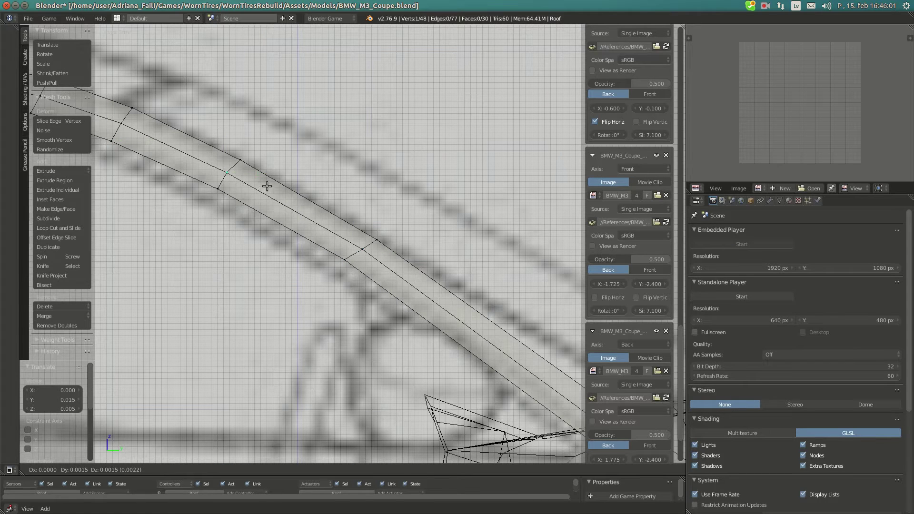
left_click(267, 186)
In top view, shift the new cut's inner vertex inward along X by about 0.007 and its middle vertex by about 0.006.
right_click(383, 238)
key("KP_7")
scroll(388, 236, "down", 1)
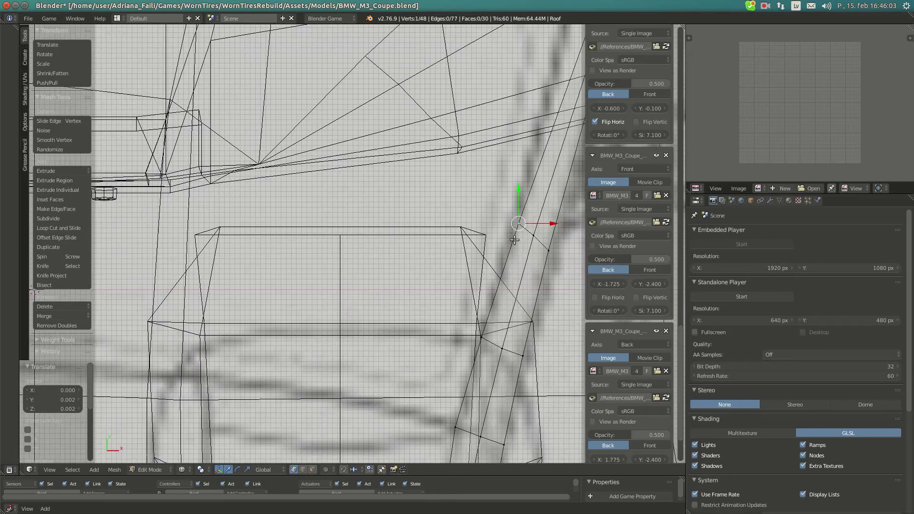
middle_click_drag(517, 240, 373, 255, "shift")
scroll(426, 245, "up", 3)
key("g")
key("x")
left_click(414, 250)
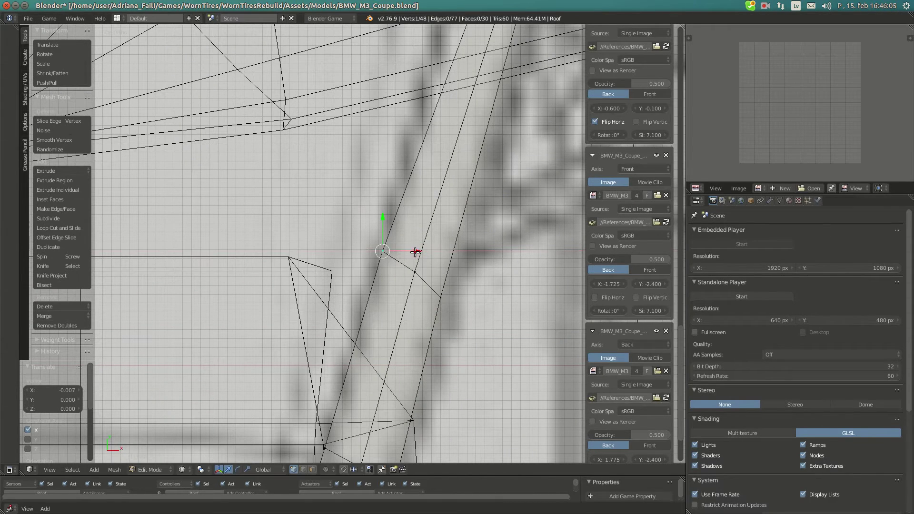
right_click(428, 274)
key("g")
key("x")
left_click(432, 273)
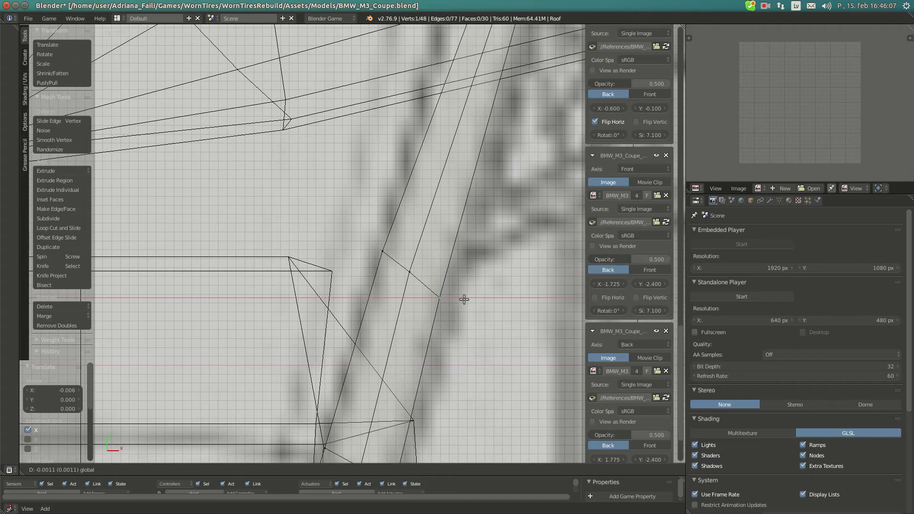
Shift the new cut's outer vertex outward along X by about 0.010 to follow the top blueprint.
scroll(452, 299, "down", 6)
key("g")
key("x")
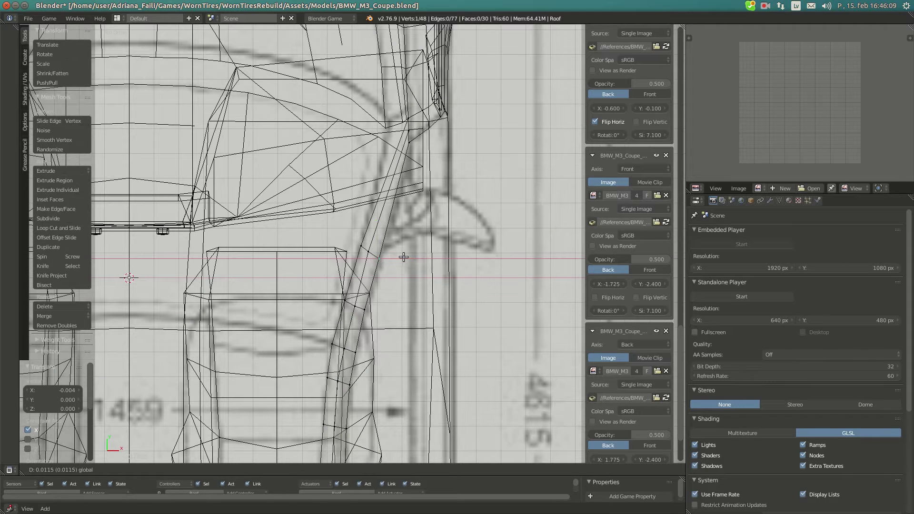
left_click(403, 257)
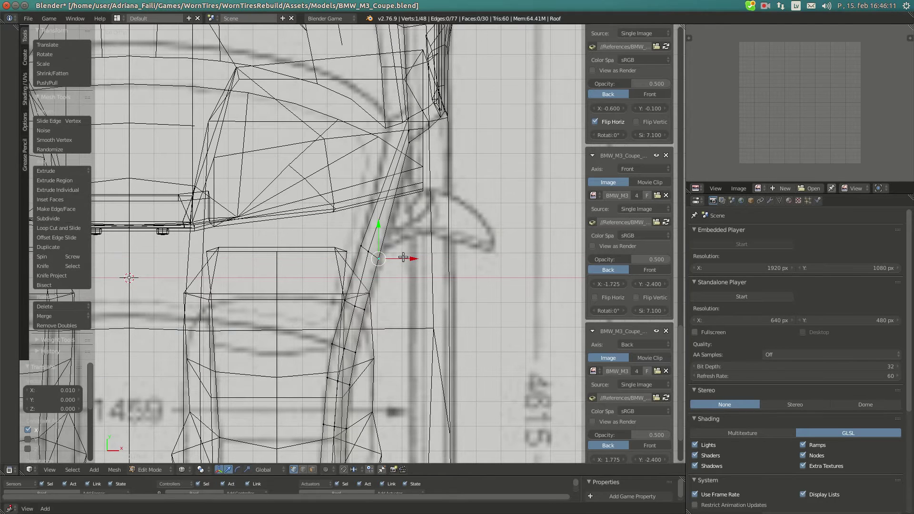
In side view, add a loop cut across the last long pillar section above the hood, slid toward its upper end.
key("KP_3")
scroll(403, 258, "up", 2)
middle_click_drag(407, 284, 332, 265, "shift")
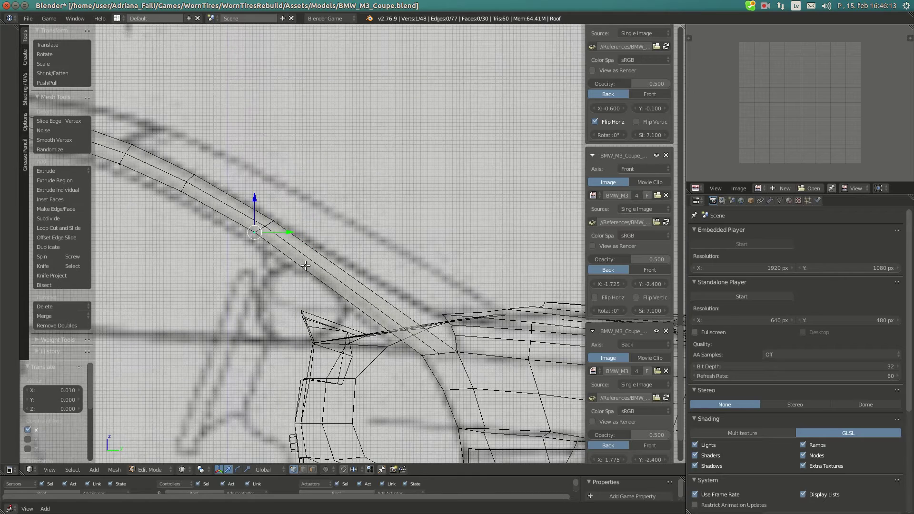
scroll(310, 290, "down", 5)
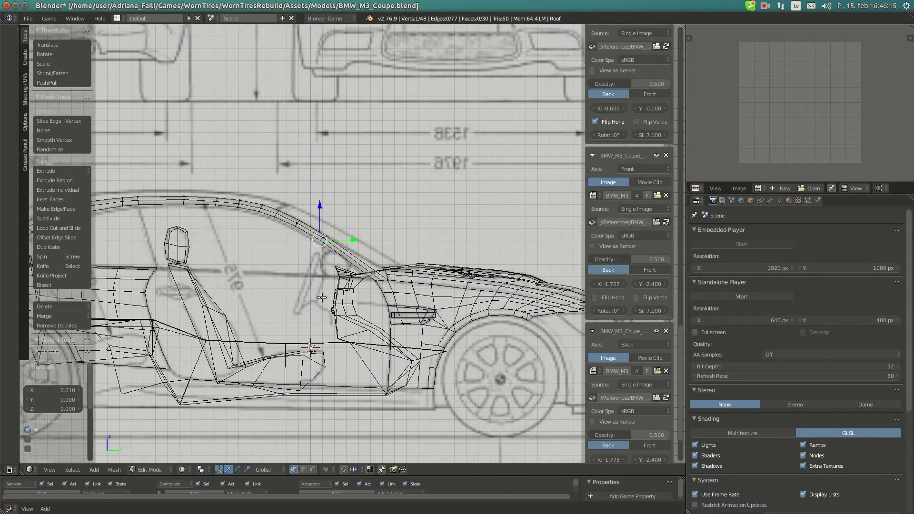
scroll(317, 292, "up", 3)
key("a")
scroll(320, 296, "up", 1)
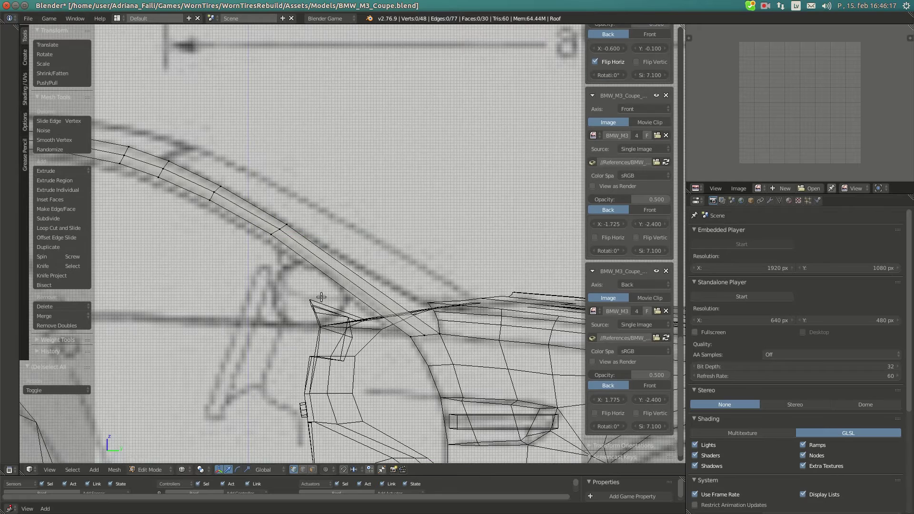
key("ctrl+r")
left_click(380, 272)
left_click(353, 245)
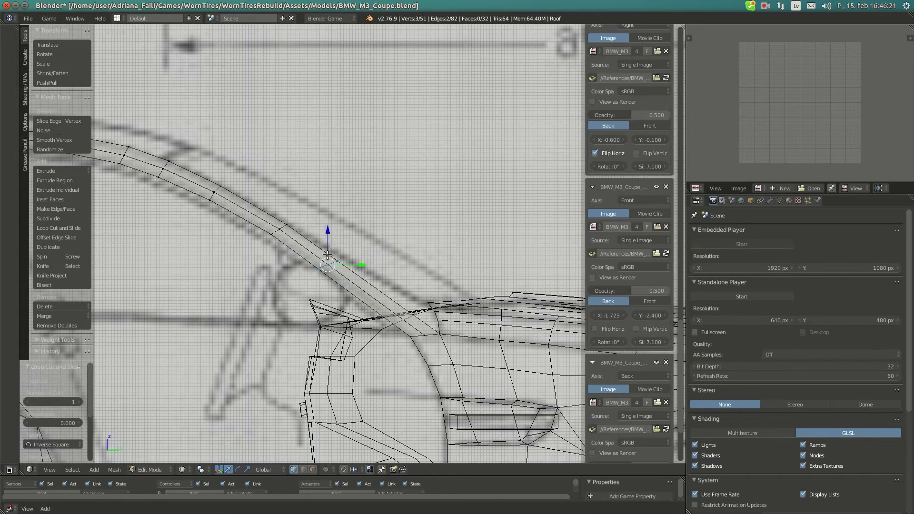
Move the latest cut's upper vertex about 0.008 along Y and 0.013 up, its middle vertex 0.008 along Y, and its lower vertex 0.024 along Y.
scroll(352, 243, "up", 4)
right_click(320, 286)
key("g")
left_click(342, 270)
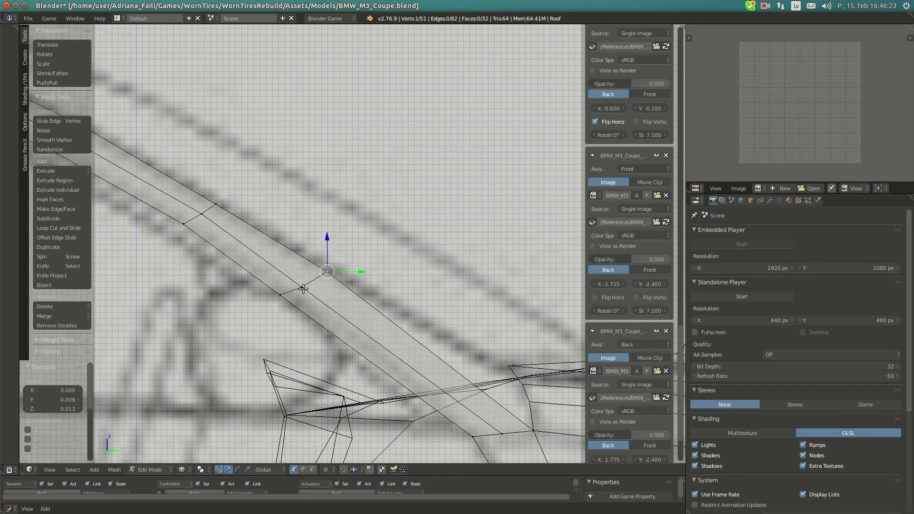
right_click(316, 289)
key("g")
left_click(323, 288)
right_click(290, 297)
key("g")
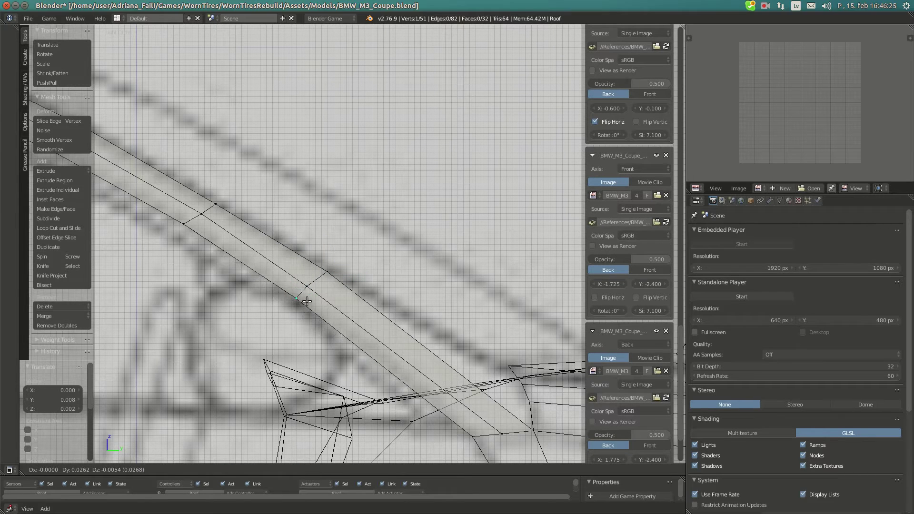
left_click(305, 300)
Refine the latest cut's three vertices with small shifts of up to about 0.006 along Y and 0.002 up.
right_click(312, 281)
right_click(336, 272)
key("g")
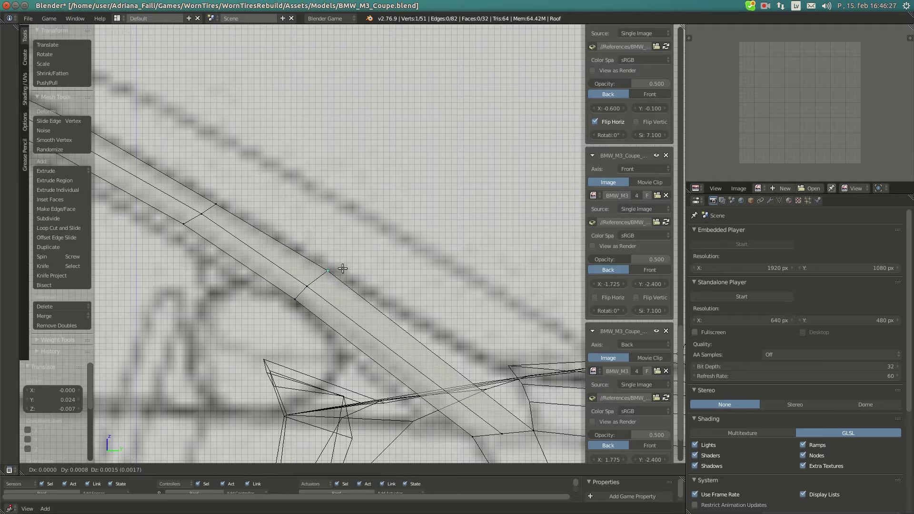
left_click(343, 268)
right_click(319, 283)
key("g")
left_click(324, 284)
right_click(303, 296)
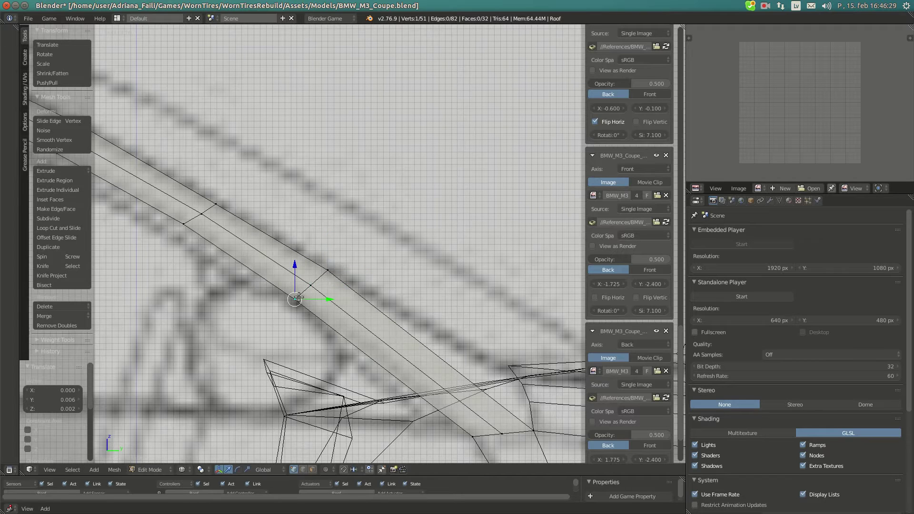
key("g")
left_click(305, 296)
Shift the lower vertex of the cut above about 0.005 along Y and 0.004 down.
left_click(223, 211)
right_click(188, 220)
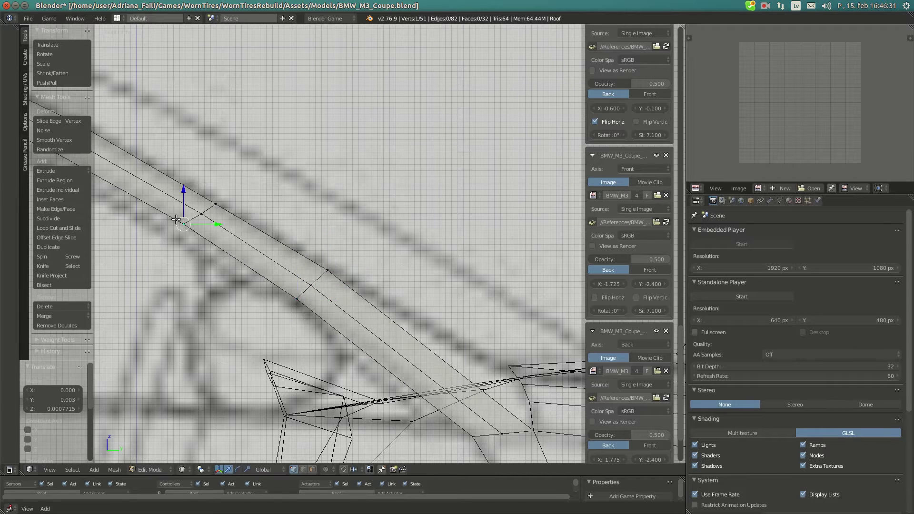
key("g")
left_click(204, 239)
In top view, shift the latest cut's inner vertex inward along X by about 0.018 and align its other vertices and the neighbouring outer vertex along X.
key("KP_7")
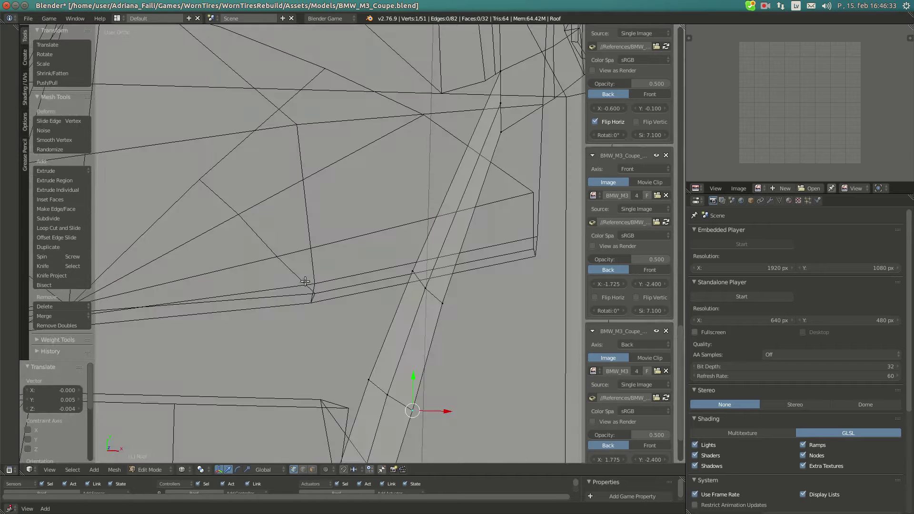
right_click(405, 271)
key("g")
key("x")
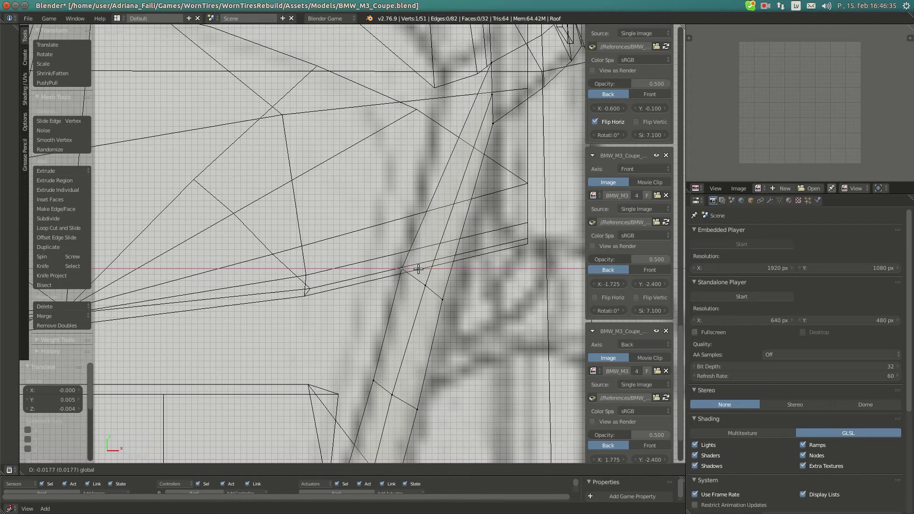
left_click(417, 270)
right_click(423, 288)
mouse_move(452, 283)
left_mouse_down()
mouse_move(443, 284)
mouse_move(457, 299)
left_mouse_up()
right_click(446, 300)
left_click_drag(426, 399, 442, 406)
right_click(405, 280)
right_click(424, 288)
left_click_drag(440, 287, 443, 286)
In side view, raise the upper vertex of the cut above the latest one by about 0.004 along Z.
key("KP_3")
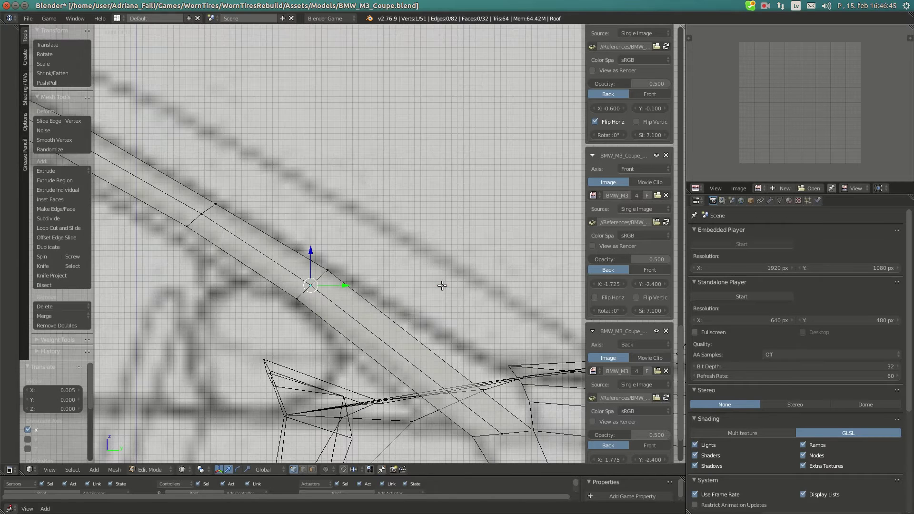
middle_click_drag(382, 288, 362, 269, "shift")
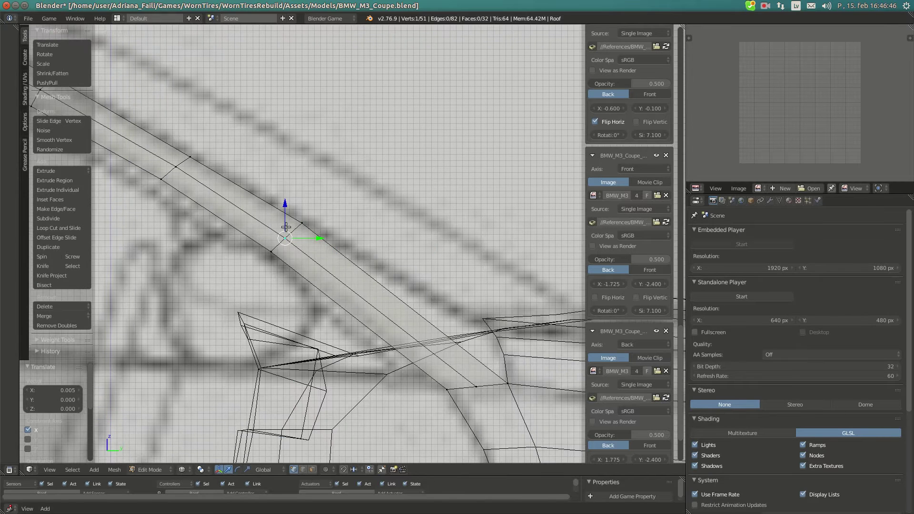
right_click(190, 137)
key("g")
key("z")
left_click(188, 122)
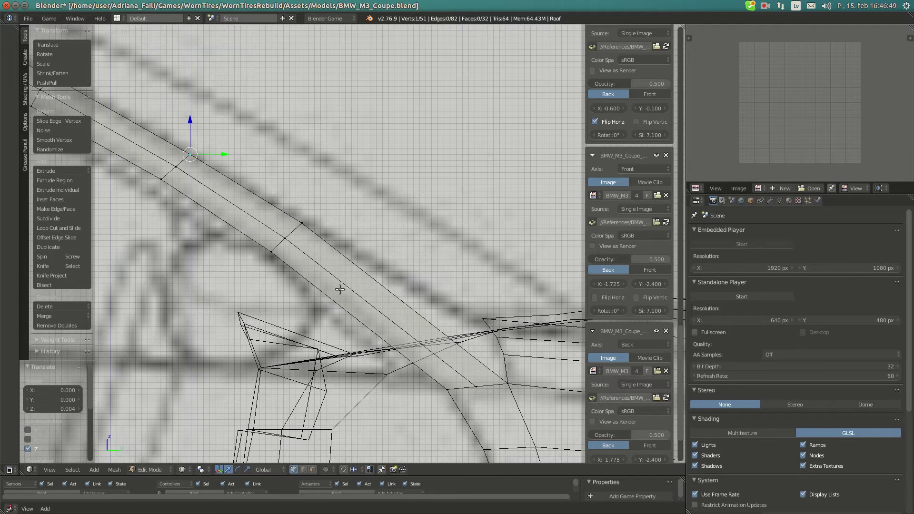
Add a loop cut across the lowest pillar section near the hood, slid slightly toward its upper end.
key("a")
key("ctrl+r")
left_click(346, 273)
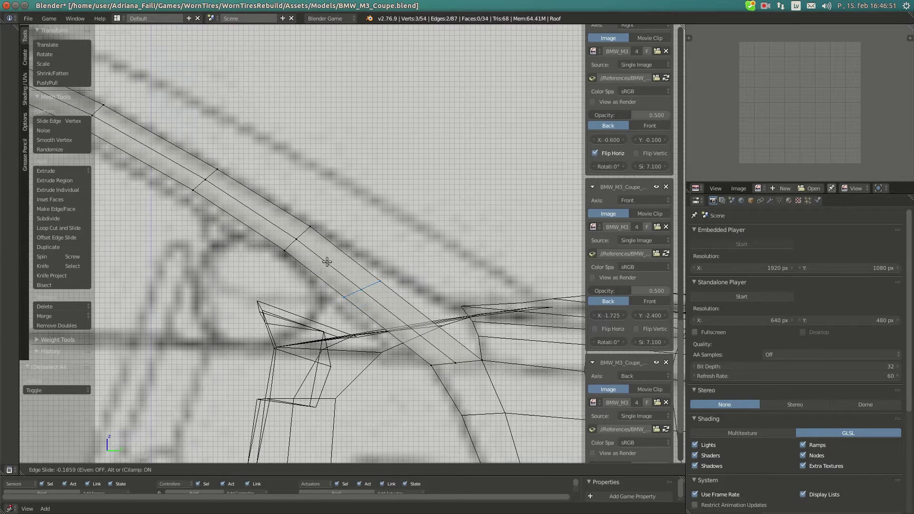
left_click(325, 261)
Move the new cut's lower vertex about 0.006 along Y and nudge the lower vertex of the cut above it.
right_click(340, 294)
key("g")
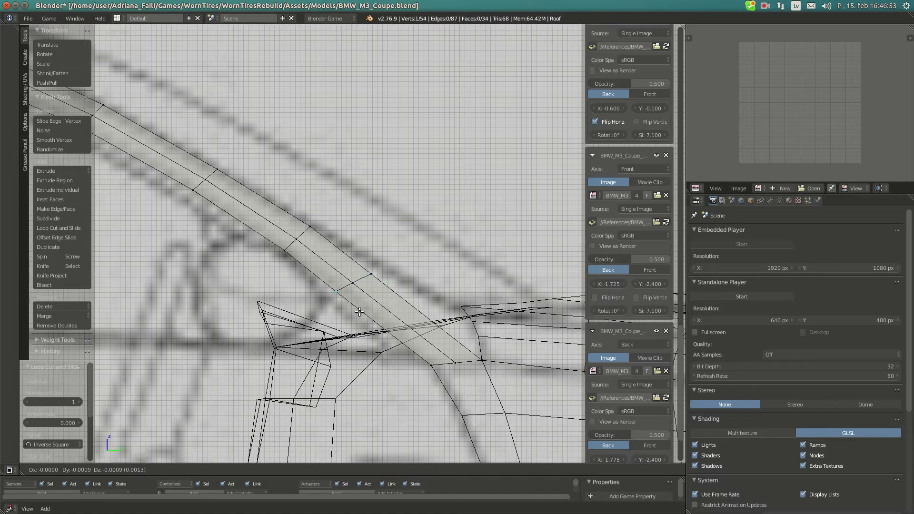
right_click(363, 306)
key("g")
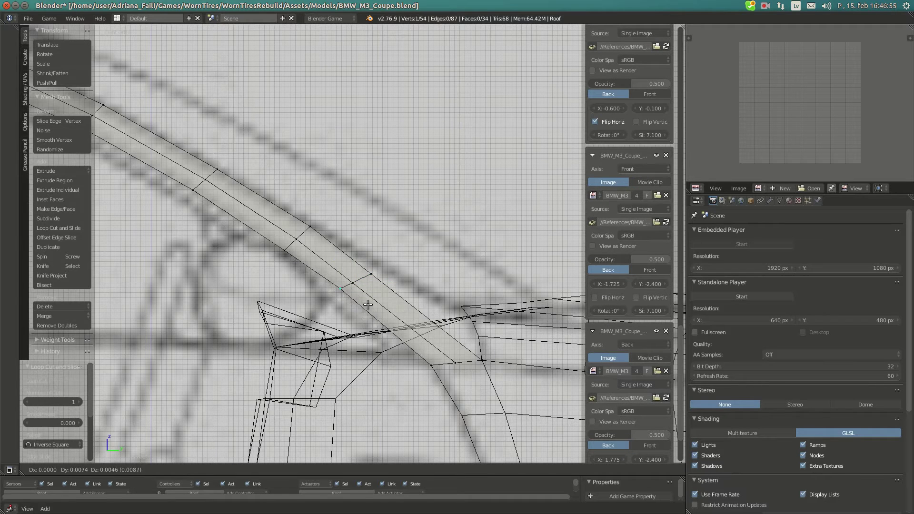
left_click(368, 306)
right_click(284, 237)
key("g")
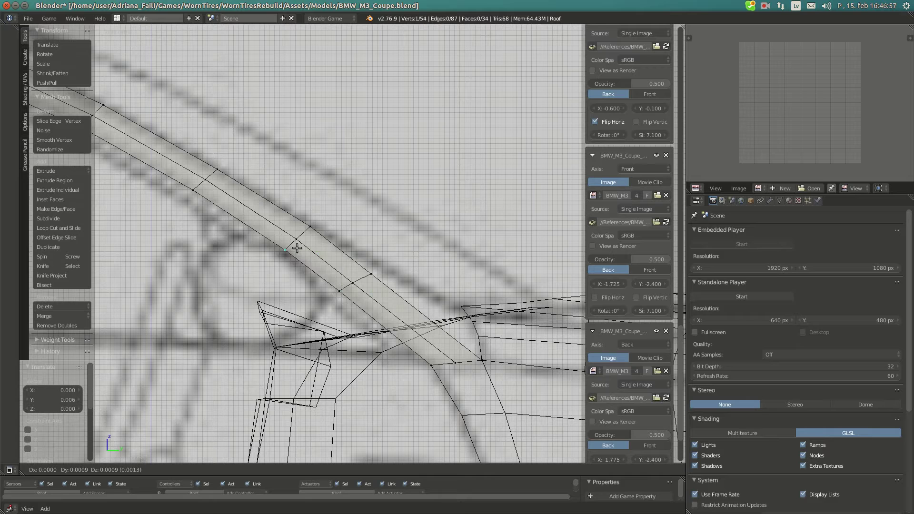
left_click(331, 250)
Fit the latest cut's vertices to the side outline, moving the upper one about 0.013 along Y and 0.017 along Z.
right_click(369, 260)
key("g")
left_click(390, 253)
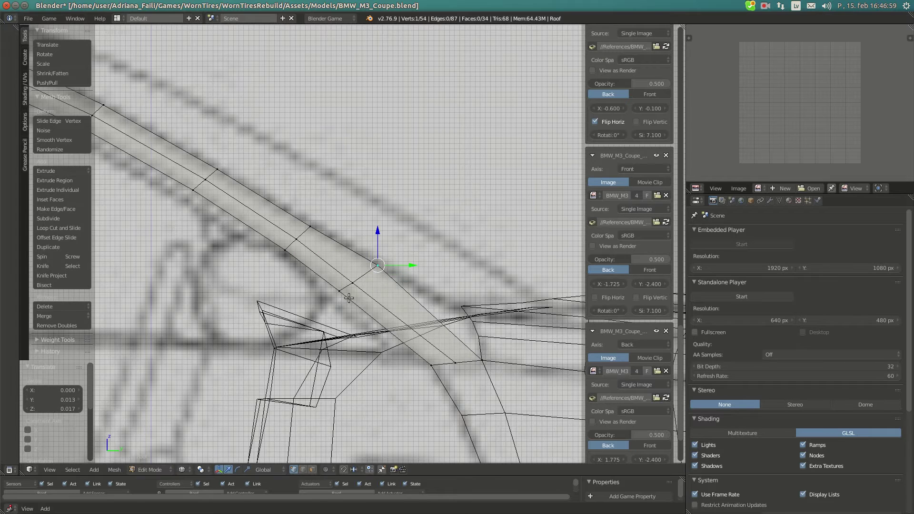
key("g")
left_click(352, 285)
key("g")
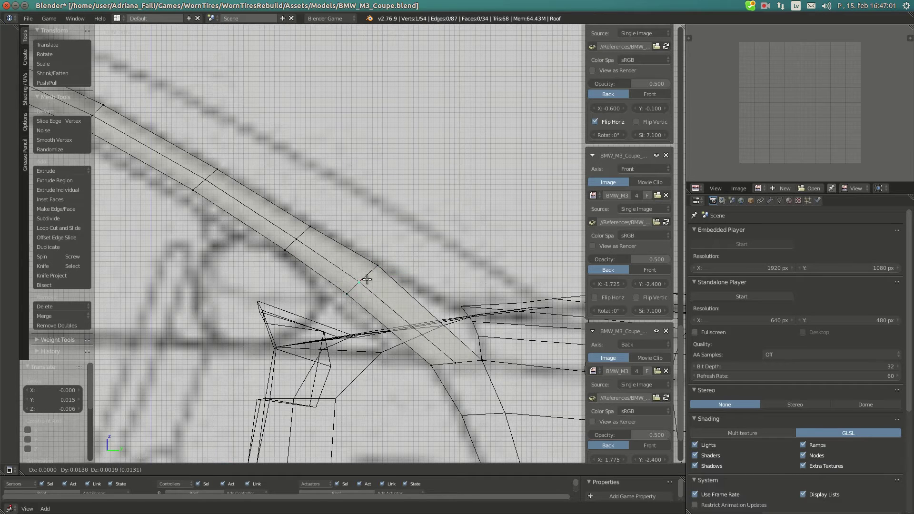
left_click(299, 243)
Nudge the latest cut's middle vertex and the middle and upper vertices of the cut above it to follow the pillar outline.
key("g")
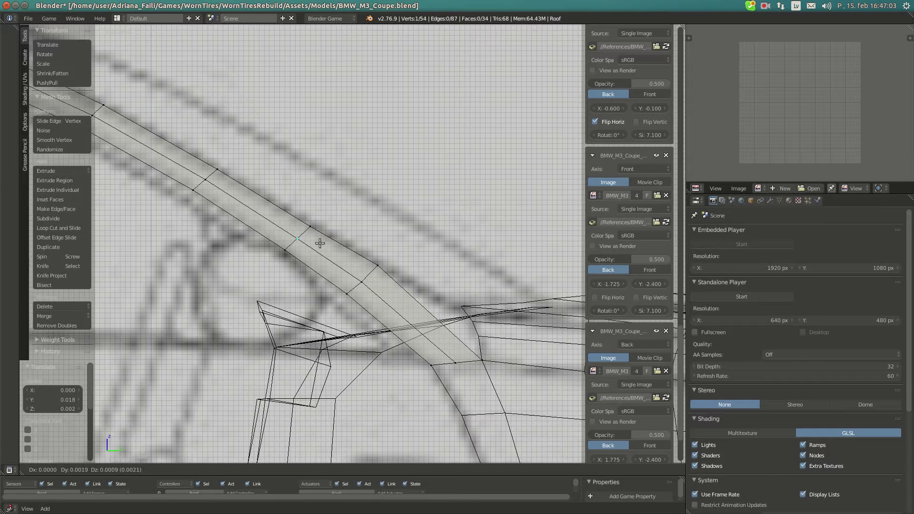
left_click(320, 241)
right_click(362, 275)
key("g")
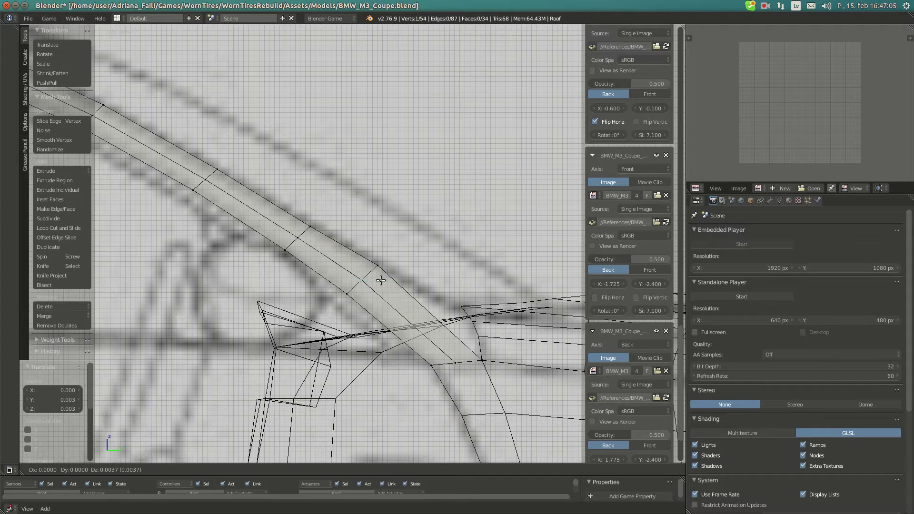
left_click(381, 271)
right_click(308, 232)
key("g")
left_click(331, 234)
In top view, shift the latest cut's inner vertex about -0.020 and its outer vertex about 0.018 along X.
key("KP_7")
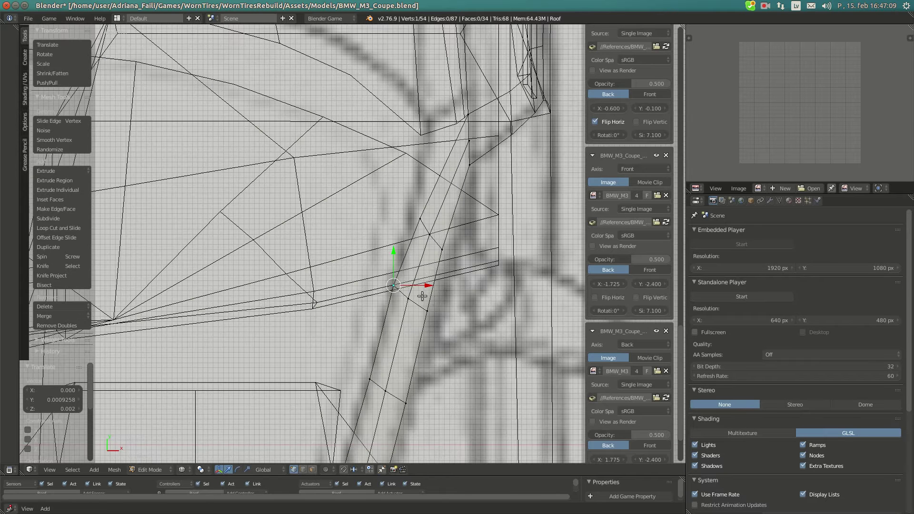
right_click(426, 235)
key("g")
key("x")
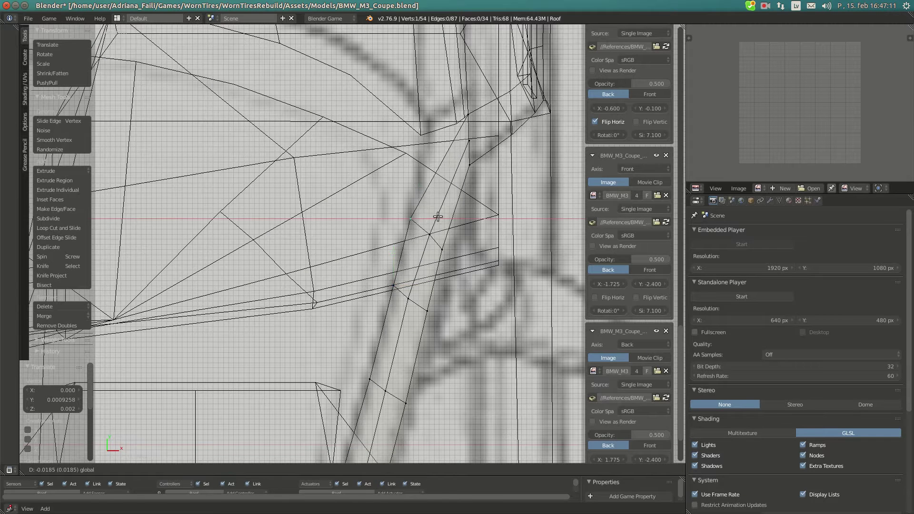
left_click(444, 250)
right_click(464, 253)
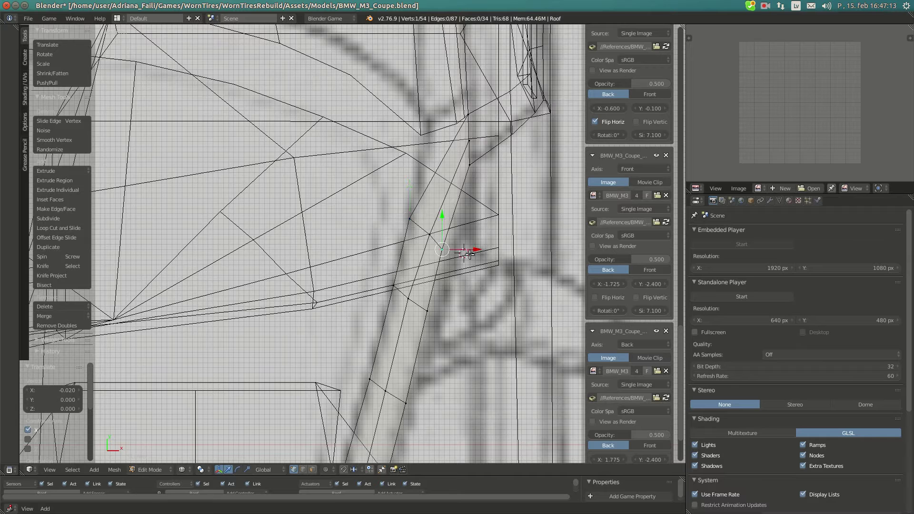
key("shift+s")
left_click(469, 252)
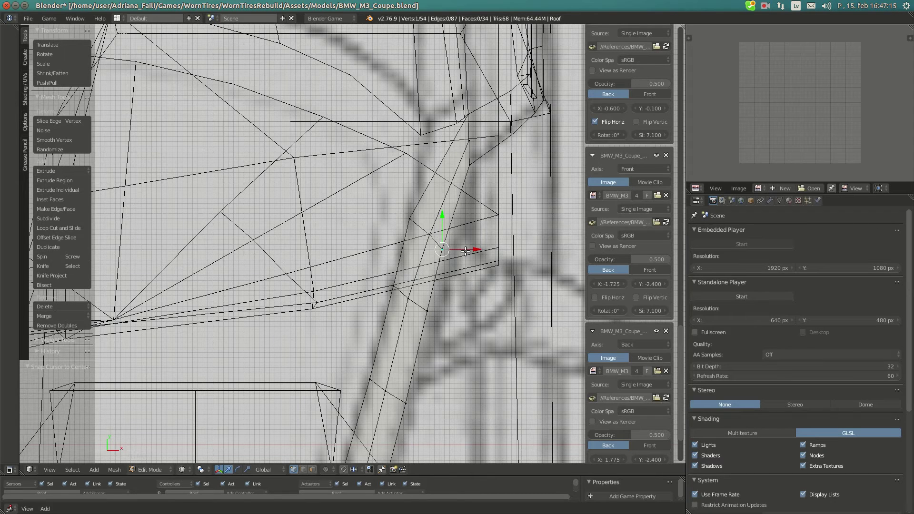
key("g")
key("x")
left_click(473, 253)
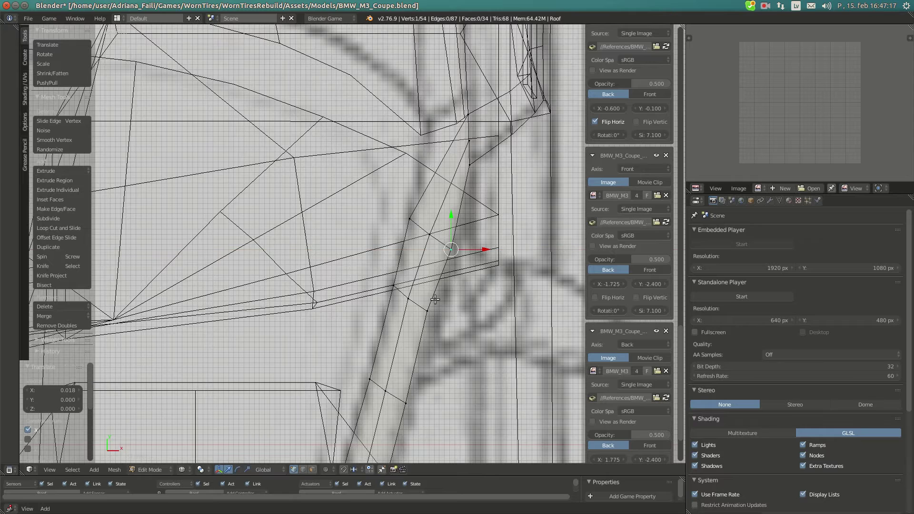
Shift the outer vertex of the cut above about 0.010 along X and nudge the middle vertices of both cuts along X.
right_click(447, 309)
left_click_drag(448, 310, 452, 312)
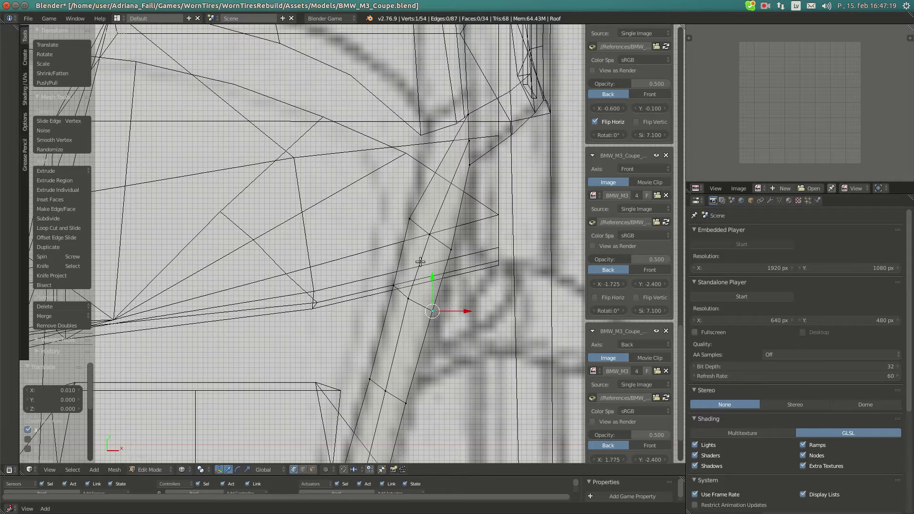
right_click(402, 219)
left_click_drag(436, 219, 438, 234)
right_click(438, 234)
key("g")
key("x")
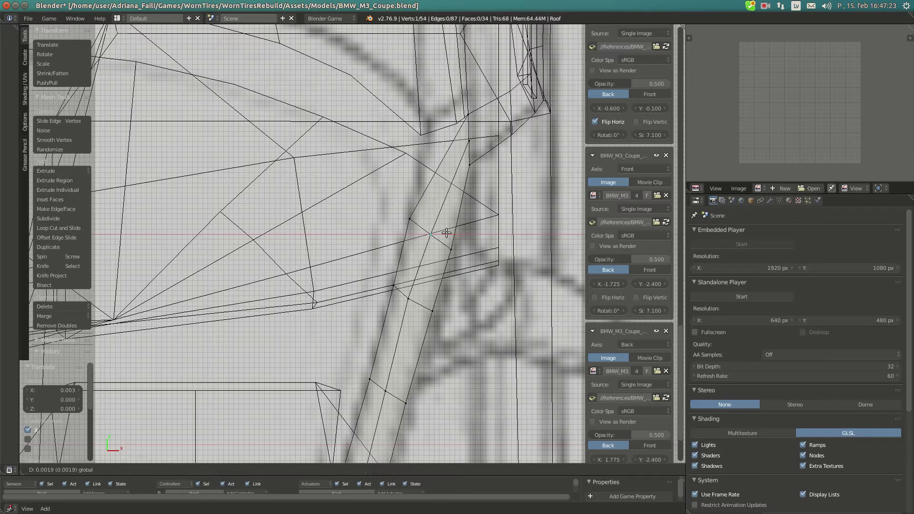
left_click(419, 284)
right_click(419, 289)
In side view, raise the latest cut's middle vertex about 0.013 and that of the cut above it about 0.009 along Z.
key("KP_3")
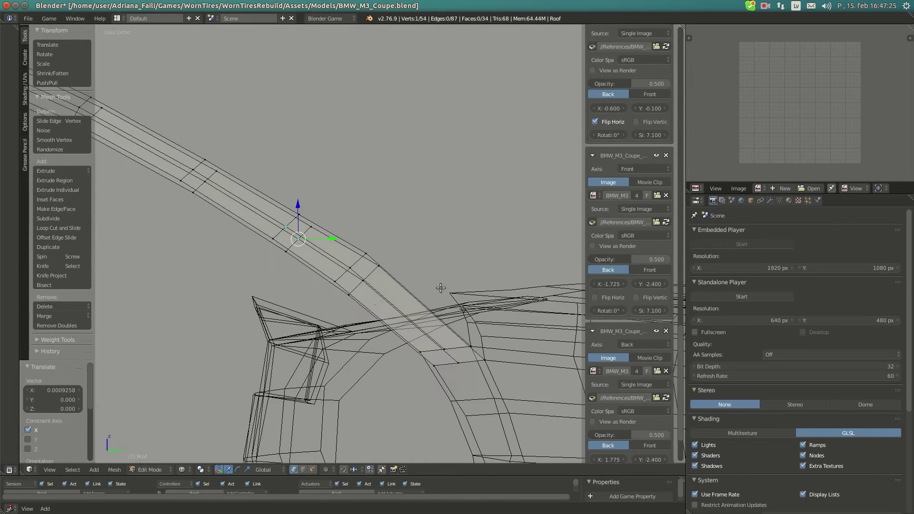
scroll(364, 282, "up", 2)
key("g")
key("z")
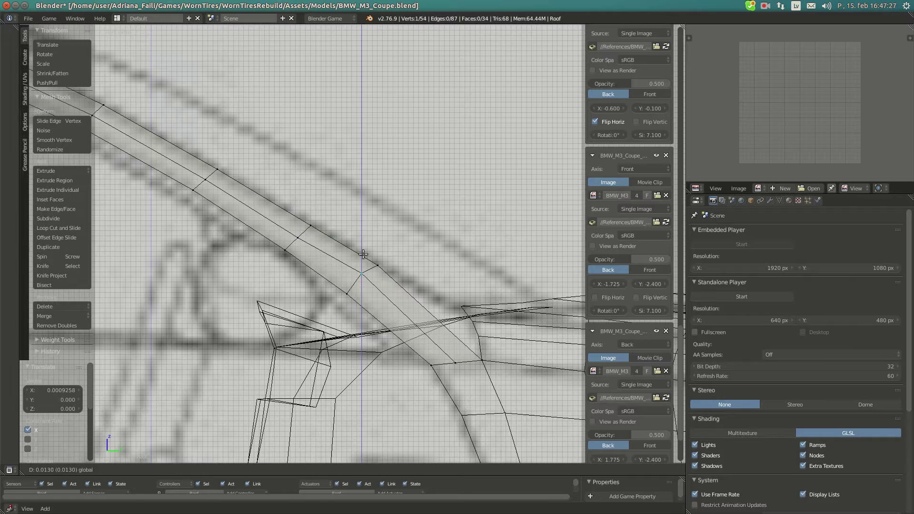
left_click(295, 248)
right_click(298, 226)
key("g")
key("z")
left_click(298, 221)
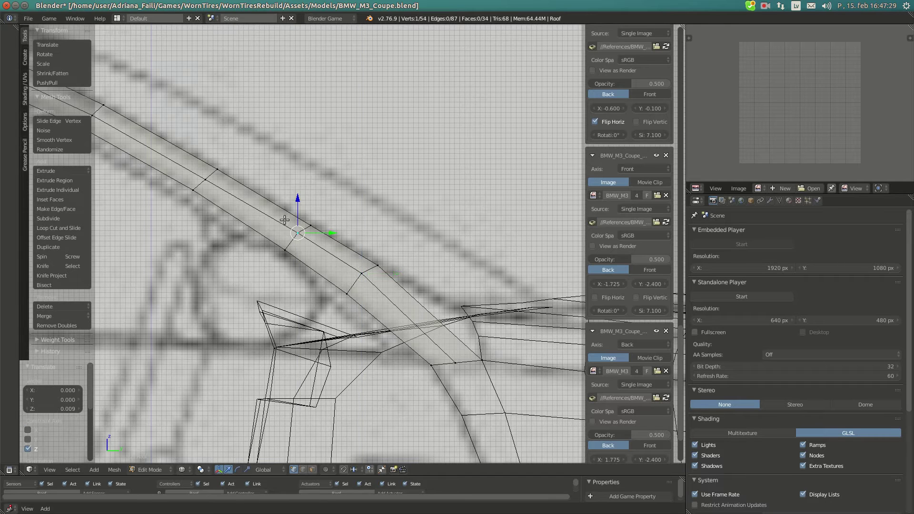
Raise the middle vertices of the next two cuts up the pillar by about 0.007 and 0.004 along Z.
middle_click_drag(232, 189, 378, 243, "shift")
right_click(348, 211)
key("g")
key("z")
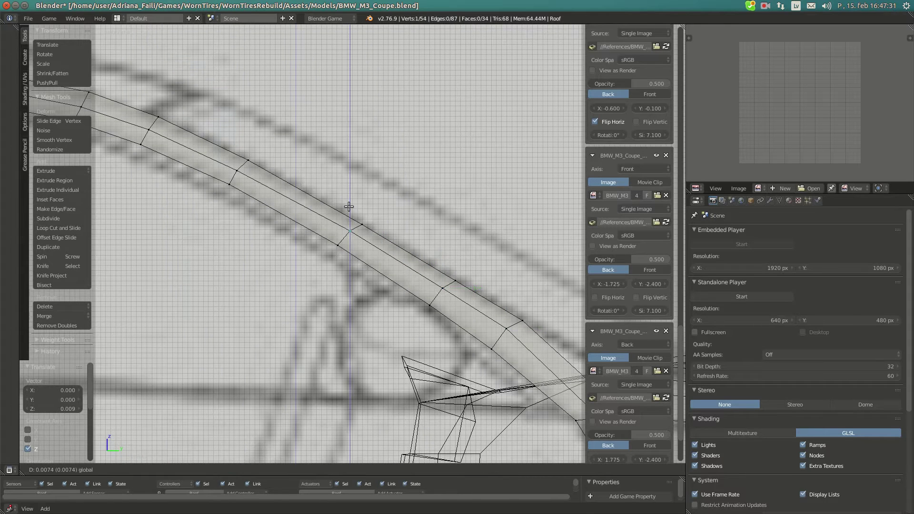
left_click(349, 207)
middle_click_drag(242, 172, 376, 233, "shift")
right_click(372, 231)
key("g")
key("z")
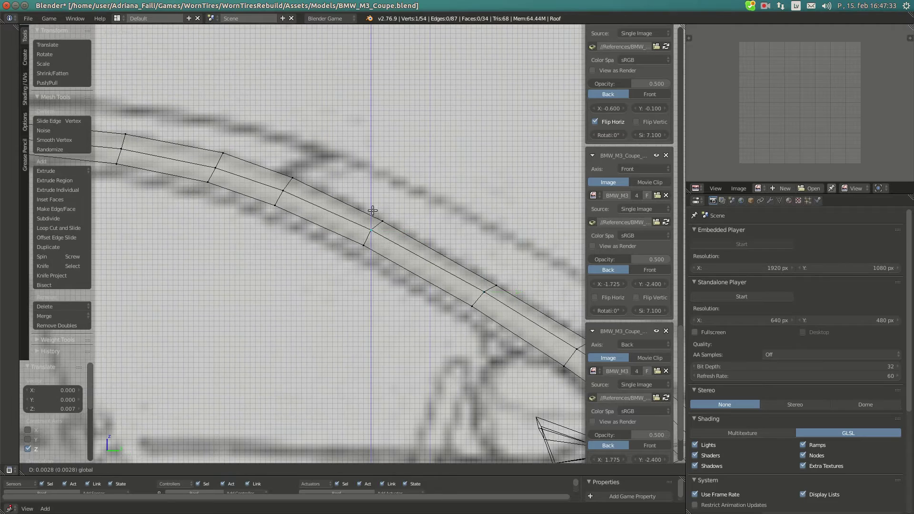
left_click(370, 229)
Raise the middle vertices of the two lowest cuts slightly to smooth the pillar's centre line, and clear the selection.
scroll(366, 231, "down", 2)
scroll(504, 306, "up", 5)
right_click(373, 257)
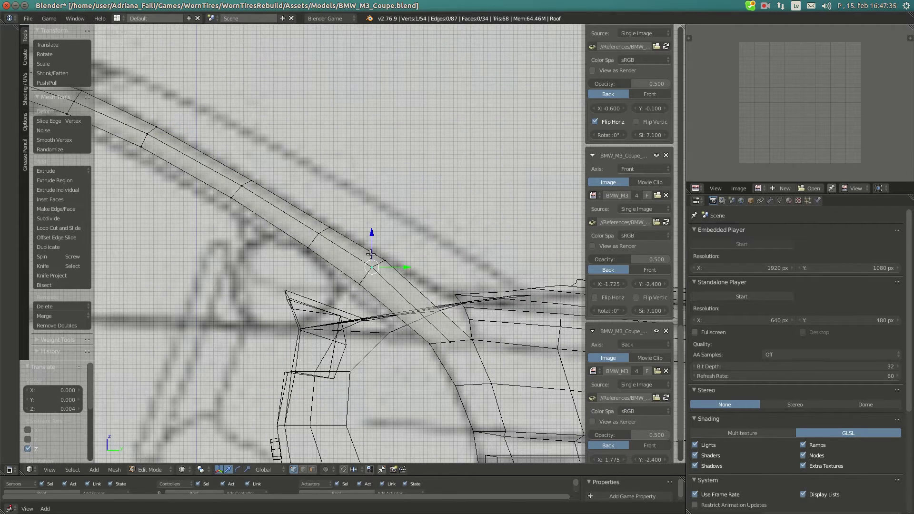
key("g")
key("z")
left_click(373, 252)
right_click(319, 232)
key("g")
key("y")
left_click(318, 210)
scroll(406, 294, "up", 2)
key("a")
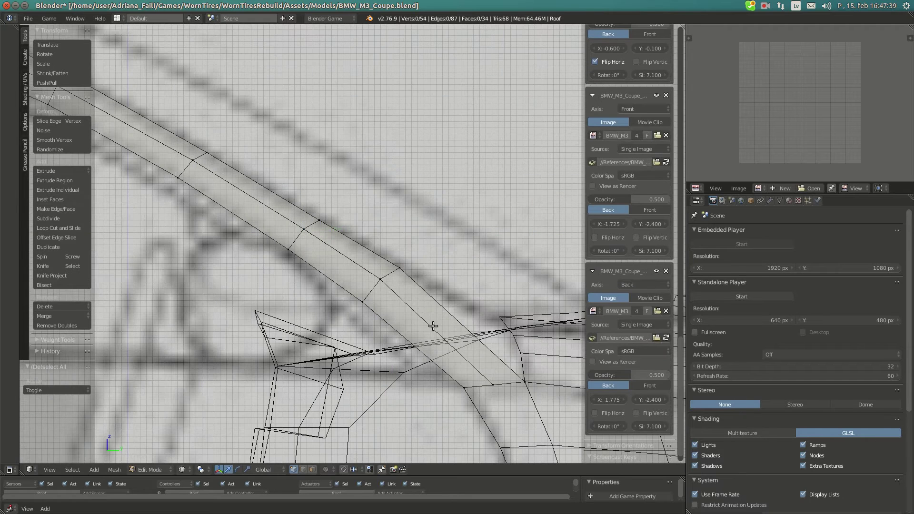
Add a loop cut midway across the lowest pillar section and move its lower vertex about 0.006 along Y and 0.002 along Z.
scroll(432, 327, "down", 1)
key("ctrl+r")
left_click(410, 311)
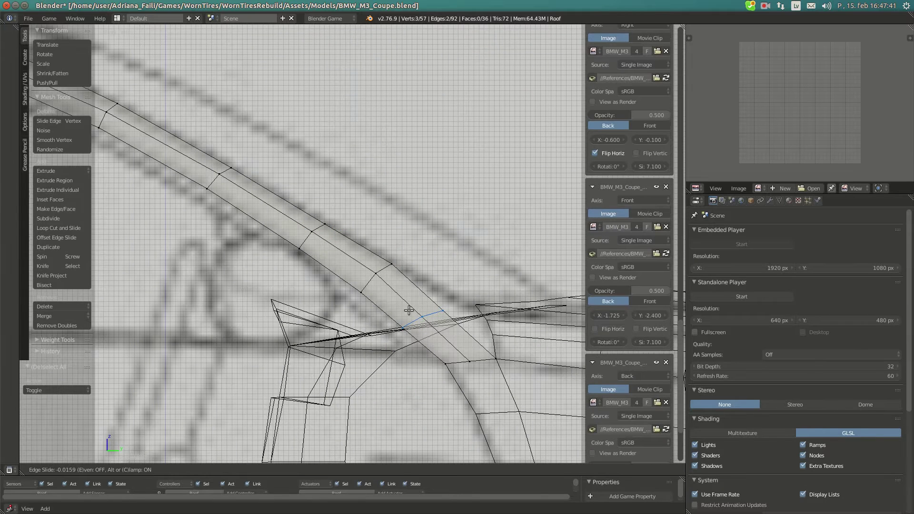
left_click(408, 309)
right_click(408, 331)
key("g")
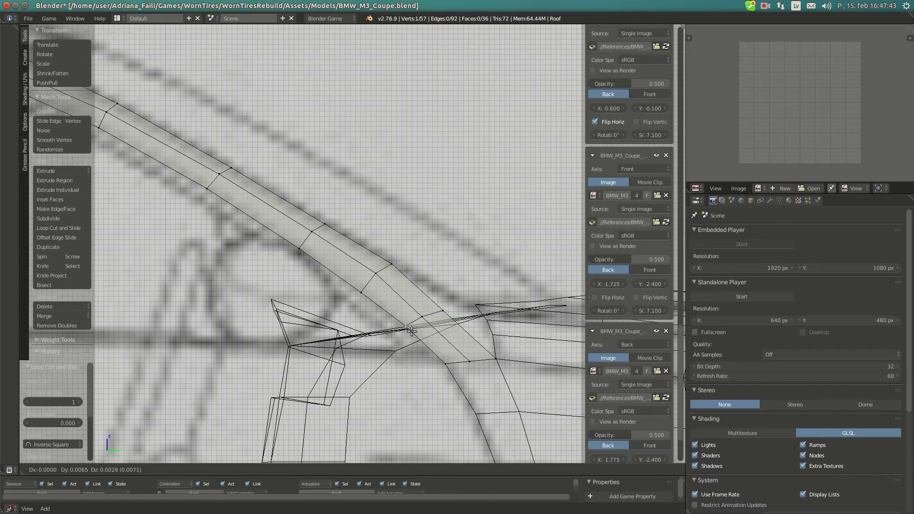
left_click(413, 331)
Reposition the new cut's middle and upper vertices towards the hood.
scroll(362, 323, "up", 3)
key("g")
left_click(333, 317)
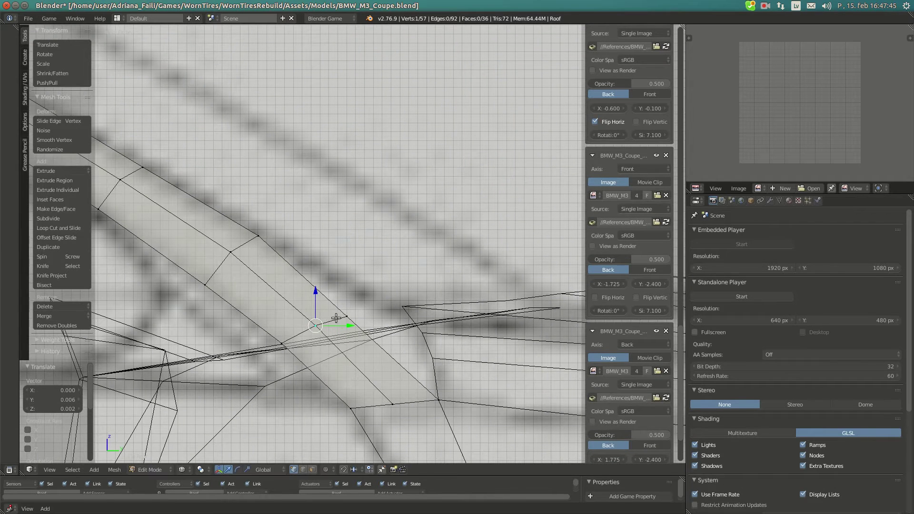
right_click(346, 316)
key("g")
left_click(368, 310)
Switch to editing the hood and snap the 3D cursor to its rear corner vertex beside the pillar.
key("Tab")
middle_click_drag(389, 313, 412, 308)
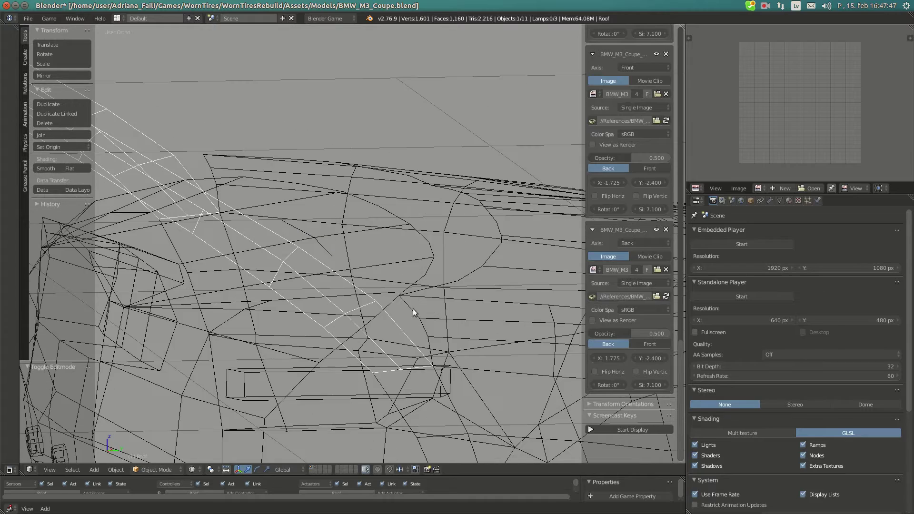
right_click(410, 304)
key("Tab")
scroll(412, 303, "up", 4)
right_click(417, 308)
key("shift+s")
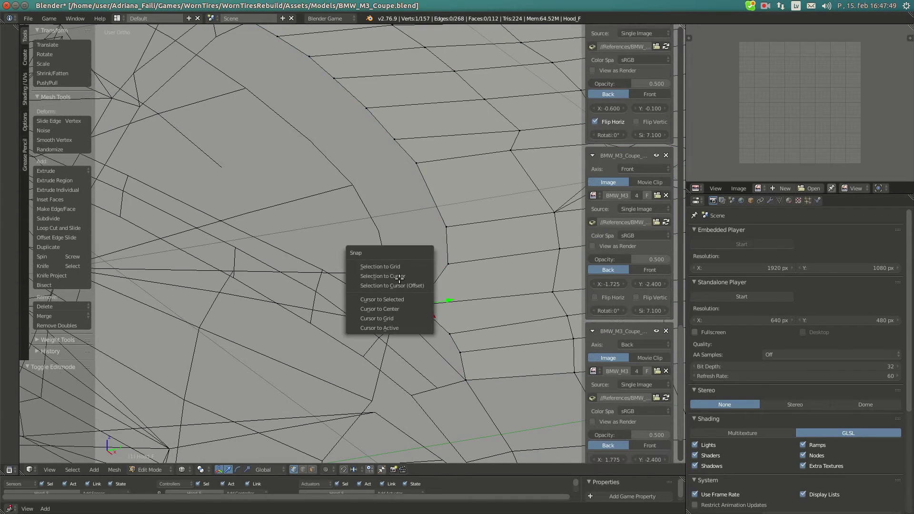
left_click(403, 300)
key("a")
key("Tab")
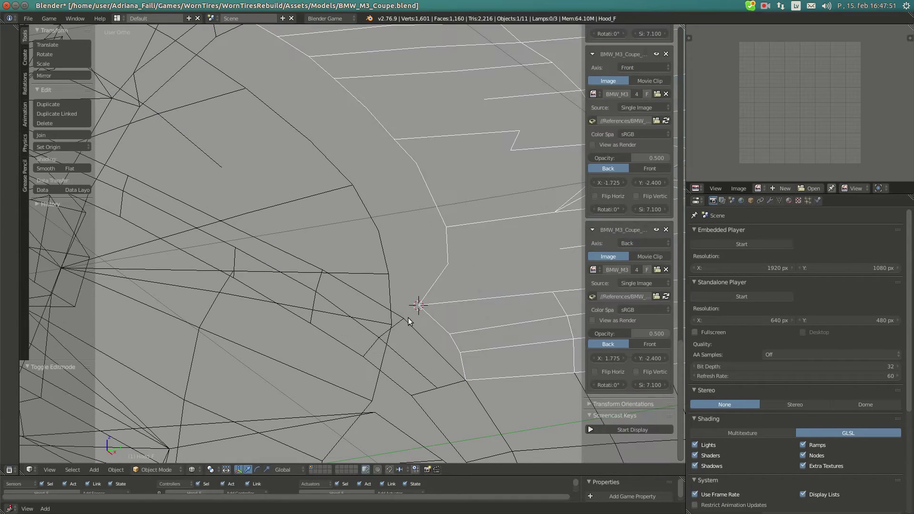
Snap the newest roof cut's upper vertex to the 3D cursor and move its middle vertex about 0.030 along Y and 0.004 along Z.
key("KP_3")
right_click(354, 295)
key("Tab")
key("shift+s")
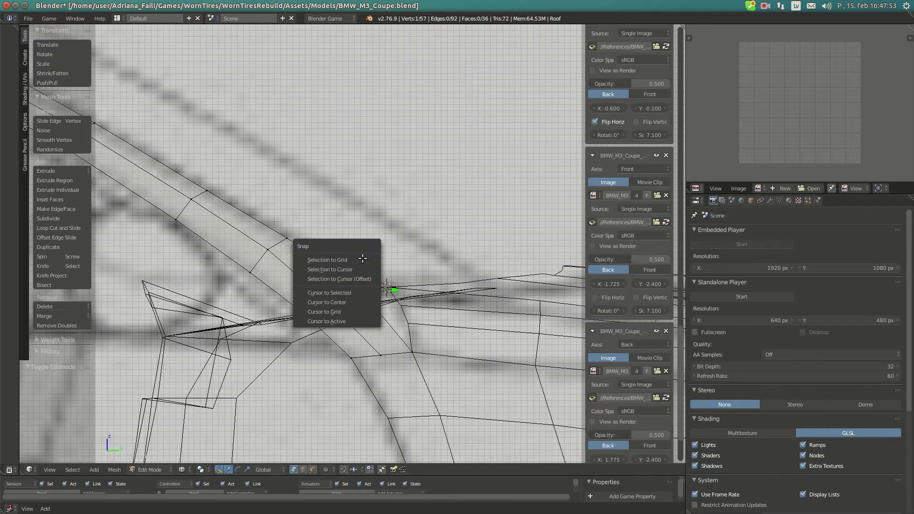
left_click(361, 269)
middle_click_drag(394, 303, 462, 277, "shift")
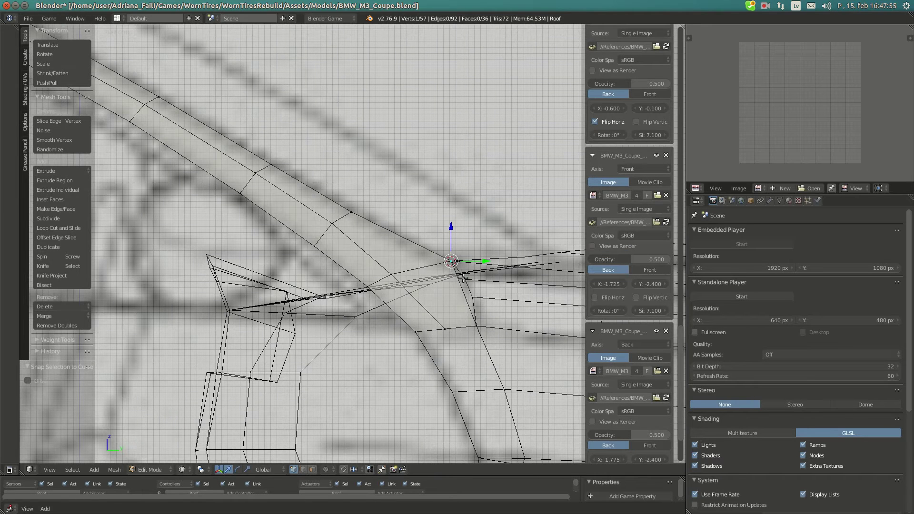
key("g")
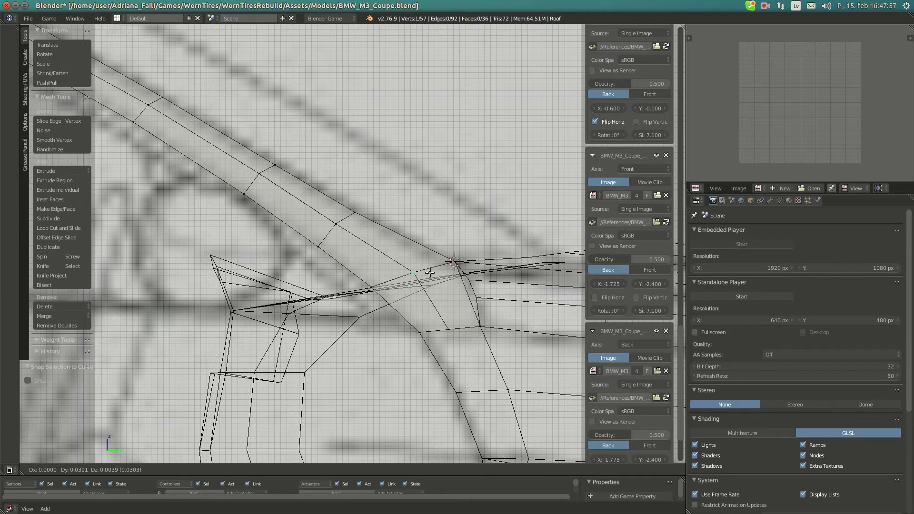
left_click(429, 272)
In top view, shift the middle vertex two cuts above the newest one by about 0.003 along X.
key("KP_7")
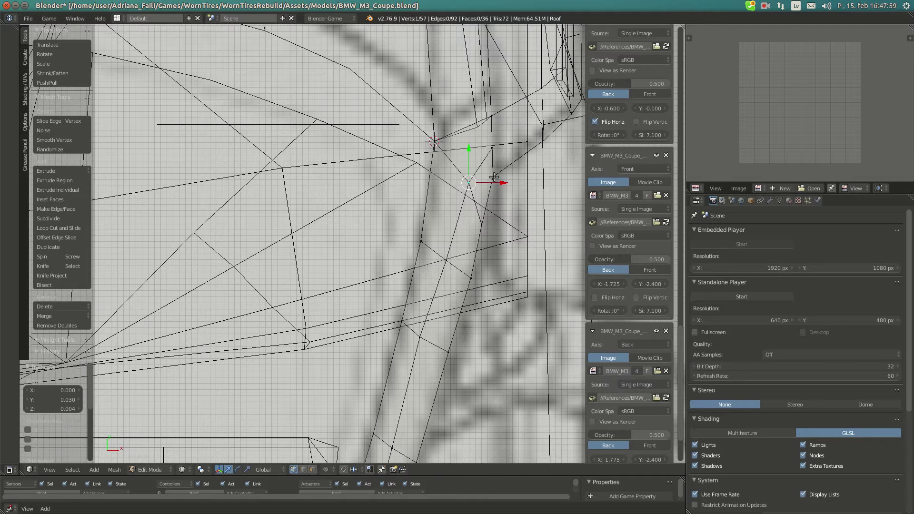
left_click_drag(495, 179, 494, 180)
right_click(420, 337)
mouse_move(443, 338)
left_mouse_down()
mouse_move(435, 341)
mouse_move(442, 338)
left_mouse_up()
key("g")
key("x")
left_click(445, 337)
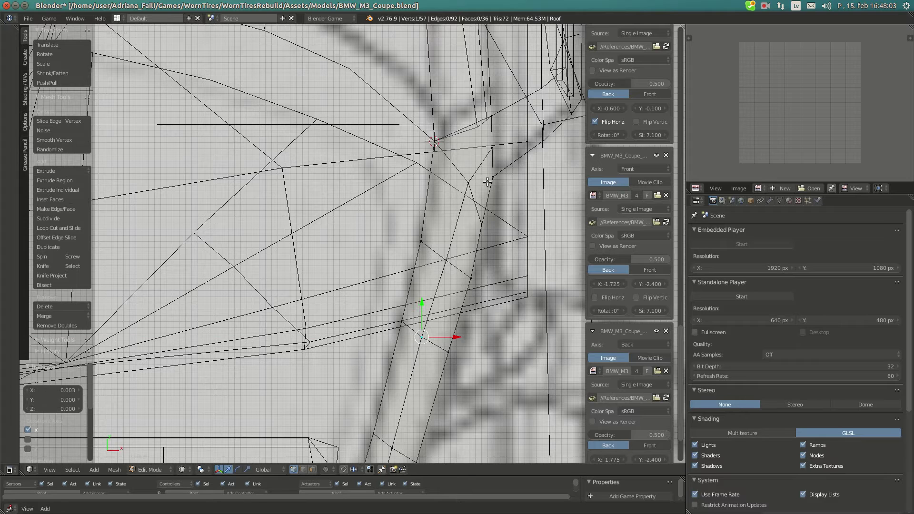
Try to snap the newest cut's middle vertex to the 3D cursor at the pillar's outer edge, and undo it.
right_click(487, 182)
key("shift+s")
left_click(491, 178)
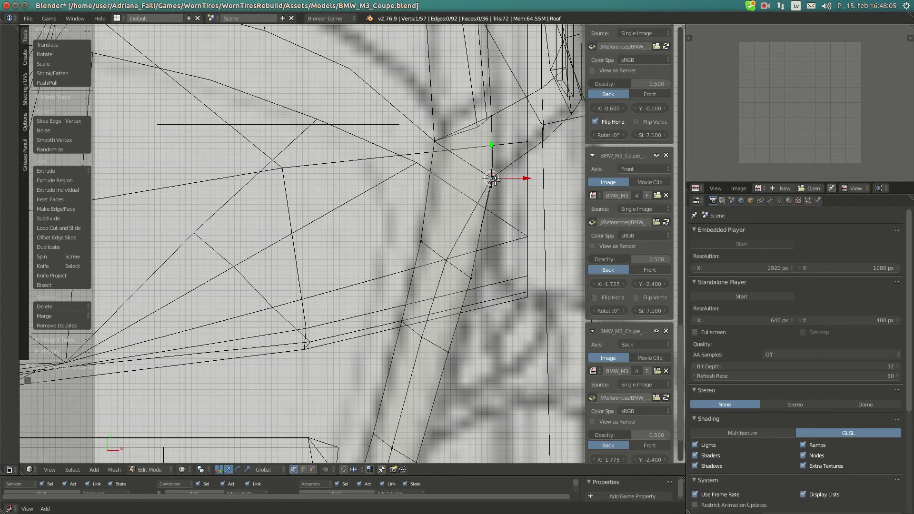
key("ctrl+z")
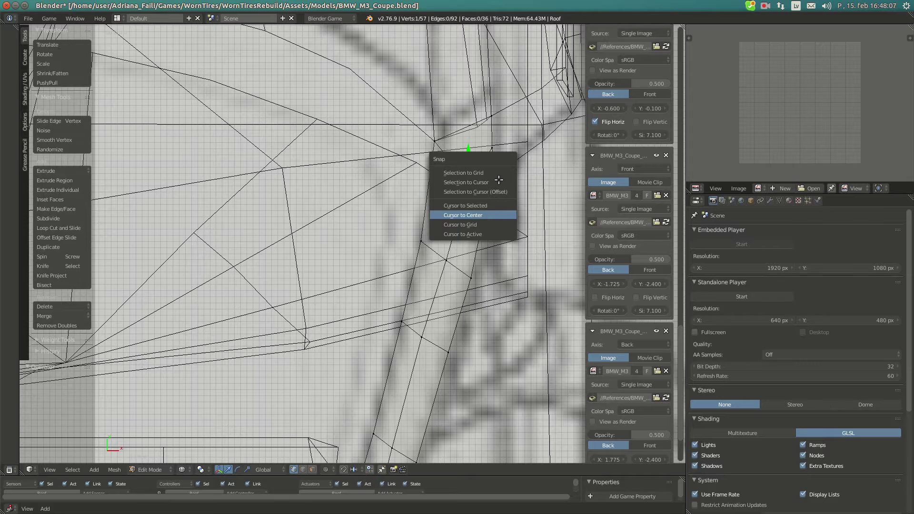
Snap the 3D cursor to the scene centre and shift the newest cut's middle vertex about -0.002 along X.
key("Return")
left_click_drag(499, 180, 498, 180)
middle_click_drag(498, 179, 498, 180)
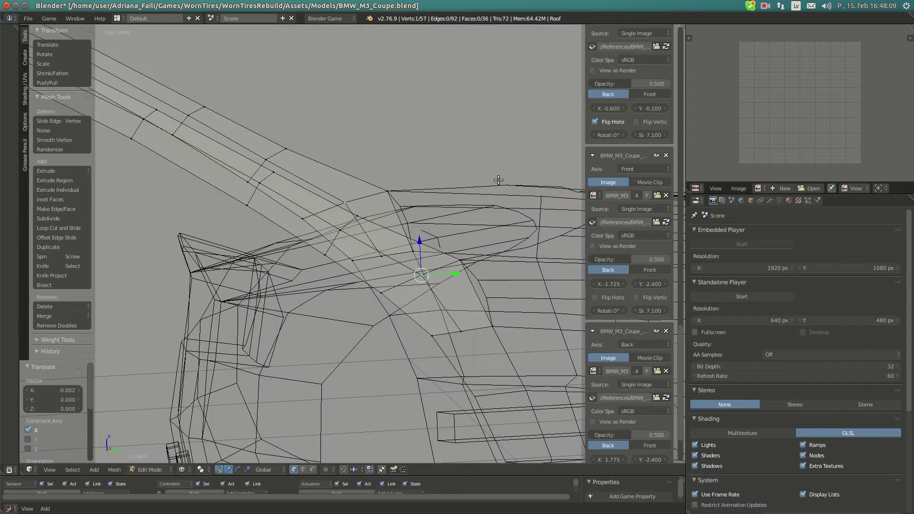
Show the model in solid perspective view around the pillar and hood joint, and leave the roof's mesh editing.
key("KP_3")
key("KP_5")
key("z")
mouse_move(448, 309)
middle_mouse_down()
mouse_move(416, 308)
mouse_move(457, 328)
middle_mouse_up()
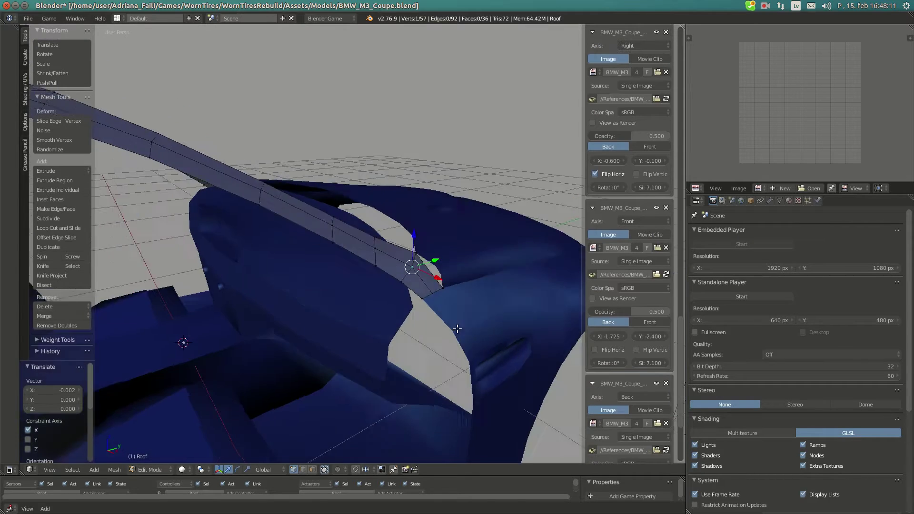
key("Tab")
scroll(395, 282, "up", 2)
middle_click_drag(434, 295, 398, 256, "shift")
Snap the 3D cursor to the hood's edge vertex just above its lower rear corner at the pillar gap.
right_click(395, 279)
key("Tab")
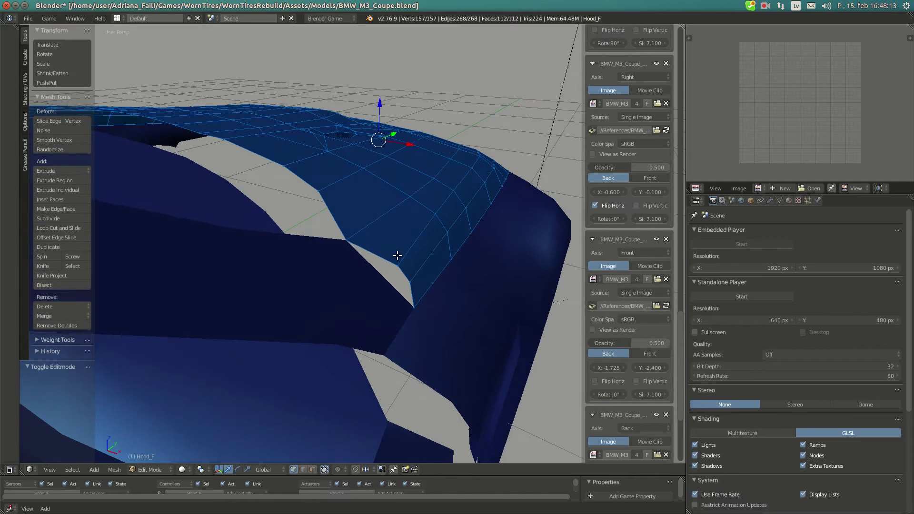
right_click(400, 289)
key("shift+s")
left_click(380, 246)
key("Tab")
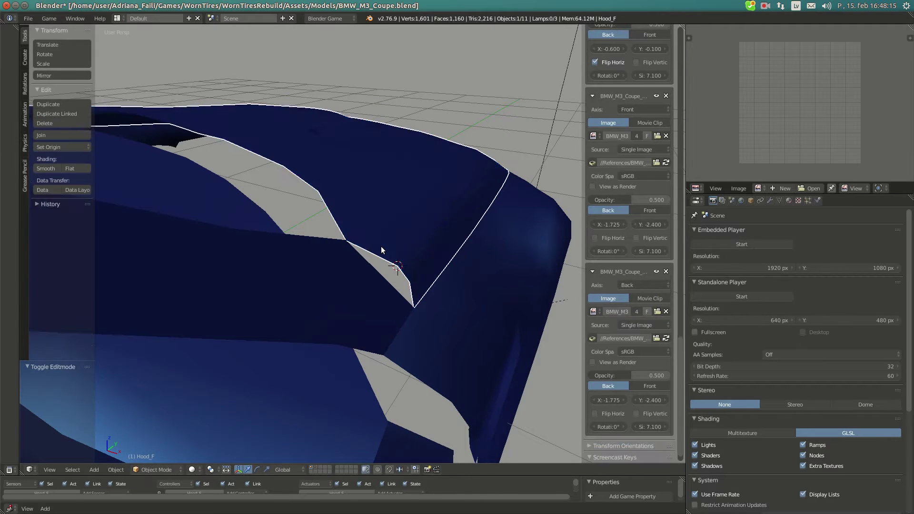
Knife a cut across the roof pillar's last faces from its lower edge to the hood-side end, and snap its end vertex to the 3D cursor.
key("KP_7")
right_click(320, 265)
key("Tab")
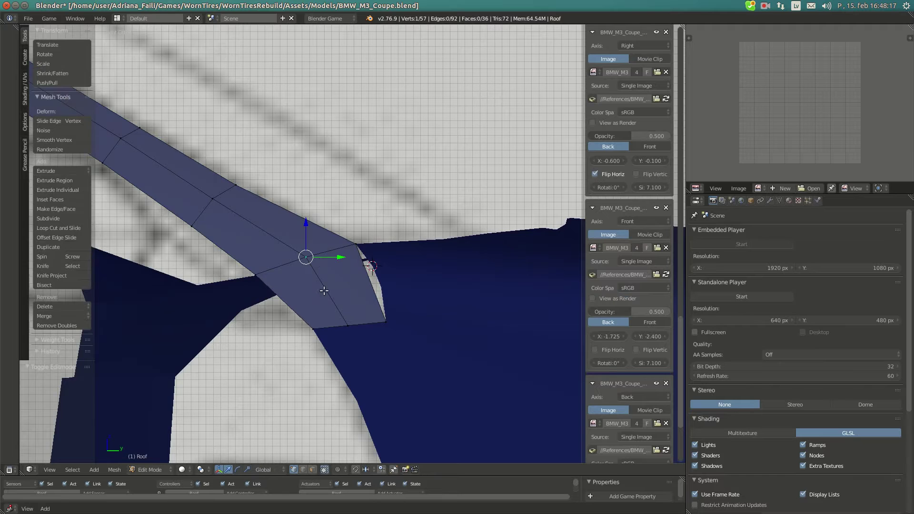
key("z")
key("z")
key("z")
key("k")
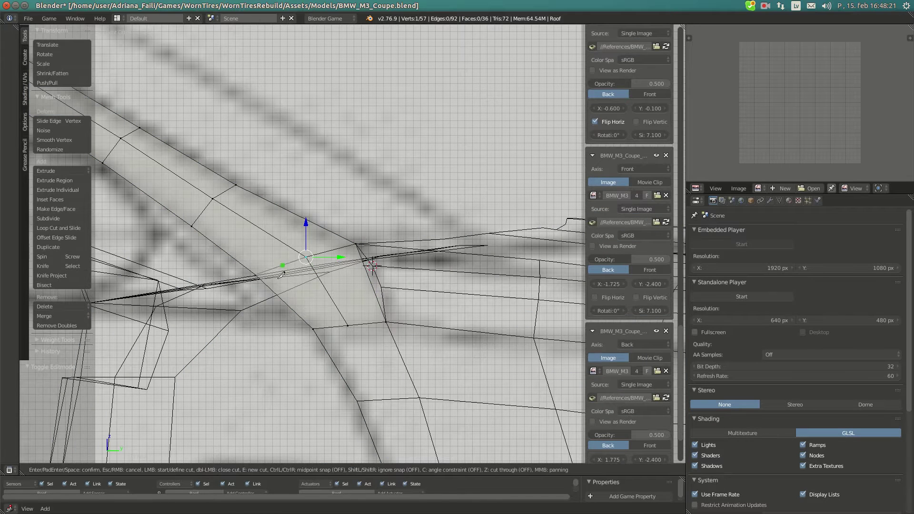
left_click(288, 304)
left_click(369, 269)
key("Return")
key("shift+s")
left_click(372, 259)
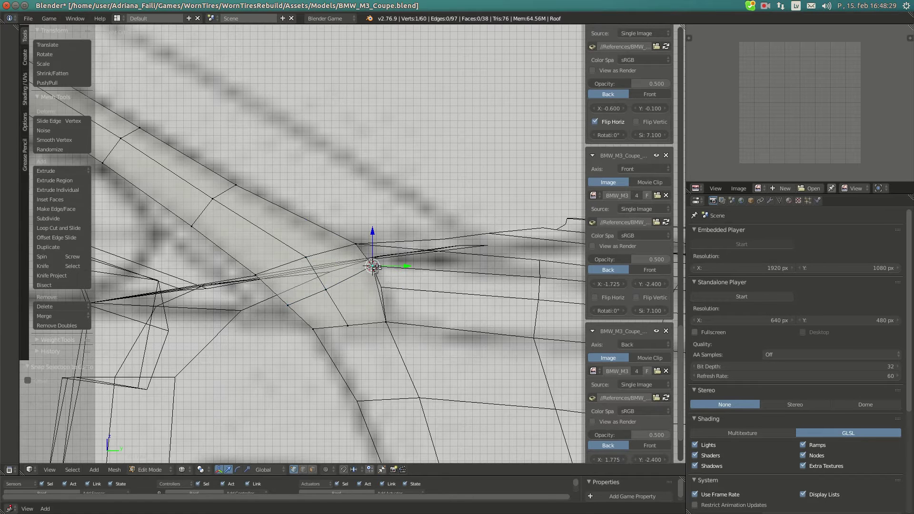
Knife a second, nearly horizontal cut from the newest cut's middle vertex to the pillar's hood-side end edge.
middle_click_drag(392, 289, 426, 276, "shift")
key("k")
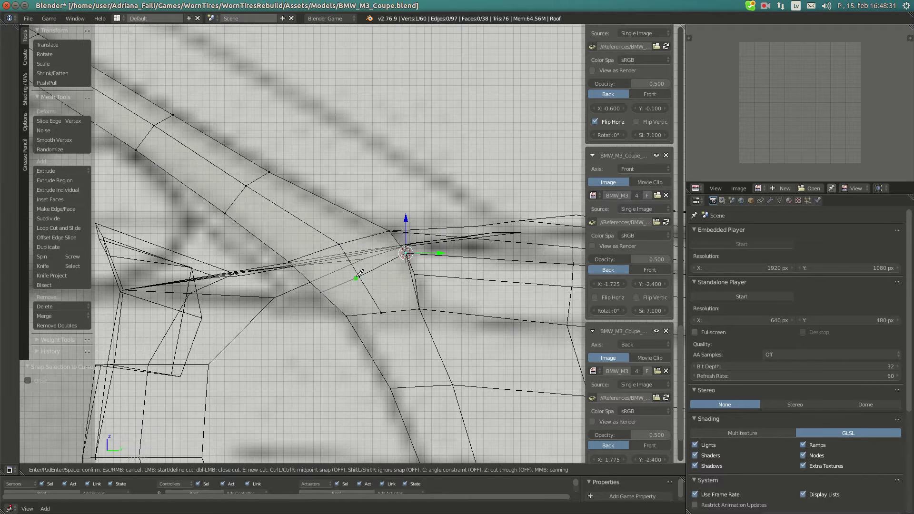
key("Return")
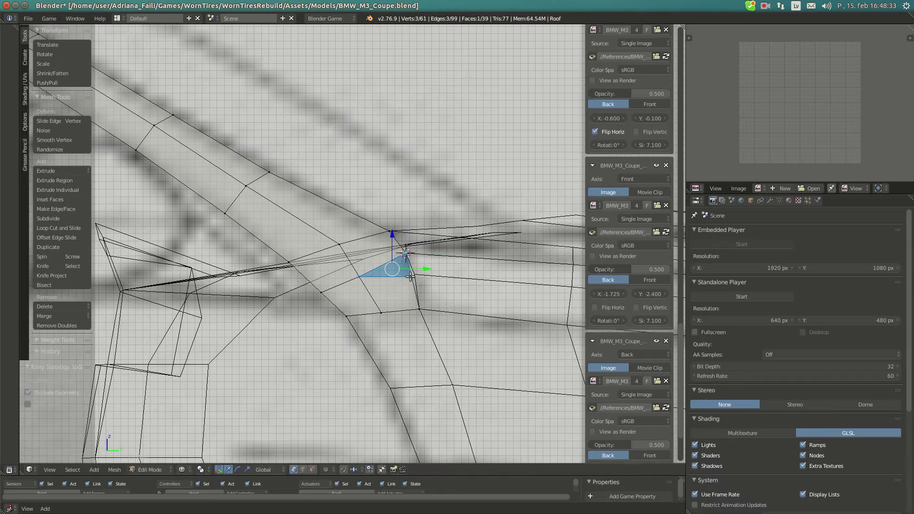
Snap the 3D cursor to the hood's next lower edge vertex at the pillar gap, and leave the hood's mesh editing.
middle_click_drag(422, 265, 422, 305)
key("Tab")
right_click(437, 275)
key("Tab")
right_click(435, 277)
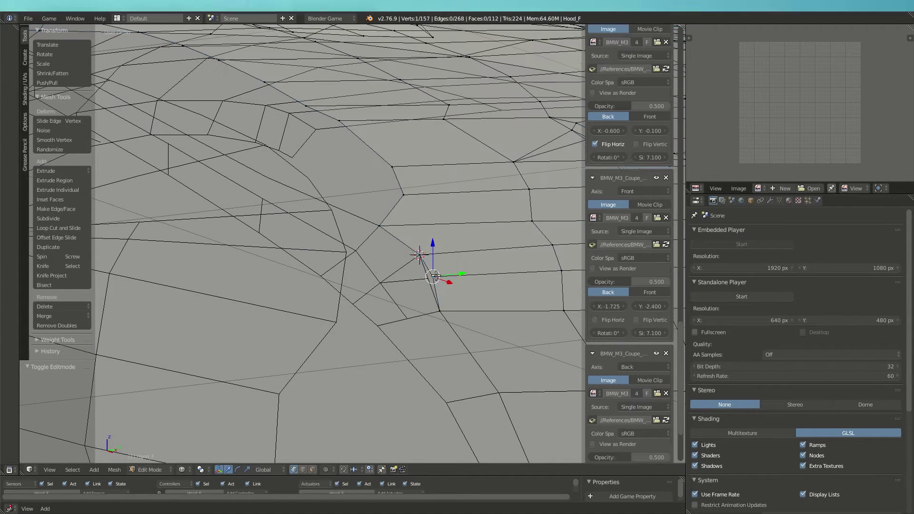
key("shift+s")
left_click(426, 301)
key("a")
key("a")
key("Tab")
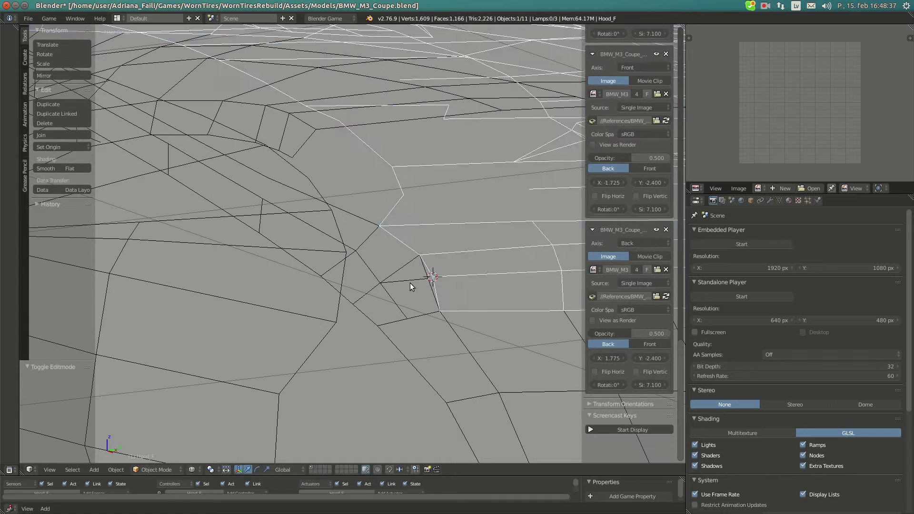
Snap the roof's new end vertex to the 3D cursor, and return the cursor to the scene centre.
right_click(409, 282)
key("Tab")
key("shift+s")
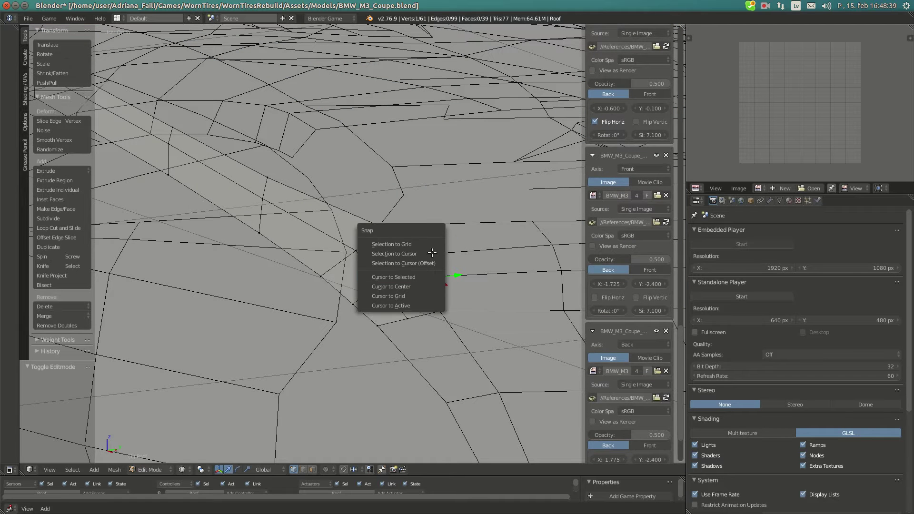
left_click(432, 253)
key("shift+s")
left_click(457, 321)
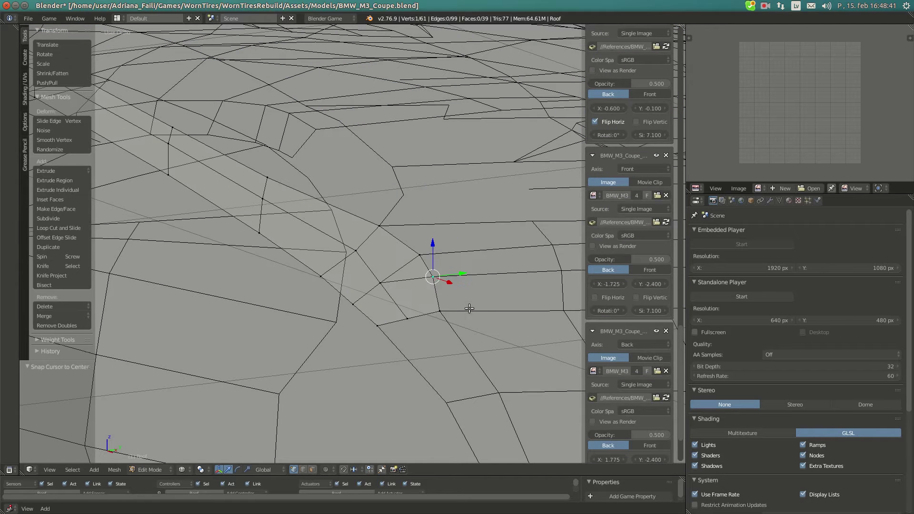
Shift the snapped end vertex and its neighbour about 0.001 along X in top view, and nudge the adjacent vertices at the hood joint.
middle_click_drag(468, 308, 376, 305)
key("KP_7")
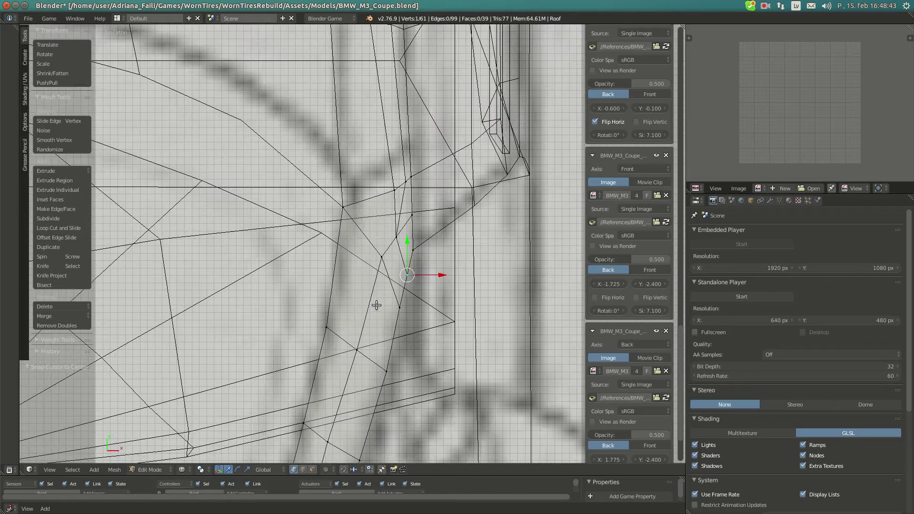
left_click_drag(425, 271, 427, 272)
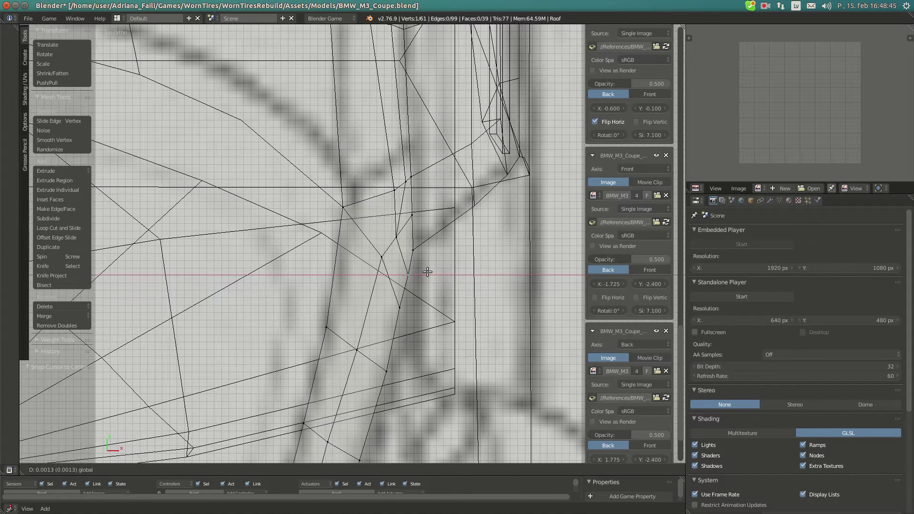
left_click(427, 271)
right_click(408, 307)
left_click_drag(418, 307, 419, 307)
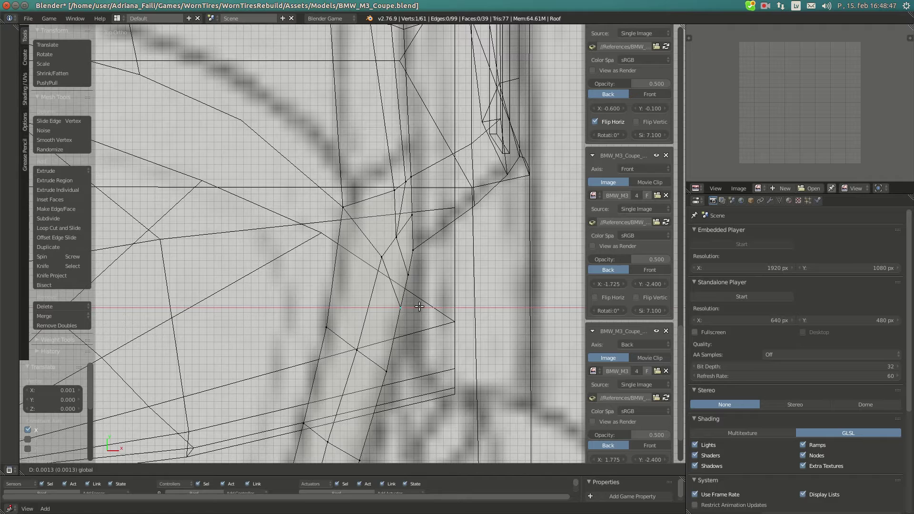
left_click(381, 238)
right_click(396, 236)
mouse_move(415, 237)
left_mouse_down()
mouse_move(423, 237)
mouse_move(403, 256)
mouse_move(416, 235)
left_mouse_up()
right_click(390, 259)
left_click(405, 256)
right_click(400, 236)
Leave the roof's mesh editing and show the whole car in solid perspective view.
key("a")
key("Tab")
key("KP_Decimal")
key("z")
mouse_move(415, 239)
middle_mouse_down()
mouse_move(350, 247)
mouse_move(364, 216)
mouse_move(421, 234)
mouse_move(271, 240)
mouse_move(267, 214)
mouse_move(332, 212)
middle_mouse_up()
scroll(341, 233, "down", 4)
scroll(267, 214, "up", 2)
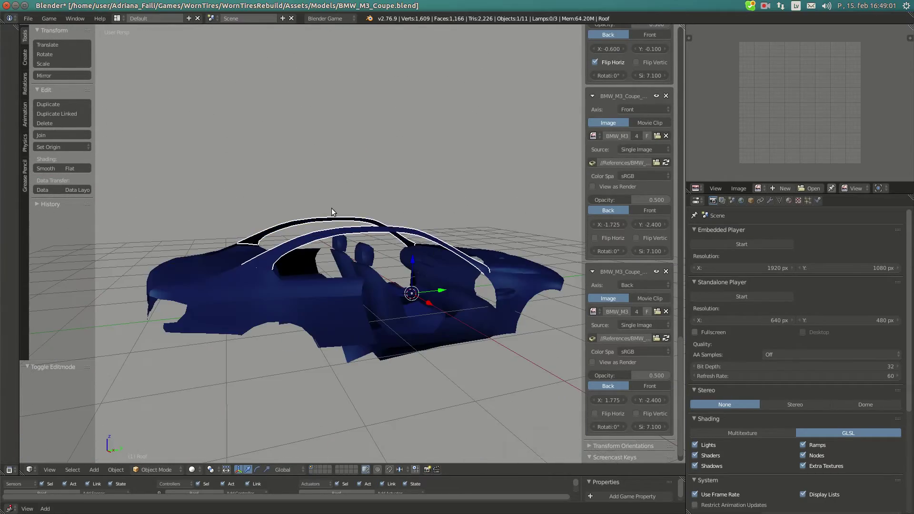
Examine the open roof area from above, and compare it with the BMW M3 Coupe rear photo in Chromium before returning to Blender.
scroll(415, 263, "down", 2)
middle_click_drag(414, 263, 454, 252)
scroll(454, 253, "up", 3)
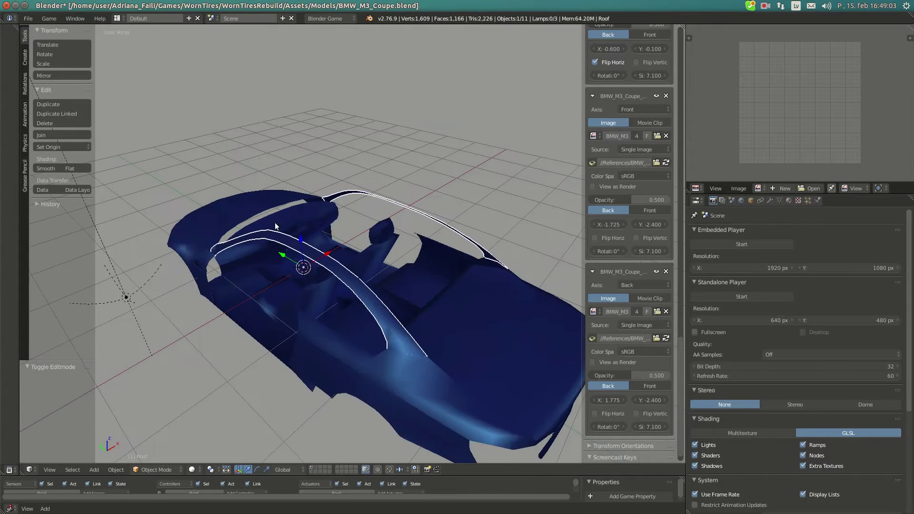
middle_click_drag(275, 222, 257, 228)
left_click(13, 72)
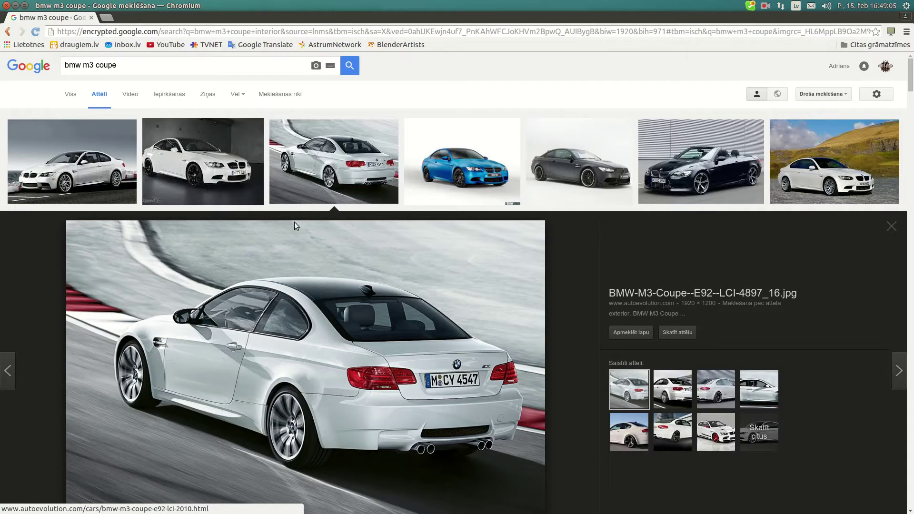
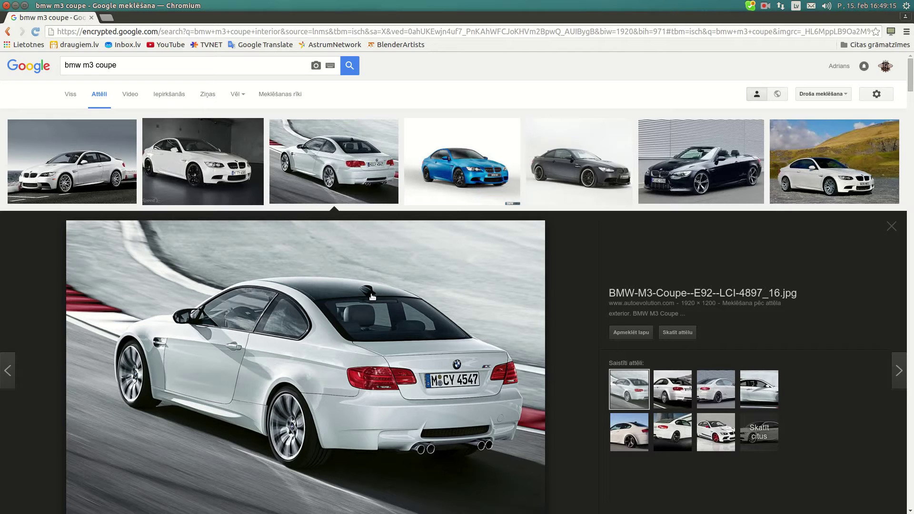
left_click(13, 354)
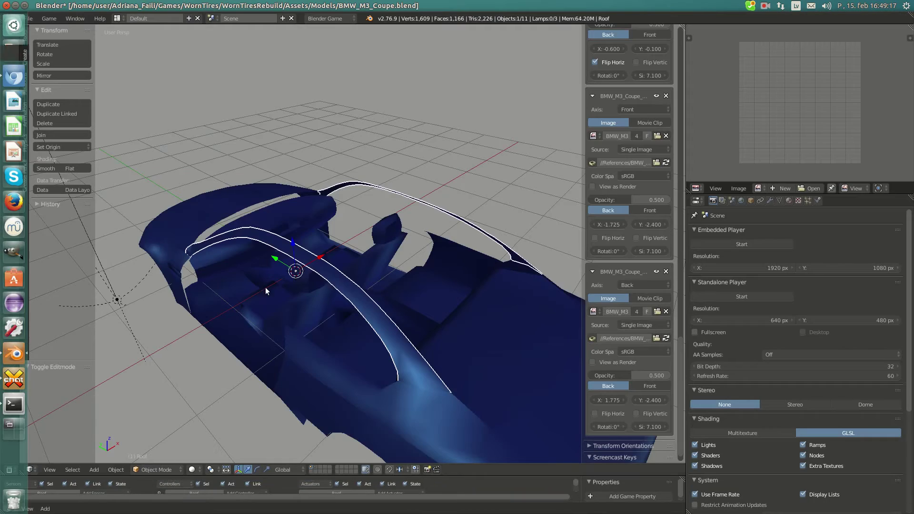
Open the roof mesh for editing in wireframe top view, and select the strip's inner edge vertex nearest the rear window's upper corner.
key("KP_3")
key("z")
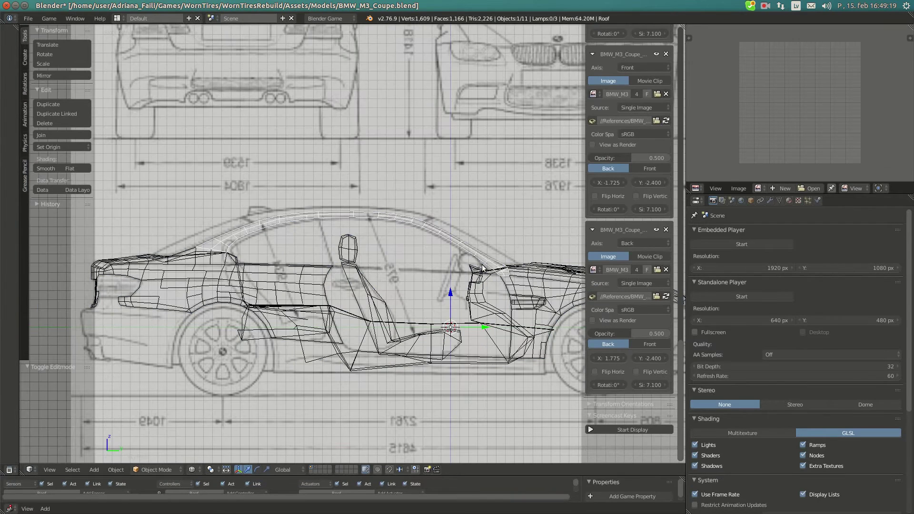
key("Tab")
scroll(285, 247, "up", 4)
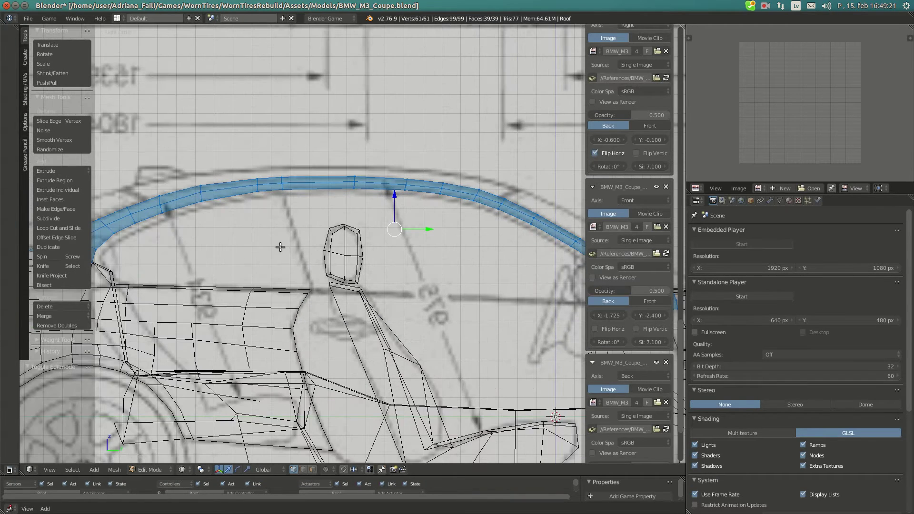
middle_click_drag(163, 209, 325, 246, "shift")
key("KP_7")
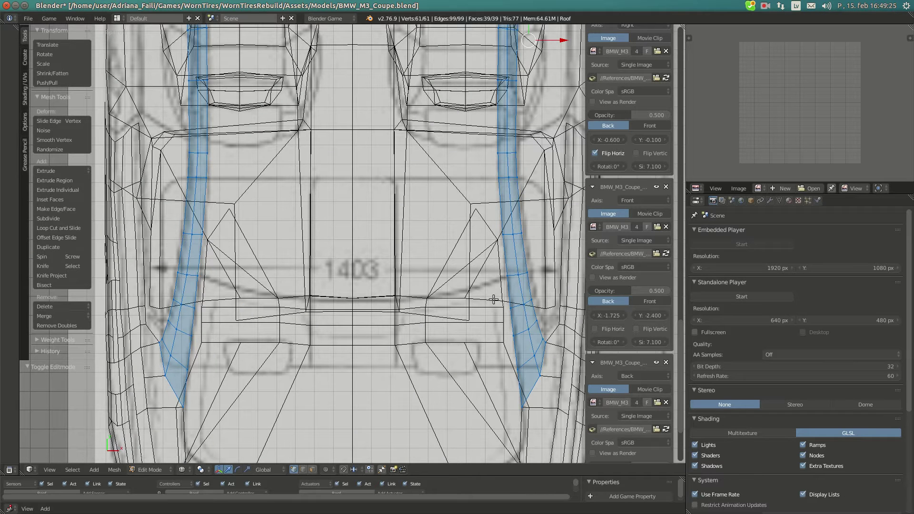
right_click(503, 276)
scroll(465, 317, "up", 1)
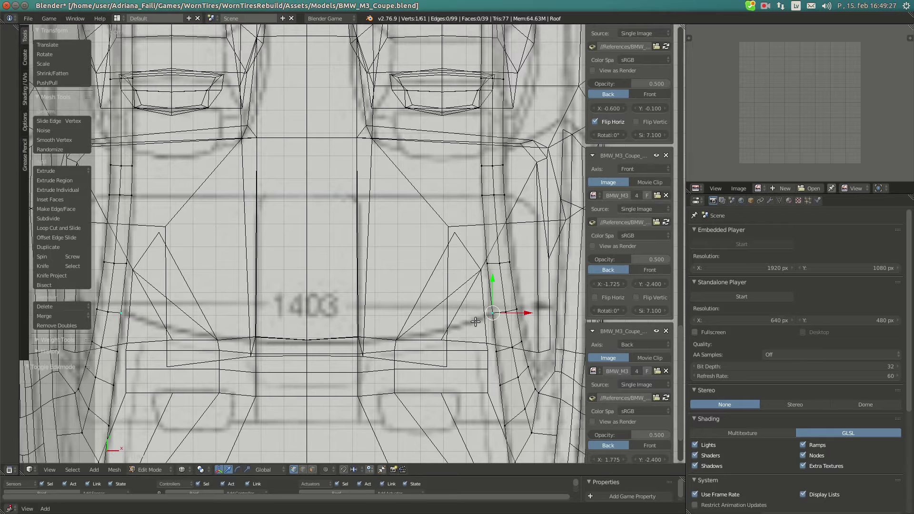
scroll(523, 323, "up", 1)
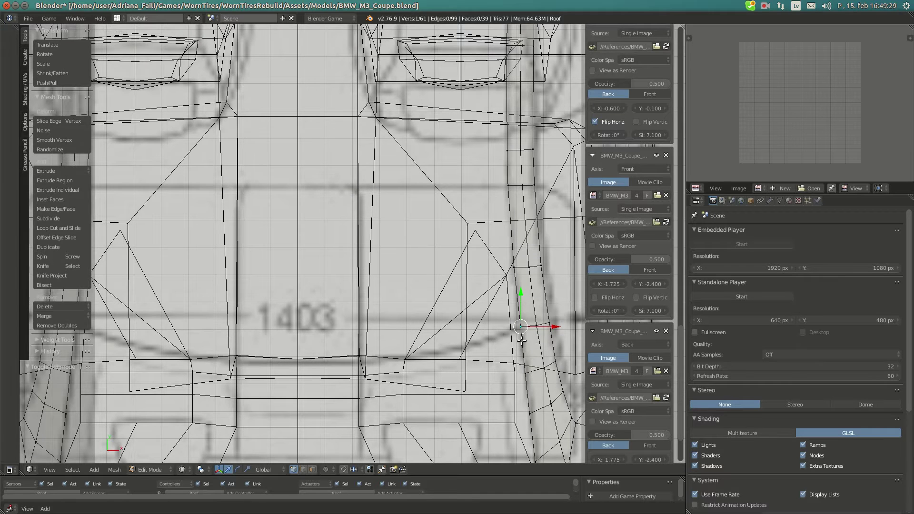
scroll(521, 341, "down", 2)
scroll(437, 253, "down", 1)
Extend the selection along the strip's inner edge up to the windshield line, and extrude it inward about -0.283 in X and 0.063 in Y.
right_click(441, 254, "shift")
right_click(437, 206, "shift")
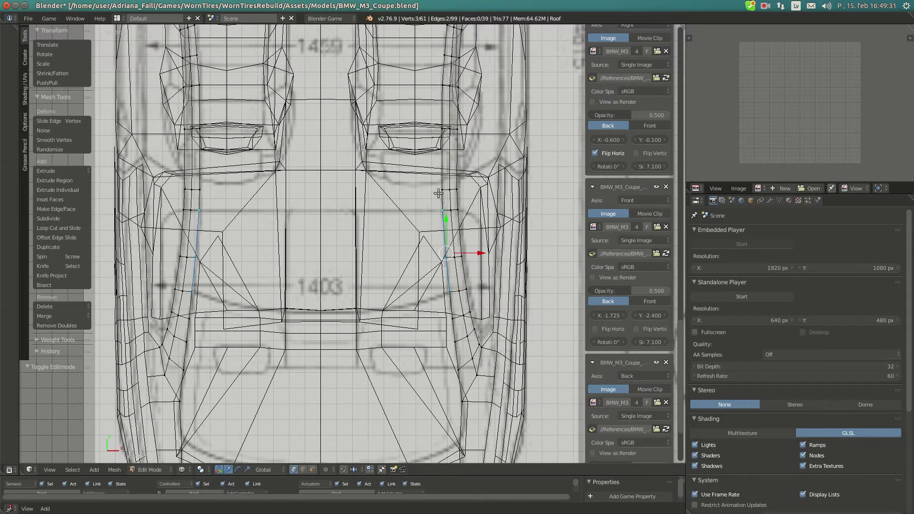
right_click(438, 186, "shift")
middle_click_drag(420, 181, 431, 264, "shift")
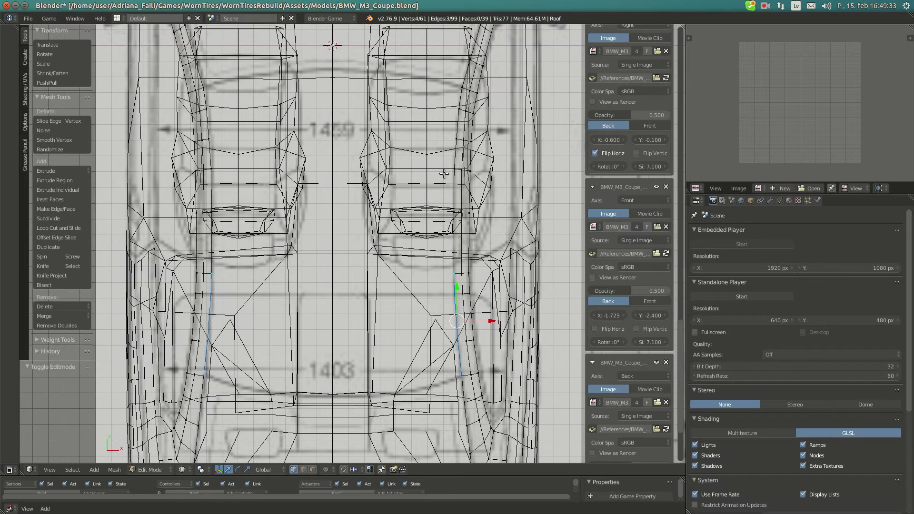
right_click(454, 212, "shift")
right_click(454, 168, "shift")
right_click(457, 140, "shift")
middle_click_drag(450, 149, 461, 223, "shift")
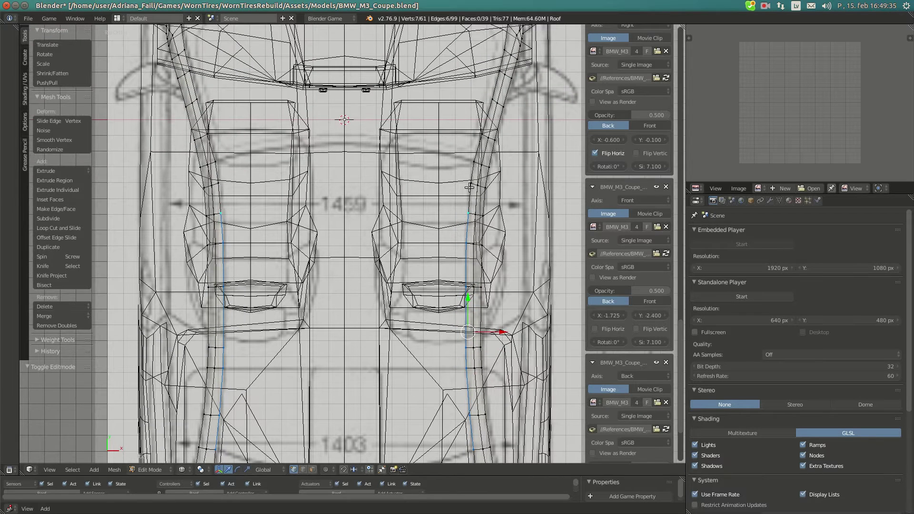
right_click(470, 185, "ctrl")
right_click(474, 161, "ctrl")
middle_click_drag(441, 261, 472, 195, "shift")
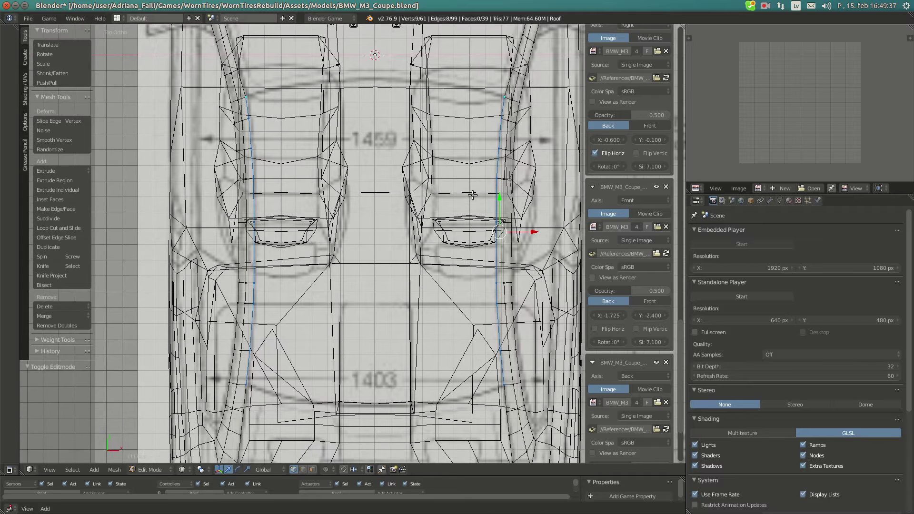
key("e")
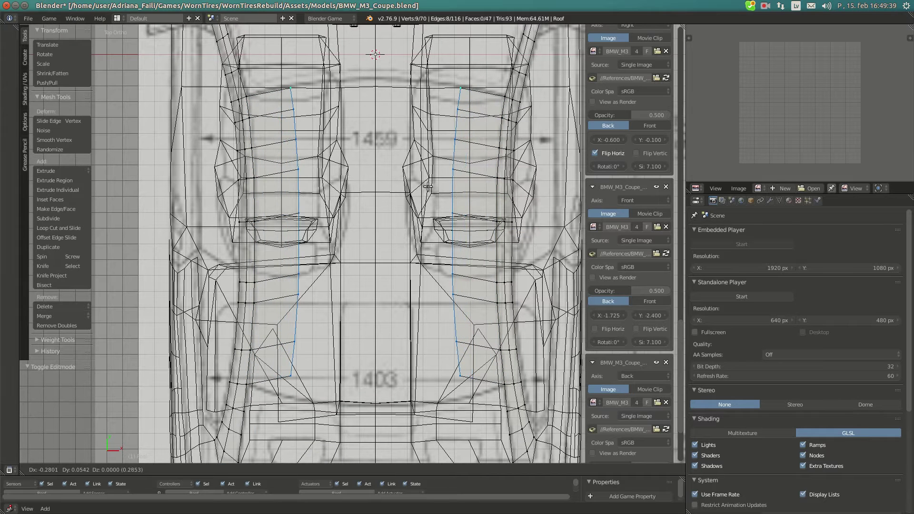
left_click(428, 187)
Move the extruded edge's rearmost vertex back and outward onto the blueprint's curved upper line of the rear window.
middle_click_drag(438, 312, 419, 265, "shift")
scroll(453, 317, "up", 2)
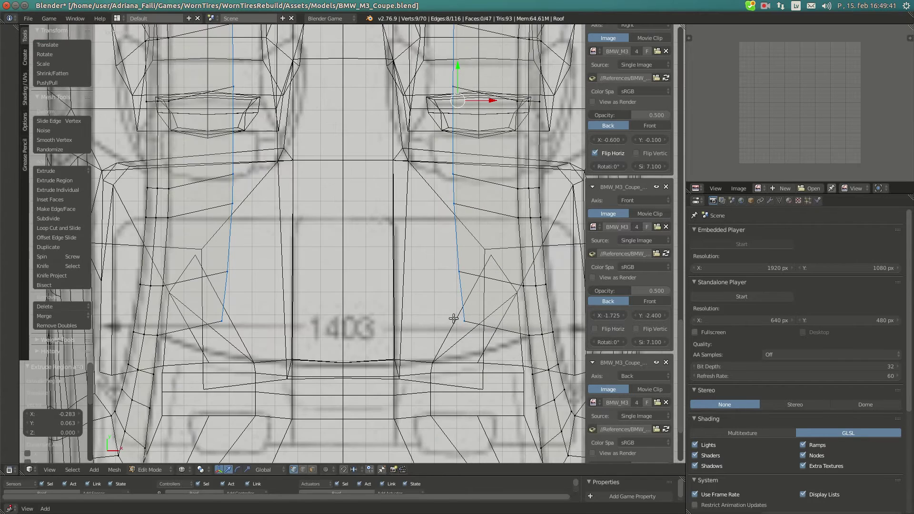
right_click(462, 320)
key("g")
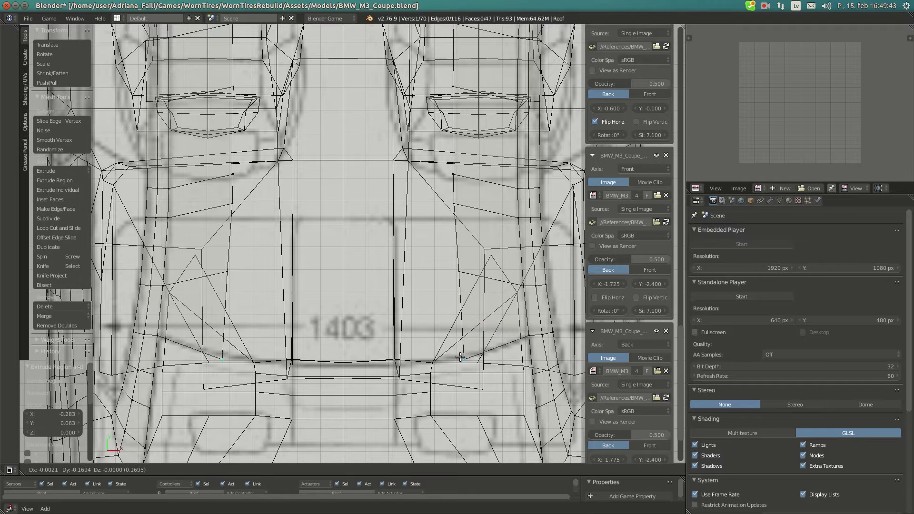
left_click(464, 353)
middle_click_drag(453, 360, 420, 387, "shift")
key("g")
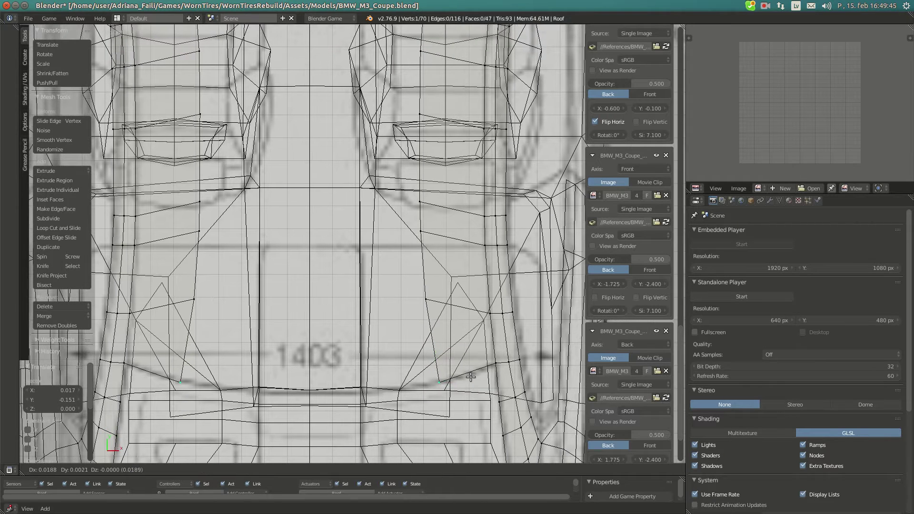
left_click(471, 376)
scroll(457, 357, "down", 2)
key("g")
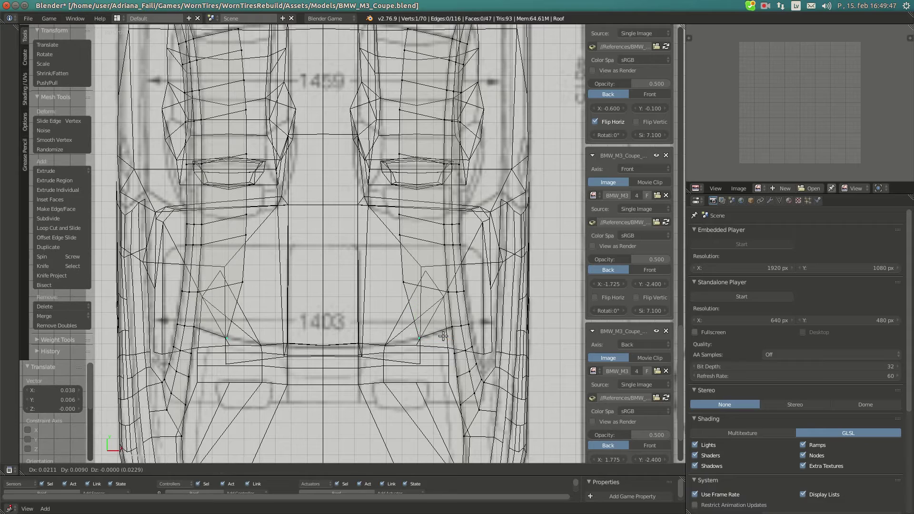
left_click(444, 336)
Move the extruded edge's second vertex from the rear outward and back in line with its neighbouring roof row.
scroll(458, 410, "down", 3)
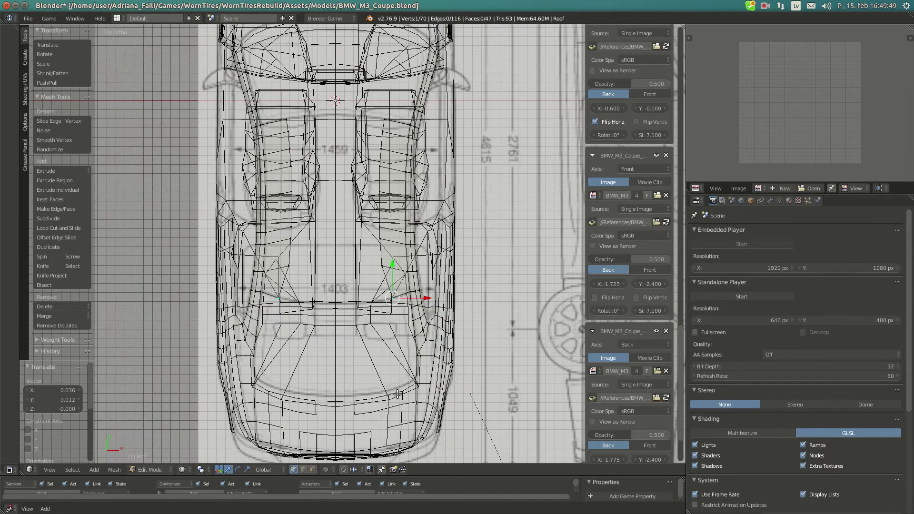
scroll(398, 394, "up", 5)
key("g")
left_click(463, 303)
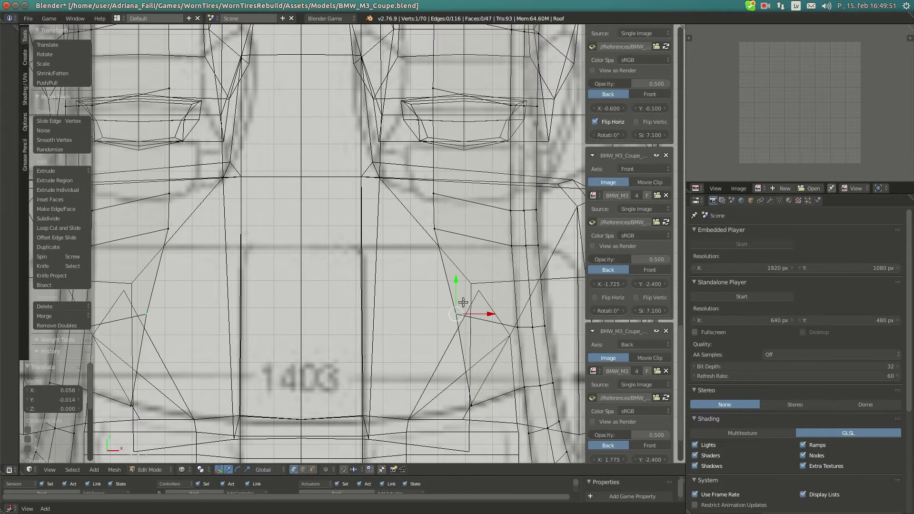
key("g")
left_click(465, 313)
key("g")
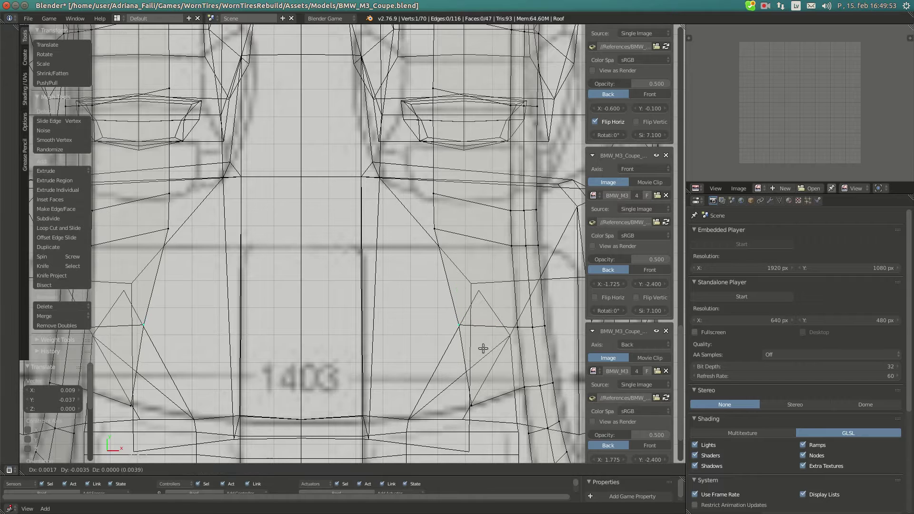
left_click(466, 347)
scroll(374, 257, "up", 2)
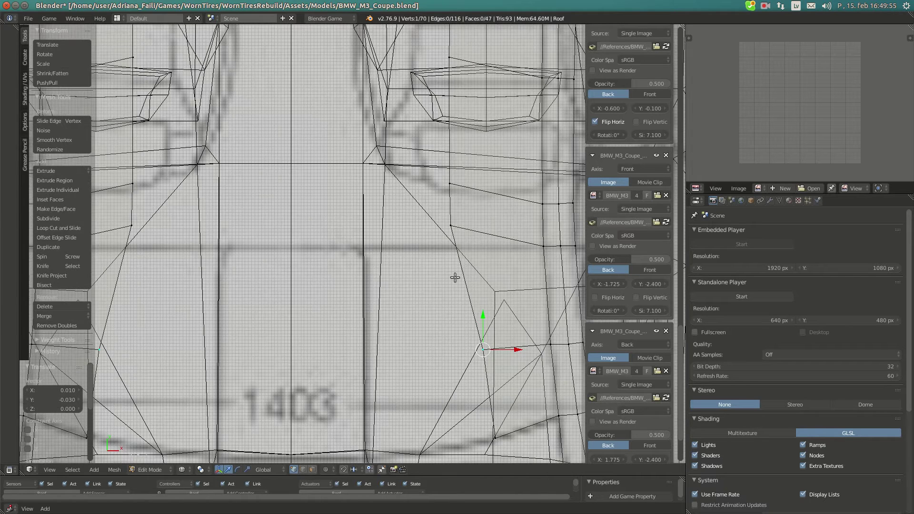
Move the extruded edge's third vertex from the rear by about 0.052 in X and -0.073 in Y, in line with its roof row.
key("g")
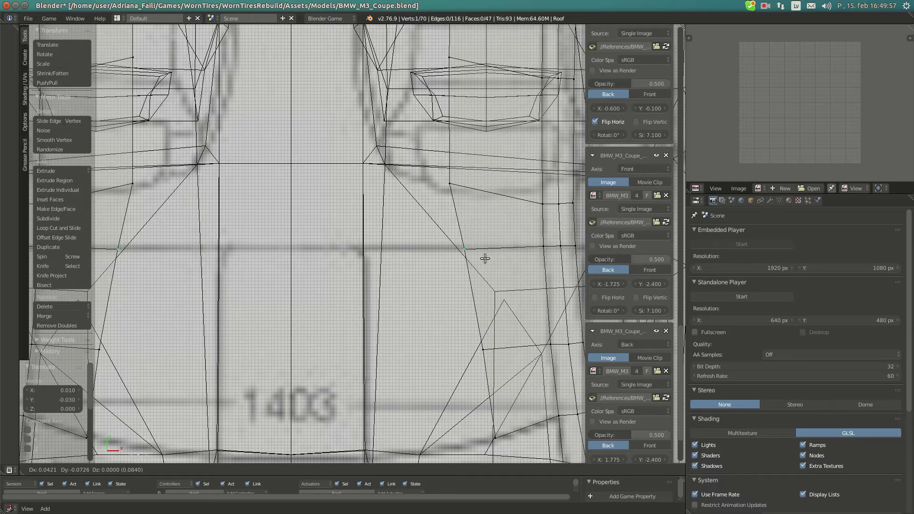
left_click(486, 258)
scroll(485, 255, "down", 2)
middle_click_drag(472, 264, 456, 297, "shift")
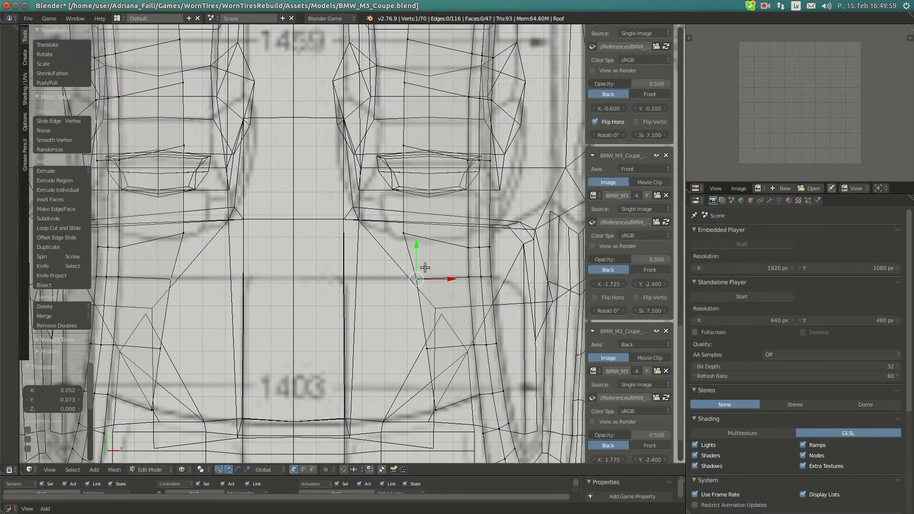
Move the edge's fourth vertex from the rear about 0.038 in X and -0.036 in Y, and nudge it another -0.008 in Y.
middle_click_drag(419, 257, 416, 306, "shift")
key("g")
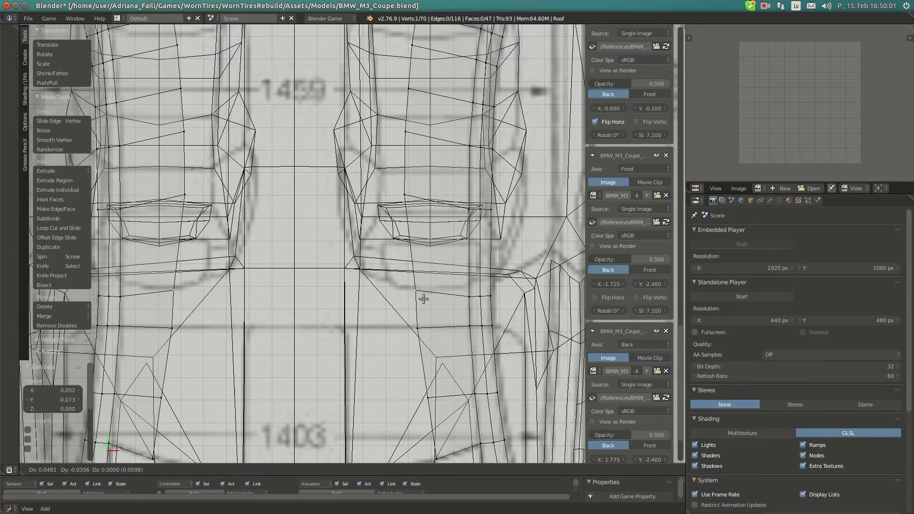
left_click(421, 300)
scroll(427, 309, "down", 2)
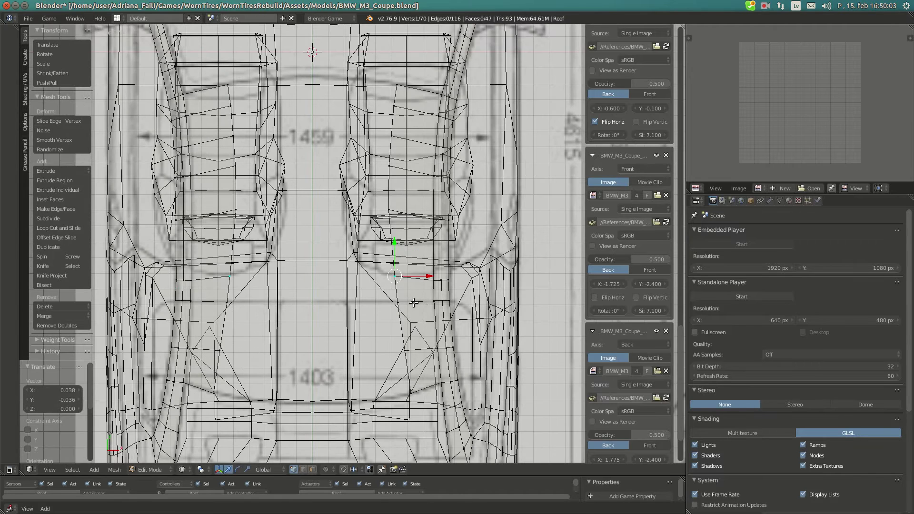
right_click(413, 302)
key("g")
left_click(414, 302)
middle_click_drag(405, 289, 382, 336, "shift")
scroll(400, 322, "up", 2)
right_click(404, 360)
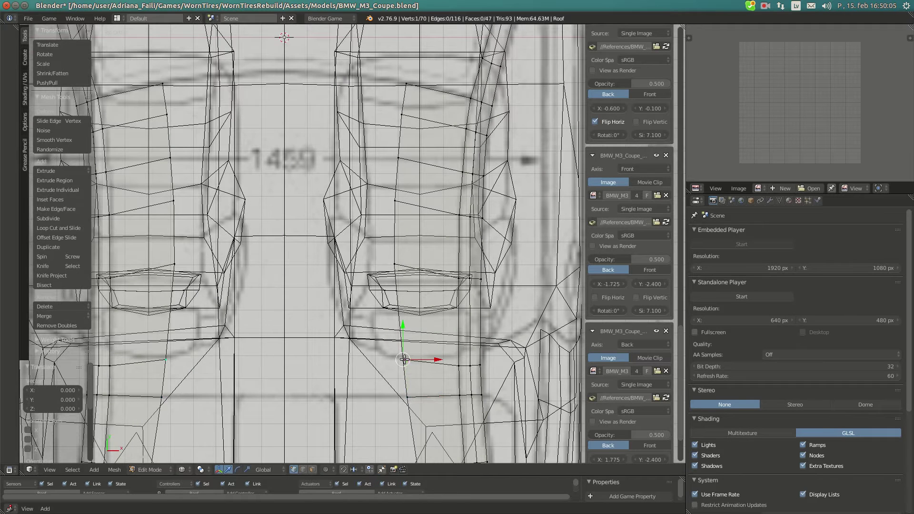
key("g")
left_click(406, 360)
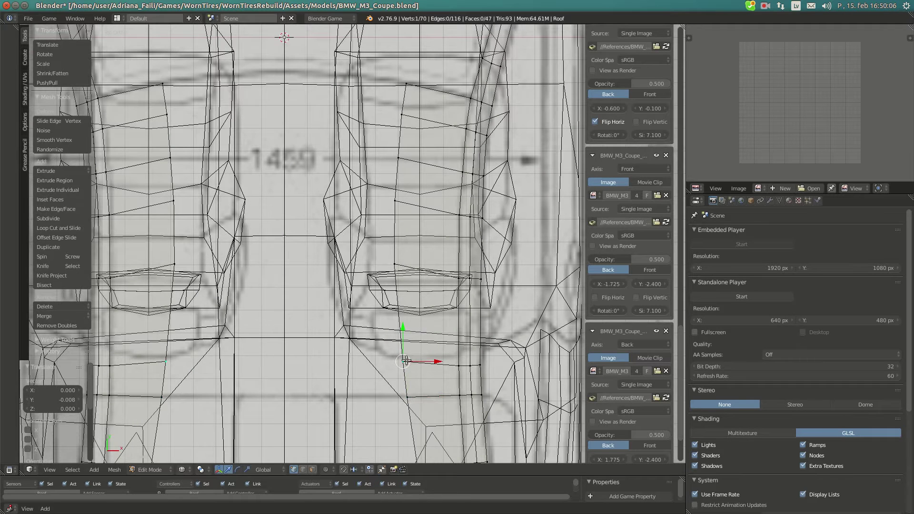
Move the next vertices forward along the extruded edge slightly outward and back, aligning them with their neighbouring roof rows.
right_click(397, 262)
key("g")
left_click(399, 269)
key("g")
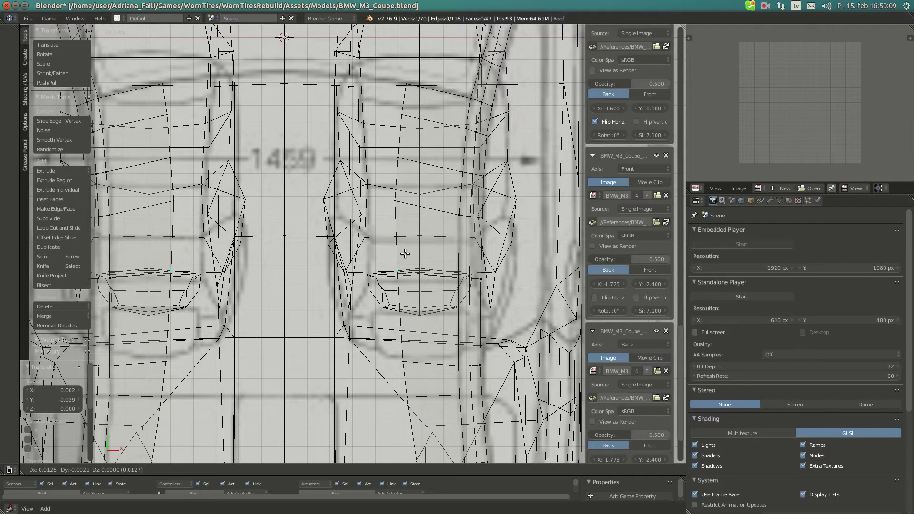
left_click(404, 253)
right_click(395, 221)
key("g")
left_click(400, 226)
Align the edge's remaining front vertices, shifting the frontmost one about -0.015 in X and 0.006 in Y at the windshield line.
middle_click_drag(406, 224, 405, 263, "shift")
right_click(401, 190)
key("g")
left_click(414, 194)
right_click(411, 157)
key("g")
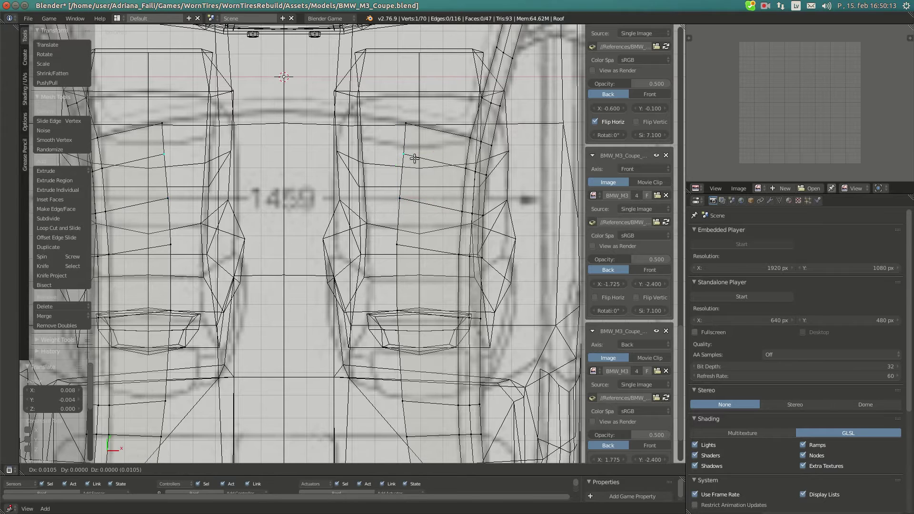
left_click(404, 125)
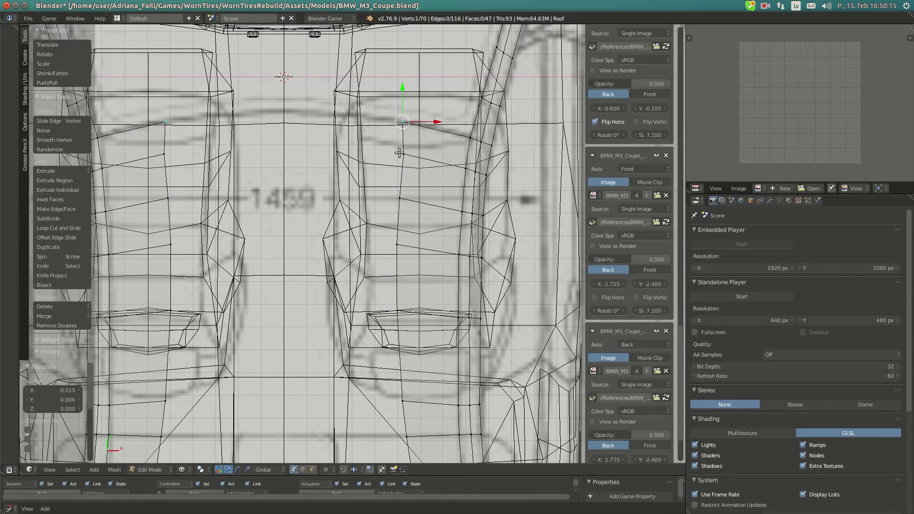
Select the whole extruded edge from the windshield to the rear window and straighten it by scaling to 0.378 along X.
right_click(392, 198, "ctrl")
right_click(398, 245, "ctrl")
scroll(403, 318, "down", 3)
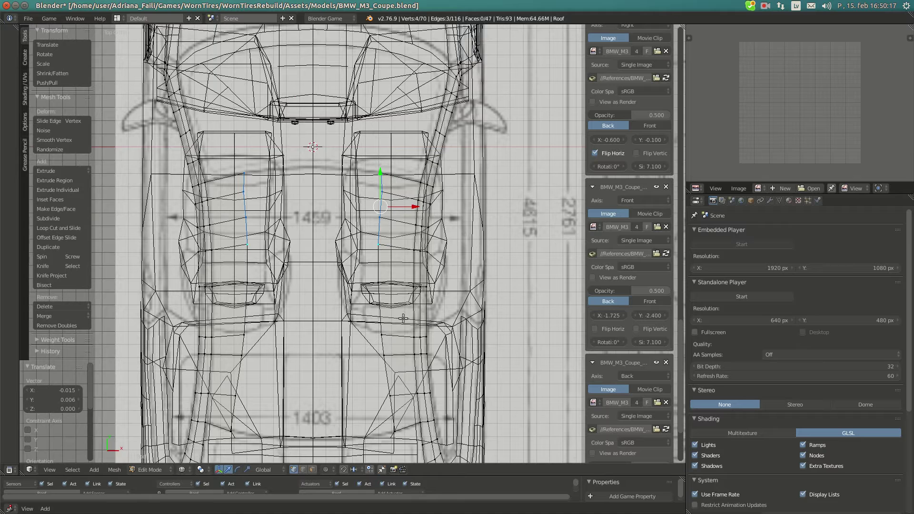
right_click(377, 294, "ctrl")
scroll(369, 269, "down", 4, "shift")
right_click(375, 319, "ctrl")
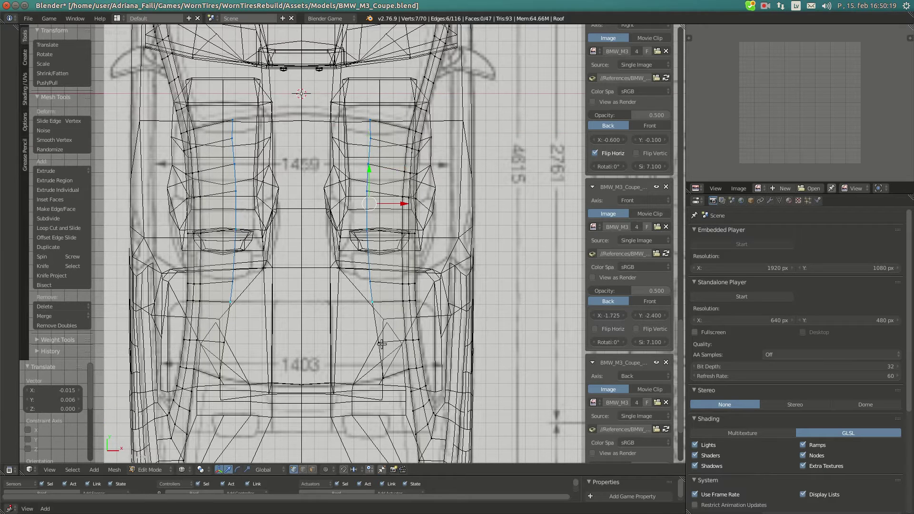
right_click(384, 377, "ctrl")
key("s")
key("x")
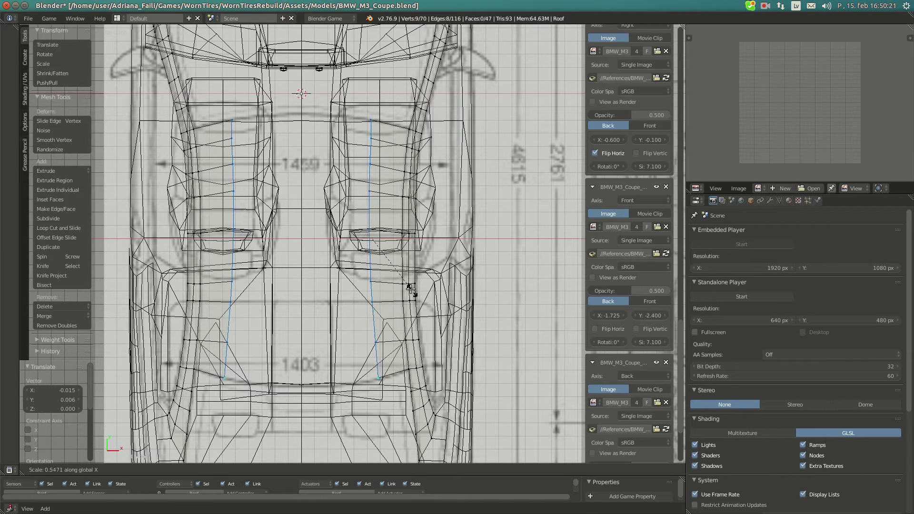
left_click(398, 298)
Shift the selected roof edge about -0.006 along Y and rescale it along Y by 1.000.
middle_click_drag(393, 358, 387, 277, "shift")
scroll(386, 246, "up", 3)
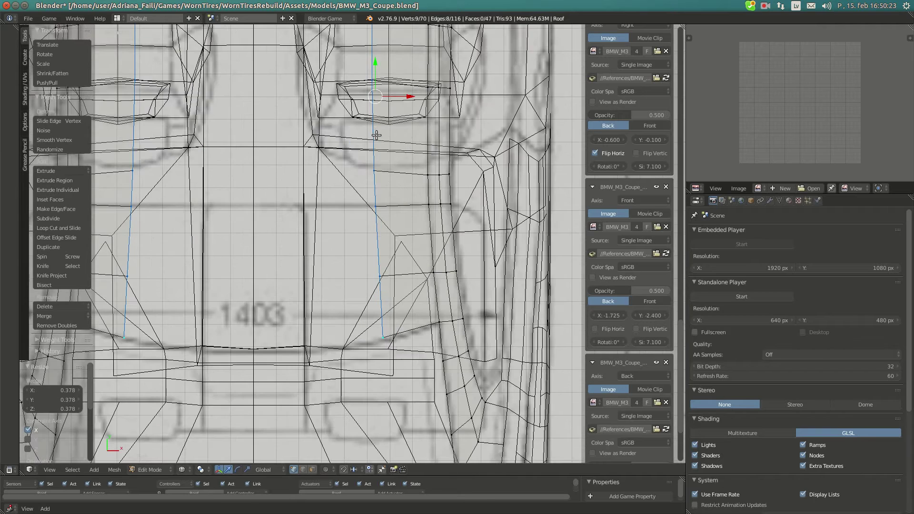
scroll(376, 134, "down", 3)
left_click_drag(365, 127, 364, 126)
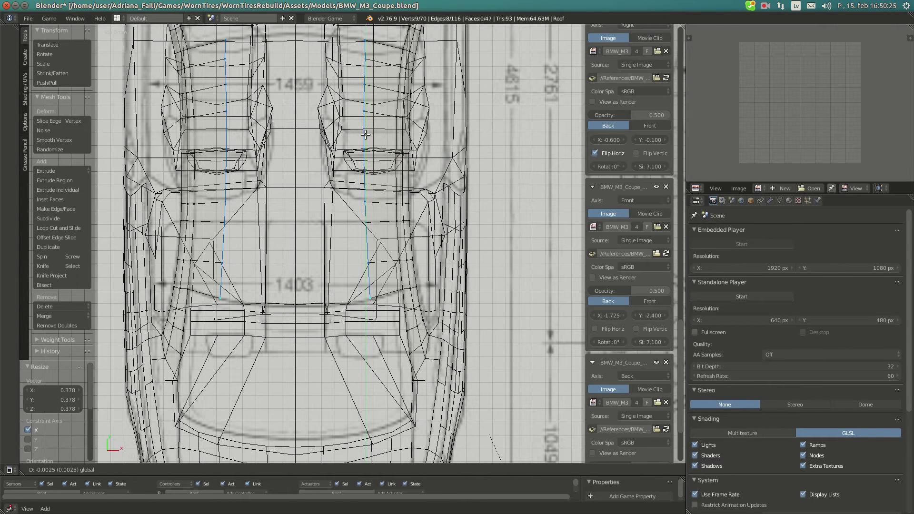
left_click(366, 136)
key("s")
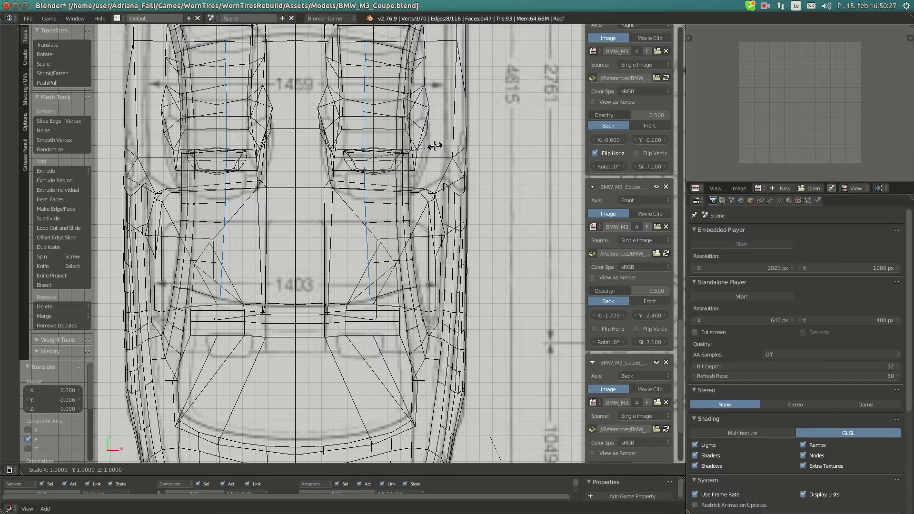
key("y")
left_click(437, 157)
Extrude the selected edge inward again by about -0.307 in X and 0.033 in Y.
middle_click_drag(399, 185, 461, 213, "shift")
key("e")
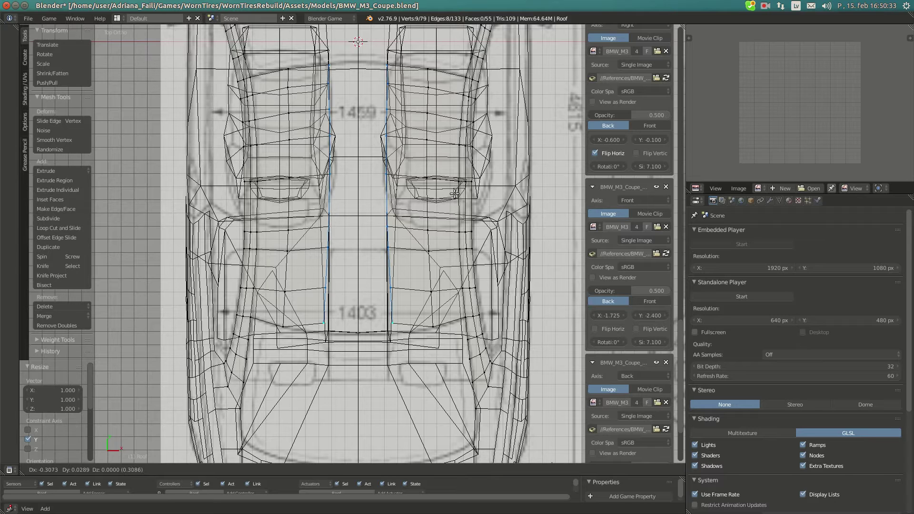
left_click(455, 193)
Move the new edge's rearmost vertex about -0.006 in X and -0.088 in Y, and its second vertex -0.010 in X.
scroll(435, 183, "up", 3)
right_click(418, 312)
key("g")
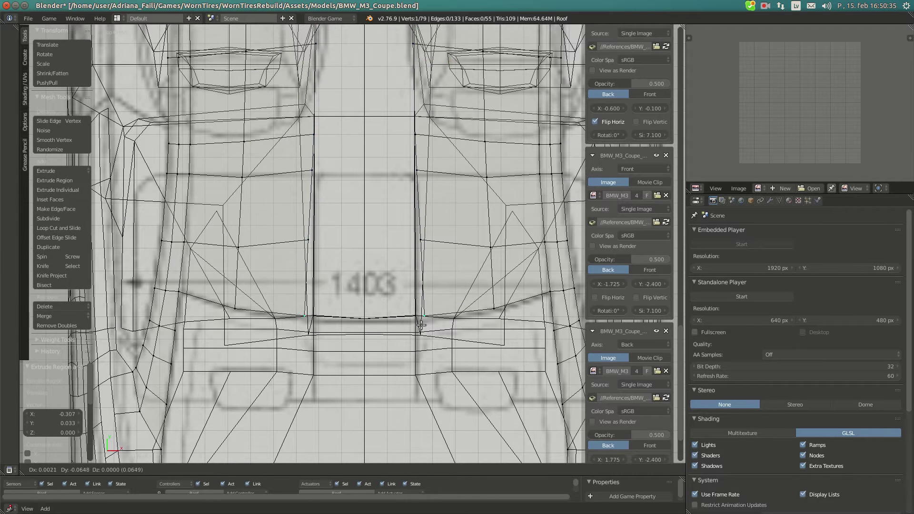
left_click(421, 325)
right_click(418, 240)
key("g")
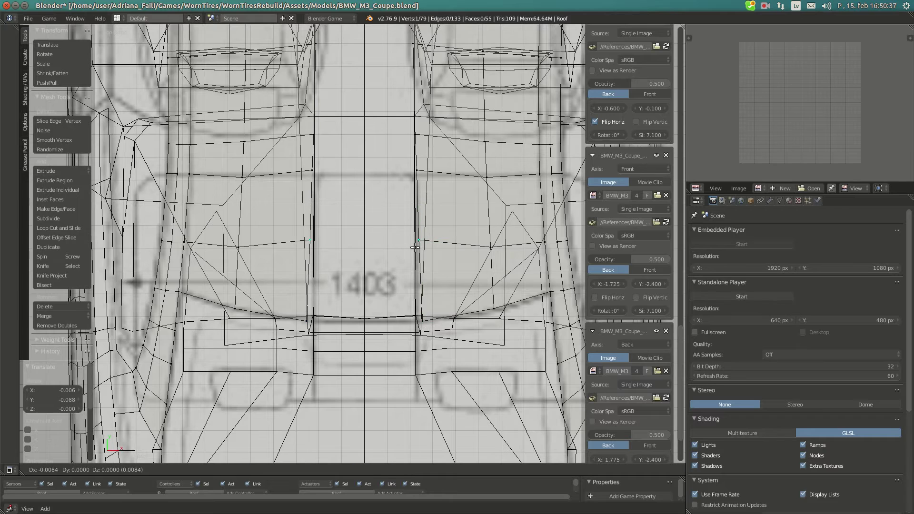
left_click(415, 247)
Move the new edge's frontmost vertex about 0.009 in Y onto the blueprint's windshield line.
scroll(415, 247, "down", 4)
scroll(400, 167, "up", 3)
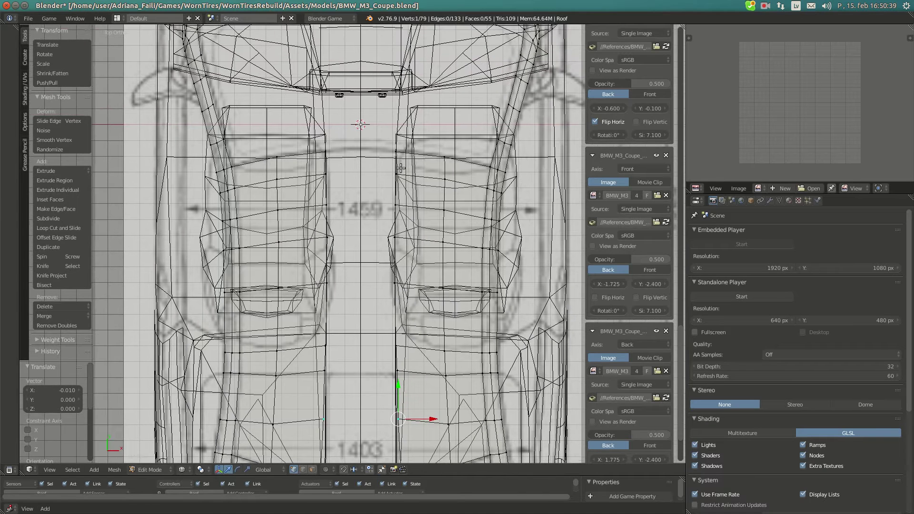
right_click(396, 151)
key("g")
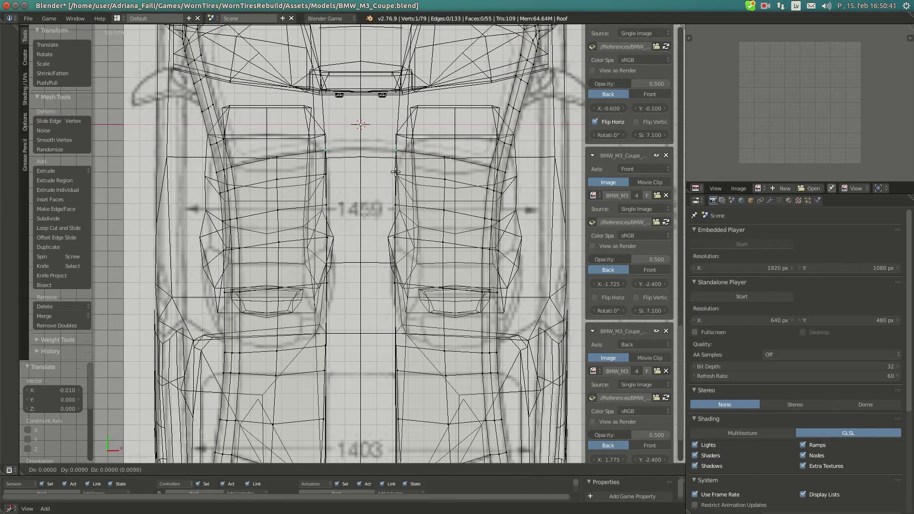
left_click(396, 171)
Select the new edge from front to rear and extrude it about -0.278 in X to the car's centreline.
right_click(395, 173, "shift")
scroll(389, 240, "down", 2)
key("b")
left_click_drag(360, 159, 388, 296)
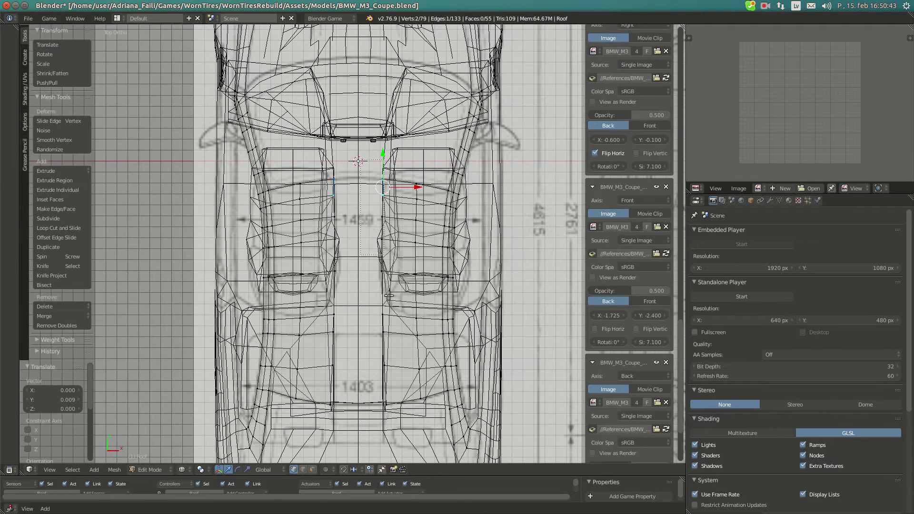
right_click(393, 423, "ctrl")
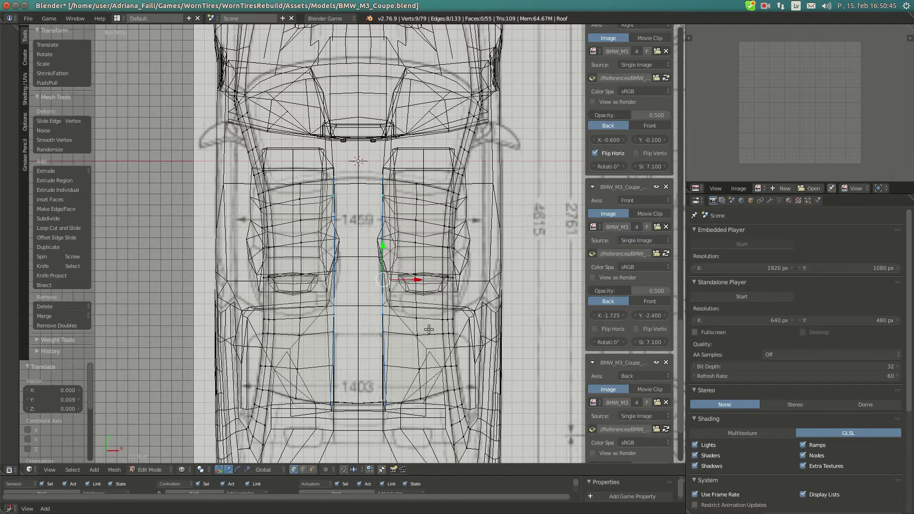
key("e")
left_click(422, 286)
Move the centreline's frontmost vertex forward along Y to the windshield curve, and the second vertex about 0.010 in Y.
scroll(364, 248, "up", 2)
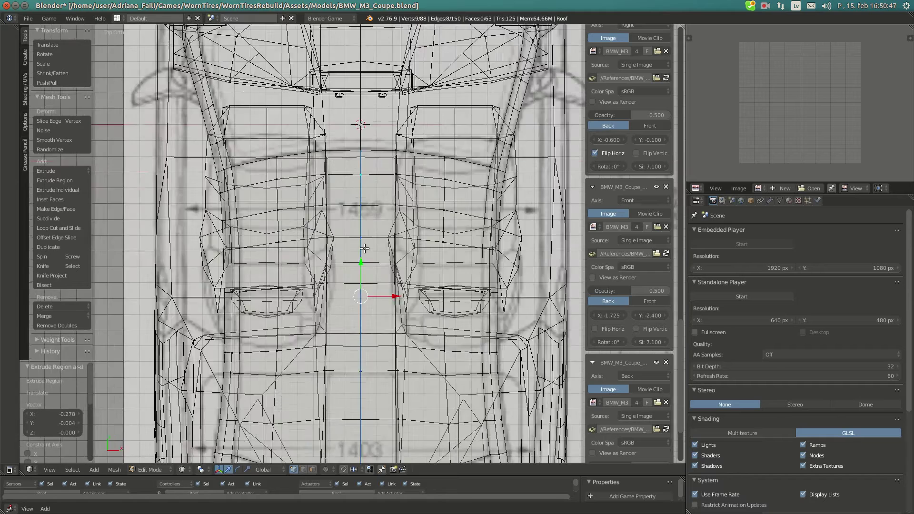
scroll(364, 248, "up", 3)
right_click(367, 78)
key("g")
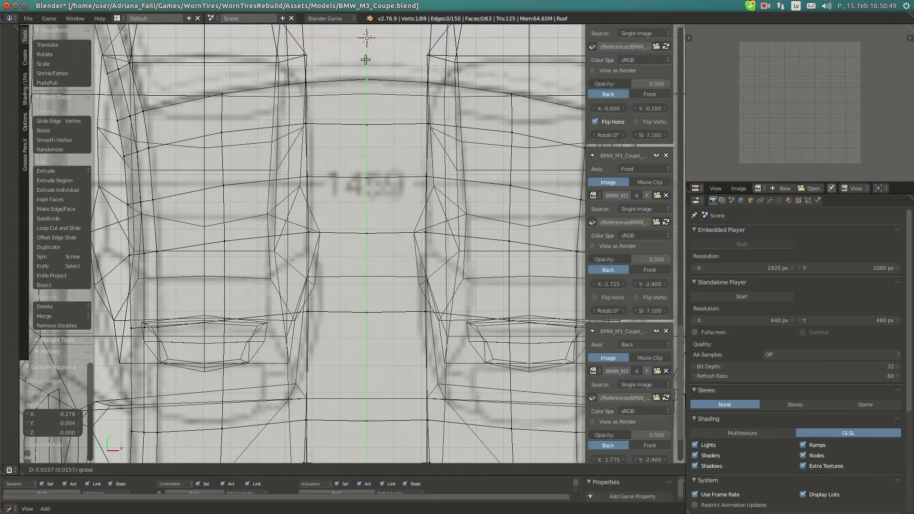
left_click(365, 59)
right_click(367, 112)
left_click_drag(367, 112, 366, 109)
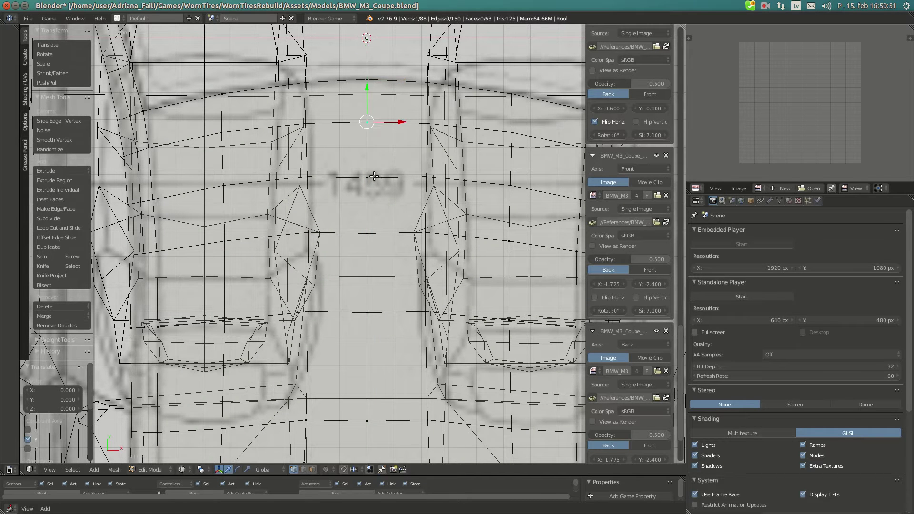
Move the third and fourth centreline vertices from the front forward by about 0.012 each along Y.
right_click(372, 175)
left_click_drag(365, 159, 364, 157)
left_click(364, 157)
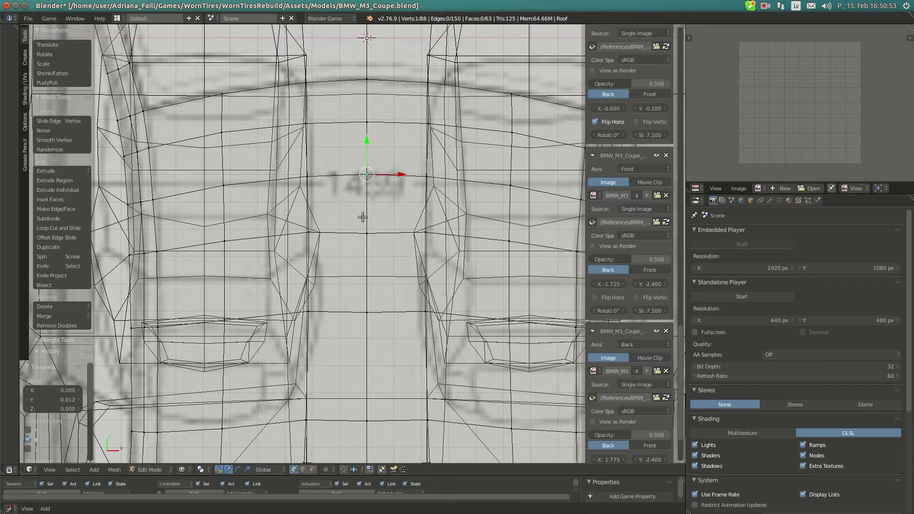
key("g")
key("y")
left_click(367, 214)
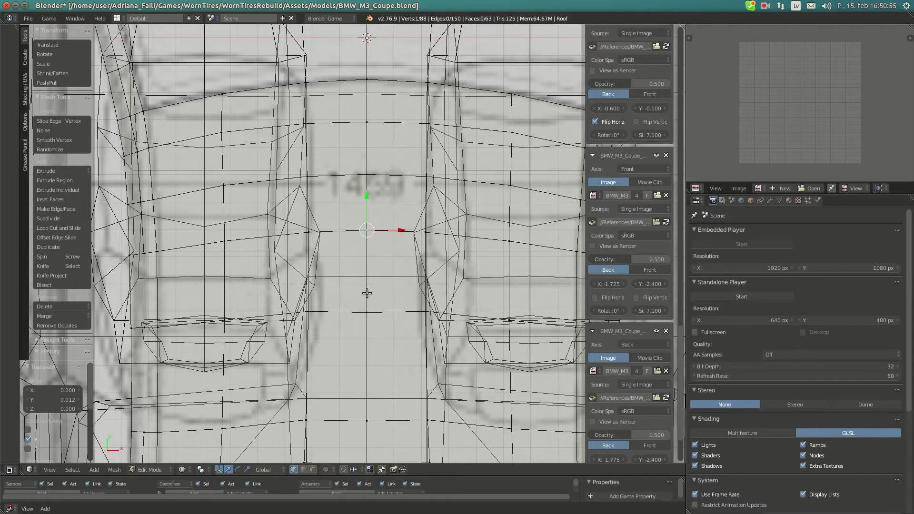
Move the fifth centreline vertex from the front about 0.009 along Y and the sixth about 0.017.
key("g")
key("y")
left_click(366, 290)
middle_click_drag(366, 291, 370, 155, "shift")
right_click(371, 277)
key("g")
key("y")
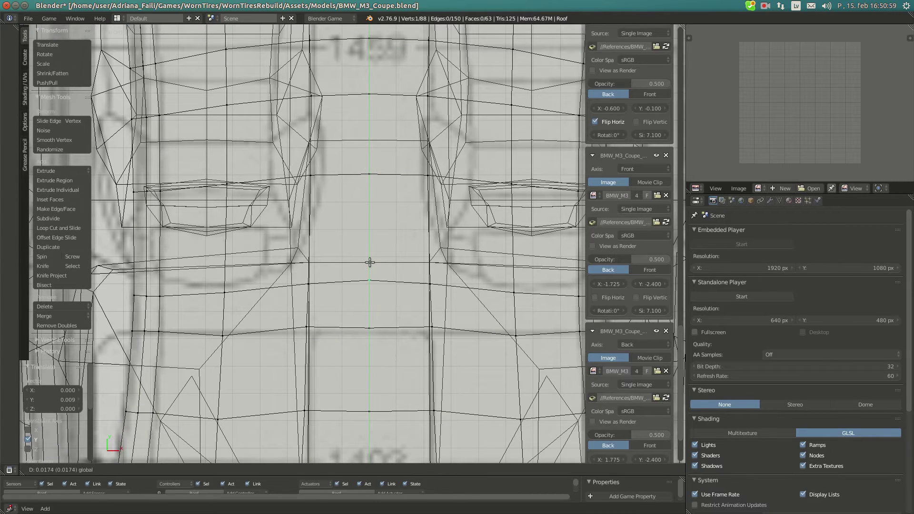
left_click(368, 350)
In the seventh roof row from the front, move the centre vertex about -0.003 and the adjacent side vertex -0.010 along Y.
scroll(368, 351, "down", 4, "shift")
right_click(350, 221)
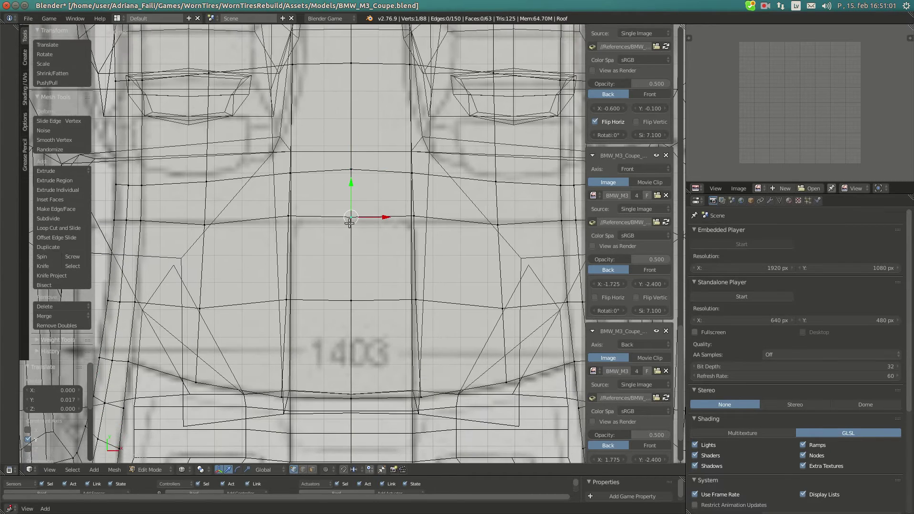
left_click_drag(350, 199, 350, 200)
right_click(292, 212)
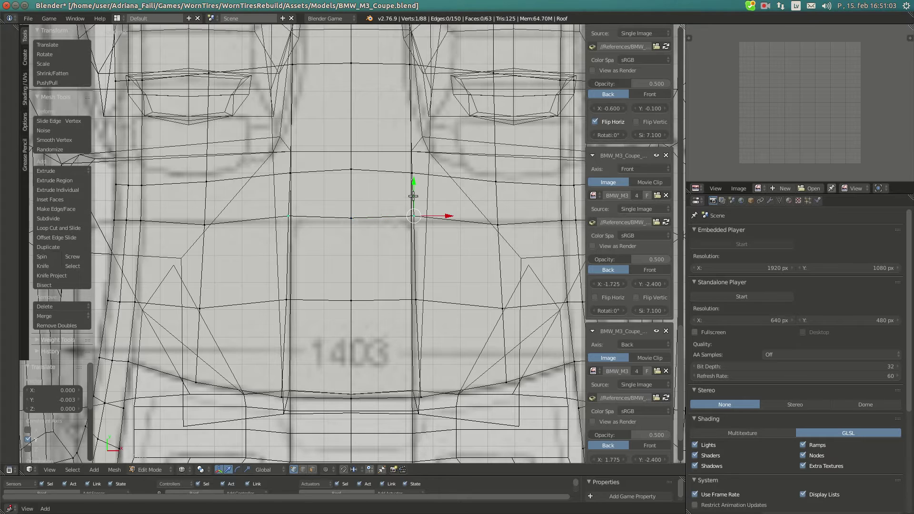
key("g")
key("y")
left_click(409, 175)
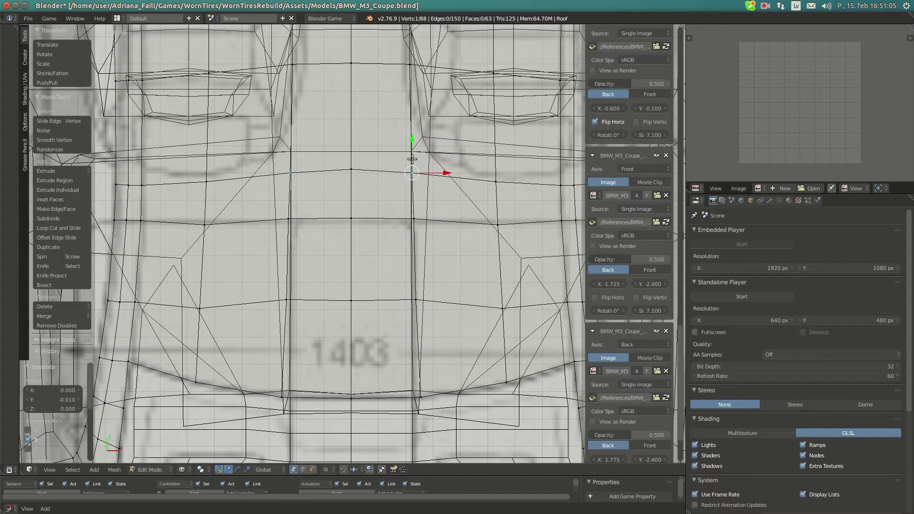
In the sixth roof row from the front, adjust the inner side vertex along Y and move the centre vertex about -0.009.
key("g")
key("y")
left_click(360, 174)
right_click(353, 157)
key("g")
key("y")
left_click(353, 159)
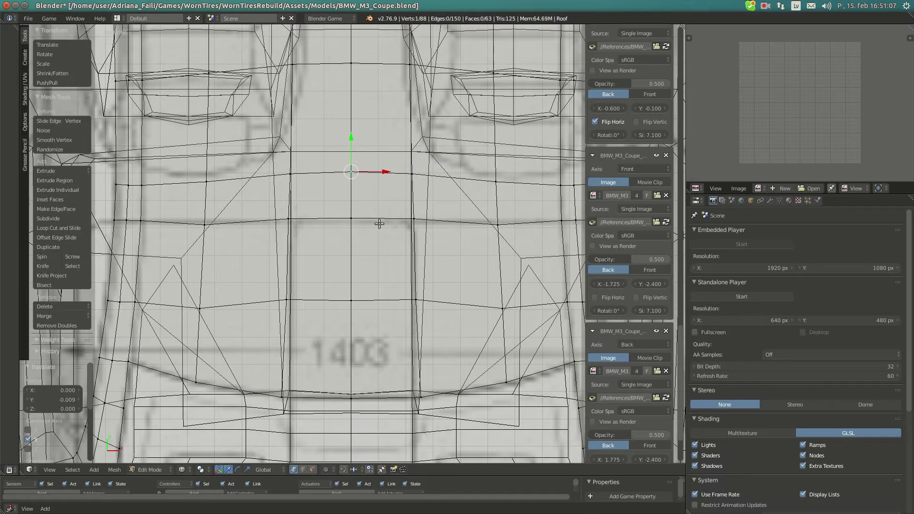
Select the centre and adjacent side vertices of the second roof row from the rear and move them -0.007 along Y.
middle_click_drag(384, 247, 398, 184, "shift")
right_click(423, 233)
right_click(368, 233, "shift")
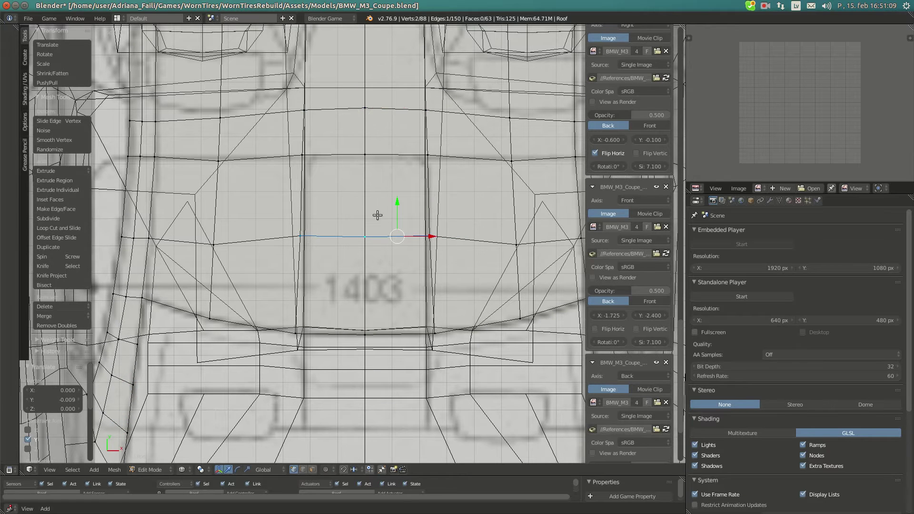
key("g")
key("y")
left_click(396, 216)
In the rearmost roof row, move the side vertex next to the centre 0.003 along Y and the centre vertex about -0.0007.
right_click(298, 332)
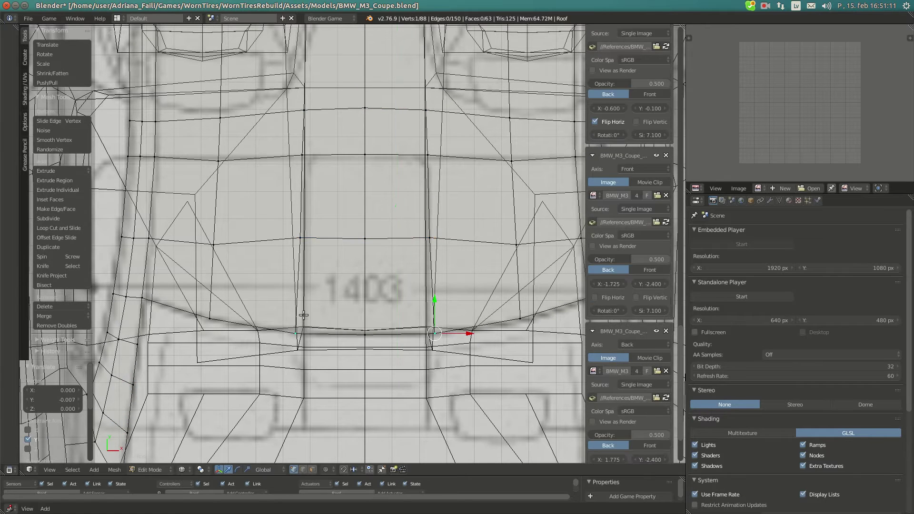
key("g")
key("y")
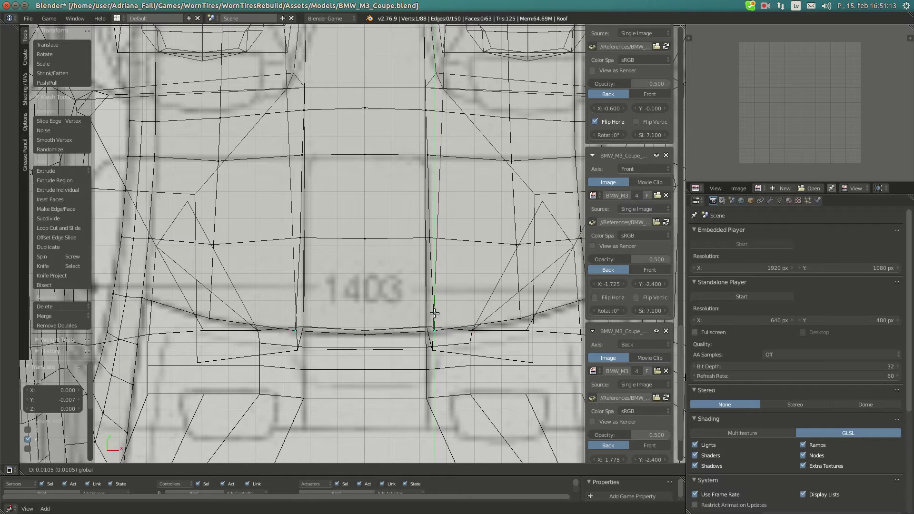
left_click(433, 314)
right_click(367, 316)
key("g")
key("y")
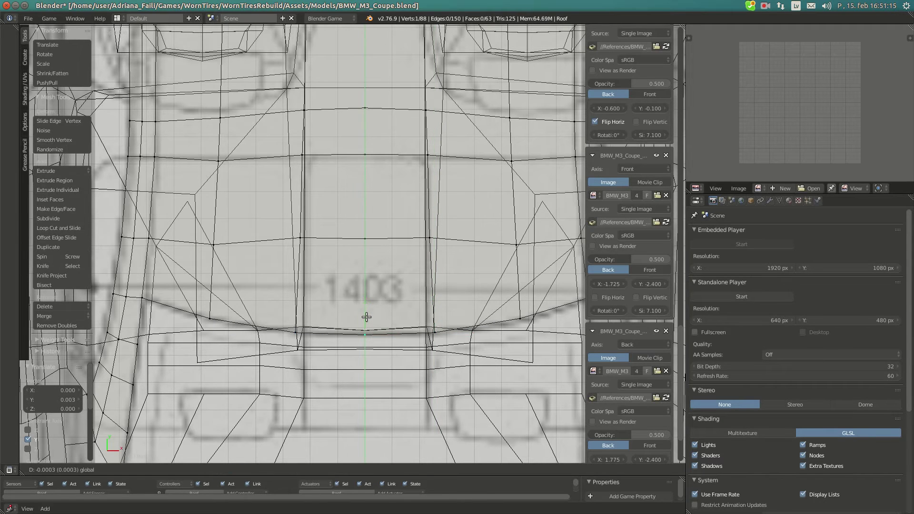
left_click(366, 317)
Raise the rearmost centreline roof vertex 0.054 along Z and the second from the rear 0.064, following the side blueprint.
key("KP_3")
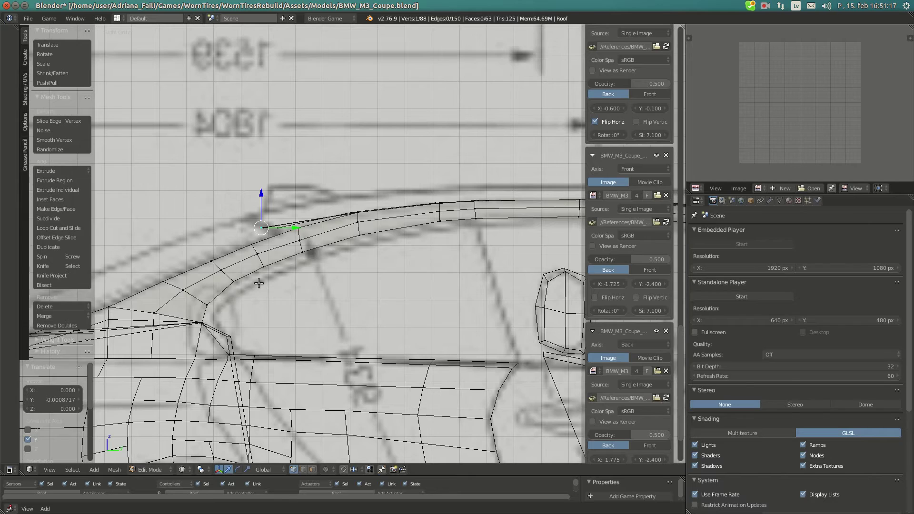
key("KP_7")
key("KP_3")
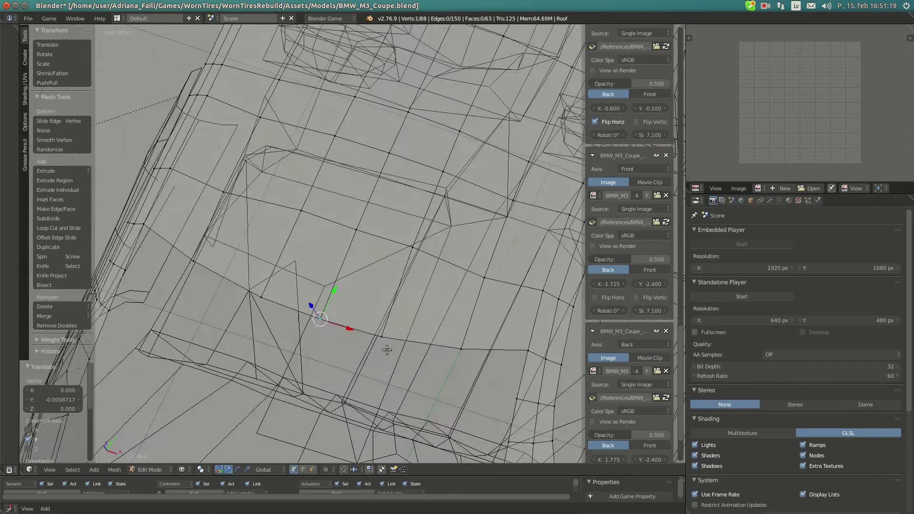
key("g")
key("z")
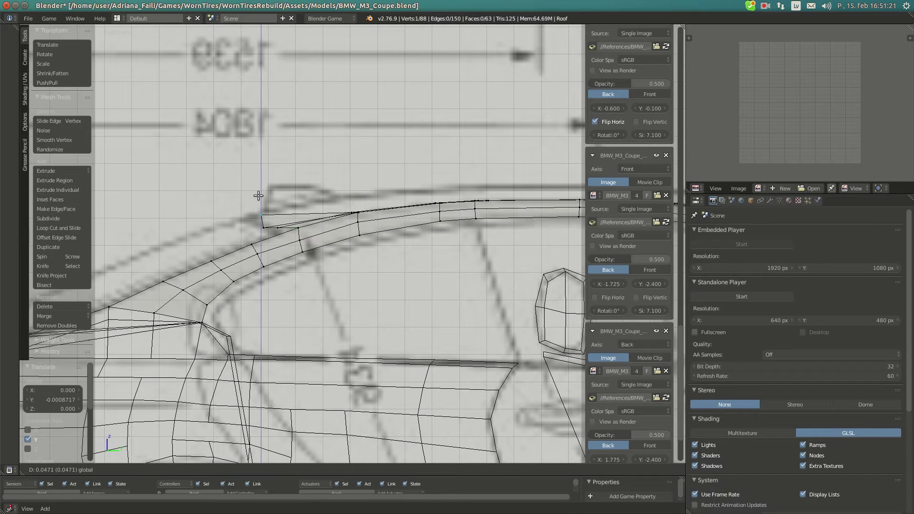
left_click(257, 194)
key("KP_7")
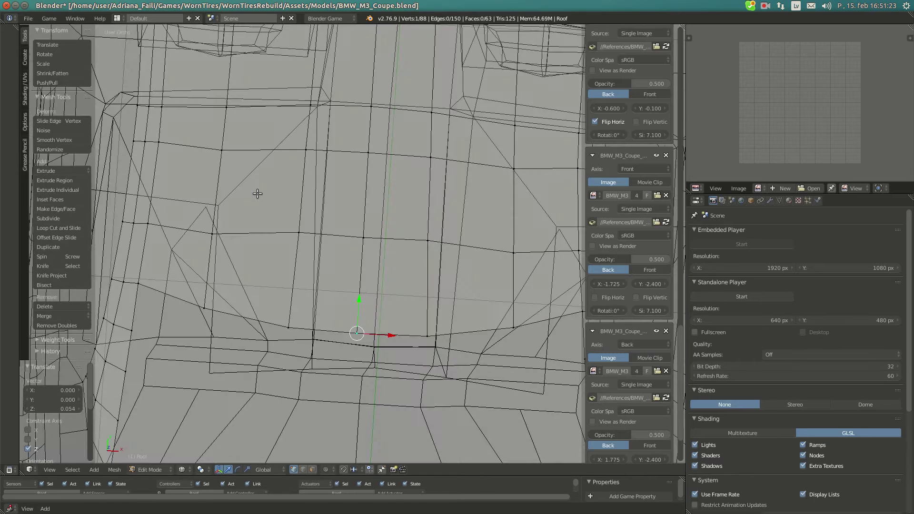
key("KP_3")
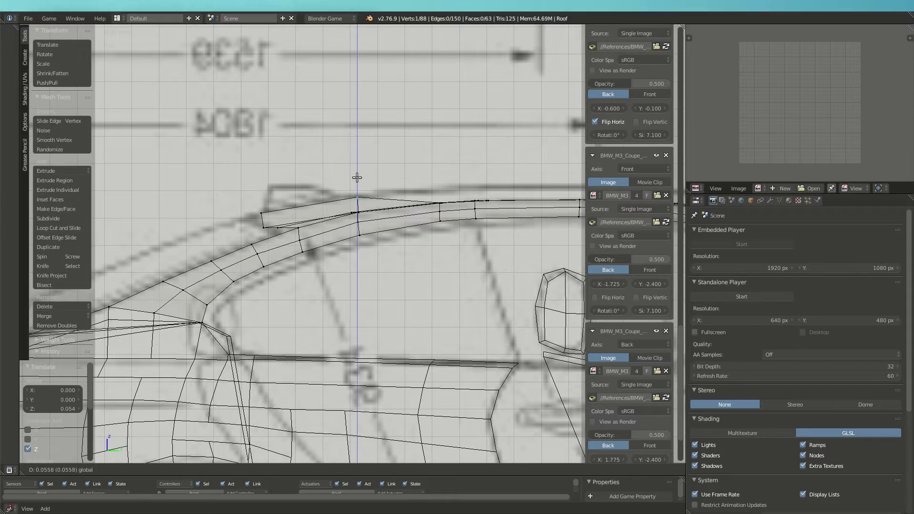
left_click(357, 176)
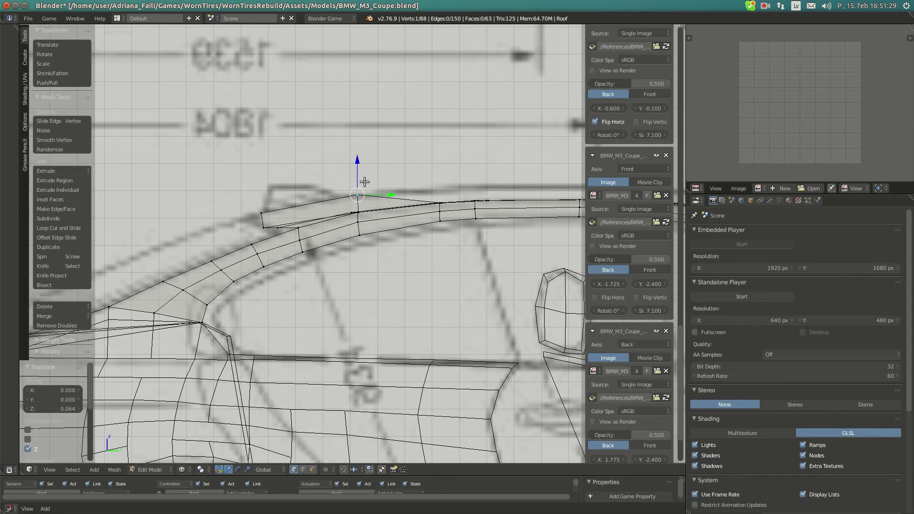
Raise the third centreline roof vertex from the rear 0.056 along Z to match the side blueprint's roof line.
key("KP_7")
middle_click_drag(408, 234, 404, 329, "shift")
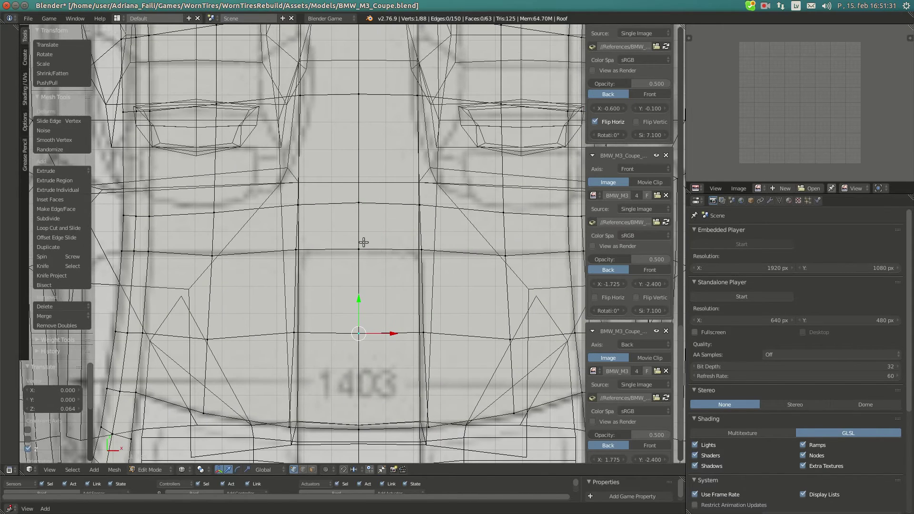
key("KP_3")
key("g")
key("z")
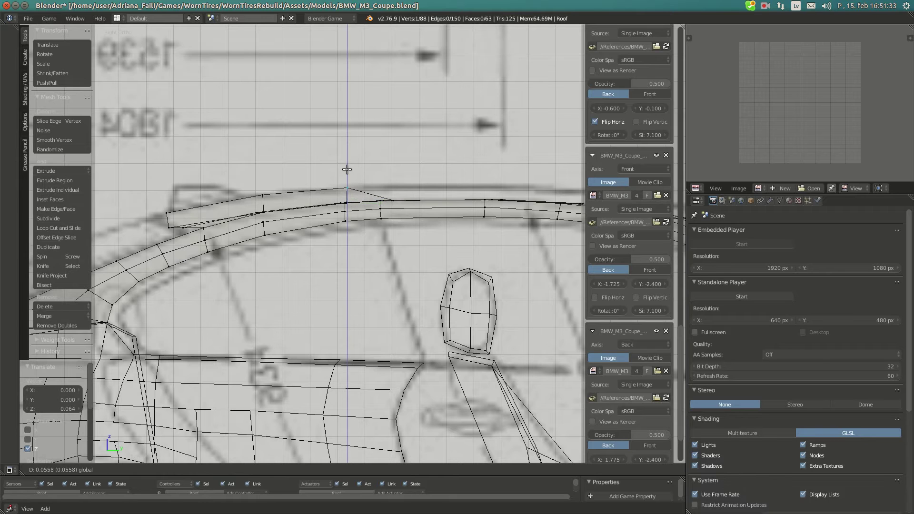
left_click(349, 172)
Select the fourth centreline roof vertex from the rear and raise it 0.051 along Z.
key("KP_7")
middle_click_drag(354, 170, 360, 267, "shift")
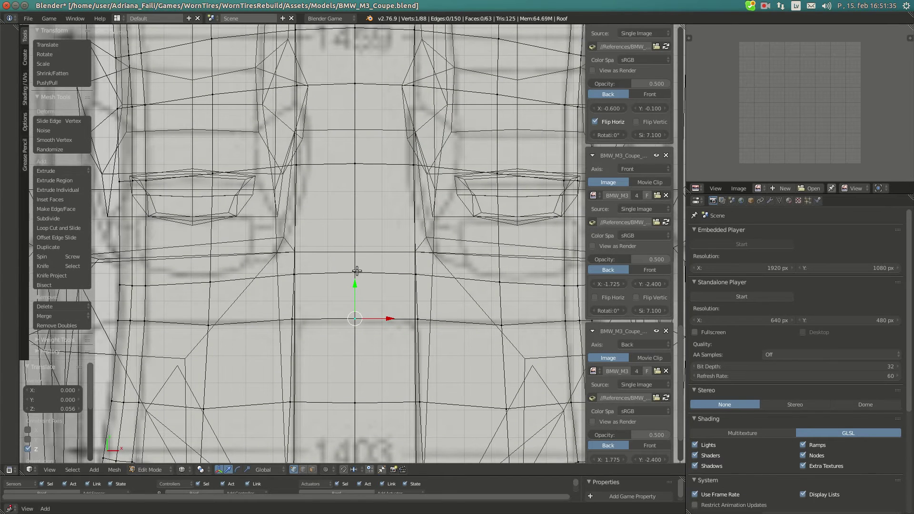
right_click(357, 270)
key("KP_3")
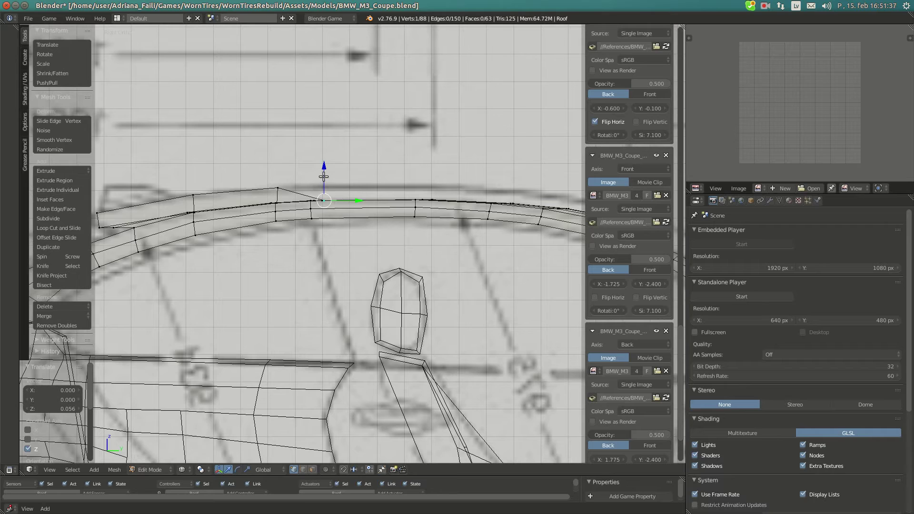
key("g")
key("z")
left_click(323, 162)
Raise the fifth centreline roof vertex from the rear about 0.051 along Z to the blueprint's roof line.
key("KP_7")
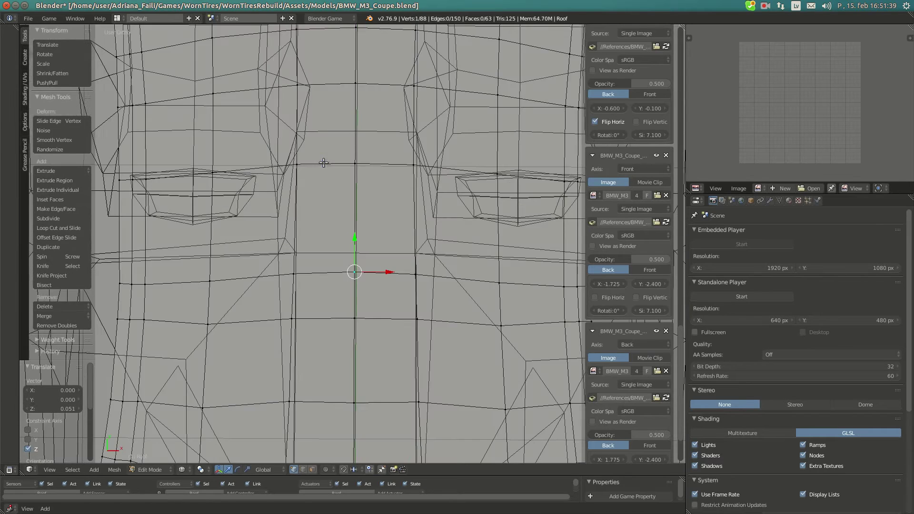
key("KP_7")
key("KP_3")
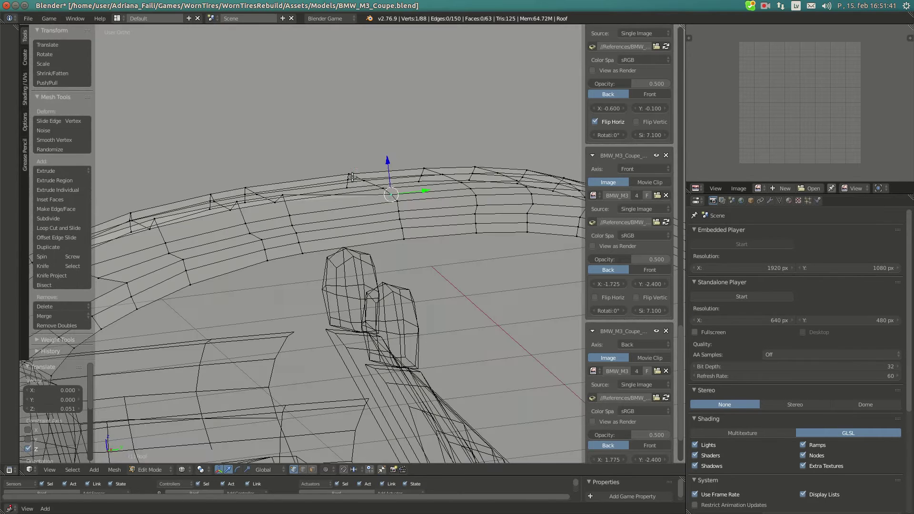
key("g")
key("z")
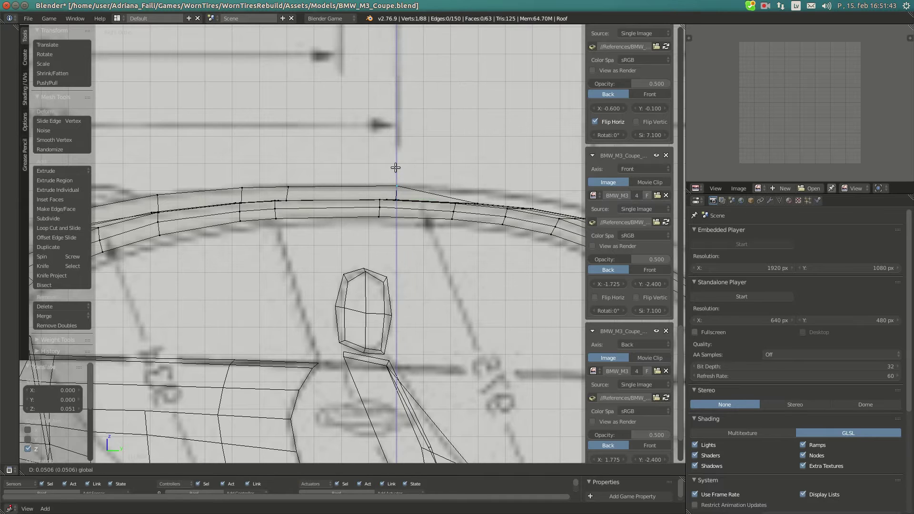
left_click(395, 169)
Raise the fourth centreline roof vertex from the rear a further 0.004 along Z and check it from the front.
scroll(400, 180, "down", 2)
middle_click_drag(434, 196, 432, 195, "shift")
right_click(309, 184)
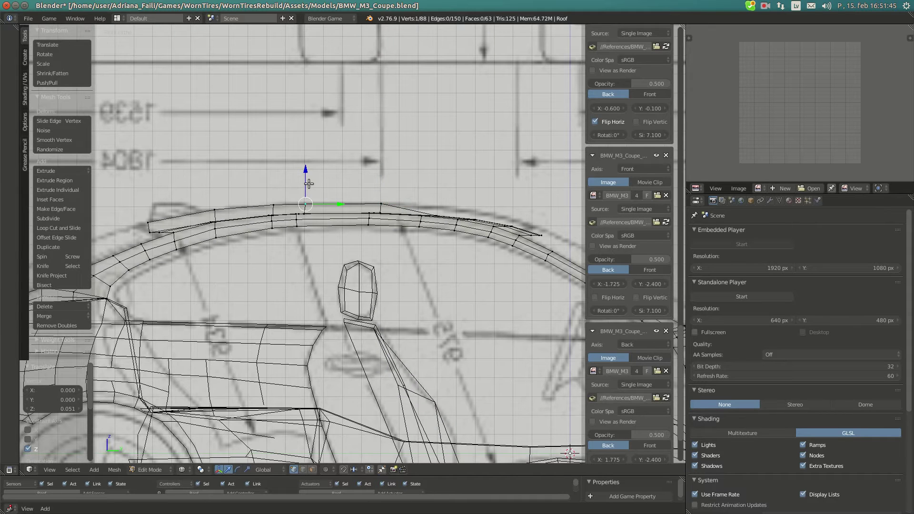
key("shift+s")
left_click(307, 176)
key("g")
key("z")
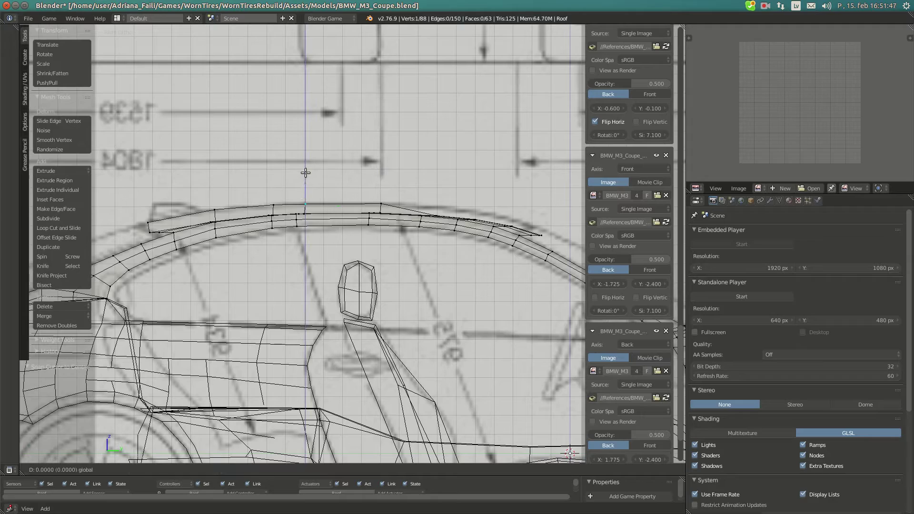
left_click(305, 171)
key("KP_1")
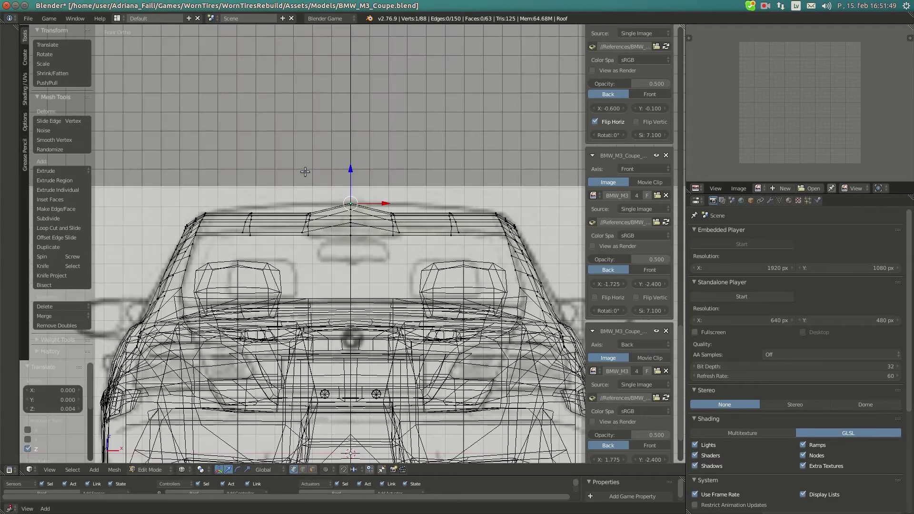
Select the fourth centreline roof vertex from the front and raise it 0.050 along Z in the side view.
key("KP_7")
middle_click_drag(363, 176, 336, 261, "shift")
right_click(347, 257)
key("KP_3")
key("KP_7")
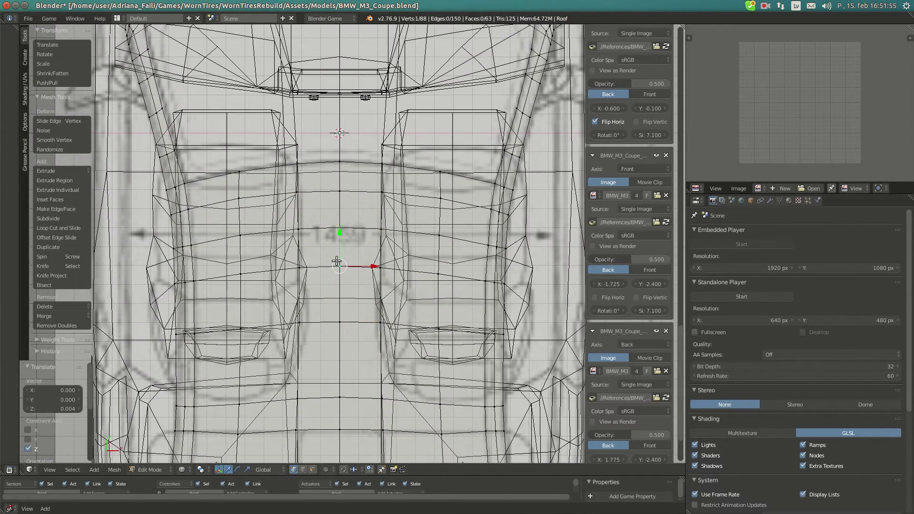
key("KP_2")
key("KP_3")
left_click_drag(330, 195, 329, 191)
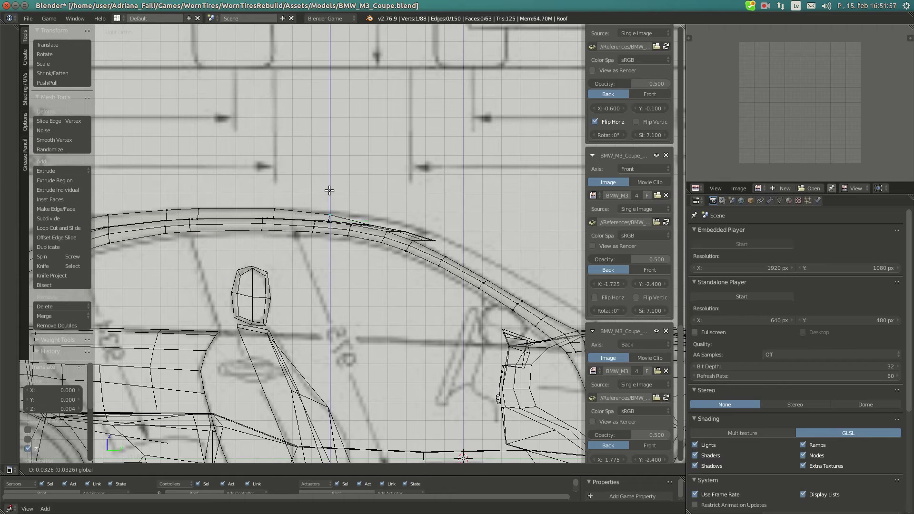
left_click(328, 189)
scroll(355, 233, "up", 3)
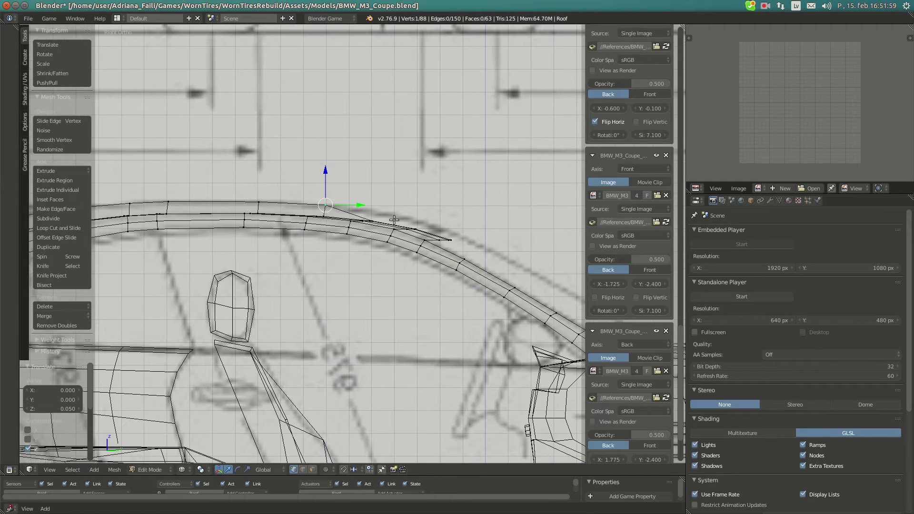
Select the third centreline roof vertex from the front and raise it 0.040 along Z.
key("KP_7")
right_click(331, 261)
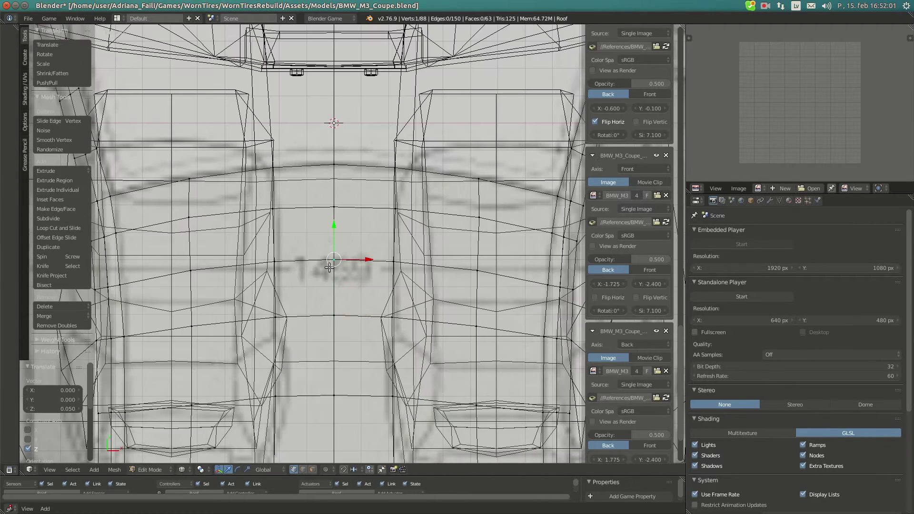
key("KP_3")
key("g")
key("z")
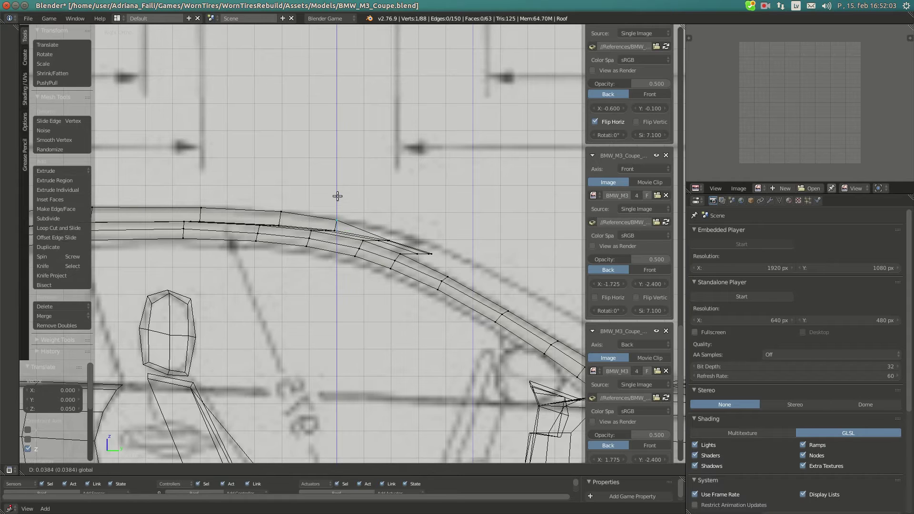
left_click(337, 196)
Raise the second centreline roof vertex from the front 0.035 along Z to the side blueprint's roof line.
key("KP_7")
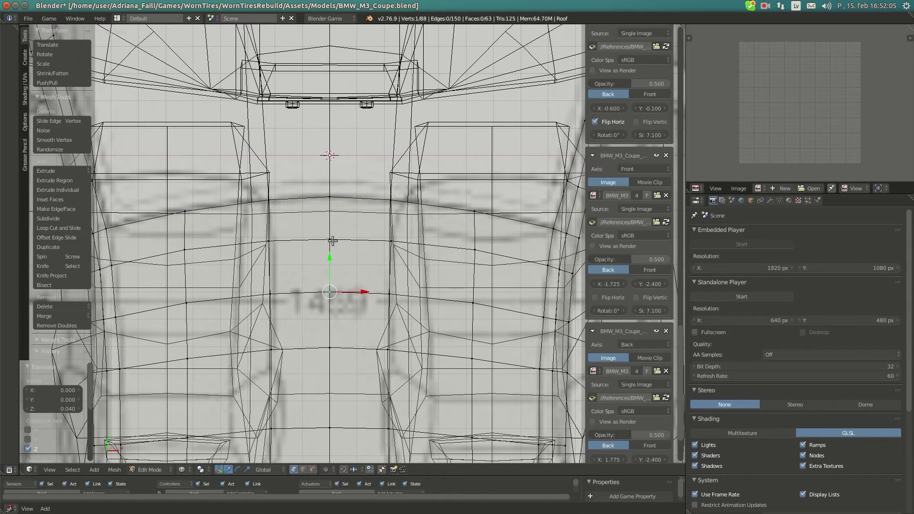
key("KP_3")
key("g")
key("z")
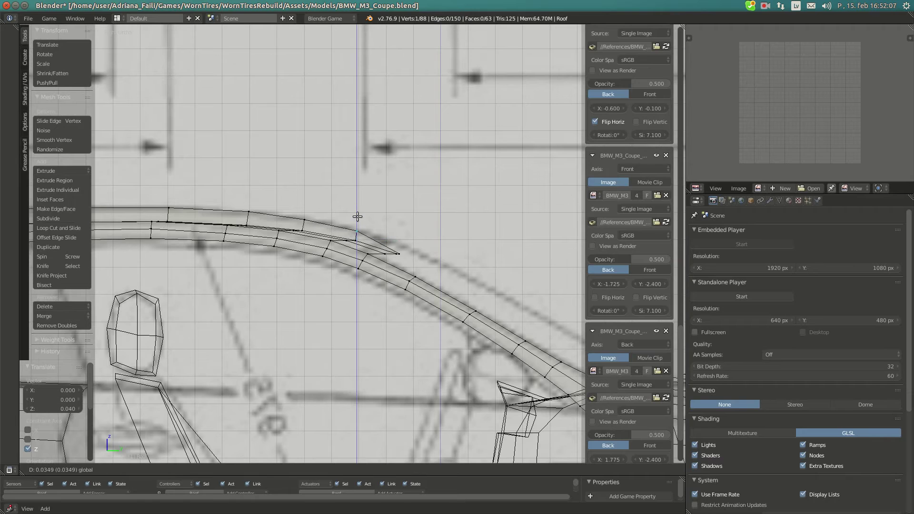
left_click(357, 216)
key("KP_7")
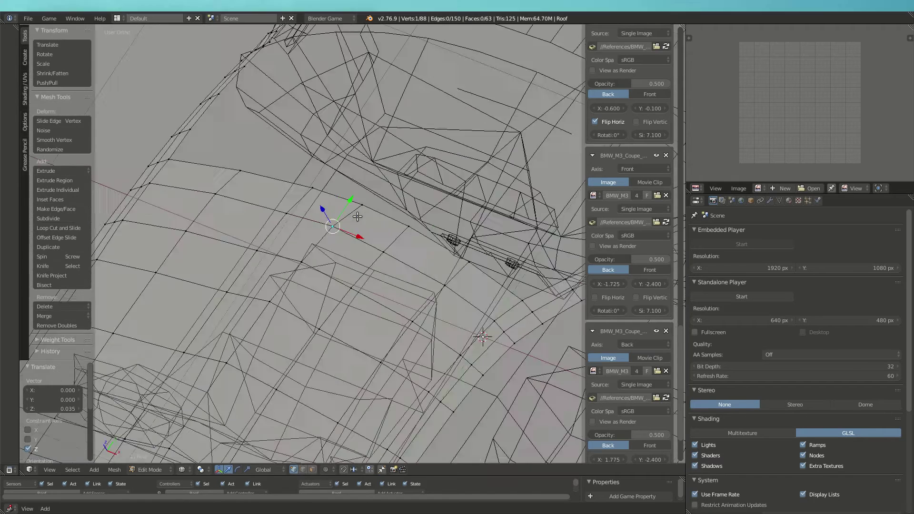
key("KP_3")
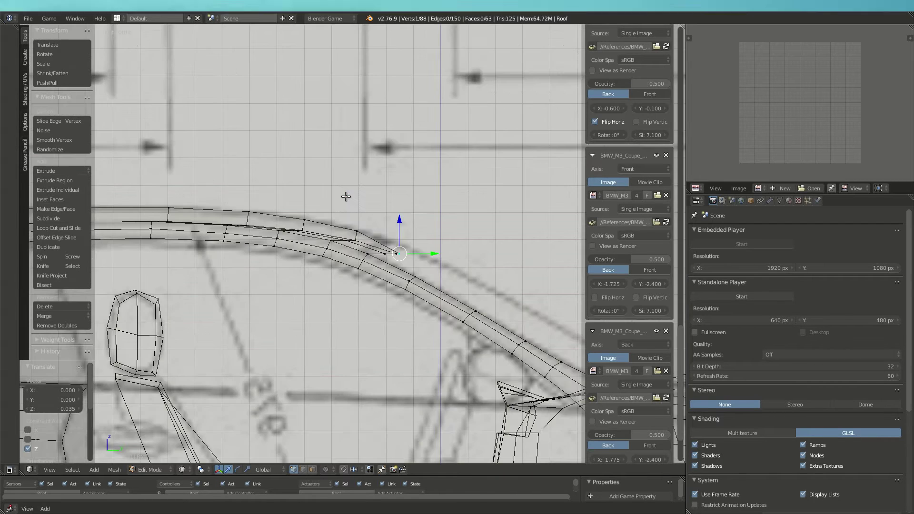
scroll(398, 236, "down", 2)
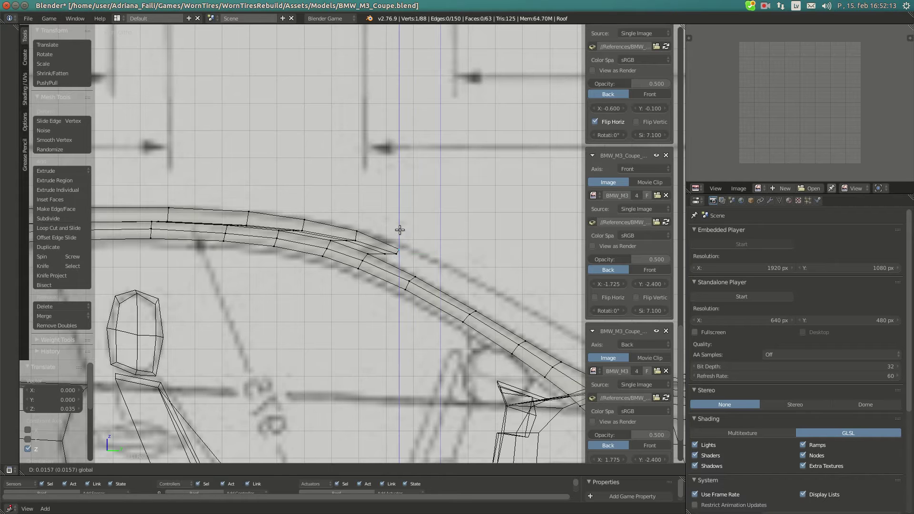
In the rearmost roof row, raise the side vertex beside the centre 0.052 along Z and the next outer vertex 0.019.
middle_click_drag(366, 265, 762, 236, "shift")
scroll(373, 249, "up", 4)
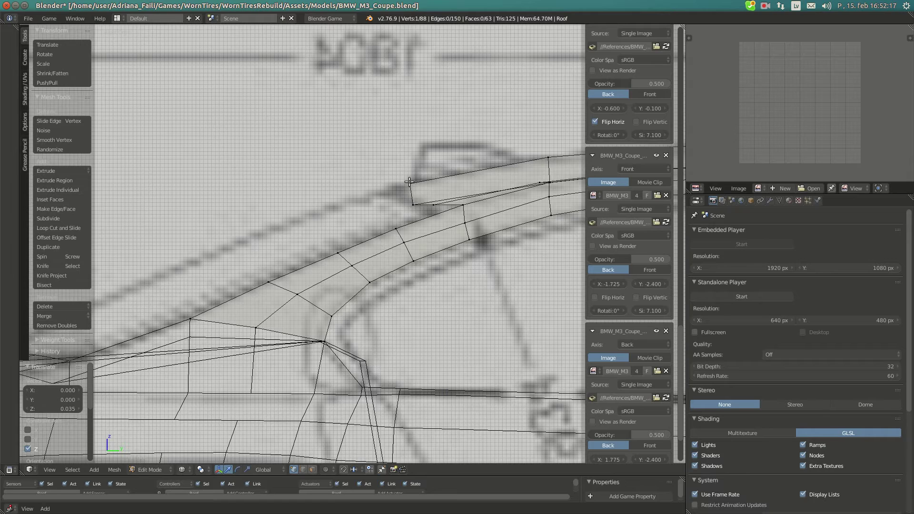
key("g")
key("z")
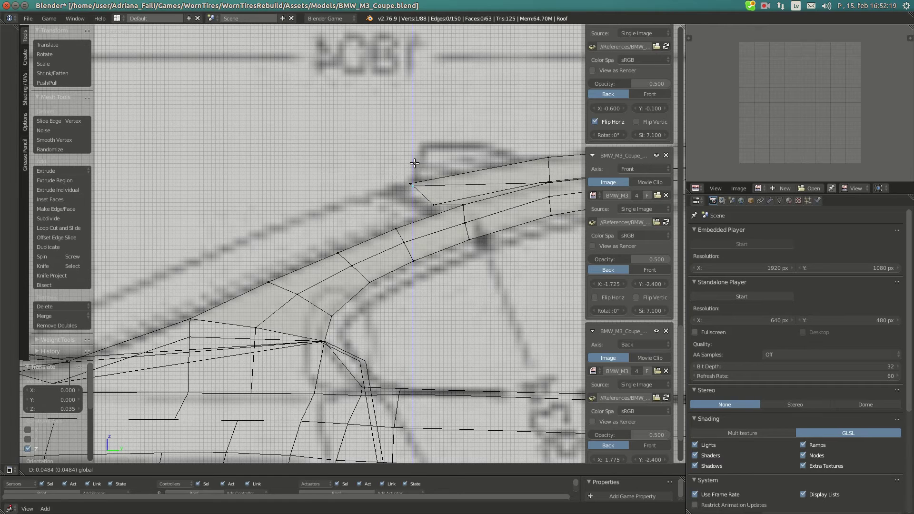
left_click(414, 162)
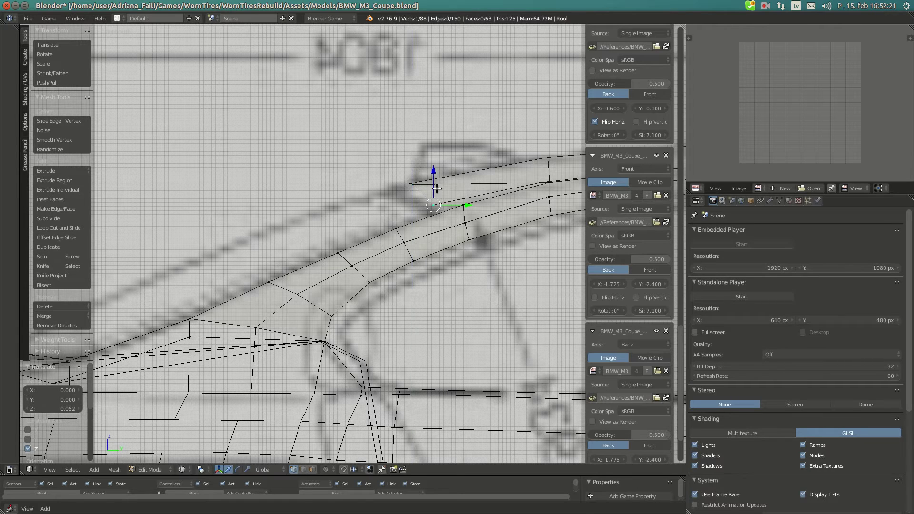
left_click_drag(433, 185, 433, 177)
Lower the side vertex beside the centre of the rearmost roof row by 0.002 along Z.
right_click(410, 185)
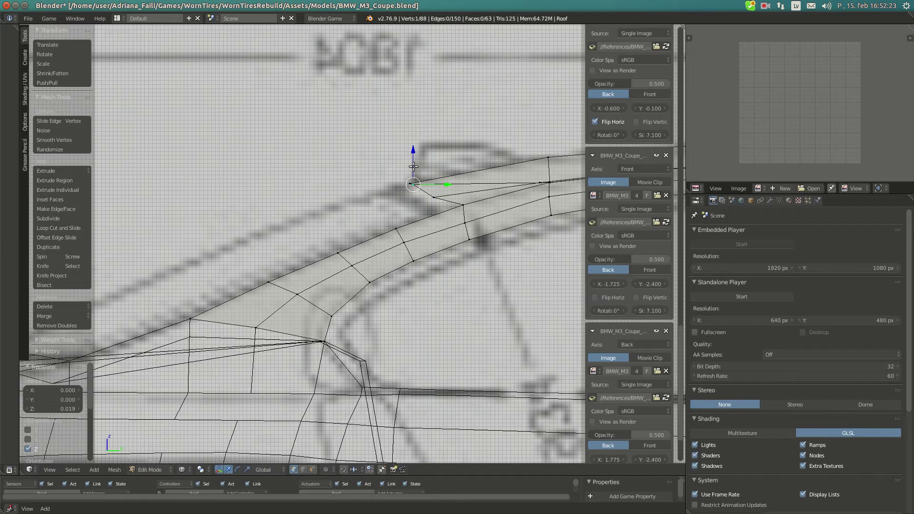
key("g")
key("z")
left_click(406, 179)
Adjust the height of the outer side vertex in the rearmost roof row along Z toward the side blueprint's roof line.
key("g")
key("z")
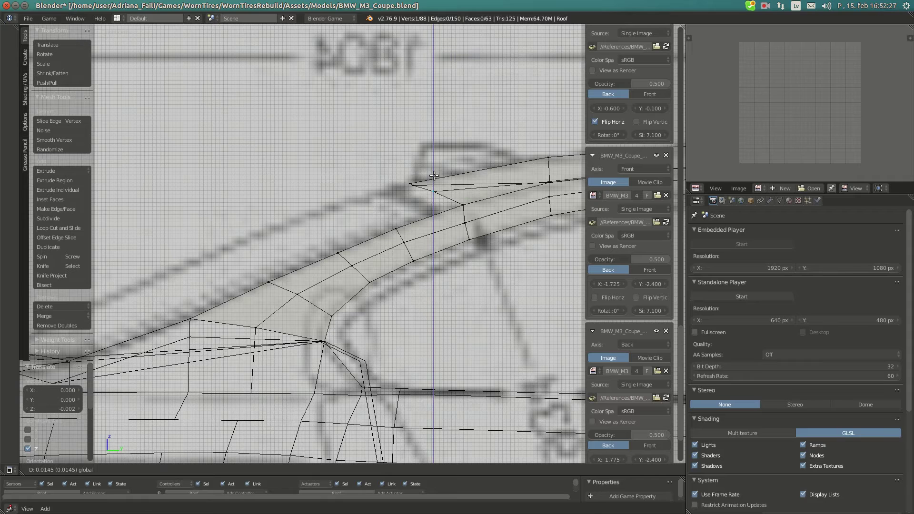
left_click(434, 175)
left_click_drag(414, 169, 435, 187)
key("g")
key("shift+z")
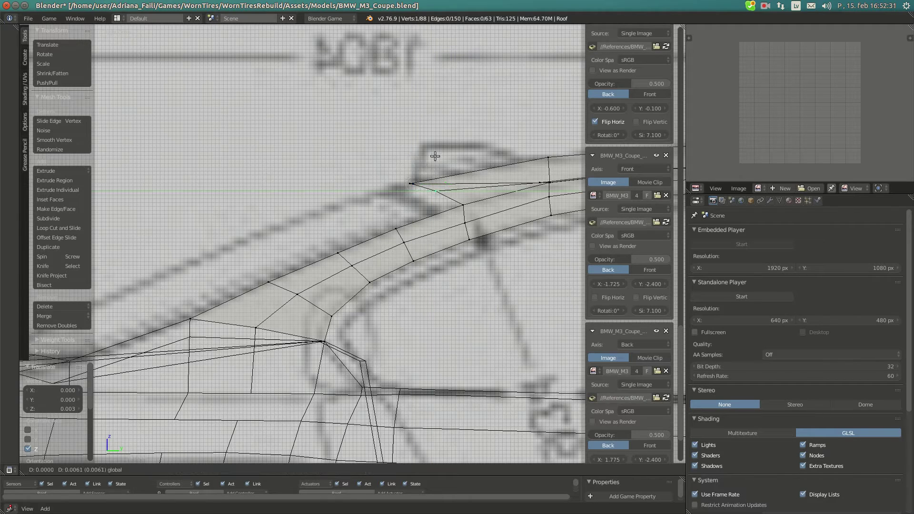
left_click(435, 156)
key("ctrl+z")
Fine-tune the outer vertex of the rearmost roof row along Z and lower the side vertex beside the centre about 0.0005.
key("g")
key("z")
left_click(430, 157)
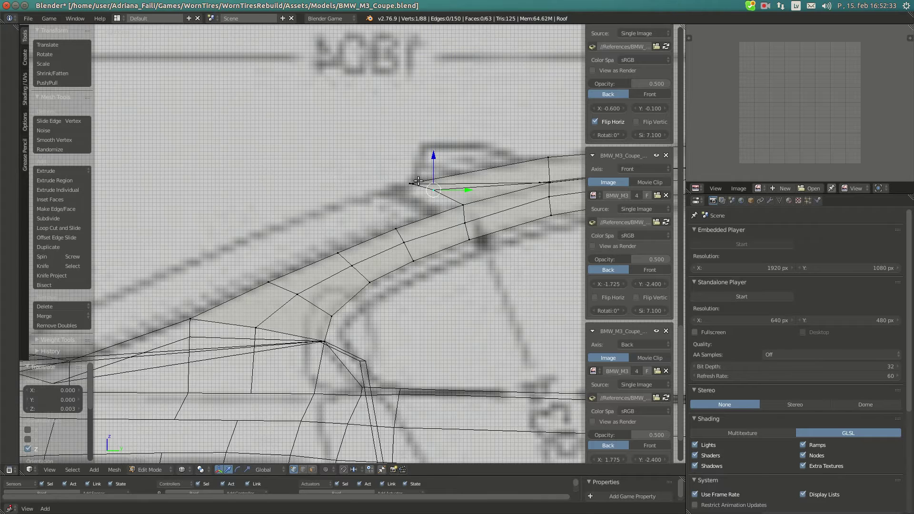
right_click(418, 180)
left_click_drag(414, 162, 413, 162)
Compare the car's rear and front with the top blueprint in top view, and bring up that blueprint's settings.
scroll(458, 215, "down", 6)
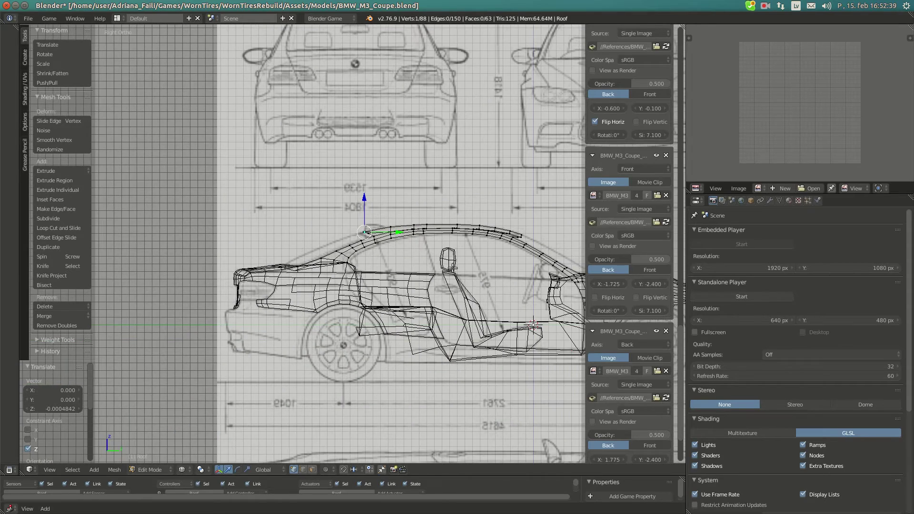
key("KP_7")
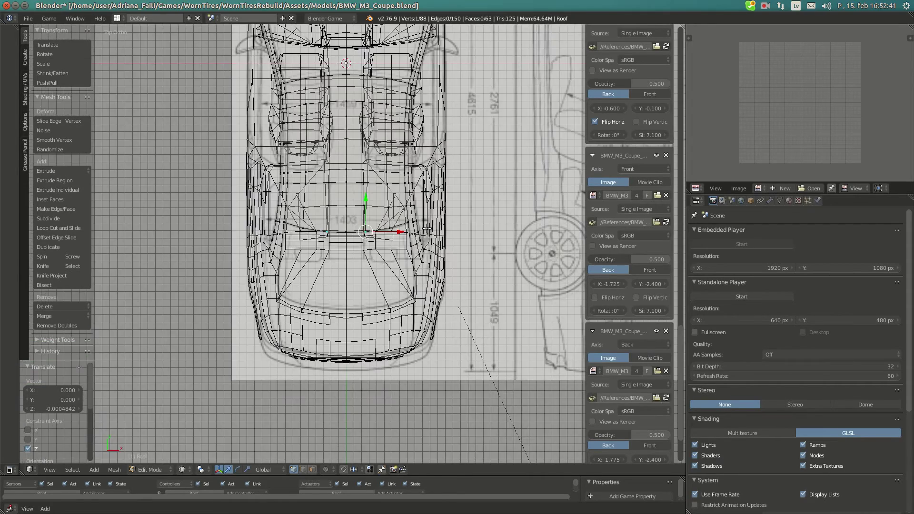
scroll(415, 242, "down", 1)
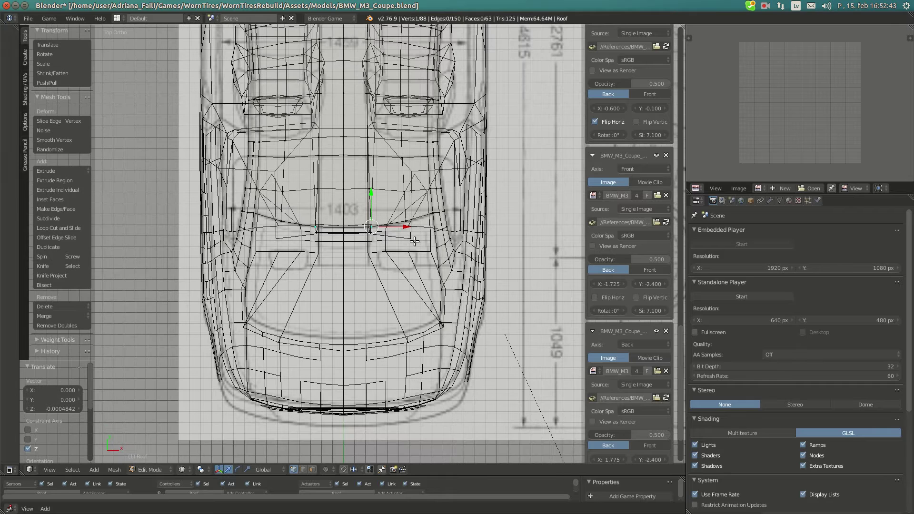
middle_click_drag(393, 148, 408, 503, "shift")
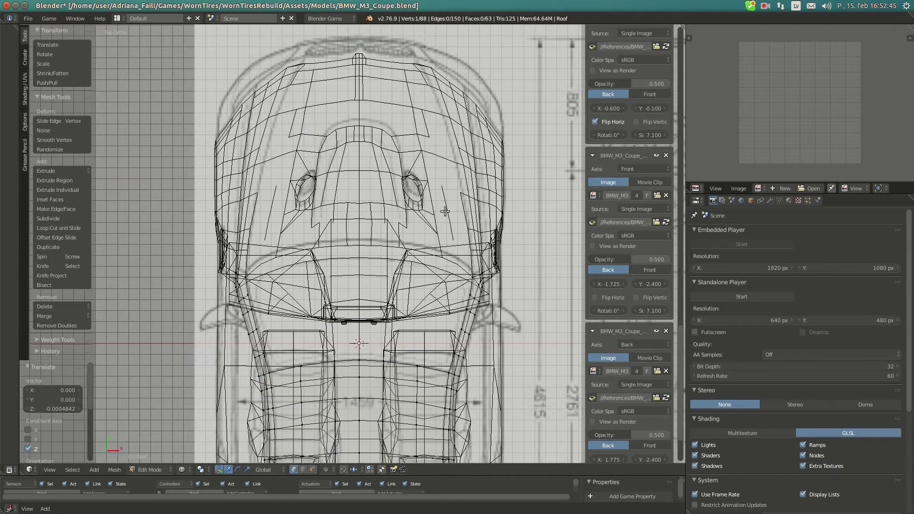
middle_click_drag(439, 125, 442, 130, "shift")
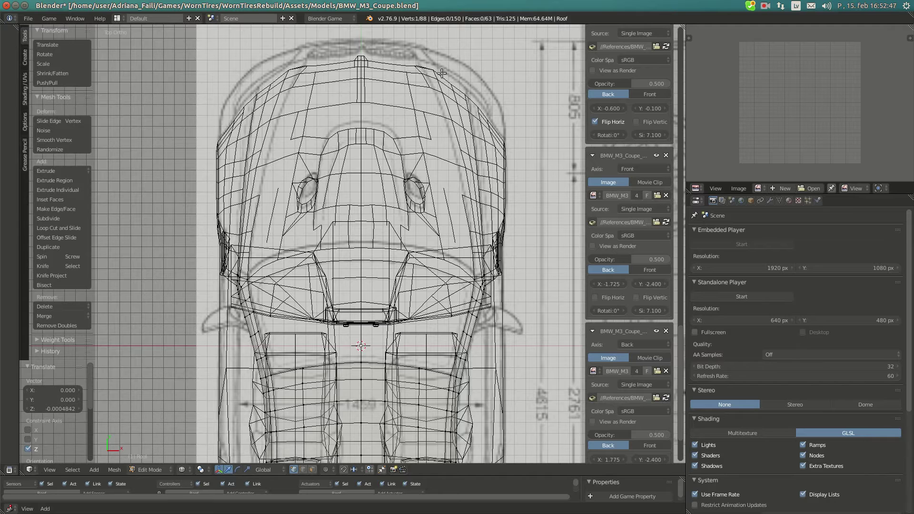
scroll(634, 304, "down", 4)
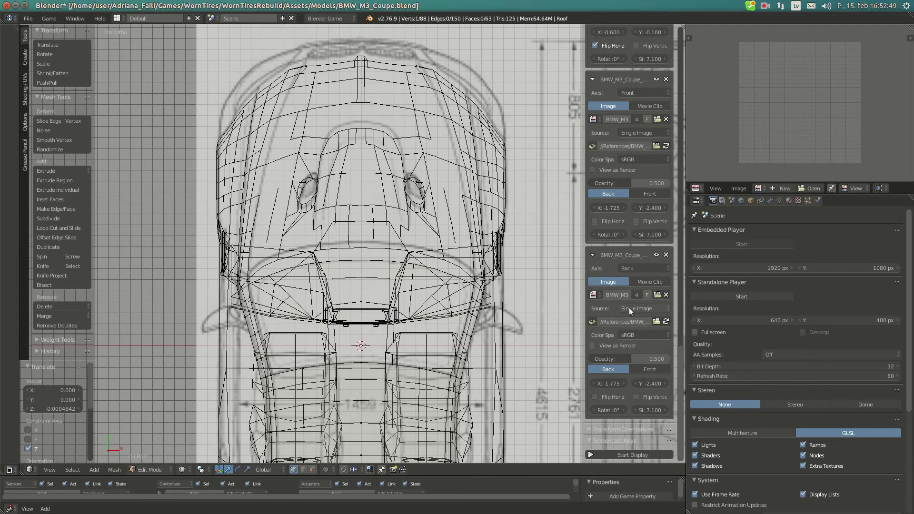
middle_click_drag(641, 378, 643, 301, "shift")
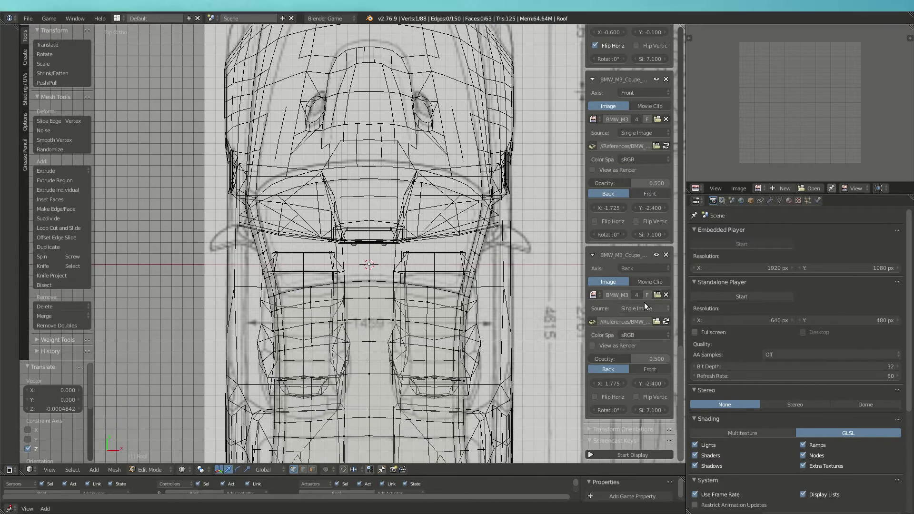
scroll(649, 259, "up", 3)
scroll(650, 258, "up", 6)
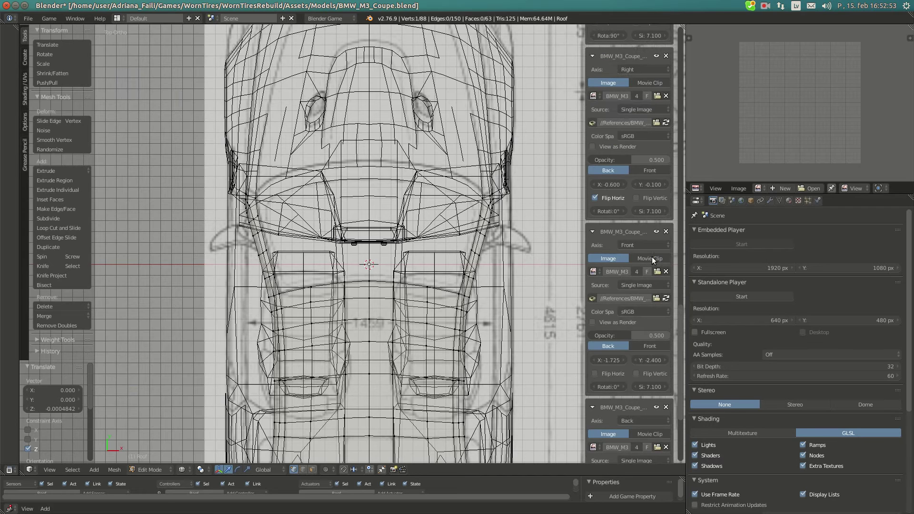
scroll(641, 144, "up", 7)
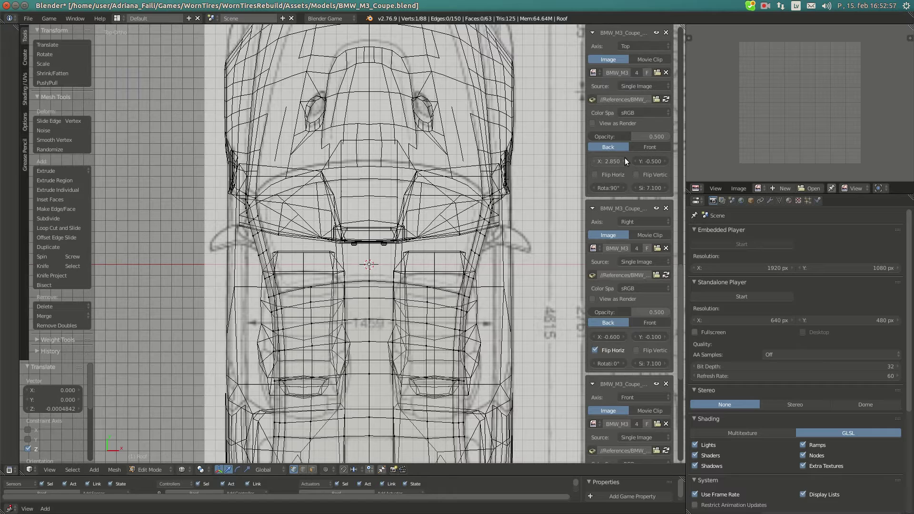
Try Y offsets of -0.400 and -0.600 for the top blueprint.
left_click(666, 161)
scroll(467, 175, "down", 1)
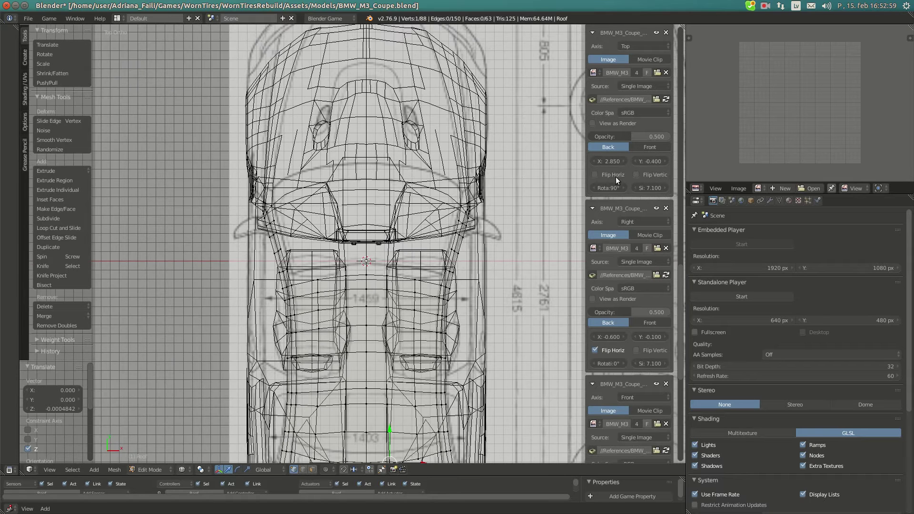
left_click(636, 161)
left_click(635, 161)
scroll(389, 200, "down", 1)
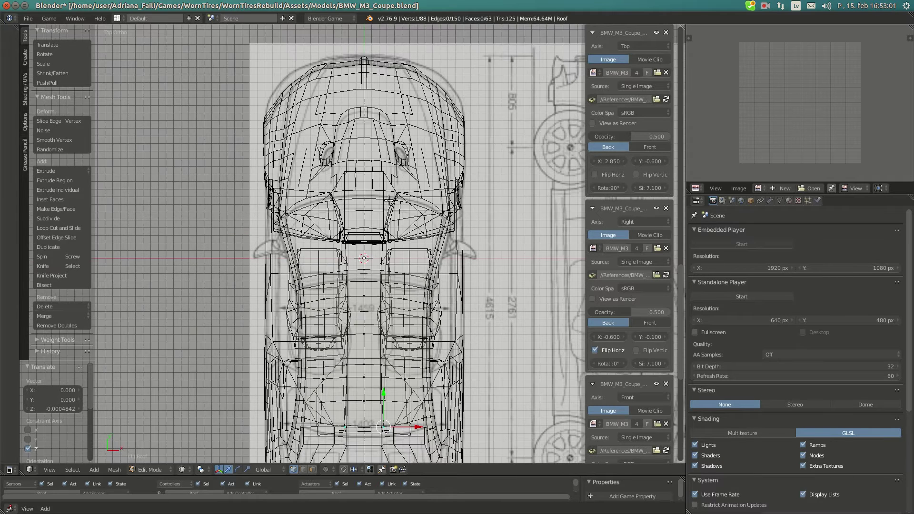
Set the top blueprint's Y offset to -0.55 and check its alignment at the roof's rear.
left_click(651, 162)
type("-0.55")
key("Return")
scroll(424, 209, "down", 1)
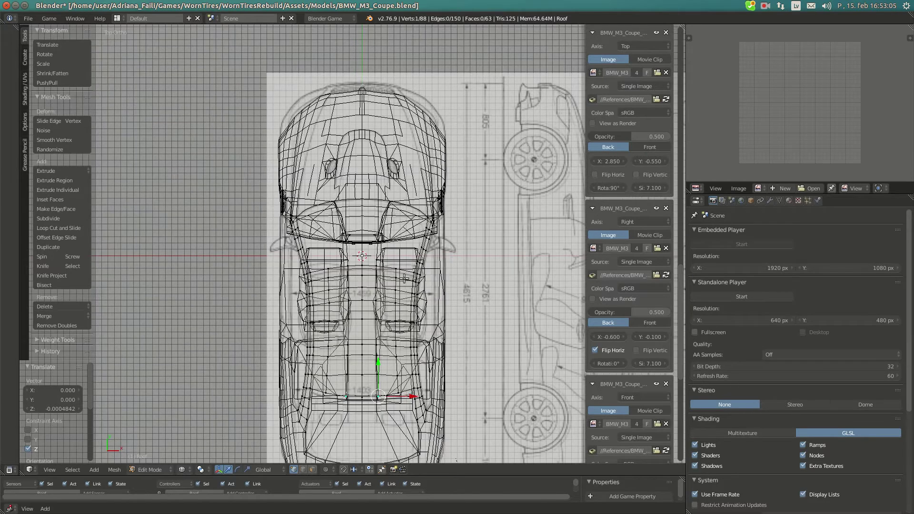
middle_click_drag(400, 421, 418, 277, "shift")
scroll(418, 277, "up", 2)
middle_click_drag(418, 339, 407, 323, "shift")
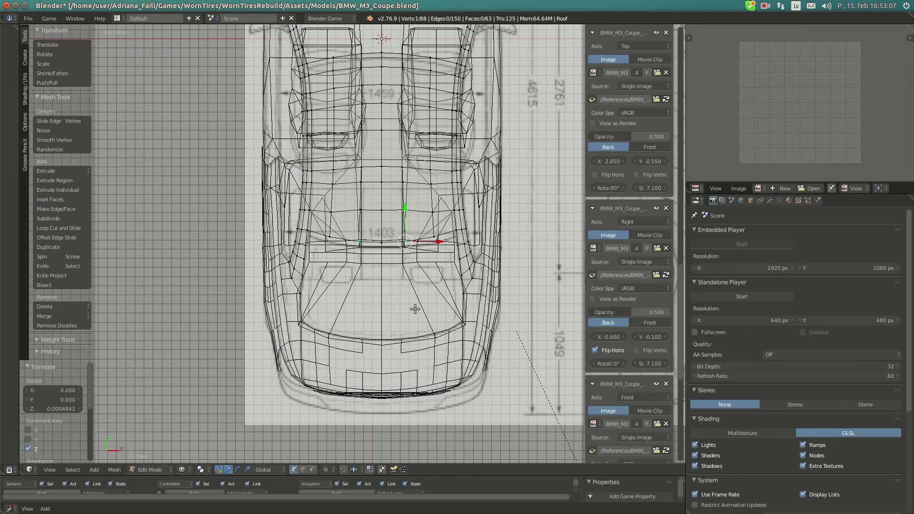
In side view, move the rear roof corner vertex 0.059 back and 0.019 down, and its inner neighbour 0.045 back and 0.033 down.
key("KP_3")
scroll(378, 263, "up", 3)
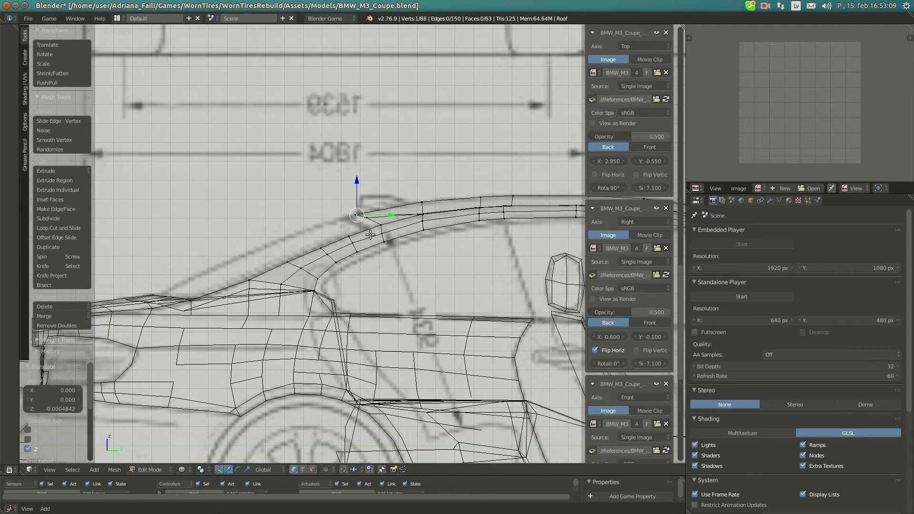
scroll(370, 234, "up", 2)
right_click(421, 199)
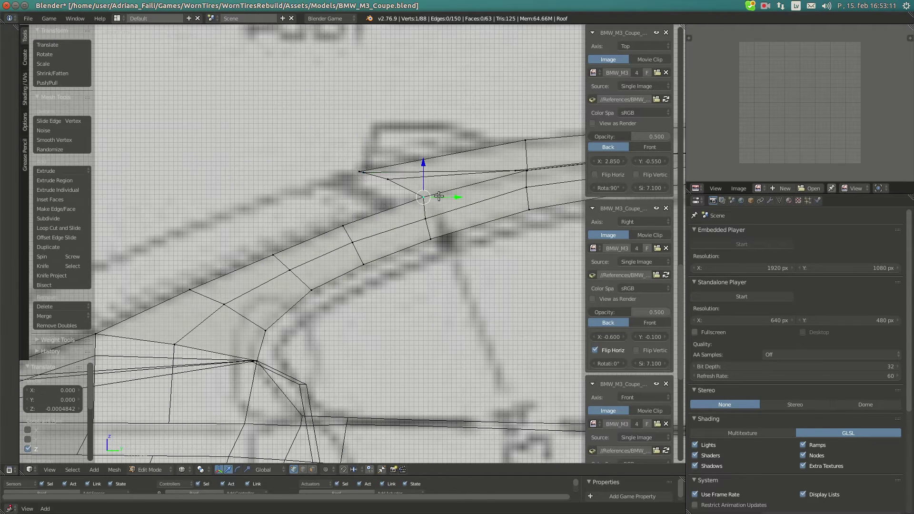
key("g")
left_click(410, 205)
right_click(388, 179)
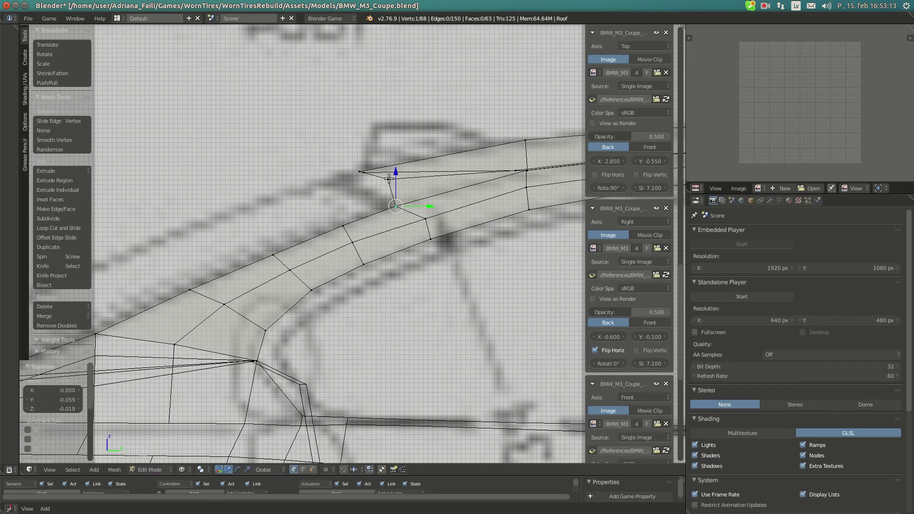
key("g")
left_click(367, 192)
In the rearmost roof row, move the vertex beside the centre 0.037 back and 0.026 down, and the centre vertex about 0.055 back.
right_click(363, 170)
key("g")
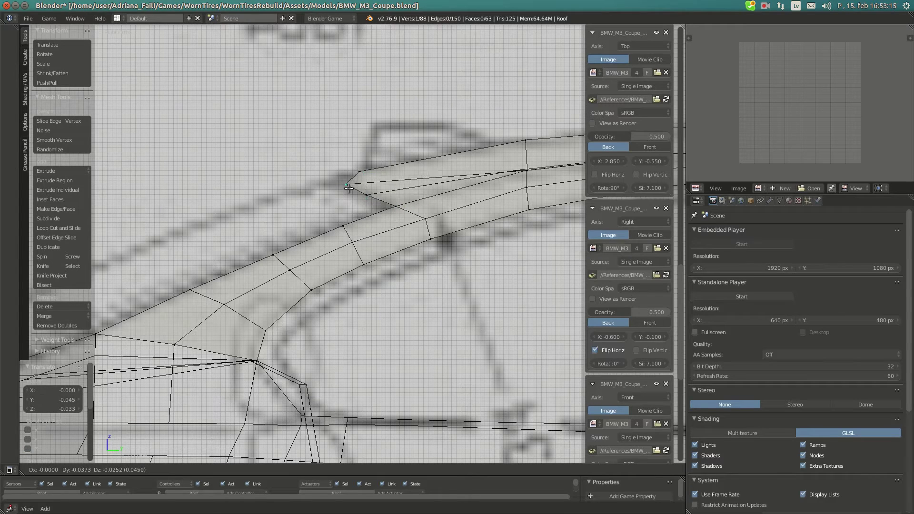
left_click(346, 182)
right_click(359, 167)
key("g")
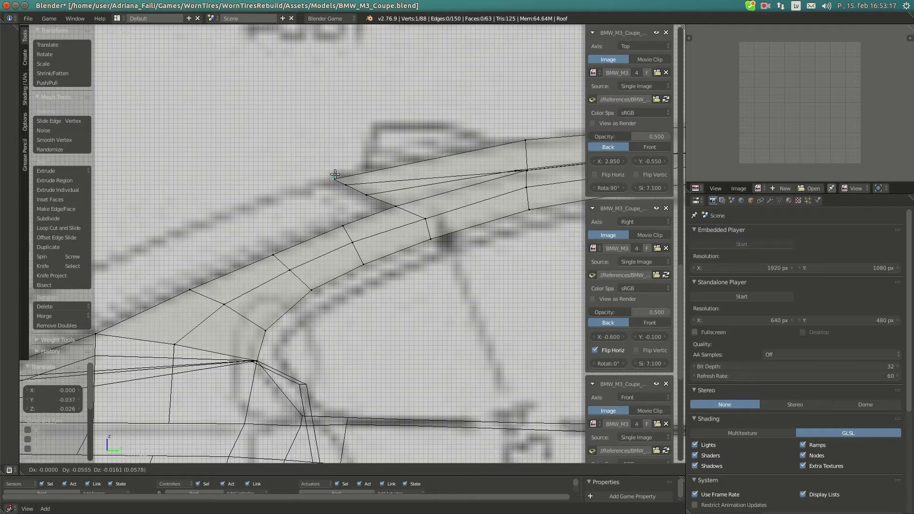
left_click(331, 169)
Move the rear pillar's middle vertex 0.010 back and 0.006 down, and shift the rear roof corner vertex about 0.016 back.
right_click(419, 218)
key("g")
left_click(399, 213)
right_click(398, 203)
key("g")
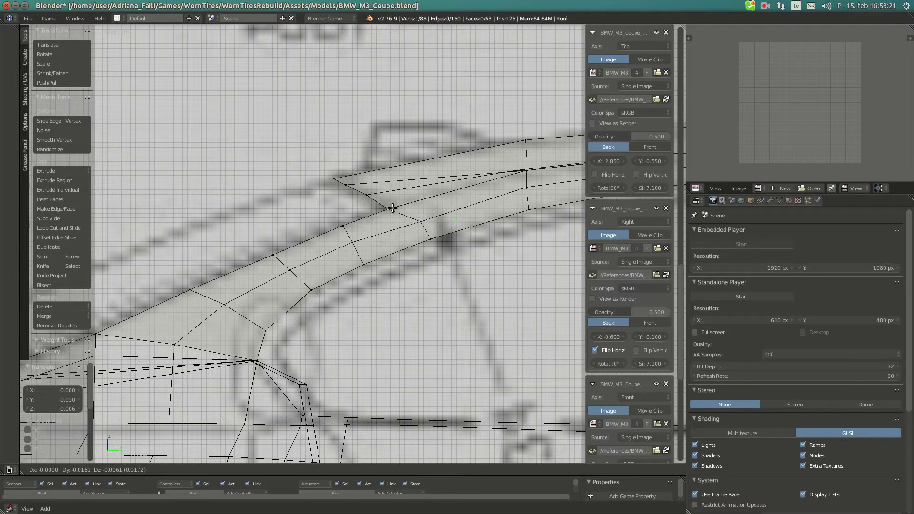
left_click(392, 206)
Shift the rearmost roof row's centre vertex 0.014 back, the one beside it 0.015 and the next outer one about 0.009.
right_click(333, 180)
key("g")
left_click(326, 181)
right_click(346, 186)
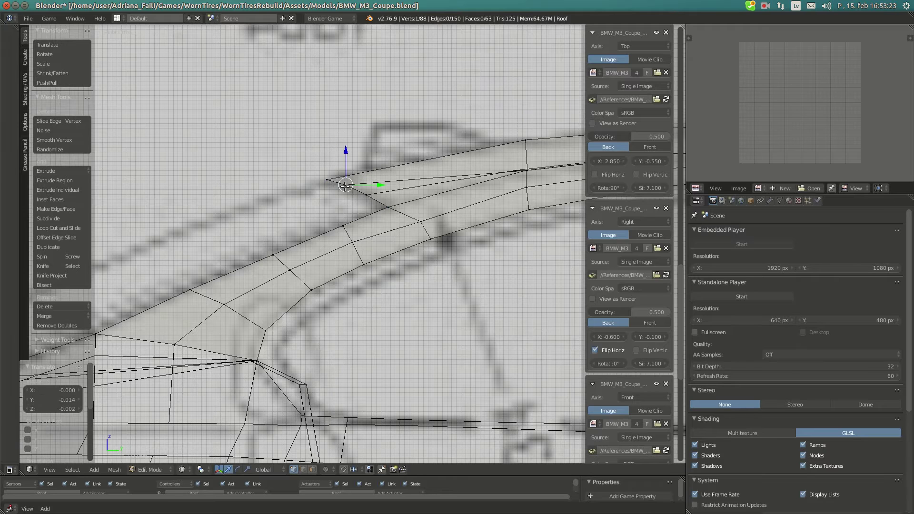
key("g")
left_click(344, 189)
right_click(371, 200)
key("g")
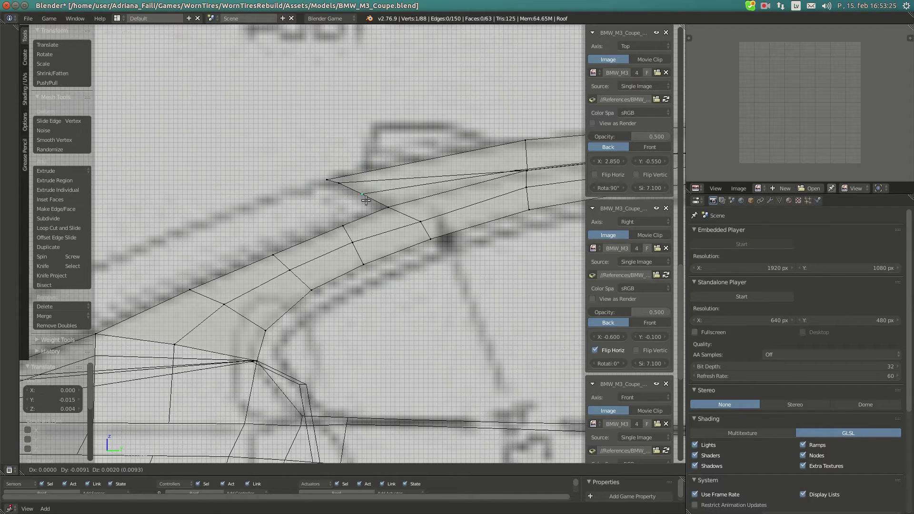
left_click(367, 199)
Move the centreline vertex of the second roof row from the rear 0.061 back and 0.005 down.
right_click(506, 139)
key("g")
left_click(474, 142)
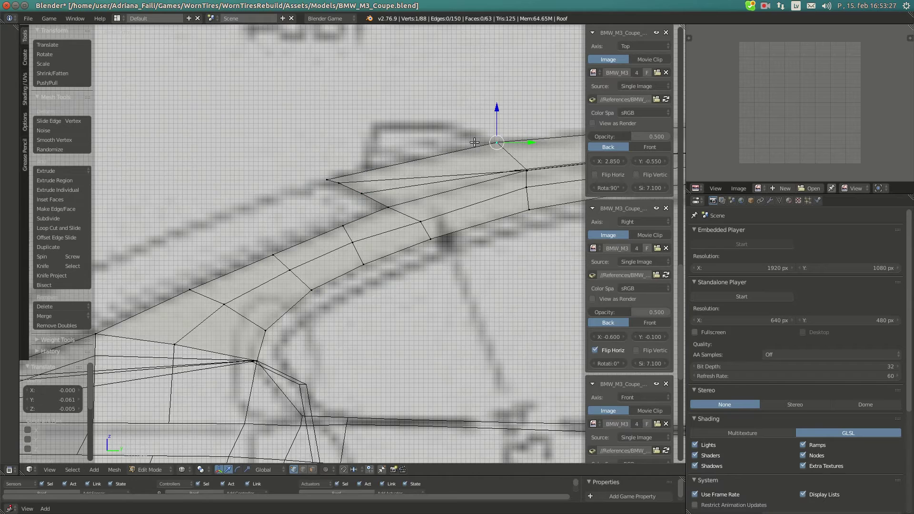
At the roof's front corner, shift the three pillar vertices back and up: the middle one 0.019 and 0.010, the upper 0.017 and 0.011.
scroll(481, 180, "down", 3)
middle_click_drag(524, 221, 408, 222, "shift")
middle_click_drag(495, 223, 316, 211, "shift")
scroll(315, 210, "up", 5)
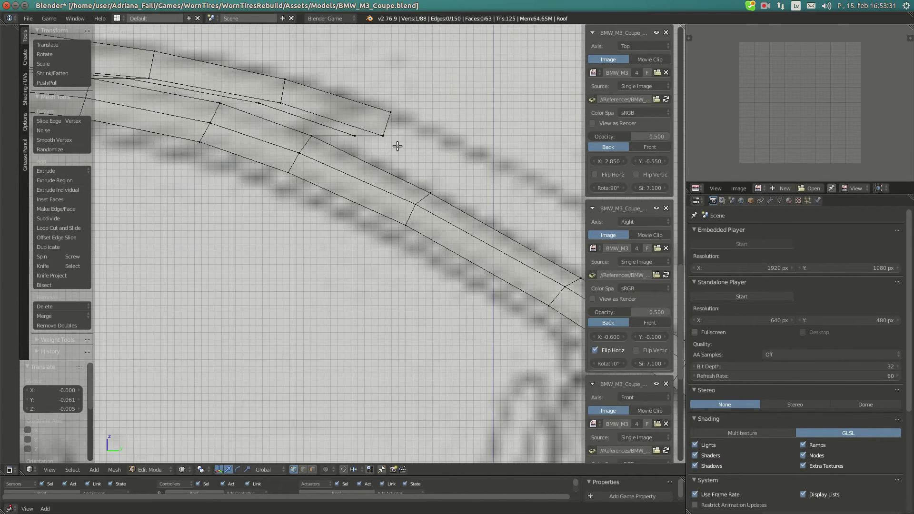
right_click(288, 172)
key("g")
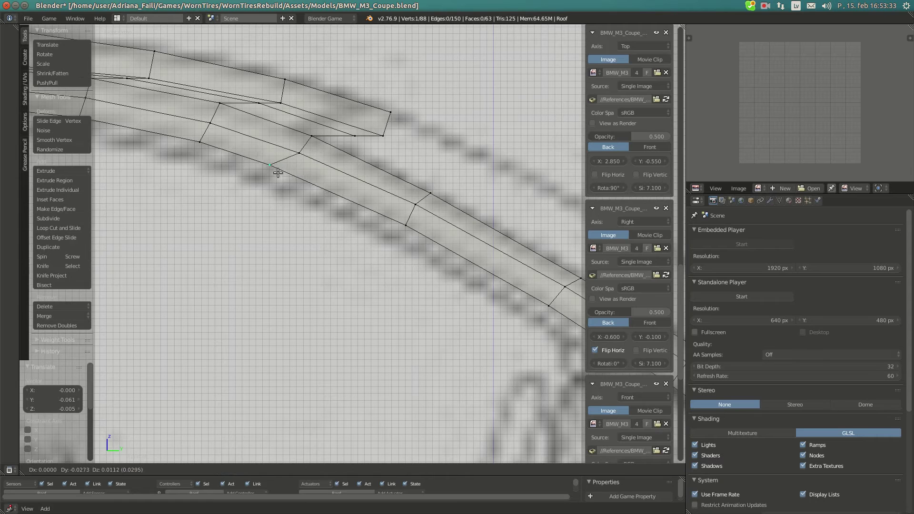
left_click(292, 153)
key("g")
left_click(291, 143)
key("g")
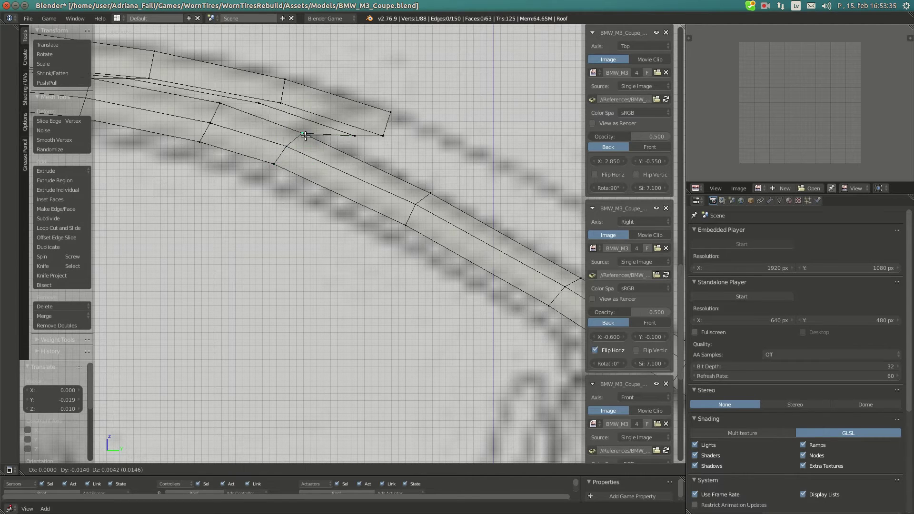
left_click(303, 133)
Fine-tune the heights of the middle and upper pillar vertices at the roof's front corner by about 0.002 along Z.
right_click(290, 149)
key("g")
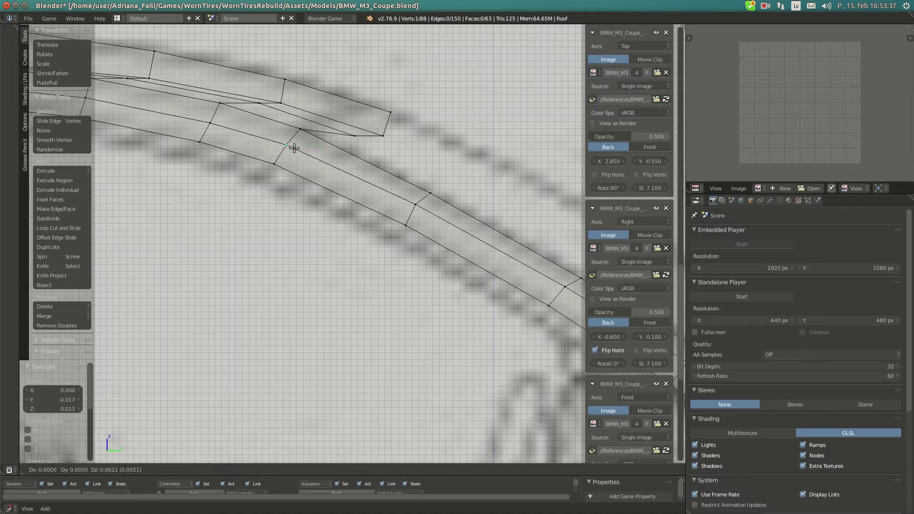
left_click(294, 147)
right_click(303, 132)
key("g")
left_click(303, 133)
In the front roof row, move the centre vertex 0.032 back and 0.014 up, and the vertex beside it 0.030 back and 0.046 up.
right_click(382, 109)
key("g")
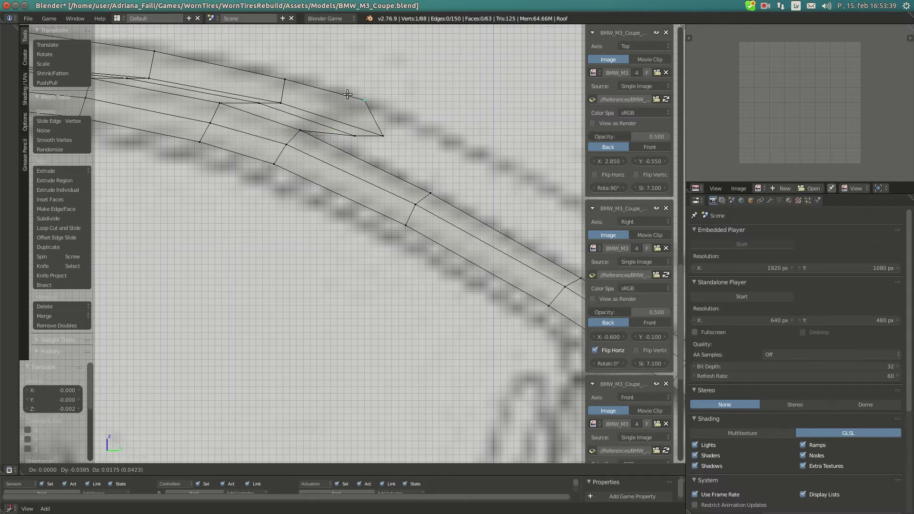
left_click(359, 99)
right_click(374, 132)
key("g")
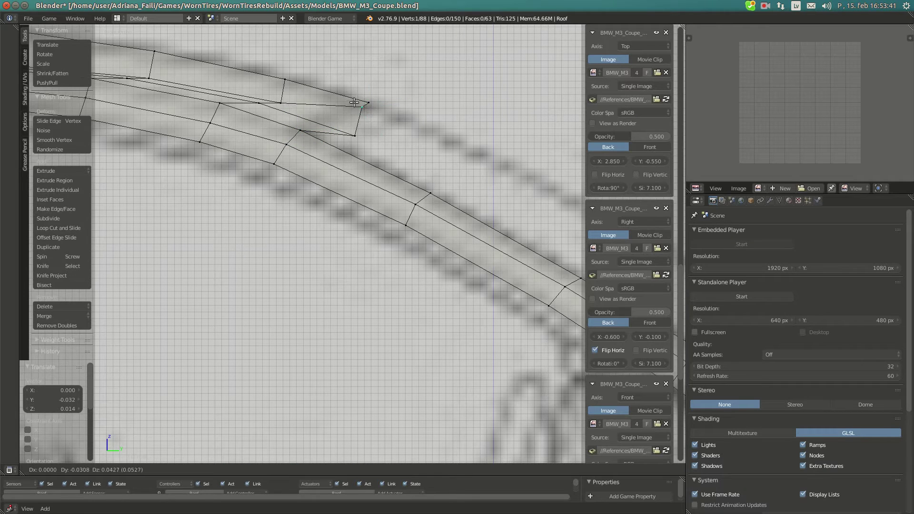
left_click(350, 131)
Move the front roof row's outer vertex back and up in line with its neighbours, and nudge the vertex beside the centre 0.002 forward.
right_click(352, 132)
key("g")
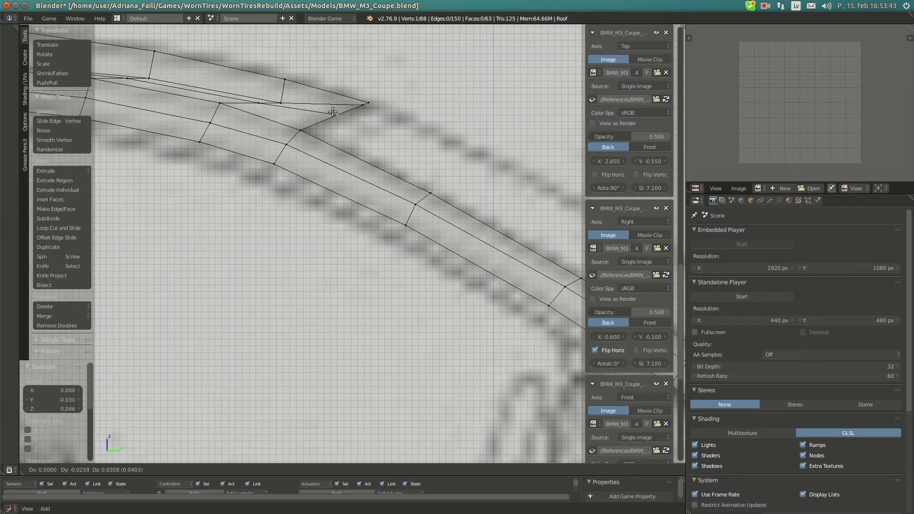
left_click(328, 109)
key("g")
left_click(383, 101)
right_click(383, 101)
right_click(356, 106)
key("g")
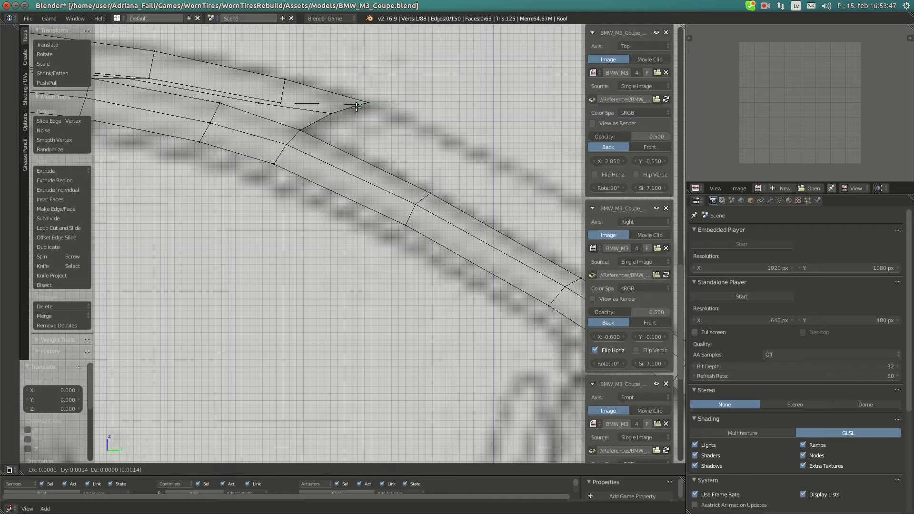
left_click(356, 106)
key("KP_7")
scroll(367, 153, "down", 8)
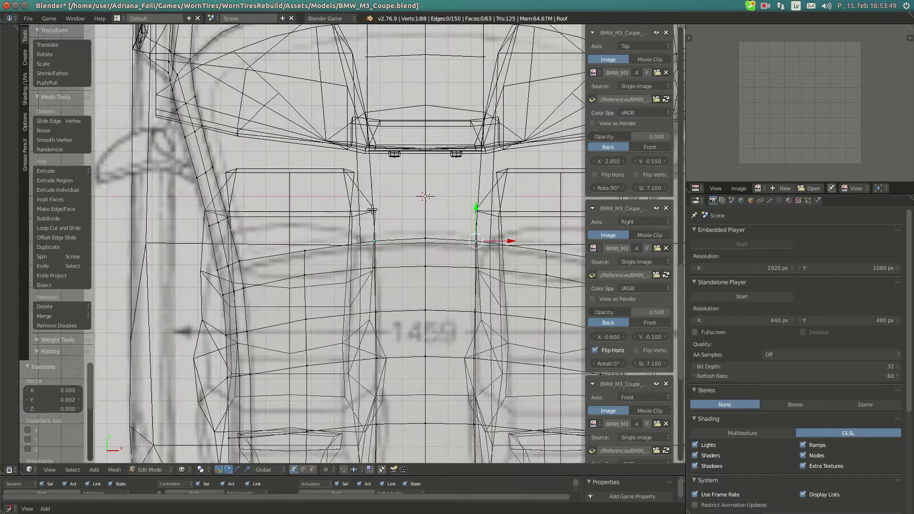
scroll(432, 235, "up", 3)
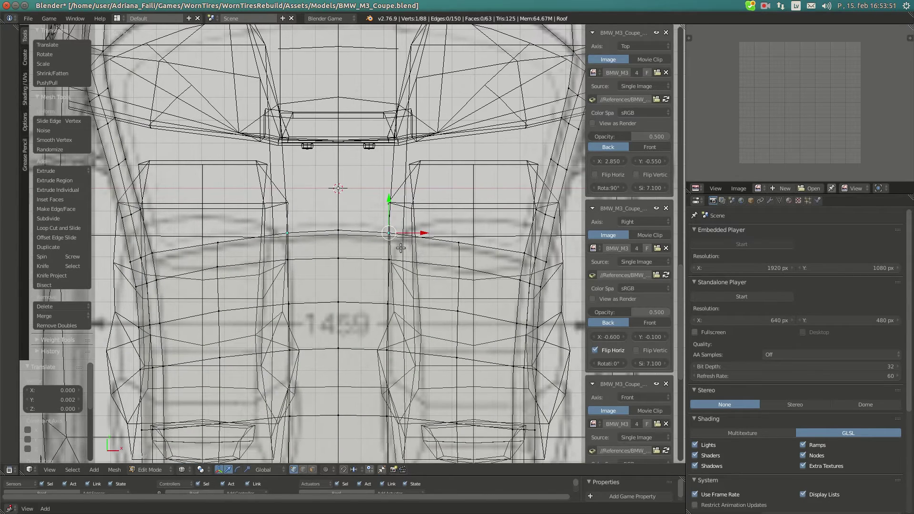
In the top view, move the front roof row's corner vertex 0.005 inward and 0.031 back, and the adjacent outer vertex 0.012 back.
scroll(400, 248, "down", 10, "shift")
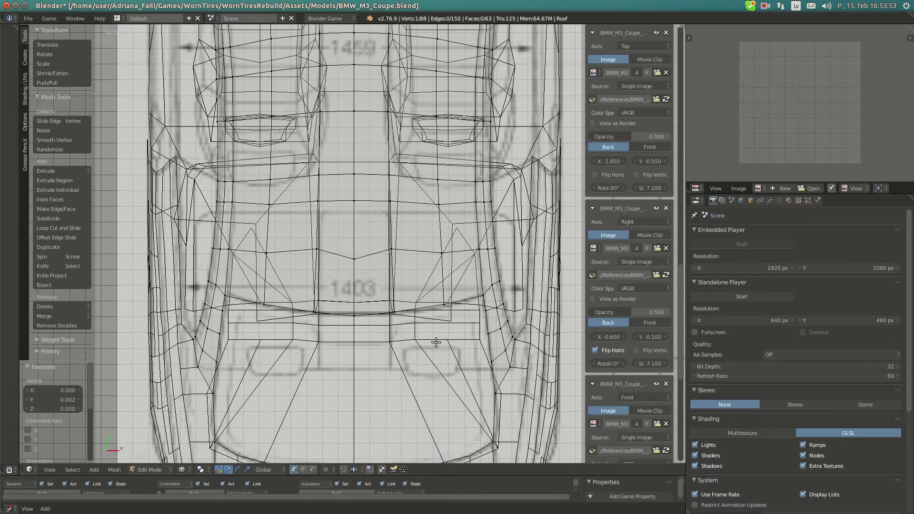
scroll(436, 342, "up", 10, "shift")
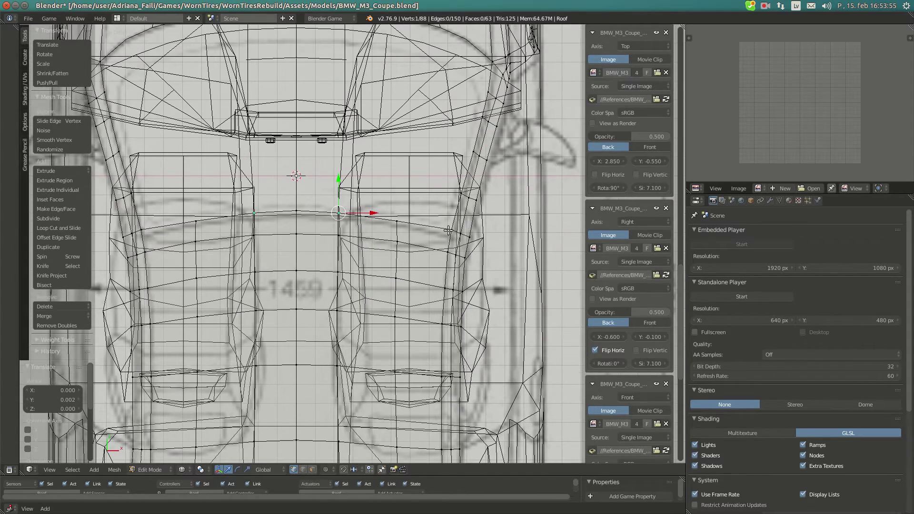
scroll(448, 230, "up", 2)
right_click(495, 229)
key("g")
left_click(493, 248)
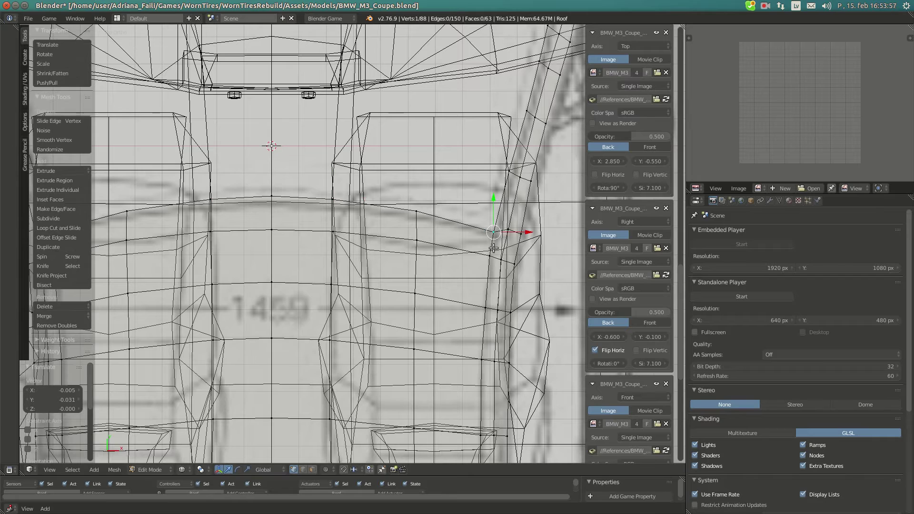
right_click(508, 230)
key("g")
left_click(508, 238)
Move the outermost vertex at the roof's front corner 0.009 inward and 0.007 back, and fine-tune it by 0.003 and 0.009.
right_click(521, 235)
key("g")
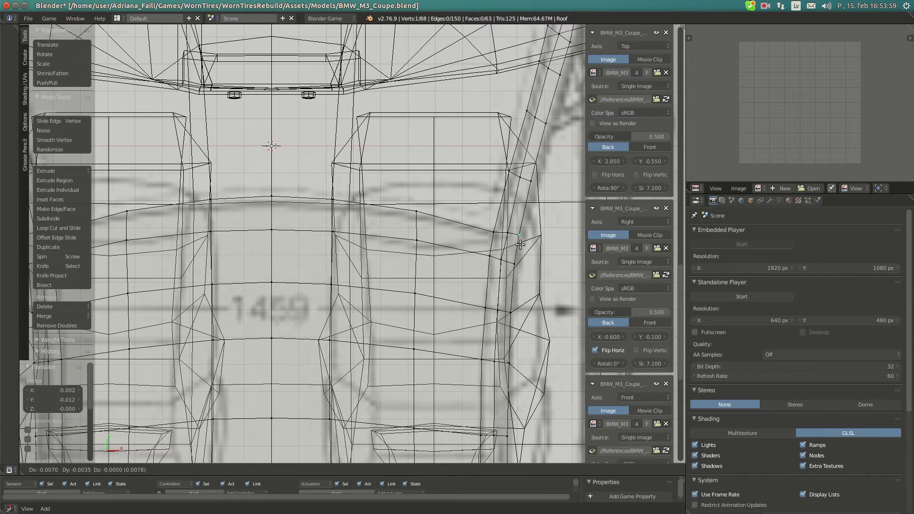
left_click(520, 244)
key("g")
left_click(507, 239)
key("g")
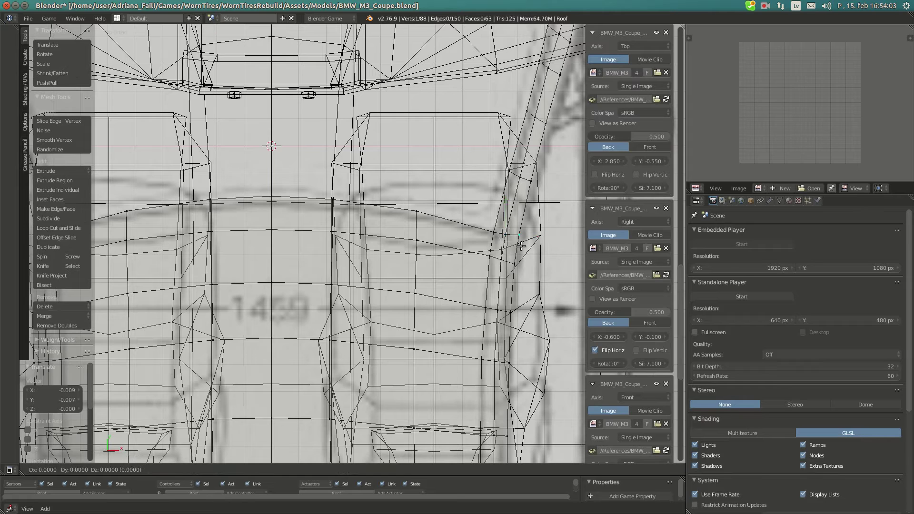
left_click(520, 245)
Shift the front roof row's inner vertices back along the top blueprint, moving the centre one 0.021 back.
right_click(425, 221)
key("g")
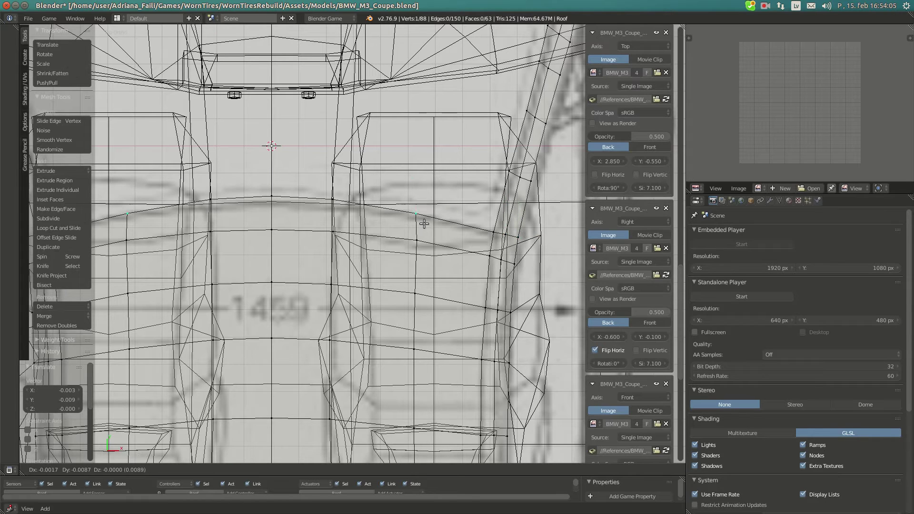
left_click(423, 224)
right_click(323, 215)
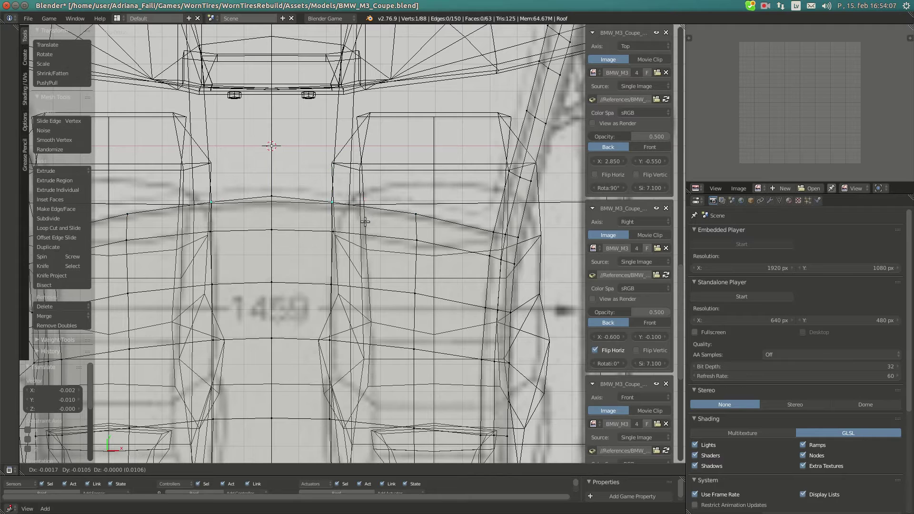
right_click(274, 206)
key("g")
left_click(273, 211)
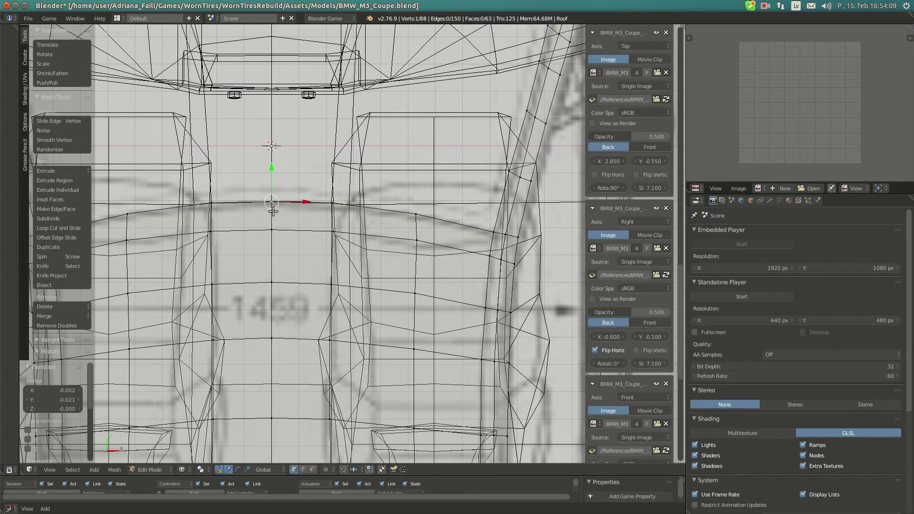
In the side view, raise the vertex at the roof's front tip 0.001 along Z.
key("KP_3")
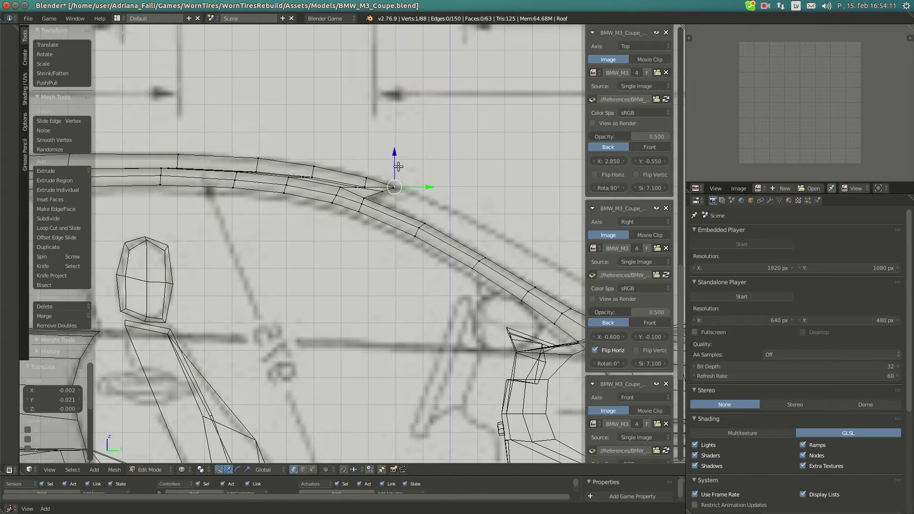
scroll(398, 166, "up", 2)
right_click(441, 110)
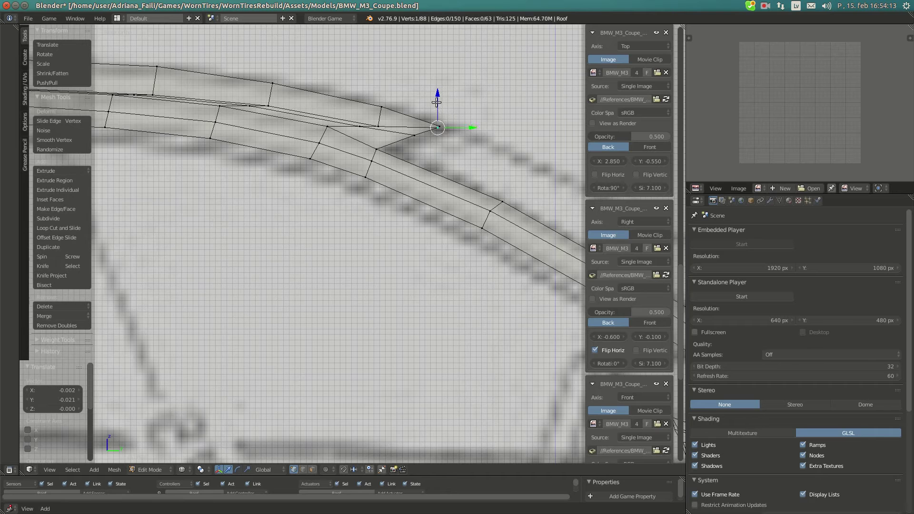
key("g")
key("z")
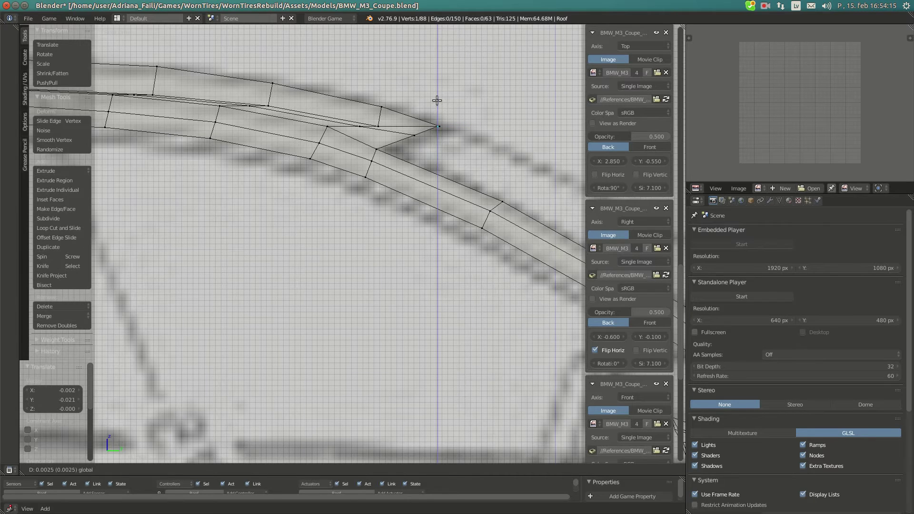
left_click(437, 113)
At the roof's rear edge, lower the vertex beside the centre by about 0.0006 along Z.
scroll(400, 185, "down", 6)
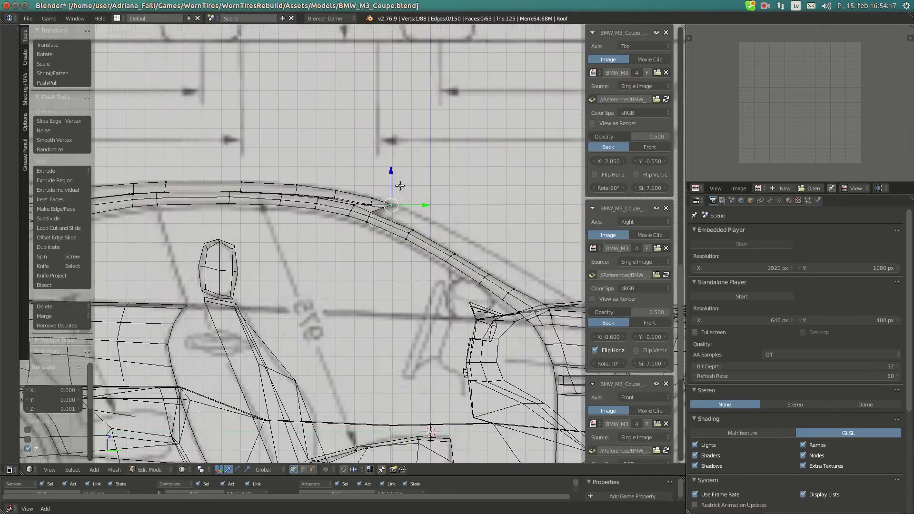
middle_click_drag(400, 185, 726, 162, "shift")
scroll(343, 182, "up", 4)
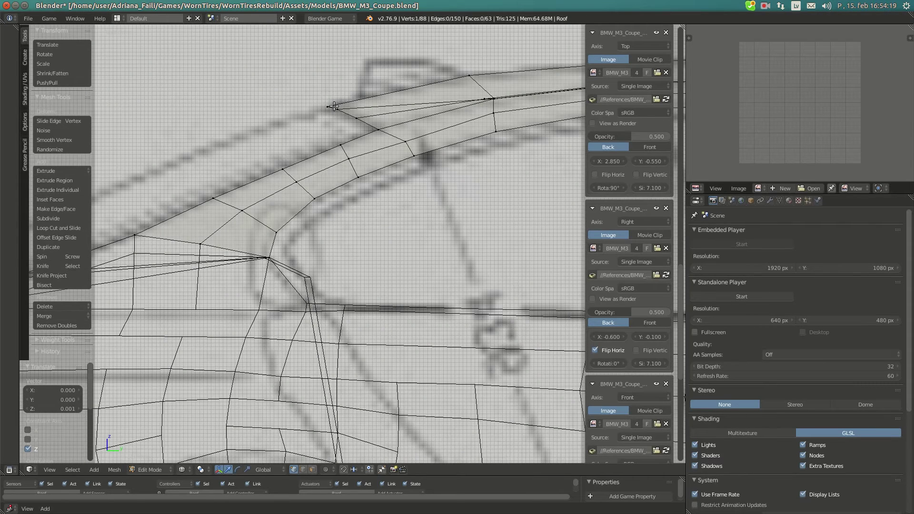
right_click(336, 92)
key("g")
key("z")
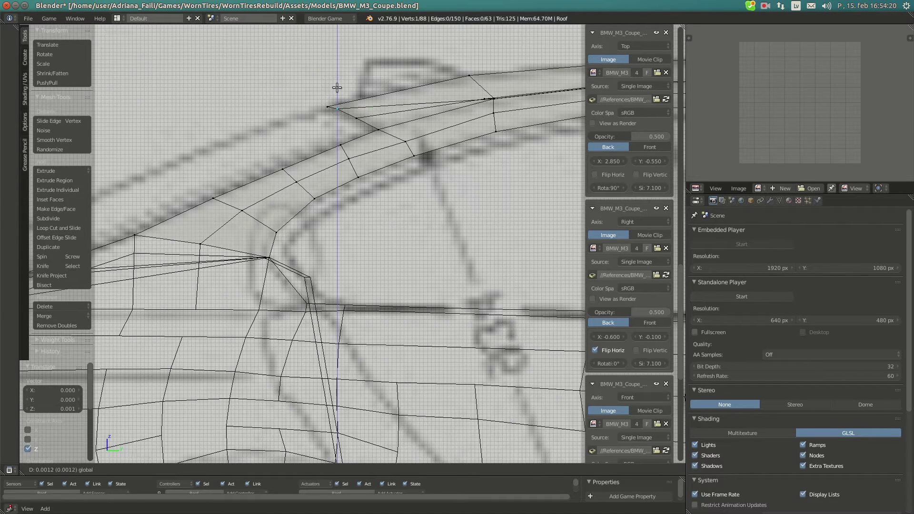
left_click(368, 123)
Move the rear-edge vertex beside the centre 0.015 back and 0.004 up, and nudge it about 0.0006 forward along Y.
key("g")
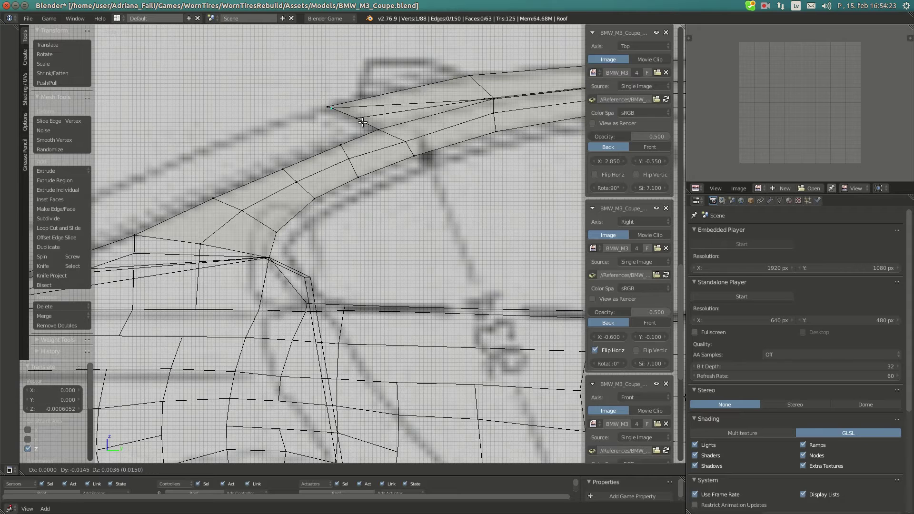
left_click(362, 123)
key("KP_7")
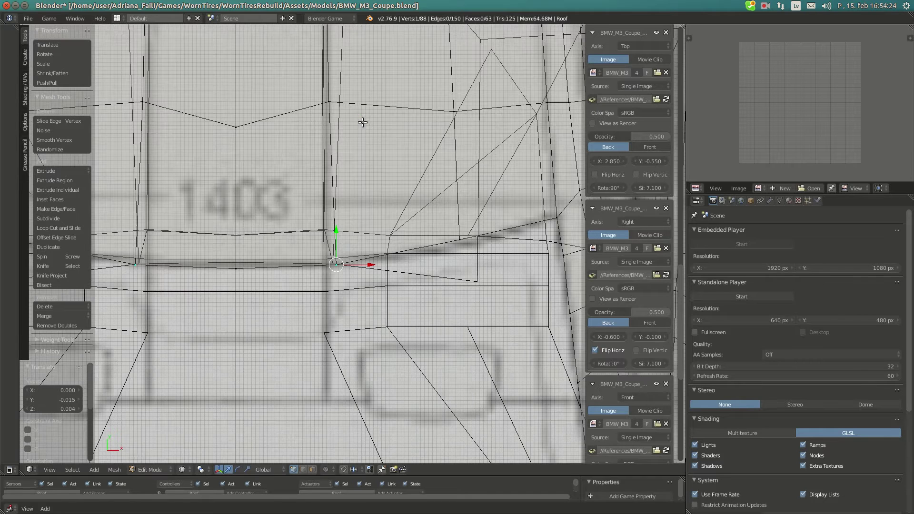
key("g")
key("y")
left_click(335, 237)
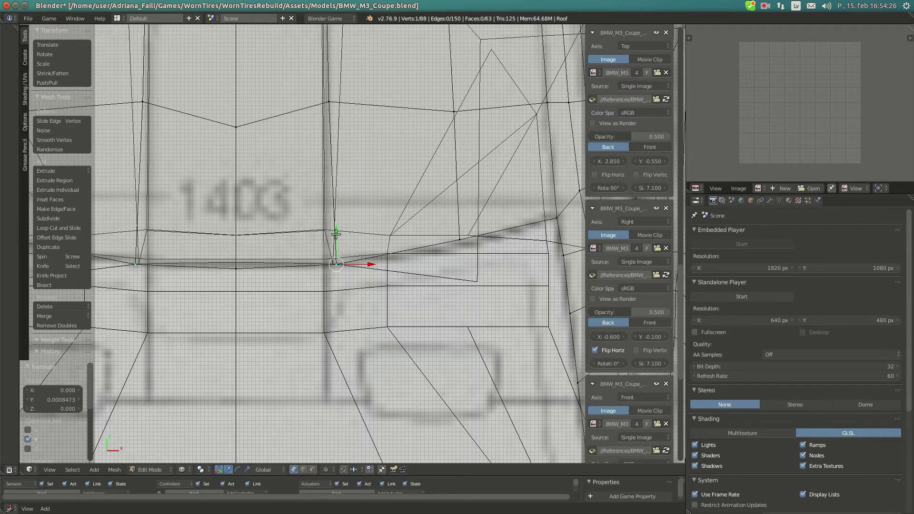
Move the next vertex outward on the roof's rear edge 0.013 back along Y and 0.004 up along Z.
right_click(457, 217)
key("g")
key("y")
left_click(457, 223)
key("KP_3")
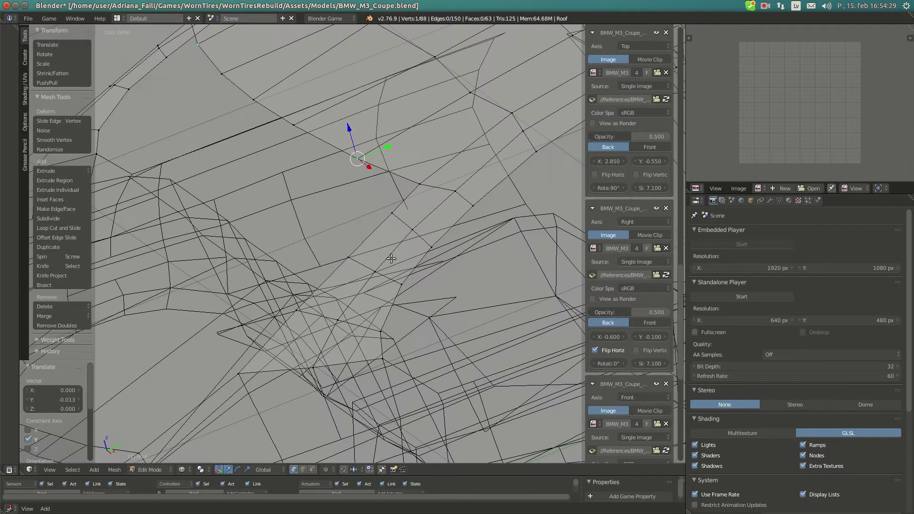
key("KP_7")
key("g")
key("z")
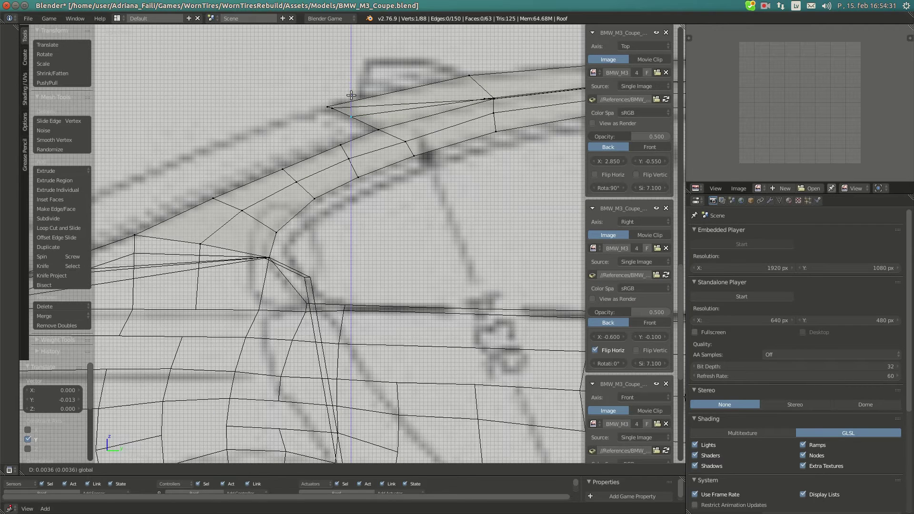
left_click(351, 95)
Show the mesh in solid shading and raise the vertex beside the centre in the roof's second row from the rear 0.056 along Z.
middle_click_drag(479, 119, 432, 194, "shift")
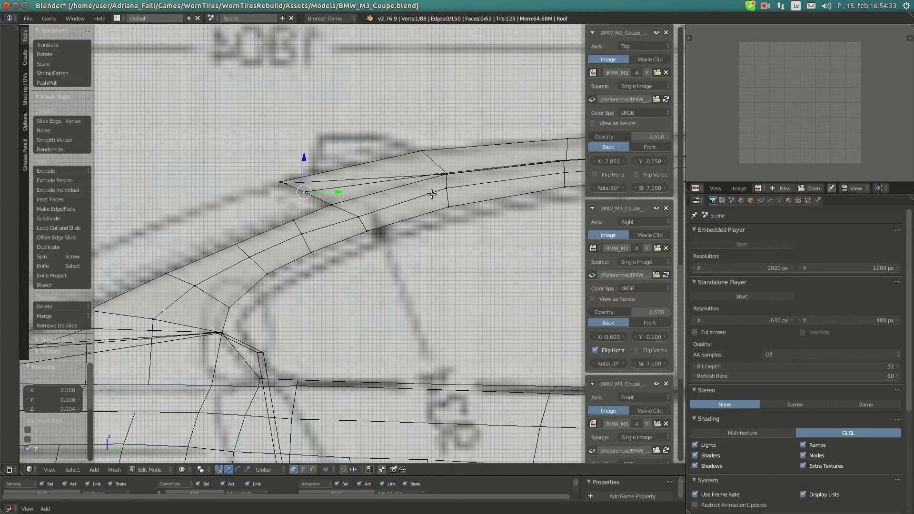
key("KP_4")
key("KP_8")
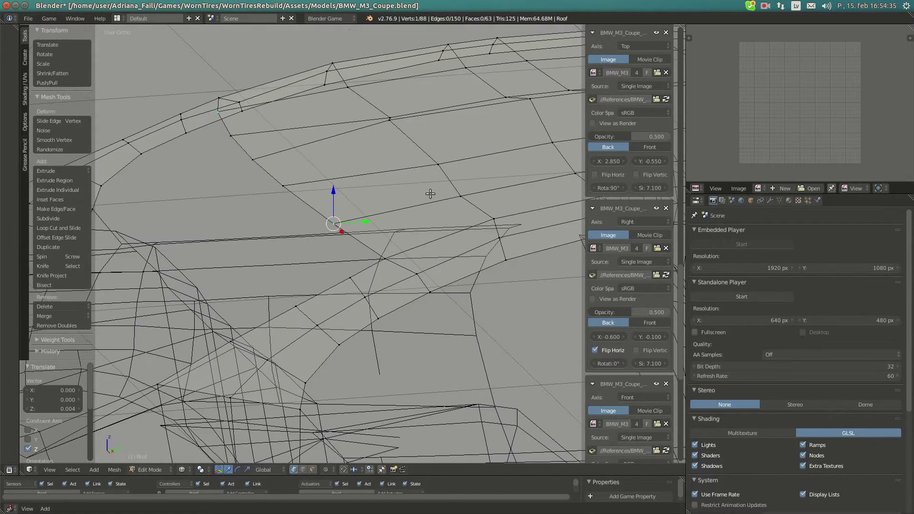
key("KP_7")
scroll(389, 205, "down", 2)
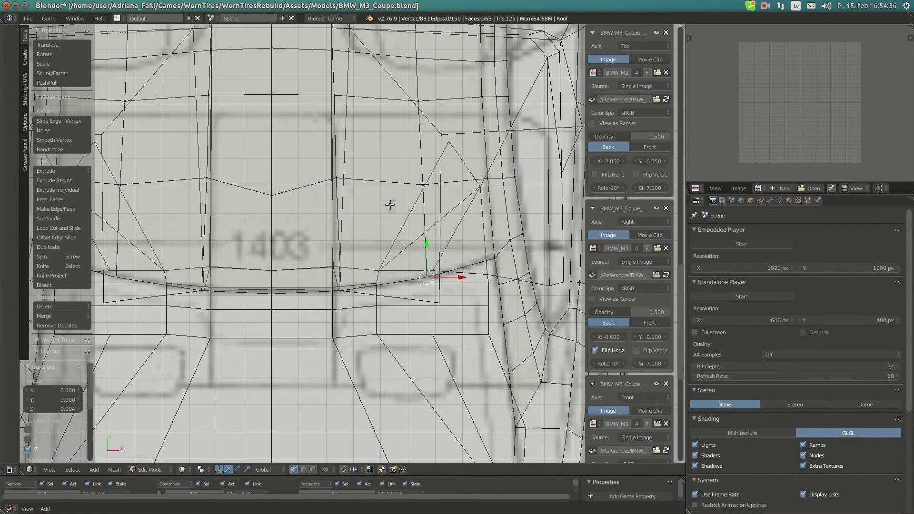
right_click(341, 192)
key("z")
key("KP_3")
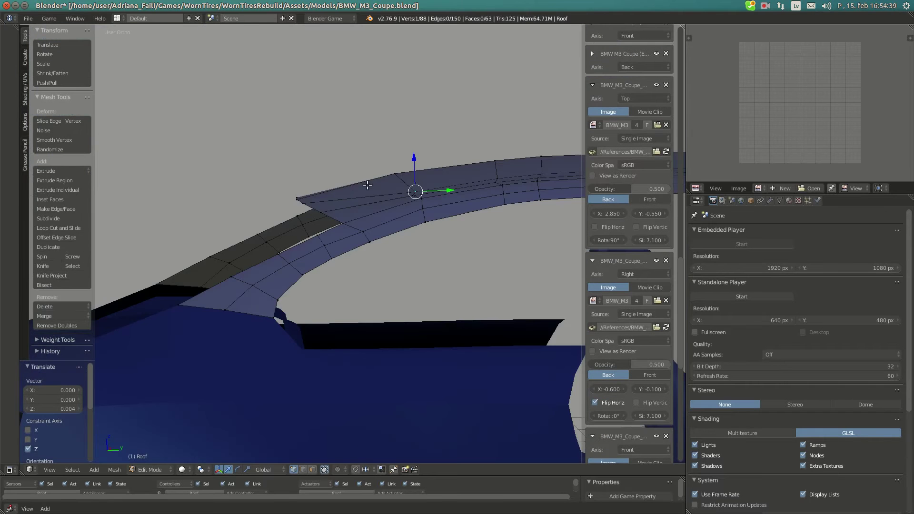
key("z")
key("z")
left_click_drag(417, 178, 416, 168)
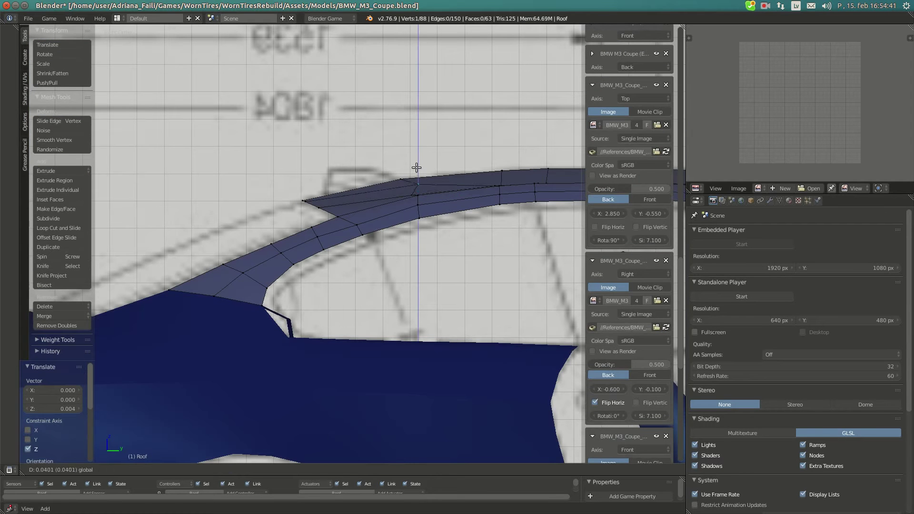
left_click(414, 159)
In the top view, adjust the centre vertex of the second row from the rear along Y, 0.023 forward and 0.019 back.
scroll(493, 164, "up", 4)
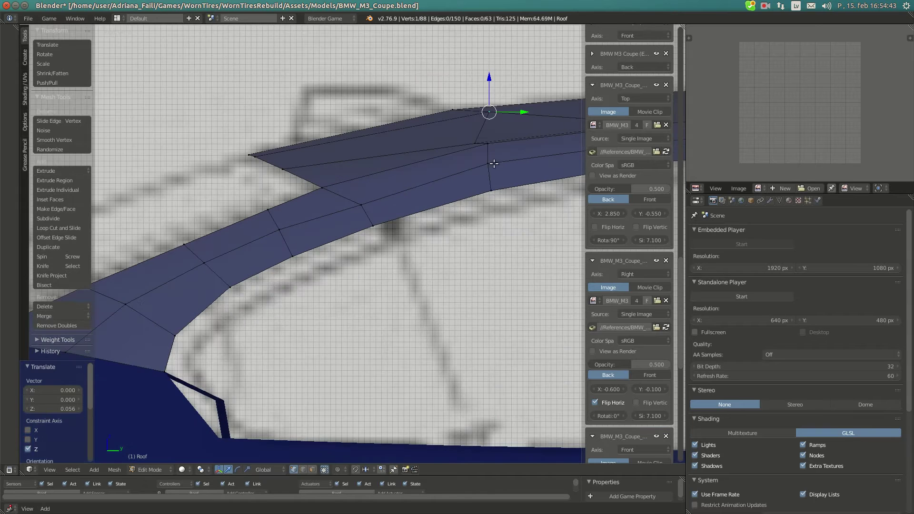
middle_click_drag(494, 164, 395, 185, "shift")
key("KP_7")
scroll(357, 222, "up", 2)
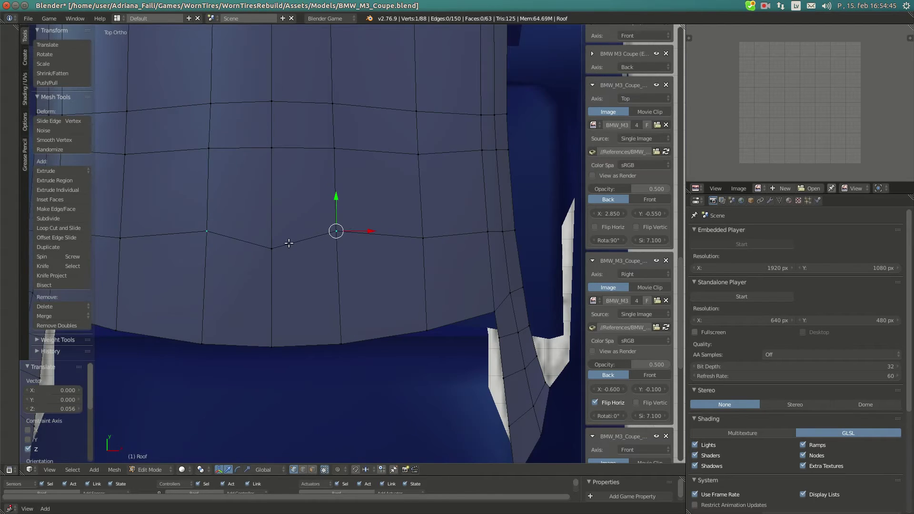
right_click(288, 244)
scroll(289, 243, "down", 1)
key("g")
key("y")
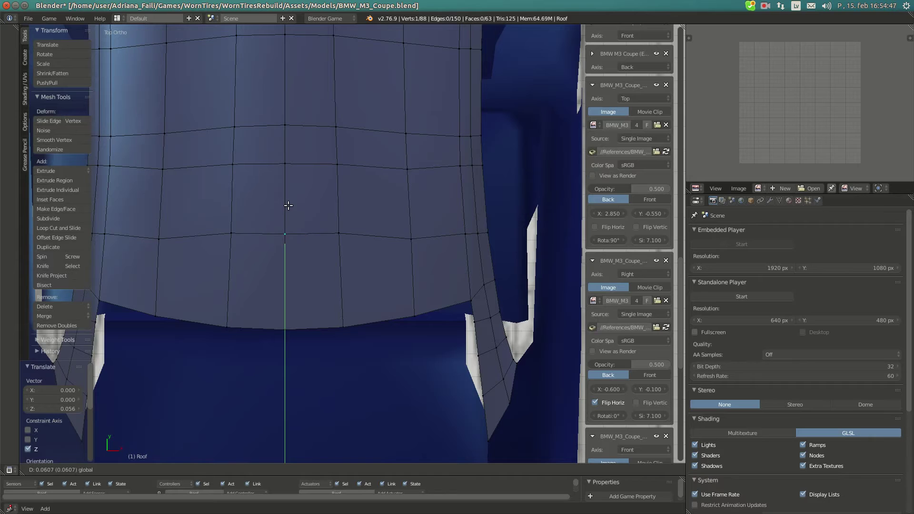
left_click(286, 213)
right_click(248, 241)
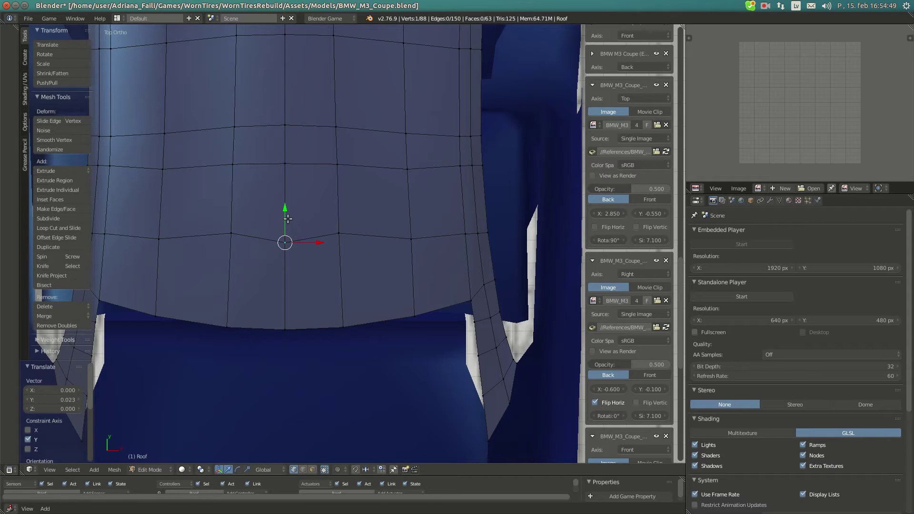
key("g")
key("y")
left_click(284, 222)
Move the vertex beside the centre in the second row from the rear 0.044 back along Y, plus a further 0.002.
key("g")
key("y")
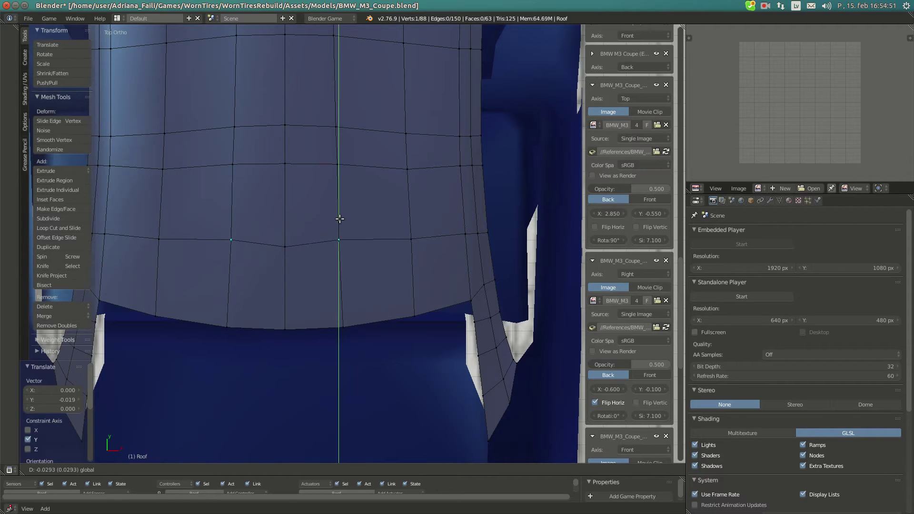
left_click(335, 219)
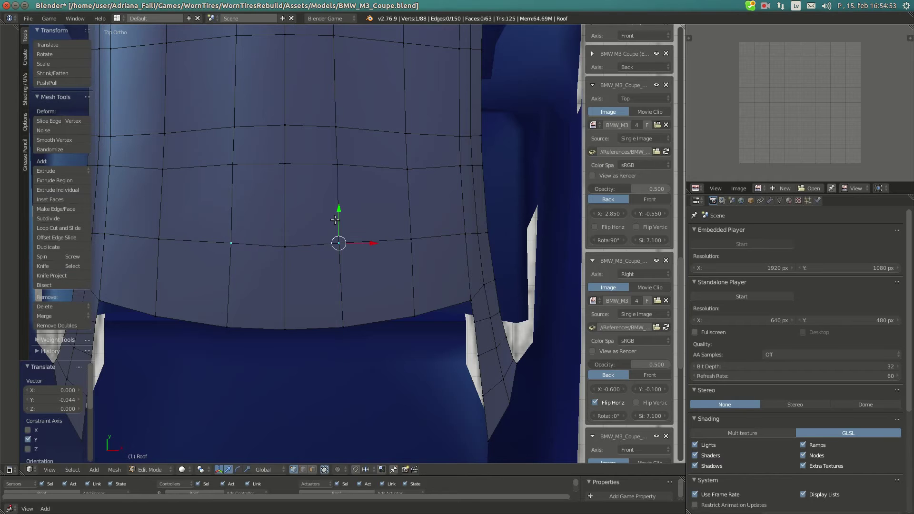
key("g")
key("y")
left_click(336, 223)
In the side view, raise the next vertex outward in the second row from the rear 0.033 along Z.
key("KP_3")
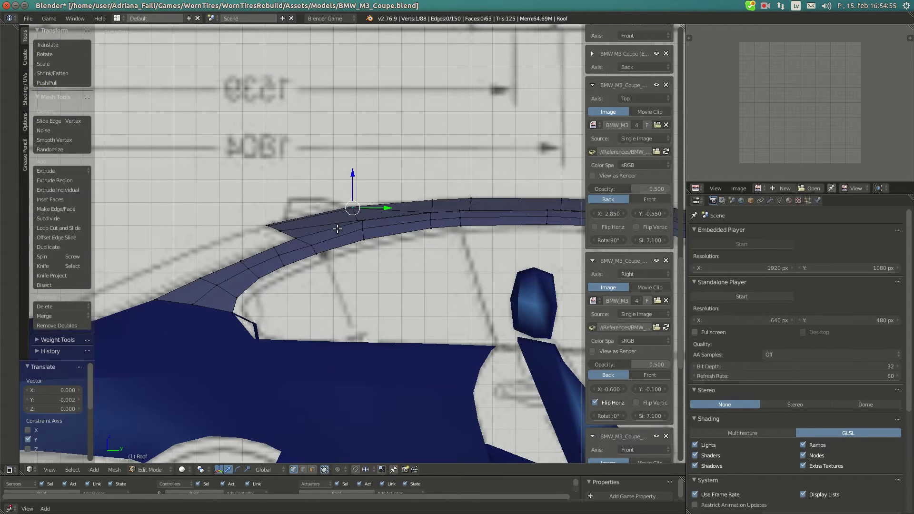
scroll(350, 212, "up", 2)
scroll(364, 178, "up", 1)
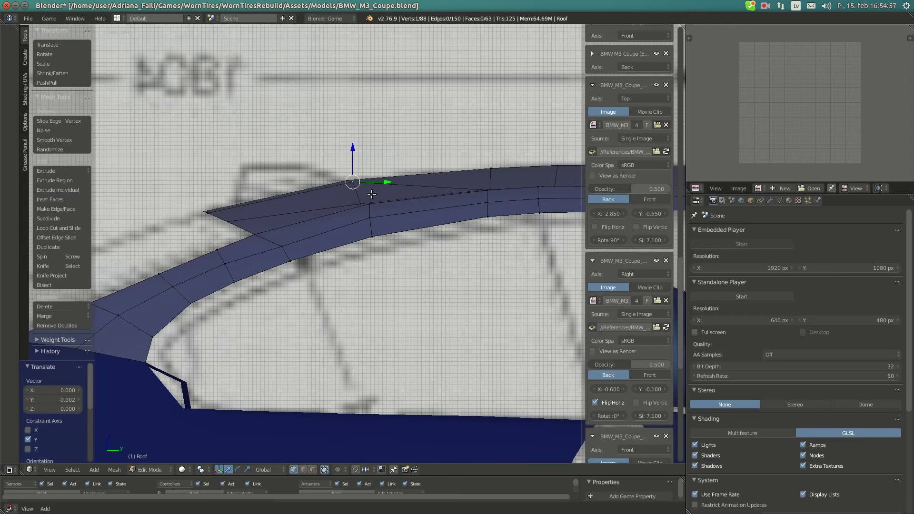
key("g")
key("z")
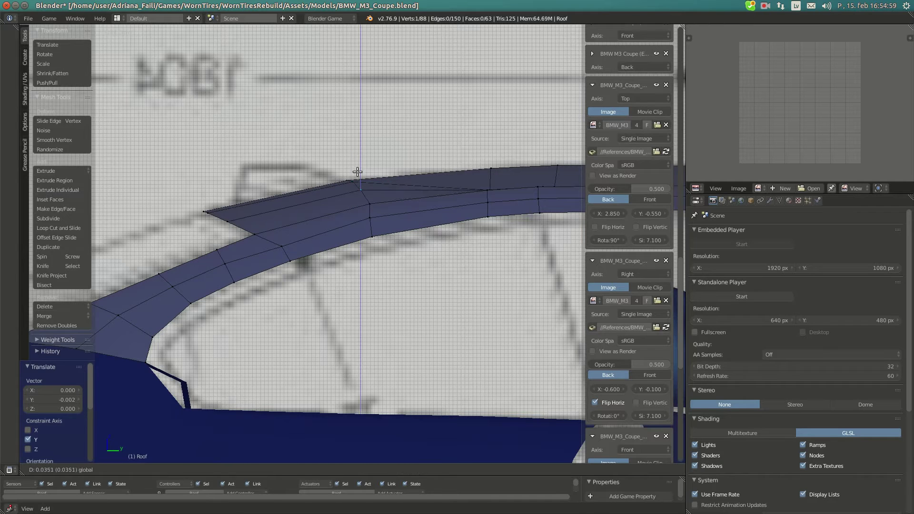
left_click(358, 170)
In the side view, raise the vertex beside the centre in the roof's third row from the rear 0.050 along Z.
middle_click_drag(418, 191, 291, 234, "shift")
middle_click_drag(362, 221, 361, 230)
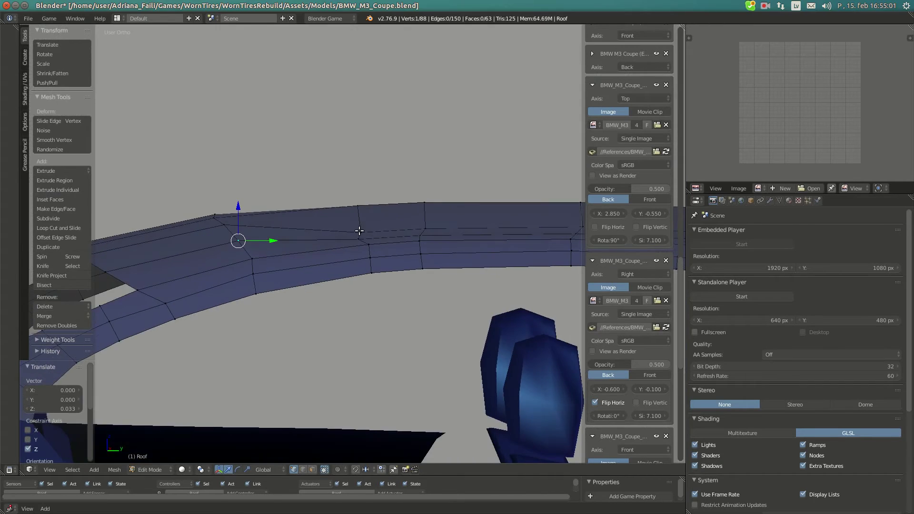
right_click(360, 230)
key("KP_3")
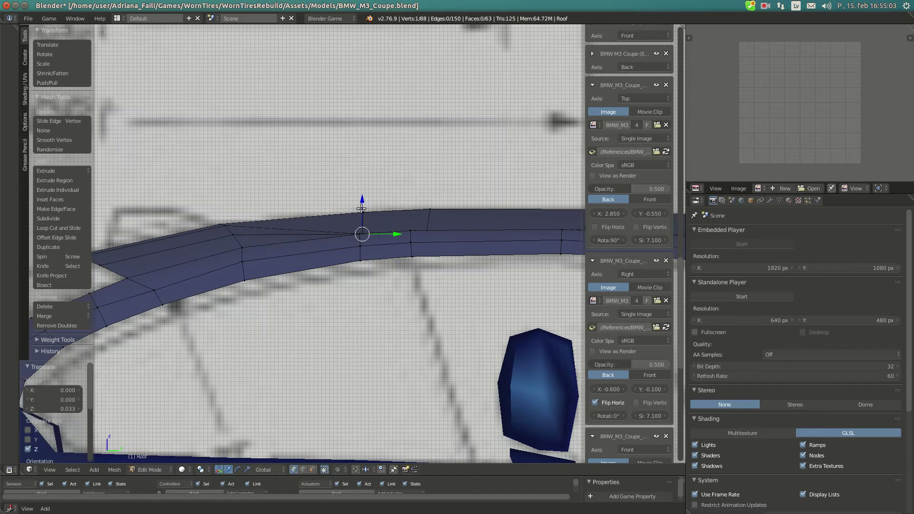
key("g")
key("z")
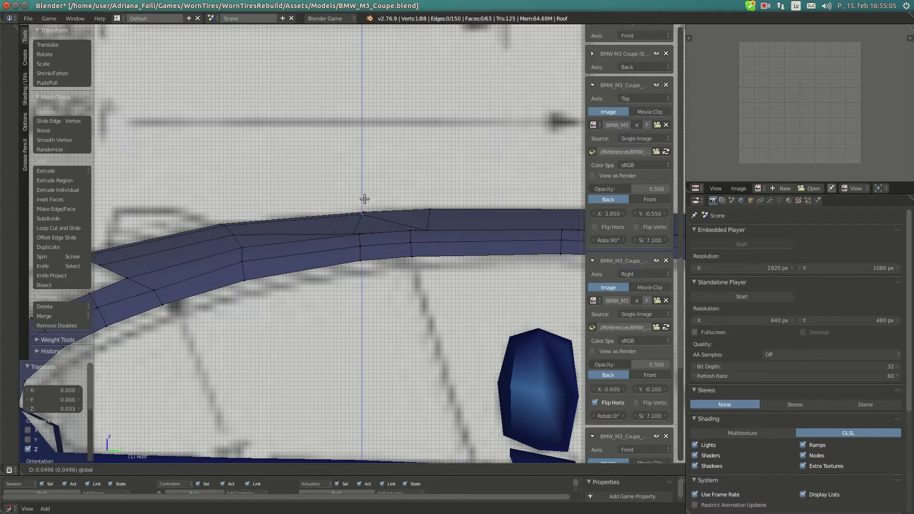
left_click(364, 199)
Raise the next vertex outward in the third row from the rear 0.031 along Z and move it 0.016 forward along Y.
middle_click_drag(364, 198, 366, 244)
key("KP_3")
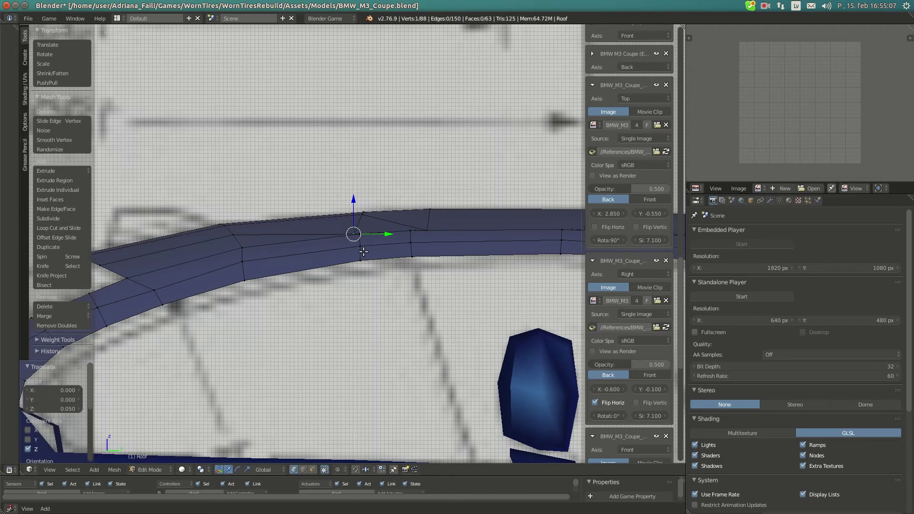
key("g")
key("z")
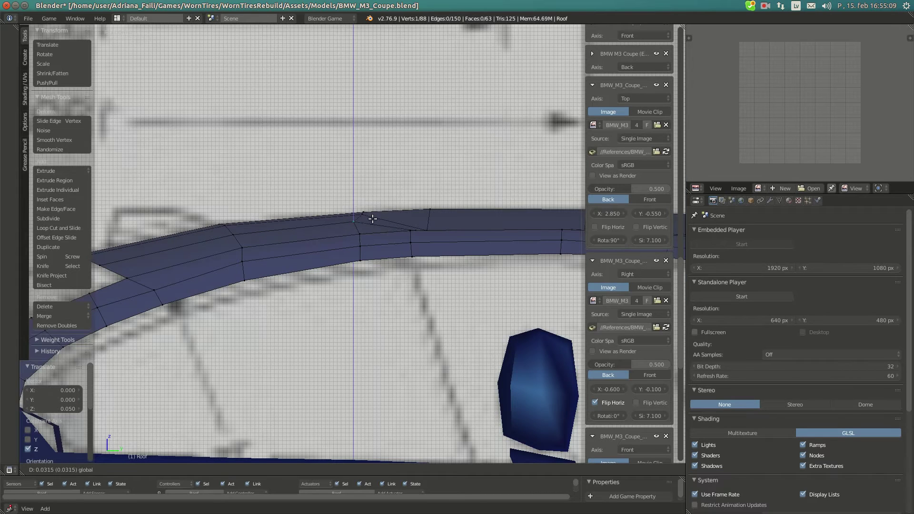
key("y")
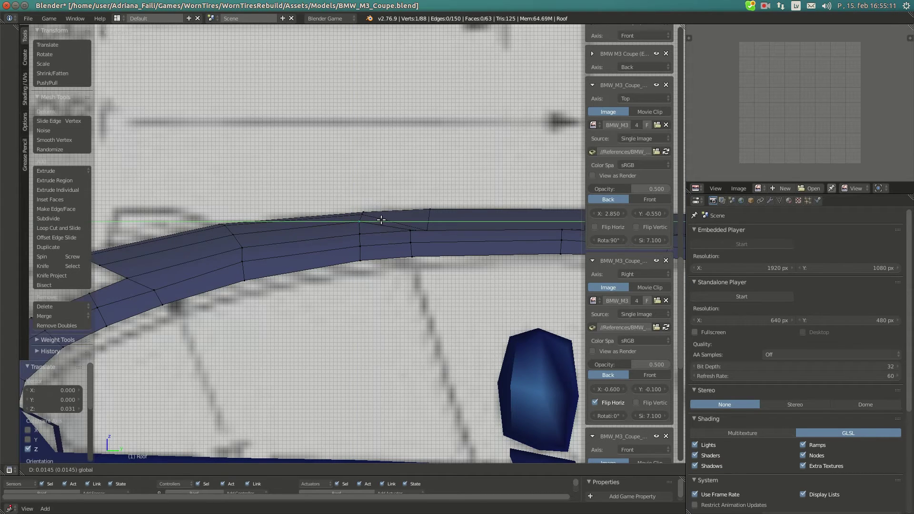
left_click(382, 219)
Raise the vertex beside the centre in the fourth row from the rear 0.048 along Z in the side view.
middle_click_drag(416, 225, 352, 230, "shift")
key("KP_7")
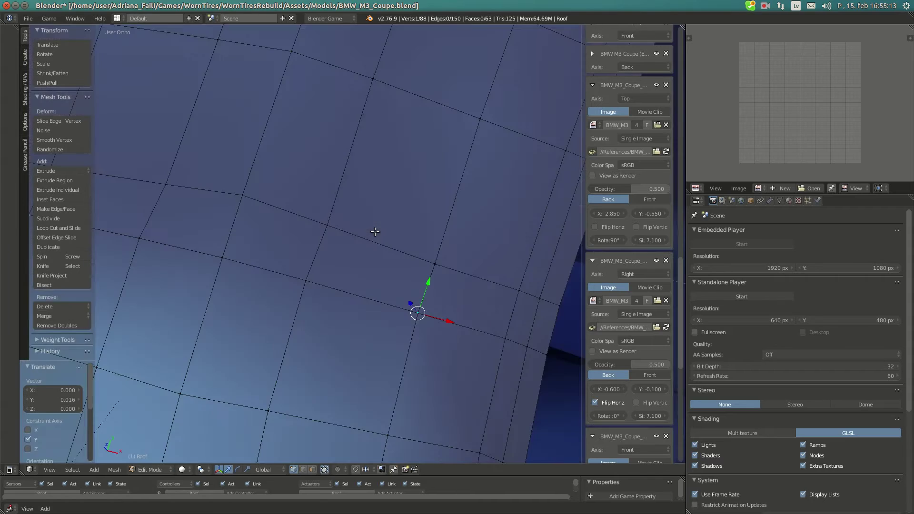
scroll(383, 242, "down", 1)
scroll(383, 257, "down", 2)
scroll(351, 241, "down", 2)
right_click(350, 240)
key("KP_3")
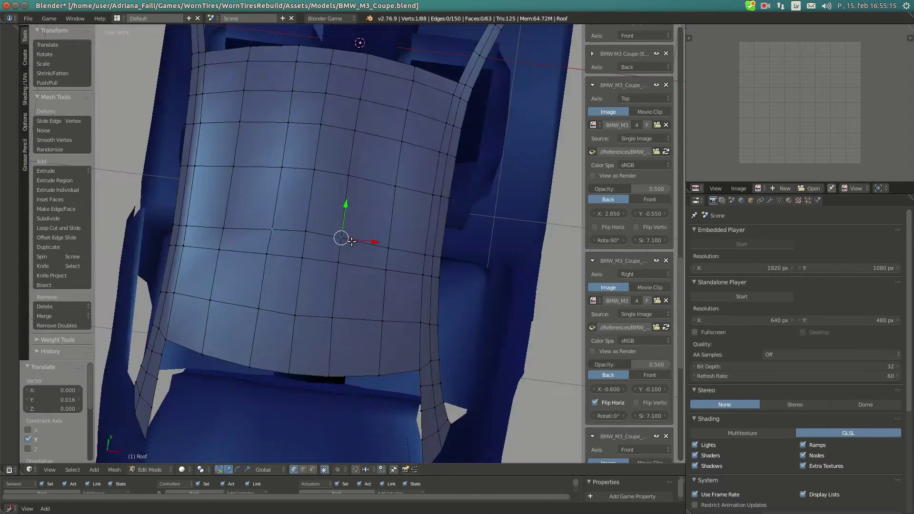
scroll(397, 238, "up", 7)
middle_click_drag(384, 206, 341, 220, "shift")
left_click_drag(327, 222, 327, 200)
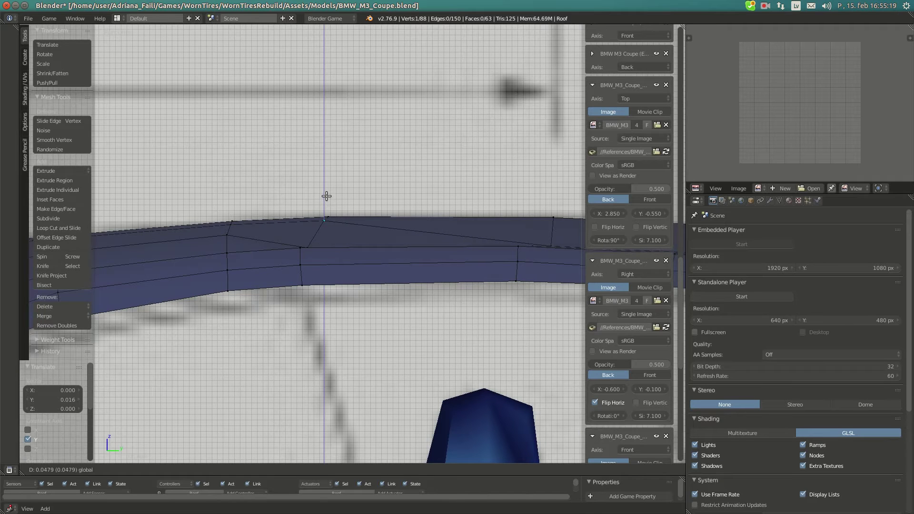
left_click(326, 195)
Raise the next vertex outward in the fourth row from the rear 0.033 along Z.
right_click(309, 248)
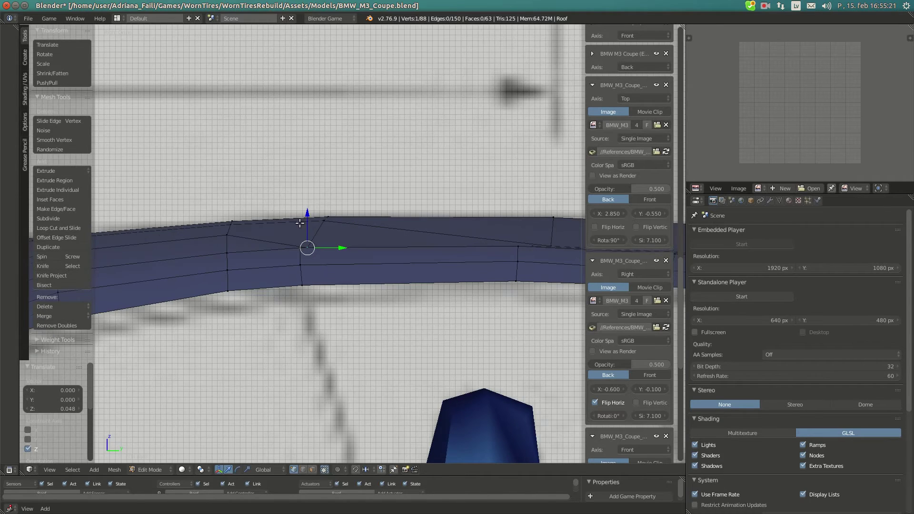
key("g")
key("z")
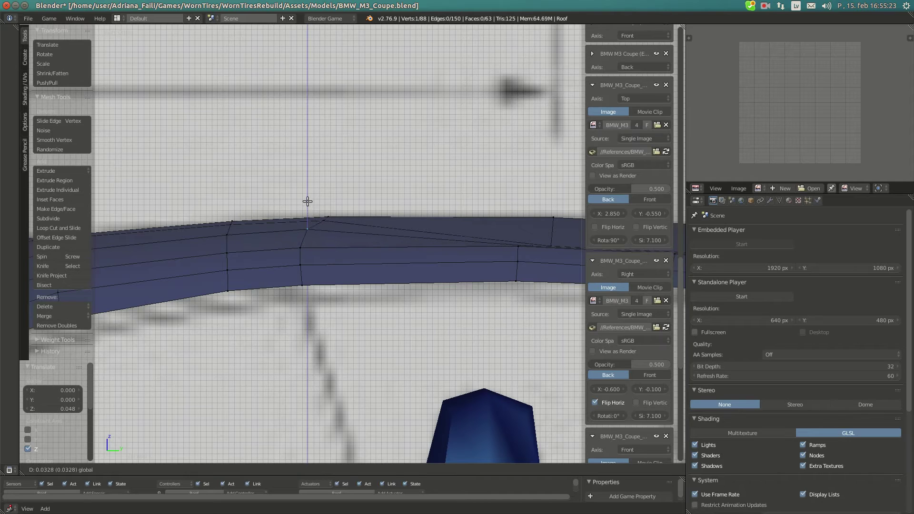
left_click(306, 202)
In the fourth row from the rear, raise the vertex beside the centre a further 0.003 and lower the next one outward 0.002.
right_click(333, 217)
right_click(324, 221)
key("g")
key("z")
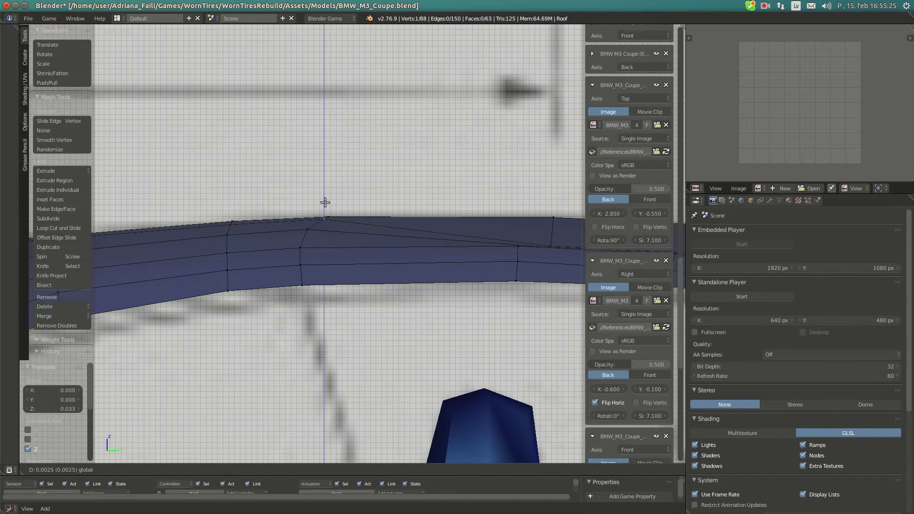
left_click(307, 228)
right_click(307, 211)
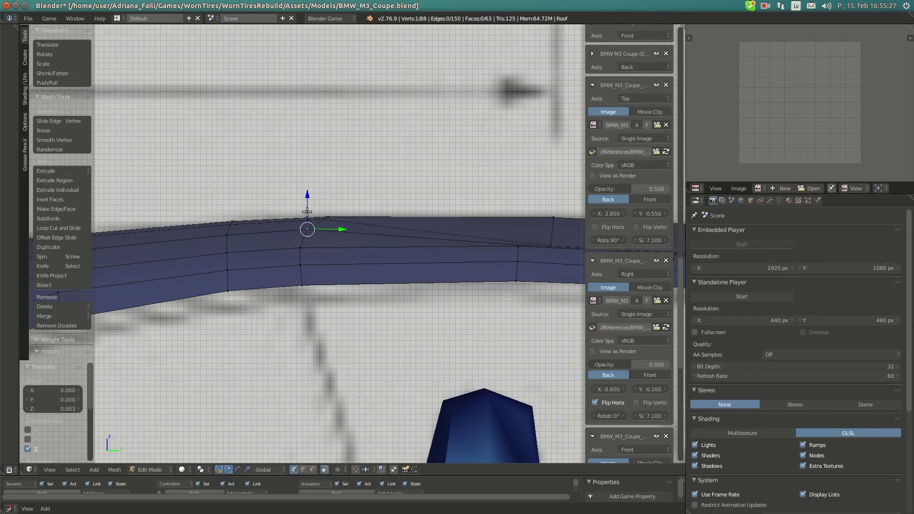
key("g")
key("z")
left_click(307, 212)
Move the vertex beside the centre in the fourth row from the rear 0.005 back along Y, plus a further 0.005.
right_click(324, 217)
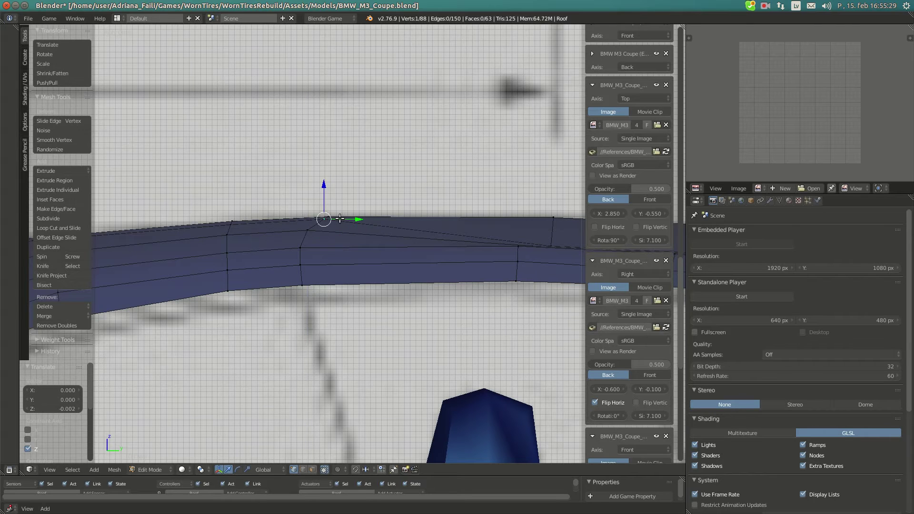
key("g")
key("y")
left_click(335, 215)
key("g")
key("y")
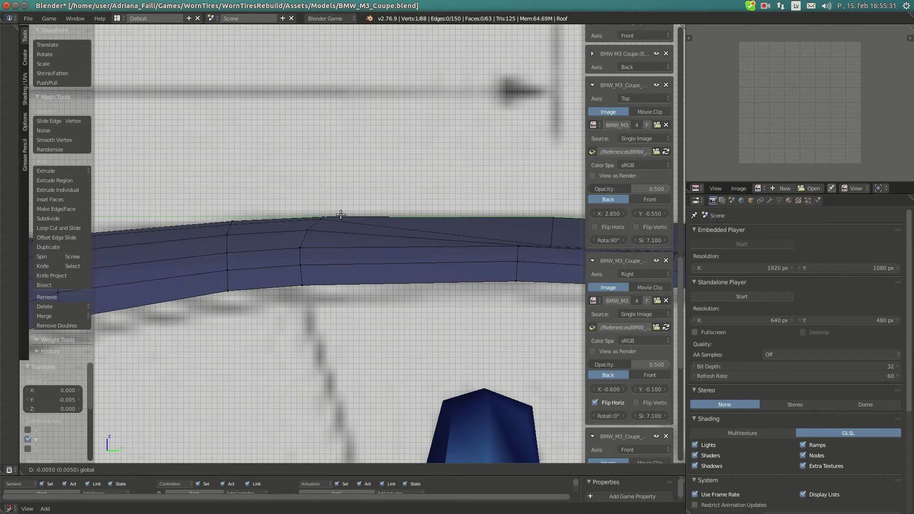
left_click(341, 214)
In the side view, raise the vertex beside the centre in the roof's middle row 0.039 along Z, plus a further 0.006.
scroll(352, 224, "down", 3)
middle_click_drag(397, 214, 385, 242, "shift")
right_click(358, 228)
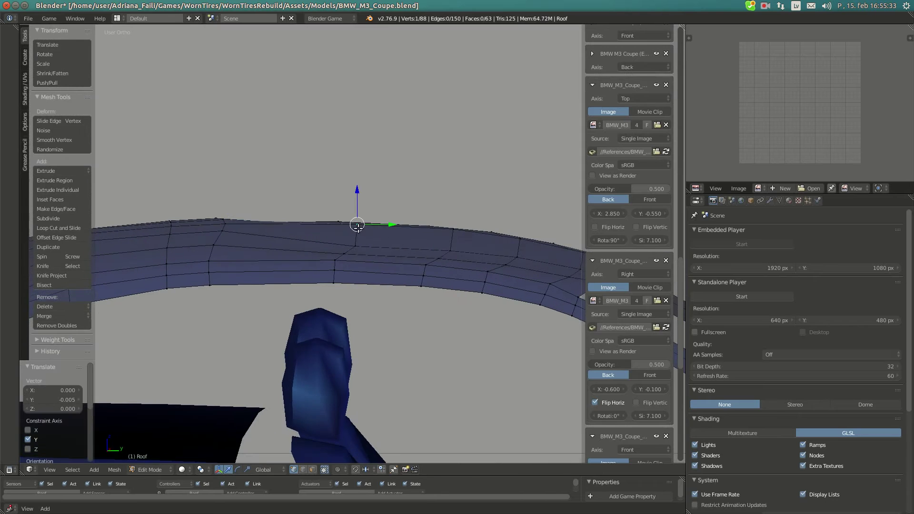
key("KP_3")
key("g")
key("z")
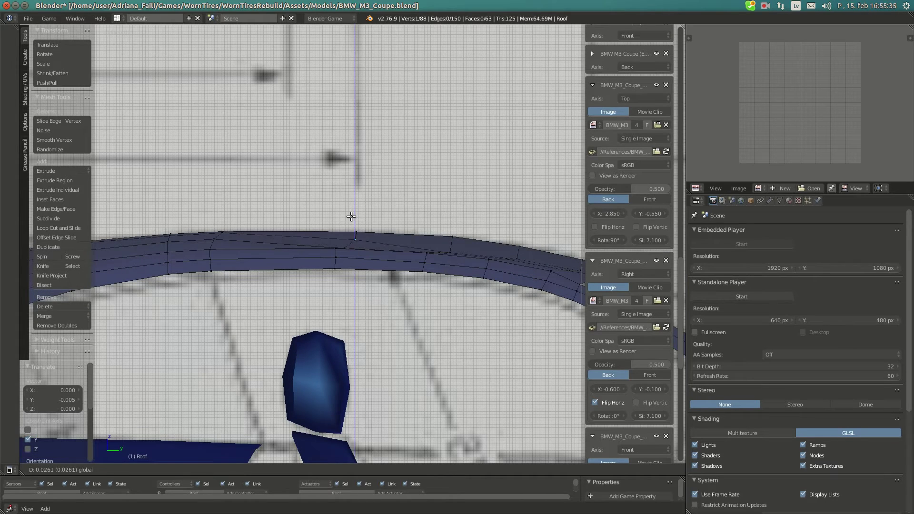
left_click(350, 216)
middle_click_drag(349, 217, 346, 243)
key("KP_3")
right_click(354, 237)
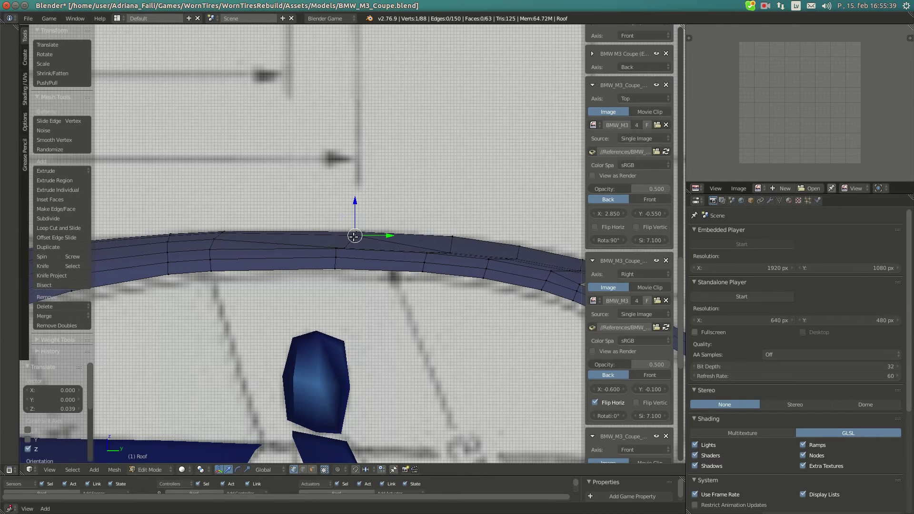
left_click_drag(355, 222, 355, 219)
Raise the next vertex outward in the roof's middle row 0.029 along Z in the side view.
middle_click_drag(347, 240, 351, 248)
right_click(351, 249)
key("KP_3")
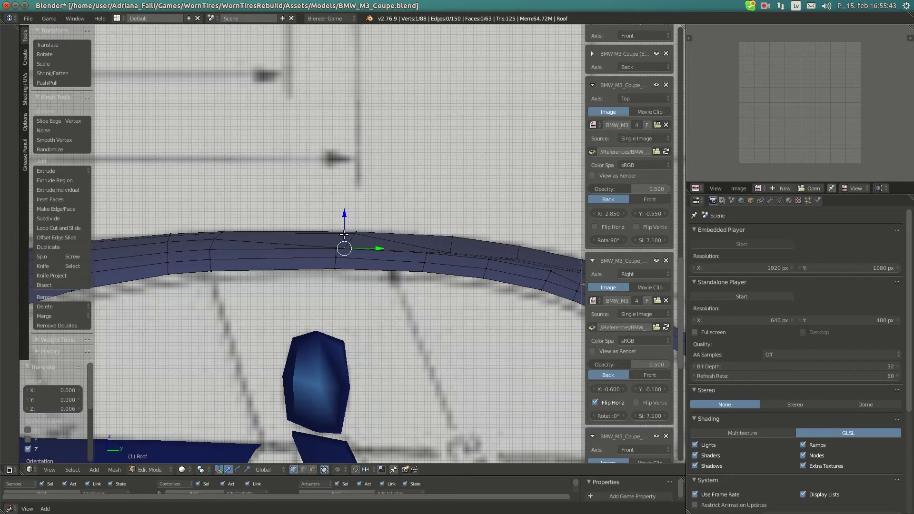
key("g")
key("z")
left_click(345, 224)
Raise the vertex beside the centre in the fourth row from the front 0.045 along Z in the side view.
scroll(375, 231, "down", 4)
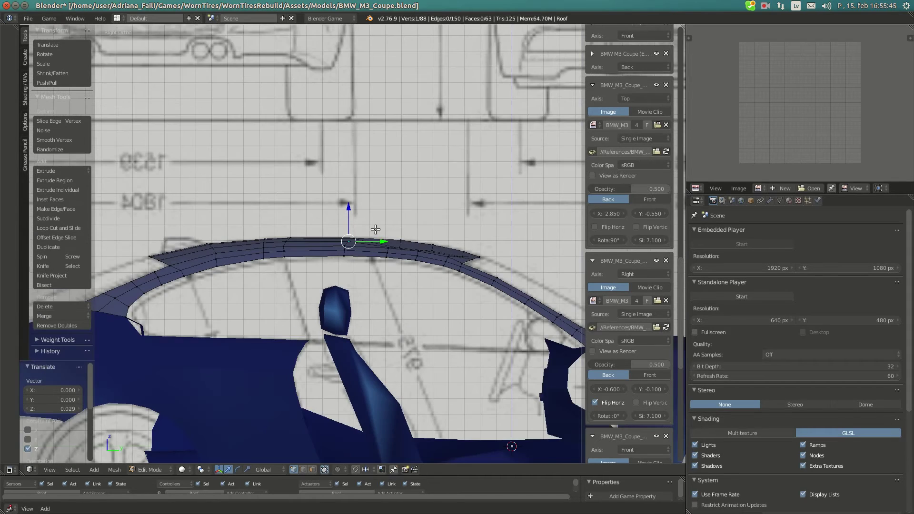
middle_click_drag(446, 236, 385, 242, "shift")
scroll(424, 244, "up", 7)
right_click(296, 266)
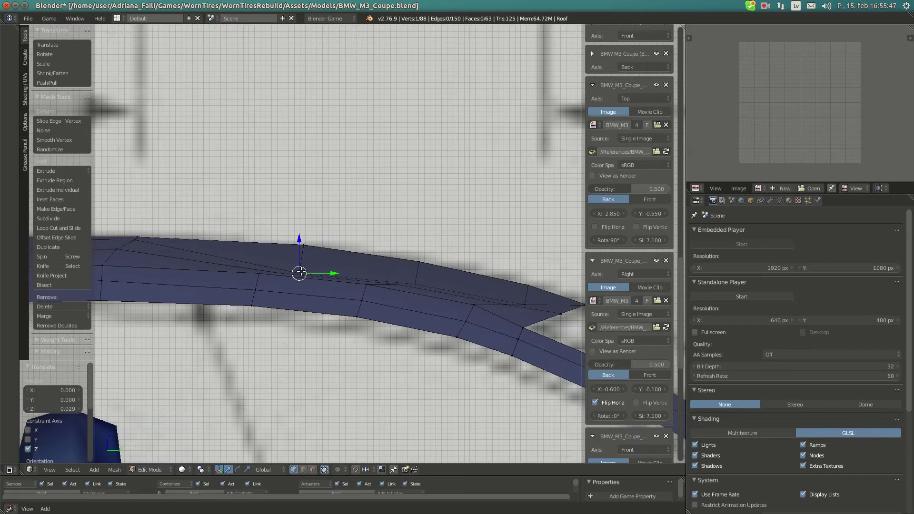
middle_click_drag(296, 267, 308, 278)
key("KP_3")
key("g")
key("z")
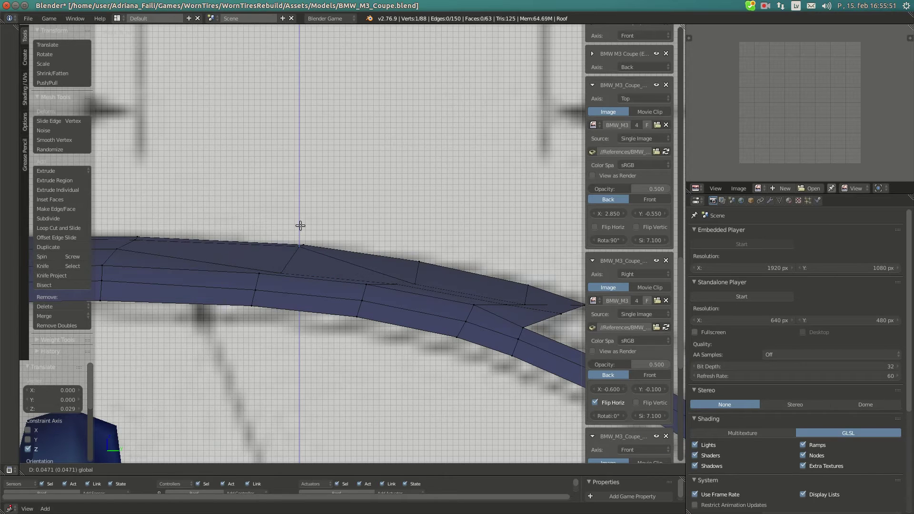
left_click(300, 226)
Raise the next vertex outward in the fourth row from the front 0.033 along Z.
middle_click_drag(305, 261, 304, 267)
right_click(296, 277)
key("KP_3")
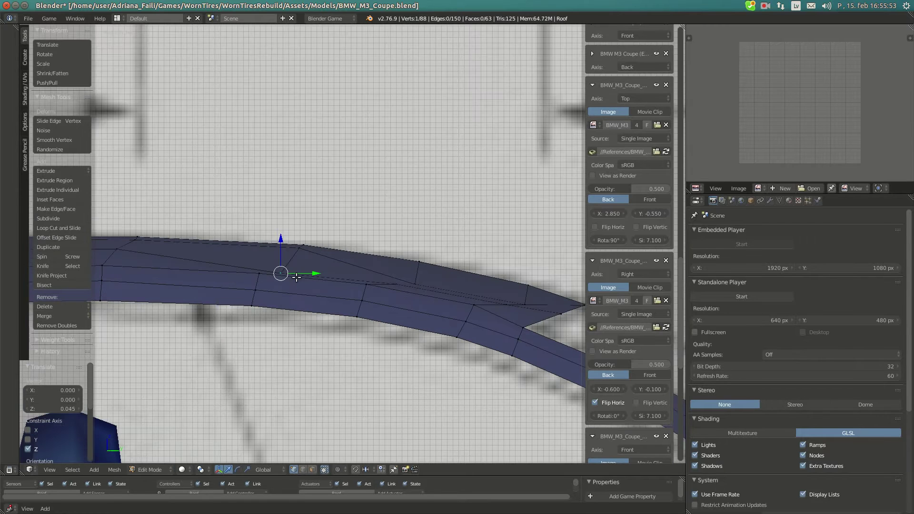
left_click_drag(281, 242, 280, 224)
In the third row from the front, raise the vertex beside the centre 0.033 and the next one outward 0.022 along Z.
scroll(300, 274, "down", 8)
scroll(167, 285, "down", 1)
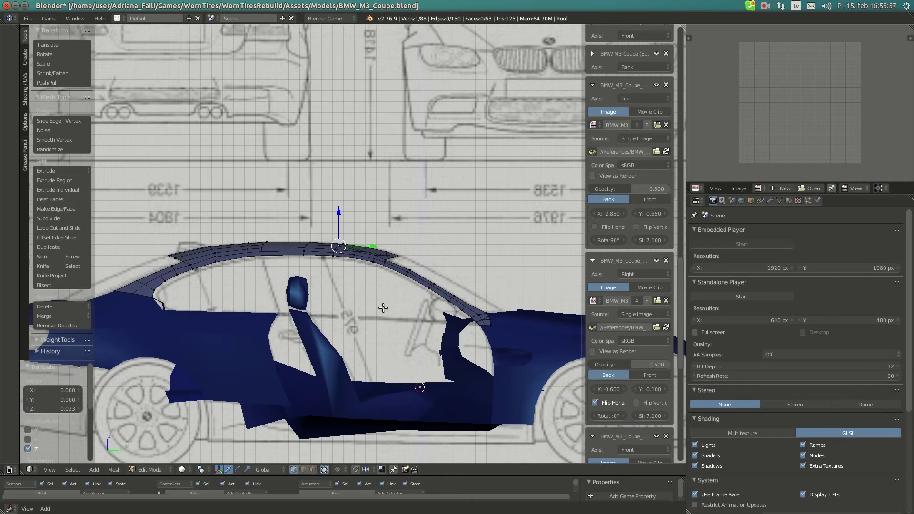
middle_click_drag(395, 296, 334, 300, "shift")
scroll(334, 299, "up", 8)
middle_click_drag(267, 328, 456, 320, "shift")
scroll(296, 321, "up", 1)
right_click(310, 288)
mouse_move(308, 279)
left_mouse_down()
mouse_move(310, 259)
mouse_move(310, 267)
left_mouse_up()
key("g")
key("z")
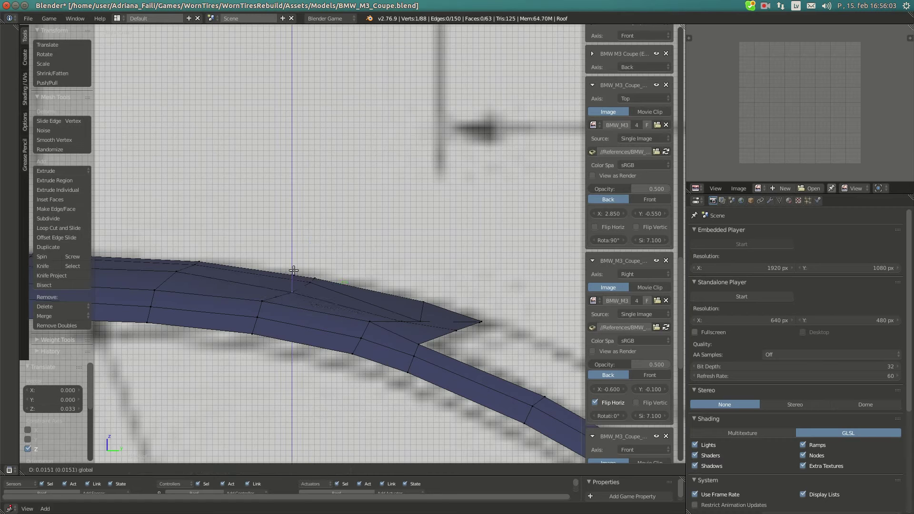
left_click(294, 273)
Raise the vertex beside the centre in the second row from the front 0.027 along Z.
scroll(294, 273, "down", 5)
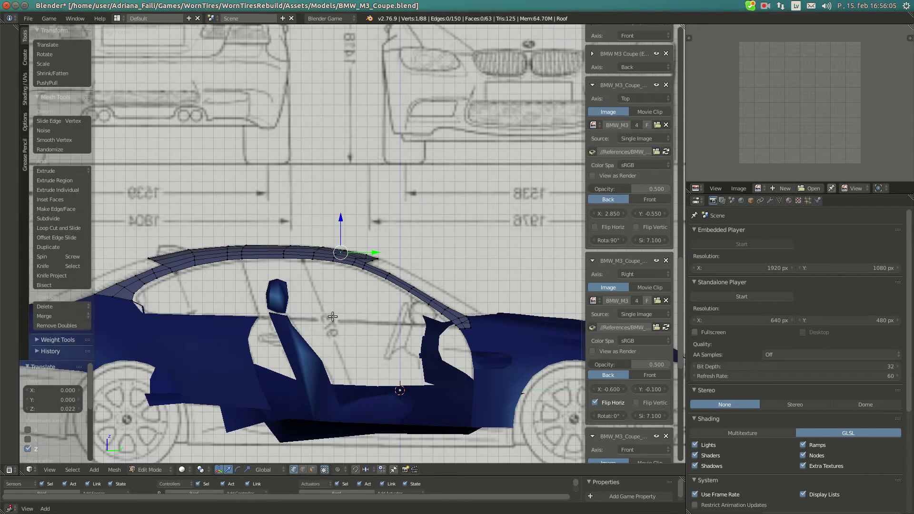
scroll(377, 303, "down", 1)
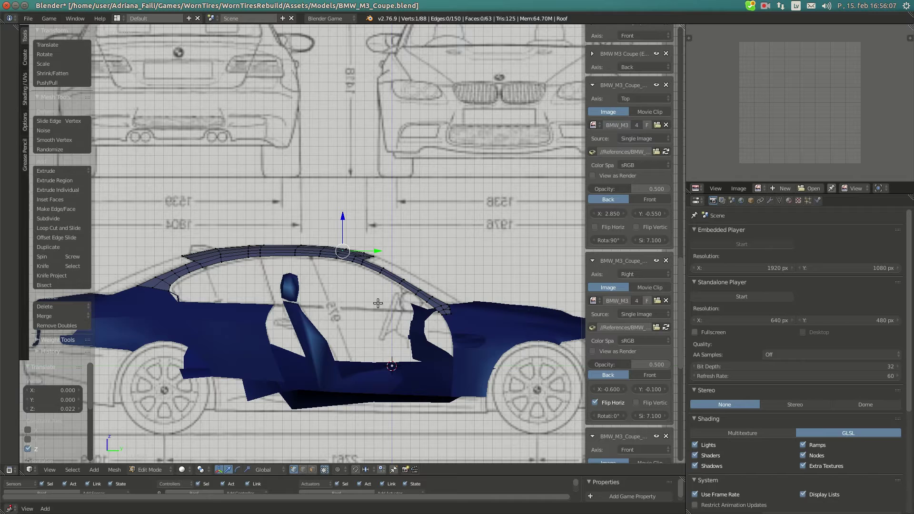
scroll(380, 296, "up", 5)
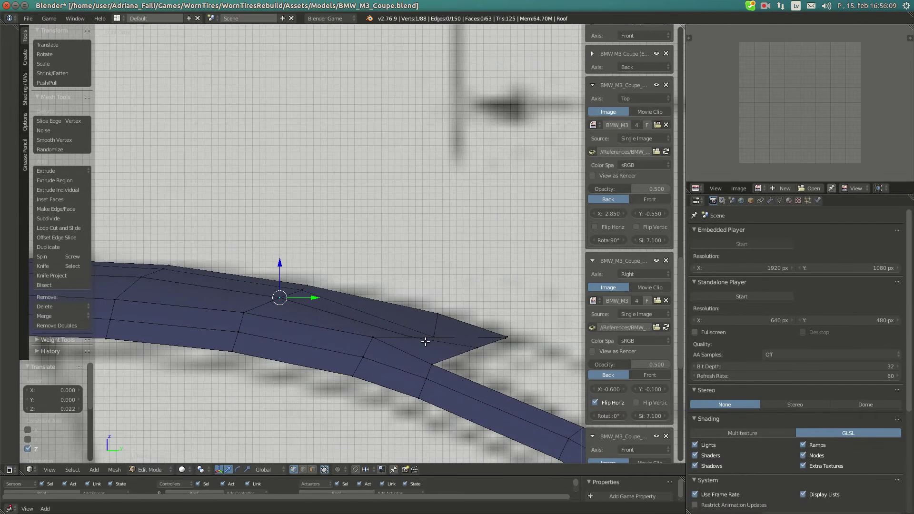
right_click(453, 333)
key("g")
key("z")
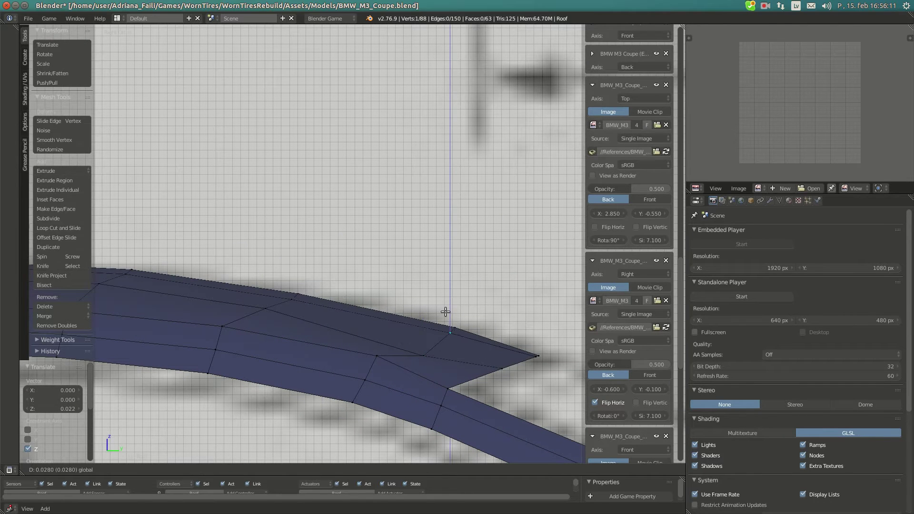
left_click(445, 312)
Snap the 3D cursor to the centre and raise the next vertex outward in the second row from the front 0.020 along Z.
right_click(427, 342)
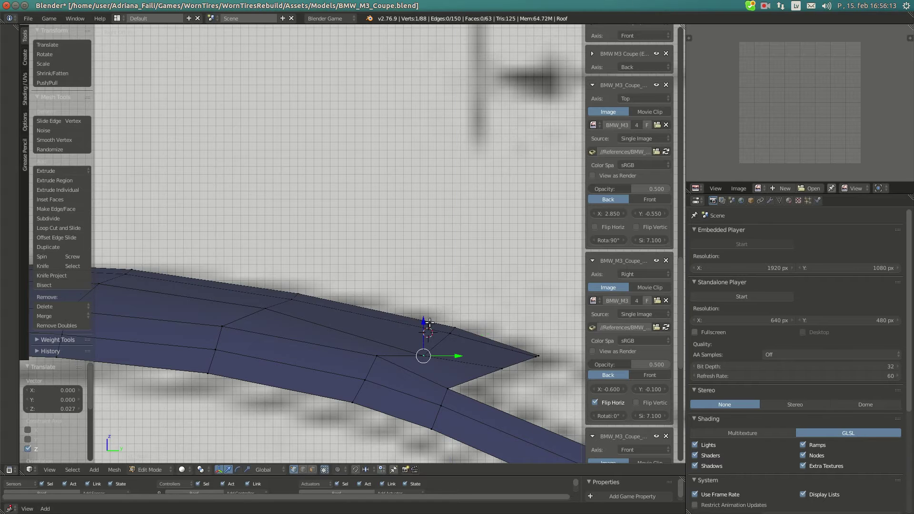
key("shift+s")
left_click(429, 322)
key("g")
key("z")
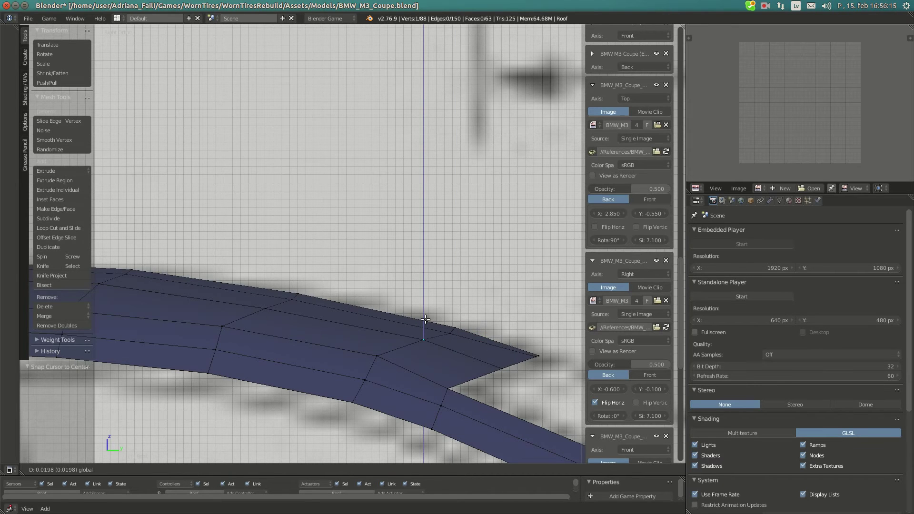
left_click(425, 319)
scroll(425, 319, "down", 6)
scroll(452, 331, "up", 4)
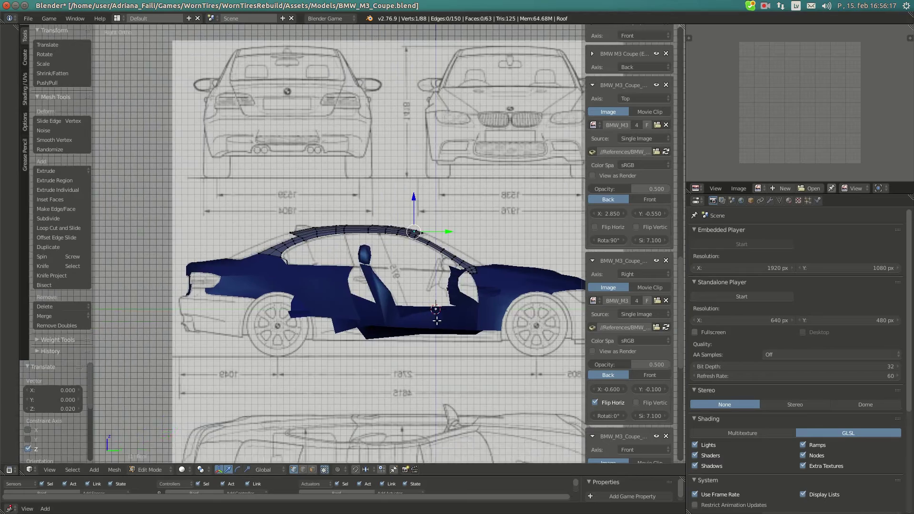
Leave mesh editing and examine the roof's shape and its fit to the car body from outside and inside.
key("a")
key("a")
key("Tab")
key("KP_5")
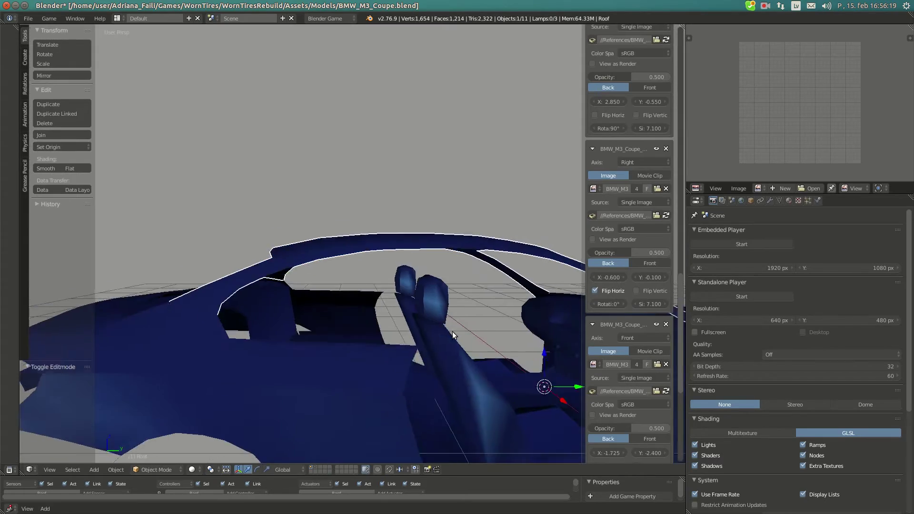
key("KP_Decimal")
scroll(472, 348, "down", 5)
middle_click_drag(472, 349, 502, 276)
scroll(405, 298, "up", 4)
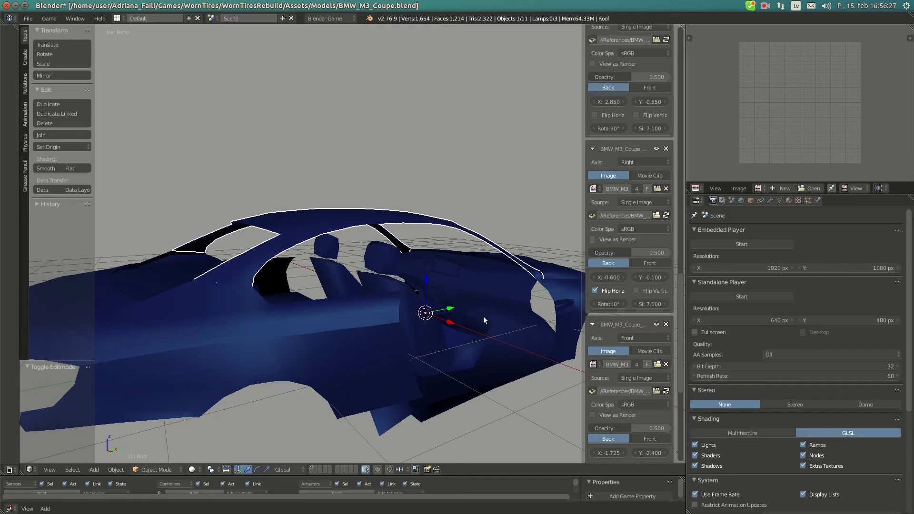
scroll(355, 217, "down", 4)
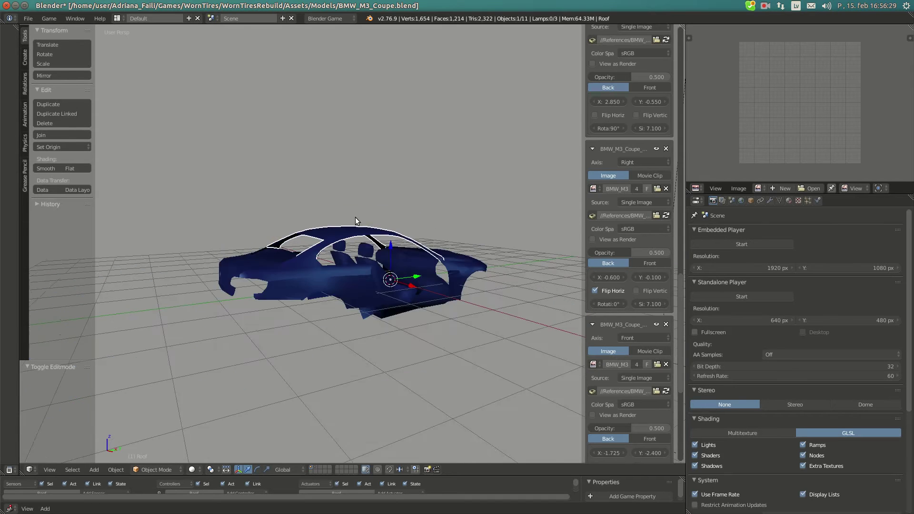
scroll(418, 279, "up", 4)
middle_click_drag(355, 217, 500, 226)
middle_click_drag(330, 245, 357, 230)
scroll(357, 229, "up", 5)
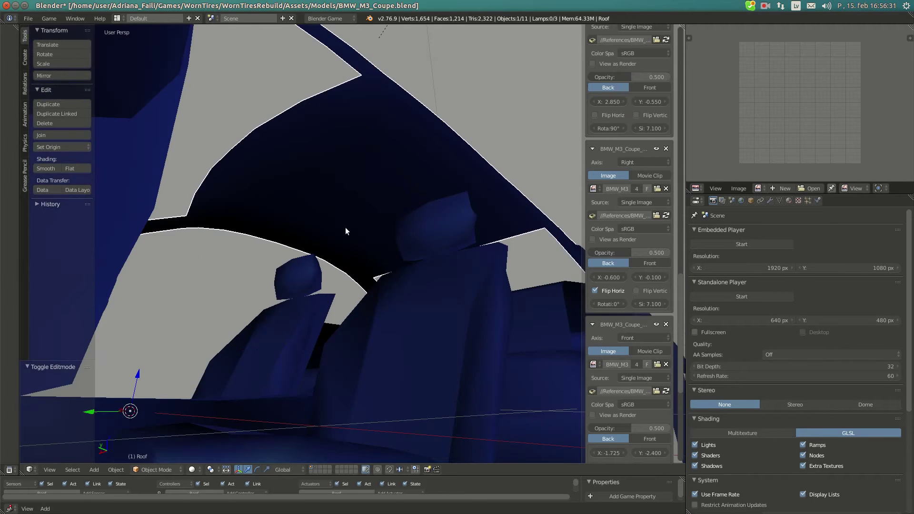
scroll(304, 273, "down", 5)
mouse_move(304, 274)
middle_mouse_down()
mouse_move(320, 327)
mouse_move(362, 313)
mouse_move(355, 276)
mouse_move(455, 313)
mouse_move(294, 293)
mouse_move(396, 327)
mouse_move(315, 283)
mouse_move(498, 297)
mouse_move(367, 304)
mouse_move(506, 322)
mouse_move(476, 269)
middle_mouse_up()
scroll(358, 276, "down", 4)
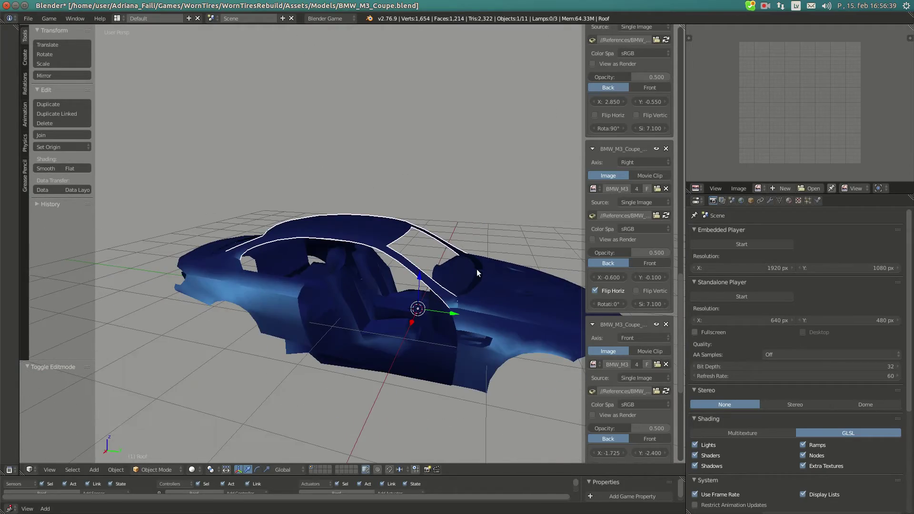
In the wireframe side view, add a plane to the roof mesh at the antenna drawn above the roof's rear edge.
key("KP_3")
key("z")
key("Tab")
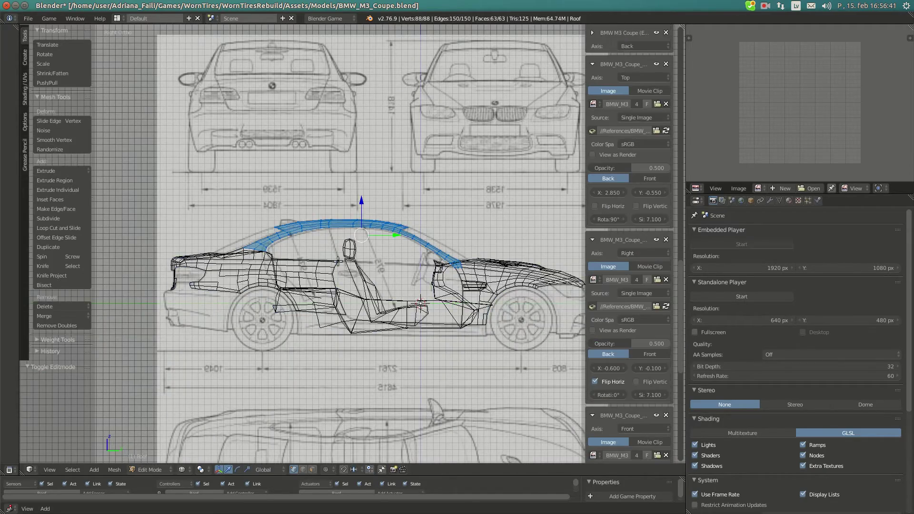
scroll(239, 218, "up", 10)
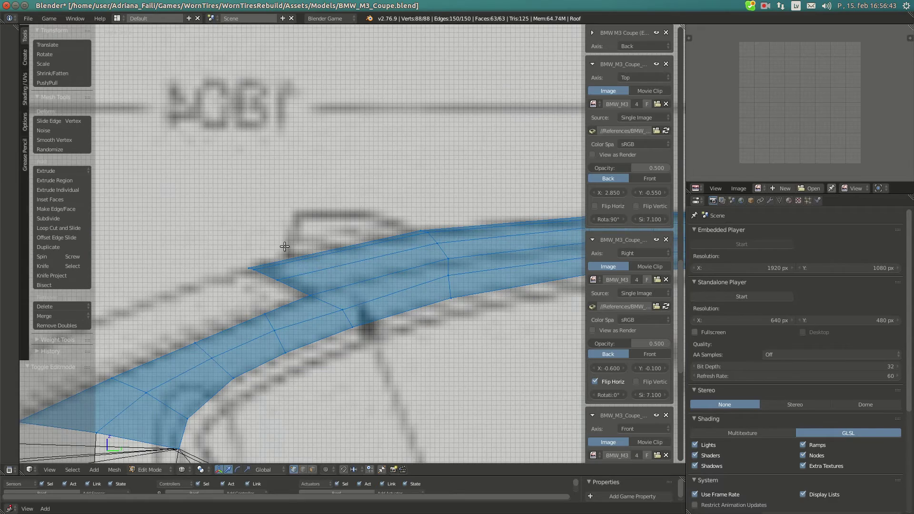
scroll(333, 247, "down", 3)
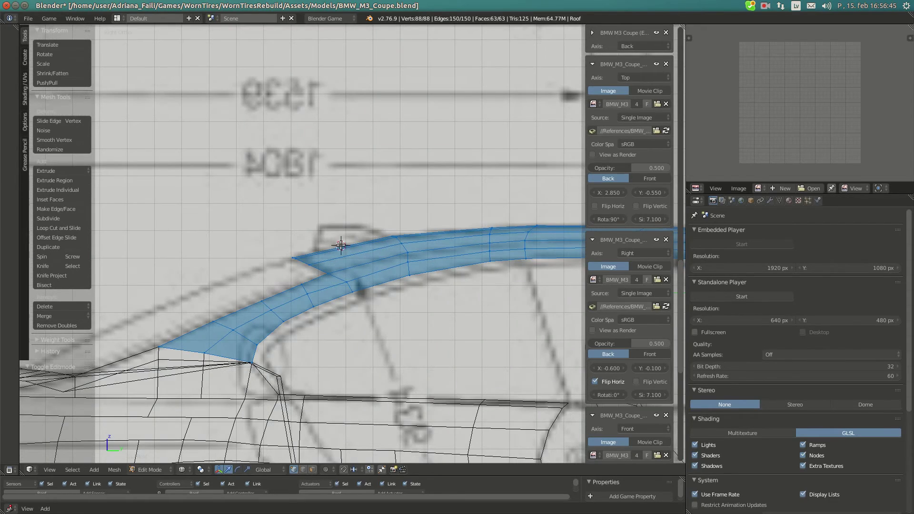
middle_click_drag(378, 256, 349, 285)
key("KP_3")
key("shift+a")
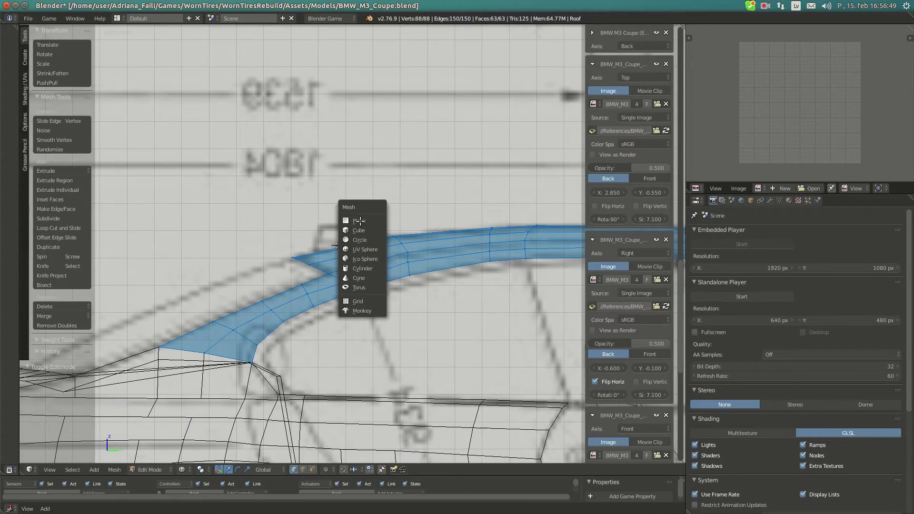
left_click(360, 221)
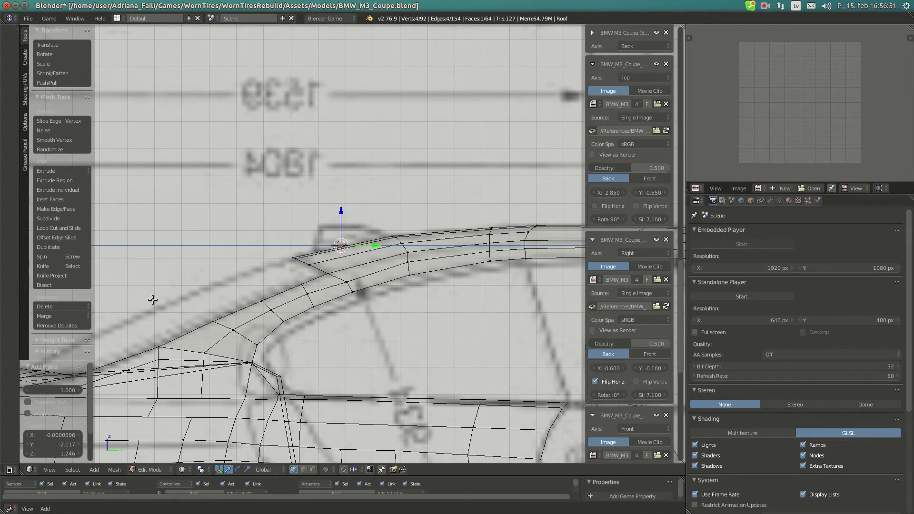
Move the new plane 1 unit along the X axis.
middle_click_drag(289, 307, 336, 316)
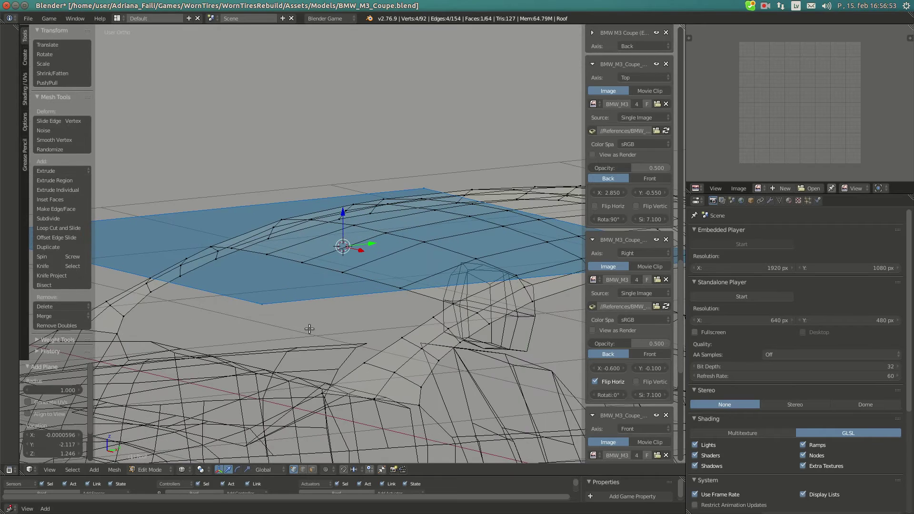
key("g")
key("x")
key("1")
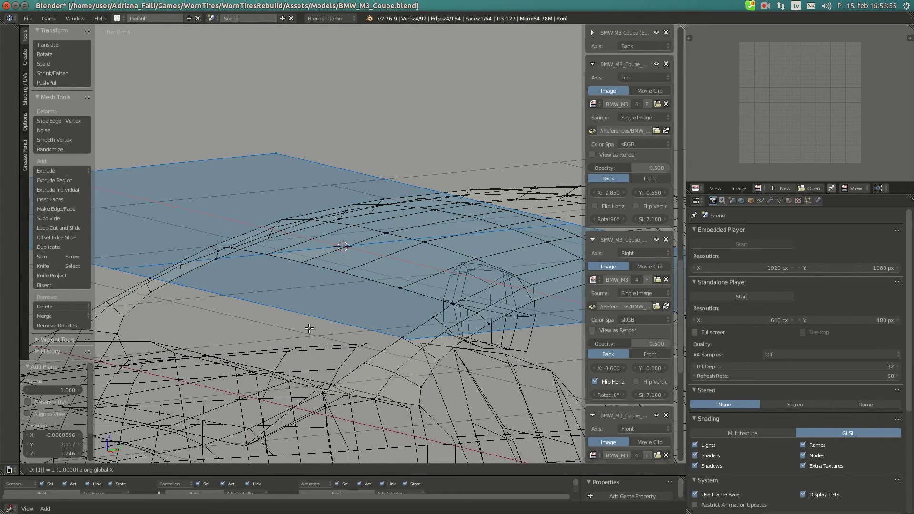
key("Return")
Scale the plane down uniformly by a factor of about 0.119 and again by about 0.382.
scroll(379, 315, "down", 5)
key("s")
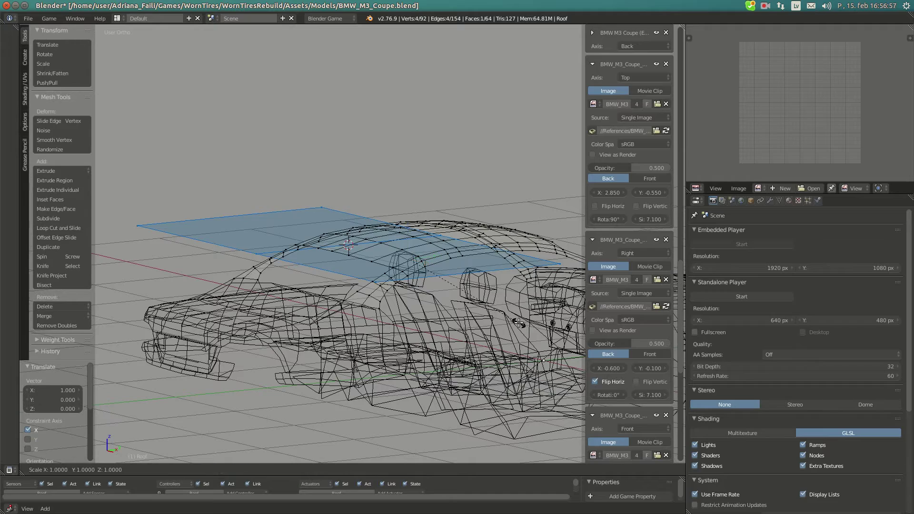
left_click(396, 270)
middle_click_drag(410, 282, 441, 320)
key("s")
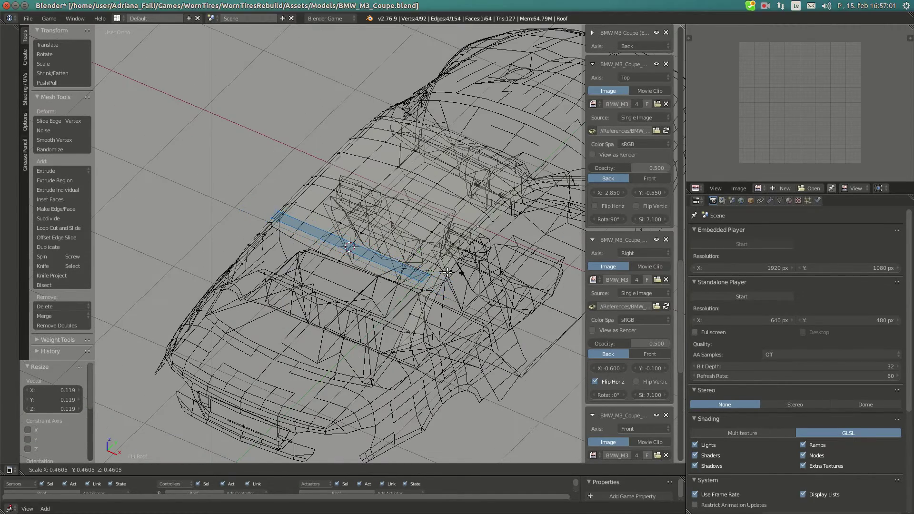
left_click(450, 267)
Narrow the plane along X only, with scale factors of about -0.022 and 0.265.
key("s")
key("x")
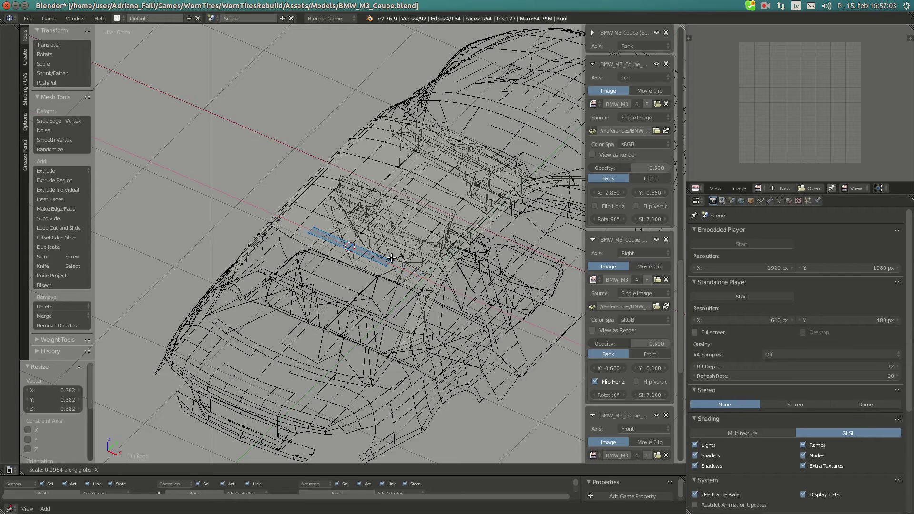
left_click(490, 244)
key("s")
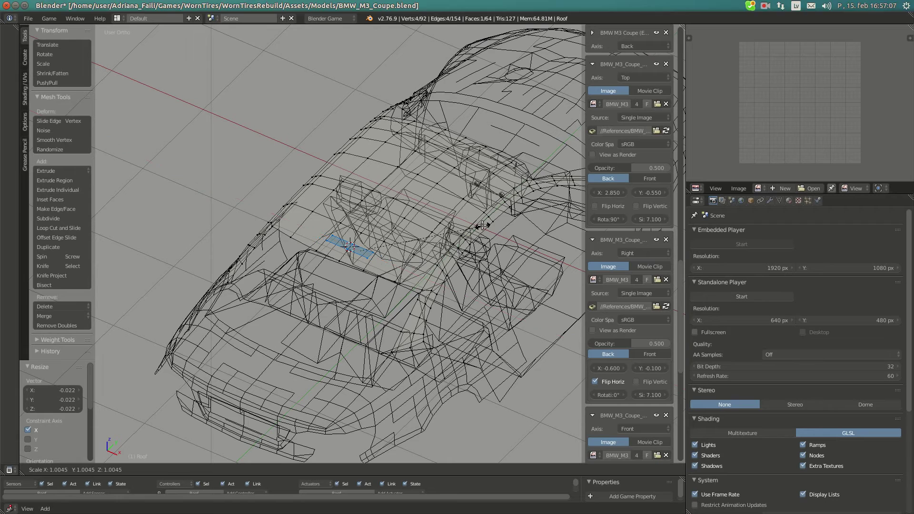
key("x")
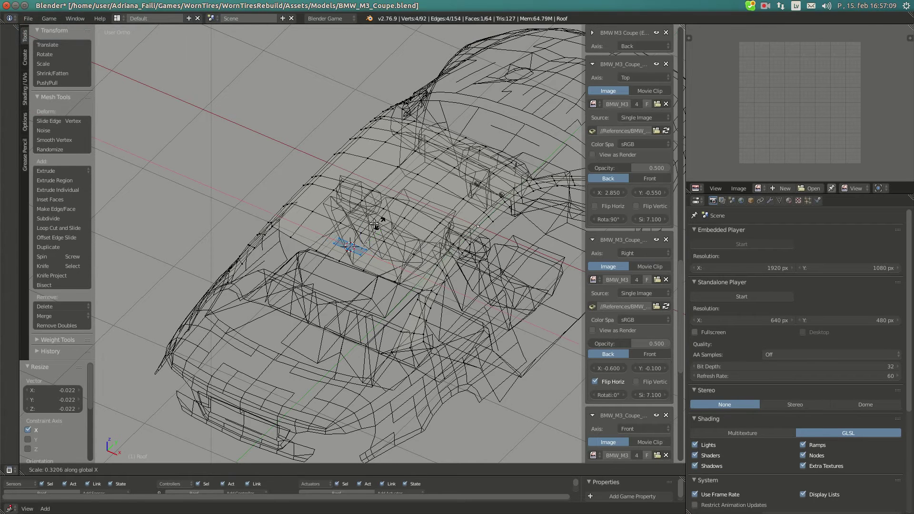
left_click(369, 227)
Snap the 3D cursor to the center and raise the plane's centre-line edge about 0.067 along Z to the antenna's top.
right_click(349, 241)
right_click(345, 248, "shift")
key("KP_3")
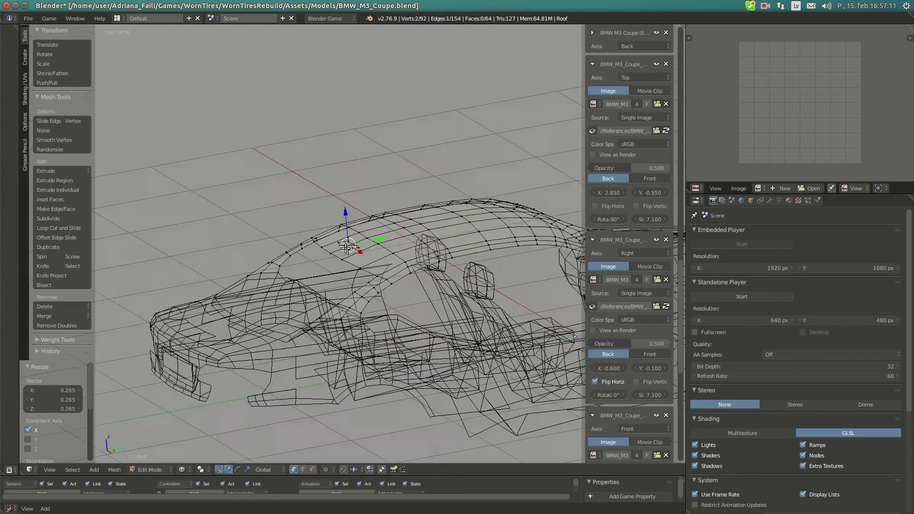
key("KP_3")
scroll(331, 243, "up", 3)
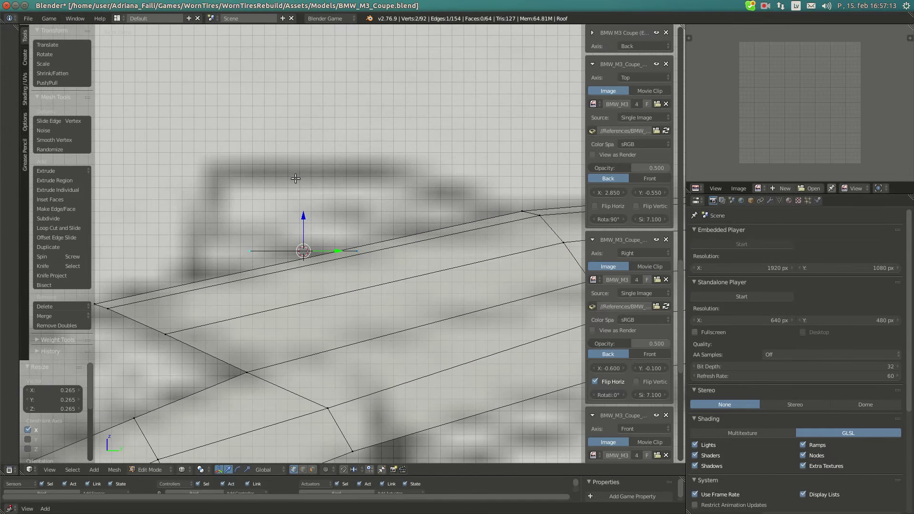
key("shift+s")
left_click(303, 200)
key("e")
key("z")
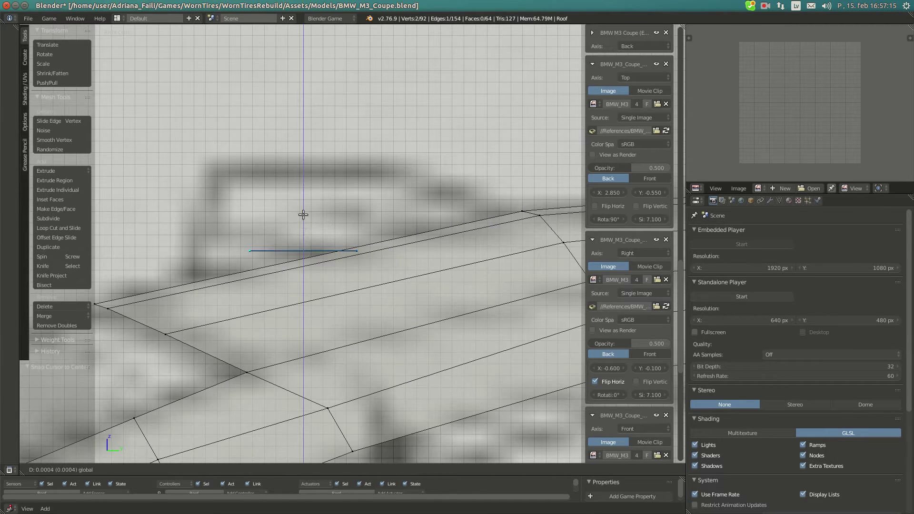
left_click(307, 149)
Fit the upper edge to the antenna outline, moving its rear vertex about -0.034 in Y and 0.002 in Z and its front vertex 0.028 along Y.
right_click(263, 175)
key("g")
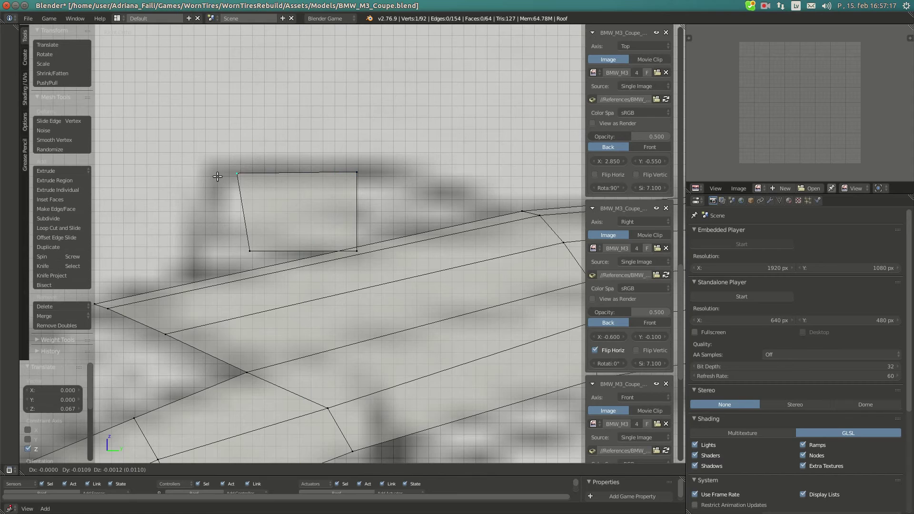
left_click(226, 174)
right_click(356, 172)
key("g")
key("y")
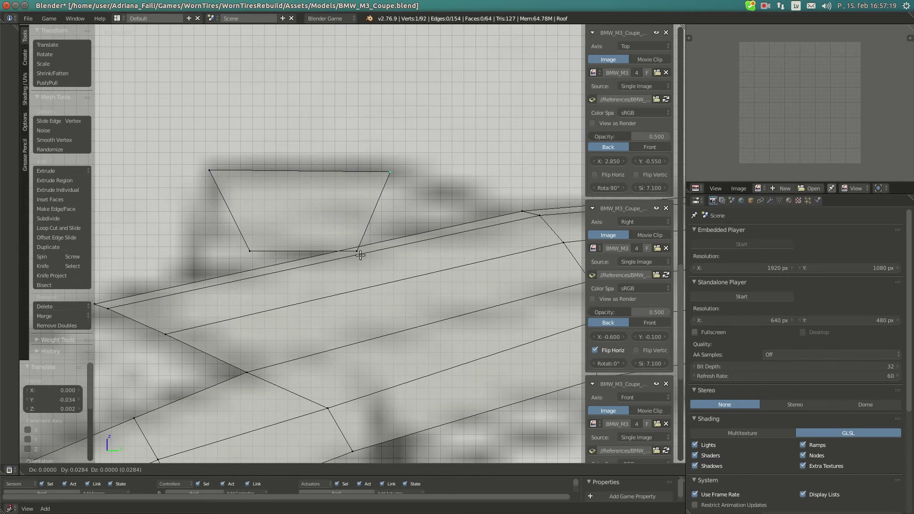
left_click(359, 255)
Fit the lower edge to the roof, moving its front vertex about 0.151 in Y, 0.017 in Z and its rear vertex -0.062 in Y, -0.037 in Z.
right_click(357, 251)
key("g")
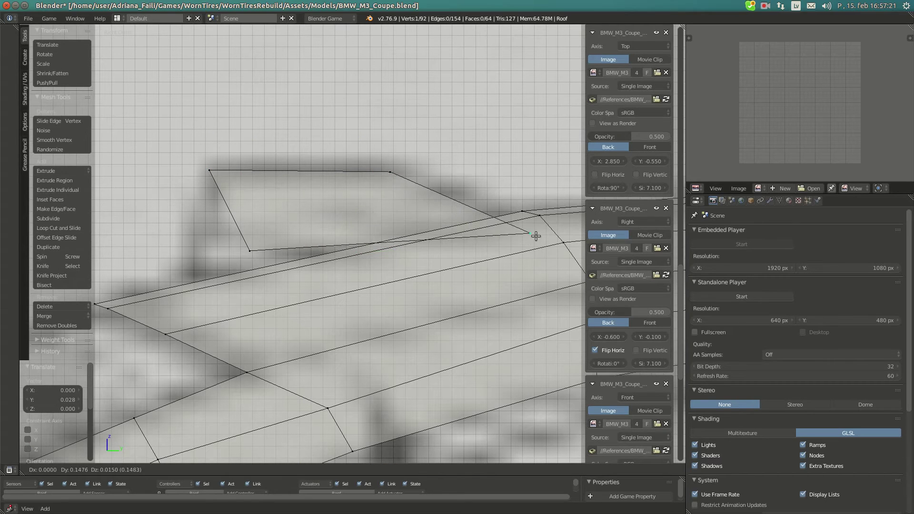
left_click(536, 234)
right_click(250, 260)
key("g")
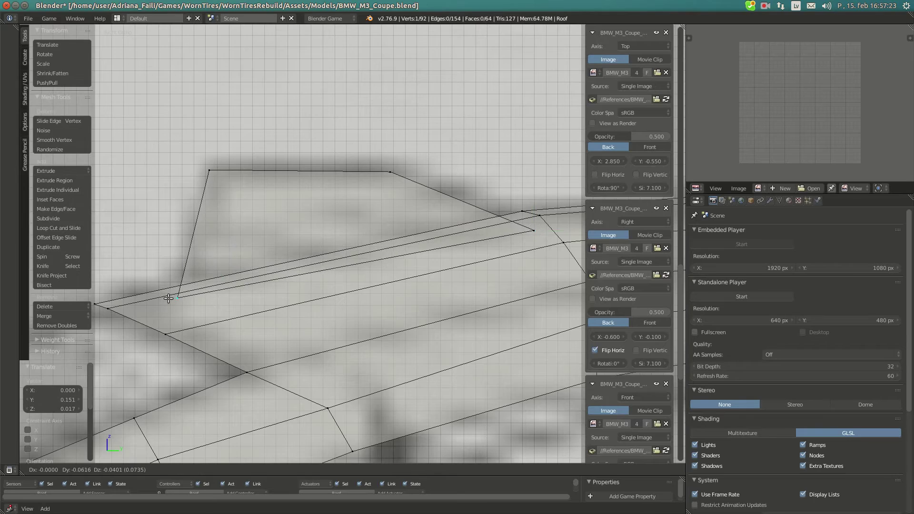
left_click(228, 292)
Check the antenna in the BMW M3 photo in Chromium and narrow the fin by moving its outer edge about -0.092 along X.
scroll(285, 290, "down", 6)
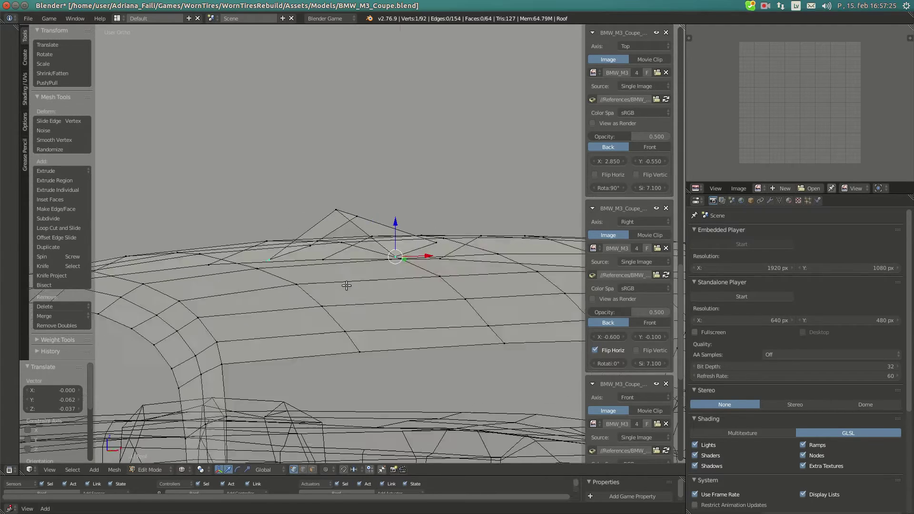
key("KP_7")
scroll(412, 278, "up", 1)
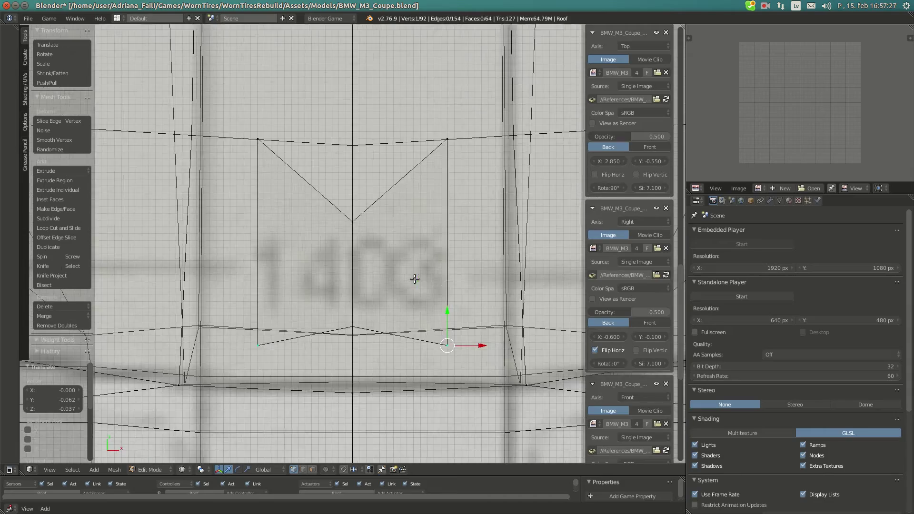
scroll(414, 279, "down", 2)
scroll(420, 283, "up", 5)
right_click(399, 195, "shift")
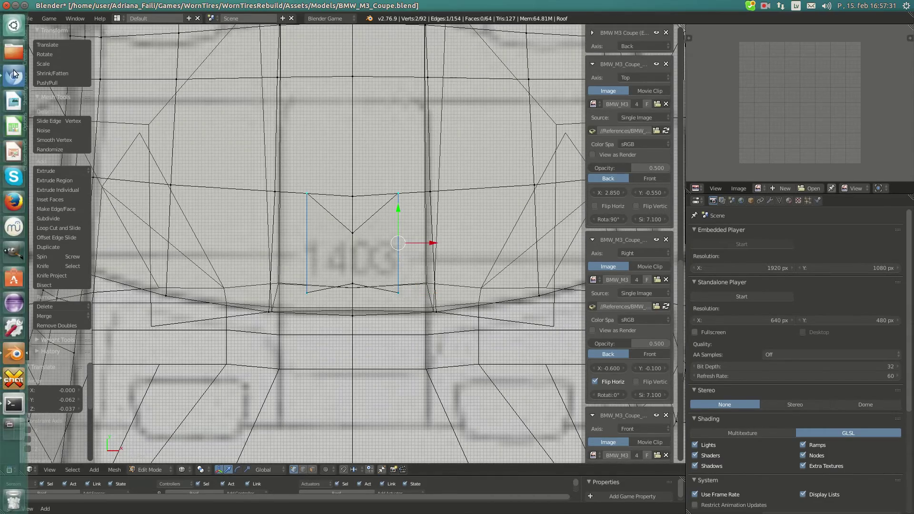
left_click(13, 76)
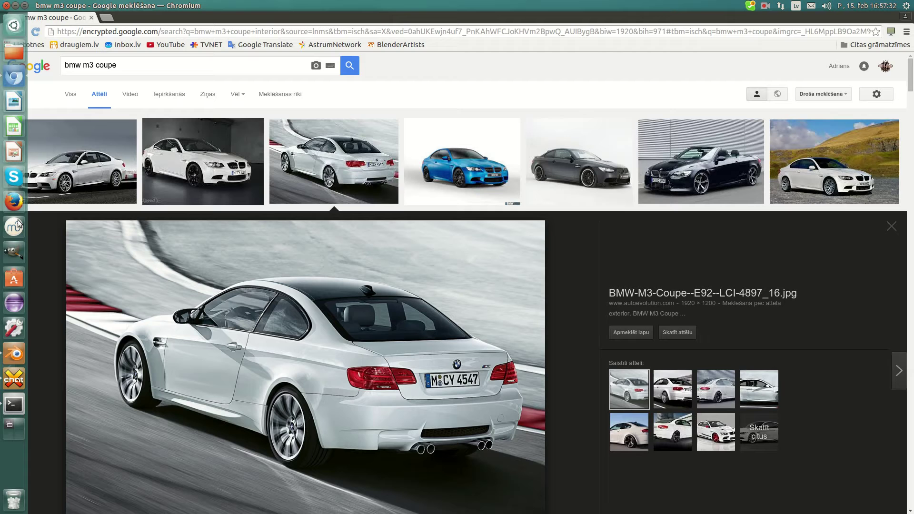
left_click(15, 354)
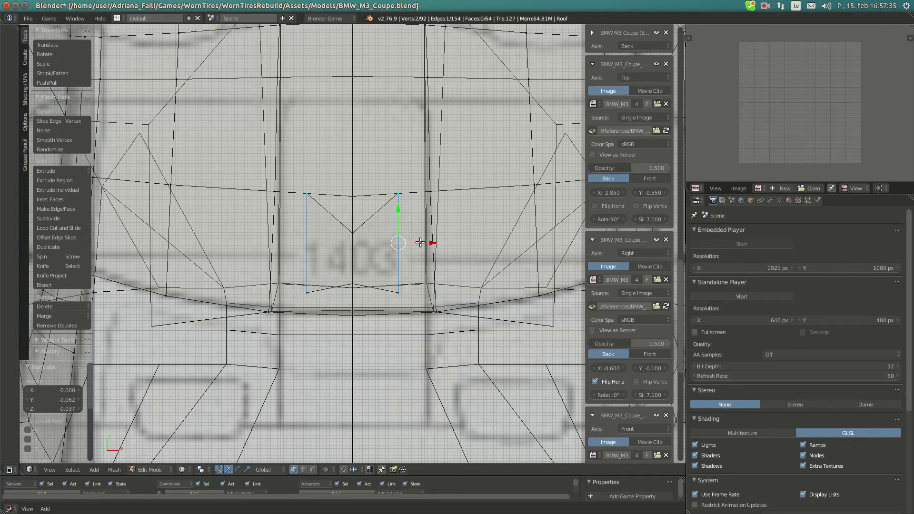
key("g")
key("x")
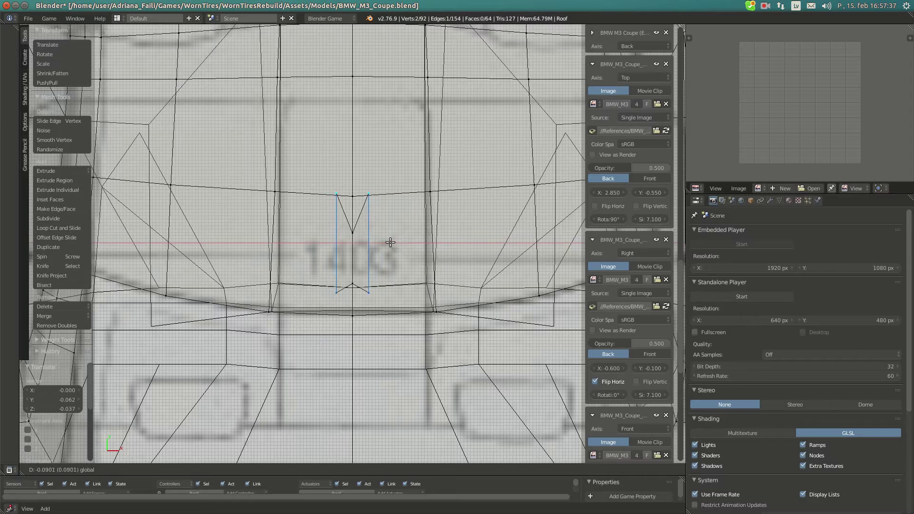
left_click(390, 242)
Add one lengthwise loop cut midway up the side face of the antenna fin.
middle_click_drag(389, 214, 390, 215)
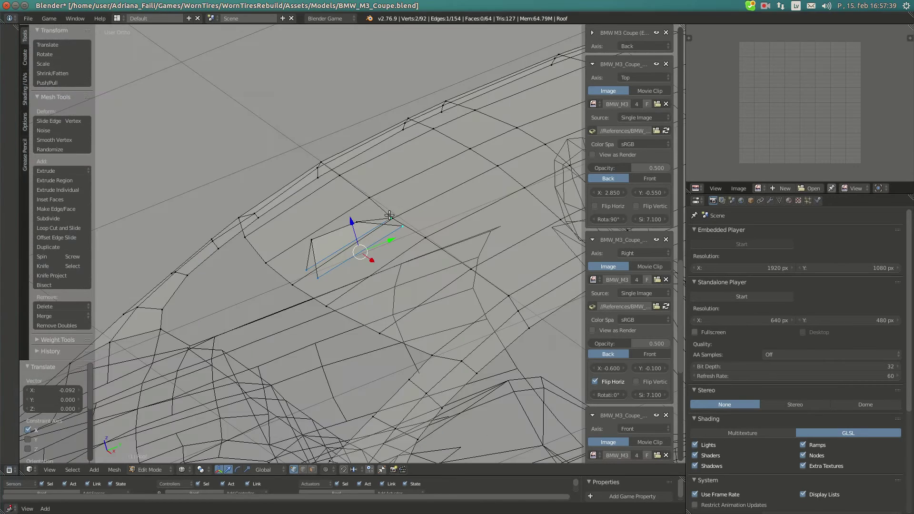
key("KP_1")
key("a")
key("ctrl+r")
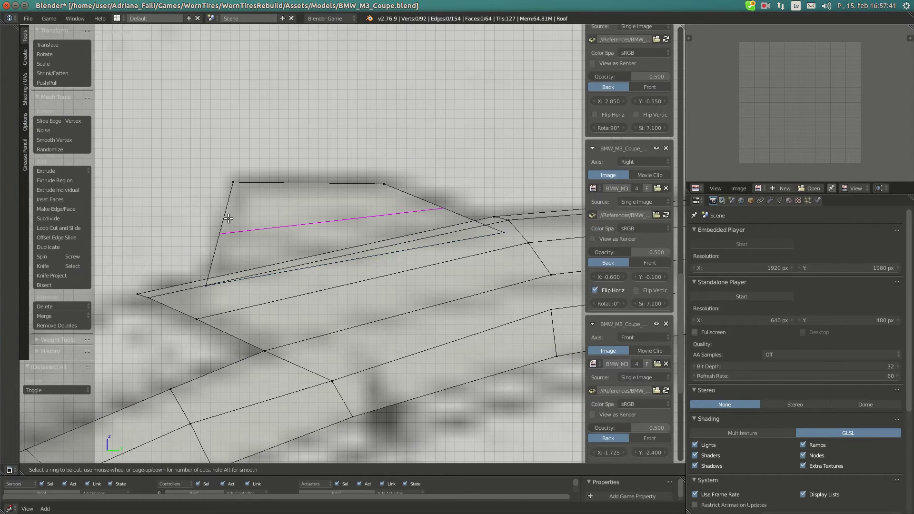
left_click(228, 219)
left_click(227, 214)
Check the antenna in the BMW M3 photo in Chromium, then in Blender shift the middle edge's front vertex 0.003 in Y, 0.002 in Z and its rear vertex slightly rearward.
left_click(10, 75)
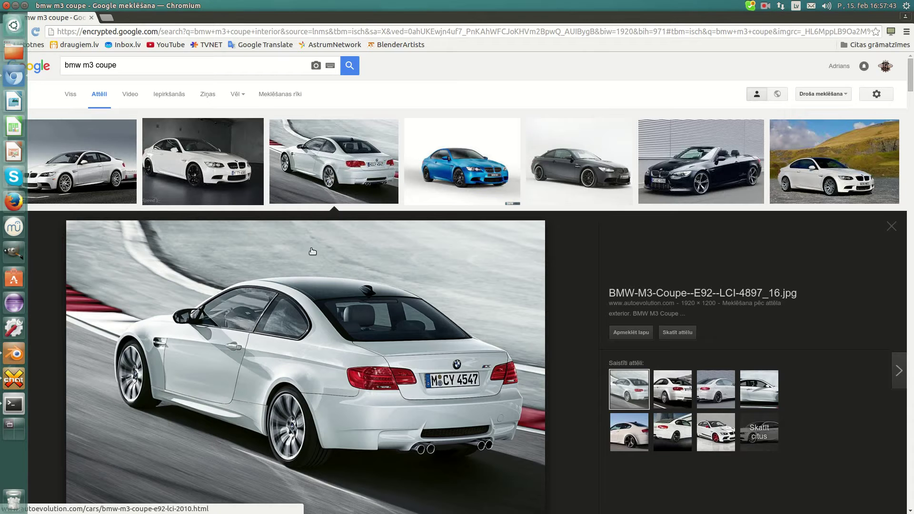
left_click(14, 353)
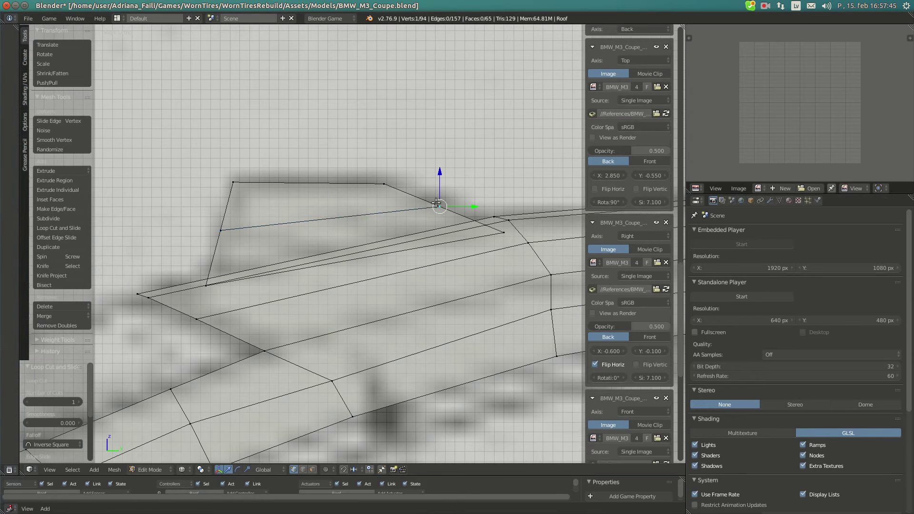
key("g")
left_click(456, 204)
right_click(219, 236)
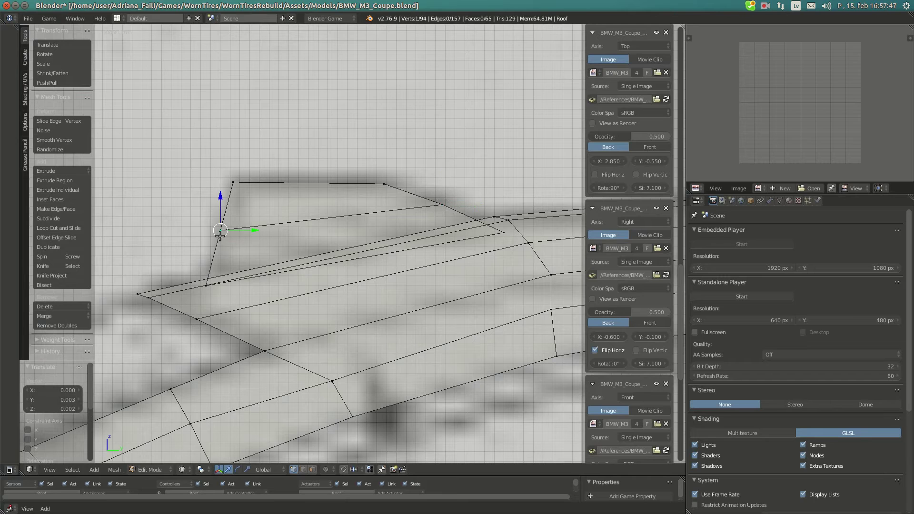
key("g")
left_click(218, 236)
Refit the fin's lower edge, nudging its rear vertex slightly forward and raising its front vertex 0.013 along Z.
right_click(216, 285)
key("g")
left_click(222, 288)
right_click(496, 243)
left_click_drag(505, 216, 506, 203)
left_click(503, 199)
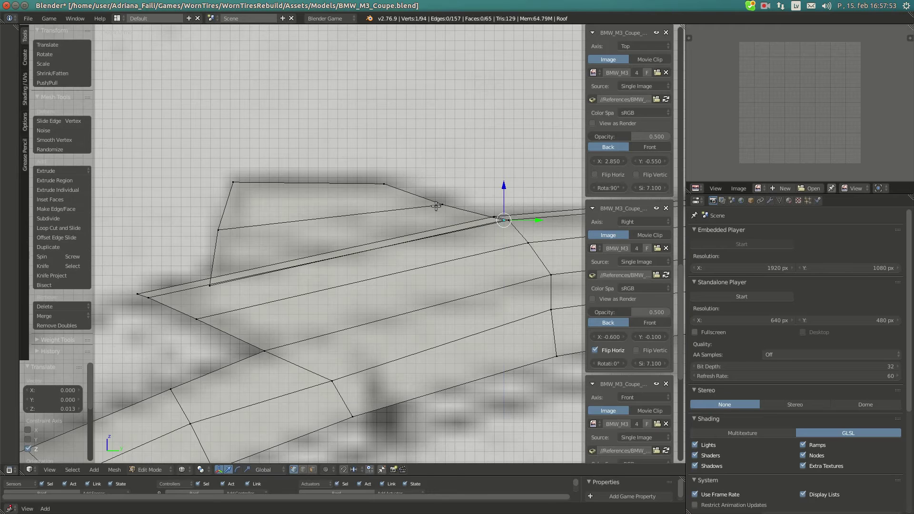
Raise the front vertex of the fin's middle edge 0.002 along Z.
right_click(442, 204)
key("g")
key("z")
left_click(442, 183)
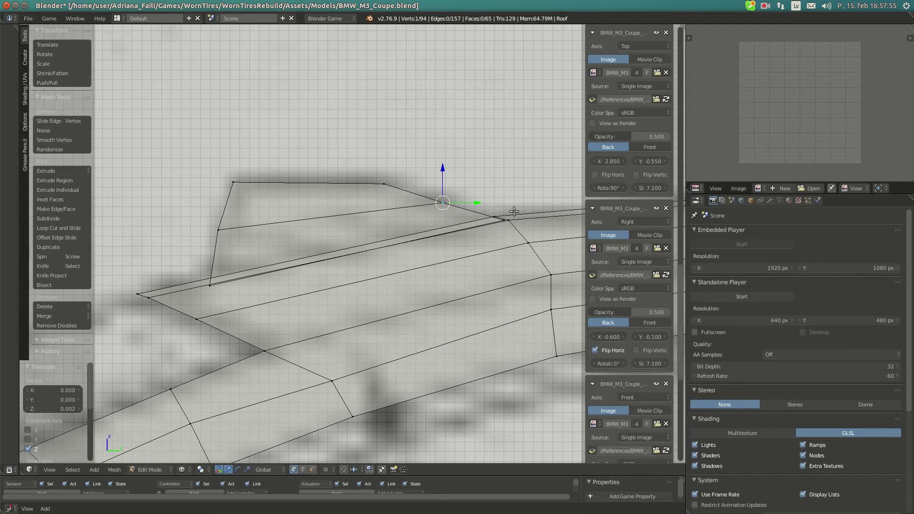
Align the lower edge with the roofline by moving its front vertex -0.008 along Y and its rear vertex 0.006 along Z.
right_click(506, 219)
left_click_drag(522, 217, 515, 216)
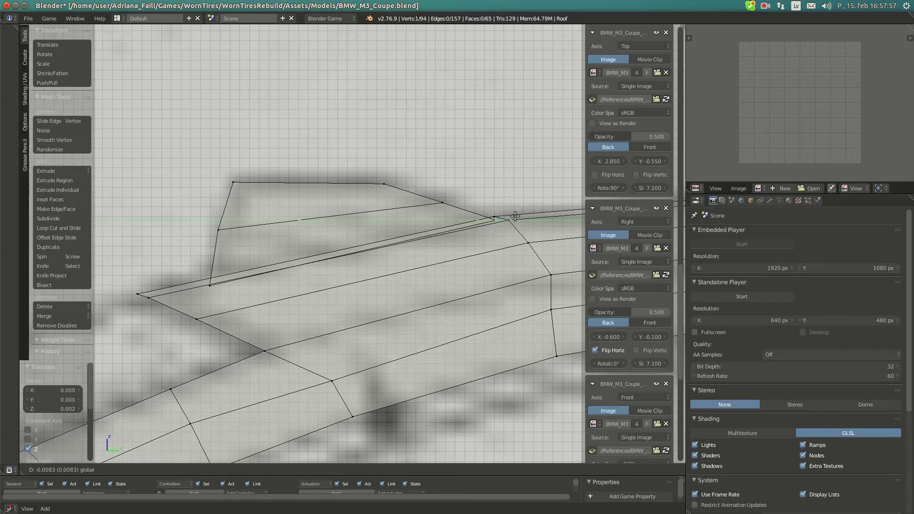
left_click(199, 297)
right_click(206, 268)
left_click_drag(207, 269, 208, 262)
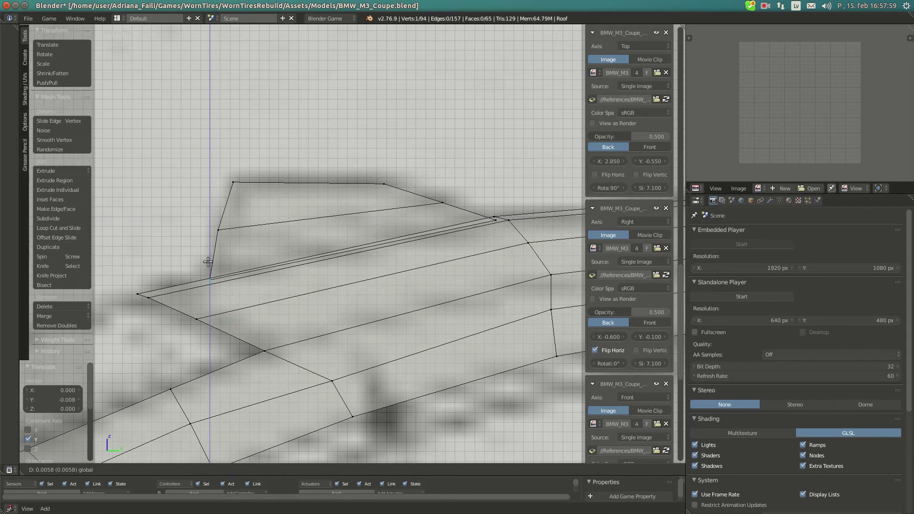
left_click(490, 217)
Fine-tune the fin's front slope, moving the lower front vertex 0.001 in Z and about -0.002 in Y, and the middle front vertex 0.001 in Z.
right_click(490, 217)
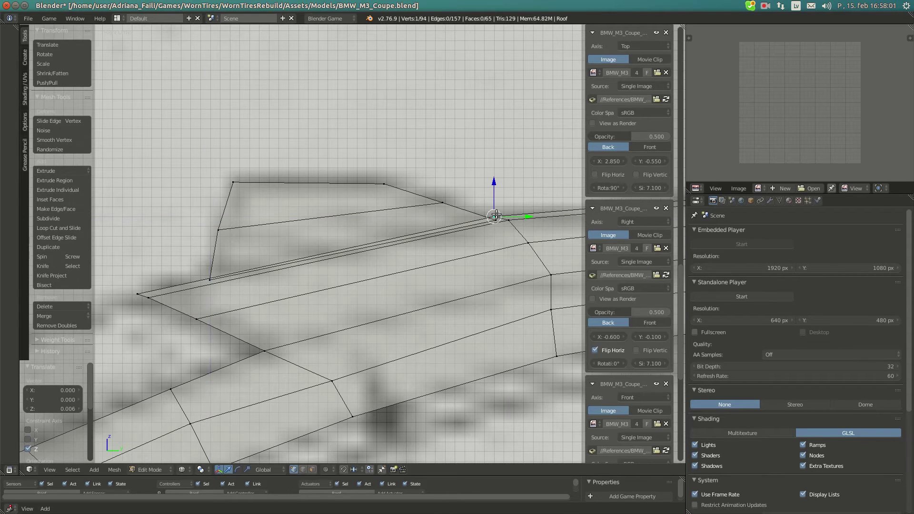
key("g")
key("z")
left_click(497, 201)
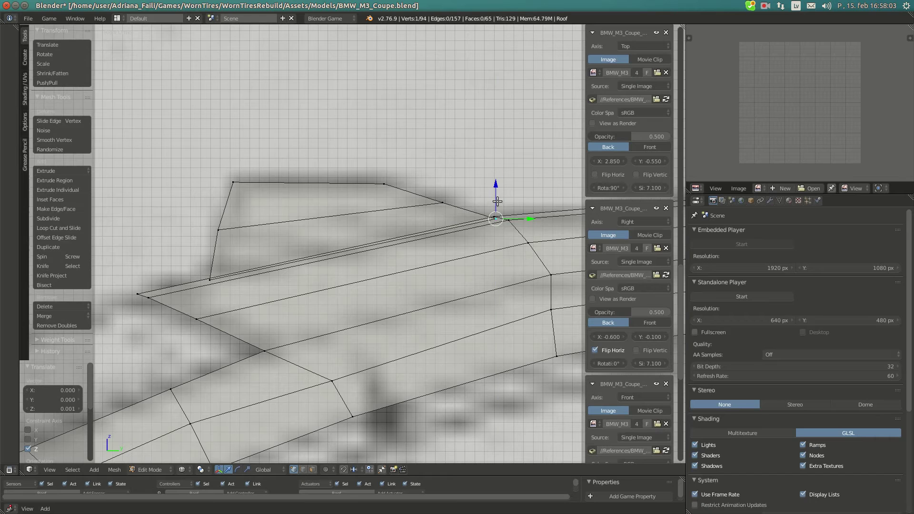
right_click(441, 203)
key("g")
key("y")
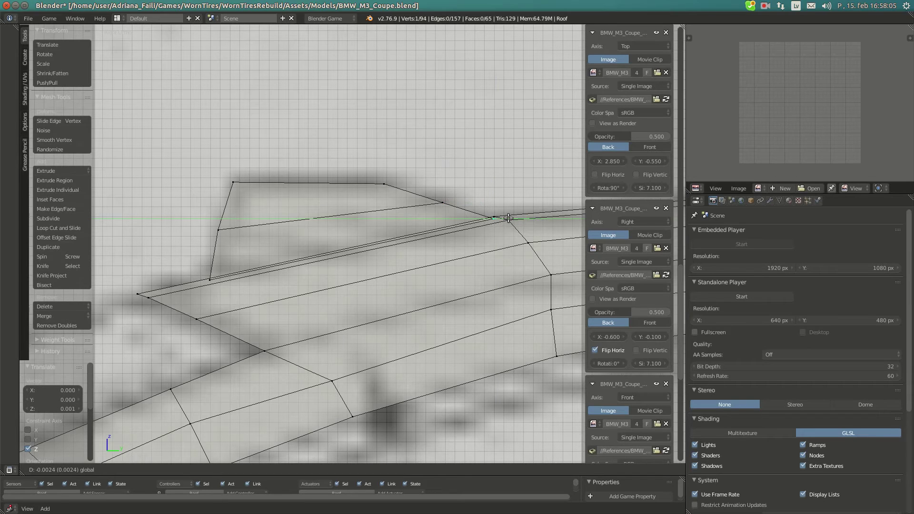
left_click(495, 200)
left_click(441, 187)
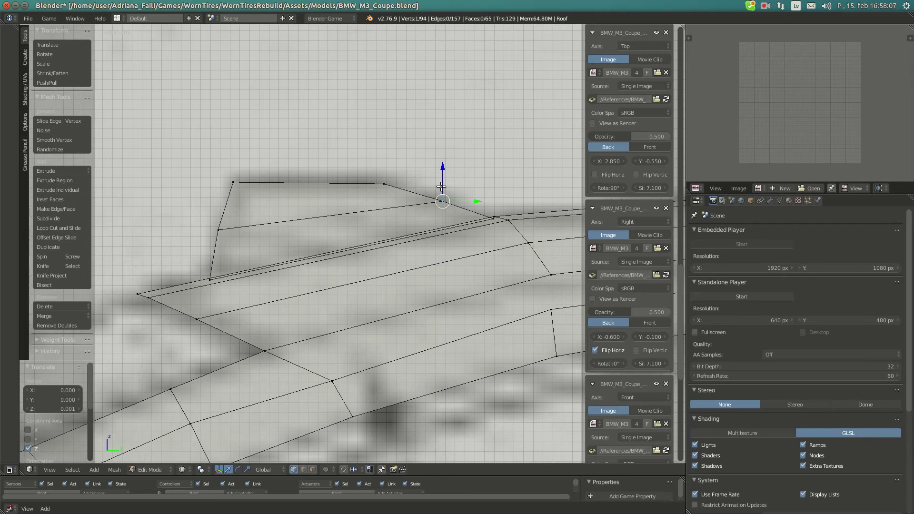
In the top view, narrow the middle edge by moving its front vertex -0.002 and its rear vertex -0.004 along X.
key("KP_7")
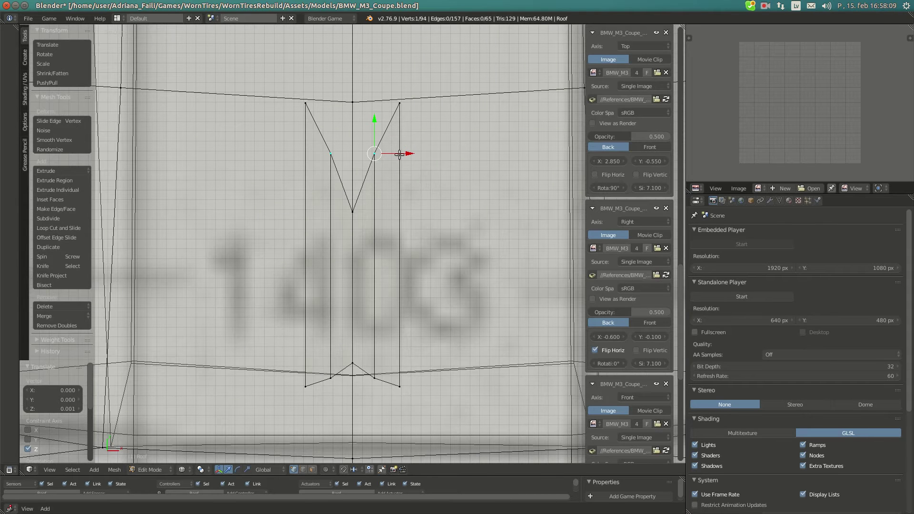
key("g")
key("x")
left_click(398, 198)
right_click(375, 380)
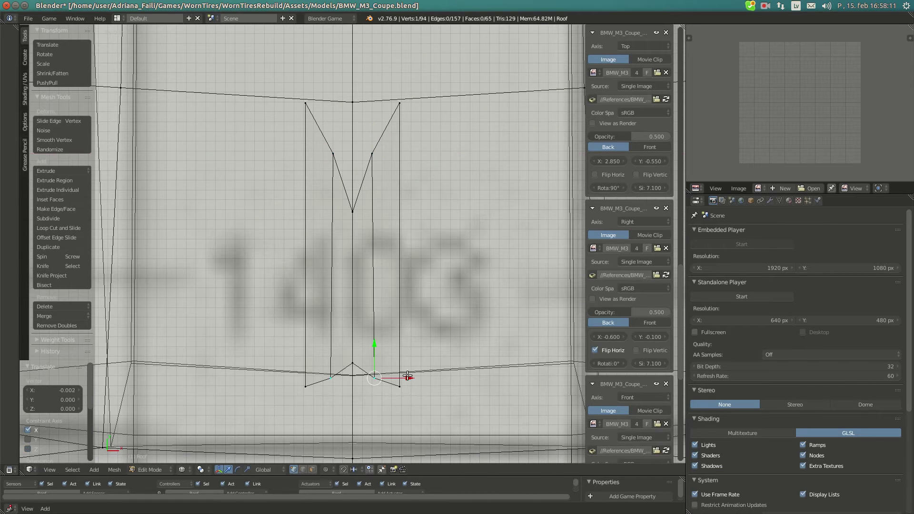
key("g")
key("x")
left_click(405, 373)
Extrude the middle edge's rear vertex -0.049 along X to the centreline and fill a triangle with the fin's upper rear vertex.
key("KP_5")
key("KP_Decimal")
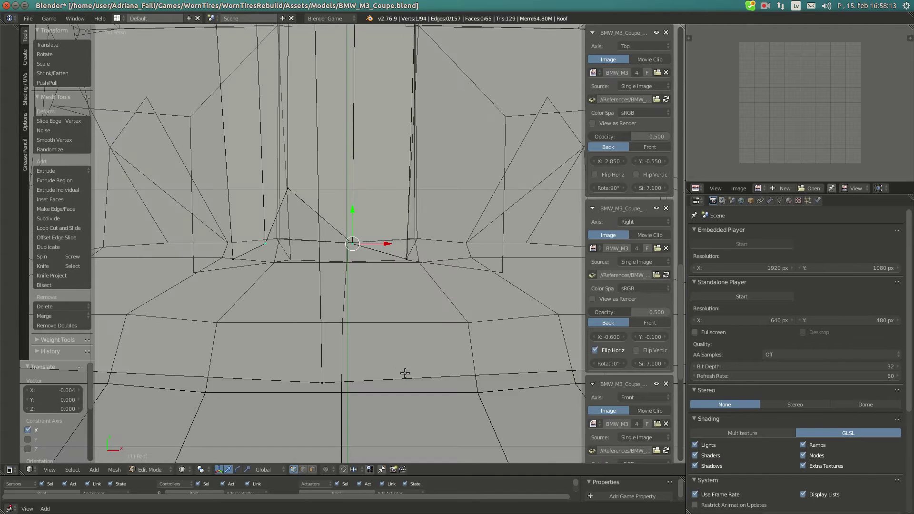
key("z")
mouse_move(356, 357)
middle_mouse_down()
mouse_move(350, 259)
mouse_move(390, 262)
middle_mouse_up()
right_click(326, 185, "shift")
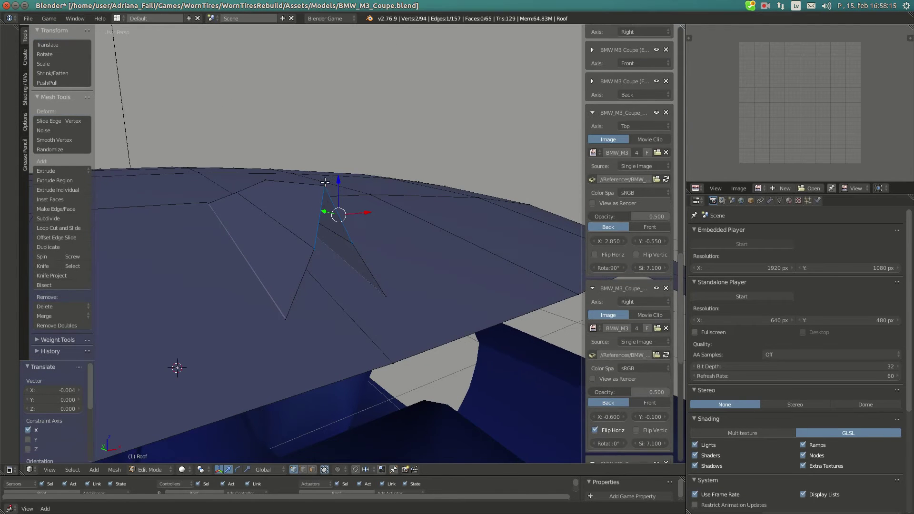
middle_click_drag(229, 222, 261, 233)
scroll(340, 229, "down", 5)
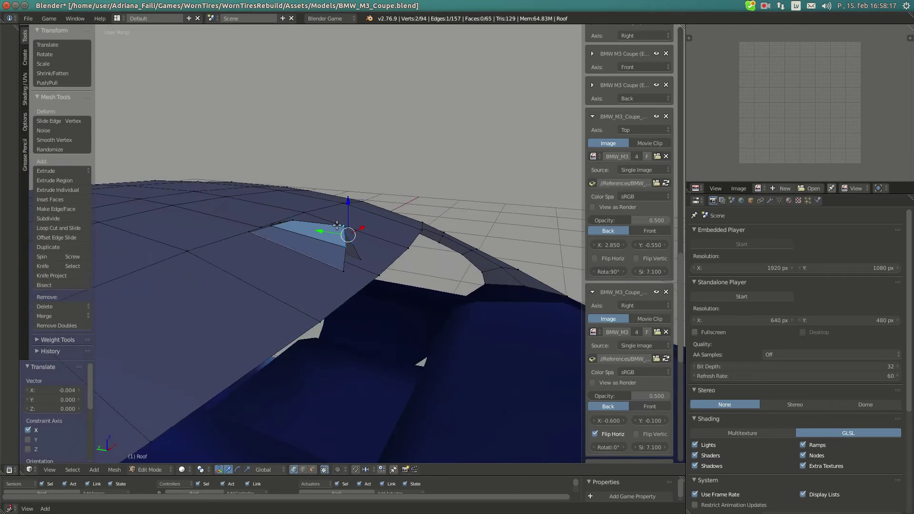
scroll(340, 229, "up", 5)
middle_click_drag(412, 226, 329, 228)
right_click(352, 241)
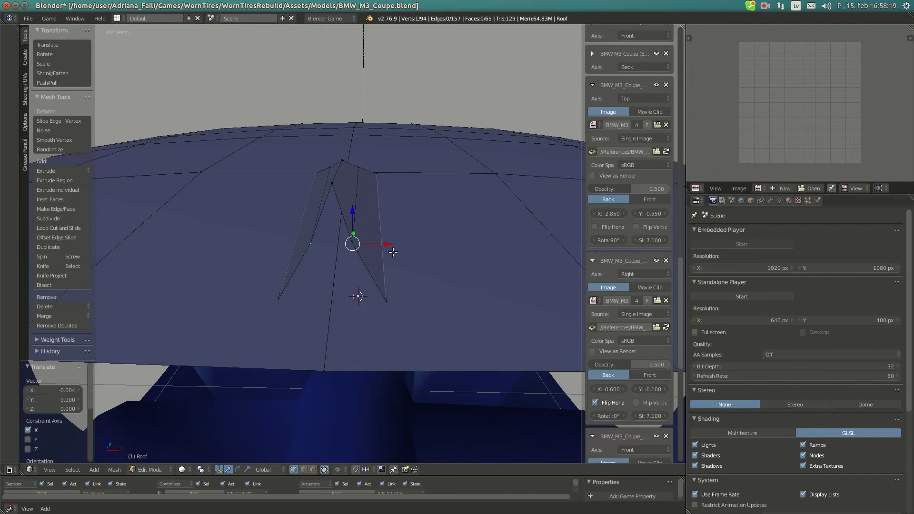
key("e")
key("x")
left_click(366, 246)
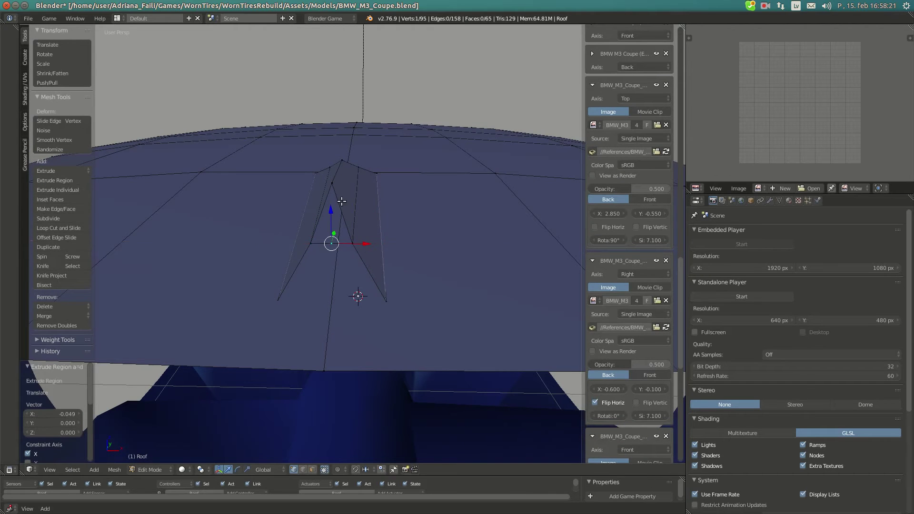
right_click(336, 180, "shift")
right_click(357, 237, "shift")
key("f")
Adjust the new rear centre vertex by -0.004 along Y and -0.004 along Z, checking the BMW M3 photo in Chromium in between.
middle_click_drag(359, 233, 322, 232)
right_click(331, 235)
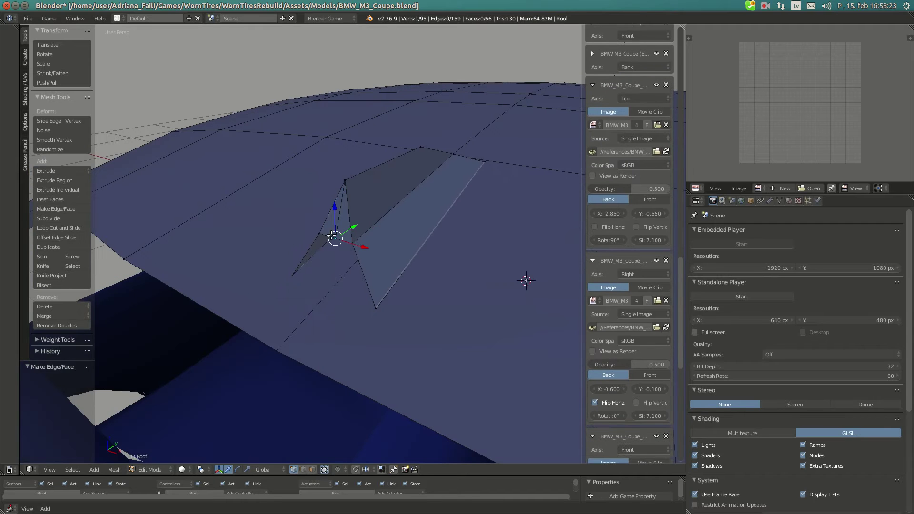
key("g")
key("y")
left_click(332, 238)
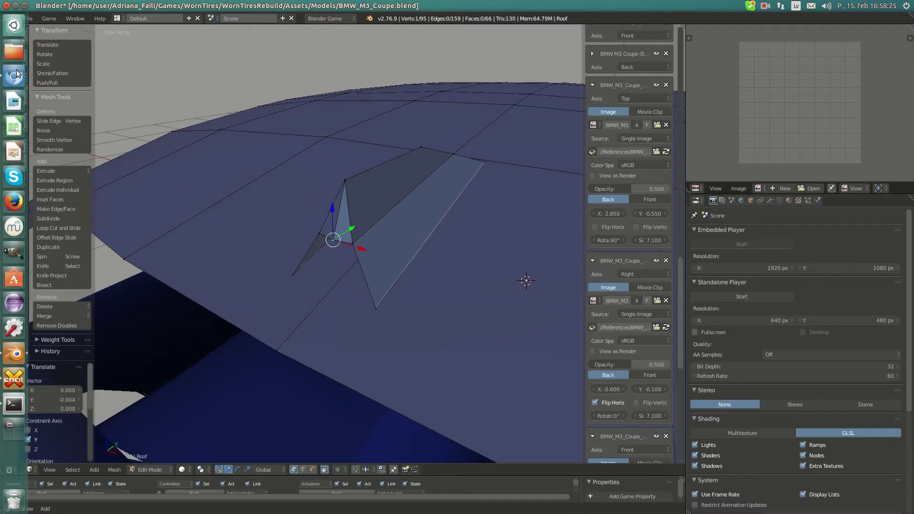
left_click(17, 74)
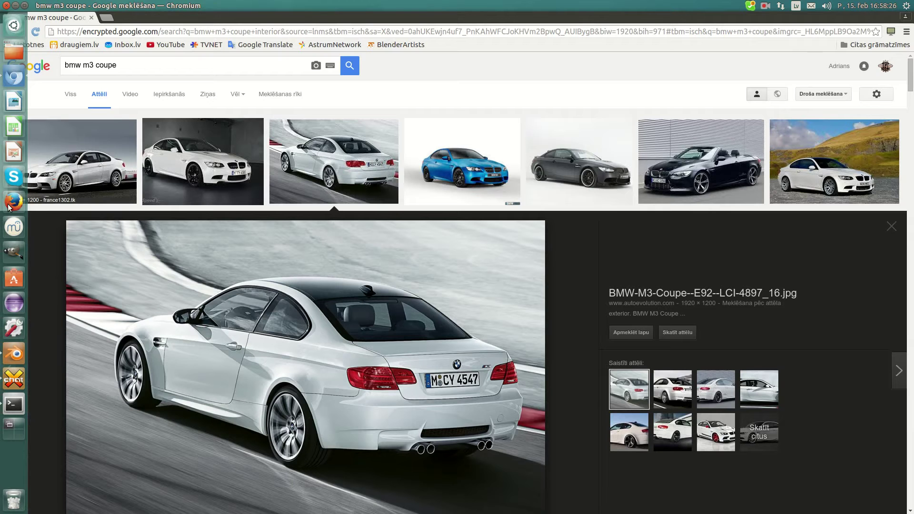
left_click(17, 351)
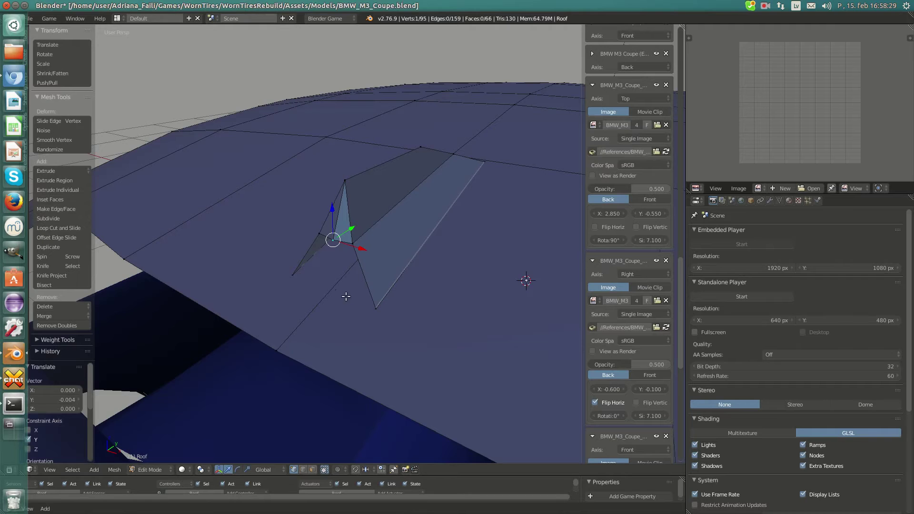
middle_click_drag(345, 295, 340, 263)
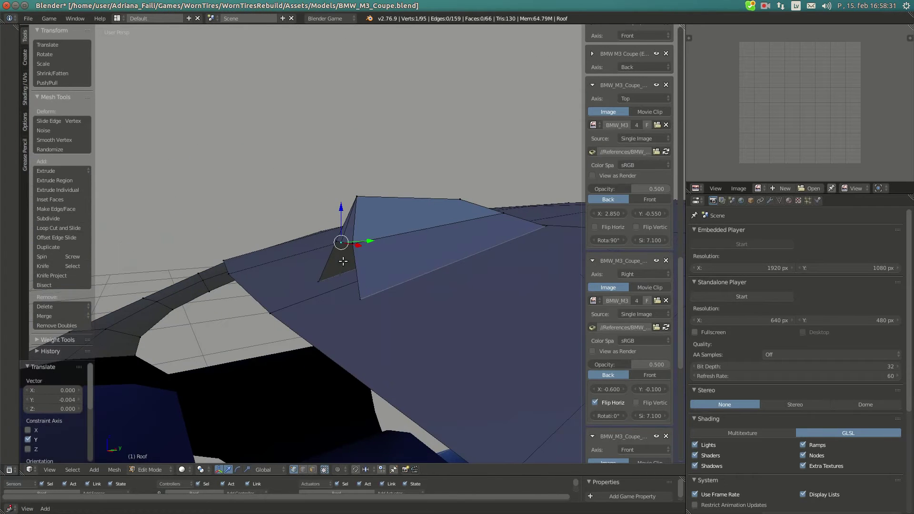
left_click_drag(351, 220, 341, 240)
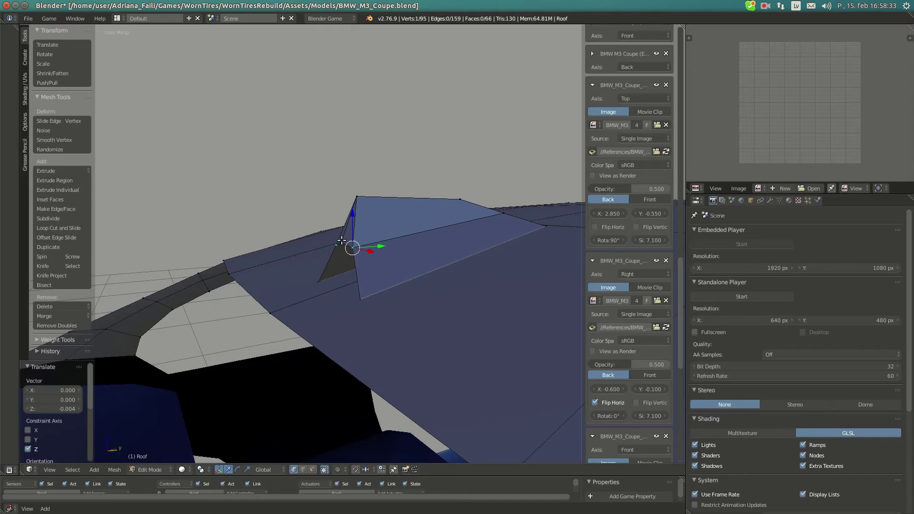
Extrude the rear centre vertex down along Z to the roof and fill a face with the fin's lower and middle rear vertices.
mouse_move(359, 247)
middle_mouse_down()
mouse_move(391, 284)
mouse_move(364, 281)
mouse_move(371, 294)
mouse_move(353, 249)
middle_mouse_up()
key("e")
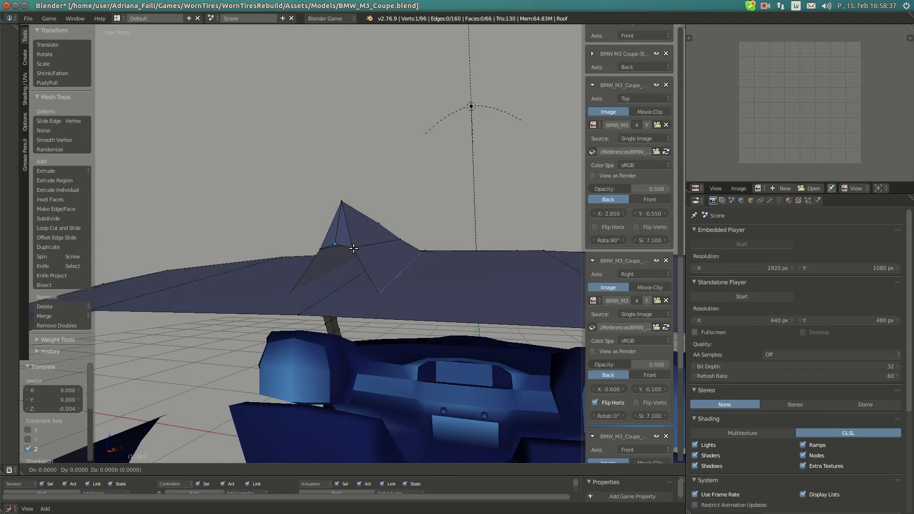
key("z")
left_click(348, 300)
mouse_move(348, 300)
middle_mouse_down()
mouse_move(298, 267)
mouse_move(357, 302)
middle_mouse_up()
left_click_drag(356, 302, 349, 300)
right_click(365, 274, "shift")
middle_click_drag(365, 274, 412, 338)
right_click(332, 242, "shift")
right_click(347, 245, "shift")
key("f")
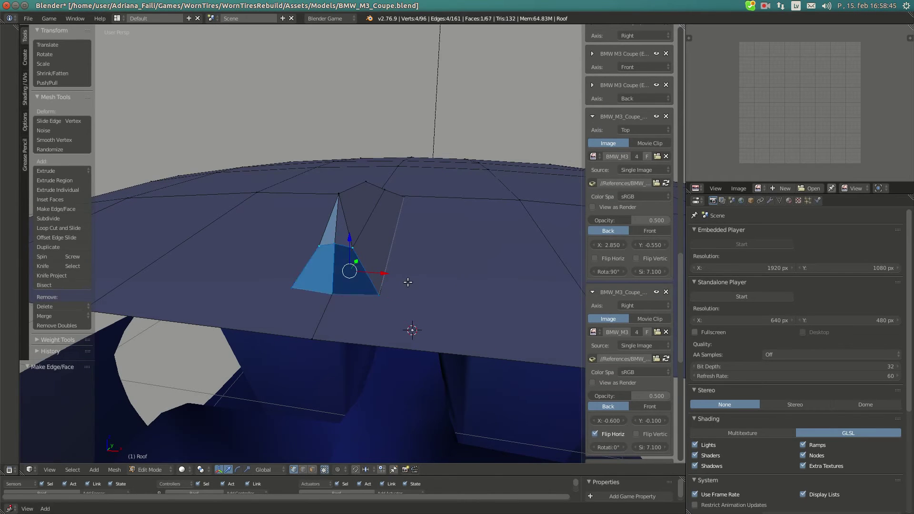
Extrude the middle edge's front vertex about -0.023 in X to the centreline and adjust it by 0.006 and -0.002 along Y.
middle_click_drag(462, 285, 395, 284)
right_click(362, 339)
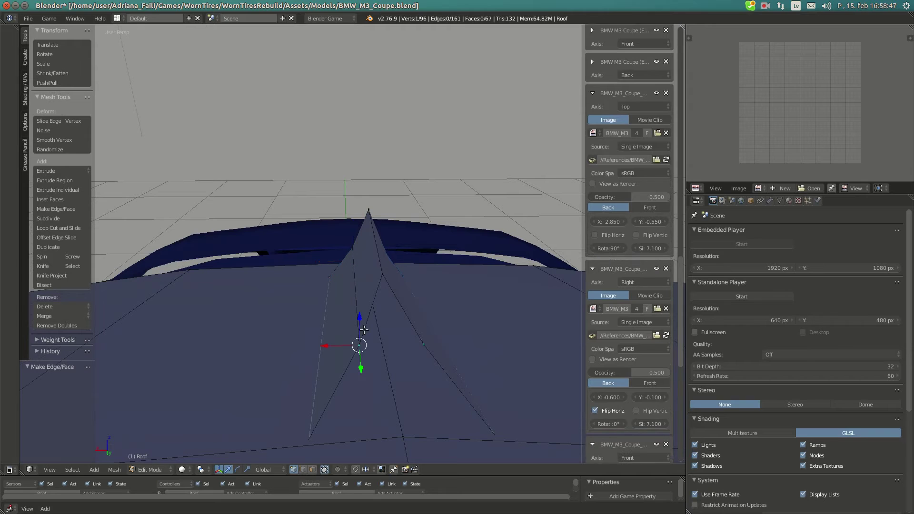
key("e")
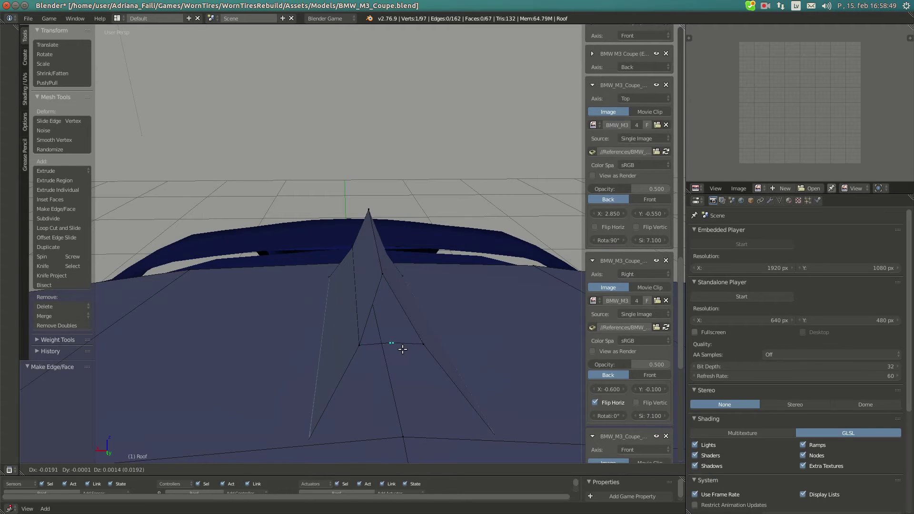
left_click(406, 351)
middle_click_drag(453, 361, 514, 277)
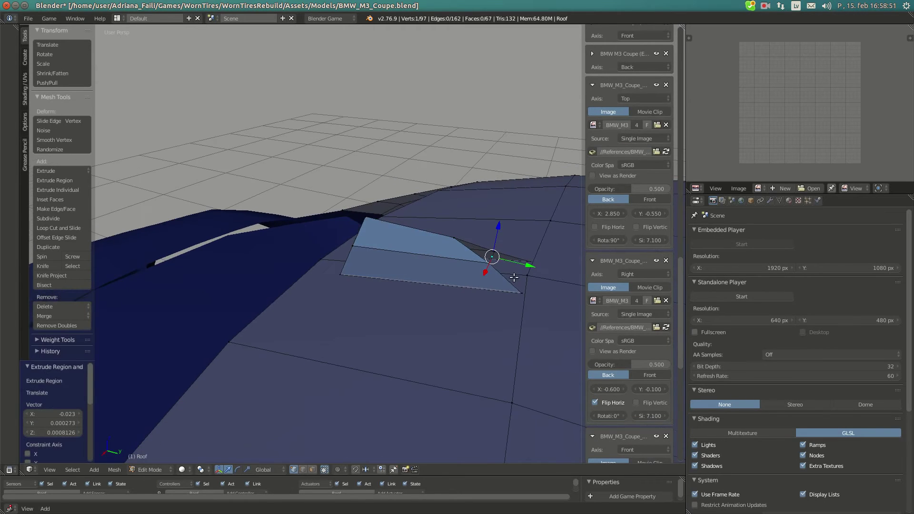
left_click_drag(521, 259, 526, 260)
middle_click_drag(526, 259, 457, 266, "shift")
scroll(462, 286, "up", 2)
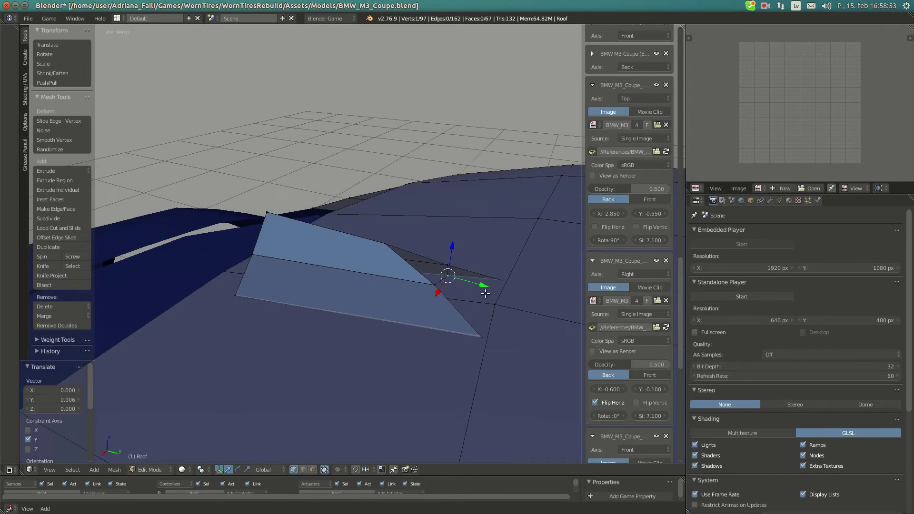
left_click_drag(481, 285, 476, 281)
Fill a triangular face between the front centre vertex, the upper front vertex and the middle edge's front vertex.
right_click(380, 244, "shift")
right_click(431, 289, "shift")
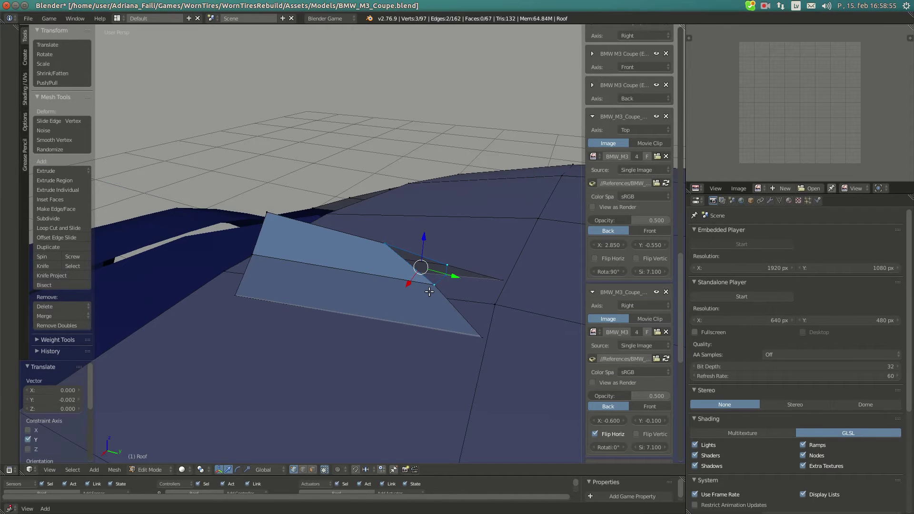
key("f")
Extrude the middle edge's front centre vertex about 0.077 in Y and -0.021 in Z towards the roof.
right_click(432, 287)
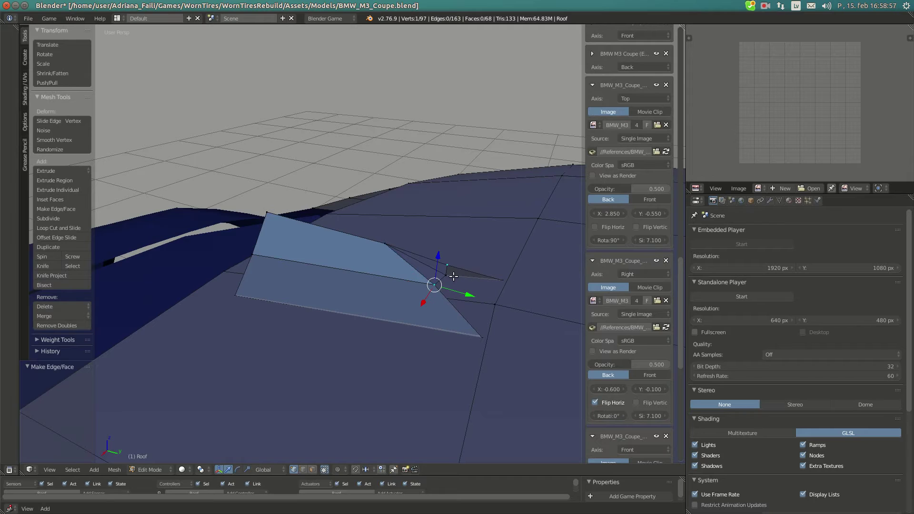
right_click(453, 276)
key("KP_3")
key("e")
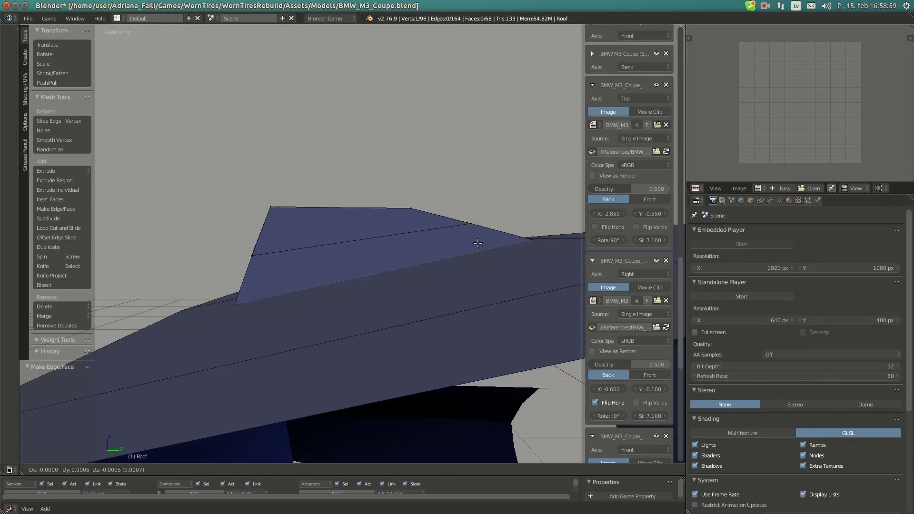
left_click(535, 257)
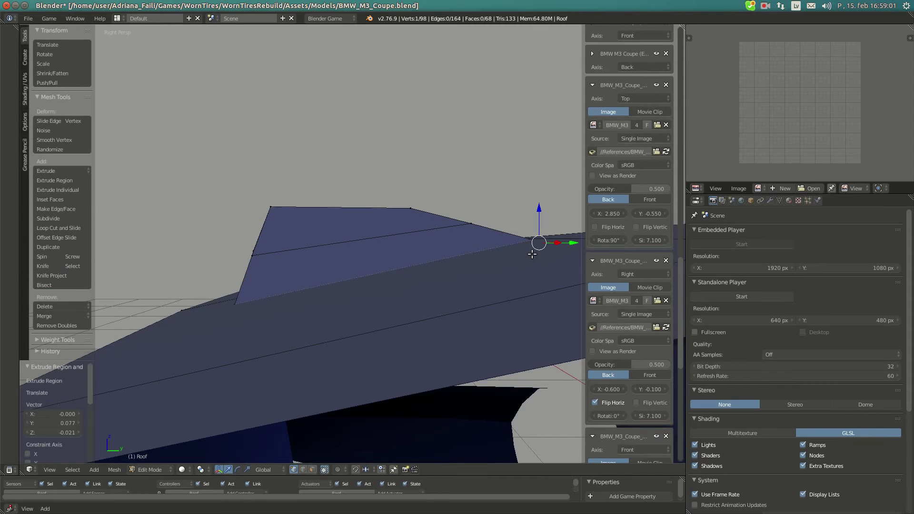
Adjust the extruded front centre vertex along Y and Z onto the roof surface, including Z moves of 0.006 and -0.0007.
key("KP_Decimal")
scroll(530, 253, "up", 3)
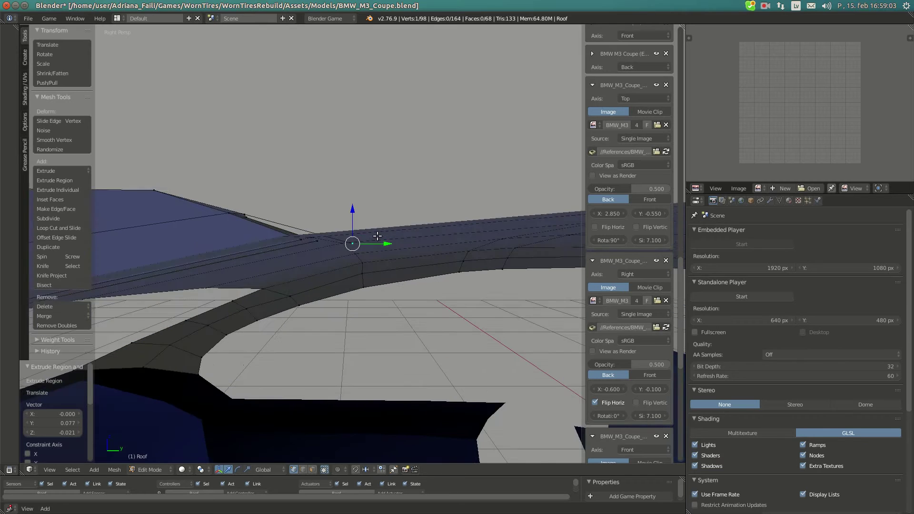
mouse_move(376, 236)
middle_mouse_down()
mouse_move(361, 246)
mouse_move(383, 246)
middle_mouse_up()
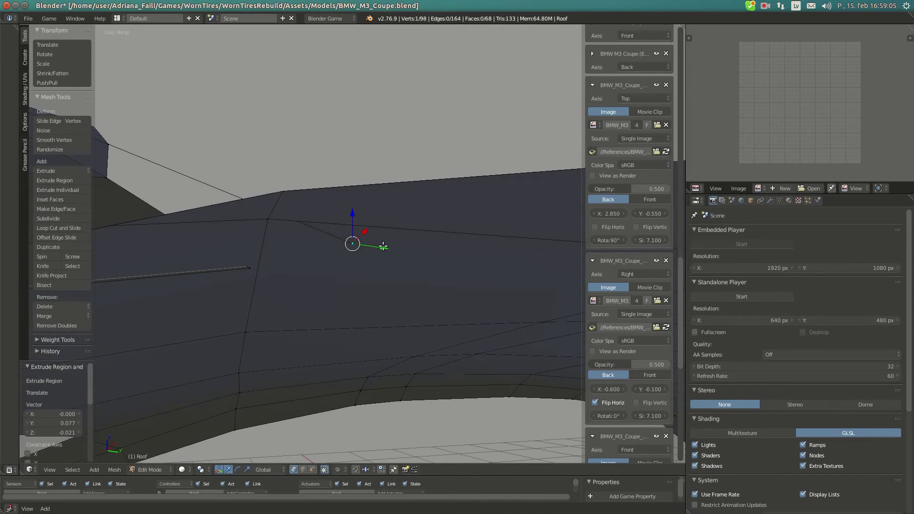
left_click_drag(383, 247, 360, 239)
left_click_drag(326, 211, 345, 230)
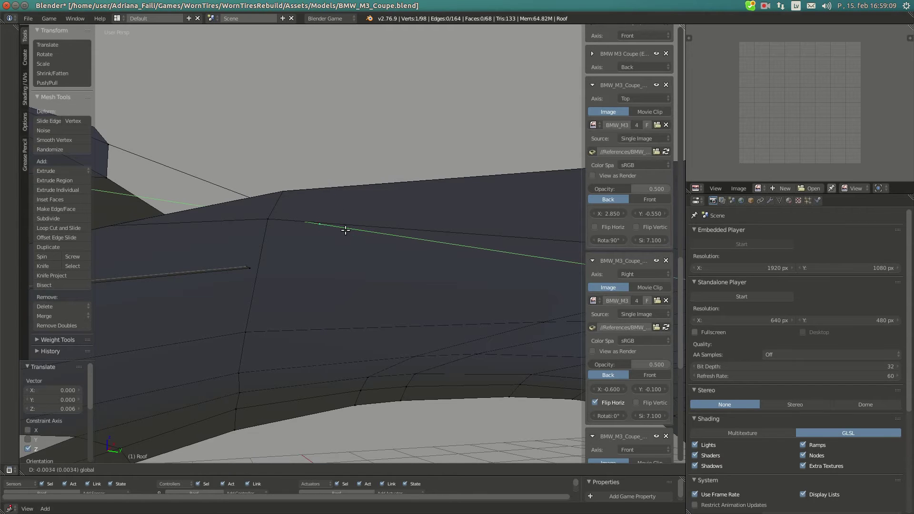
left_click_drag(314, 204, 315, 204)
middle_click_drag(315, 204, 268, 226)
scroll(267, 226, "down", 1)
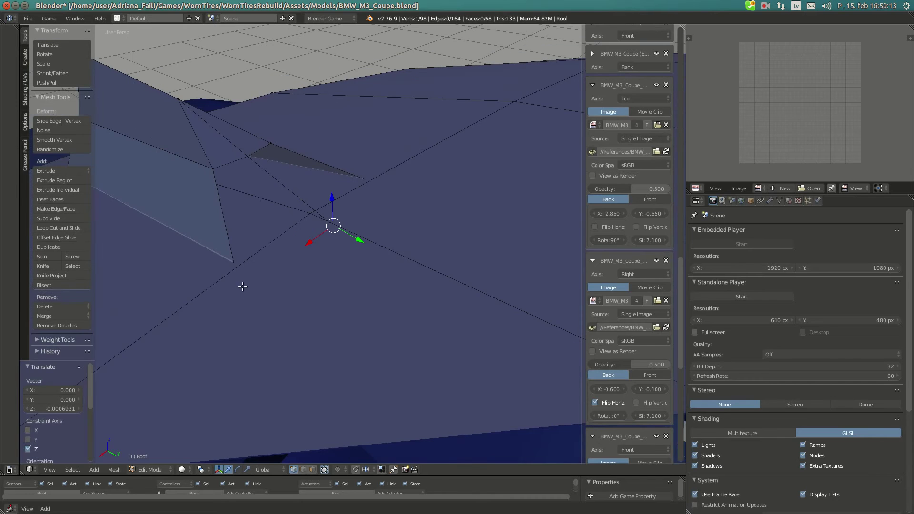
Fill a four-sided face between the fin's lower front, middle front and middle centre vertices and the new front vertex on the roof.
mouse_move(242, 287)
middle_mouse_down()
mouse_move(221, 250)
mouse_move(226, 289)
middle_mouse_up()
right_click(236, 235, "shift")
right_click(230, 161, "shift")
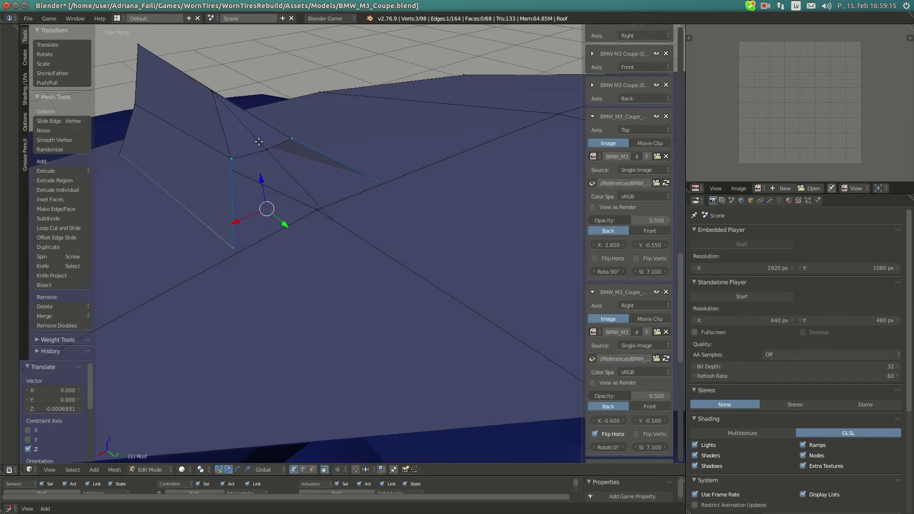
right_click(262, 145, "shift")
key("f")
Deselect the roof mesh, return to Object Mode and apply smooth shading to the Roof object.
scroll(315, 222, "down", 10)
key("a")
key("Tab")
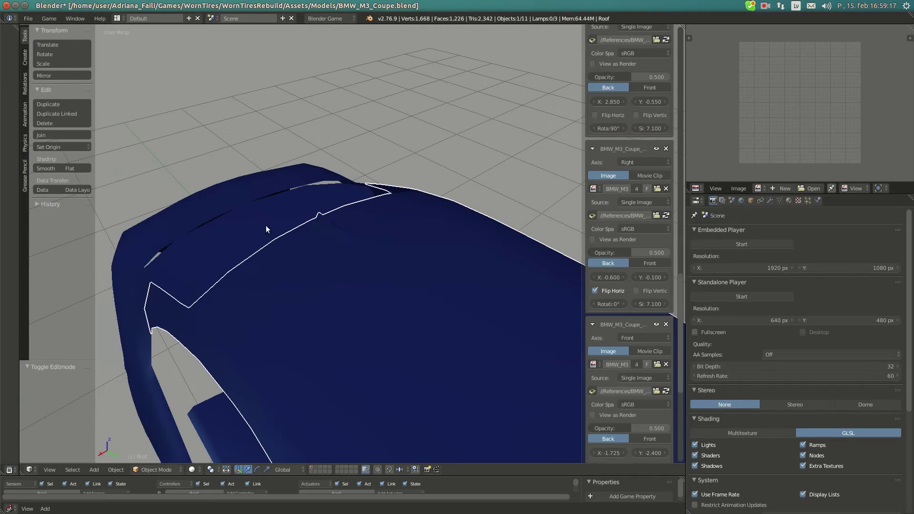
left_click(44, 168)
Raise the fin's upper rear vertex about 0.009 along Z and return to Object Mode.
middle_click_drag(273, 240, 427, 233)
key("Tab")
right_click(425, 231)
left_click_drag(418, 220, 363, 234)
right_click(383, 230)
right_click(418, 231)
left_click_drag(417, 223, 418, 221)
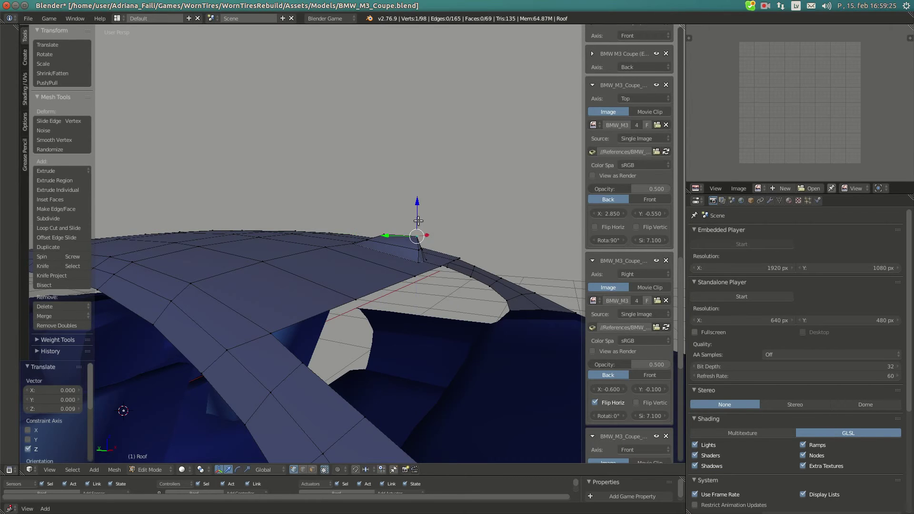
key("Tab")
Lower the fin's upper front and upper rear vertices together slightly along Z.
scroll(393, 237, "down", 5)
middle_click_drag(404, 263, 260, 253)
scroll(338, 254, "up", 5)
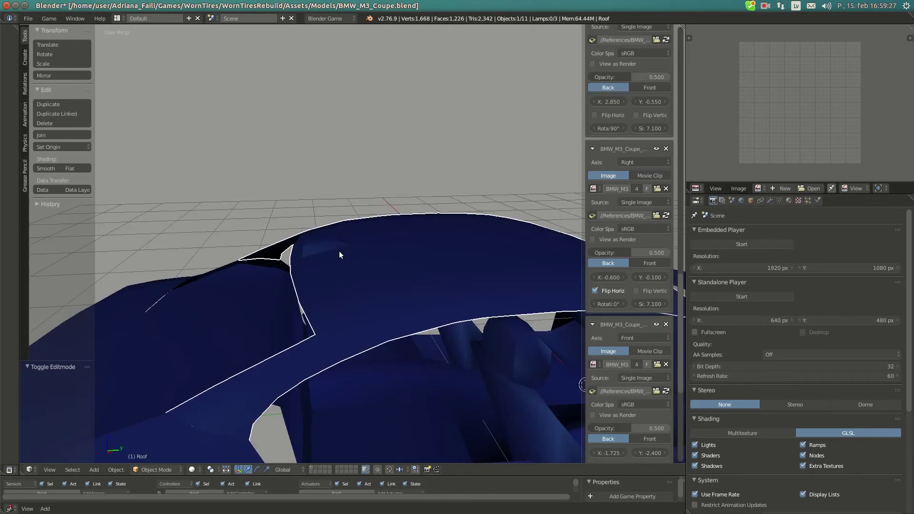
middle_click_drag(338, 254, 367, 245)
key("Tab")
right_click(324, 234)
right_click(307, 234, "shift")
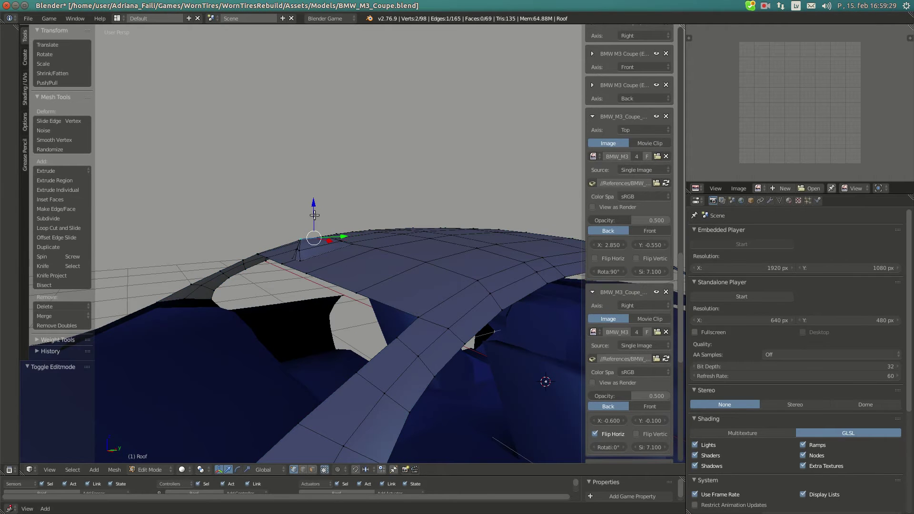
left_click_drag(314, 215, 315, 224)
key("Tab")
Compare the smoothed roof and fin from several angles with the rear three-quarter BMW M3 photo in Chromium.
scroll(387, 270, "down", 5)
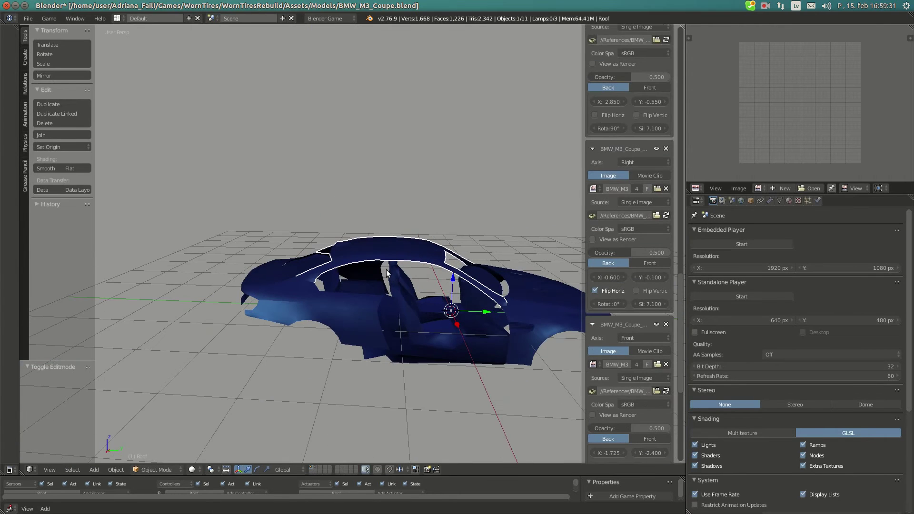
middle_click_drag(387, 269, 453, 318)
scroll(353, 302, "up", 3)
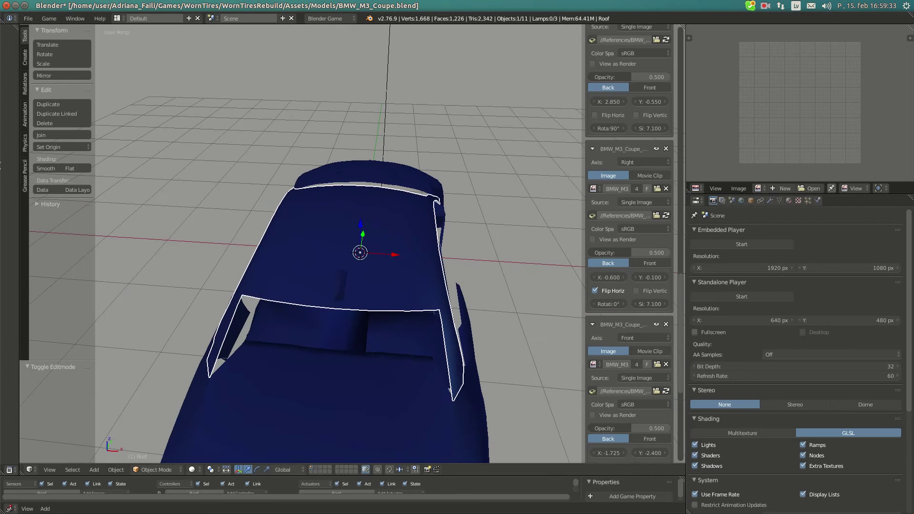
left_click(7, 75)
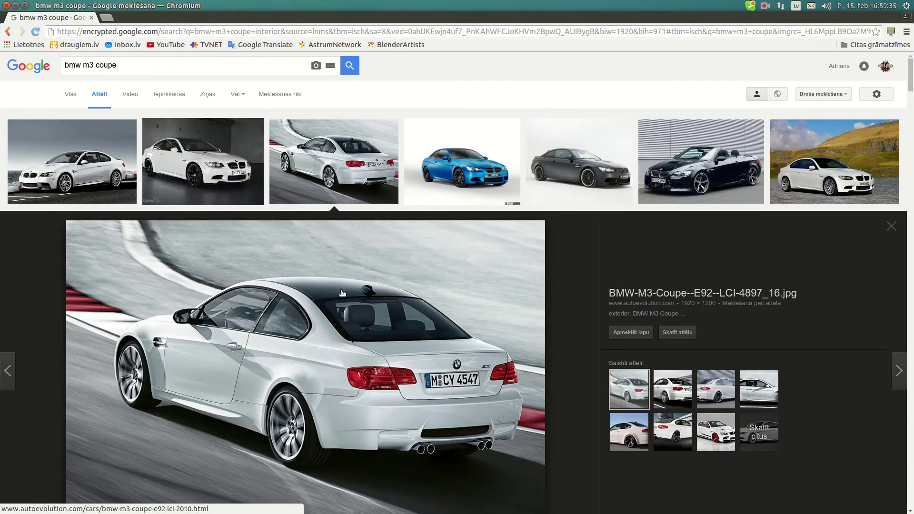
mouse_move(2, 371)
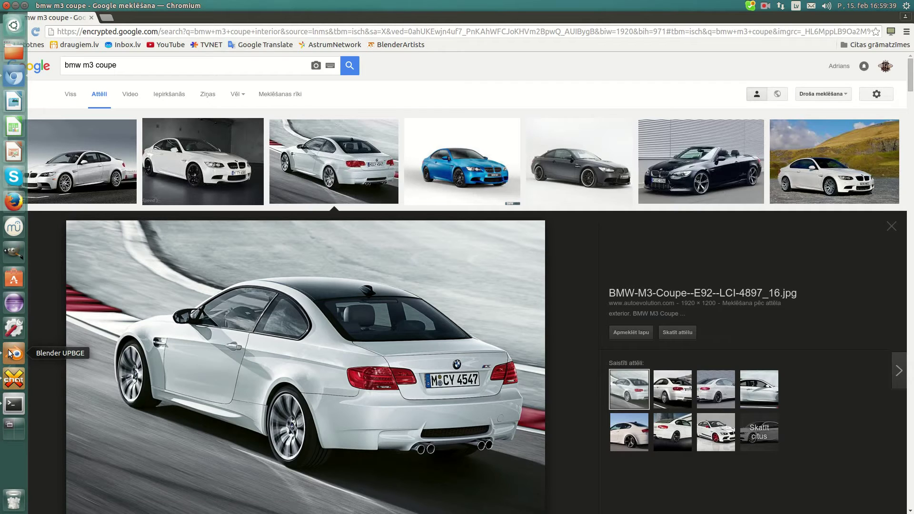
left_click(10, 354)
middle_click_drag(469, 331, 404, 309)
left_click(12, 77)
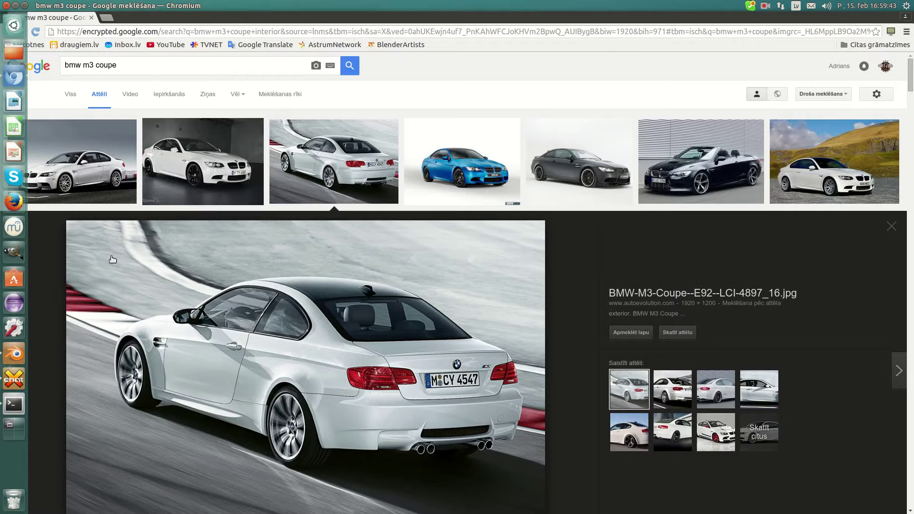
left_click(7, 353)
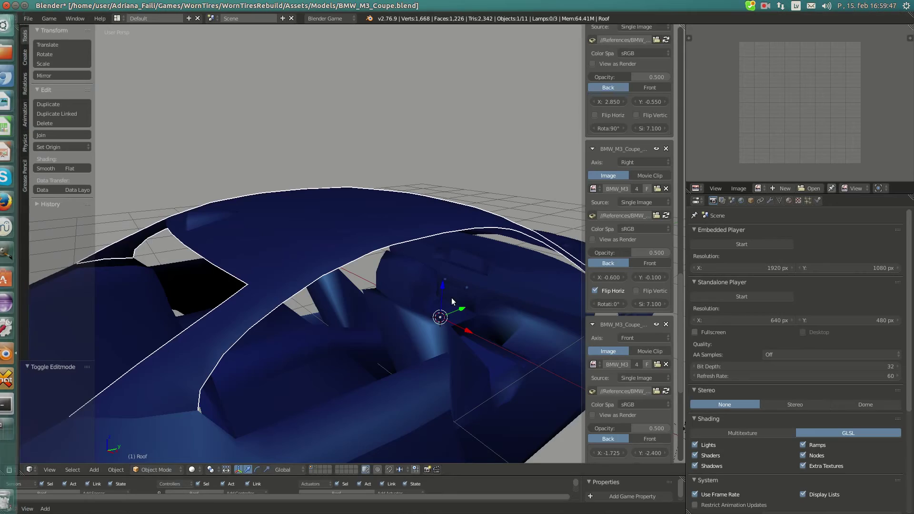
Examine the roof in wireframe right view over the side blueprint and compare it with the BMW M3 photo in Chromium.
key("KP_3")
key("z")
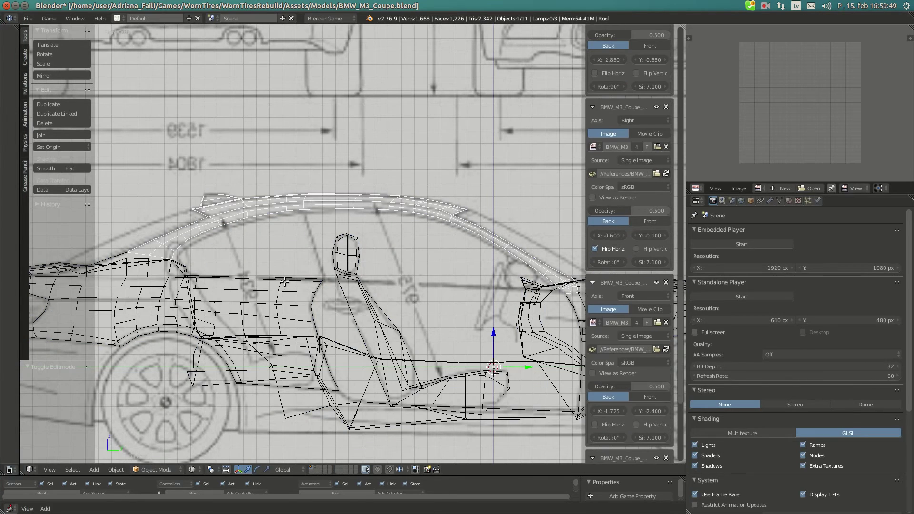
key("Tab")
scroll(283, 279, "up", 3)
key("Tab")
mouse_move(7, 110)
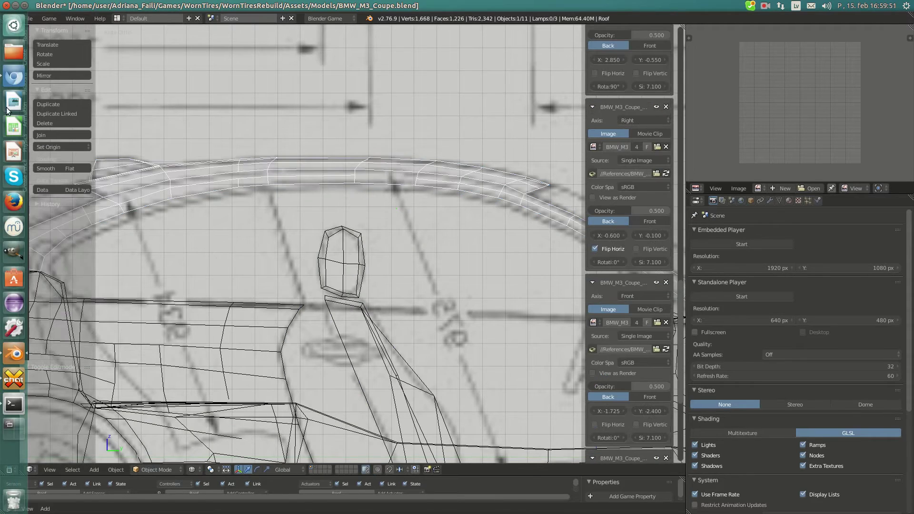
left_click(13, 77)
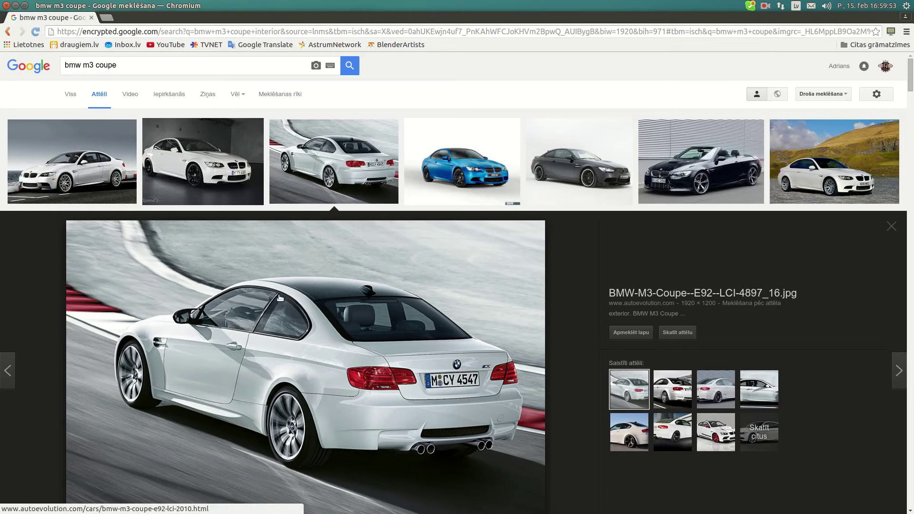
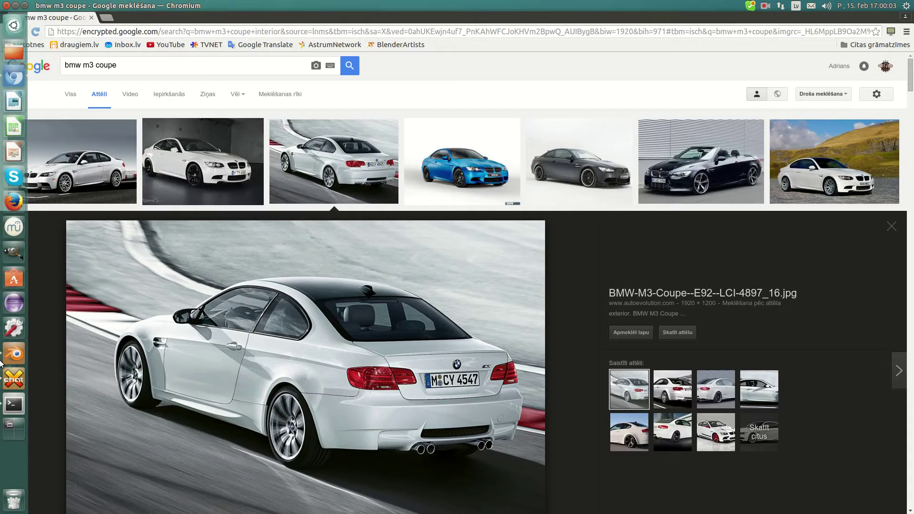
left_click(3, 358)
Inspect the roof's side edge over the blueprint, then the photos bmw-m3-coupe-3.jpg and bmw-m3-coupe.jpg in Chromium.
scroll(344, 271, "down", 4)
middle_click_drag(231, 265, 327, 261, "shift")
scroll(327, 261, "up", 7)
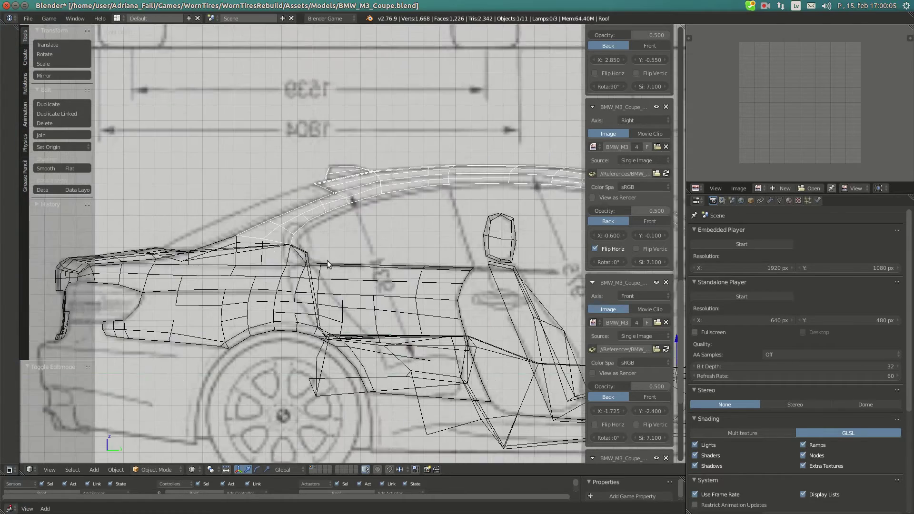
key("Tab")
middle_click_drag(476, 232, 332, 231, "shift")
mouse_move(1, 118)
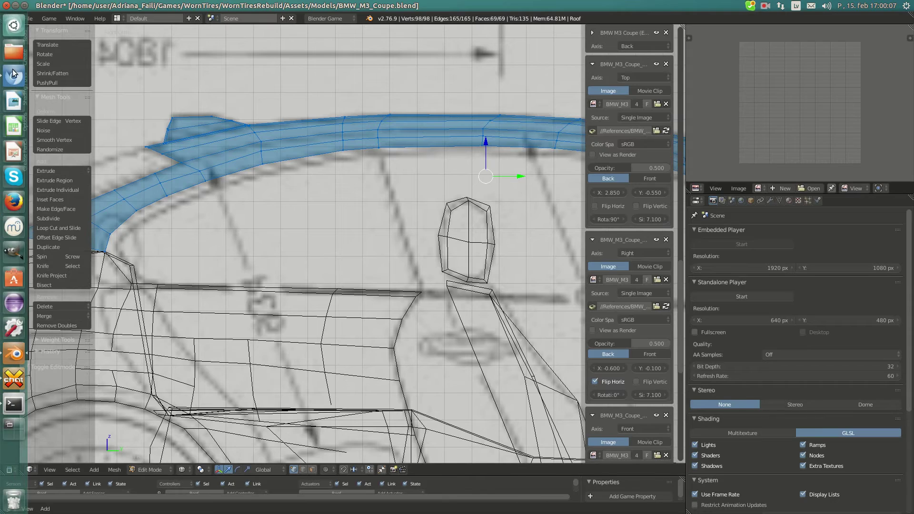
left_click(13, 73)
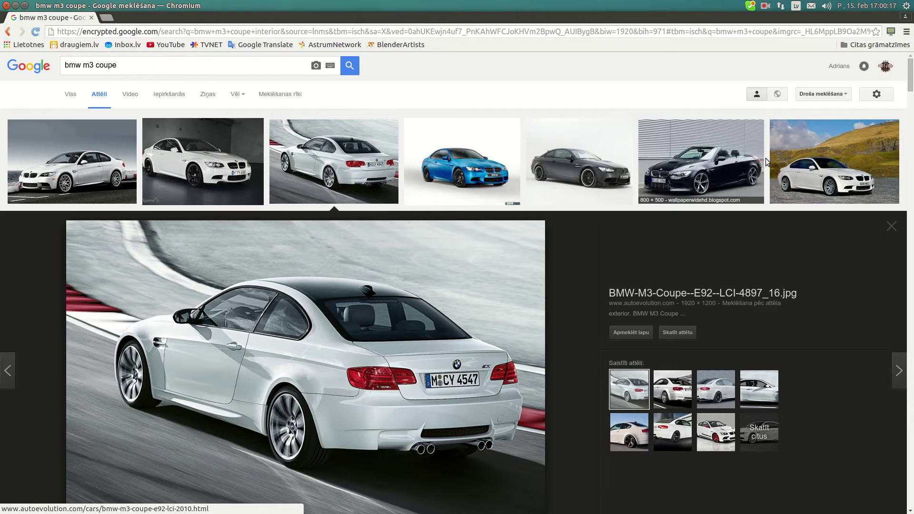
left_click(830, 188)
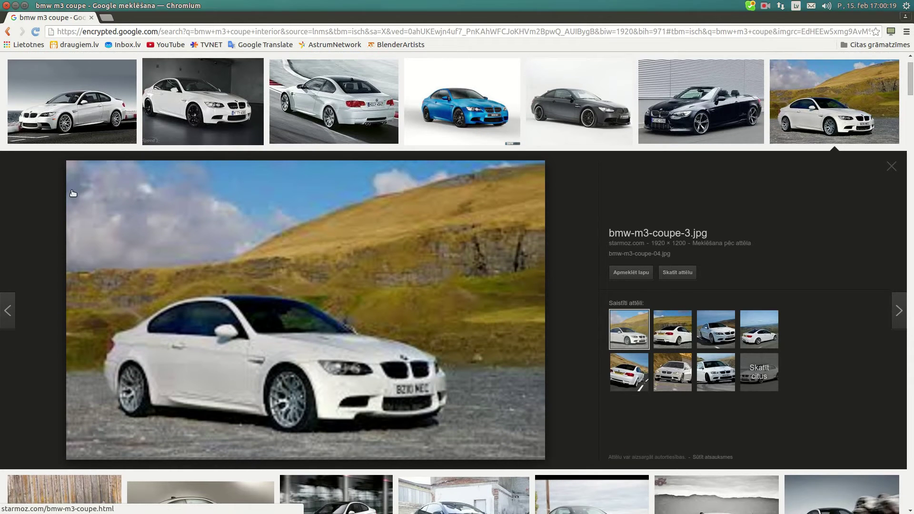
left_click(52, 105)
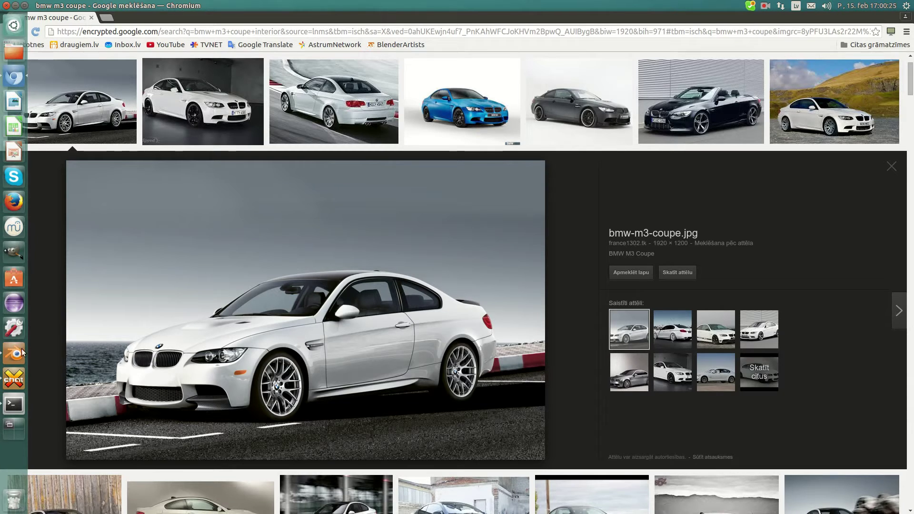
Switch back to Blender and select the roof's lower-edge vertex at the top of the blueprint's door pillar line.
left_click(13, 354)
right_click(383, 151)
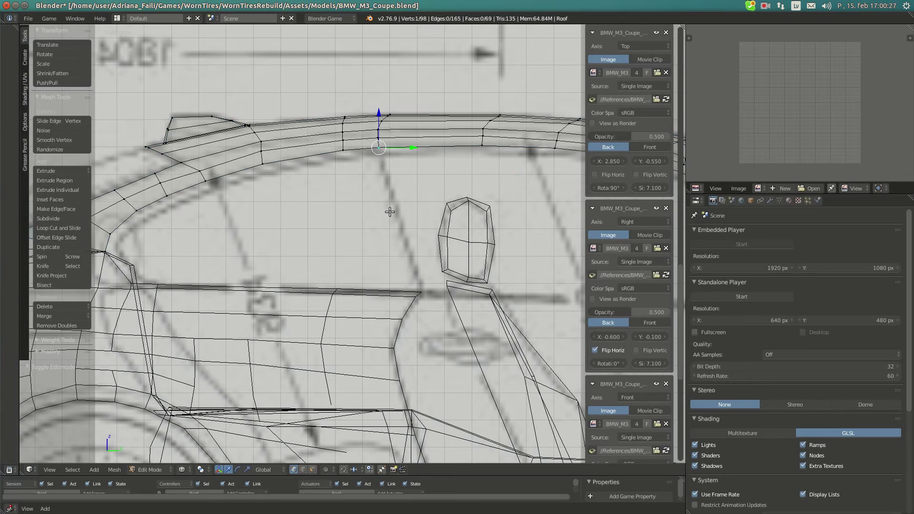
scroll(353, 205, "up", 2)
Try a short Knife cut down to the roof's lower edge beside the selected vertex, and undo it.
key("k")
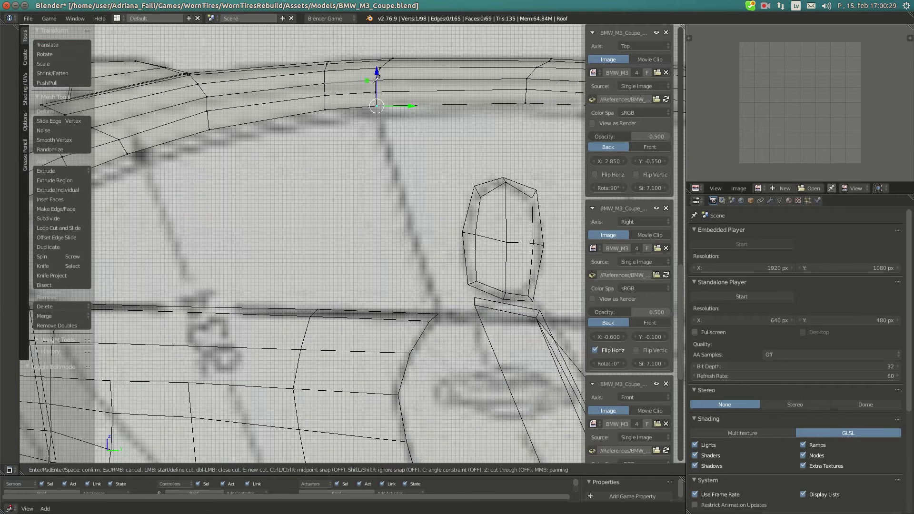
left_click(370, 106)
key("Return")
right_click(370, 107)
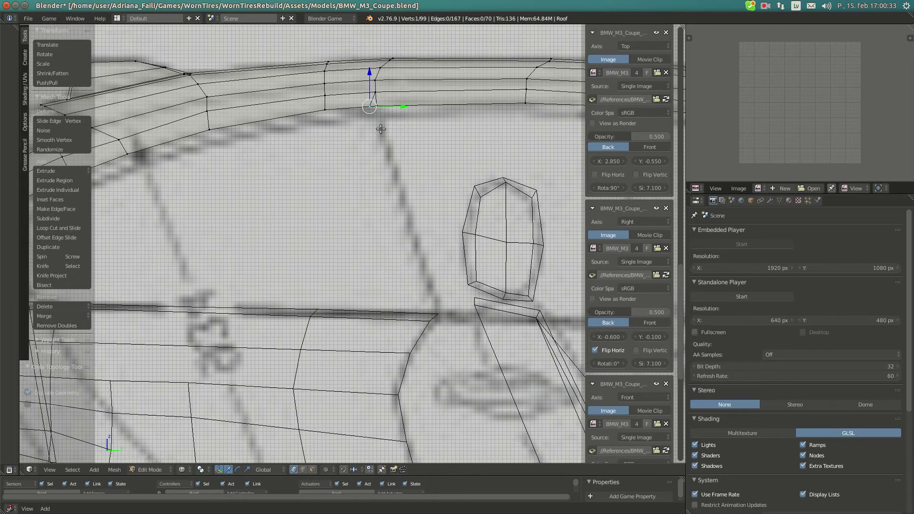
middle_click_drag(379, 130, 379, 116, "shift")
key("ctrl+z")
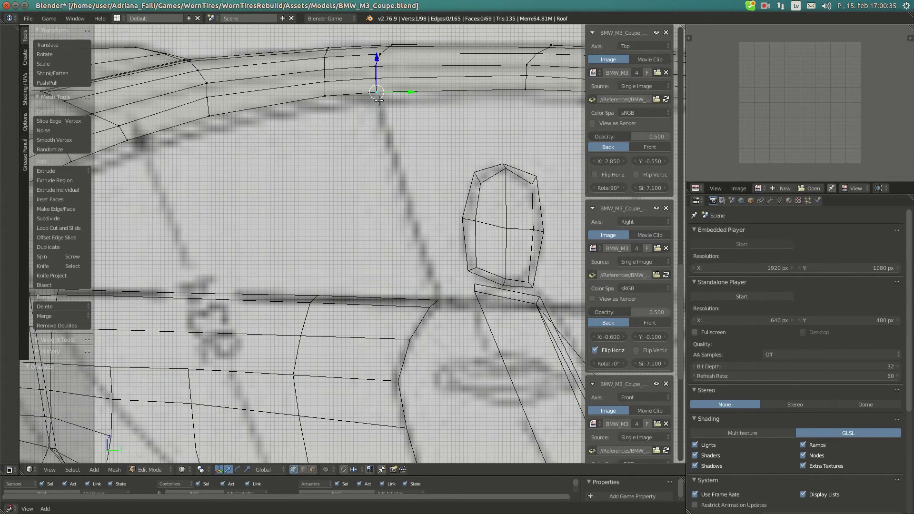
Extrude the selected lower-edge vertex by -0.016 in Y and -0.030 in Z, and adjust it by -0.005 in Y and -0.001 in Z.
key("e")
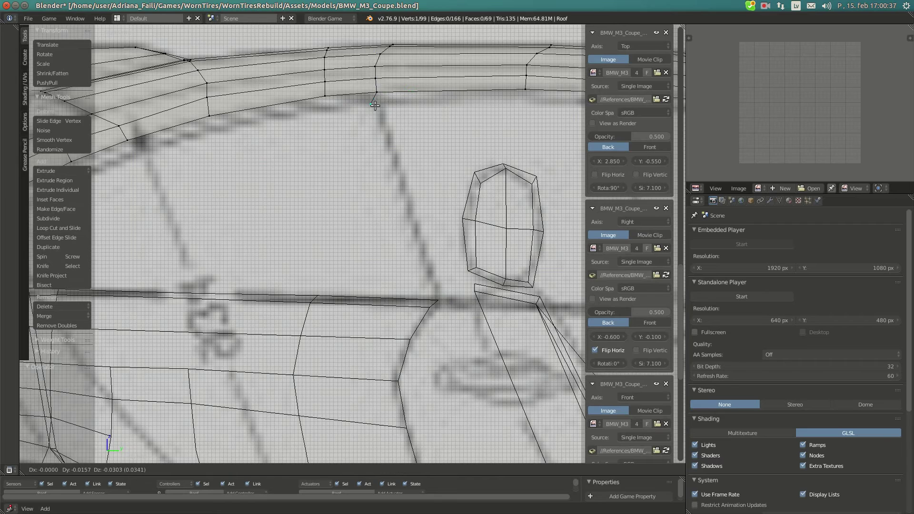
left_click(375, 105)
middle_click_drag(324, 132, 369, 119, "shift")
middle_click_drag(424, 95, 430, 95, "shift")
key("g")
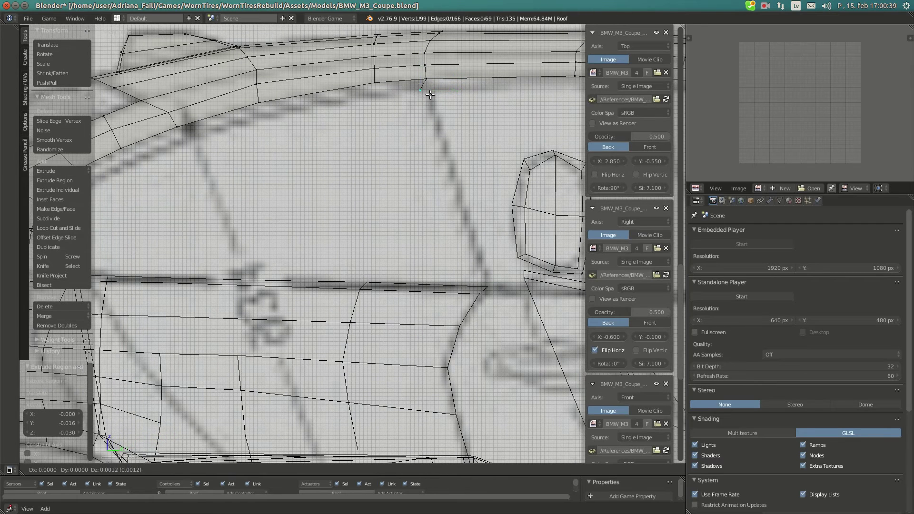
left_click(429, 95)
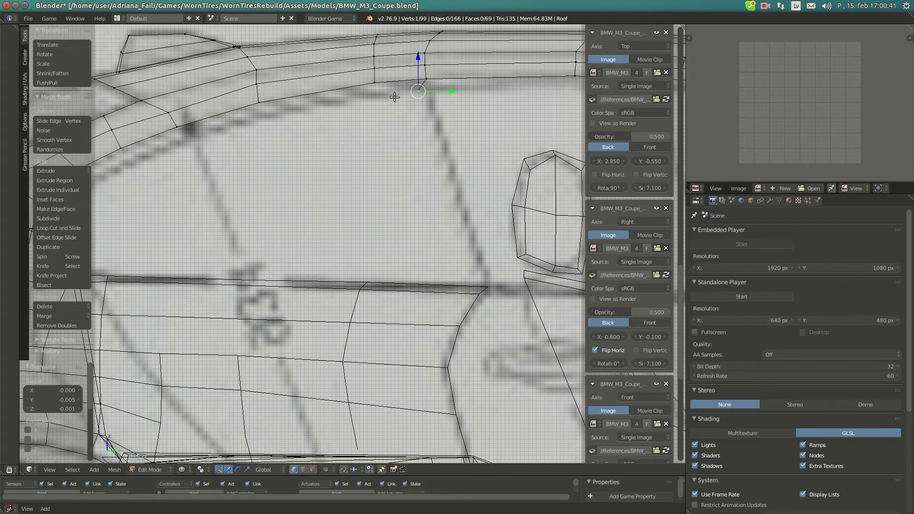
Extrude the new vertex rearward by -0.108 in Y and -0.008 in Z along the blueprint's upper window line.
key("e")
left_click(368, 97)
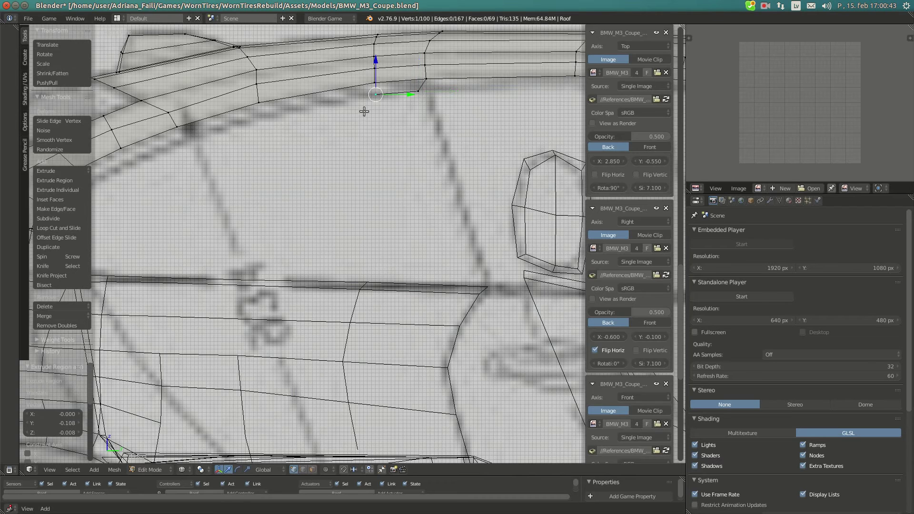
Extrude the vertex rearward by about -0.28 in Y and -0.06 in Z, and adjust it by -0.001 in Y and 0.001 in Z.
middle_click_drag(363, 110, 444, 98, "shift")
key("e")
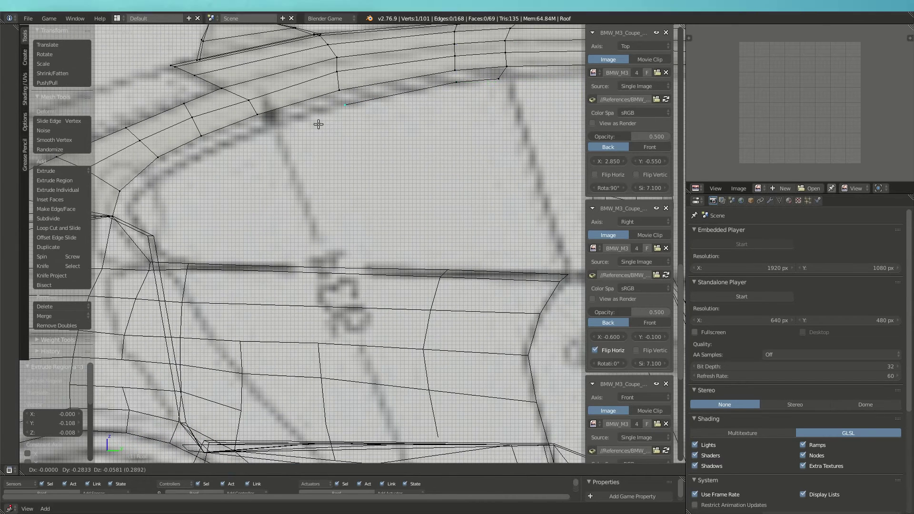
left_click(315, 124)
key("g")
left_click(369, 123)
middle_click_drag(350, 129, 359, 116, "shift")
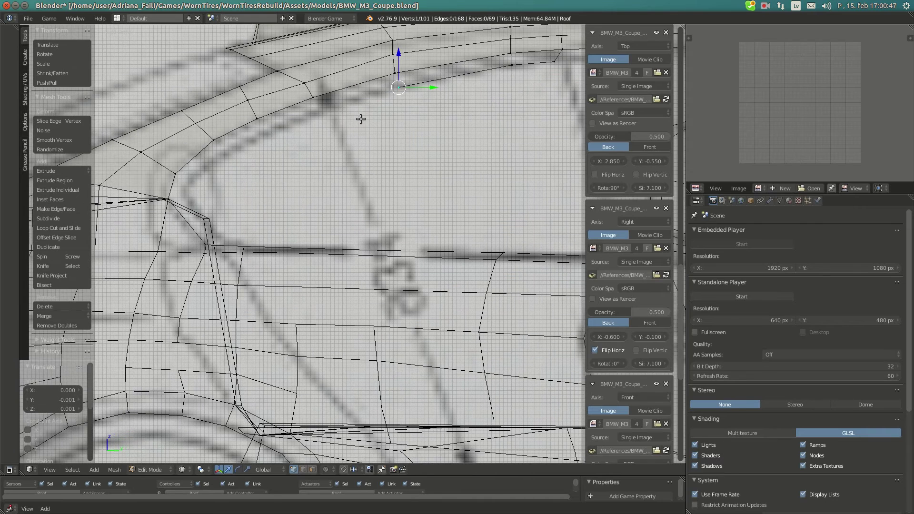
Extrude two more vertices rearward along the blueprint's upper window line, by -0.207 Y, -0.064 Z and by -0.138 Y, -0.057 Z.
key("e")
left_click(270, 146)
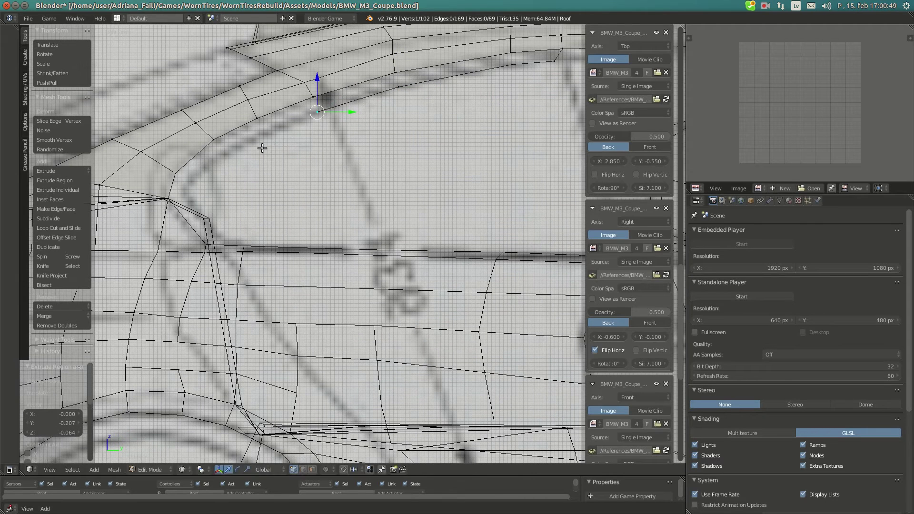
key("e")
left_click(216, 168)
Extrude three more vertices one after another down around the blueprint's rounded rear window corner.
key("e")
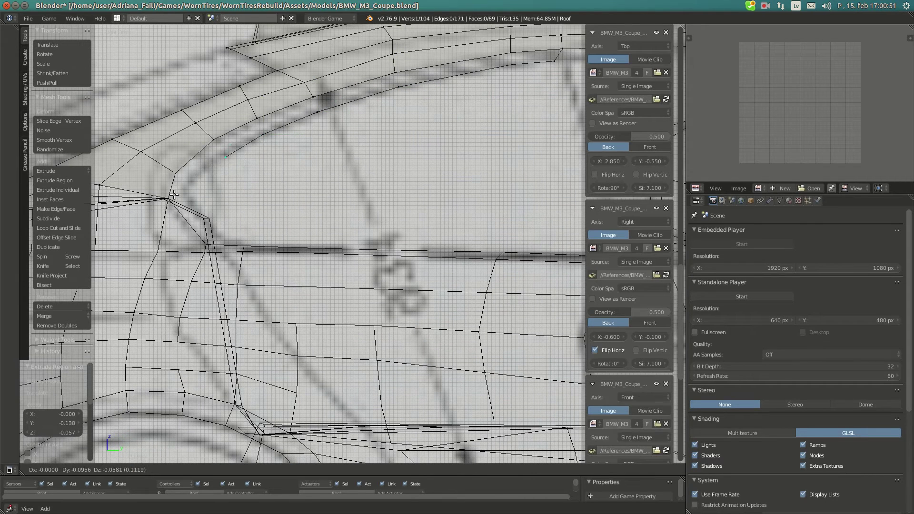
left_click(169, 194)
key("e")
left_click(185, 217)
key("e")
left_click(185, 231)
Reposition the extruded vertices at the start of the rear window curve to follow the blueprint outline, with a move of 0.016 in Y and 0.012 in Z.
right_click_drag(190, 189, 230, 153)
left_click(201, 177)
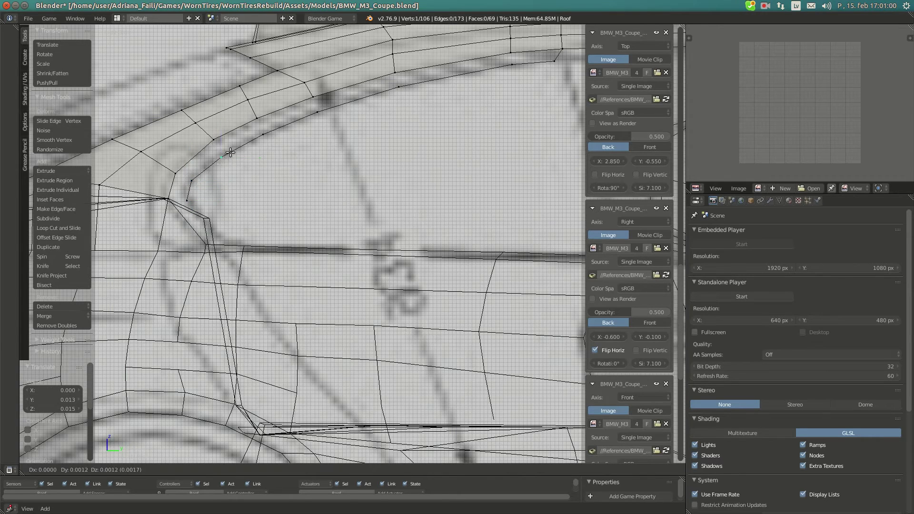
left_click(200, 177)
Extrude the outline's end vertex by 0.077 in Y and -0.096 in Z to the window's lower rear corner.
right_click(198, 206)
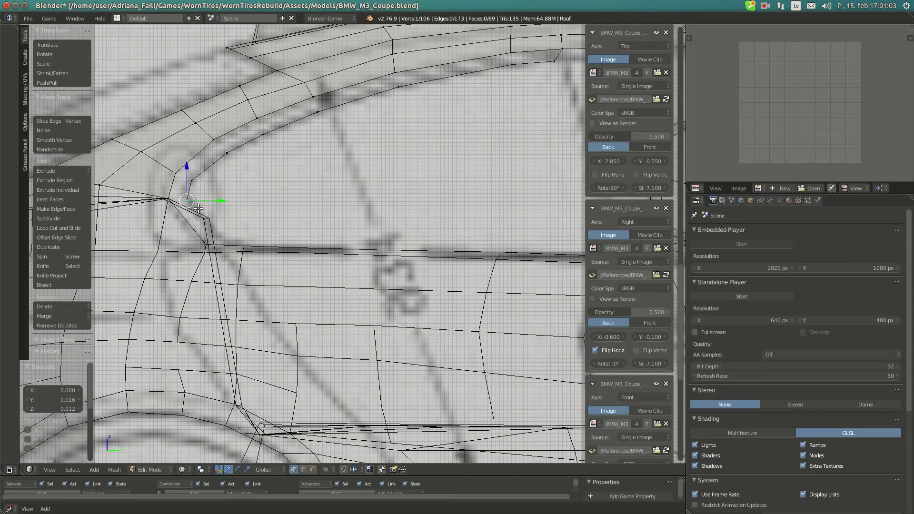
key("e")
left_click(229, 246)
Switch to the browser to check the BMW M3 Coupe photo's side window shape, and return to Blender.
mouse_move(6, 43)
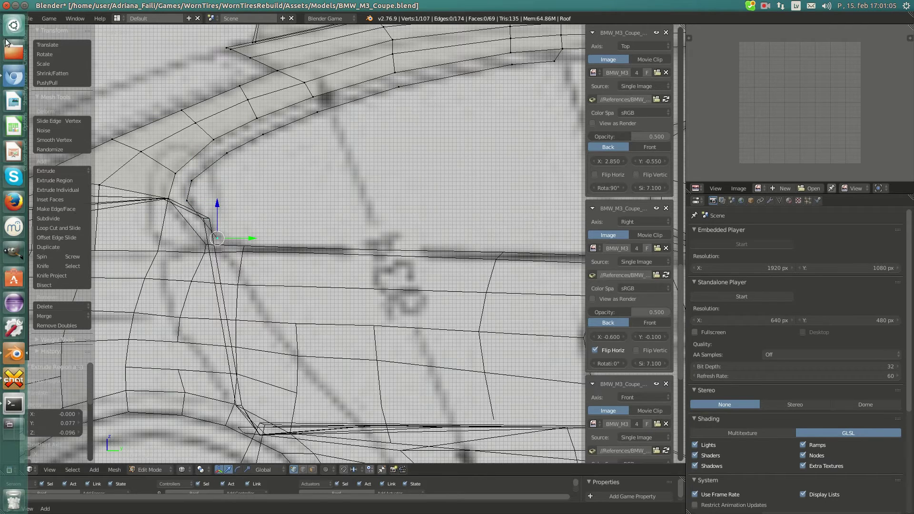
left_click(15, 78)
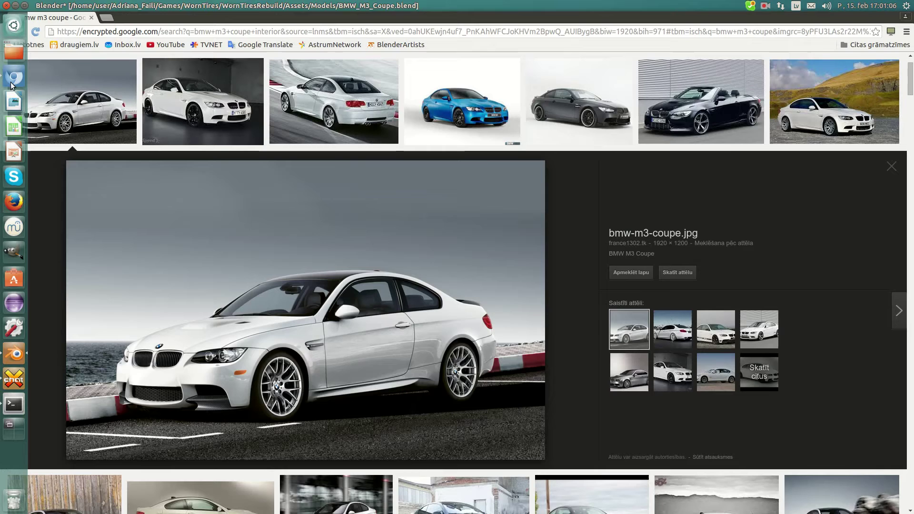
left_click(15, 356)
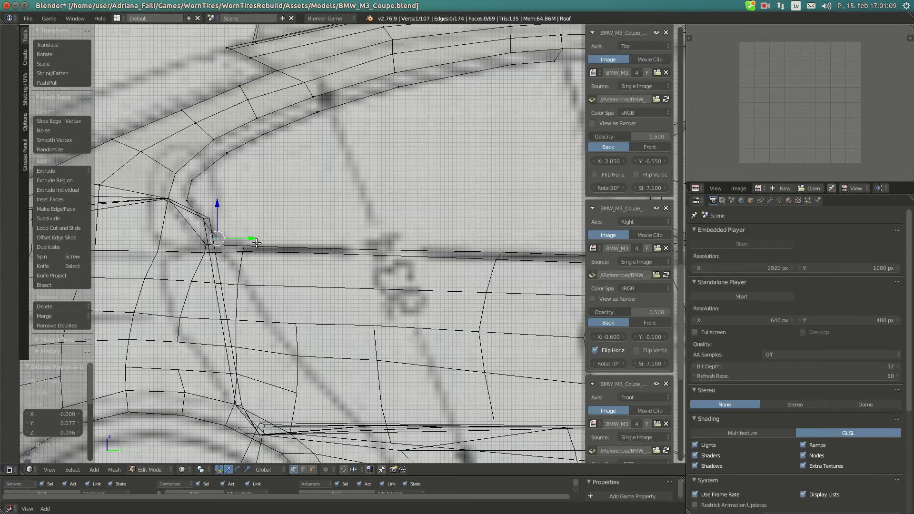
Extrude the lower corner vertex forward along the window's bottom line by 0.093 in Y and -0.019 in Z.
key("e")
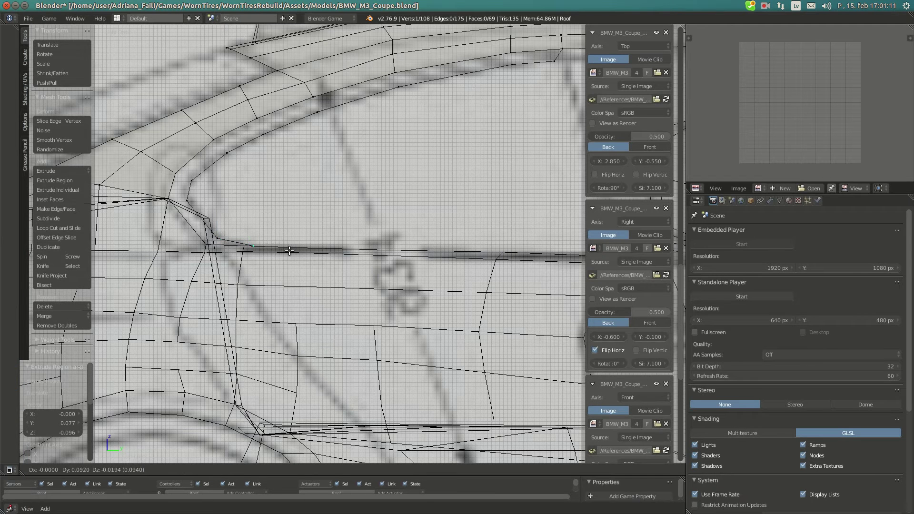
left_click(289, 250)
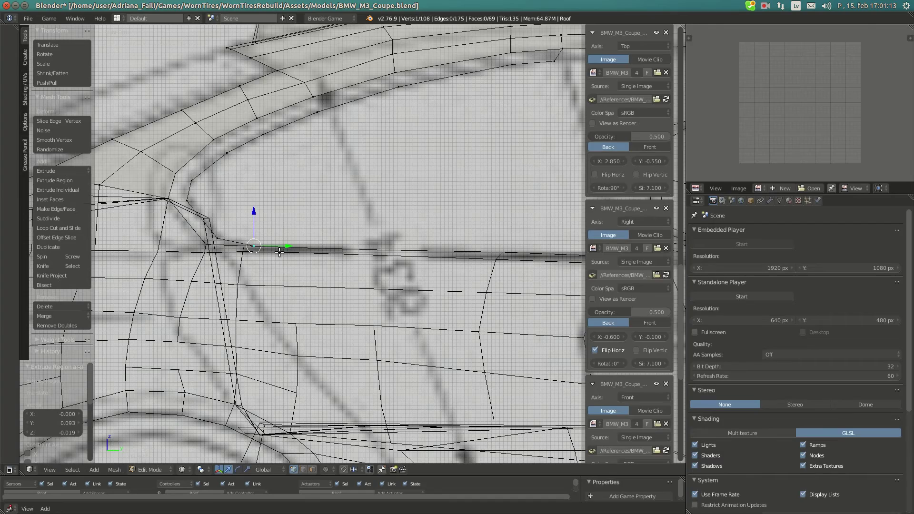
Examine the new window outline vertices from an angled view and the top view, and return to the right side view.
middle_click_drag(279, 252, 292, 271)
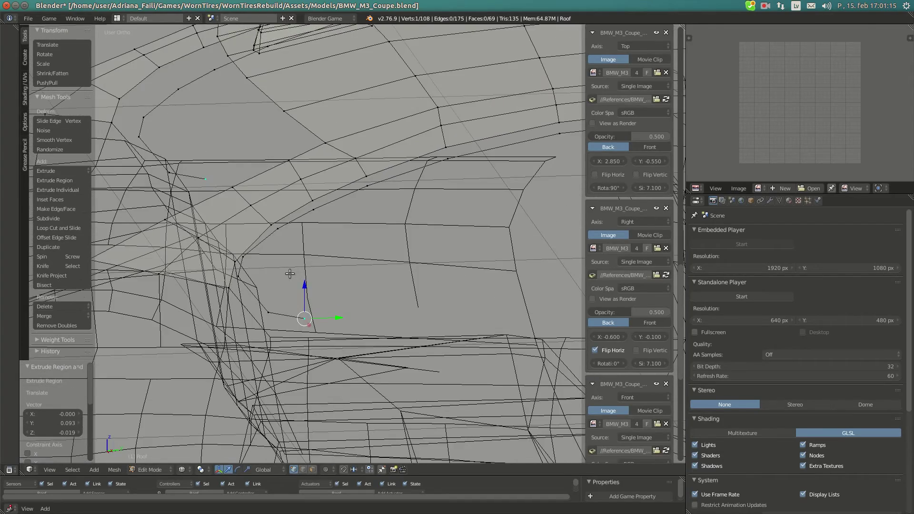
key("KP_5")
key("KP_Decimal")
key("KP_7")
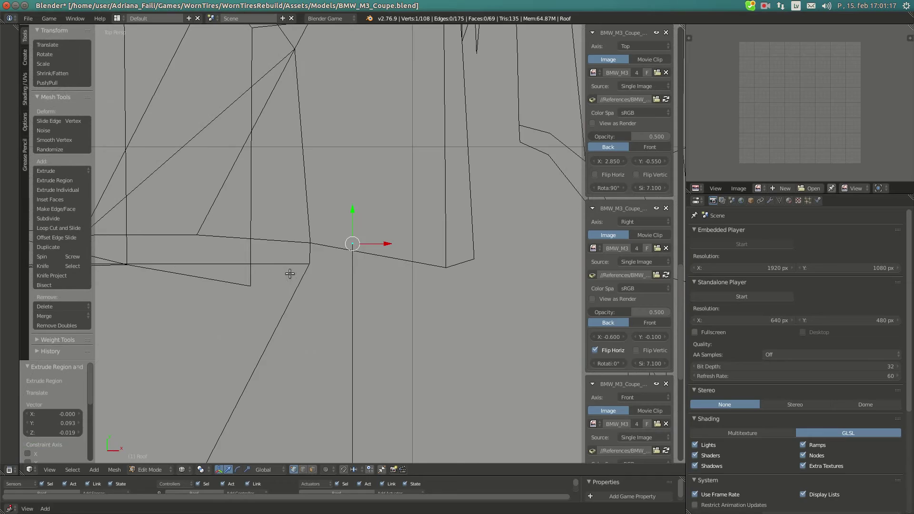
key("KP_5")
scroll(401, 255, "down", 3)
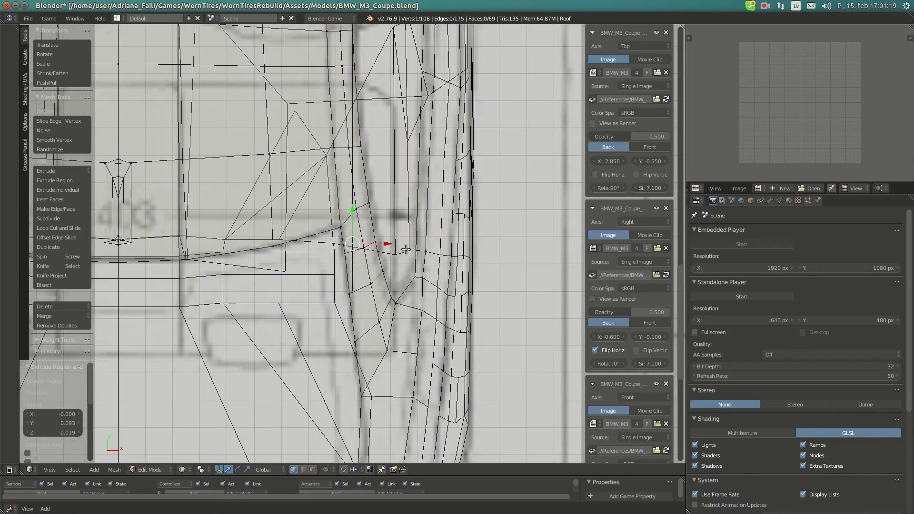
key("KP_3")
scroll(421, 157, "up", 4)
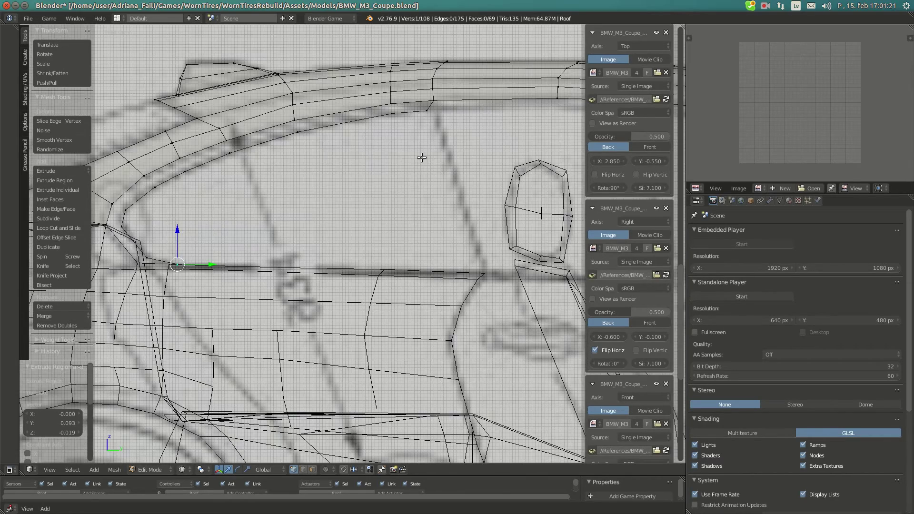
Try to fill a face between the roof's lower edge and the foremost window outline segment, and undo it.
scroll(412, 111, "up", 1)
right_click(397, 86)
right_click(397, 71, "shift")
right_click(452, 71, "shift")
right_click(443, 85, "shift")
key("f")
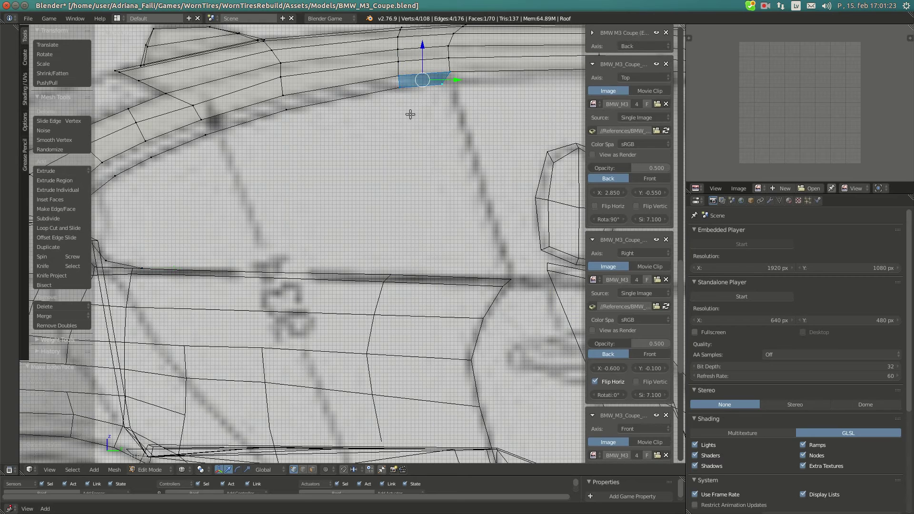
right_click(400, 87)
right_click(399, 76, "shift")
key("ctrl+z")
key("ctrl+z")
key("ctrl+z")
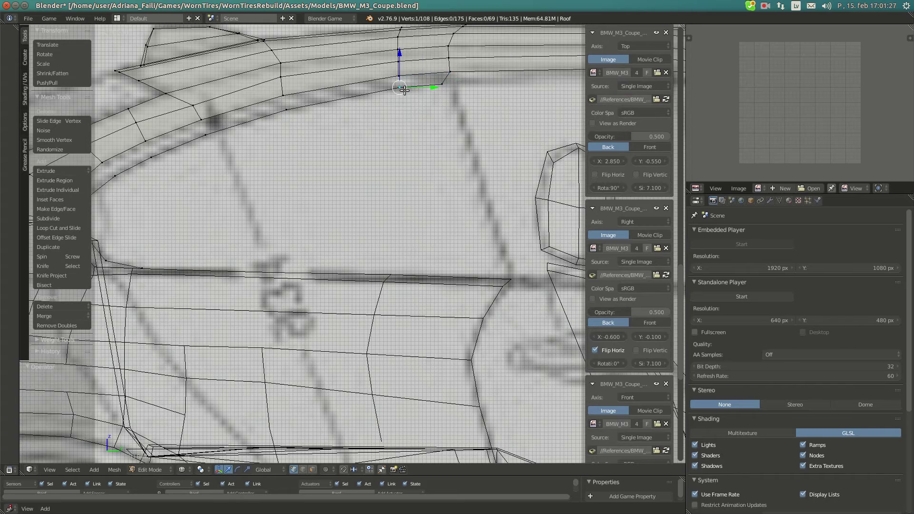
Fill a face between the roof's lower edge and the foremost segment of the extruded window outline.
right_click(402, 65, "shift")
right_click(451, 73, "shift")
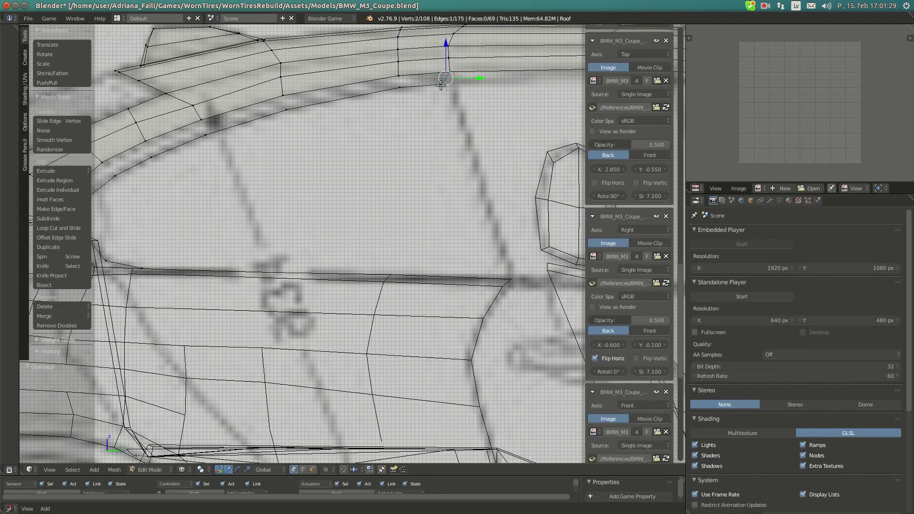
right_click(443, 83, "shift")
key("f")
key("a")
Fill the second face of the strip, directly behind the foremost one, between the roof edge and window outline.
right_click(401, 87)
right_click(400, 76, "shift")
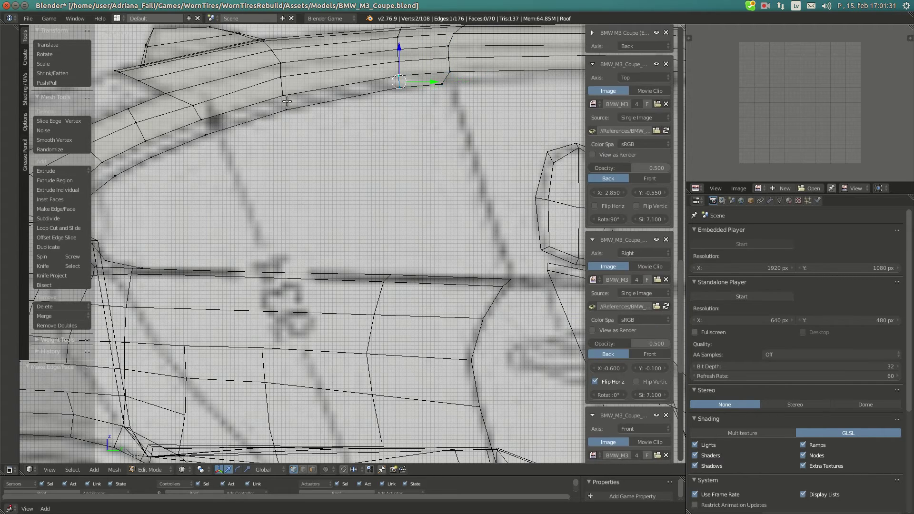
right_click(287, 109, "shift")
right_click(287, 109, "shift")
right_click(281, 94, "shift")
right_click(287, 112, "shift")
key("f")
Fill the third face of the strip, ending rearward at the blueprint's rear pillar line.
middle_click_drag(276, 130, 396, 103, "shift")
right_click(318, 94)
right_click(324, 107, "shift")
right_click(403, 69, "shift")
right_click(405, 84, "shift")
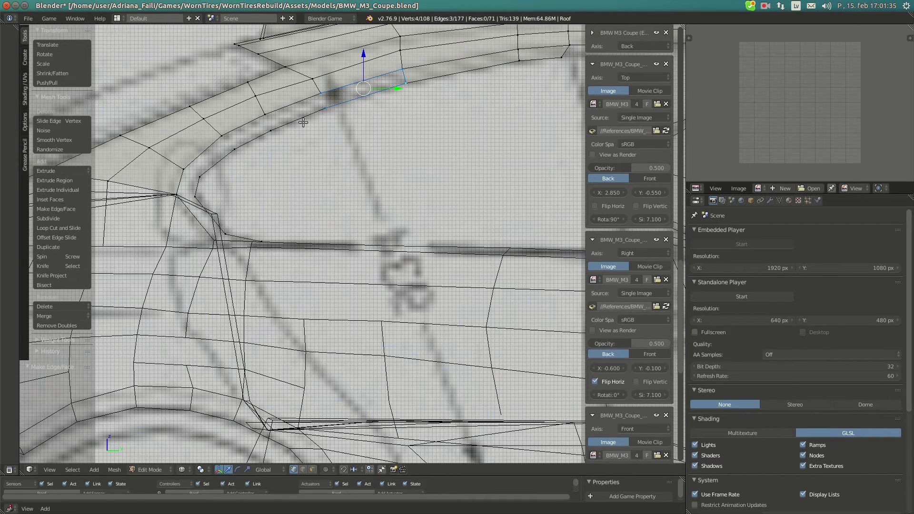
key("f")
Fill the fourth face of the strip, just behind the blueprint's rear pillar line.
right_click(322, 111)
right_click(269, 129, "shift")
right_click(261, 111, "shift")
right_click(319, 95, "shift")
key("f")
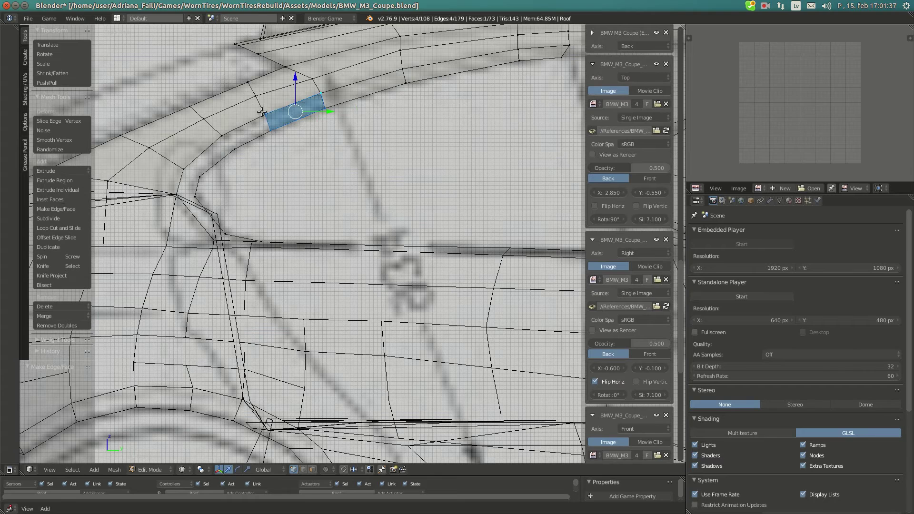
Move the fourth face's upper rear vertex by 0.005 in Y and -0.001 in Z.
right_click(261, 112)
key("g")
left_click(272, 127)
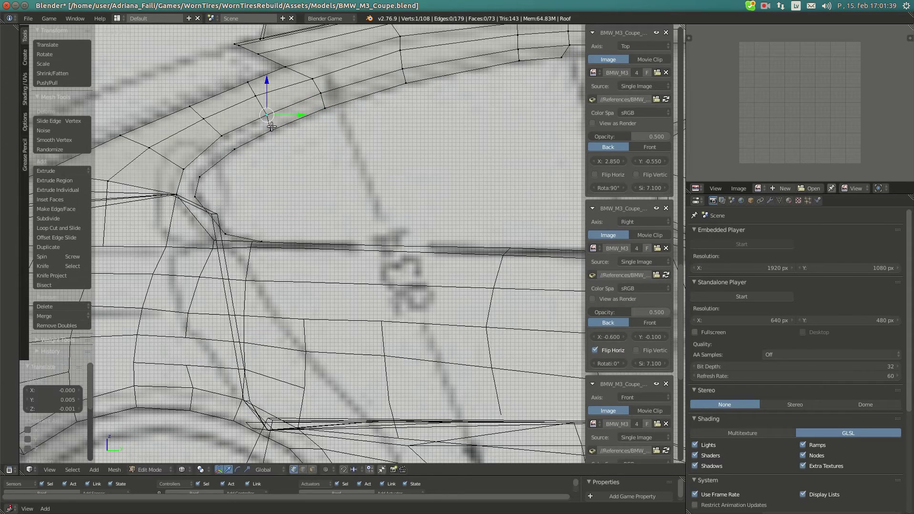
Adjust the next rearward roof-edge vertex by 0.004 Y, -0.001 Z, and move the outline vertex below it by -0.004 Y, 0.007 Z.
right_click(222, 136)
key("g")
left_click(239, 141)
right_click(248, 155)
key("g")
left_click(246, 151)
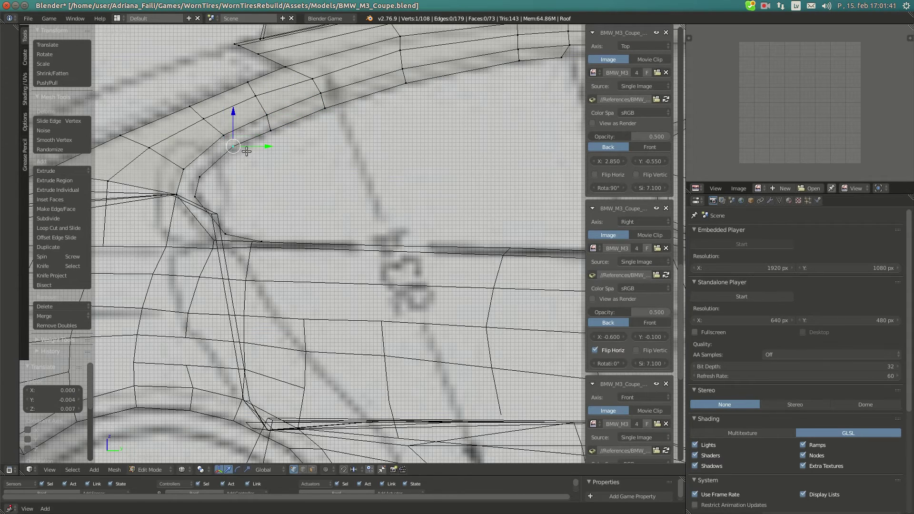
right_click(224, 135)
key("g")
left_click(216, 150)
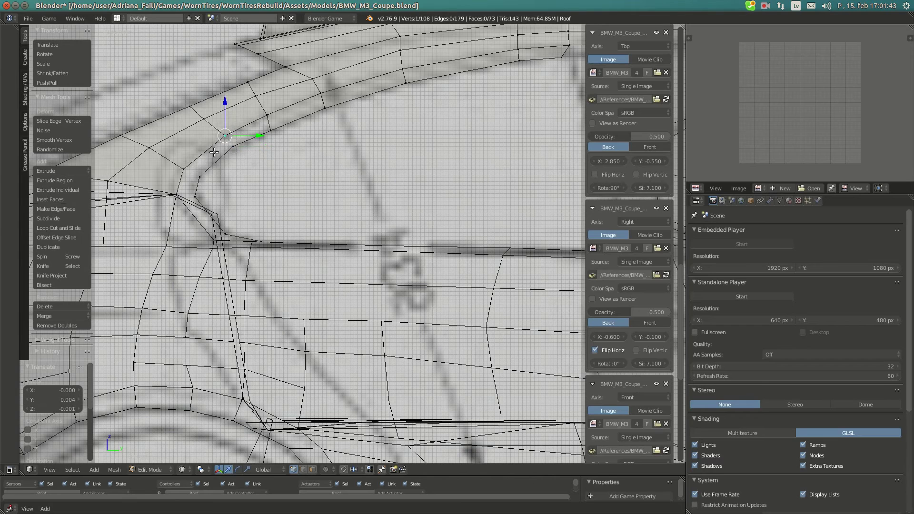
Nudge the two outline vertices at the rear window's rearmost curve slightly rearward to match the blueprint.
right_click(198, 174)
key("g")
left_click(225, 191)
right_click(181, 196)
key("g")
right_click(193, 199)
right_click(201, 200)
key("g")
left_click(204, 199)
Fill the fifth face of the strip between the adjusted roof-edge and outline vertices.
key("a")
right_click(233, 146)
right_click(225, 135, "shift")
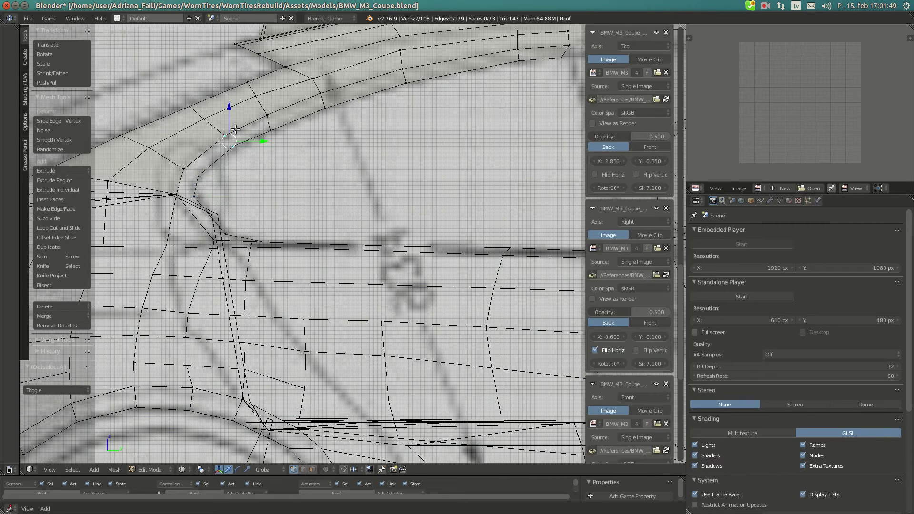
right_click(267, 116, "shift")
right_click(270, 131, "shift")
key("f")
key("a")
Raise the front outline vertex of the fifth face by about 0.002 in Z, and the next outline vertex forward by 0.004 in Z.
right_click(272, 140)
key("g")
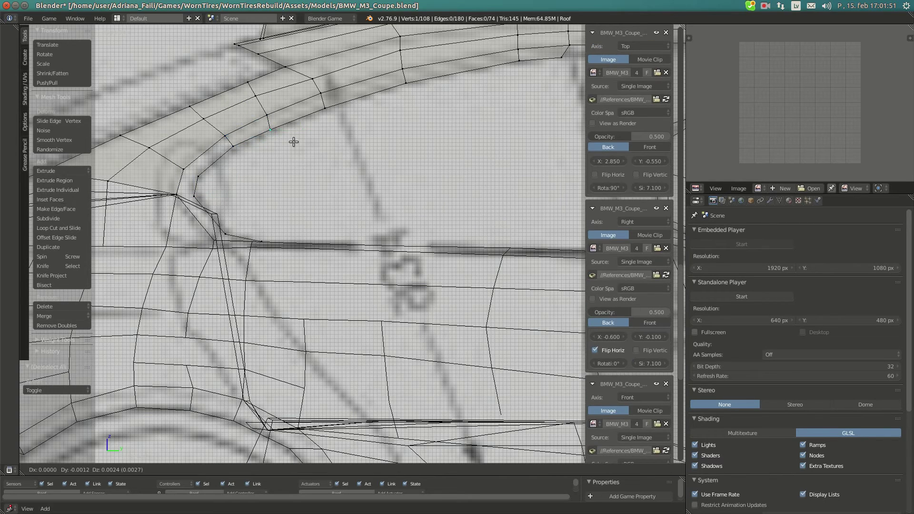
left_click(294, 142)
right_click(339, 107)
key("g")
left_click(333, 109)
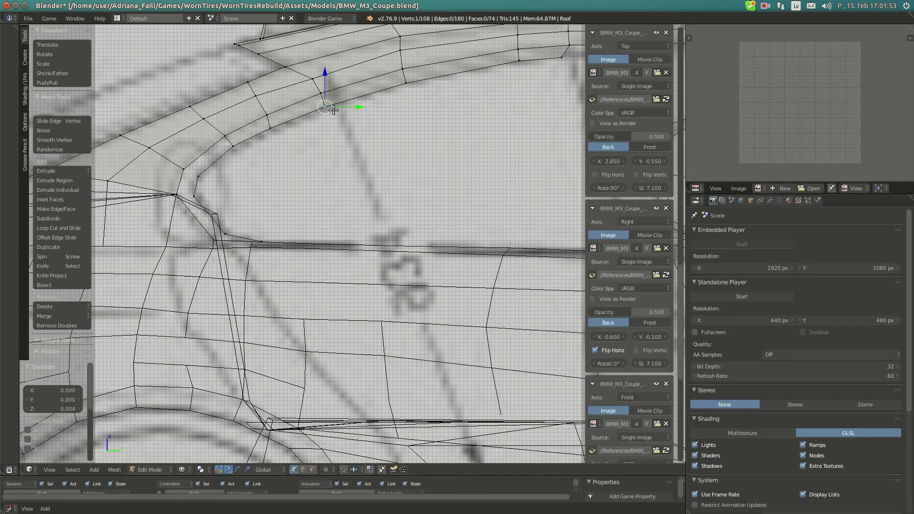
Fill the sixth face of the strip along the upper part of the rear window curve.
right_click(184, 168)
right_click(197, 176, "shift")
right_click(234, 147, "shift")
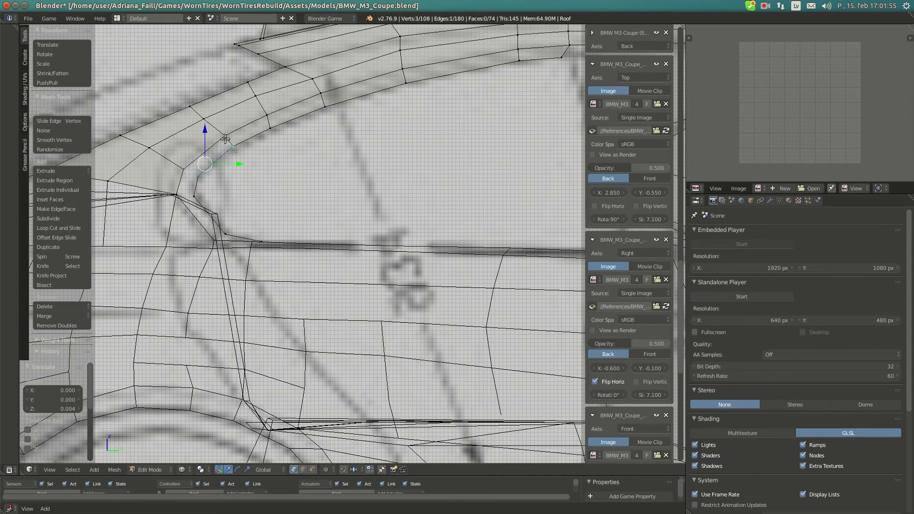
right_click(225, 137, "shift")
key("f")
key("a")
Fill the seventh face of the strip at the rearmost part of the window curve.
right_click(178, 195)
right_click(195, 196, "shift")
right_click(199, 175, "shift")
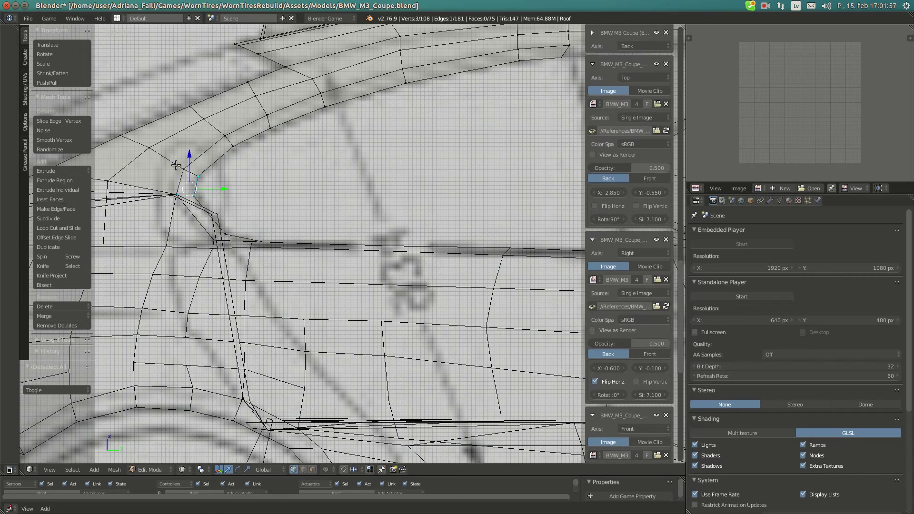
right_click(183, 169, "shift")
key("f")
key("a")
Snap the 3D cursor to the Wing_RR mesh's selected vertex near the window's lower rear corner.
right_click(178, 195)
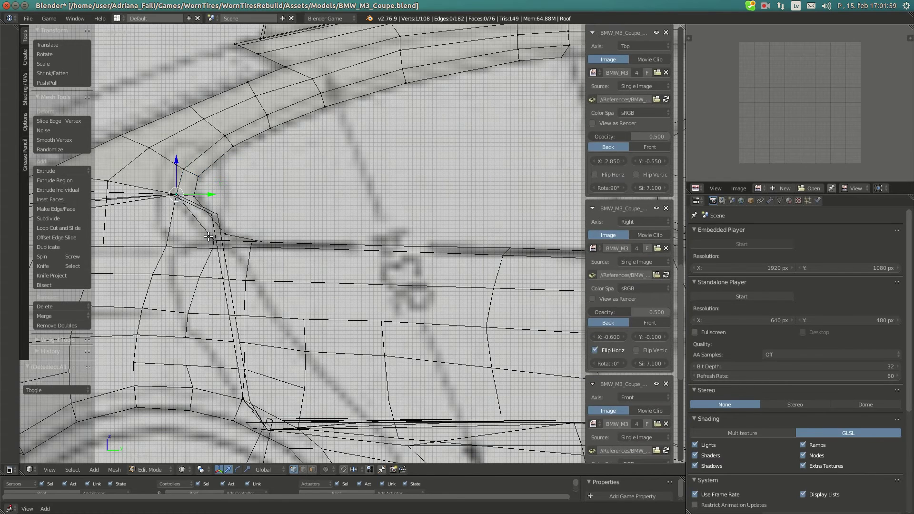
right_click(213, 233, "shift")
right_click(233, 233)
key("Tab")
middle_click_drag(210, 257, 229, 271)
right_click(247, 271)
key("Tab")
key("shift+s")
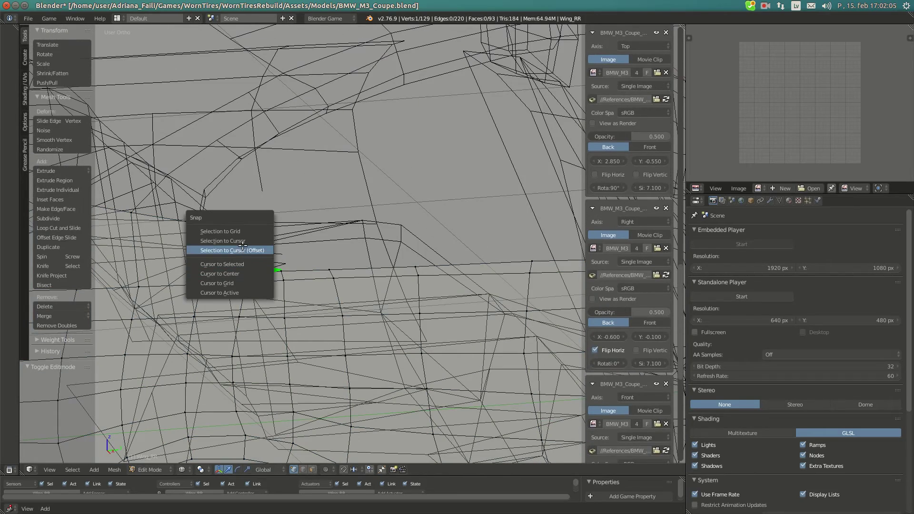
left_click(248, 262)
Leave the Wing_RR mesh and resume editing the Roof mesh in the right side view.
key("a")
key("a")
key("Tab")
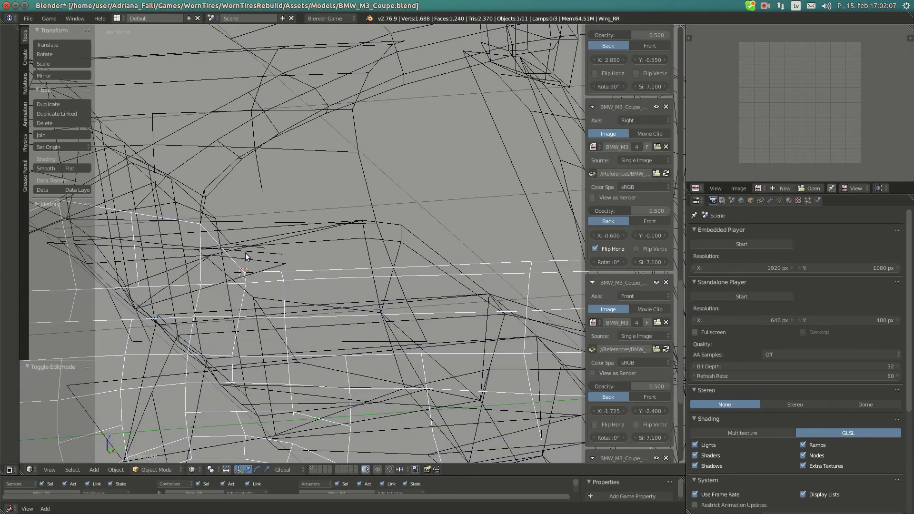
right_click(241, 247)
right_click(241, 245)
key("Tab")
key("KP_3")
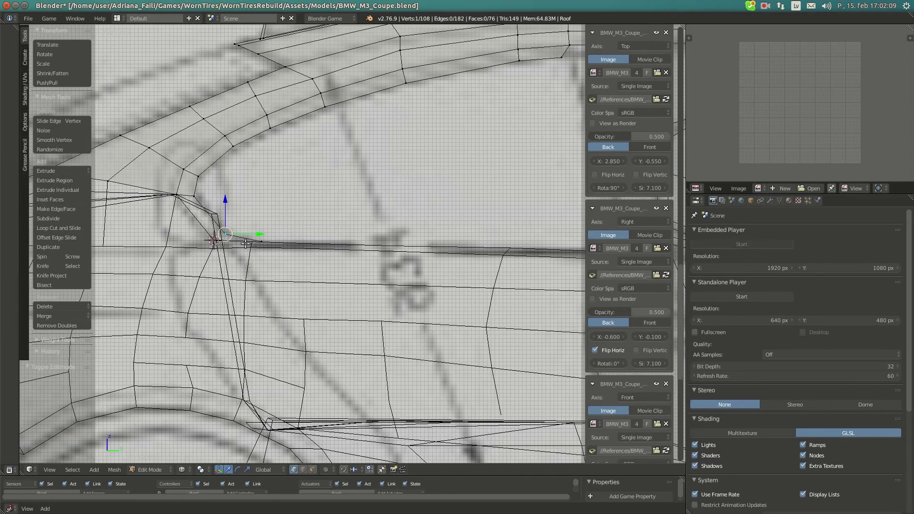
Extrude a vertex from the window's lower rear corner, snap it to the 3D cursor, and select the outline vertex above it.
right_click(243, 212, "ctrl")
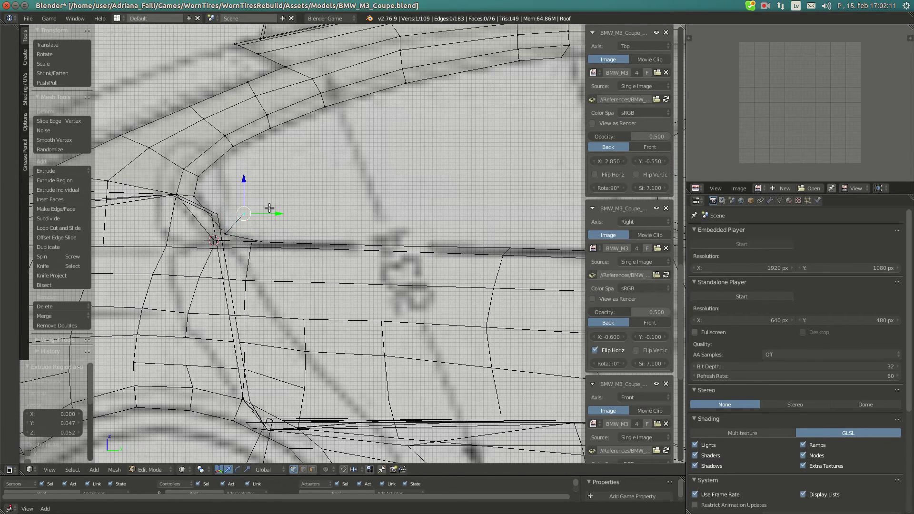
key("shift+s")
left_click(257, 186)
right_click(173, 194)
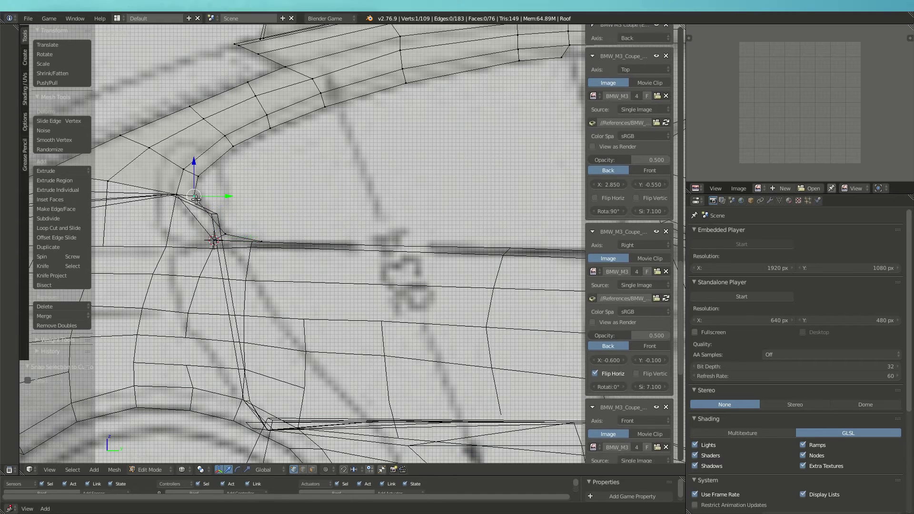
Fill a four-vertex face at the window's lower rear corner between the strip's end and the newly extruded edge.
right_click(214, 240, "shift")
key("f")
key("ctrl+z")
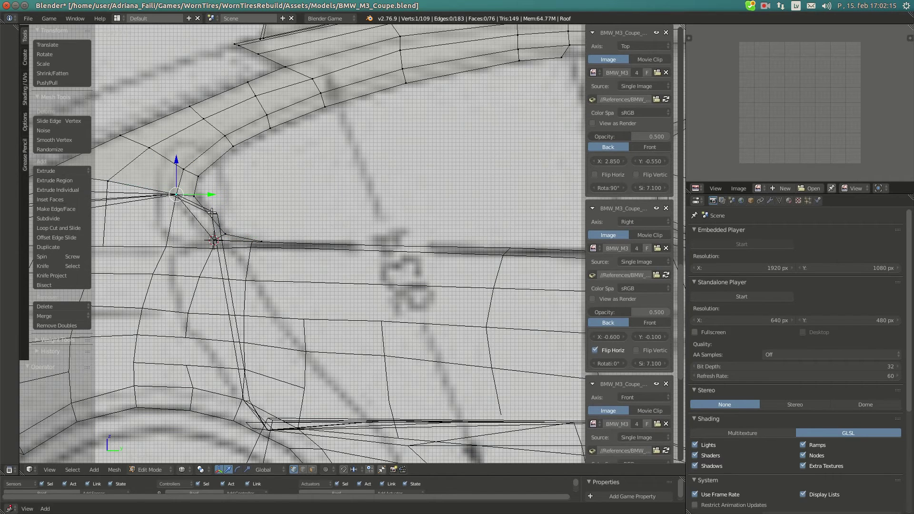
right_click(199, 198, "shift")
right_click(222, 232, "shift")
right_click(206, 239, "shift")
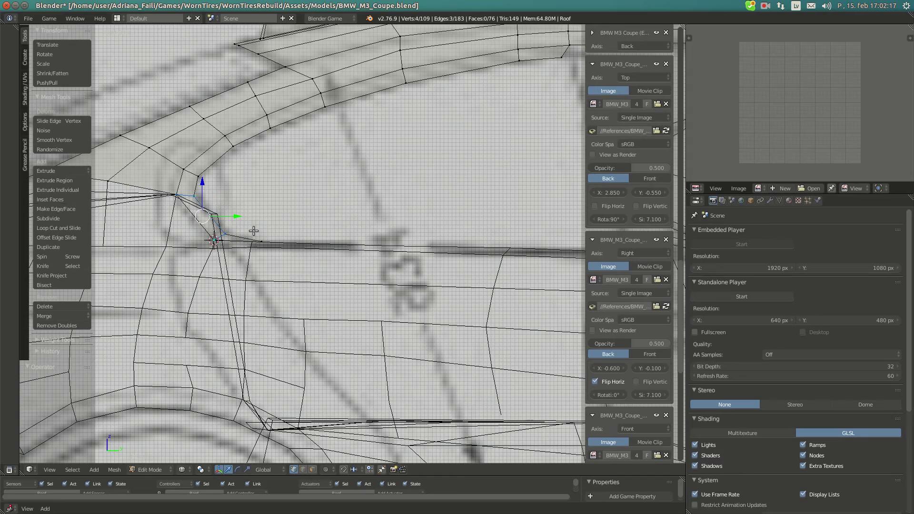
key("f")
Select the roof strip's loose end vertex and snap the 3D cursor to the matching vertex on the Wing_RR mesh.
middle_click_drag(262, 236, 304, 309)
right_click(270, 255)
key("Tab")
right_click(306, 311)
key("Tab")
right_click(289, 309)
key("shift+s")
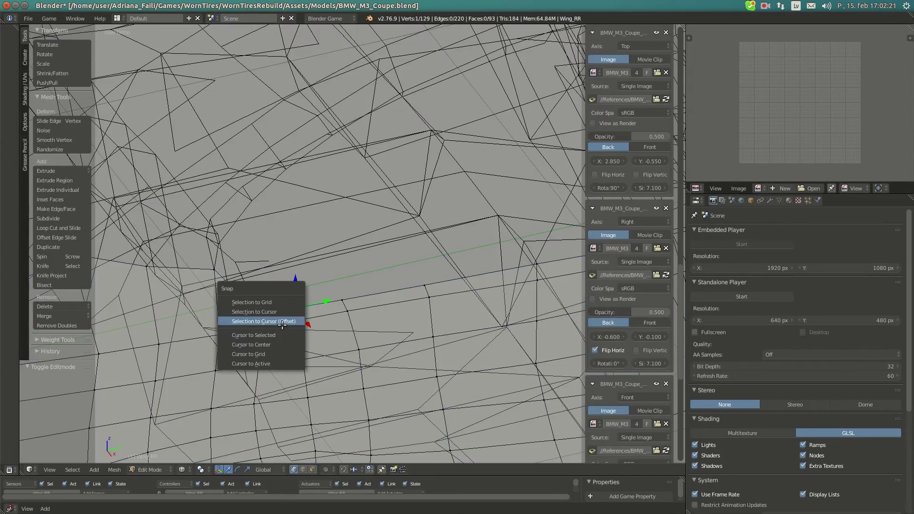
left_click(278, 335)
Return to editing the Roof mesh and snap its selected strip end vertex to the 3D cursor.
key("a")
key("a")
key("Tab")
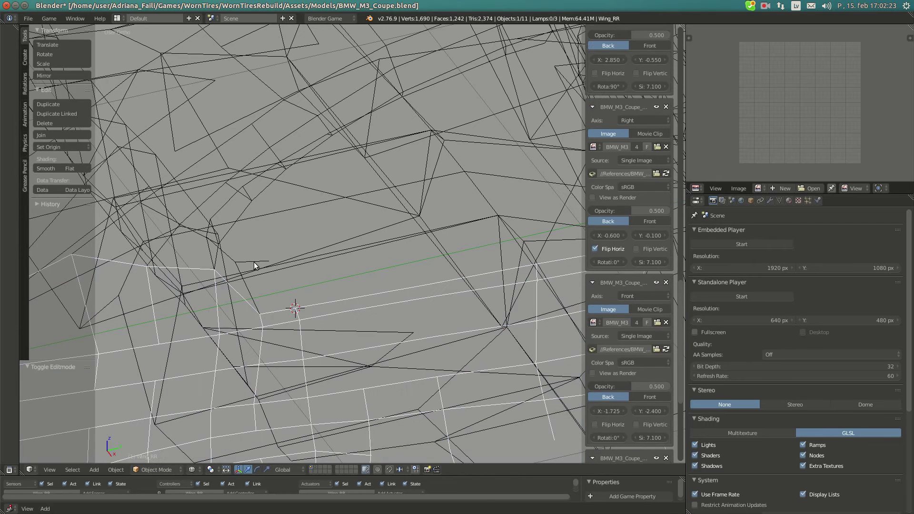
right_click(255, 265)
key("Tab")
key("shift+s")
left_click(266, 245)
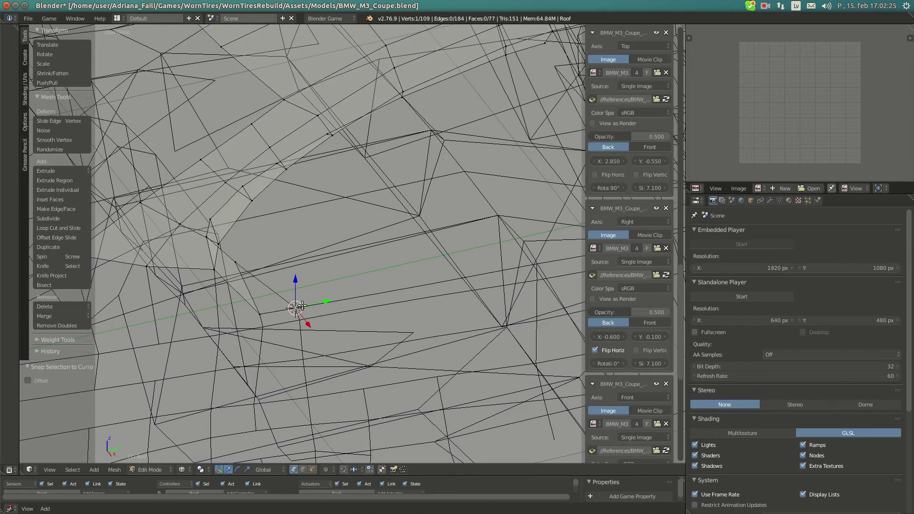
Fill a triangular face between the snapped vertex and its two neighbouring strip vertices.
right_click(256, 312, "shift")
right_click(237, 263, "shift")
key("f")
In top view, move the two frontmost window-edge vertices of the strip outward along X by about 0.012 and 0.017.
middle_click_drag(271, 278, 288, 276)
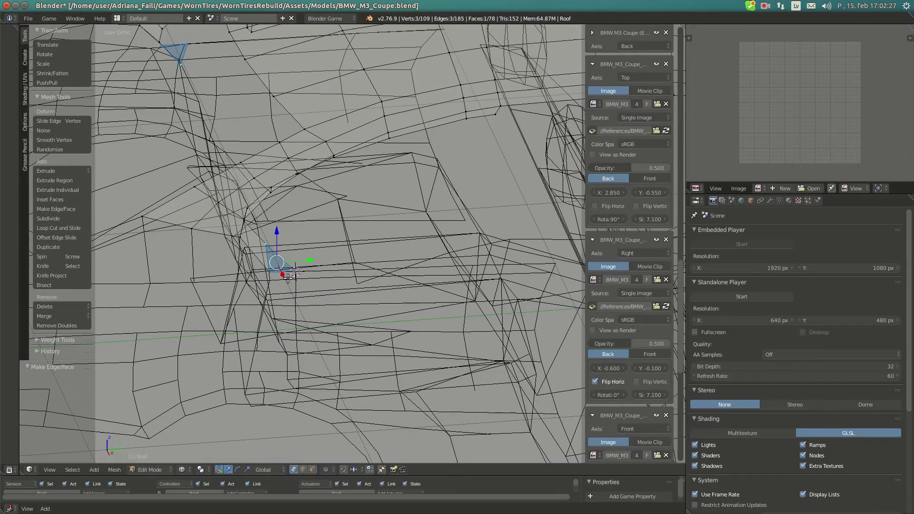
right_click(499, 123)
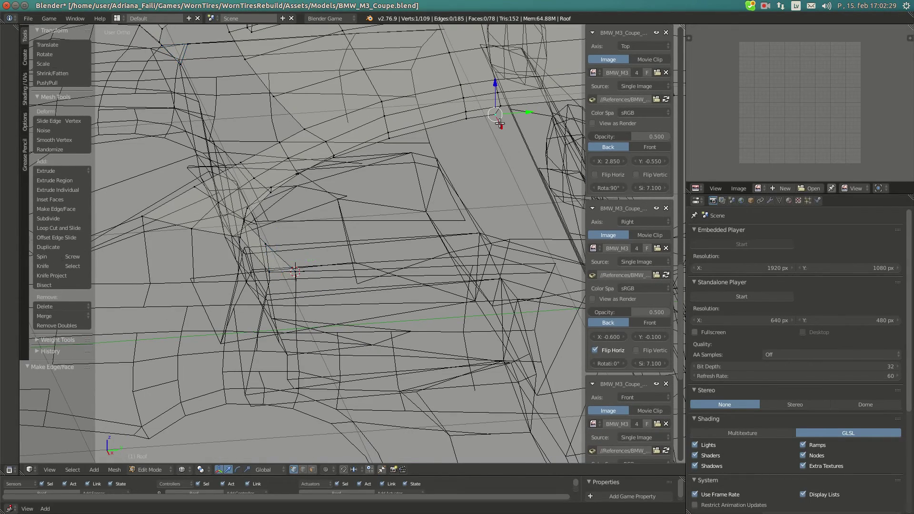
key("KP_7")
middle_click_drag(367, 93, 331, 164, "shift")
scroll(330, 164, "up", 2)
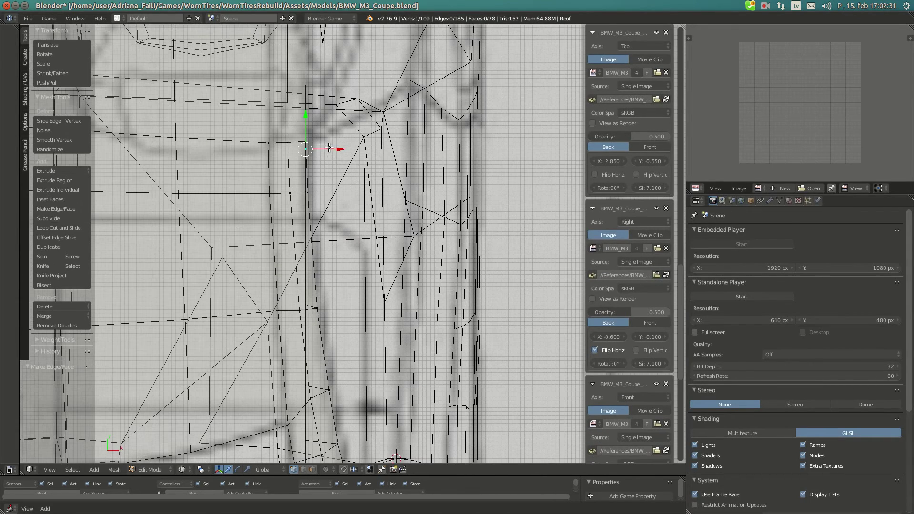
left_click_drag(329, 148, 335, 146)
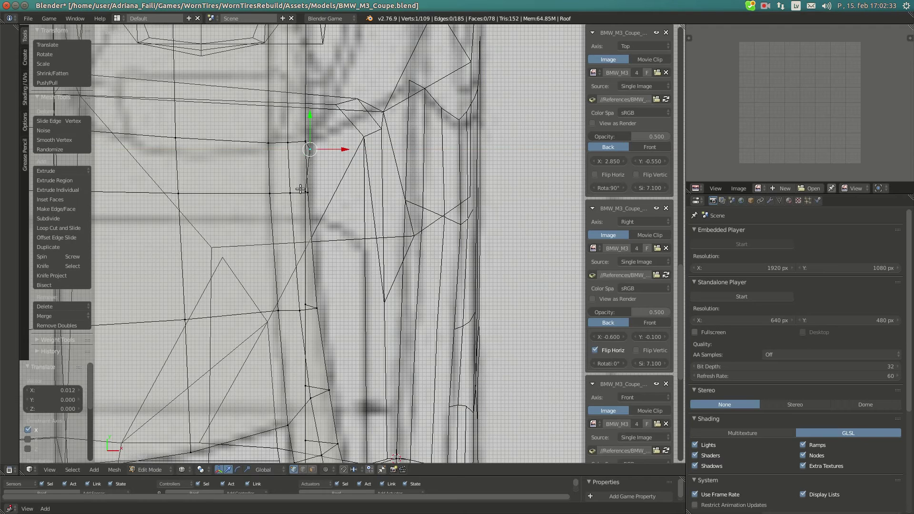
right_click(301, 189)
left_click_drag(318, 190, 325, 189)
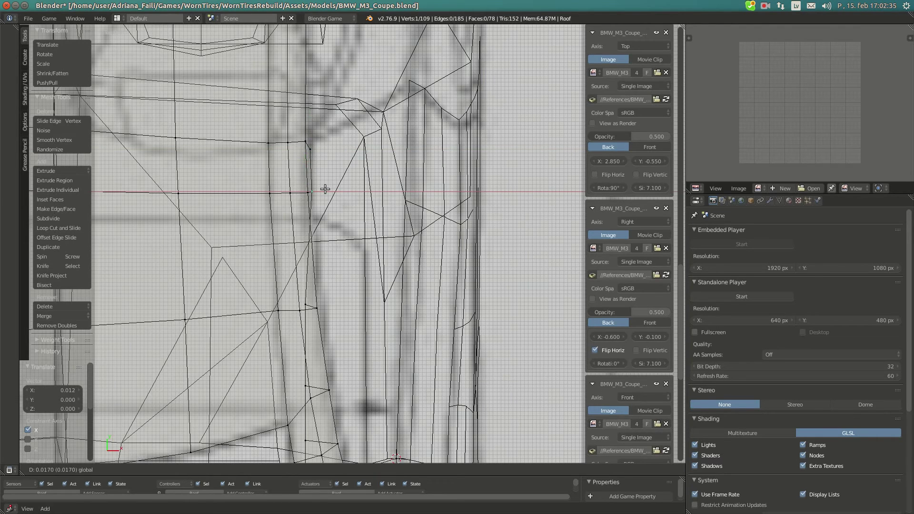
left_click(324, 189)
Move the third and fourth window-edge vertices outward along X to follow the blueprint's roof side line, the third by about 0.042.
scroll(326, 190, "up", 2)
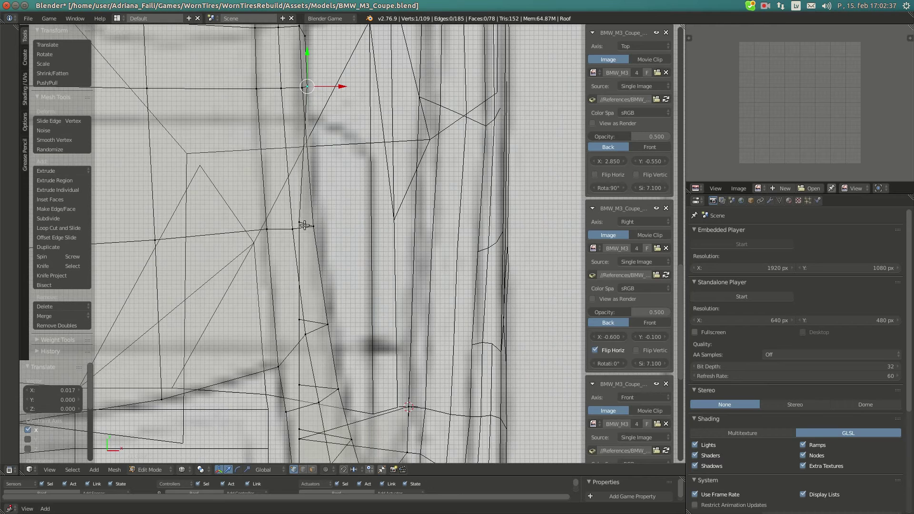
right_click(304, 225)
left_click_drag(333, 222, 343, 221)
scroll(333, 232, "down", 1)
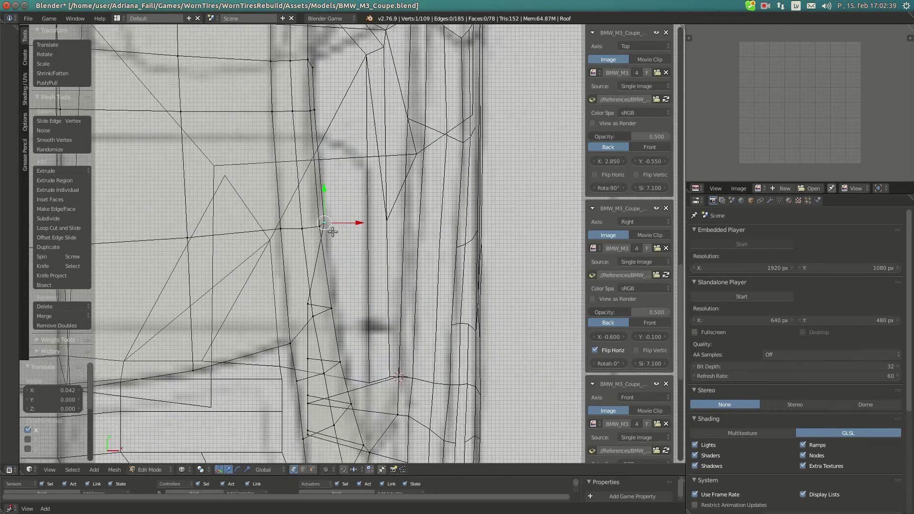
middle_click_drag(332, 260, 324, 192, "shift")
left_click(341, 154)
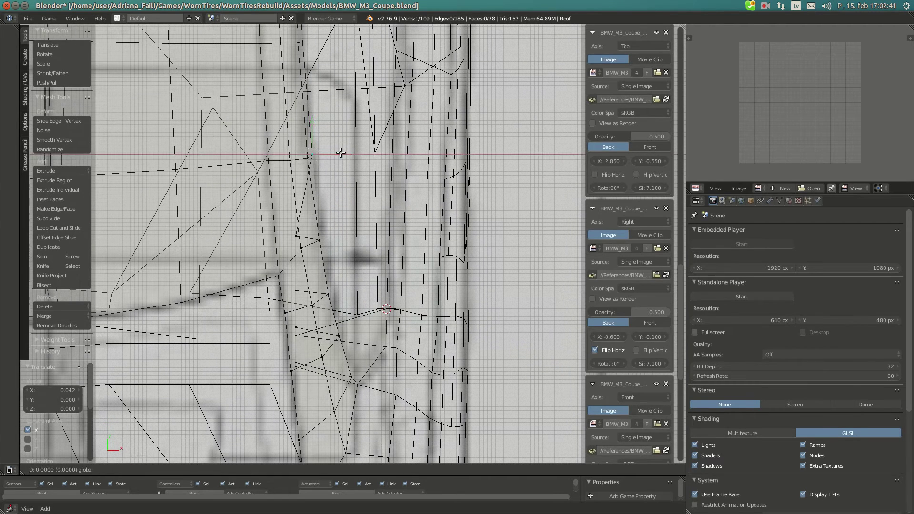
right_click(296, 235)
left_click_drag(328, 234, 351, 233)
middle_click_drag(341, 262, 332, 217, "shift")
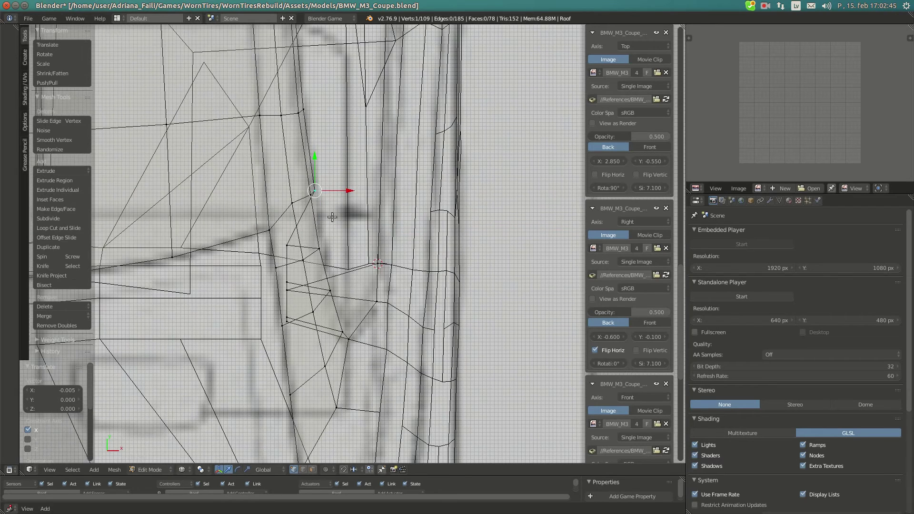
Move the fifth and sixth window-edge vertices outward along X by about 0.093 and 0.115.
right_click(289, 250)
left_click_drag(312, 246, 350, 246)
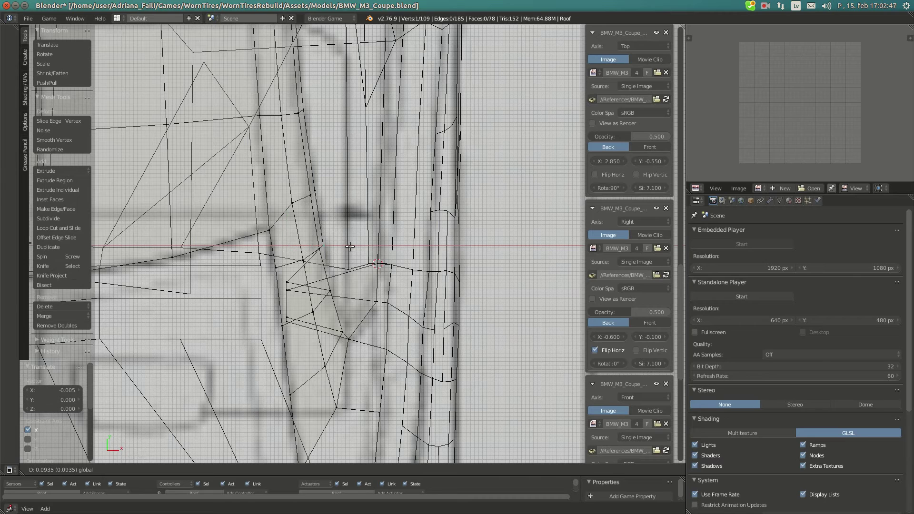
left_click(350, 246)
middle_click_drag(349, 246, 339, 190, "shift")
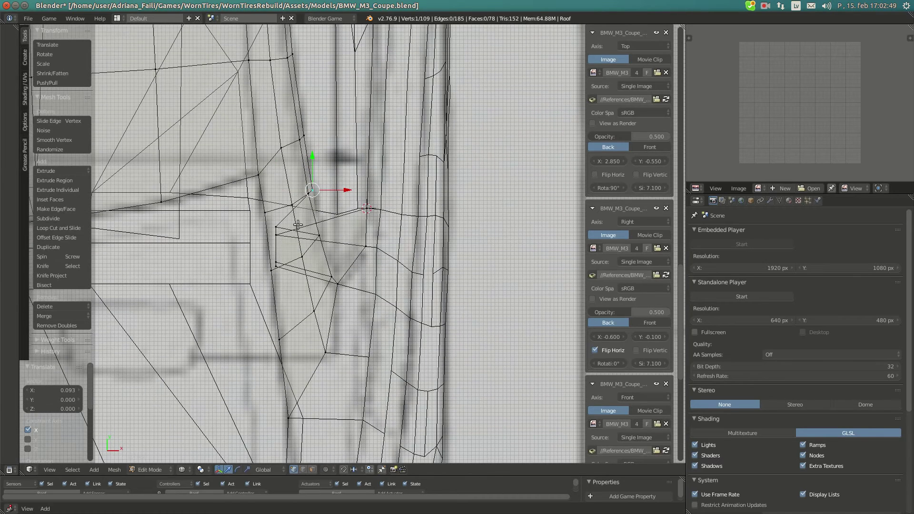
right_click(297, 224)
key("g")
key("x")
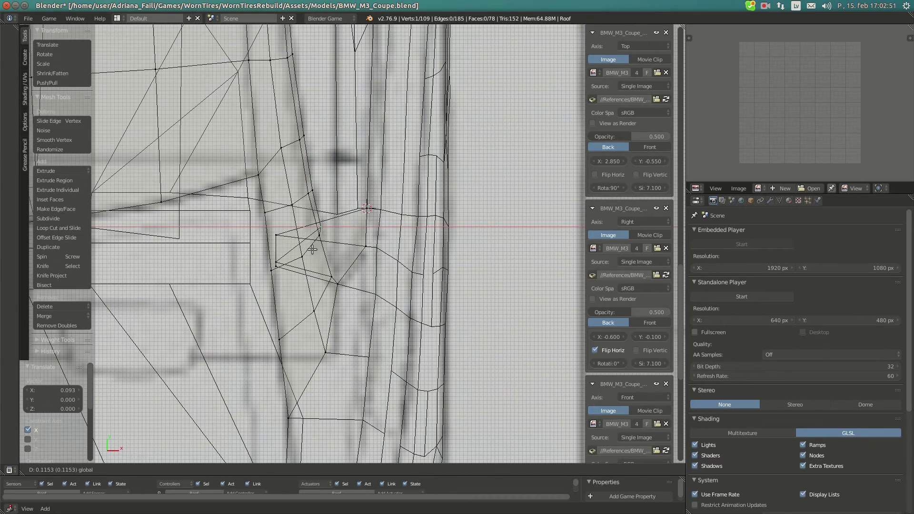
left_click(312, 249)
Move the next two inner vertices near the window's rear corner outward along X by about 0.211 and 0.143.
right_click(276, 235)
key("g")
key("x")
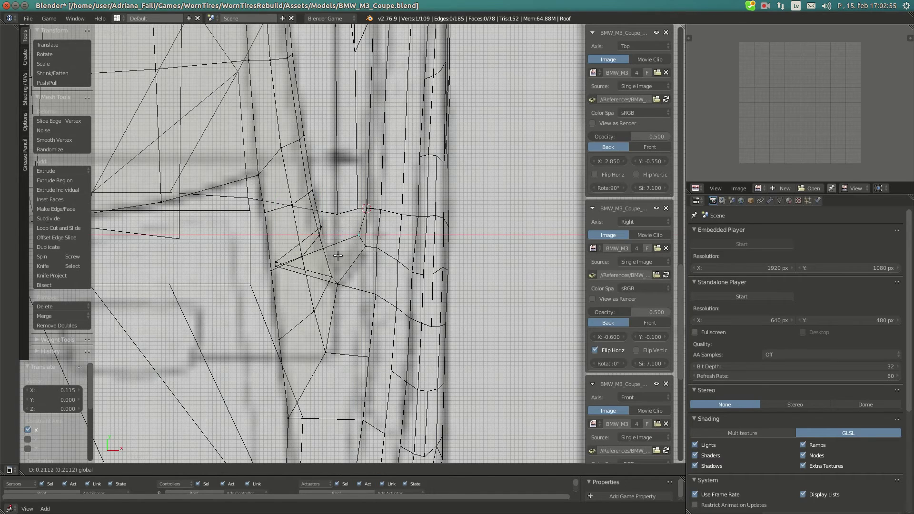
left_click(338, 255)
right_click(276, 262)
key("g")
key("x")
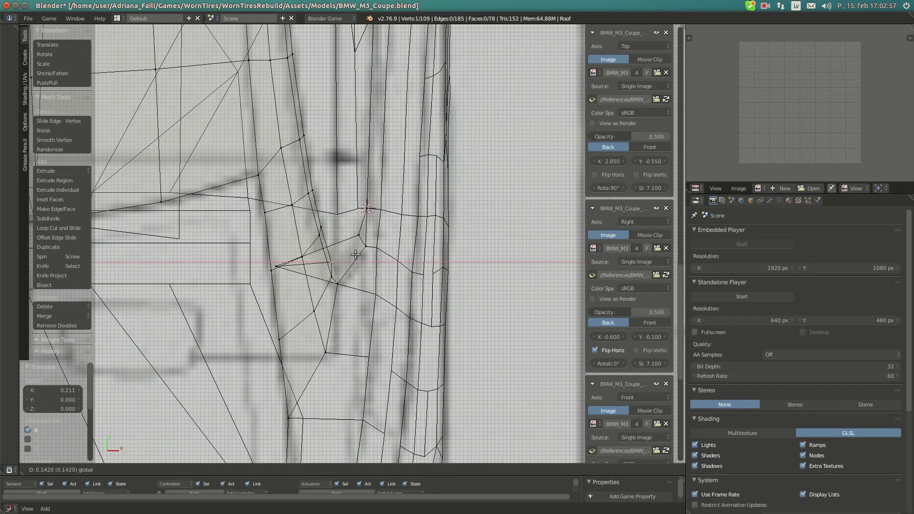
left_click(356, 254)
Move the remaining inner corner vertex outward along X by about 0.18 and fine-tune the corner's X position by about -0.008.
right_click(277, 266)
key("g")
key("x")
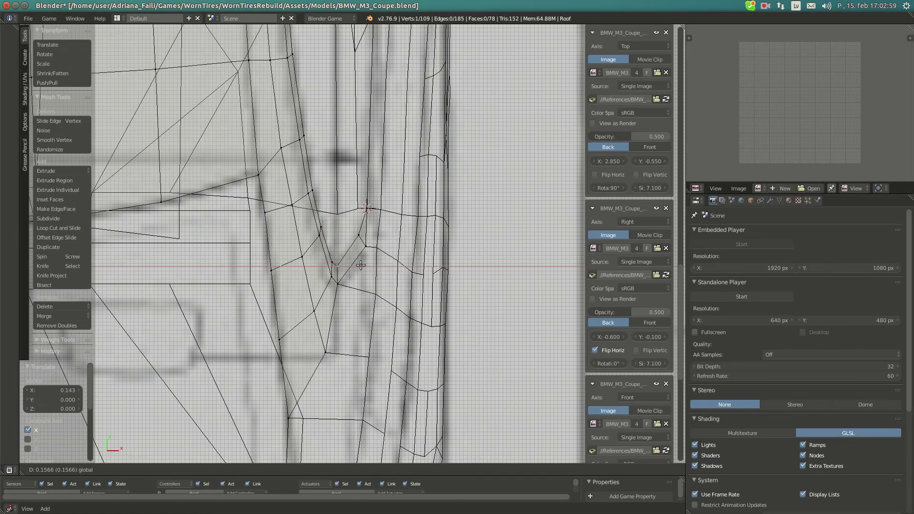
left_click(371, 265)
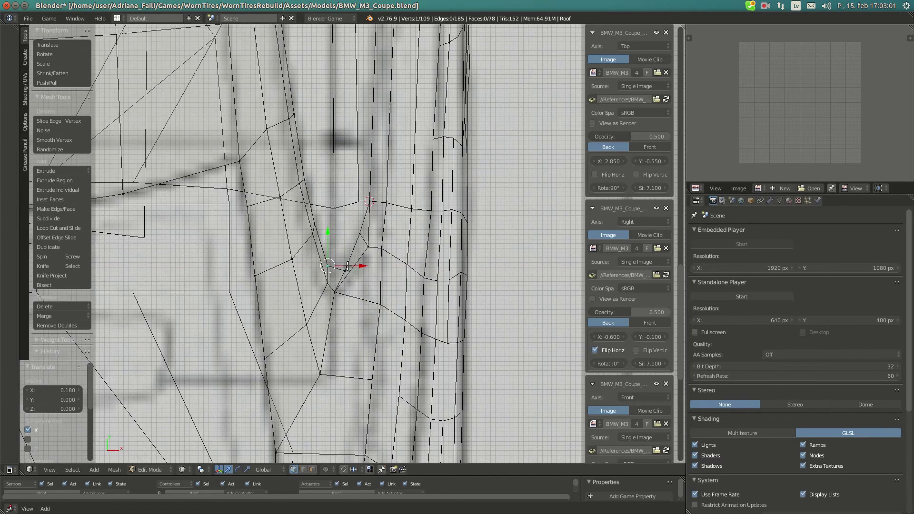
scroll(363, 261, "up", 2)
key("g")
key("x")
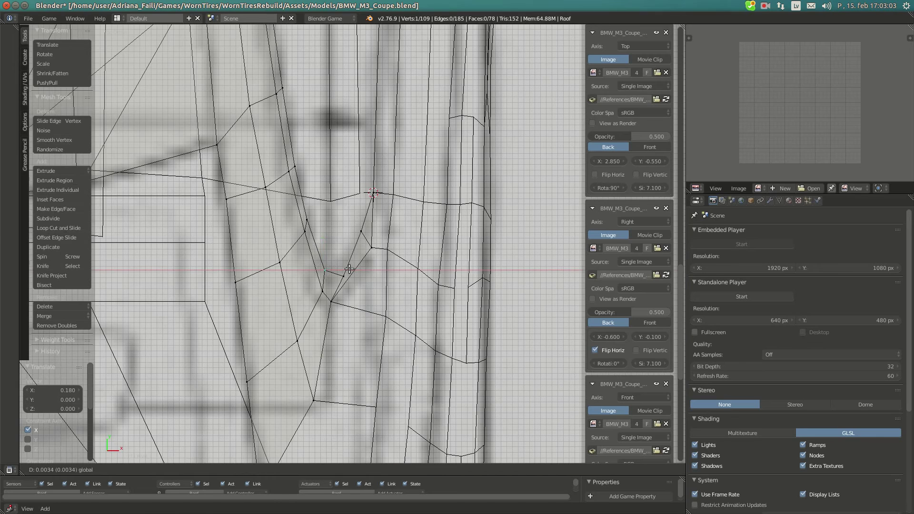
left_click(347, 271)
right_click(361, 232)
key("g")
key("x")
left_click(358, 231)
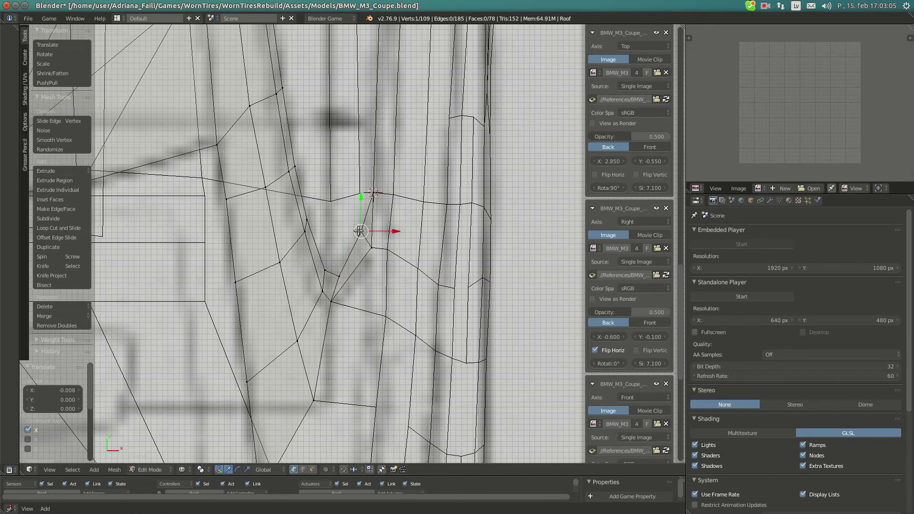
left_click(378, 235)
key("shift+s")
left_click(378, 236)
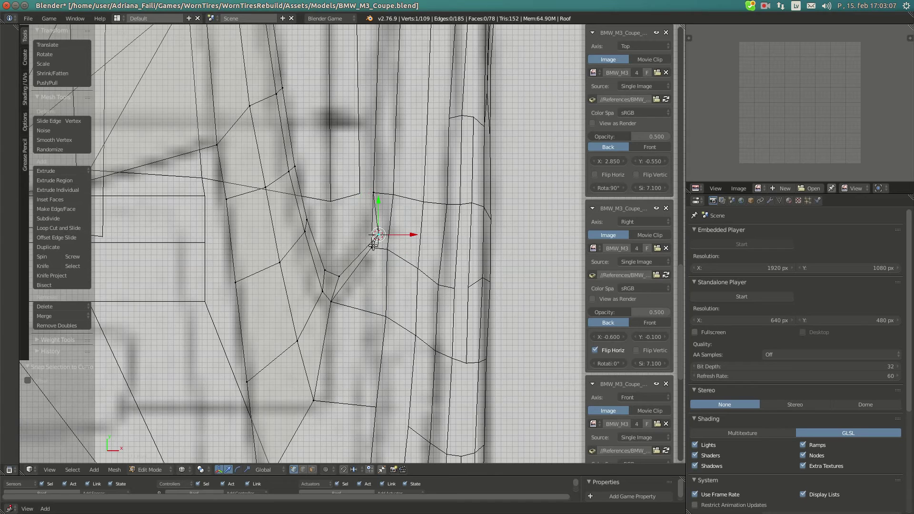
key("ctrl+z")
Reset the 3D cursor to the center and adjust two inner rear-corner vertices along X, the wing-side one by about 0.013.
key("shift+s")
left_click(363, 278)
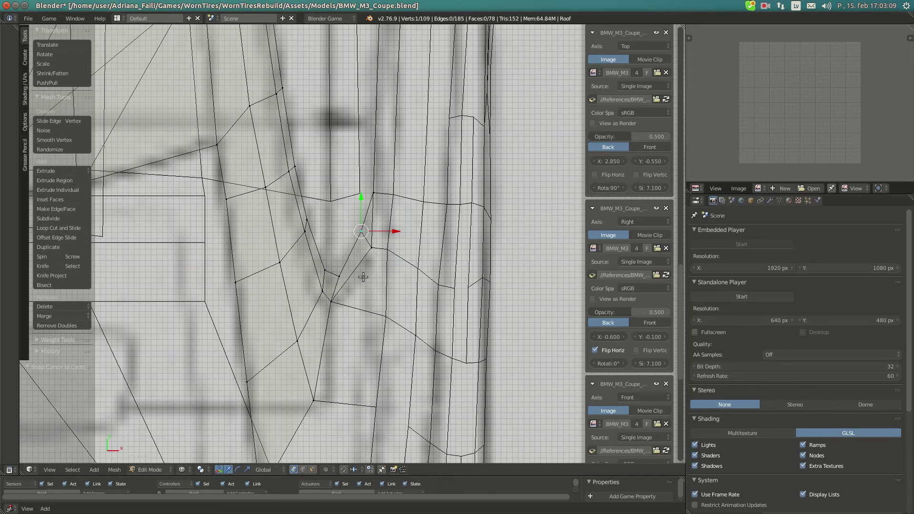
key("g")
key("x")
left_click(386, 232)
right_click(350, 275)
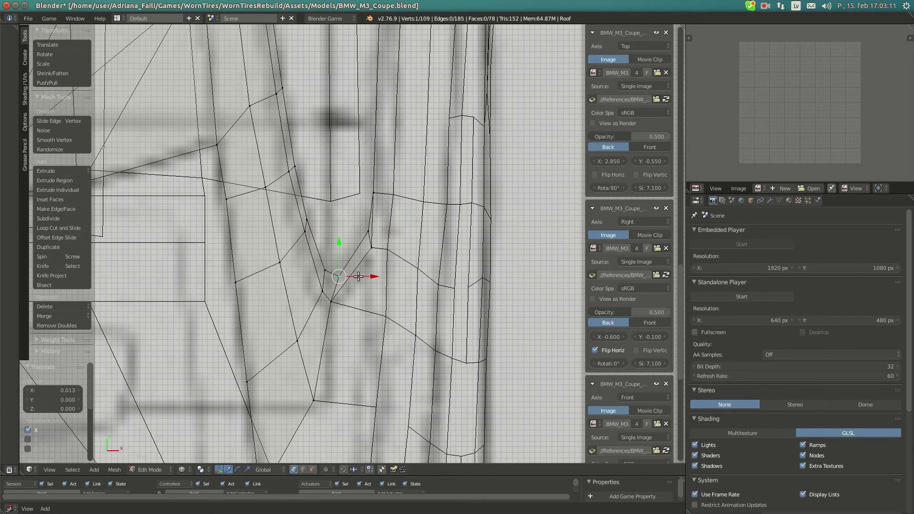
key("g")
key("x")
left_click(359, 274)
Fine-tune the three inner rear-corner vertices in top view so the strip narrows evenly along the wing edge.
right_click(368, 233)
left_click_drag(367, 215, 368, 221)
left_click_drag(373, 231, 370, 236)
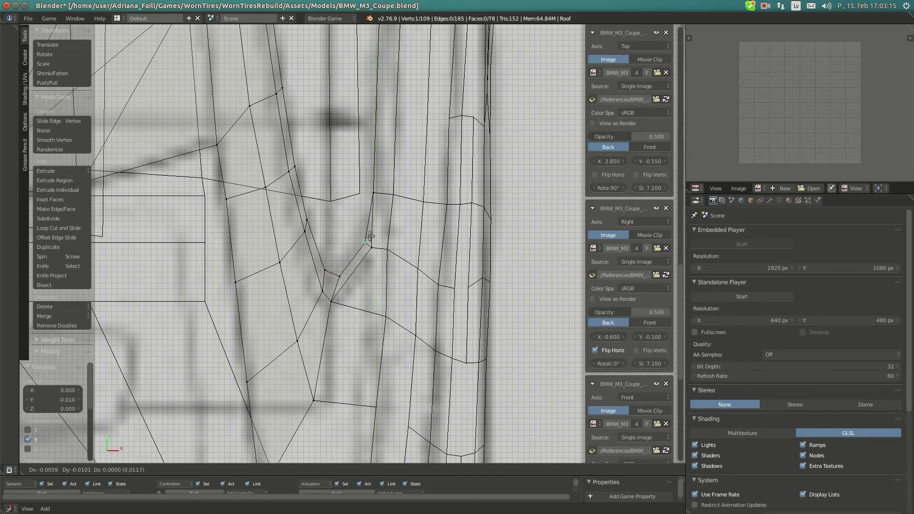
left_click(369, 236)
right_click(338, 275)
key("g")
left_click(330, 272)
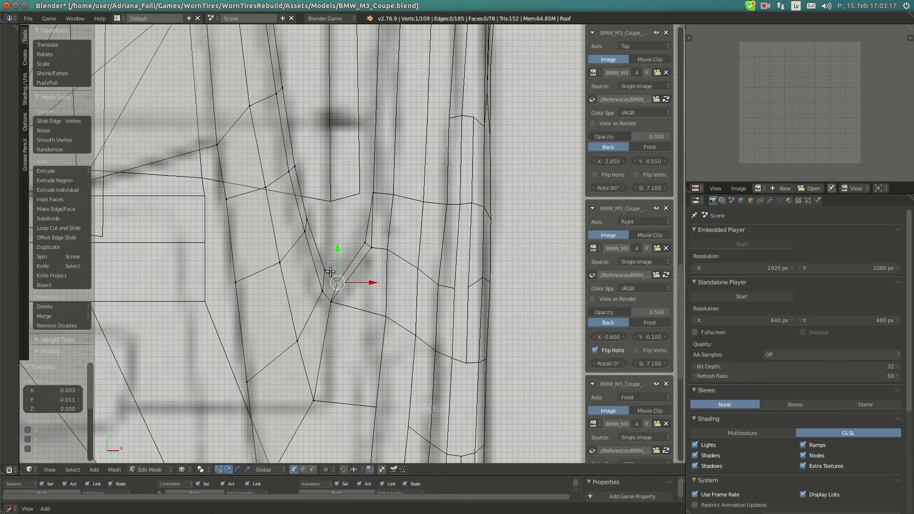
right_click(330, 275)
key("g")
left_click(331, 280)
In the right side view, adjust the heights of the three inner vertices around the window's rear curve along Z.
key("KP_3")
key("g")
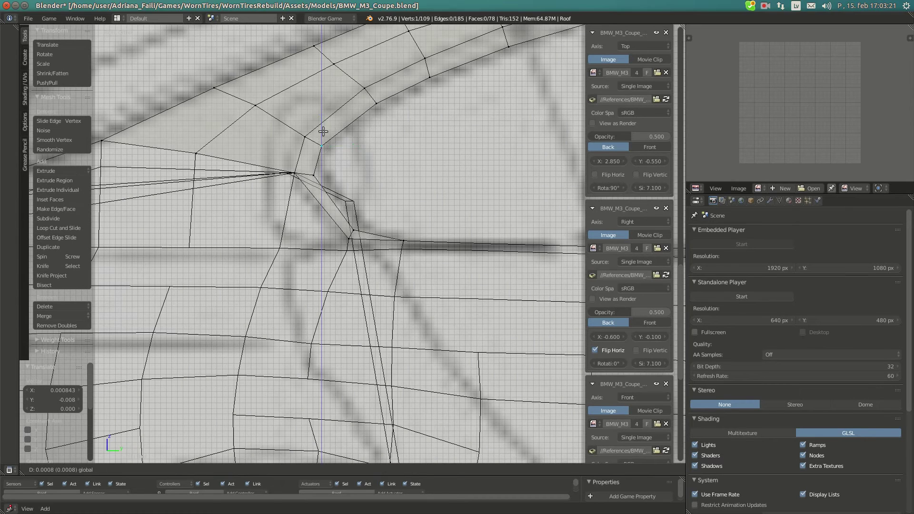
key("z")
left_click(321, 134)
right_click(318, 175)
key("g")
key("z")
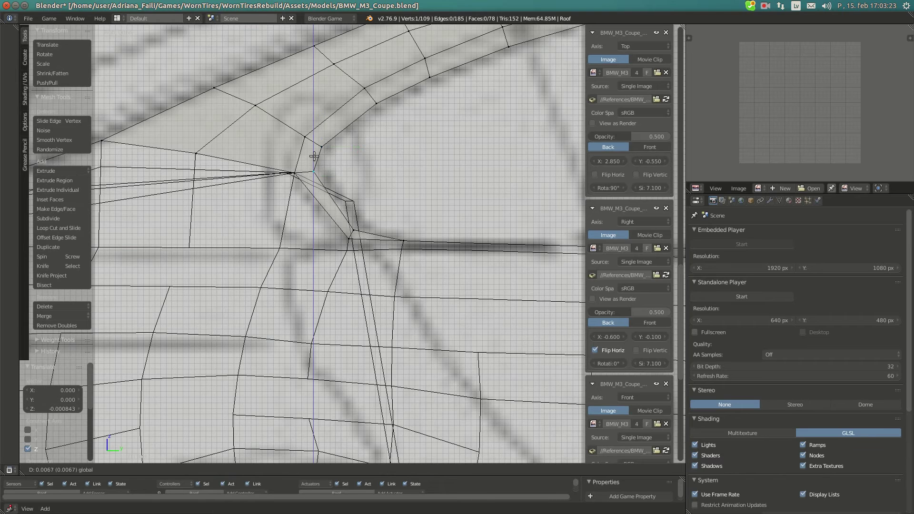
left_click(314, 162)
right_click(360, 211)
left_click_drag(351, 209, 351, 203)
Leave the Roof mesh and examine the window strip on the car body in a solid perspective view.
scroll(418, 186, "down", 5)
key("a")
key("a")
key("Tab")
key("KP_5")
key("z")
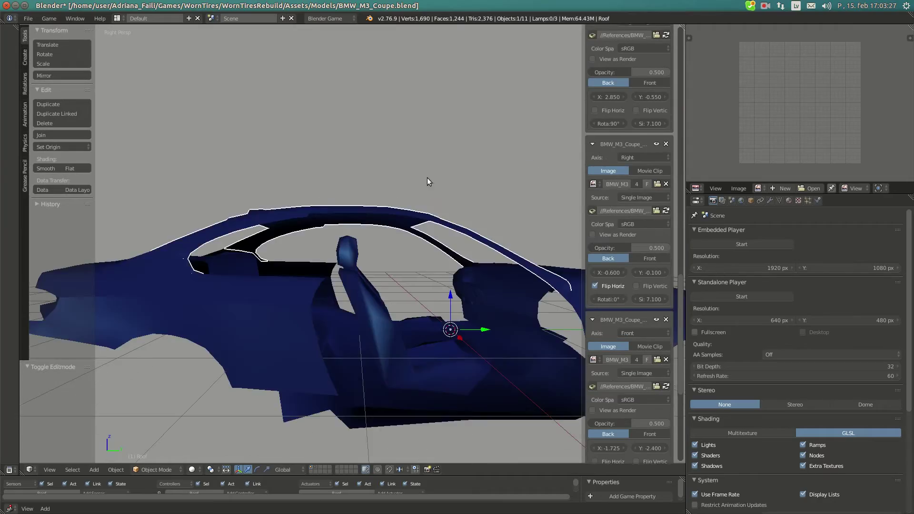
mouse_move(427, 178)
middle_mouse_down()
mouse_move(340, 220)
mouse_move(355, 227)
mouse_move(329, 219)
middle_mouse_up()
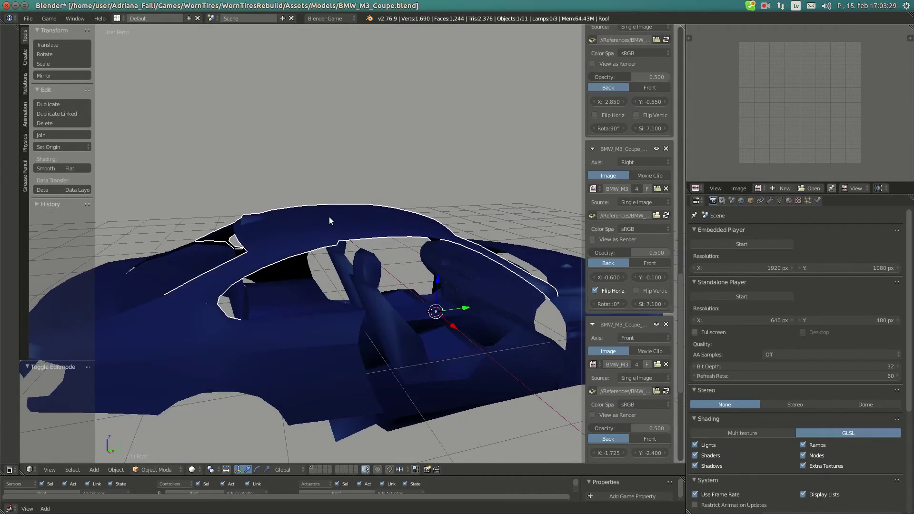
In the right side view, extrude the Roof's lower edge at the window's upper corner down along the blueprint pillar, about 0.036 in Y and -0.135 in Z.
key("KP_3")
key("KP_5")
key("z")
key("Tab")
scroll(329, 216, "up", 7)
middle_click_drag(271, 198, 372, 175, "shift")
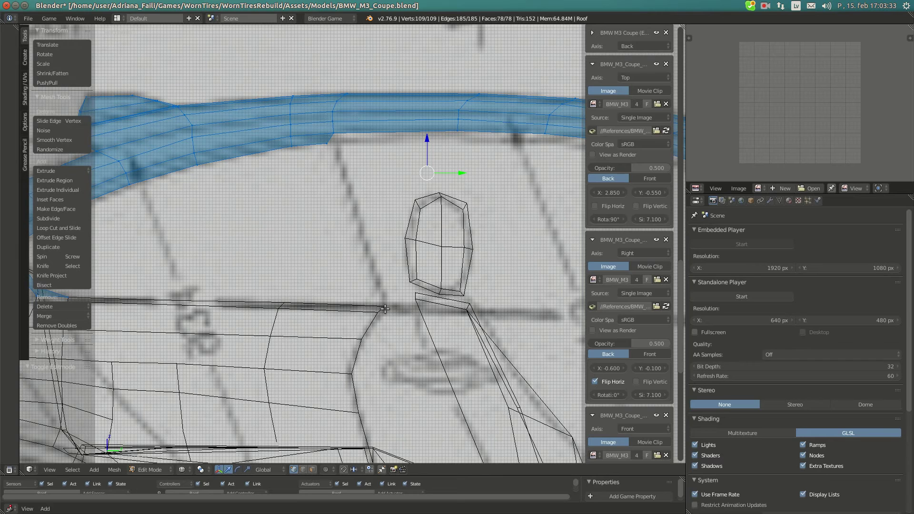
right_click(326, 152)
right_click(329, 127, "shift")
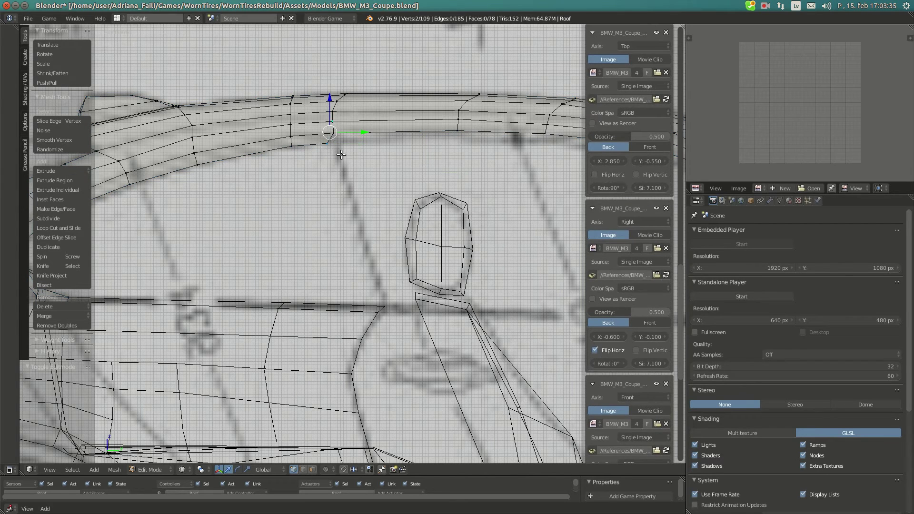
right_click(330, 114, "shift")
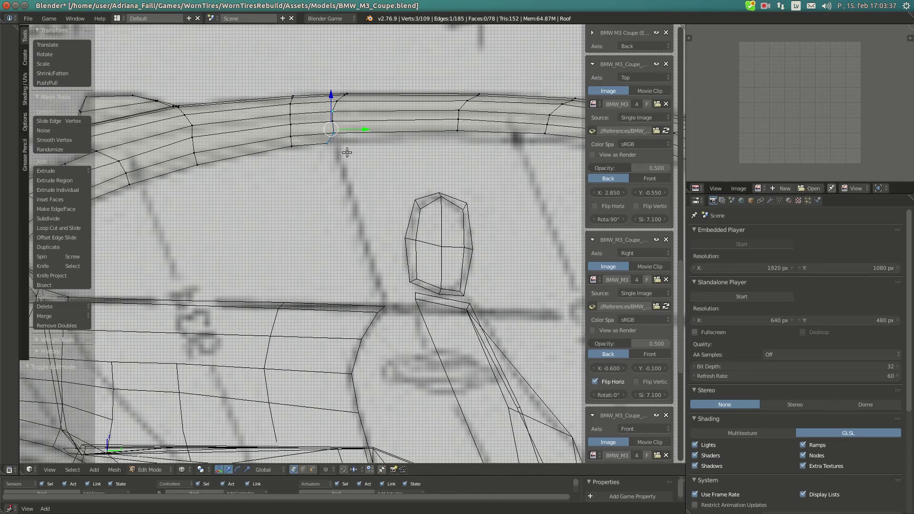
key("e")
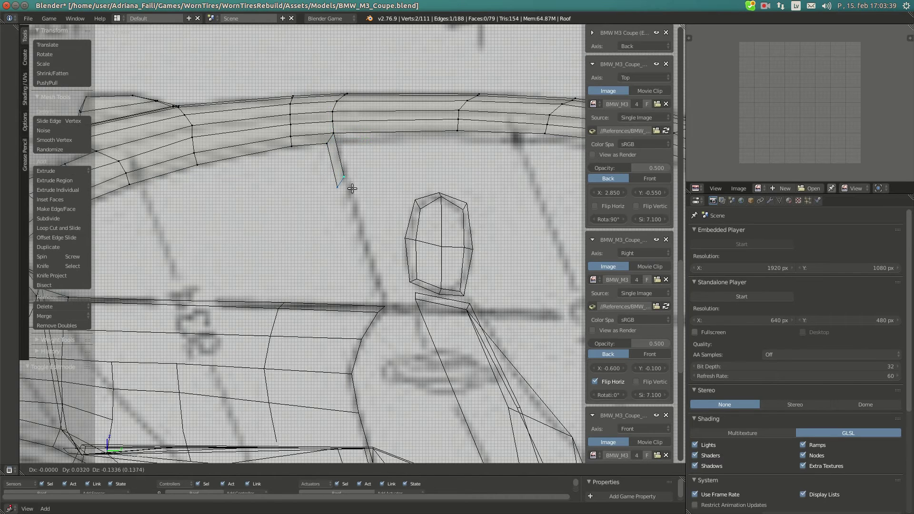
left_click(352, 188)
Fine-tune the two new pillar vertices in the right side view so they follow the blueprint pillar line.
right_click(357, 172)
key("g")
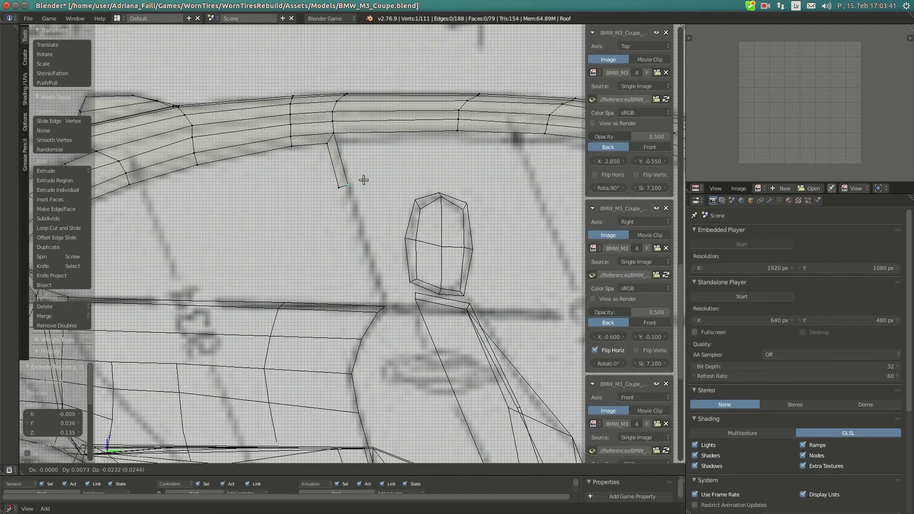
left_click(364, 181)
right_click(337, 184)
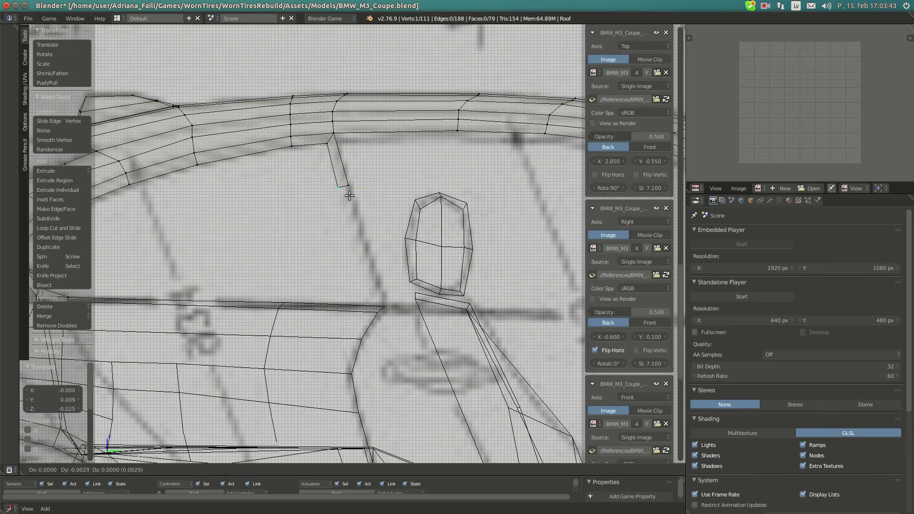
key("g")
left_click(351, 191)
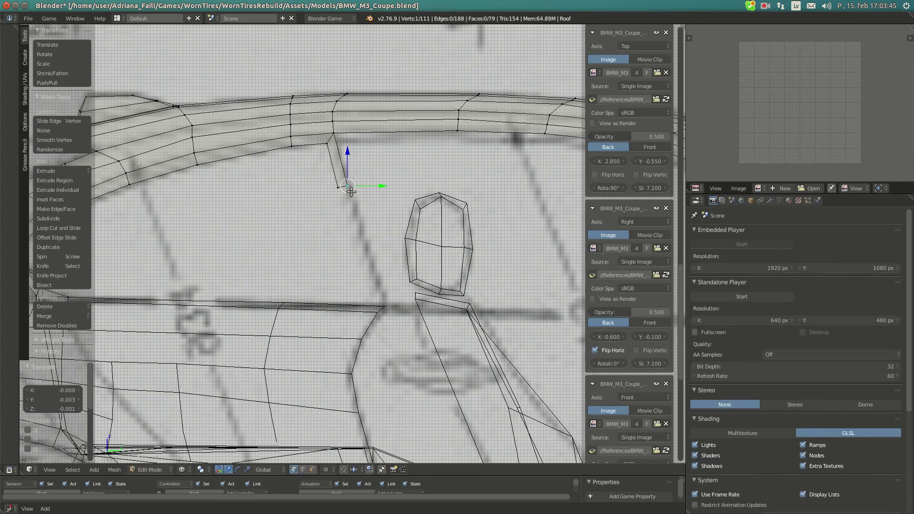
In top view, move the pillar segment's front lower vertex outward along X by about 0.119.
key("KP_7")
scroll(351, 191, "down", 5)
scroll(326, 200, "up", 6)
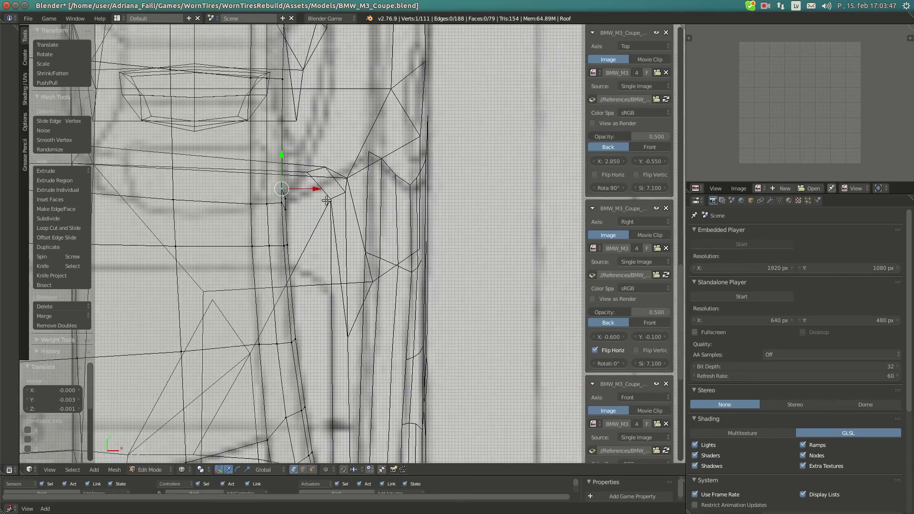
scroll(301, 193, "up", 2)
scroll(258, 155, "up", 1)
key("g")
key("x")
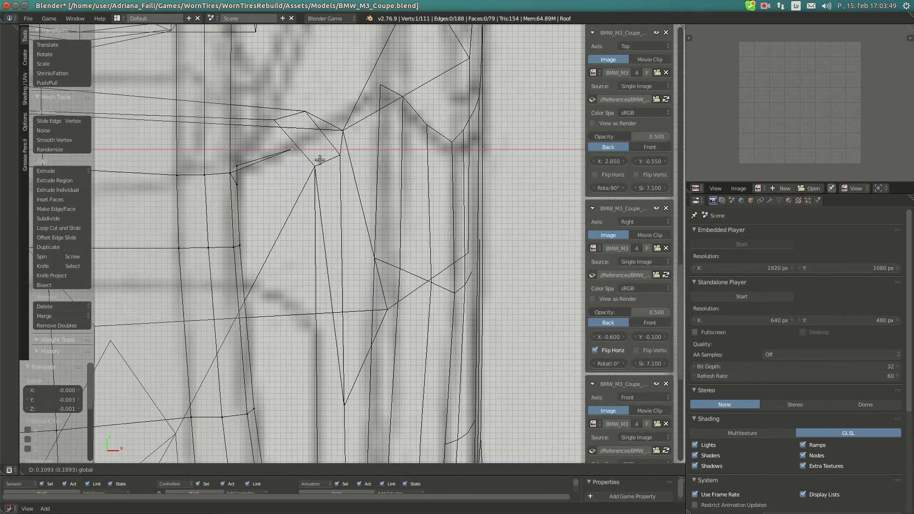
left_click(321, 162)
Move the pillar segment's rear lower vertex outward along X by about 0.114 and align both lower vertices along X.
key("KP_3")
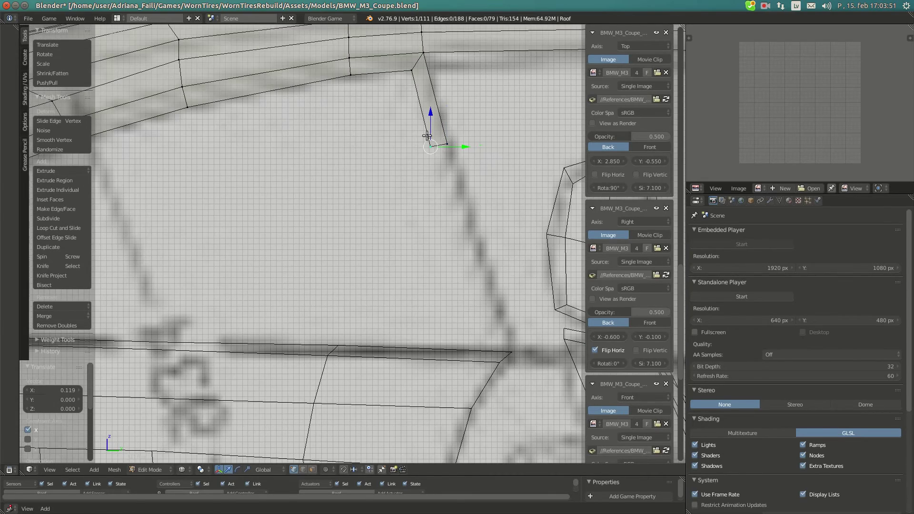
key("KP_7")
key("g")
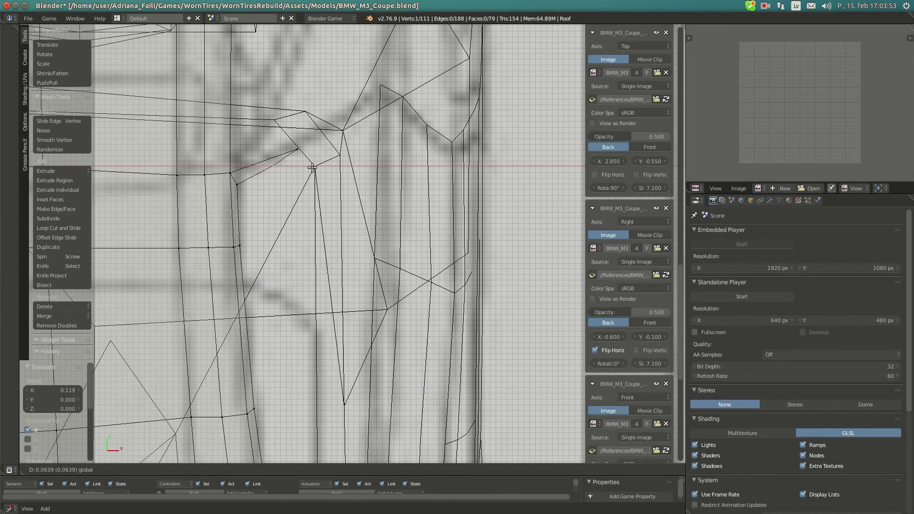
left_click(304, 147)
key("g")
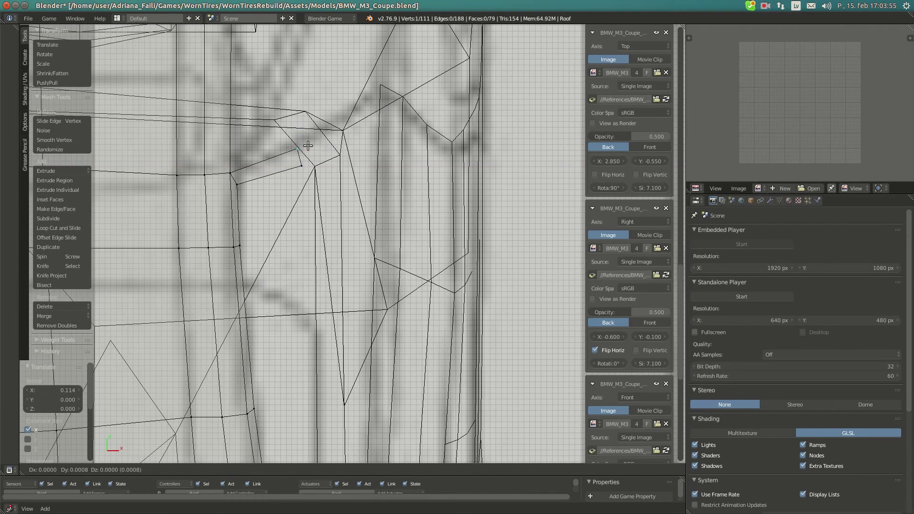
left_click(304, 146)
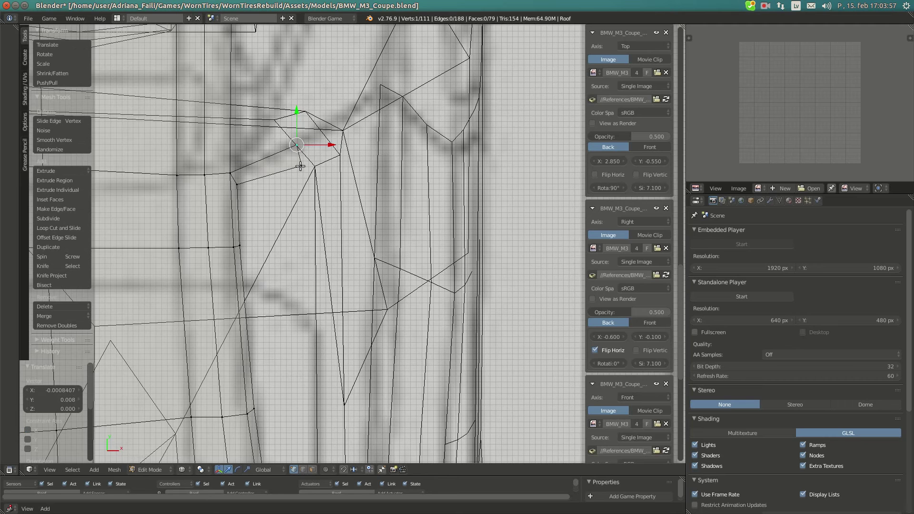
key("ctrl+z")
left_click_drag(313, 148, 322, 163)
right_click(310, 166)
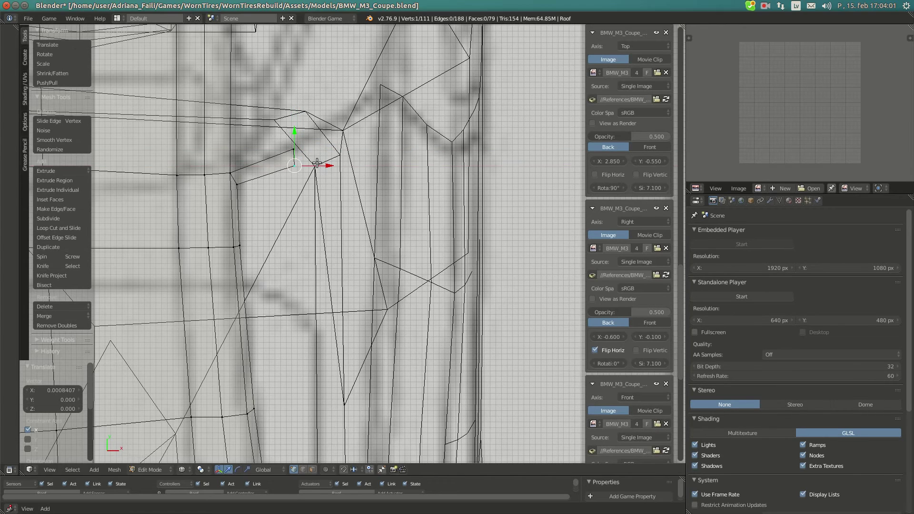
Extrude the pillar's lower edge further down along the blueprint line in the right side view and fine-tune its two vertices.
key("KP_3")
right_click(453, 141, "shift")
scroll(458, 190, "down", 1)
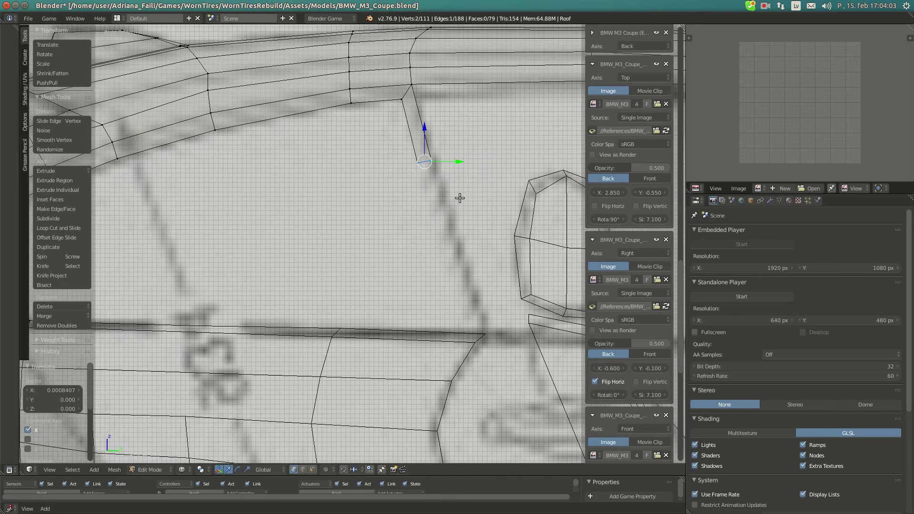
middle_click_drag(458, 225, 402, 178, "shift")
key("e")
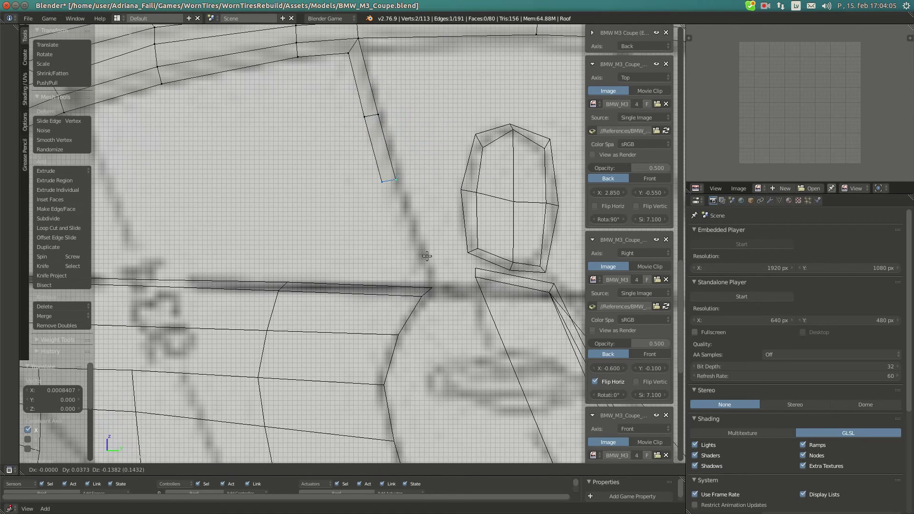
left_click(429, 259)
right_click(399, 187)
left_click_drag(405, 184, 386, 187)
right_click(385, 186)
left_click(385, 188)
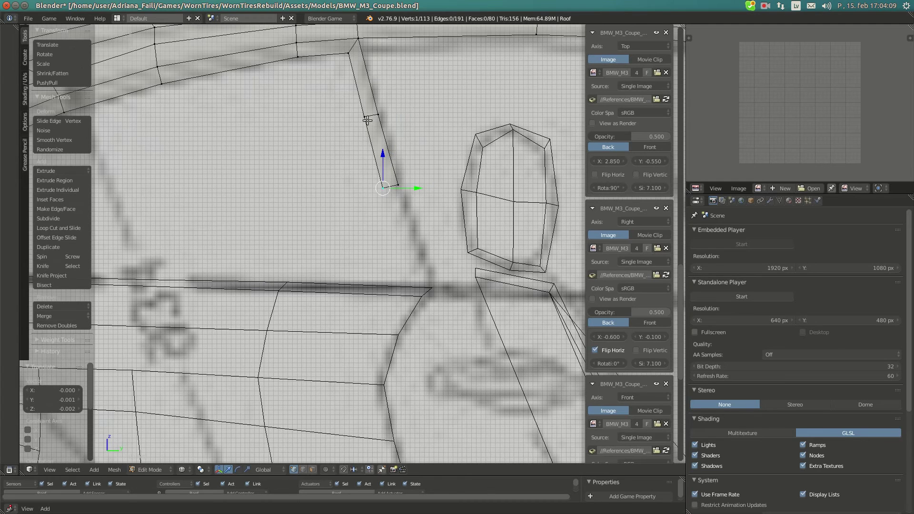
In top view, move the second pillar segment's two lower vertices outward along X so the strip follows the car's side.
key("KP_7")
scroll(384, 198, "up", 2)
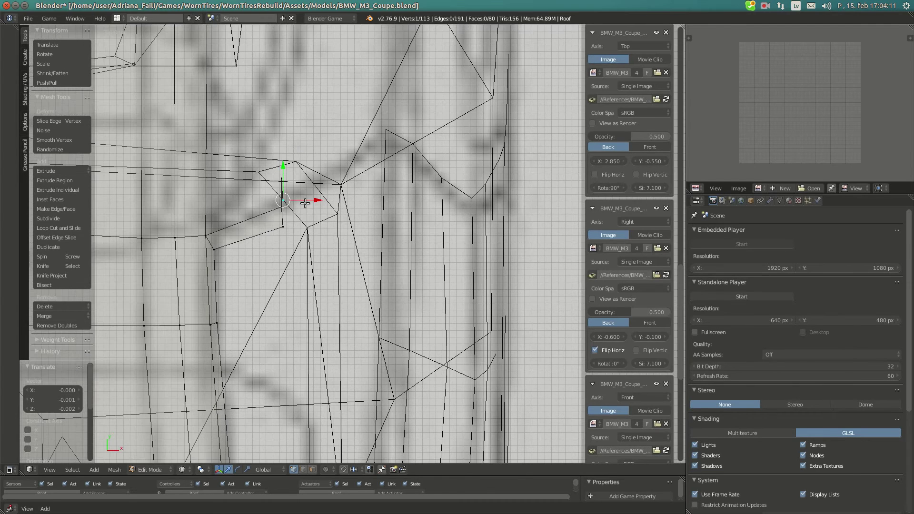
left_click_drag(305, 201, 354, 174)
left_click(360, 200)
right_click(281, 179)
key("g")
key("x")
right_click(285, 205)
left_click_drag(299, 207, 298, 207)
right_click(354, 198)
key("g")
key("x")
left_click(352, 197)
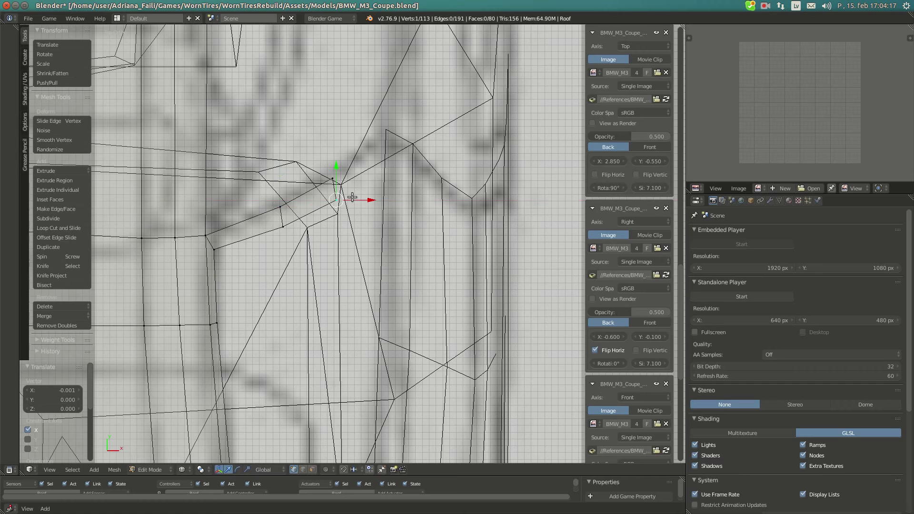
Extrude the pillar's lower edge down to the wing's upper edge, about 0.066 in Y and -0.191 in Z, and shift it about 0.069 along X.
right_click(332, 175, "shift")
key("KP_3")
key("e")
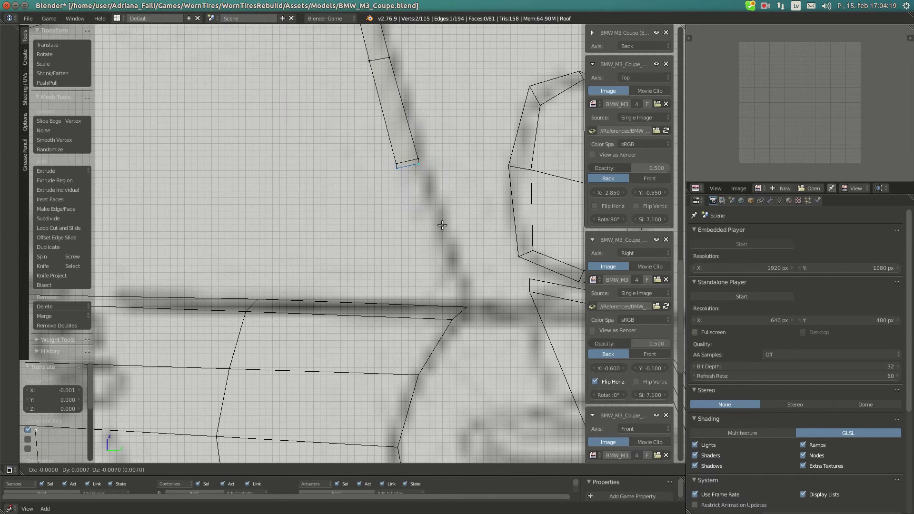
left_click(481, 310)
key("KP_7")
key("g")
key("x")
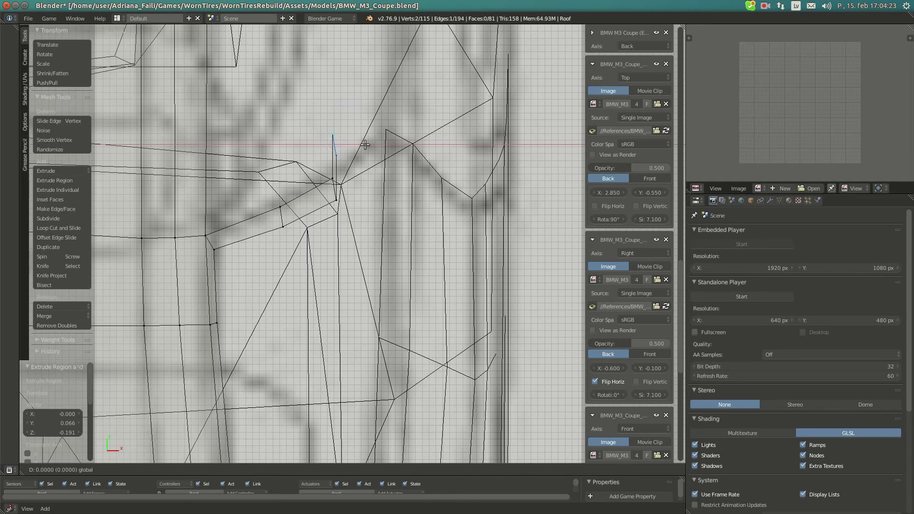
left_click(379, 133)
right_click(379, 133)
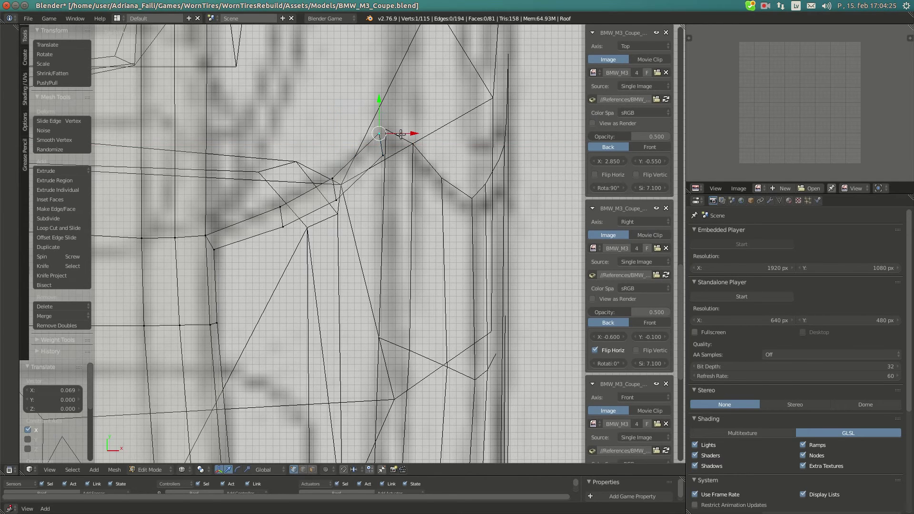
Snap the pillar's front bottom vertex onto the inner front corner vertex of Wing_RR using the 3D cursor.
key("Tab")
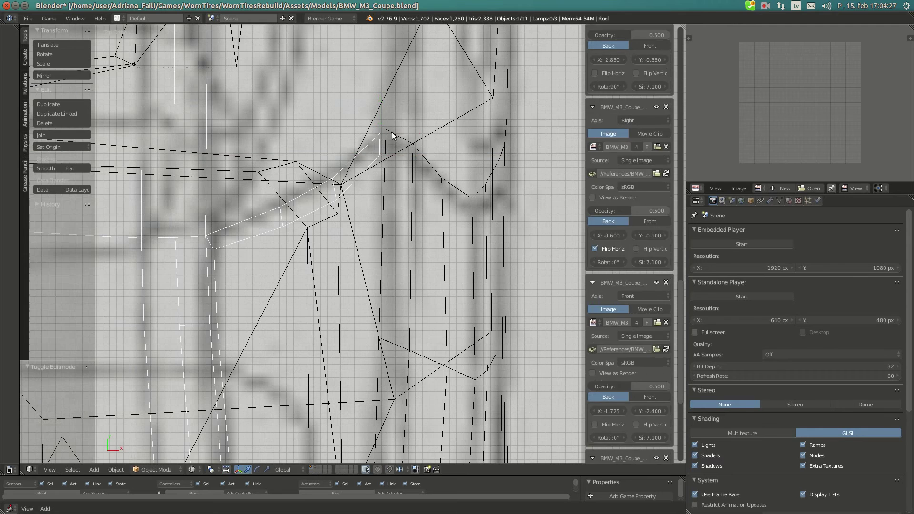
right_click(394, 137)
key("Tab")
key("shift+s")
left_click(381, 122)
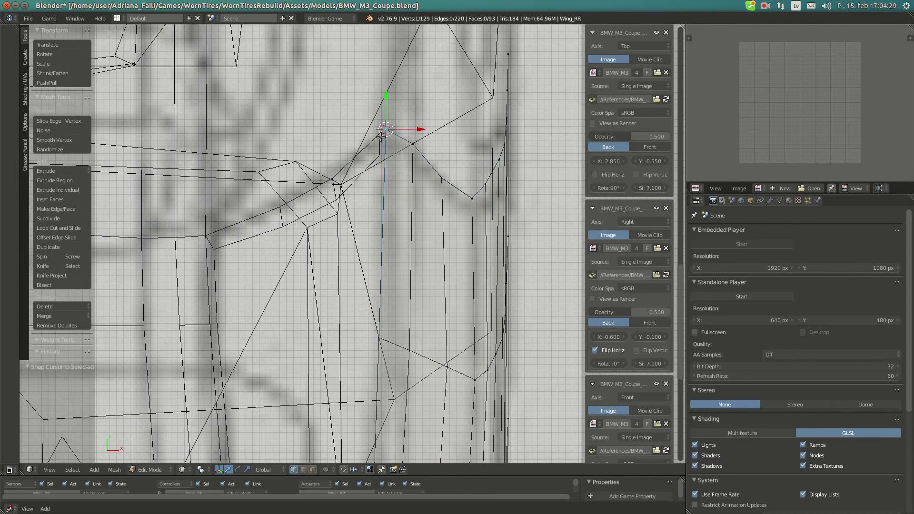
key("a")
key("a")
key("Tab")
right_click(377, 135)
key("Tab")
key("shift+s")
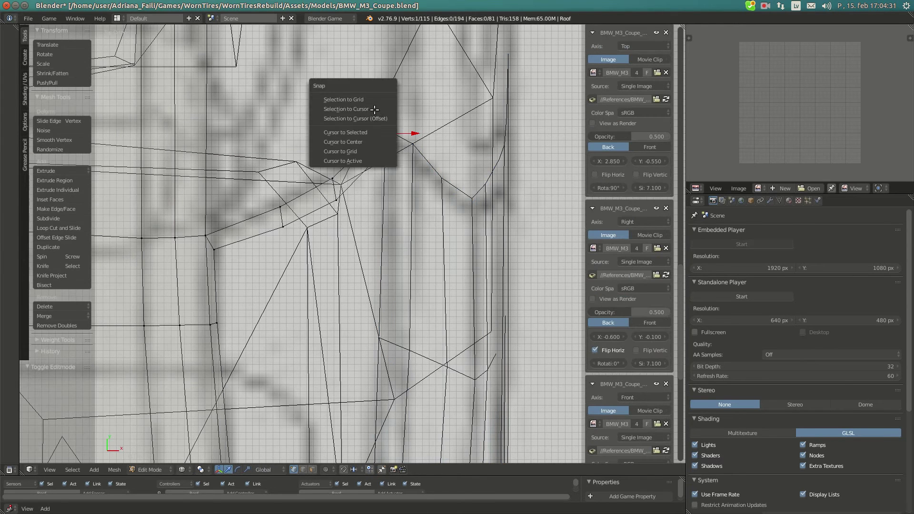
left_click(352, 110)
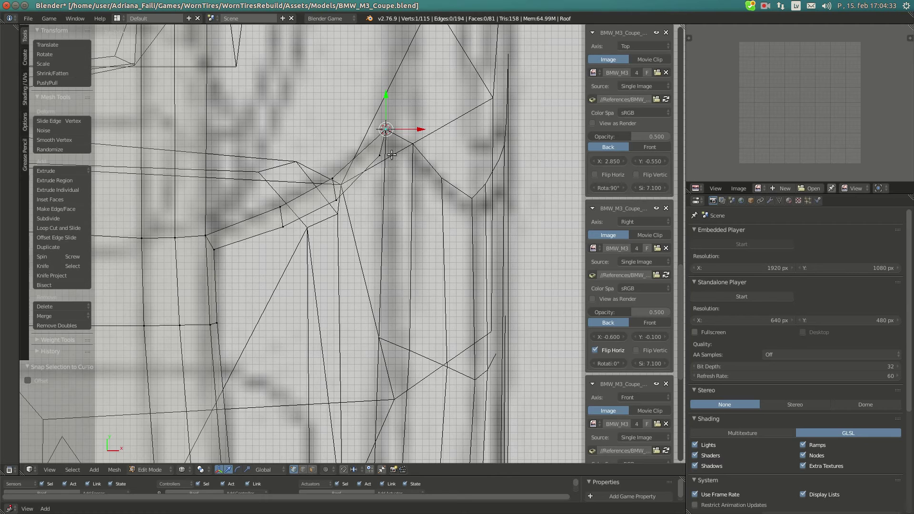
Knife-cut a new vertex into Wing_RR's inner edge just behind its front corner and nudge it slightly along X.
key("Tab")
right_click(419, 143)
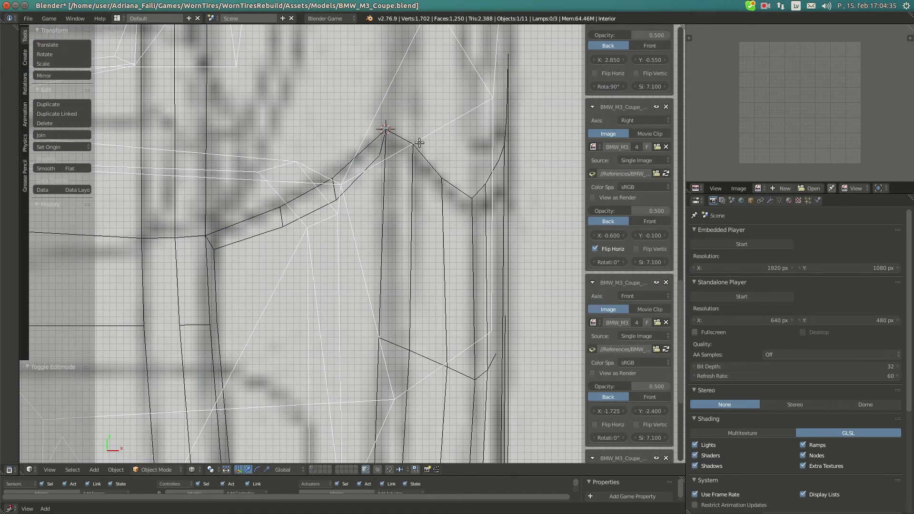
right_click(416, 148)
key("Tab")
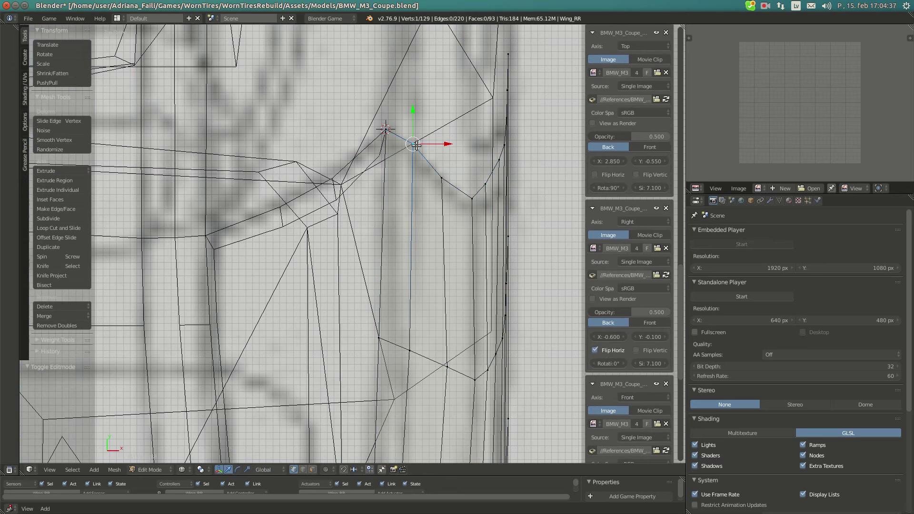
key("k")
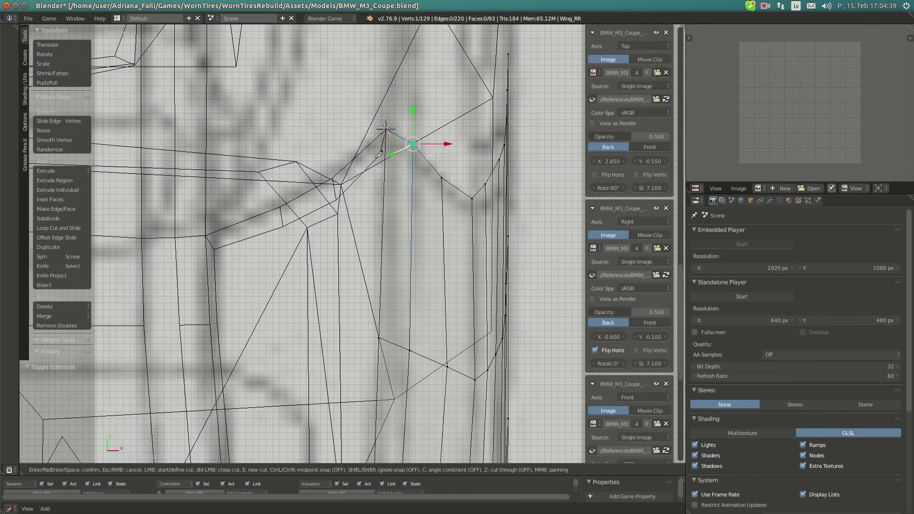
left_click(385, 151)
key("Return")
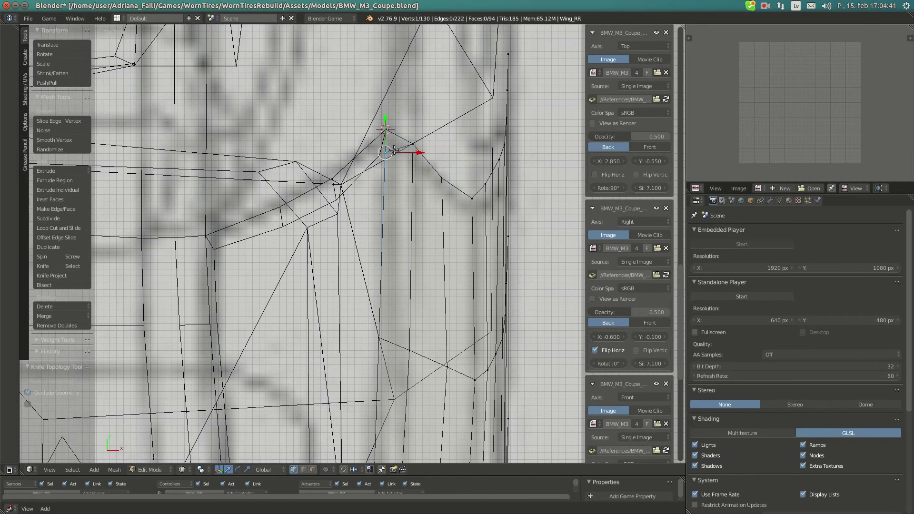
left_click_drag(402, 152, 392, 151)
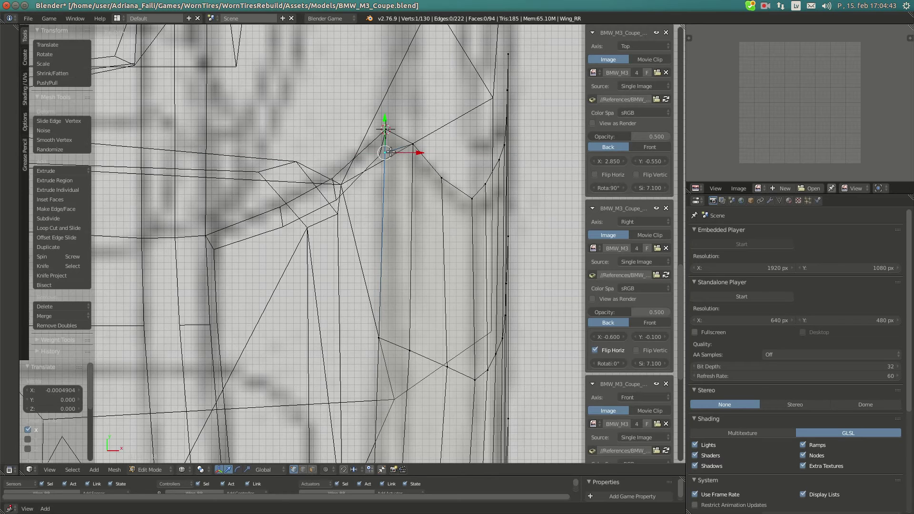
Snap the pillar's rear bottom vertex in the Roof mesh onto the newly cut Wing_RR vertex using the 3D cursor.
key("shift+s")
left_click(379, 177)
key("a")
key("a")
key("Tab")
right_click(373, 161)
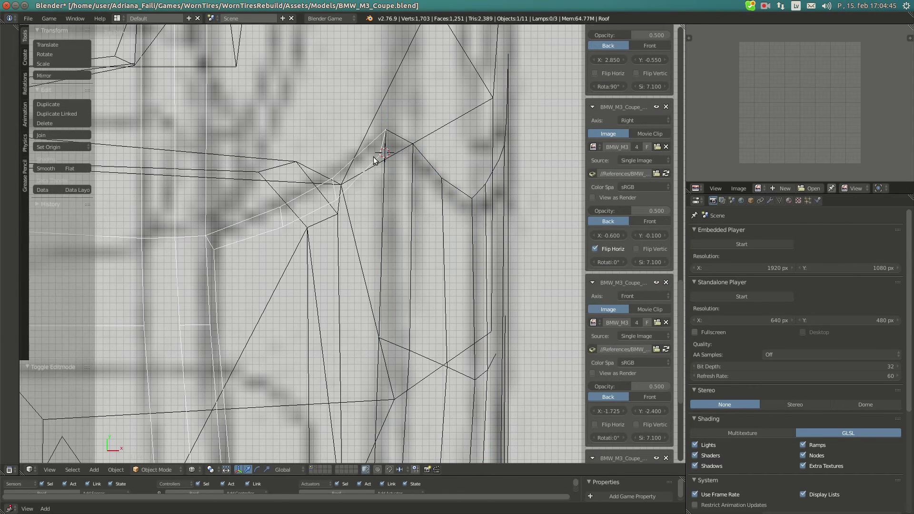
key("Tab")
key("shift+s")
key("Tab")
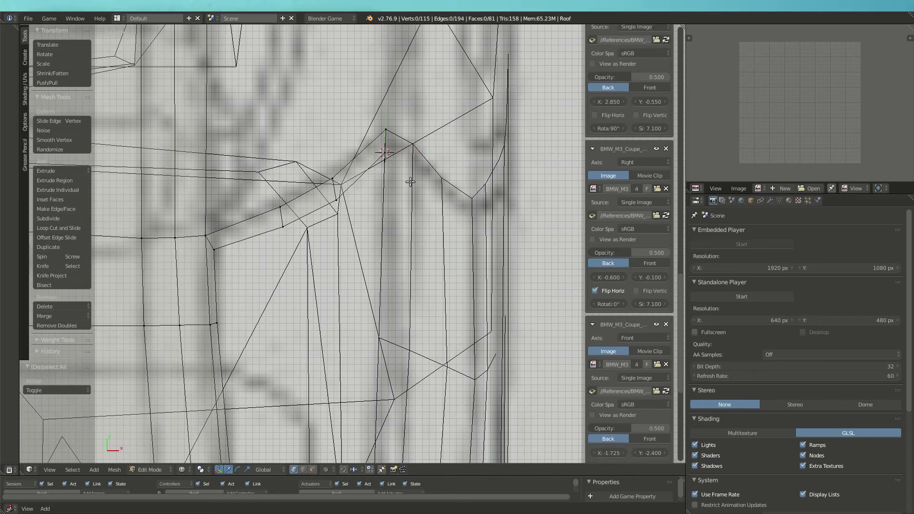
Reset the 3D cursor to the center and reopen the Roof mesh for editing in a solid perspective view.
key("shift+s")
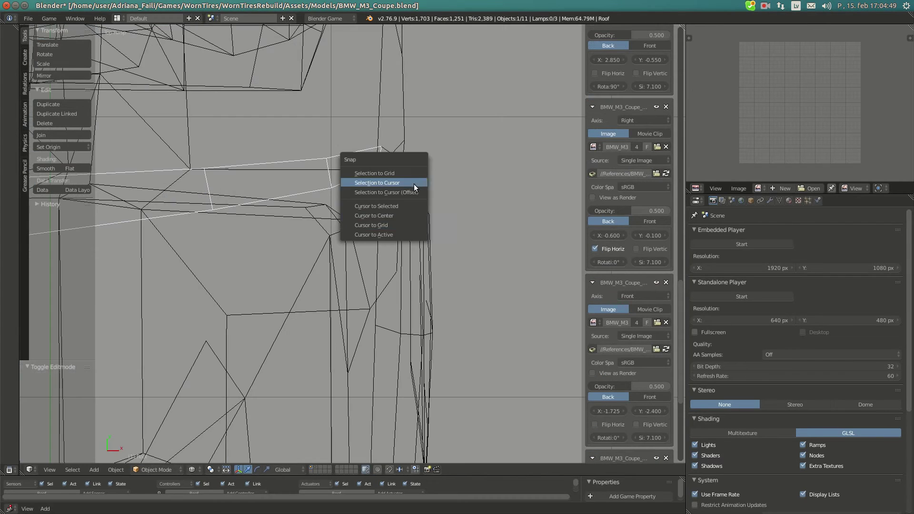
left_click(399, 221)
scroll(398, 218, "down", 5)
key("z")
mouse_move(252, 358)
middle_mouse_down()
mouse_move(346, 241)
mouse_move(346, 203)
mouse_move(316, 184)
mouse_move(336, 174)
mouse_move(364, 186)
mouse_move(298, 194)
middle_mouse_up()
key("Tab")
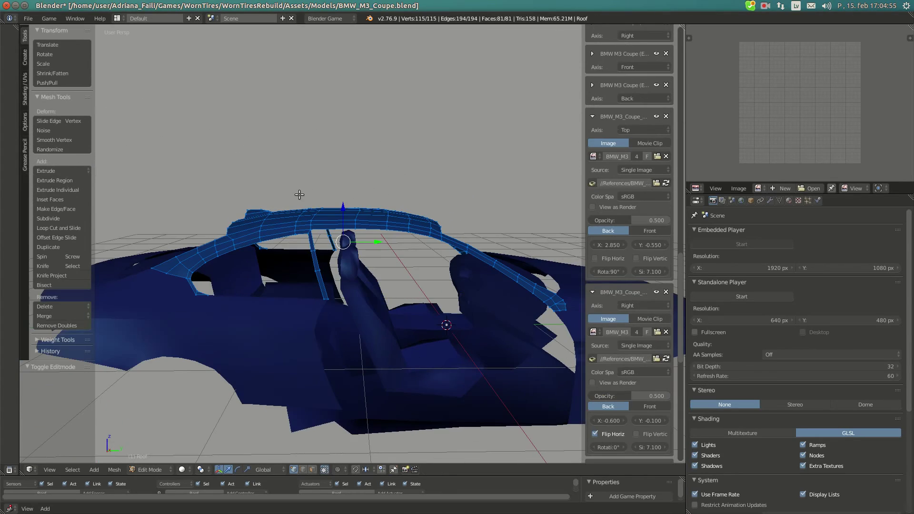
Compare the rear side window area in wireframe side view with the BMW M3 Coupe photo in Chromium and return to Blender.
key("KP_3")
key("z")
scroll(414, 247, "up", 6)
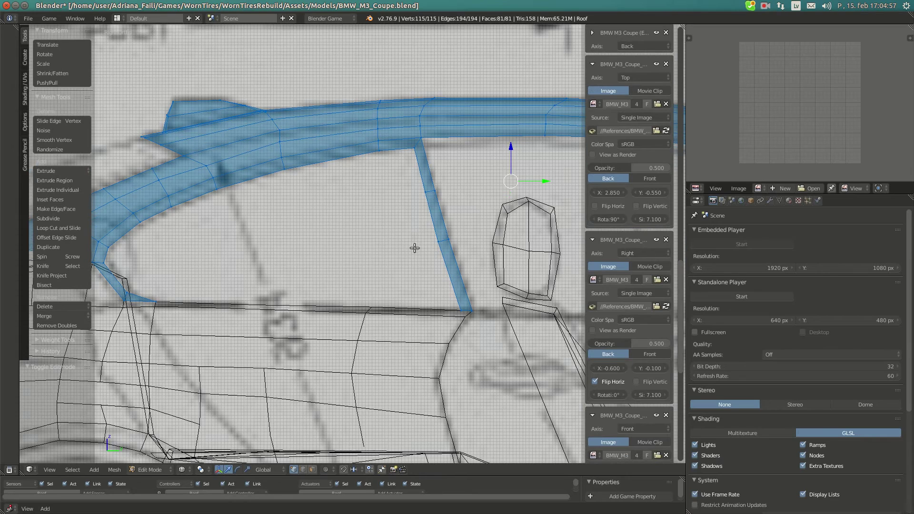
middle_click_drag(281, 240, 440, 159, "shift")
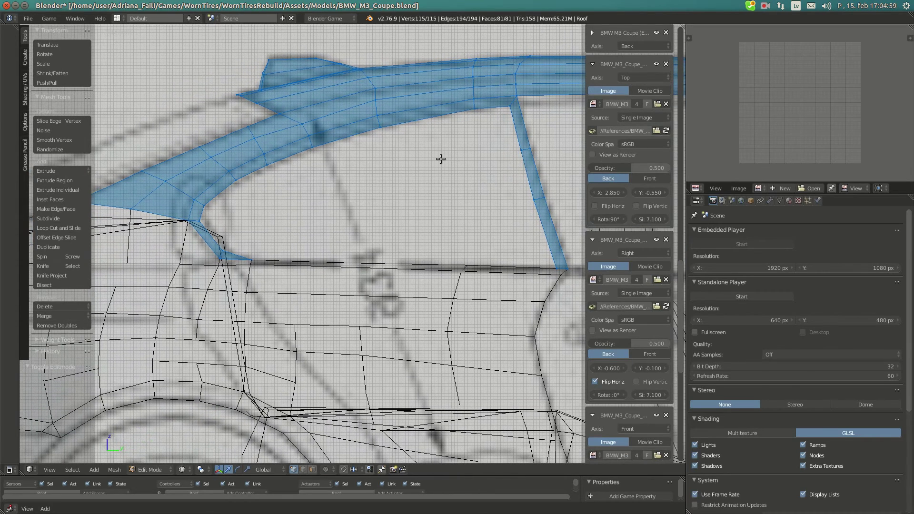
right_click(473, 110)
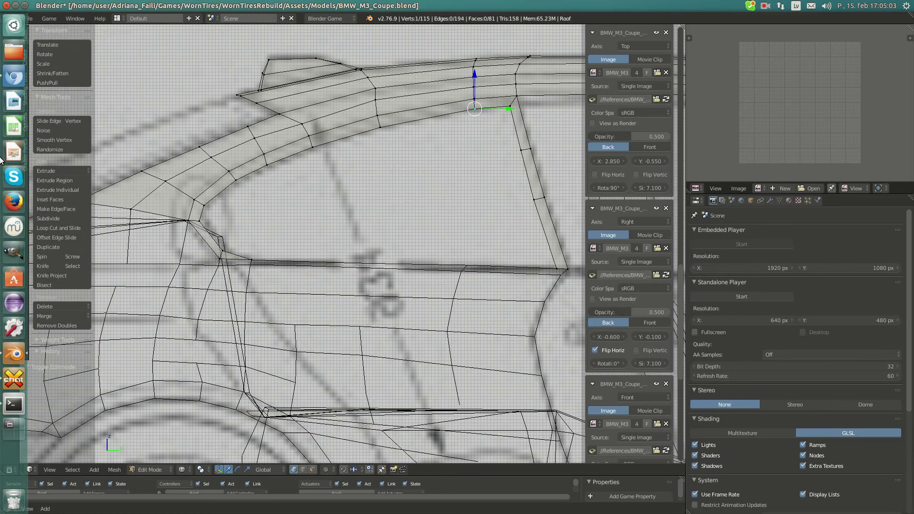
left_click(13, 77)
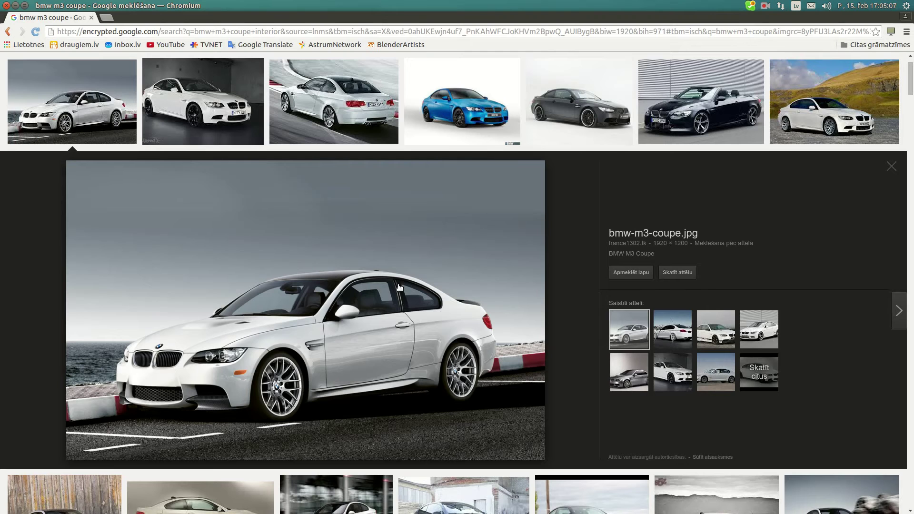
mouse_move(1, 302)
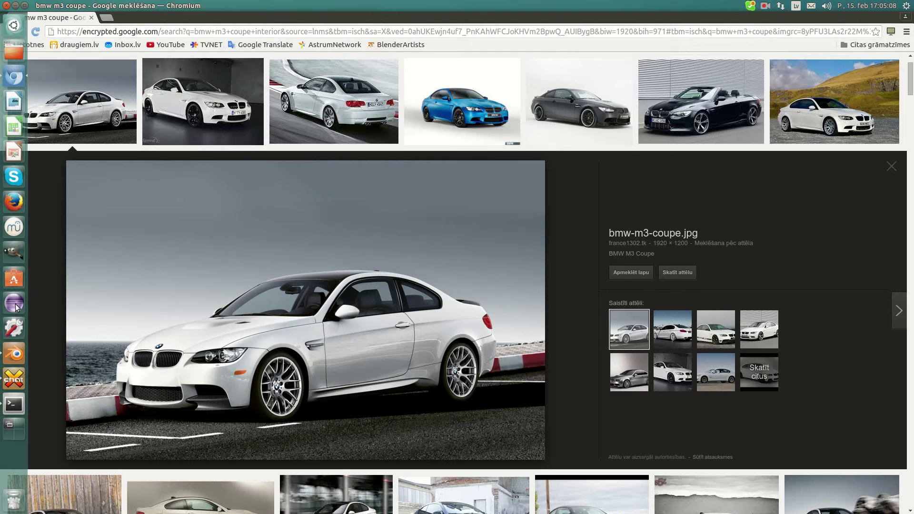
left_click(14, 352)
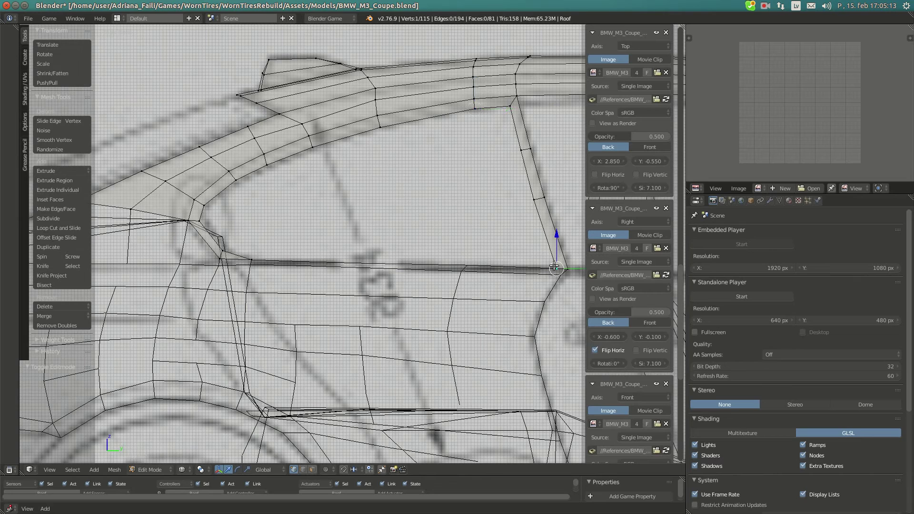
Extrude a vertex rearward from the pillar's rear bottom corner and place the 3D cursor on the next upper-edge vertex of Wing_RR.
key("e")
left_click(440, 263)
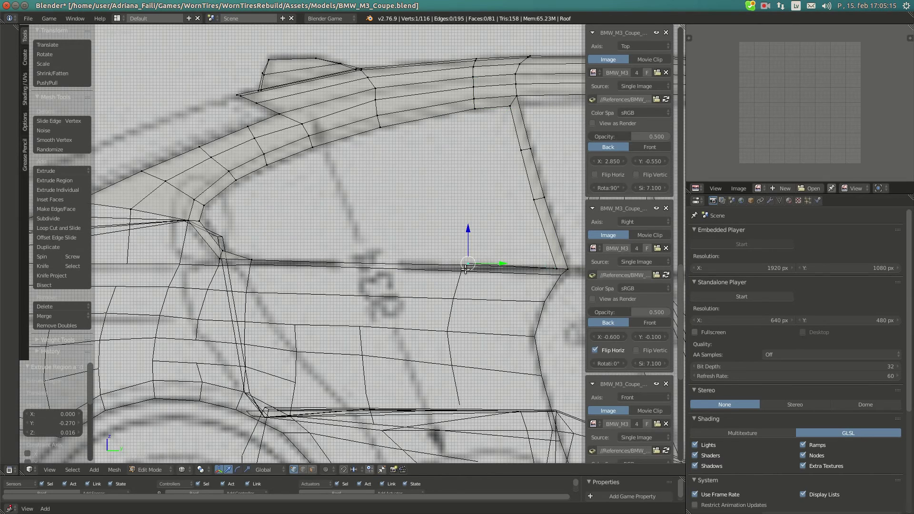
key("Tab")
middle_click_drag(465, 270, 475, 291)
right_click(490, 301)
key("Tab")
right_click(500, 301)
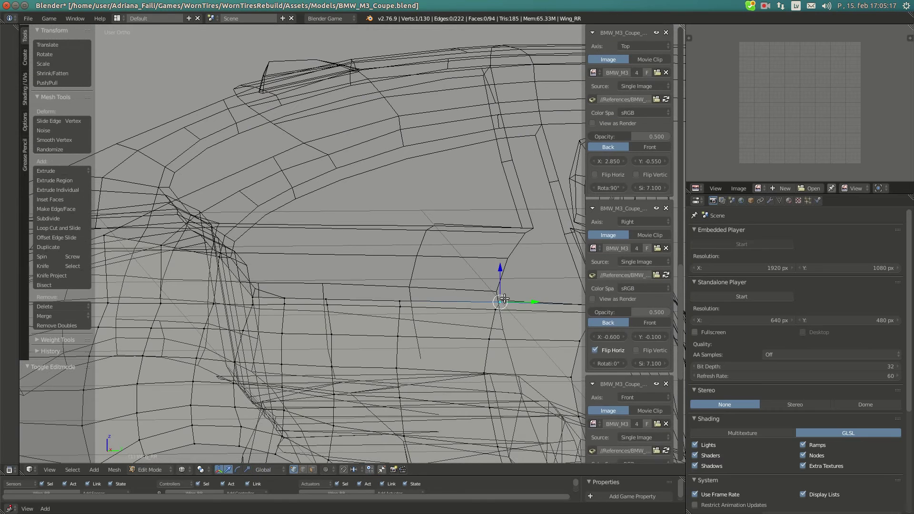
key("shift+s")
left_click(494, 289)
Snap the extruded Roof vertex behind the pillar onto the 3D cursor at the Wing_RR edge.
key("a")
key("a")
key("Tab")
right_click(521, 305)
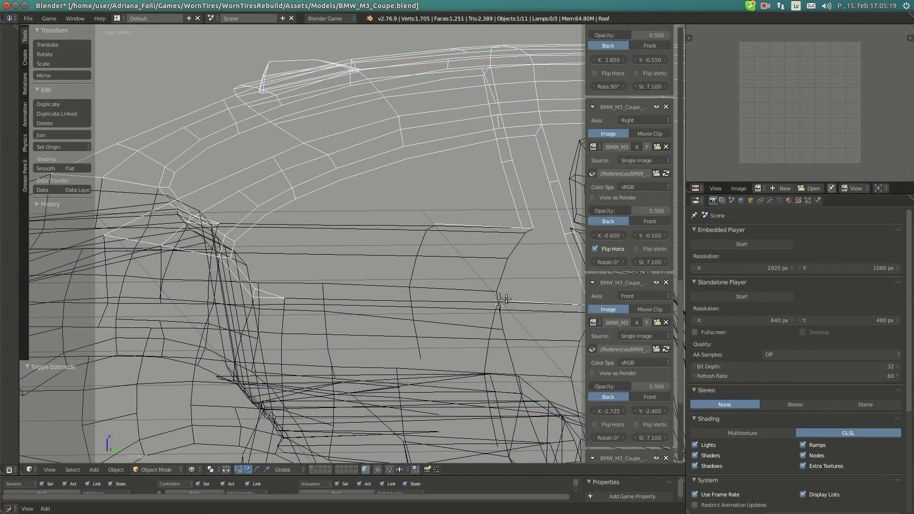
key("Tab")
key("shift+s")
left_click(495, 273)
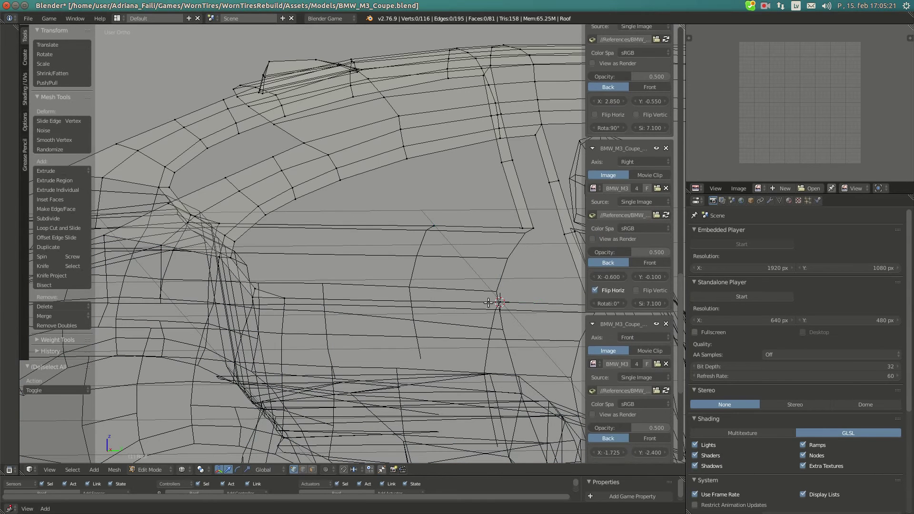
Extrude a second vertex rearward along the window's lower edge and place the 3D cursor on the following Wing_RR edge vertex.
key("Tab")
key("Tab")
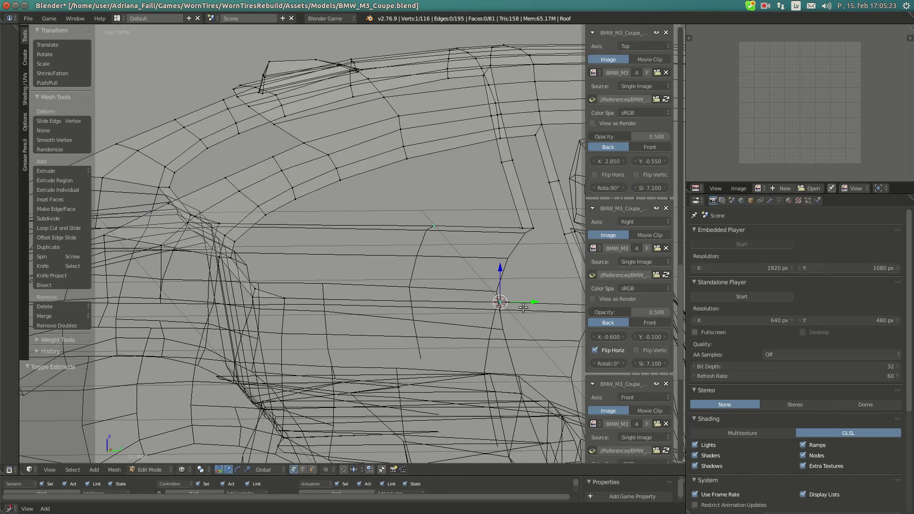
key("Tab")
right_click(427, 301)
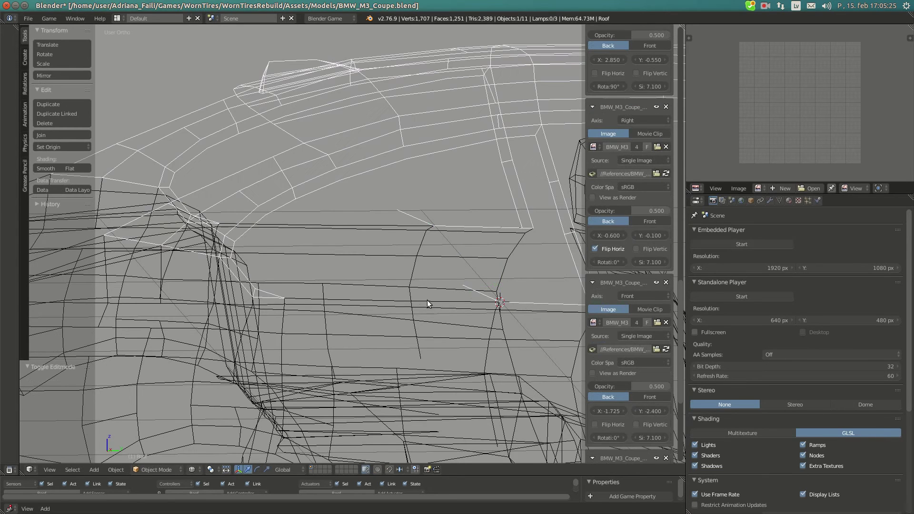
key("Tab")
right_click(398, 300)
key("shift+s")
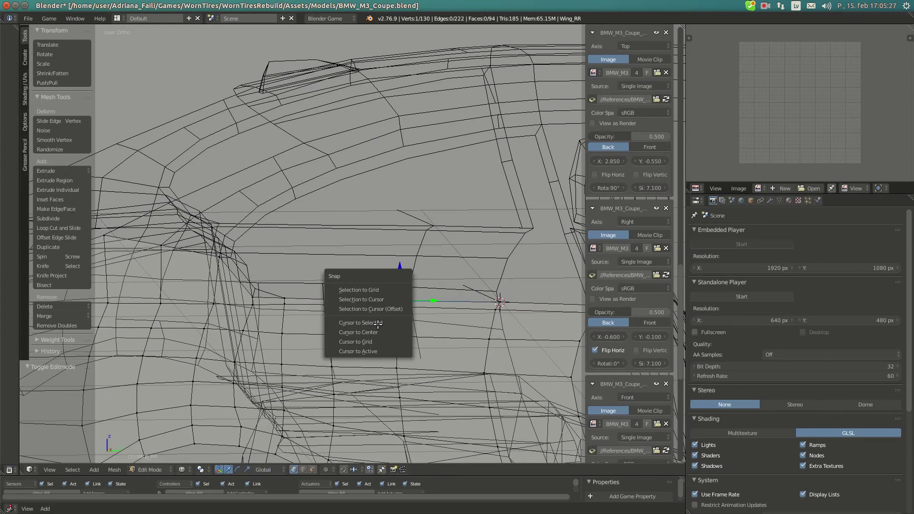
left_click(384, 322)
Snap the second extruded Roof vertex onto the 3D cursor on Wing_RR's upper edge.
key("a")
key("a")
key("Tab")
right_click(467, 287)
key("Tab")
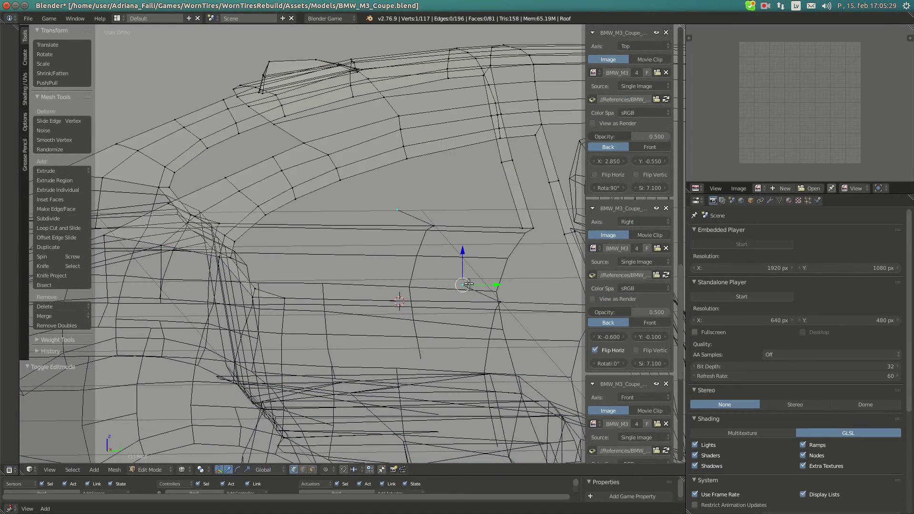
key("shift+s")
left_click(456, 264)
scroll(350, 310, "up", 3)
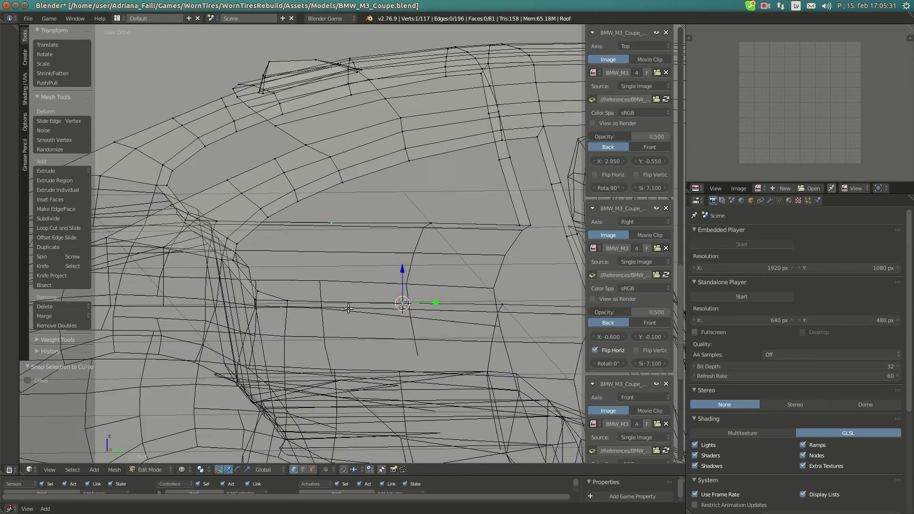
Extrude a third vertex rearward in the Roof mesh and place the 3D cursor on the next Wing_RR edge vertex.
key("Tab")
key("Tab")
key("e")
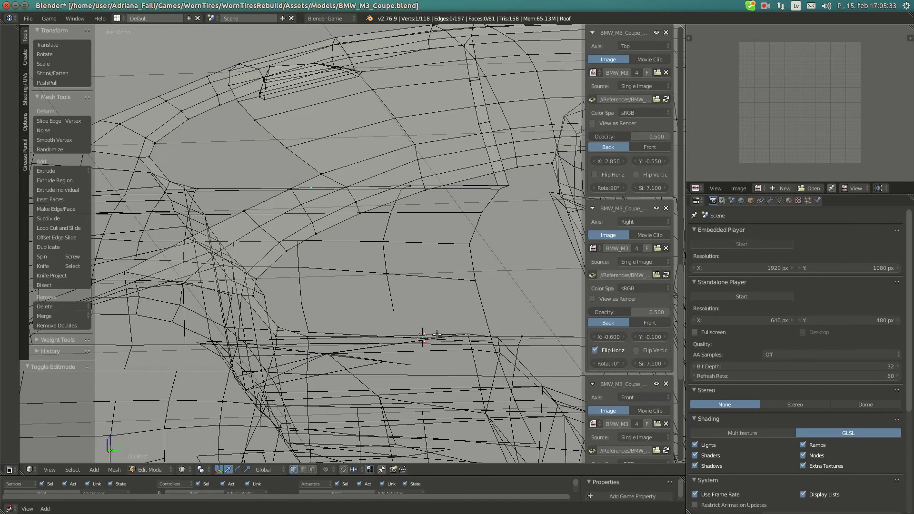
left_click(415, 327)
key("Tab")
right_click(309, 346)
key("Tab")
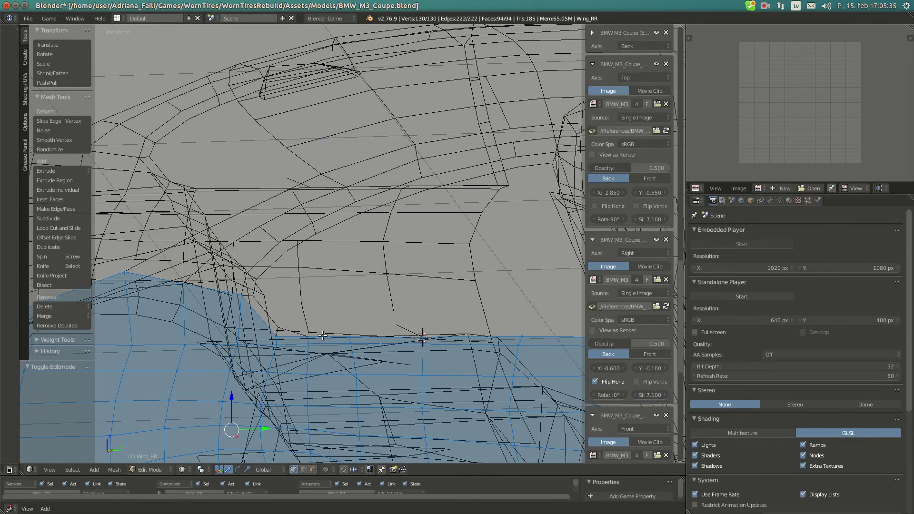
right_click(345, 338)
key("shift+s")
left_click(337, 363)
Snap the third extruded Roof vertex onto the 3D cursor on Wing_RR's upper edge.
key("a")
key("Tab")
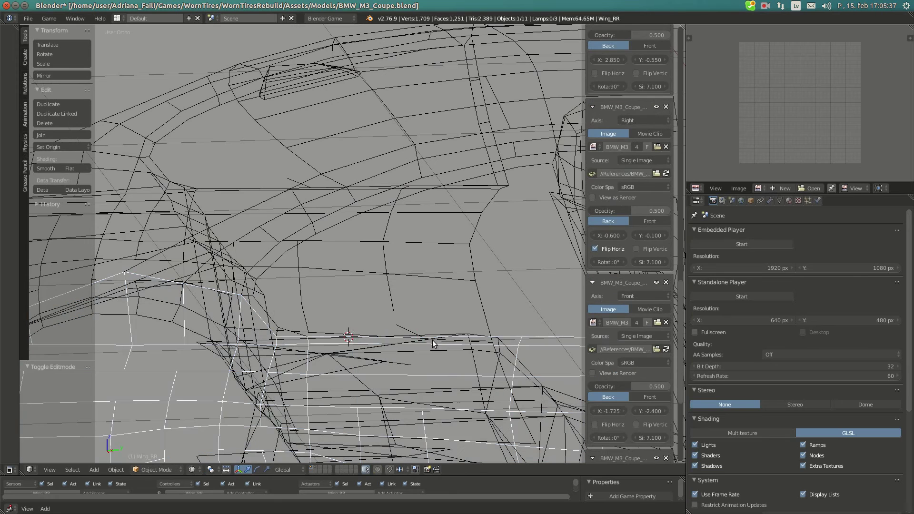
right_click(431, 339)
key("Tab")
right_click(393, 323)
key("shift+s")
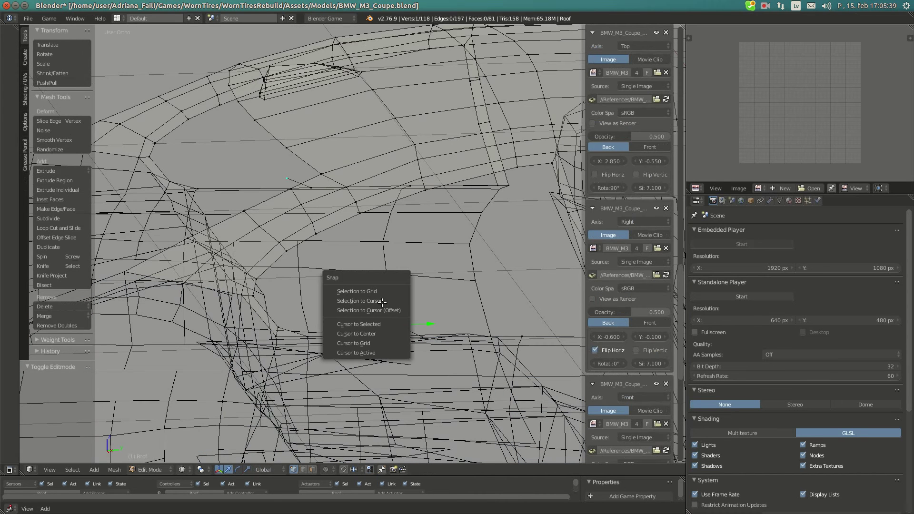
left_click(381, 301)
Extrude one more vertex, merge it At Last into the window strip's rear bottom vertex, and reset the 3D cursor to the center.
key("g")
left_click(325, 325)
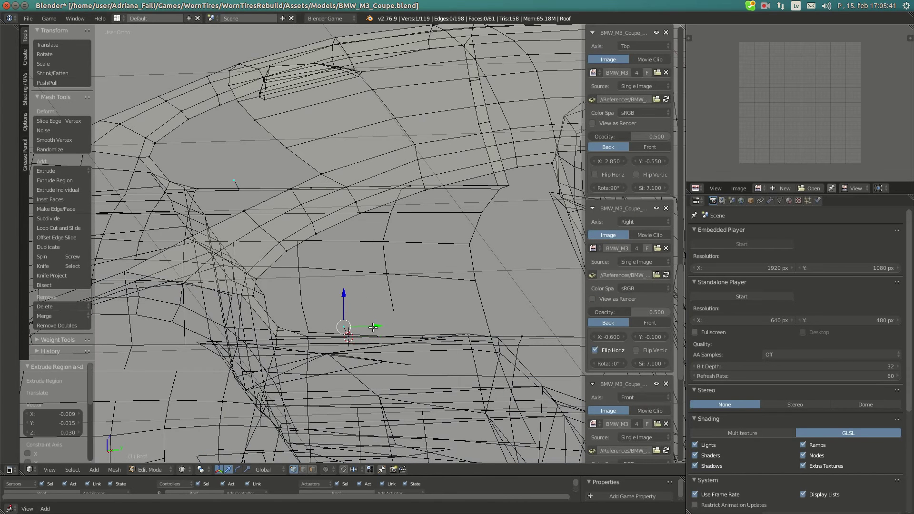
right_click(307, 336, "shift")
key("alt+m")
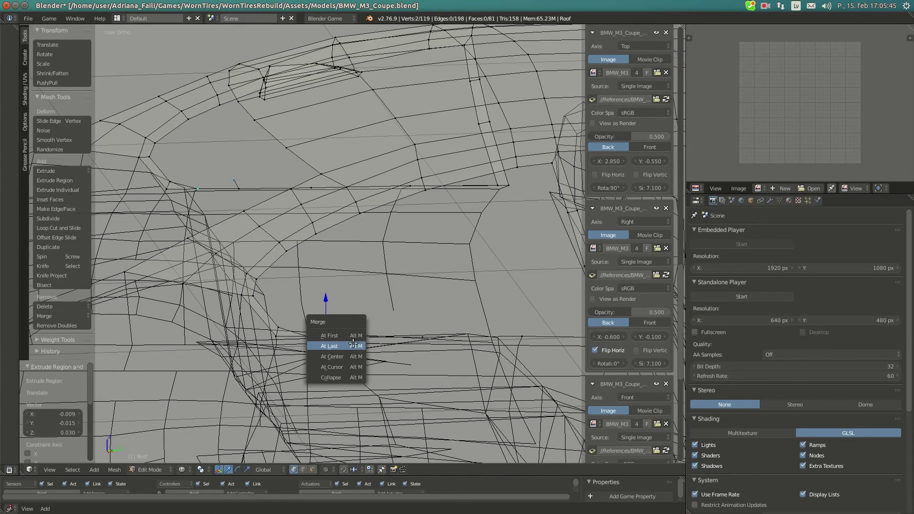
left_click(354, 342)
key("a")
key("shift+s")
left_click(380, 338)
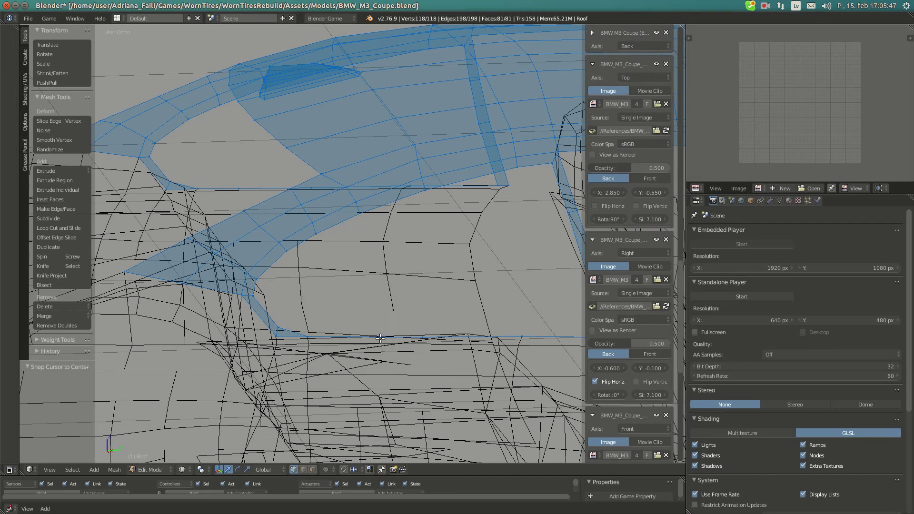
Select the closed edge loop around the rear side window opening in side view and extrude it inward, scaled to about 0.633.
key("KP_2")
key("KP_3")
key("a")
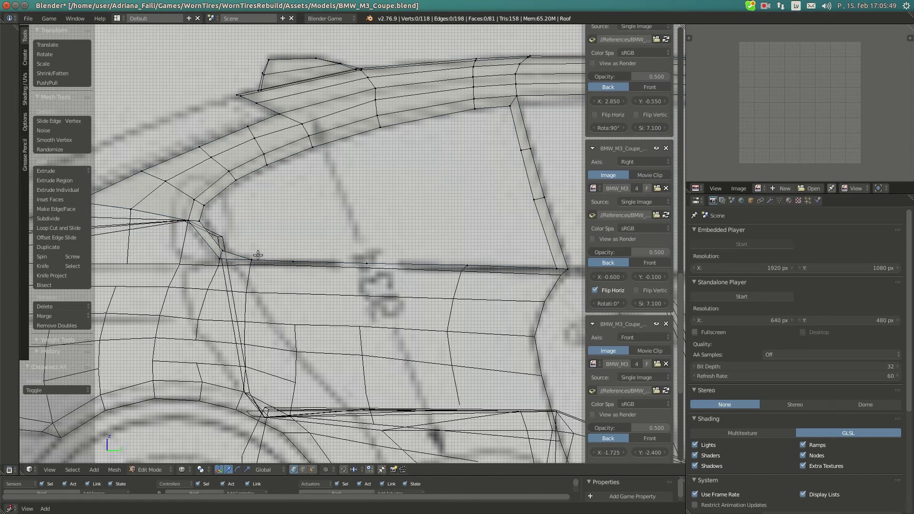
right_click(253, 259)
right_click(223, 251, "shift")
right_click(201, 220, "shift")
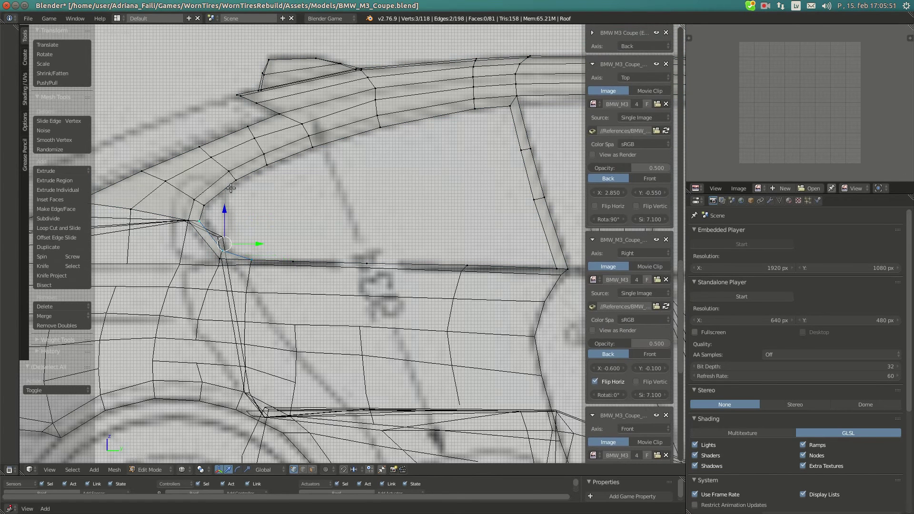
right_click(473, 118, "ctrl")
right_click(520, 148, "ctrl")
right_click(555, 268, "ctrl")
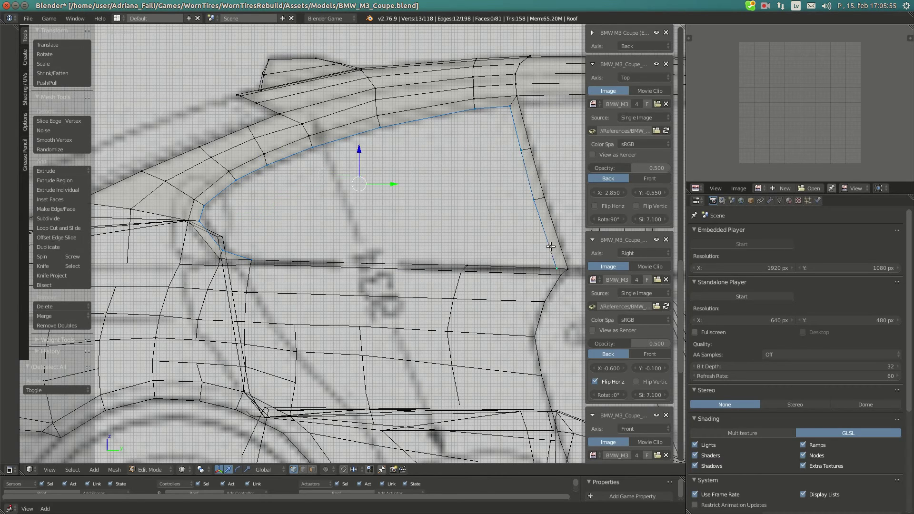
right_click(479, 263, "ctrl")
right_click(288, 257, "ctrl")
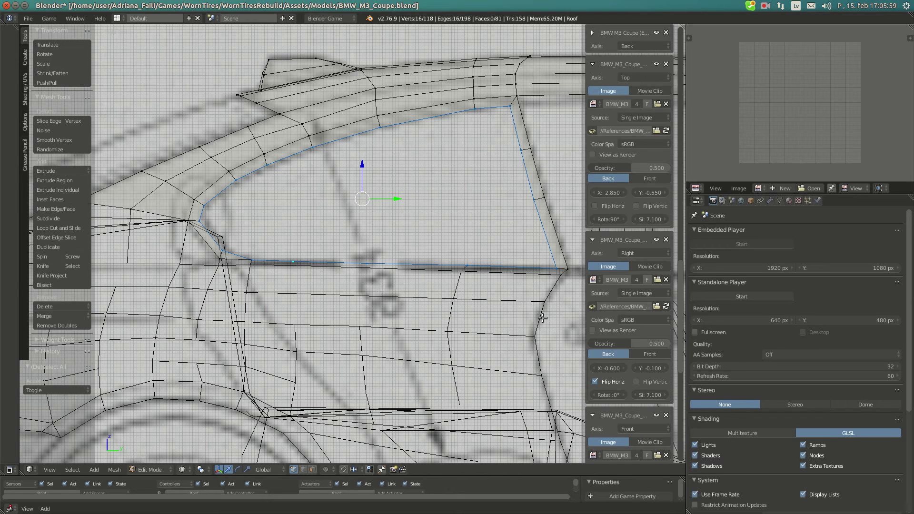
key("e")
key("s")
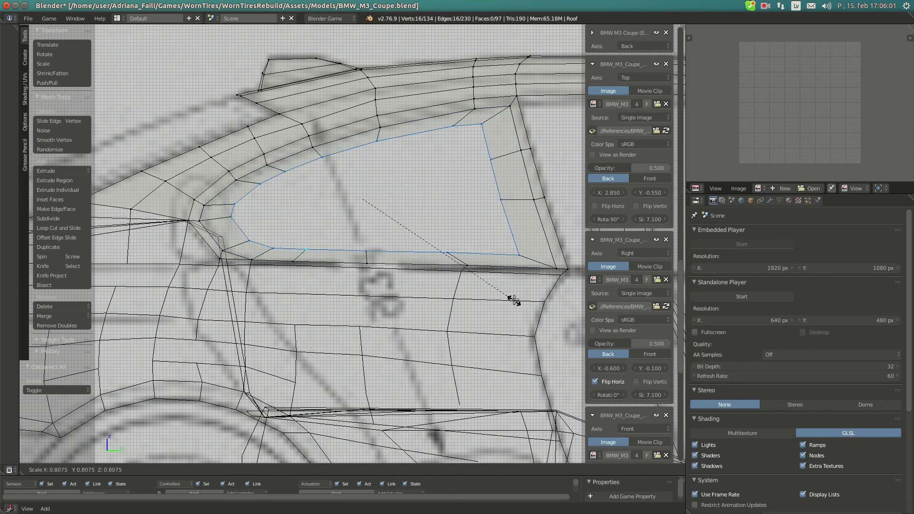
left_click(478, 282)
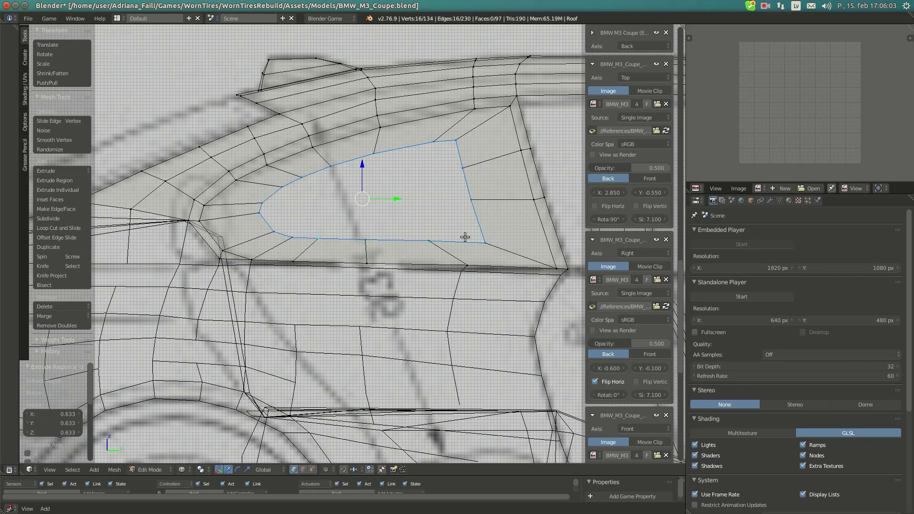
Enlarge the inner window loop by about 1.117 and 1.020 and shift it slightly toward the pillar, checking the reference photo in Chromium.
left_click(13, 78)
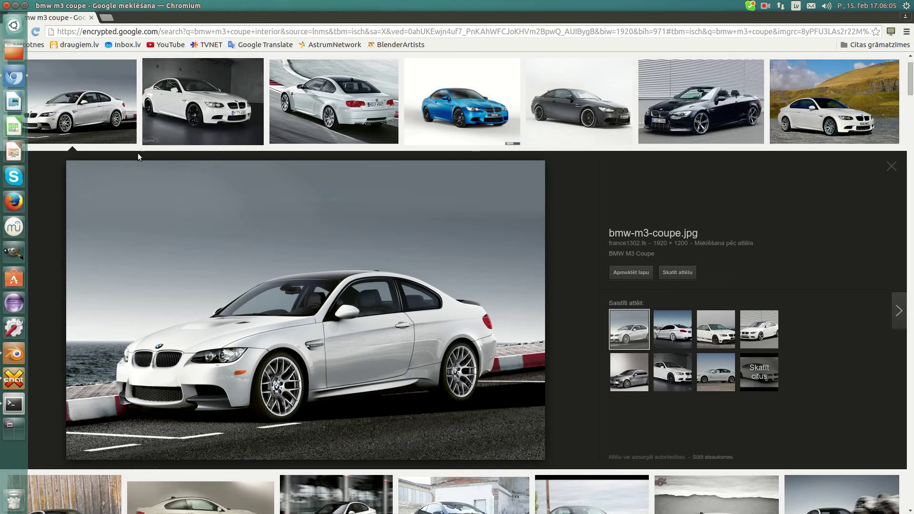
left_click(14, 354)
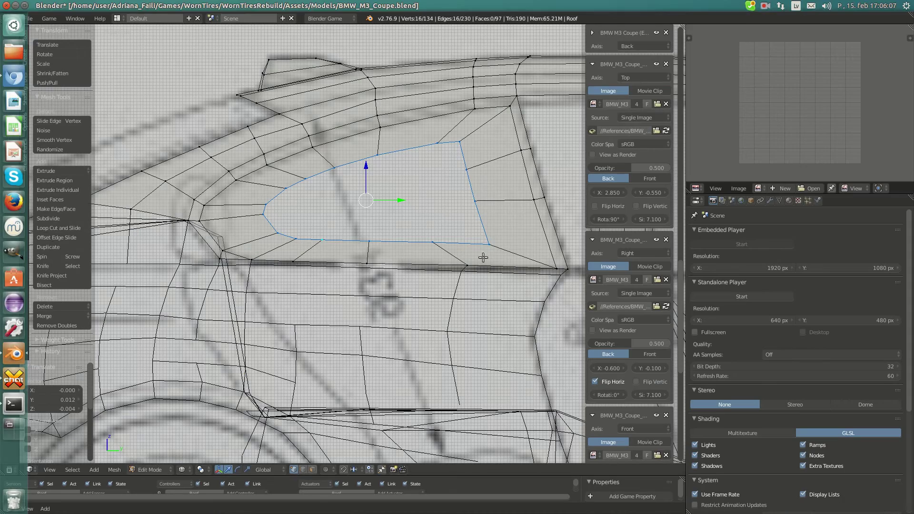
key("s")
left_click(501, 262)
key("g")
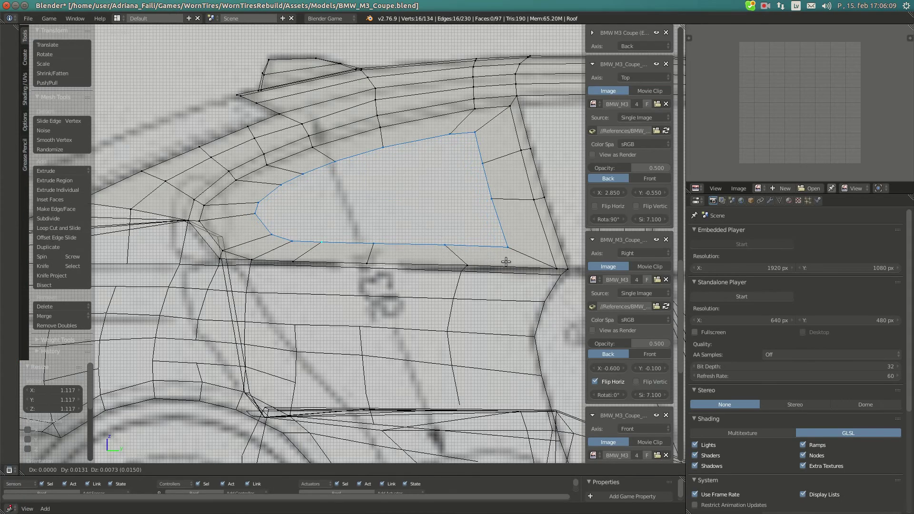
left_click(506, 261)
key("s")
left_click(14, 76)
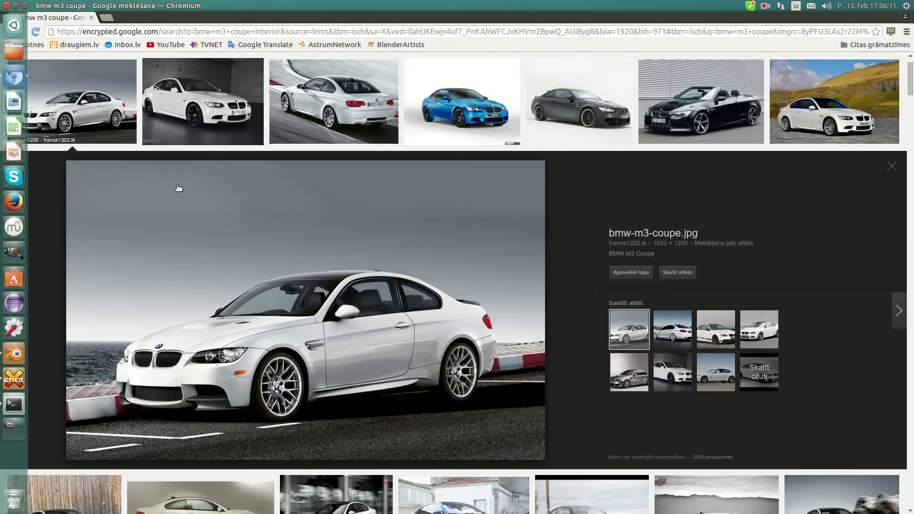
left_click(13, 358)
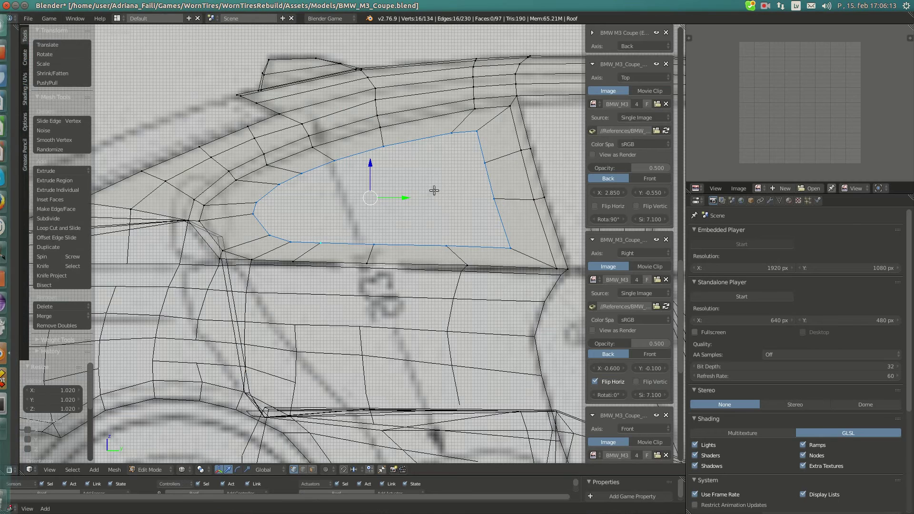
Move the two middle vertices of the inner loop's pillar-side edge slightly forward and check the reference photo in Chromium.
right_click(491, 193, "shift")
key("g")
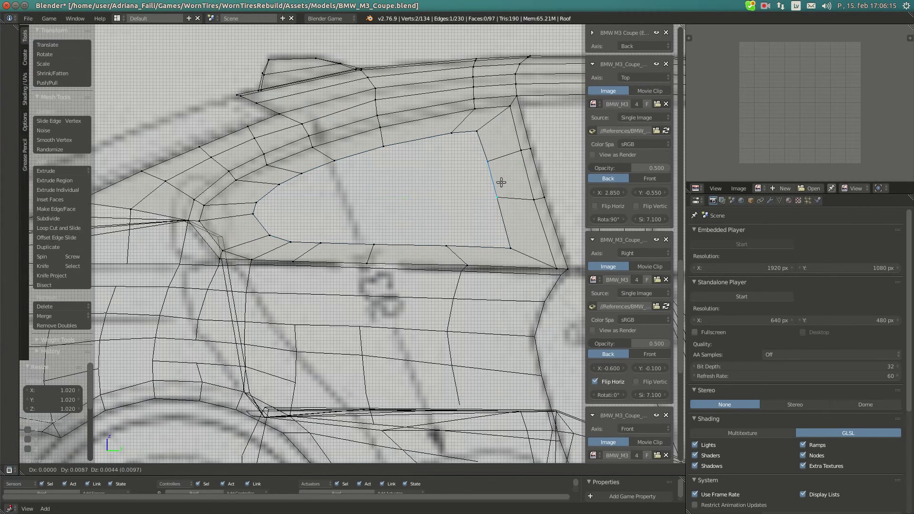
left_click(501, 183)
left_click(4, 75)
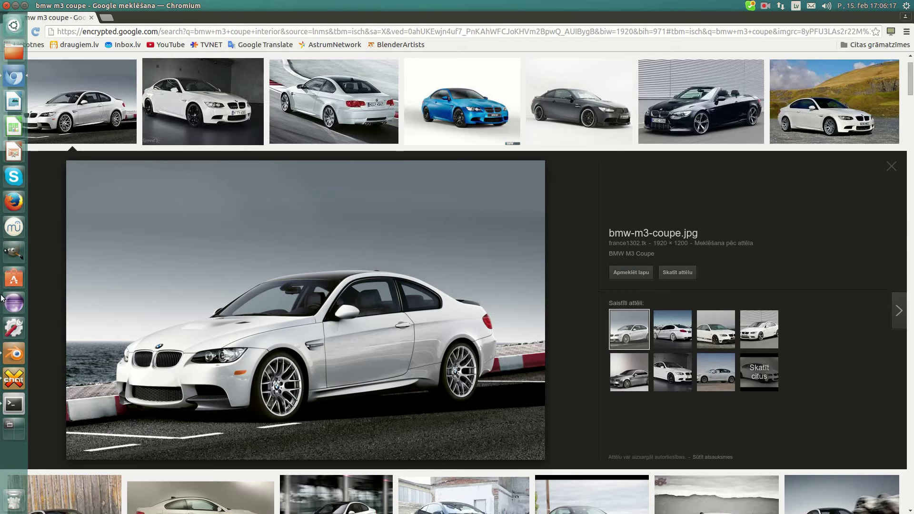
Back in Blender, move the inner window loop's upper front corner about 0.010 forward and 0.016 up, and its rear neighbour about 0.028 forward and 0.020 up.
left_click(13, 350)
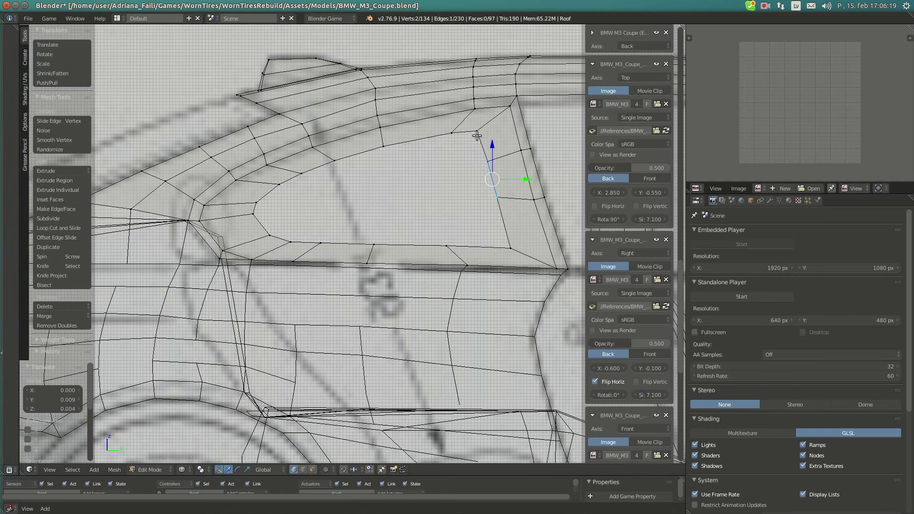
key("g")
left_click(487, 126)
right_click(455, 129)
key("g")
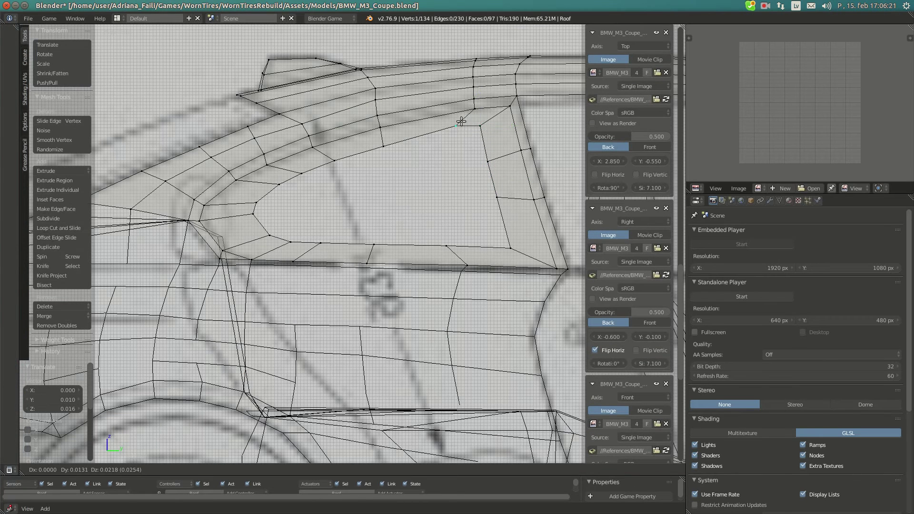
left_click(460, 124)
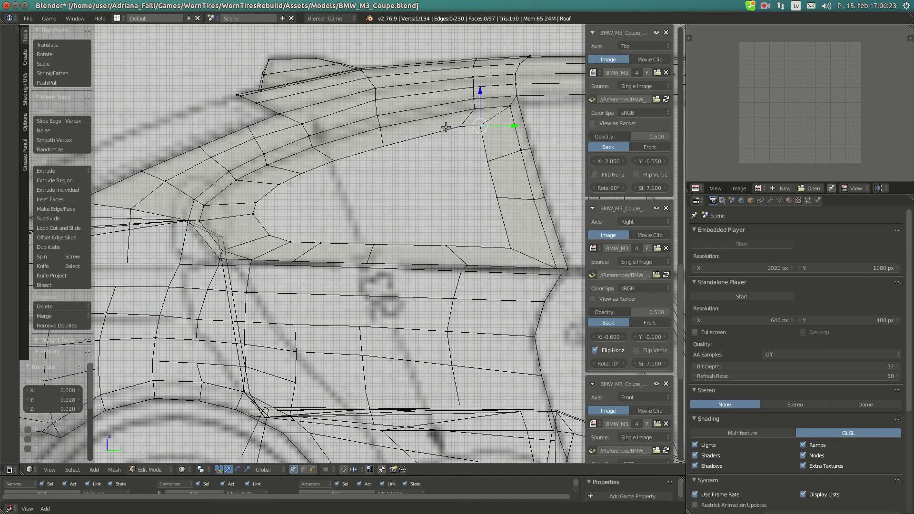
Move the inner loop's middle top-edge vertex about 0.012 rearward and 0.023 up, and fine-tune the two vertices at the upper front corner.
right_click(383, 145)
key("g")
left_click(408, 135)
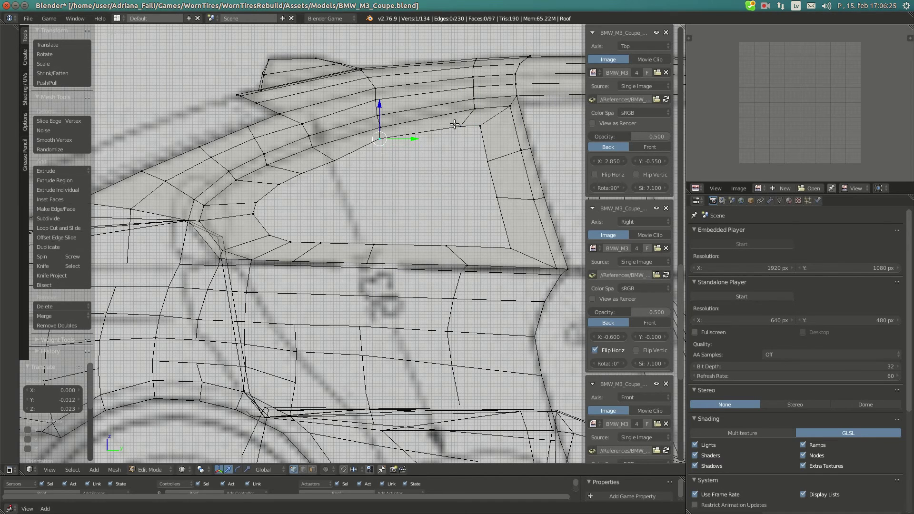
right_click(455, 124)
key("g")
left_click(454, 124)
right_click(490, 122)
key("g")
left_click(495, 117)
Move the inner loop's upper rear vertices rearward and slightly up so the curve follows the outer window frame more closely.
right_click(335, 160)
key("g")
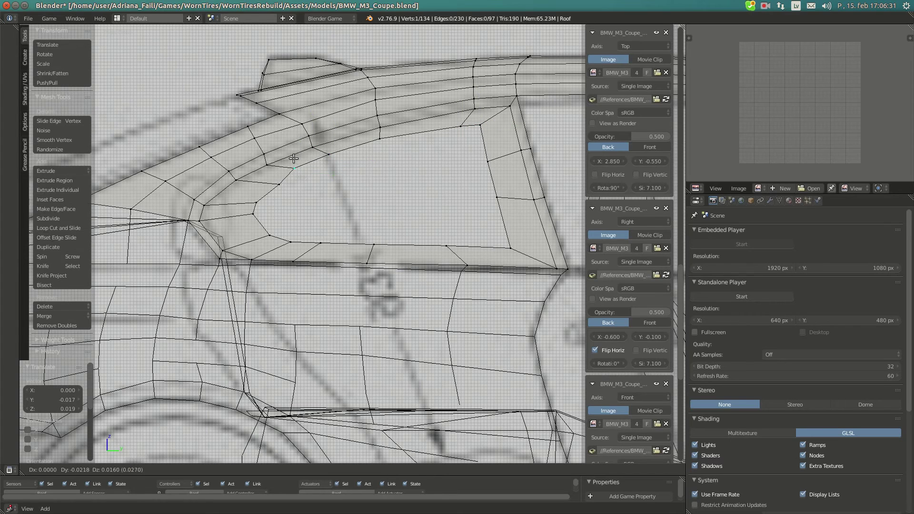
left_click(294, 166)
right_click(280, 183)
key("g")
left_click(266, 180)
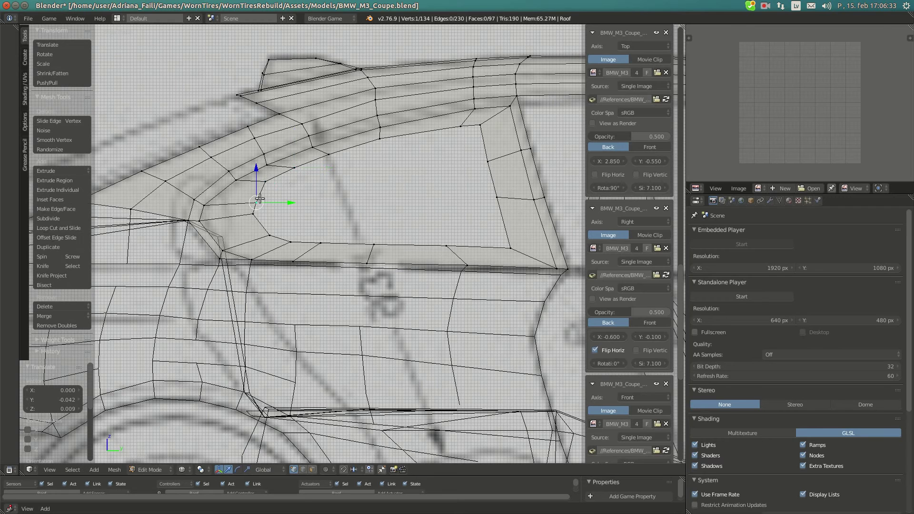
right_click(255, 199)
key("g")
left_click(252, 197)
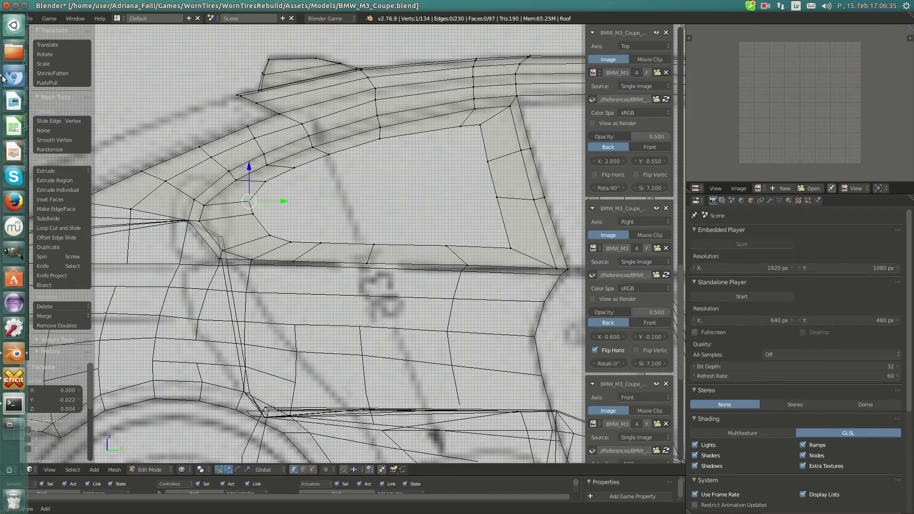
Check the reference photo in Chromium and push three upper rear vertices of the inner loop closer to the outer frame.
left_click(7, 78)
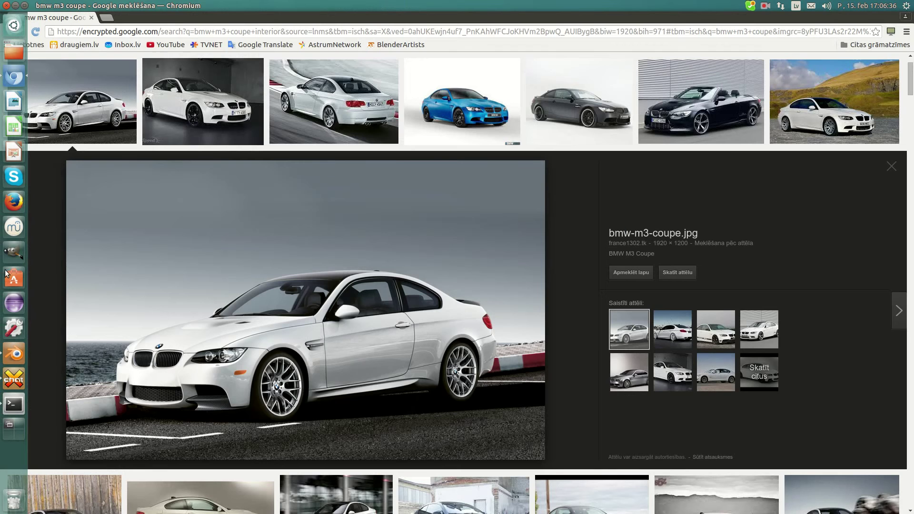
left_click(14, 353)
right_click(327, 158)
key("g")
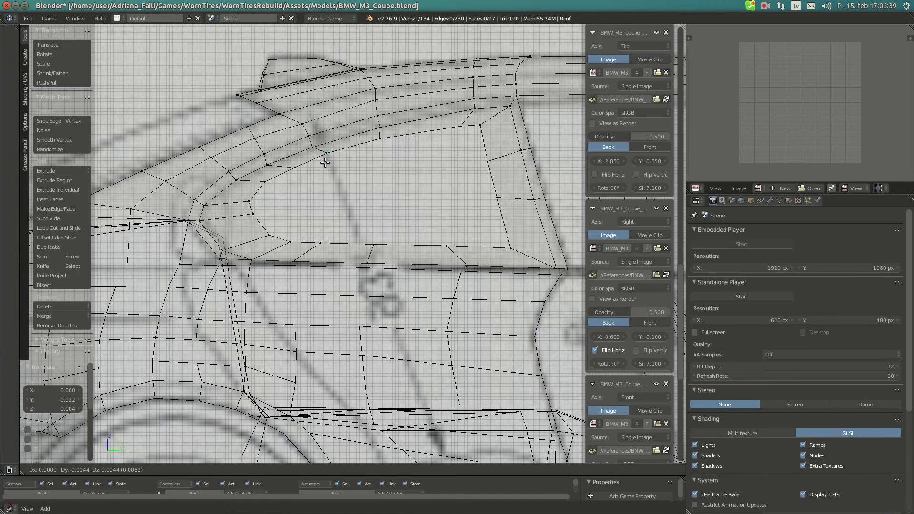
left_click(325, 162)
right_click(298, 171)
key("g")
left_click(293, 167)
right_click(265, 185)
key("g")
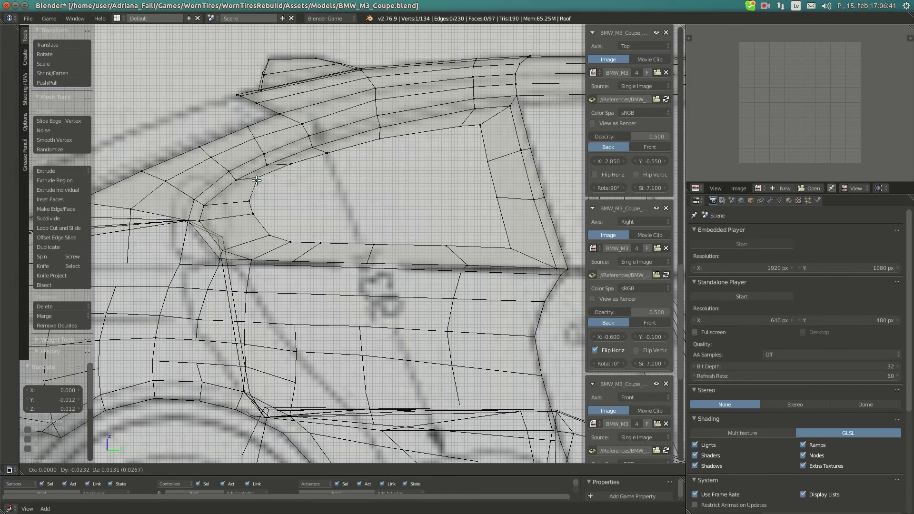
left_click(254, 180)
key("g")
left_click(254, 183)
Pull the inner loop's rear end vertices and its lower rear corner vertex rearward to narrow the frame there.
right_click(250, 202)
key("g")
left_click(231, 199)
right_click(246, 213)
key("g")
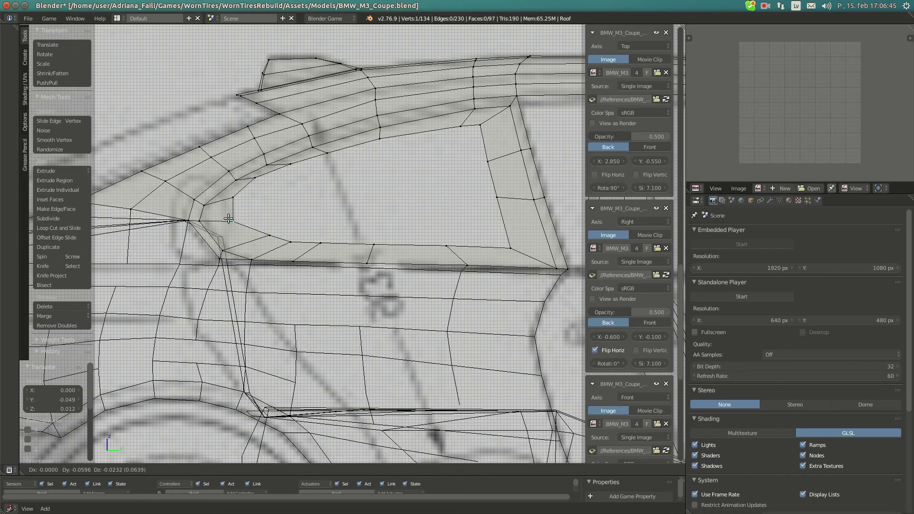
left_click(228, 218)
right_click(252, 231)
key("g")
left_click(242, 239)
Adjust the two bottom-edge vertices next to the inner loop's lower rear corner and check the reference photo in Chromium.
right_click(284, 242)
key("g")
left_click(289, 247)
right_click(318, 247)
key("g")
left_click(316, 250)
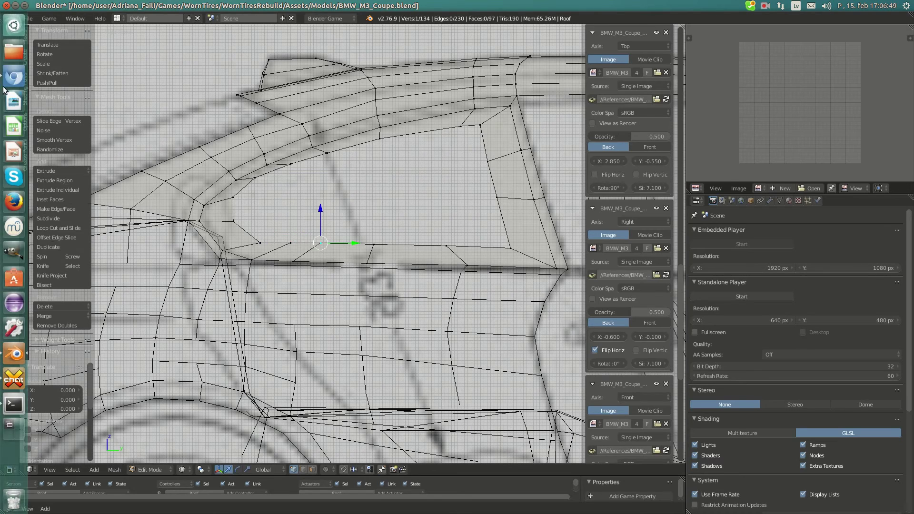
left_click(6, 81)
left_click(14, 353)
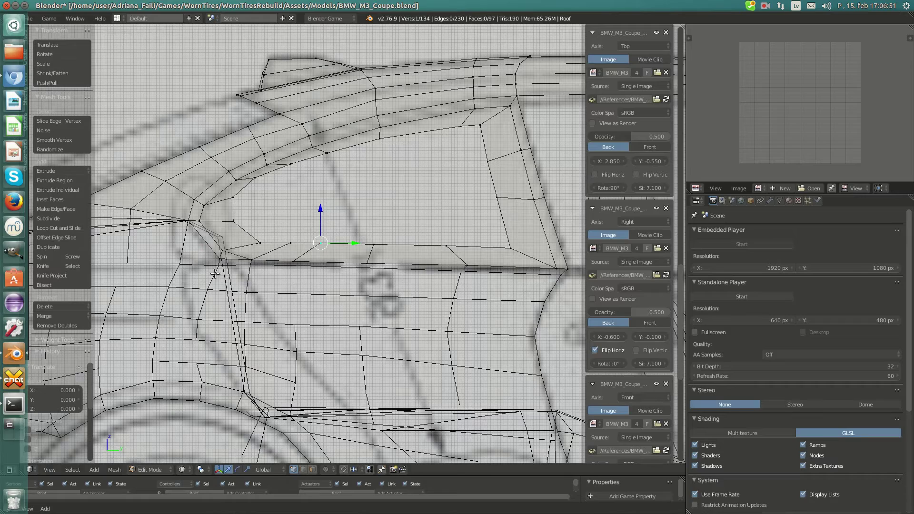
Lower three bottom-edge vertices of the inner window loop slightly, by about 0.006 to 0.007, to straighten the edge.
right_click(379, 248)
key("g")
left_click(378, 250)
right_click(337, 244)
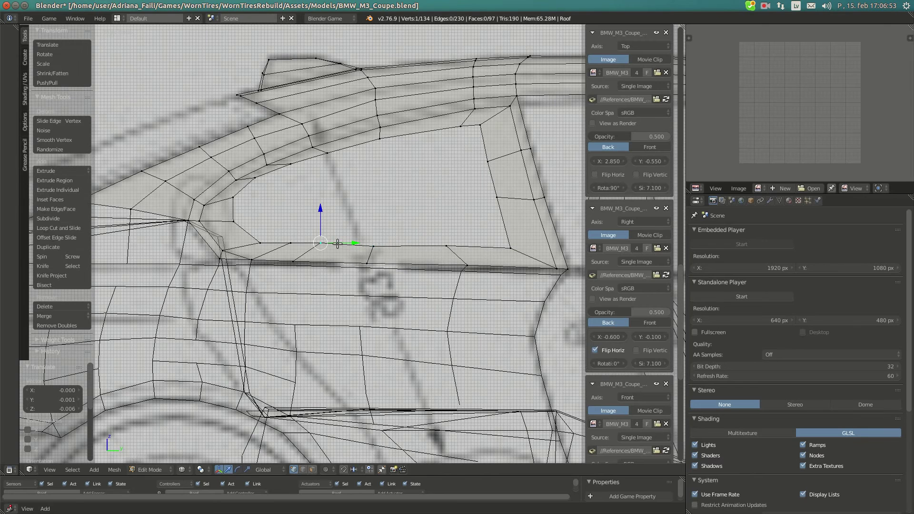
key("g")
left_click(326, 253)
key("g")
left_click(297, 248)
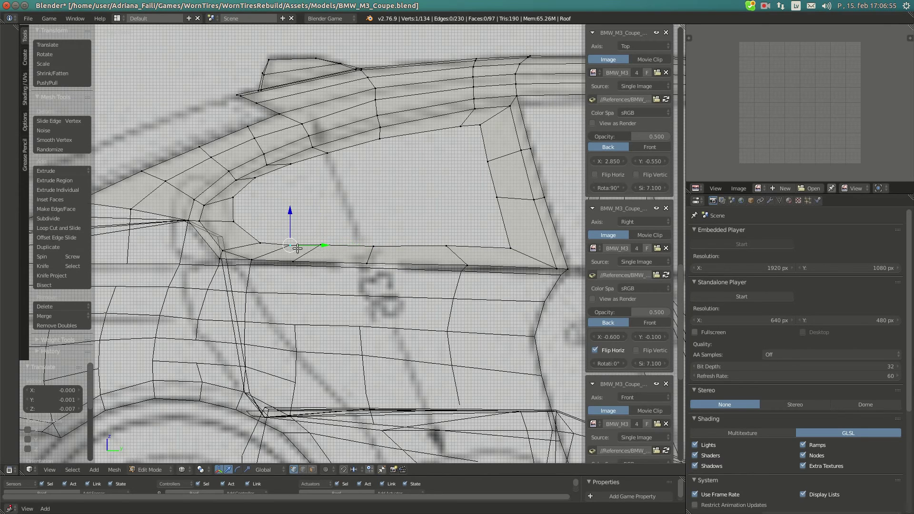
In top view, move the inner loop's upper front corner vertex about 0.026 outward along X.
key("KP_7")
scroll(413, 253, "down", 5)
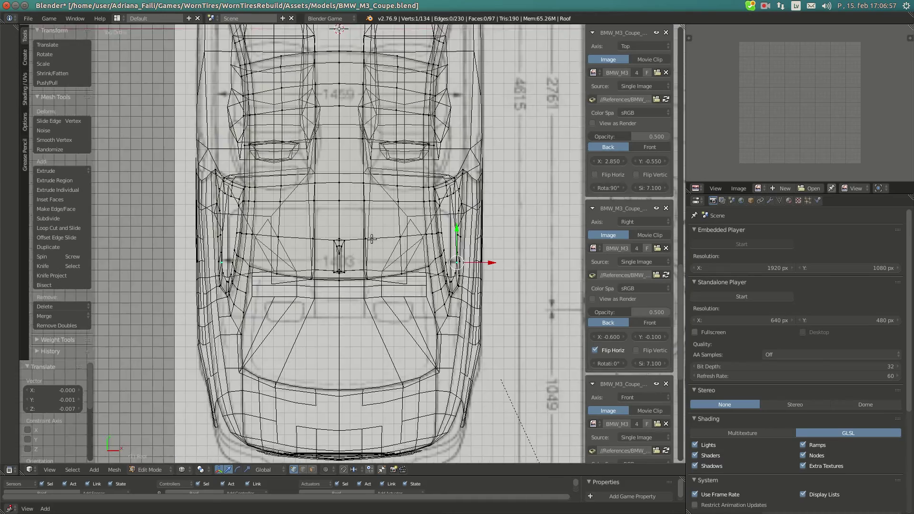
scroll(418, 258, "up", 5)
scroll(418, 258, "up", 4)
scroll(355, 281, "down", 2)
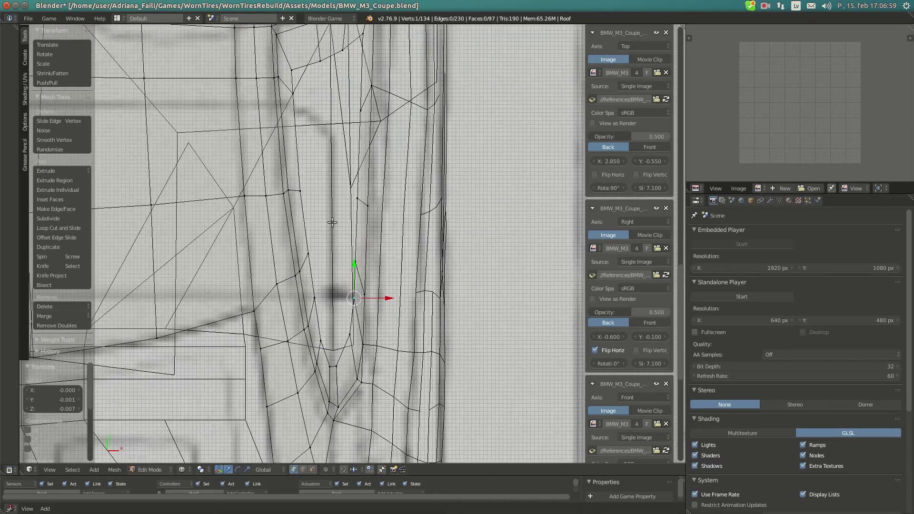
middle_click_drag(324, 148, 306, 183, "shift")
scroll(306, 181, "up", 2)
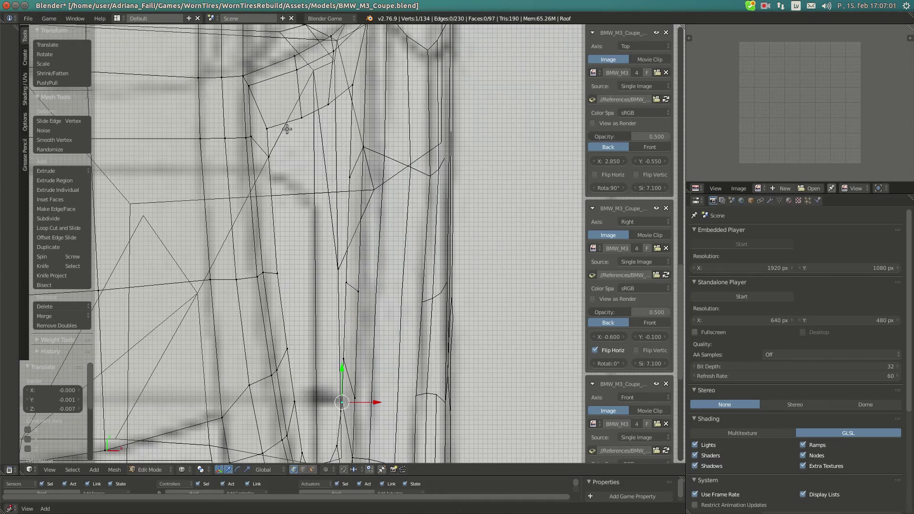
key("g")
key("x")
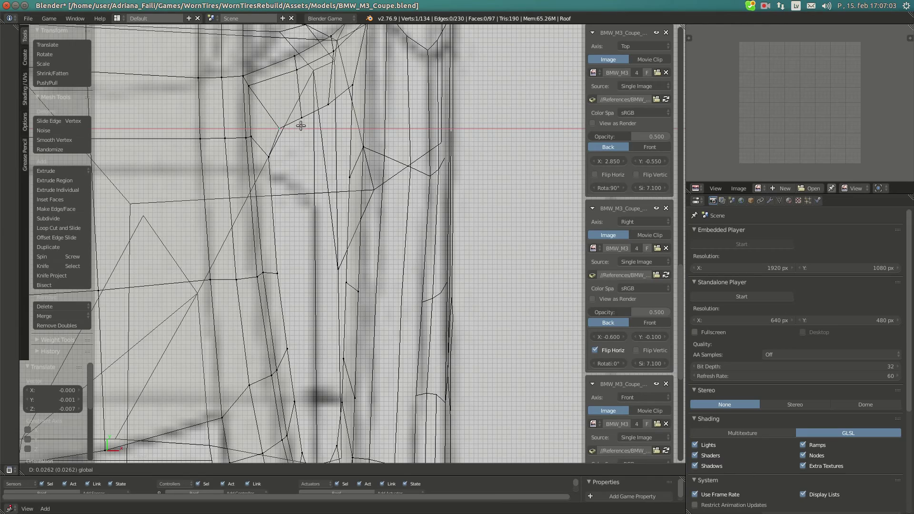
left_click(302, 120)
Reset the 3D cursor to the center and nudge the inner loop's remaining pillar-side vertices outward in top view.
scroll(325, 125, "down", 4)
key("shift+s")
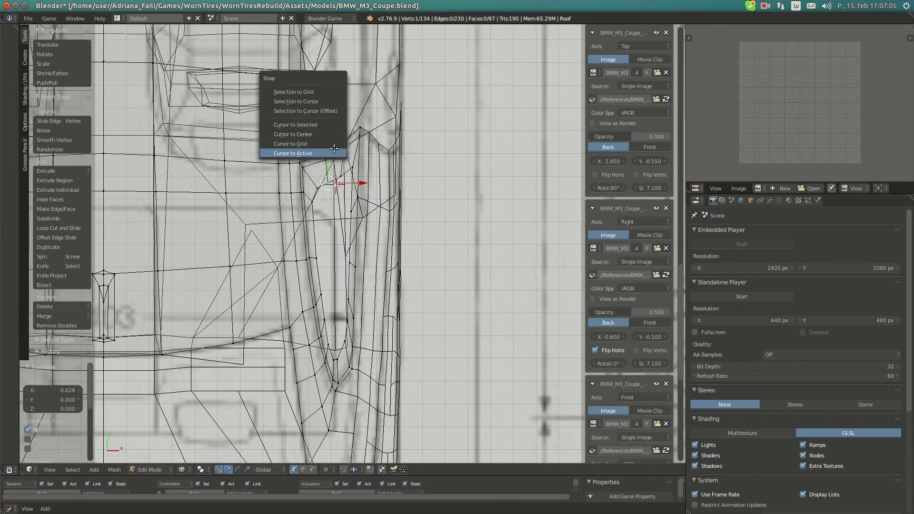
left_click(320, 134)
mouse_move(380, 184)
middle_mouse_down()
mouse_move(372, 172)
mouse_move(375, 185)
middle_mouse_up()
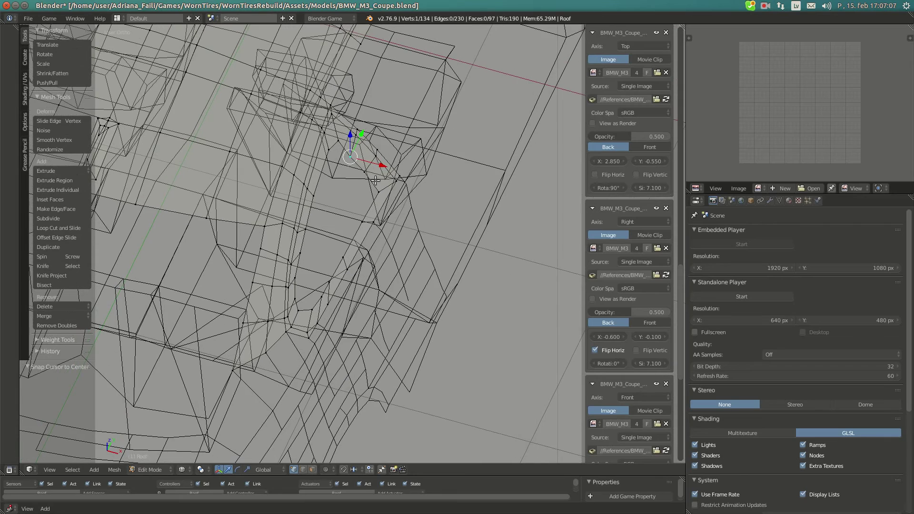
key("KP_7")
scroll(368, 164, "up", 3)
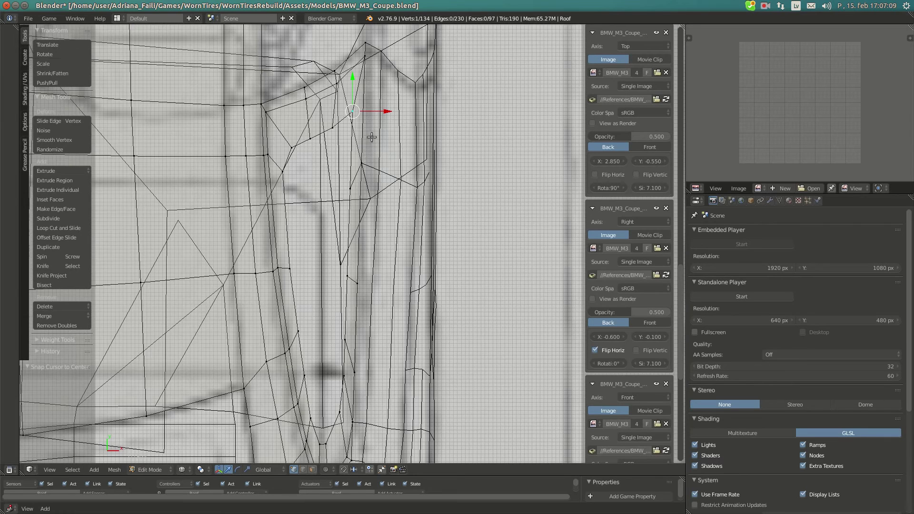
left_click_drag(370, 111, 328, 139)
right_click(332, 123)
right_click(311, 135)
Shift the inner loop's upper-edge vertices outward along X from front to rear in top view, the rearmost by about 0.005.
right_click(286, 169)
left_click_drag(306, 172, 316, 172)
middle_click_drag(298, 296, 303, 210, "shift")
left_click_drag(314, 184, 331, 185)
right_click(314, 232)
left_click_drag(323, 246, 327, 246)
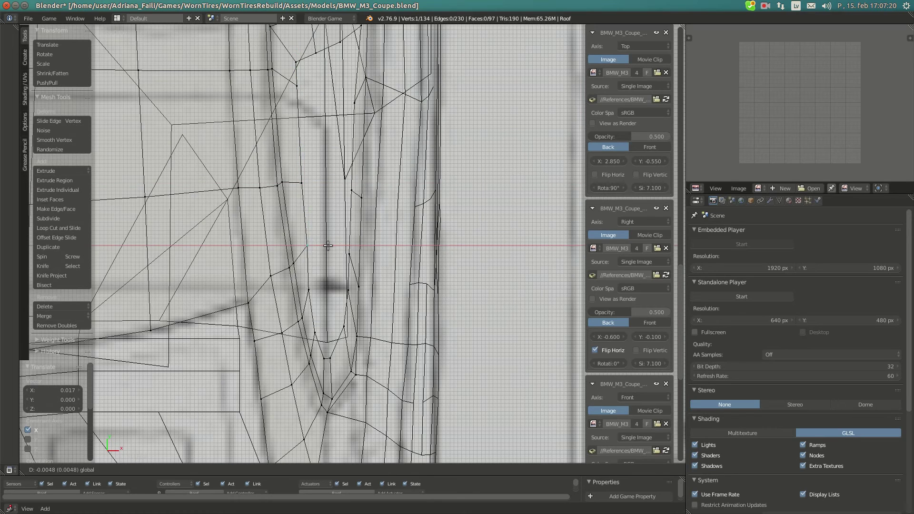
right_click(330, 287)
left_click_drag(335, 288, 337, 287)
right_click(325, 334)
left_click_drag(332, 333, 335, 332)
Reset the 3D cursor to the center and move the inner loop's rear end vertex about 0.012 outward along X.
right_click(329, 358)
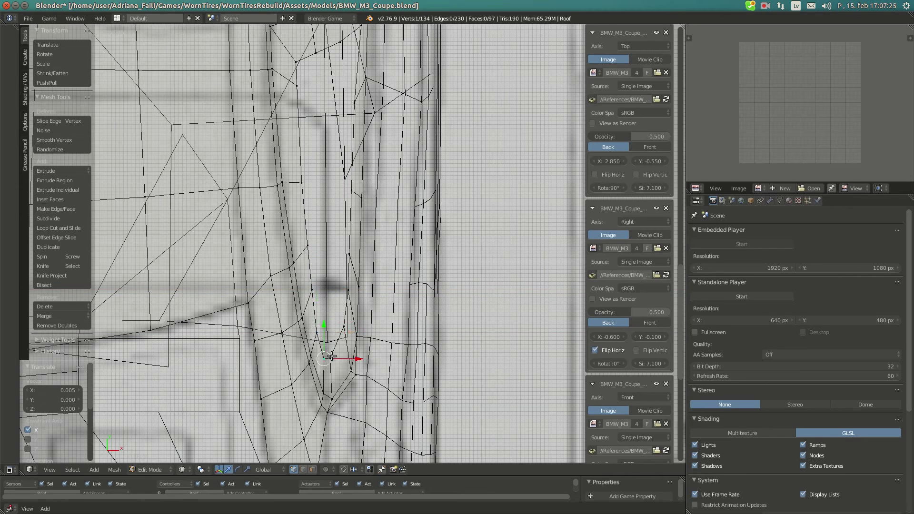
key("shift+s")
left_click(357, 354)
mouse_move(357, 357)
left_mouse_down()
mouse_move(365, 357)
mouse_move(342, 358)
left_mouse_up()
right_click(310, 363)
right_click(326, 360)
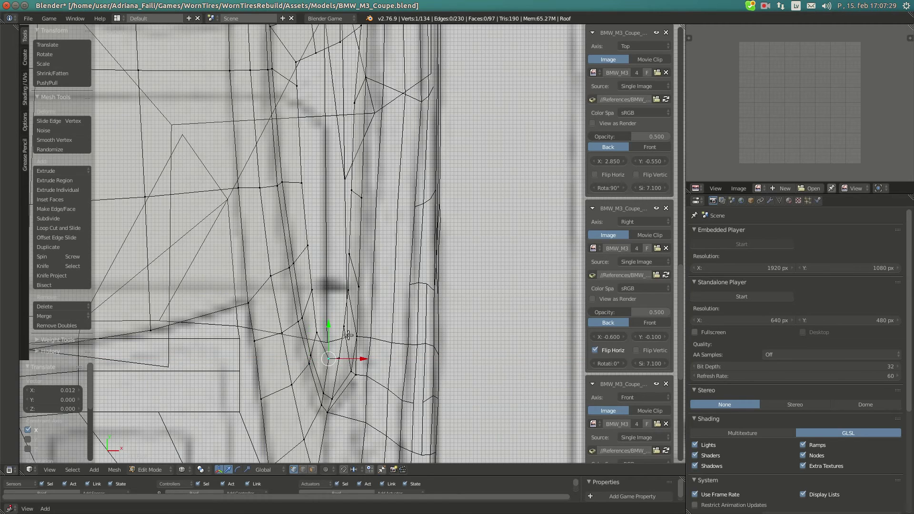
Move the three rearmost bottom-edge vertices of the inner loop outward along X, by about 0.008 to 0.011.
right_click(362, 333)
right_click(345, 329)
left_click_drag(361, 325, 365, 324)
right_click(347, 297)
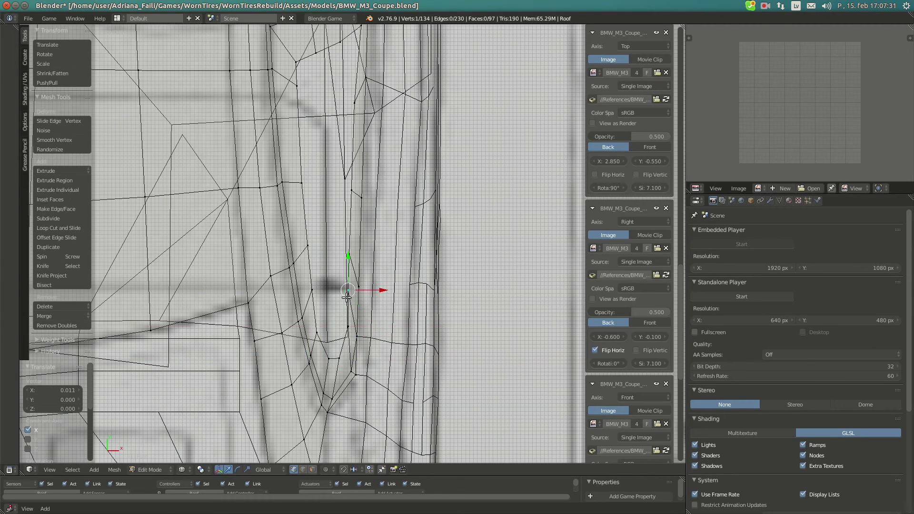
key("g")
key("x")
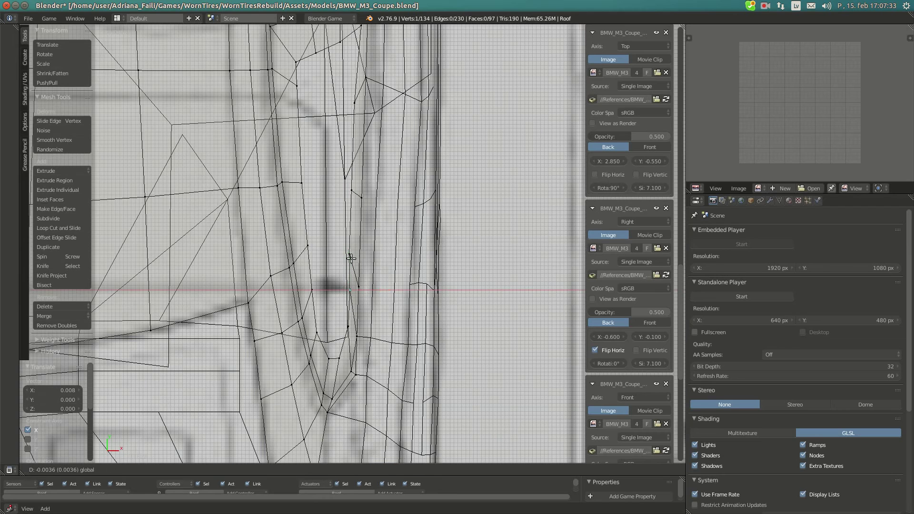
left_click(351, 258)
right_click(351, 259)
left_click_drag(372, 255, 376, 252)
Align the front bottom-edge vertices of the inner loop along X, with small outward shifts of about 0.001 to 0.007.
middle_click_drag(349, 189, 346, 233, "shift")
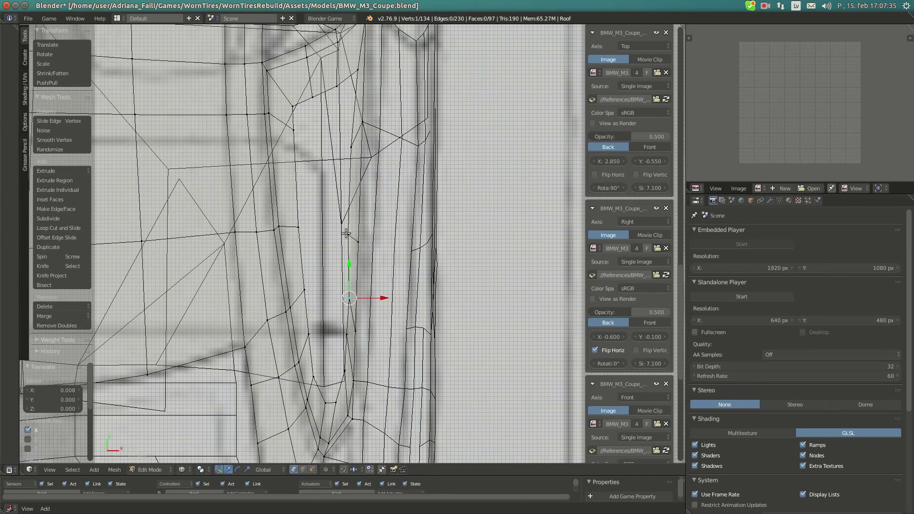
right_click(346, 233)
key("g")
key("x")
left_click(361, 159)
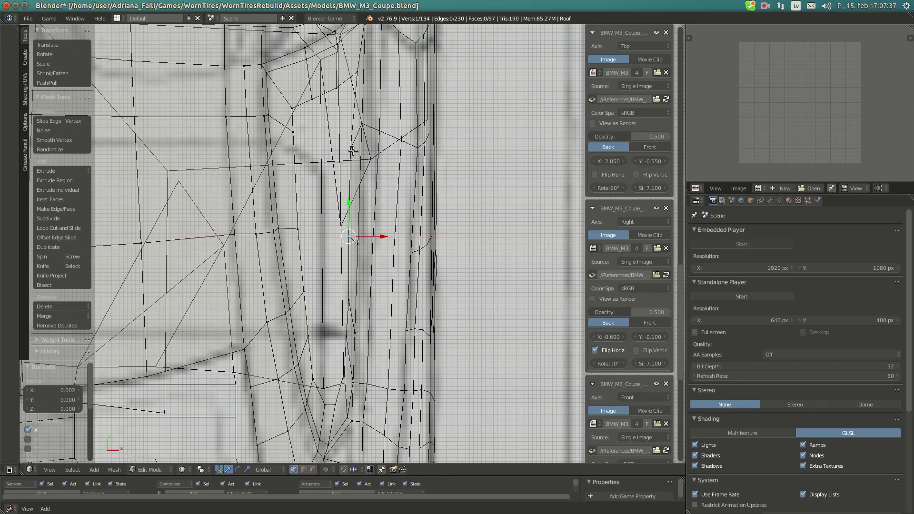
right_click(353, 150)
key("g")
key("x")
left_click(353, 151)
right_click(353, 236)
key("g")
key("x")
left_click(361, 152)
right_click(367, 151)
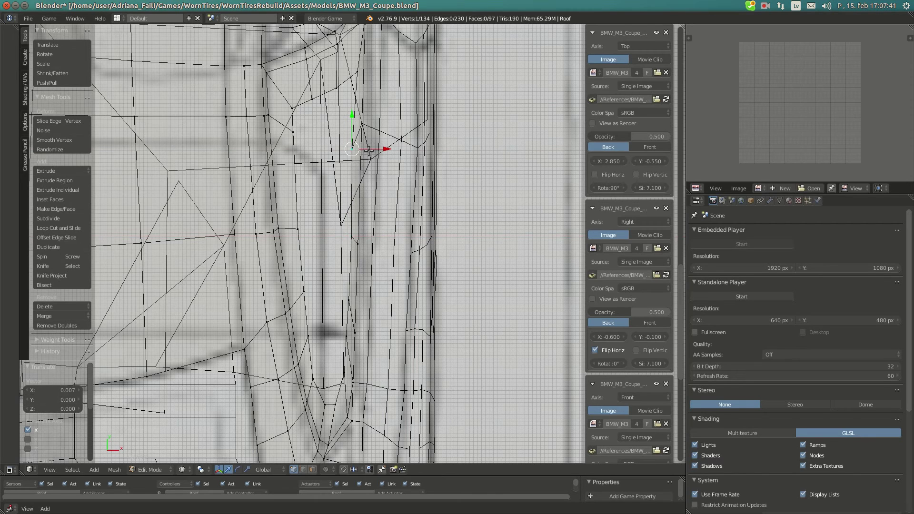
In side view, try to fill the inner window loop's rear end with a face across its four rear vertices.
key("KP_3")
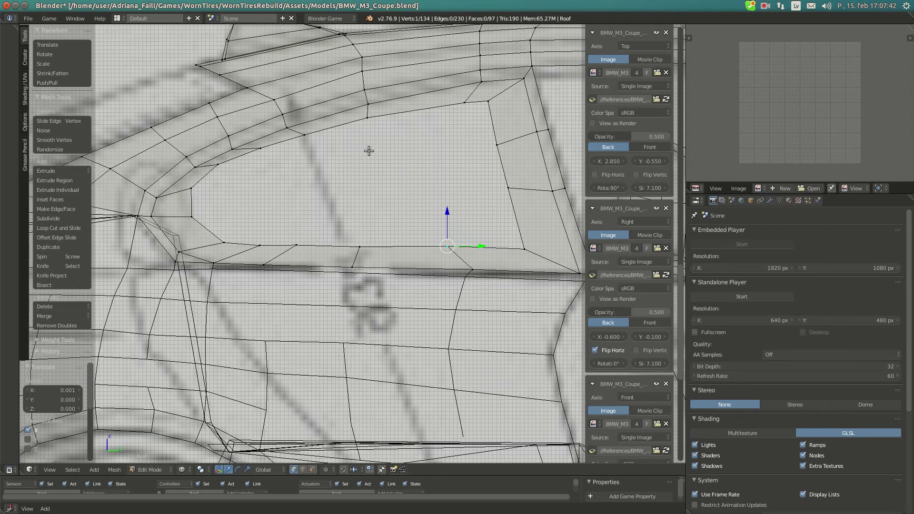
right_click(196, 198)
right_click(197, 222, "shift")
right_click(219, 241, "shift")
right_click(215, 169, "shift")
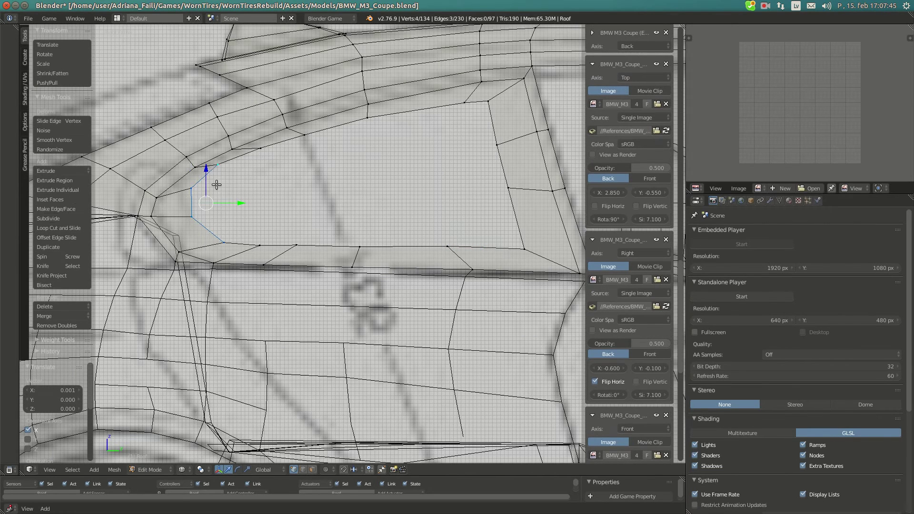
key("f")
right_click(227, 241)
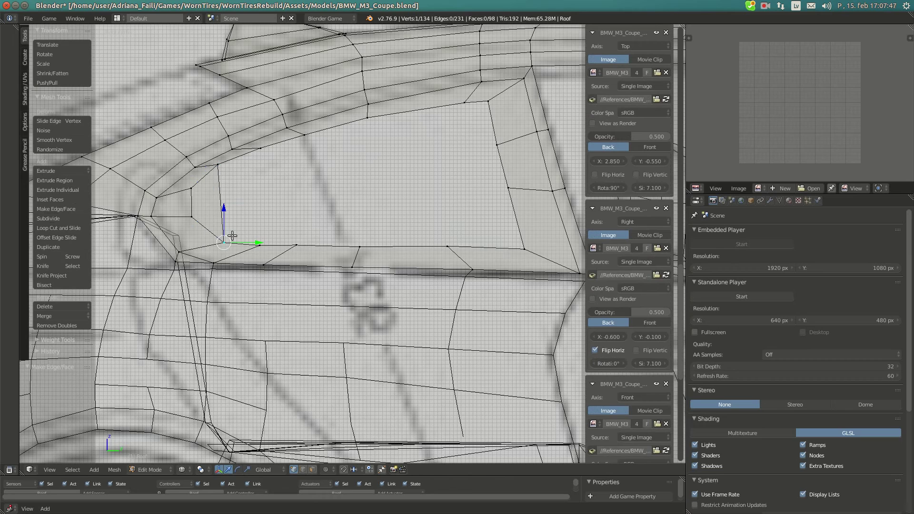
key("ctrl+z")
key("ctrl+z")
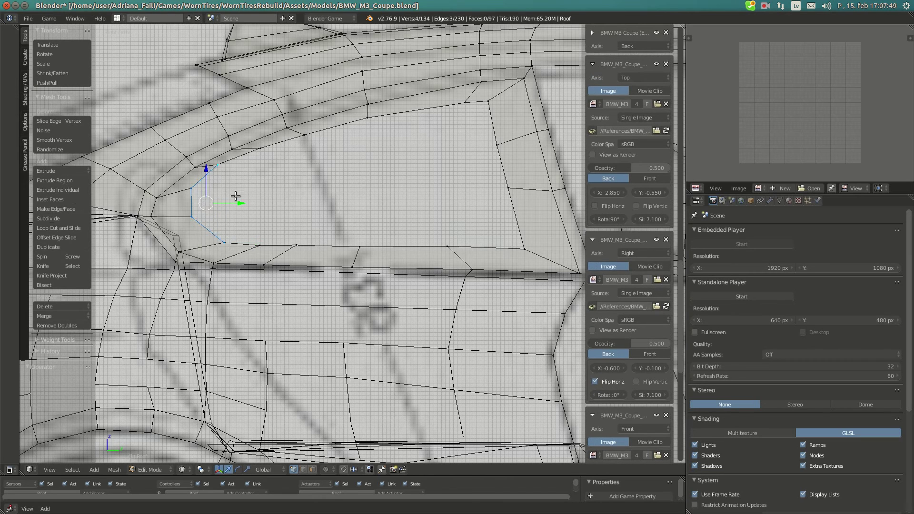
Extrude a row of four vertices from the inner loop's rear vertex across the window opening and join it to the loop's front edge.
key("a")
right_click(193, 215)
key("e")
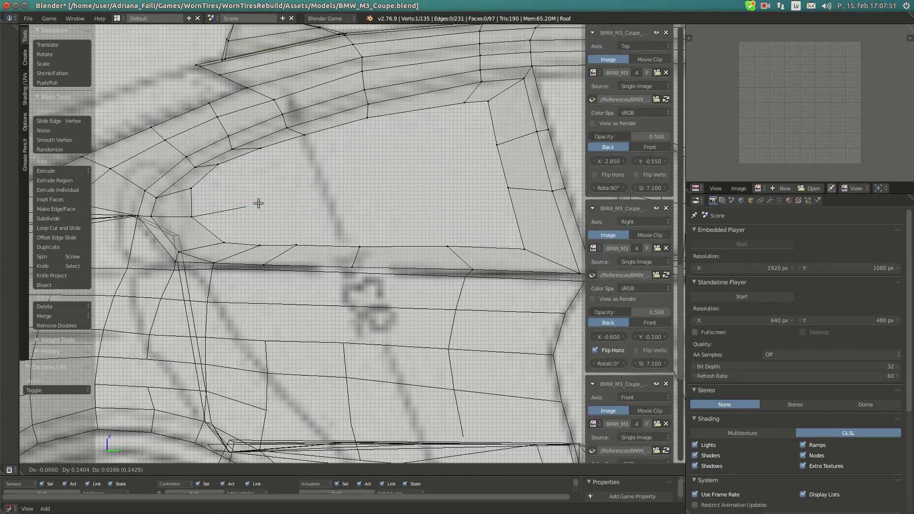
left_click(251, 197)
key("e")
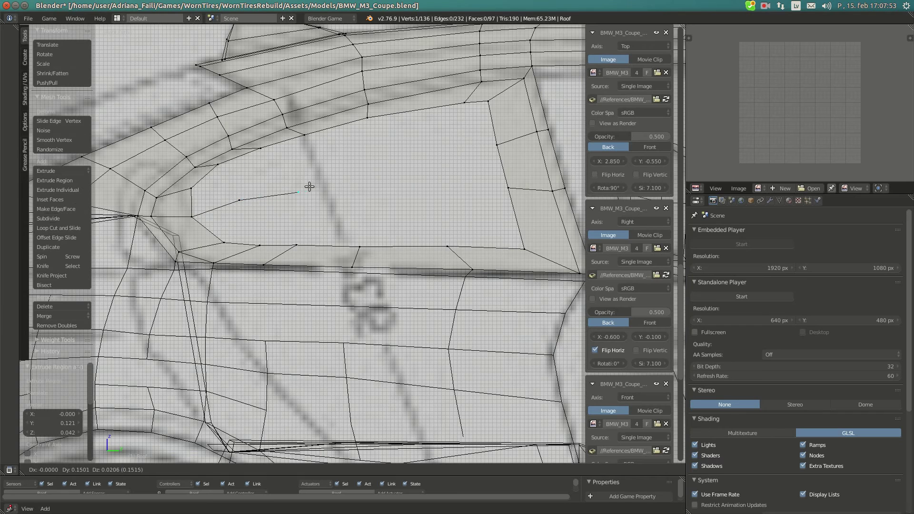
left_click(315, 186)
key("e")
left_click(413, 181)
key("e")
left_click(465, 179)
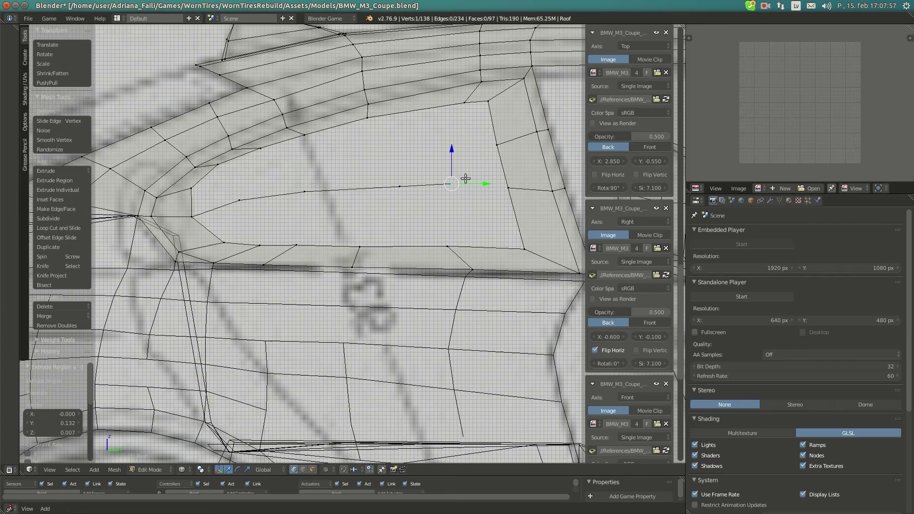
right_click(495, 146, "shift")
key("f")
In top view, fine-tune the four new midline vertices along X, moving the rearmost one about 0.002 outward.
right_click(451, 181)
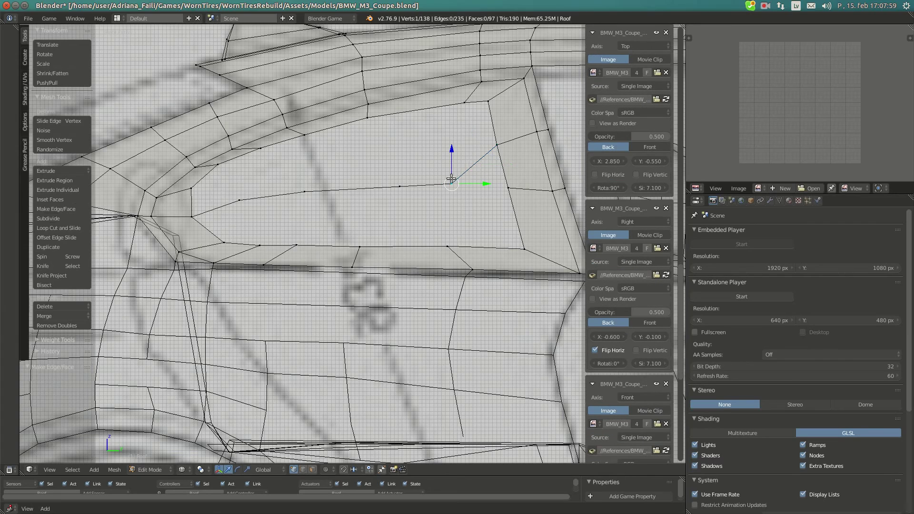
key("KP_7")
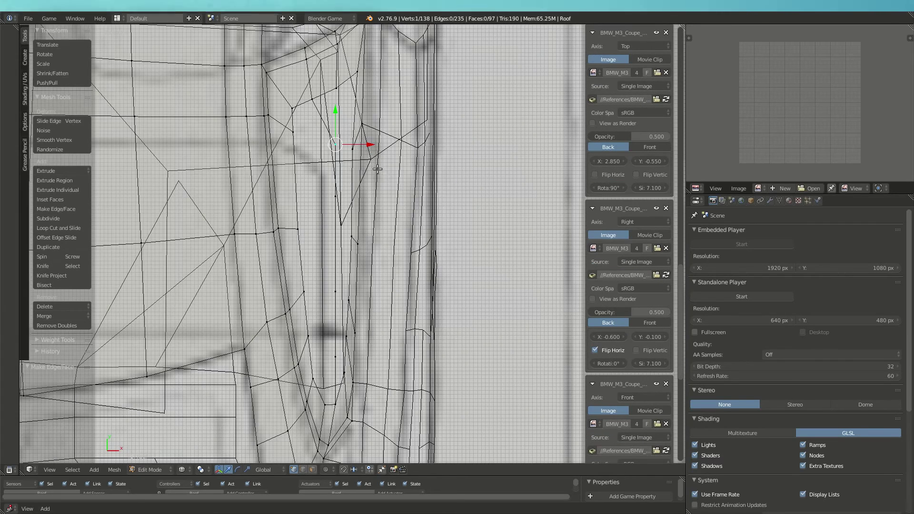
middle_click_drag(360, 143, 401, 122)
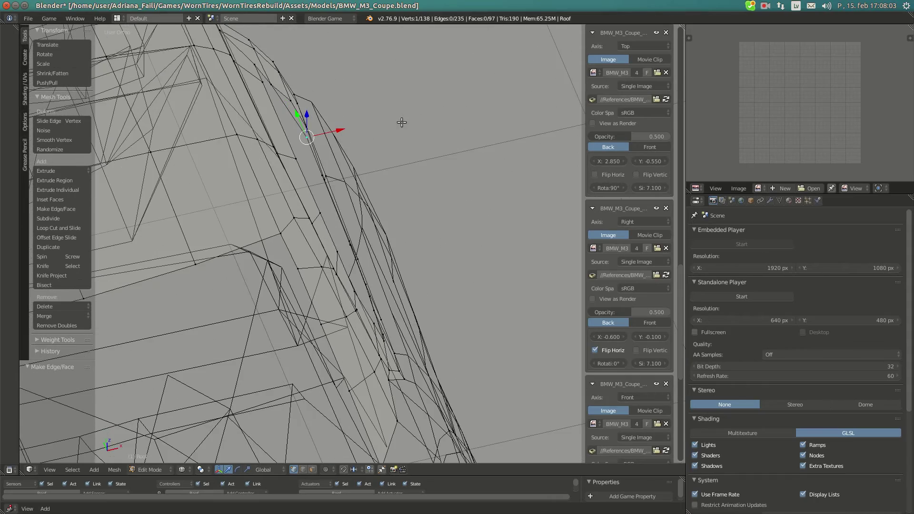
key("KP_7")
left_click_drag(357, 141, 347, 190)
left_click_drag(357, 196, 356, 197)
left_click_drag(354, 293, 352, 298)
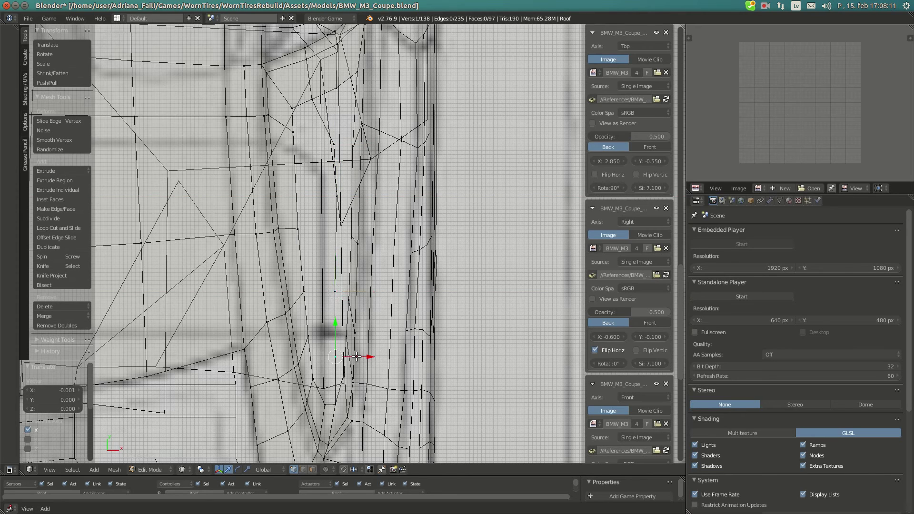
left_click_drag(356, 356, 357, 357)
In side view, fill the two rearmost faces between the window's top edge and the midline row.
key("KP_3")
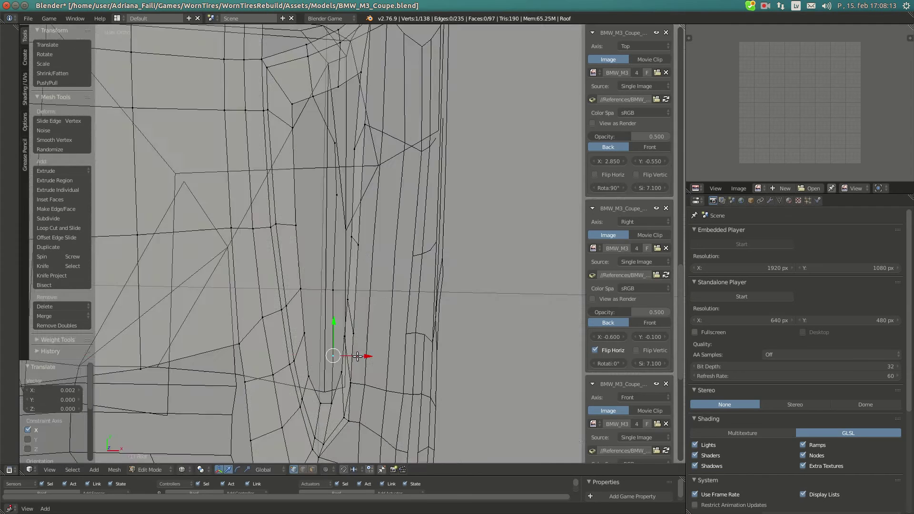
right_click(193, 190)
right_click(192, 217, "shift")
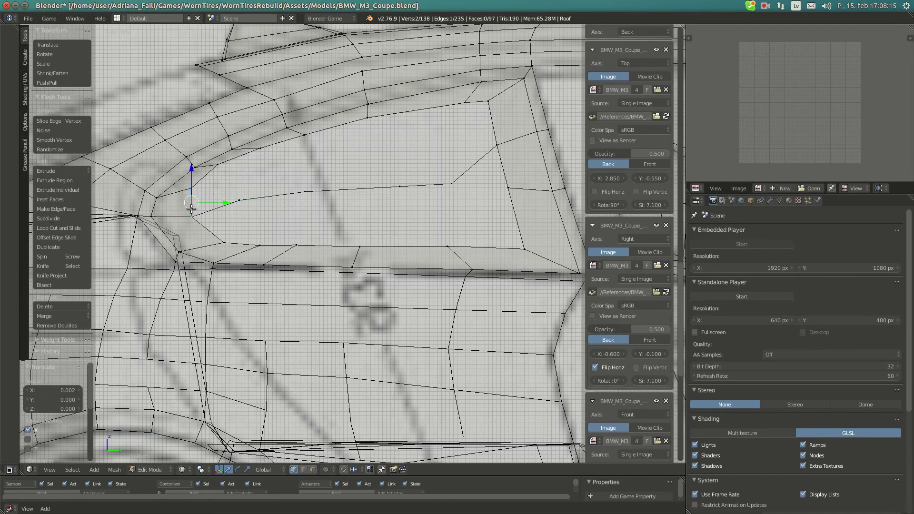
key("f")
right_click(238, 200)
right_click(217, 165, "shift")
right_click(260, 148, "shift")
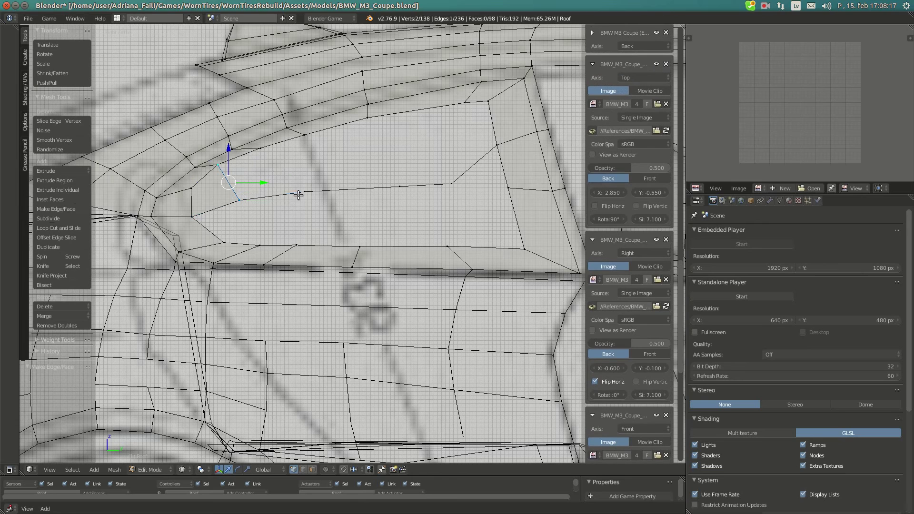
right_click(304, 191, "shift")
key("f")
Fill the next two quads forward between the window's top edge and the midline row.
right_click(304, 191)
right_click(261, 149, "shift")
right_click(304, 135, "shift")
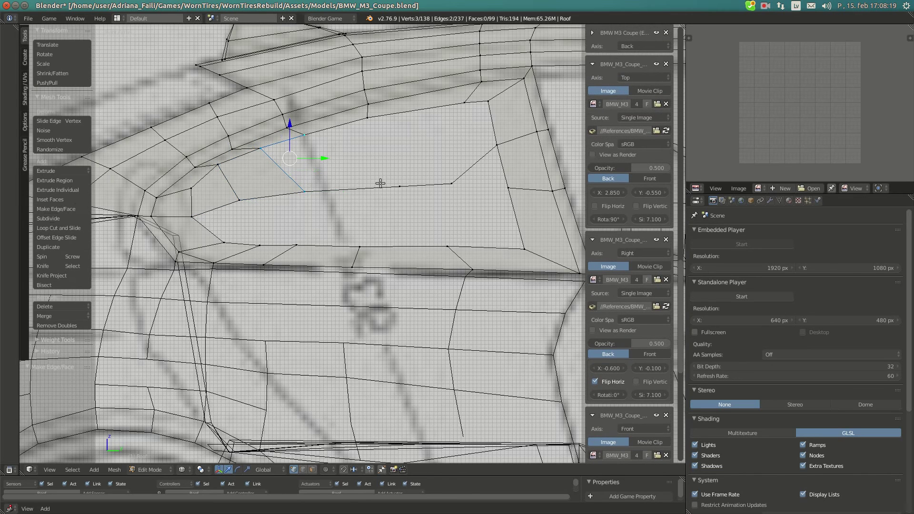
key("f")
right_click(398, 186)
right_click(451, 183, "shift")
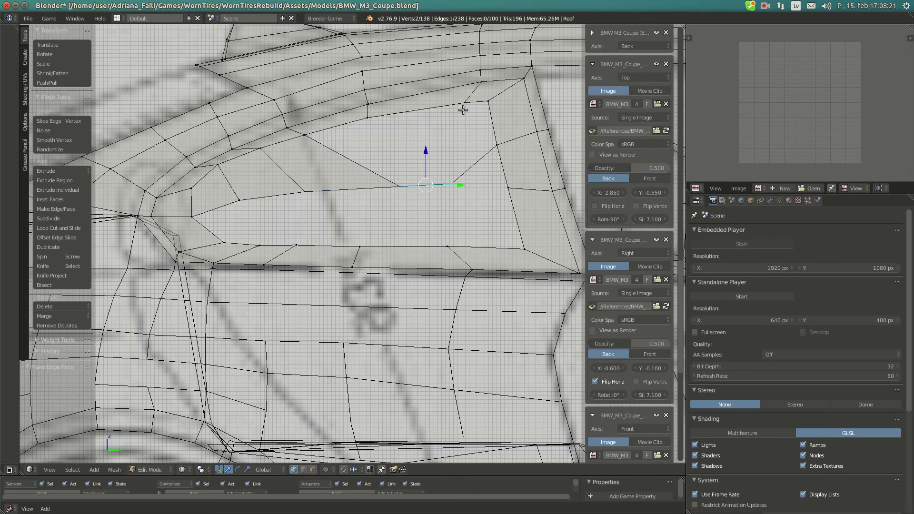
key("f")
Fill the upper front corner quad and the triangular gap in the middle of the window's top edge.
right_click(464, 103)
right_click(487, 100, "shift")
right_click(497, 144, "shift")
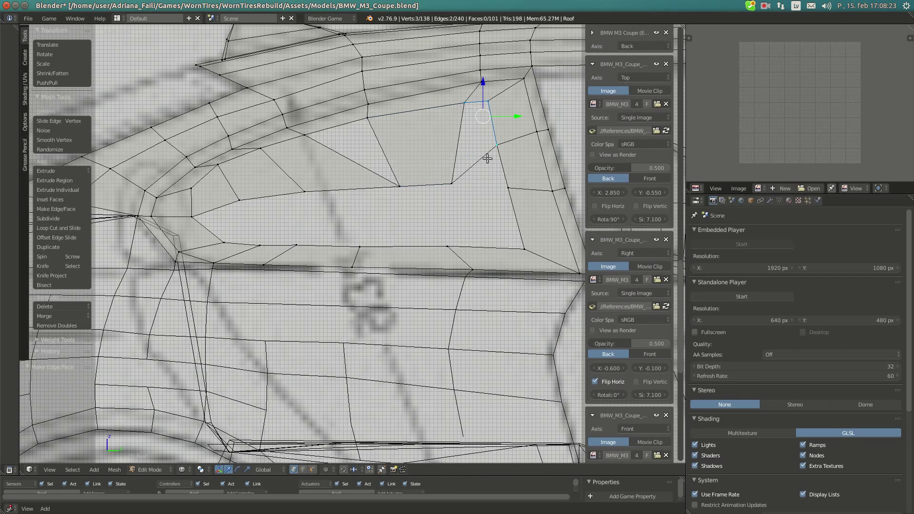
key("f")
right_click(399, 185)
right_click(367, 118, "shift")
right_click(305, 135, "shift")
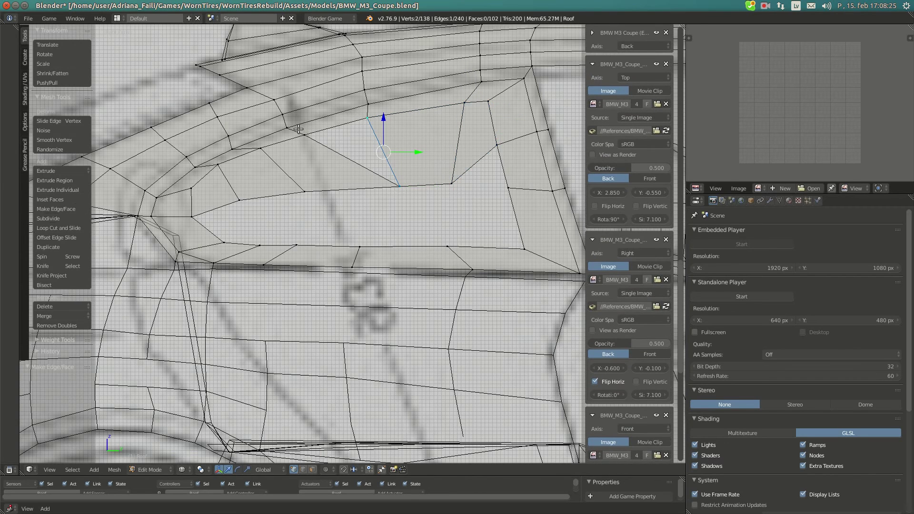
key("f")
Fill the rear triangle and the adjoining quad between the midline row and the window's bottom edge.
right_click(191, 217)
right_click(192, 188, "shift")
right_click(239, 200, "shift")
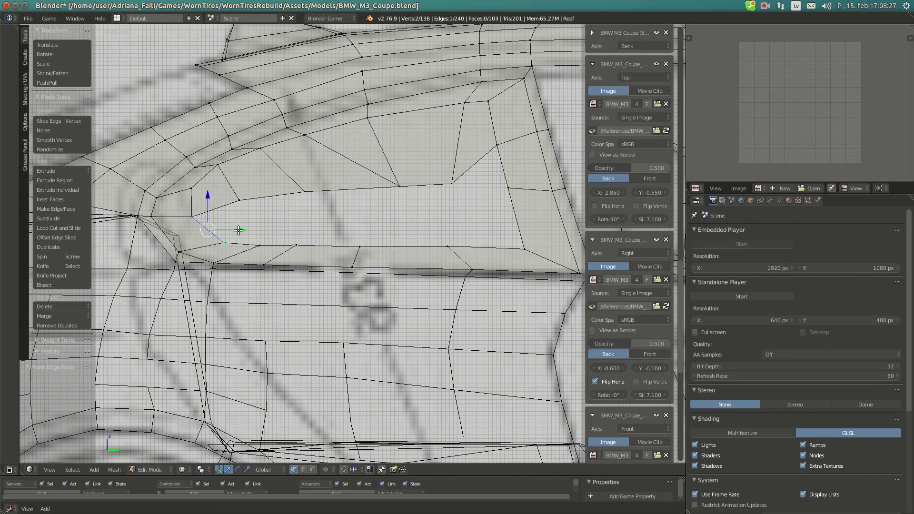
right_click(224, 242, "shift")
key("f")
right_click(224, 243)
right_click(240, 200, "shift")
right_click(305, 191, "shift")
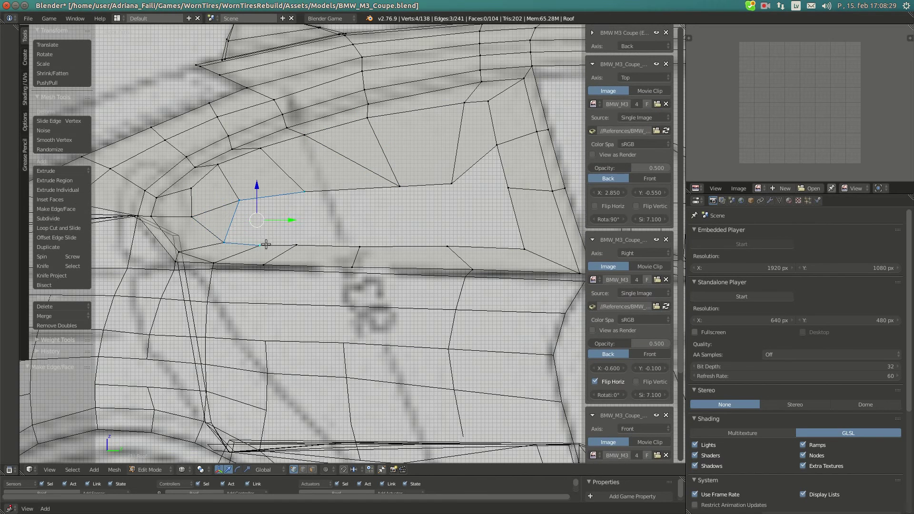
key("f")
Fill the small triangle and the next two quads forward between the midline row and the window's bottom edge.
right_click(297, 245)
right_click(304, 192, "shift")
key("f")
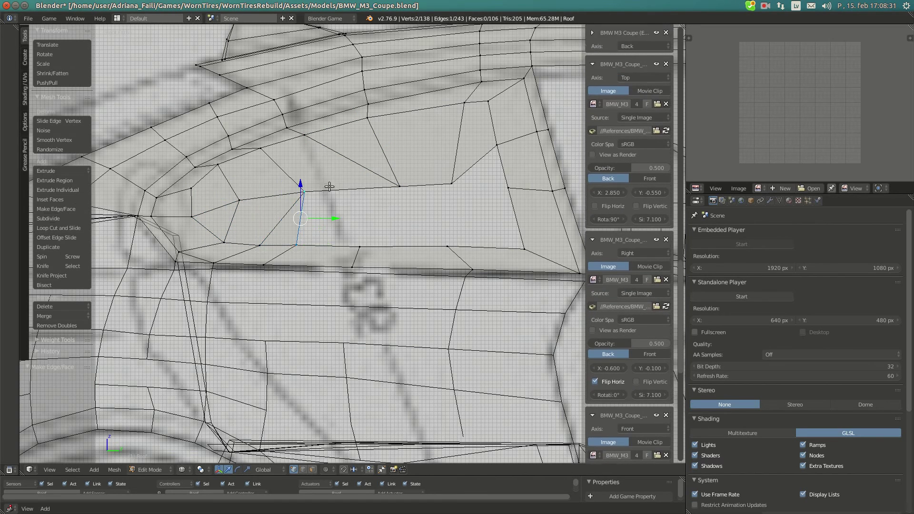
right_click(359, 246, "shift")
key("f")
right_click(360, 247)
right_click(399, 186, "shift")
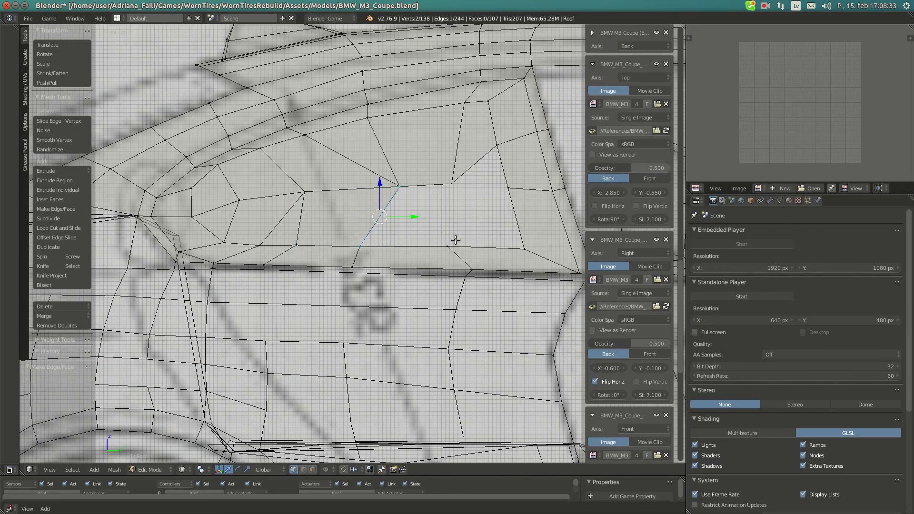
right_click(447, 246, "shift")
right_click(452, 183, "shift")
key("f")
Close the front of the window opening with a lower corner quad and a triangle at the front edge.
right_click(447, 246)
right_click(452, 183, "shift")
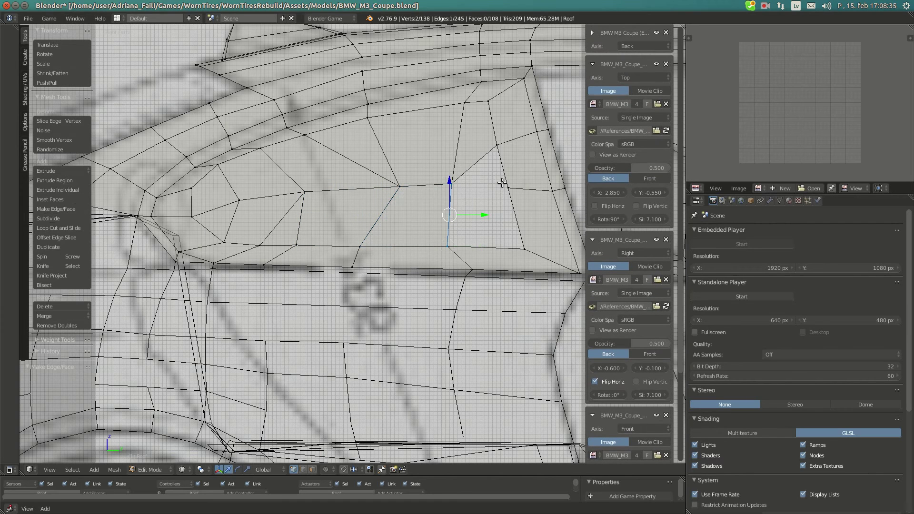
right_click(509, 188, "shift")
right_click(523, 249, "shift")
key("f")
right_click_drag(451, 183, 463, 183)
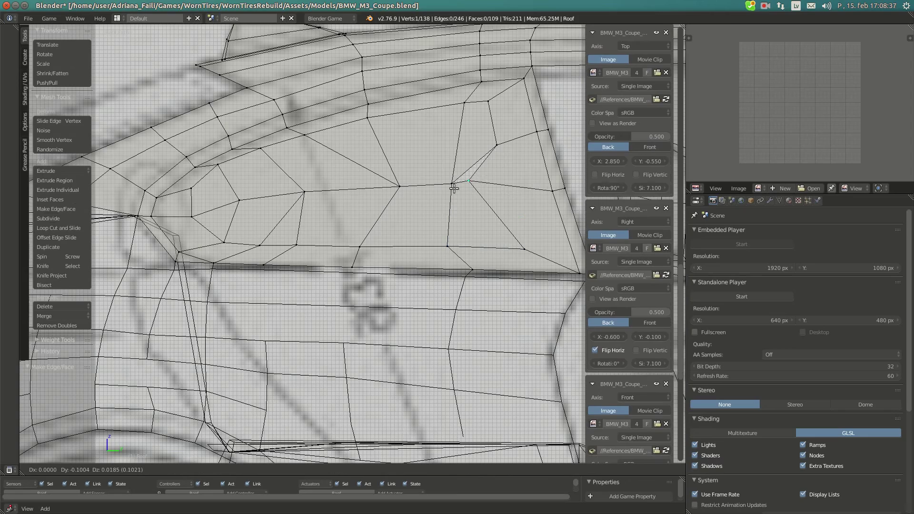
right_click(496, 143, "shift")
right_click(507, 187, "shift")
key("f")
scroll(487, 189, "down", 1)
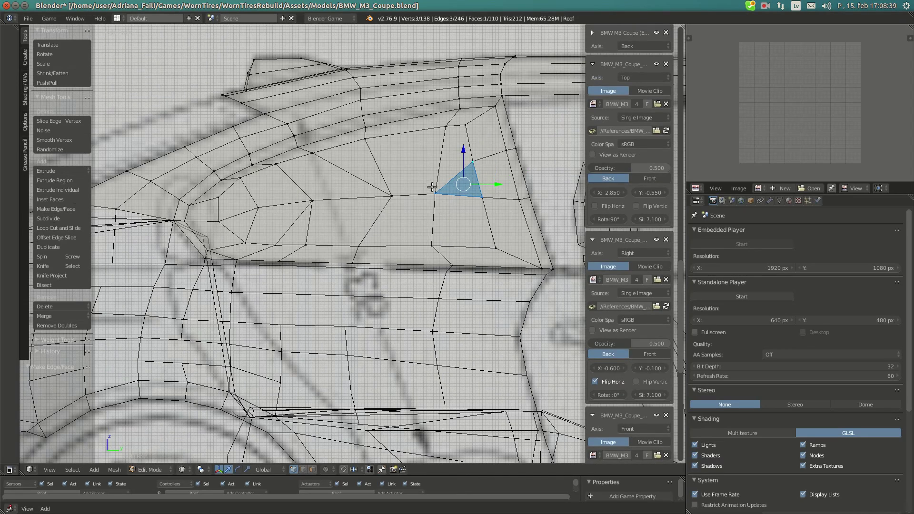
Examine the shading of the filled side window in solid perspective view from several angles.
key("a")
key("a")
key("Tab")
key("KP_5")
key("z")
key("KP_Decimal")
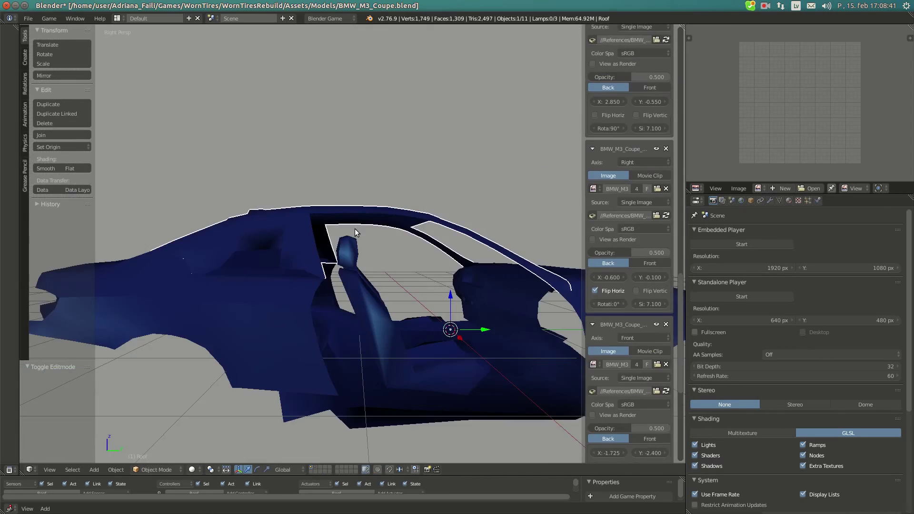
middle_click_drag(266, 254, 342, 269)
key("Tab")
mouse_move(414, 298)
middle_mouse_down()
mouse_move(435, 290)
mouse_move(424, 287)
middle_mouse_up()
key("Tab")
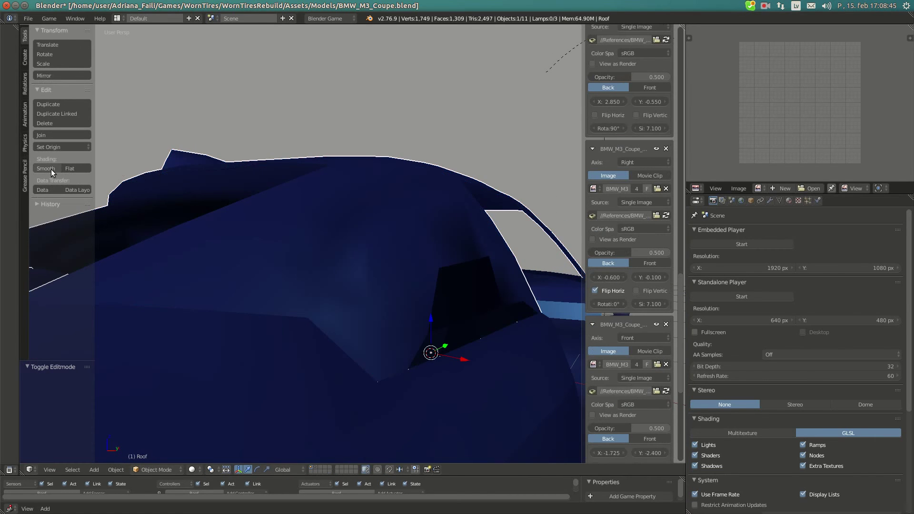
Recalculate the normals of the entire roof mesh to the outside and check the window's shading.
key("Tab")
mouse_move(455, 305)
middle_mouse_down()
mouse_move(473, 301)
mouse_move(457, 303)
middle_mouse_up()
middle_click_drag(139, 413, 136, 412)
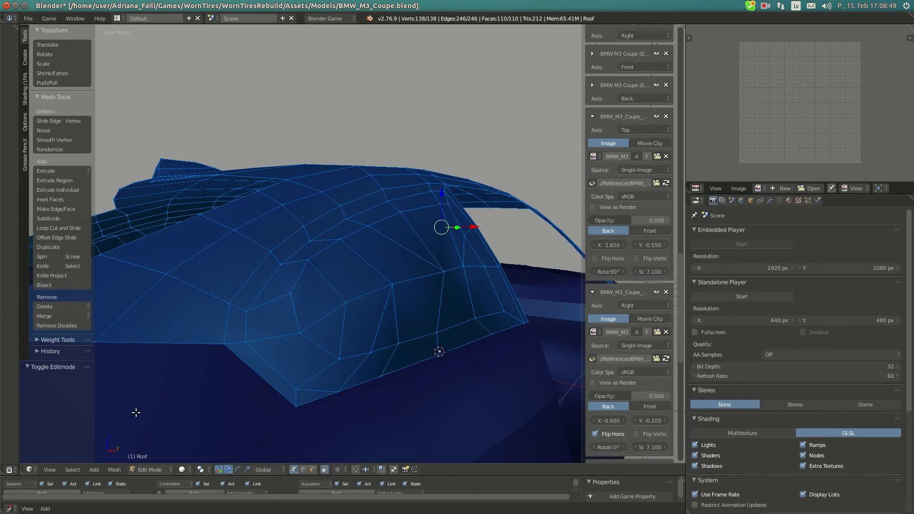
left_click(114, 469)
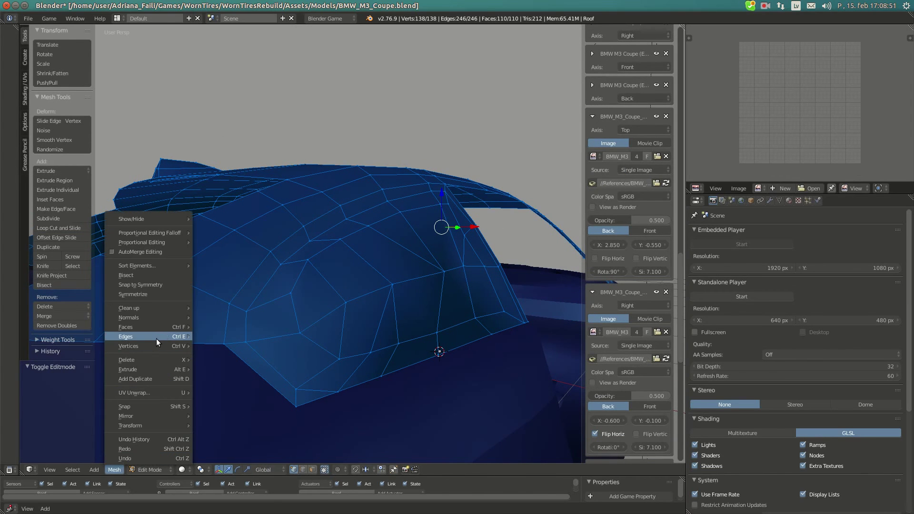
mouse_move(134, 316)
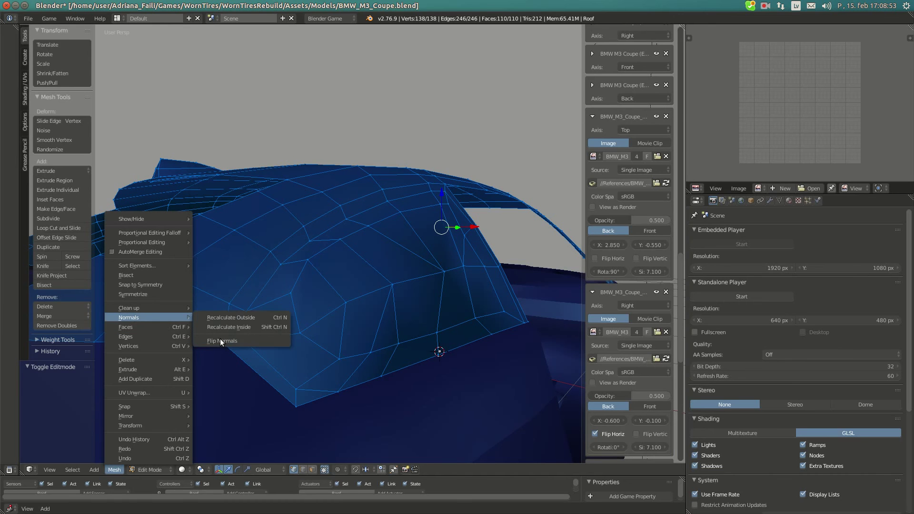
left_click(239, 317)
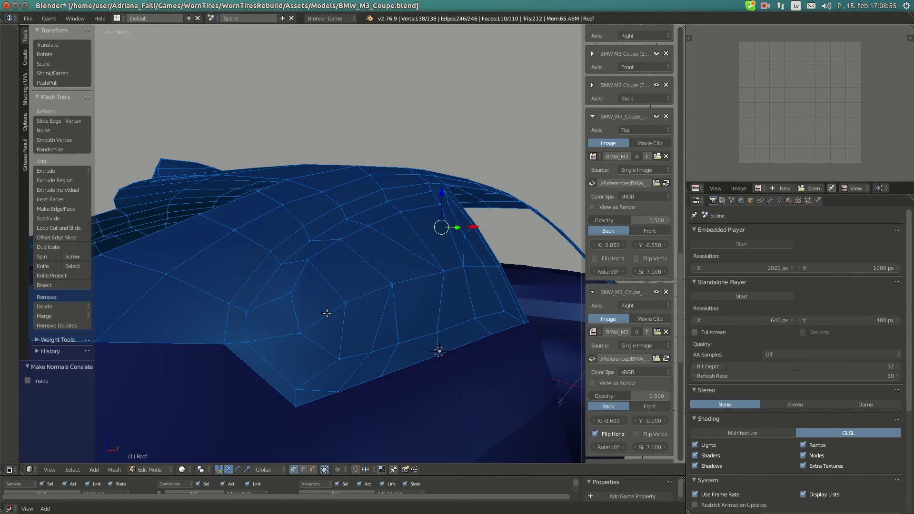
key("Tab")
middle_click_drag(369, 322, 319, 325)
In side view, move the third midline vertex about 0.08 rearward and the front midline vertex about 0.006 forward along Y.
key("Tab")
right_click(302, 323)
key("KP_3")
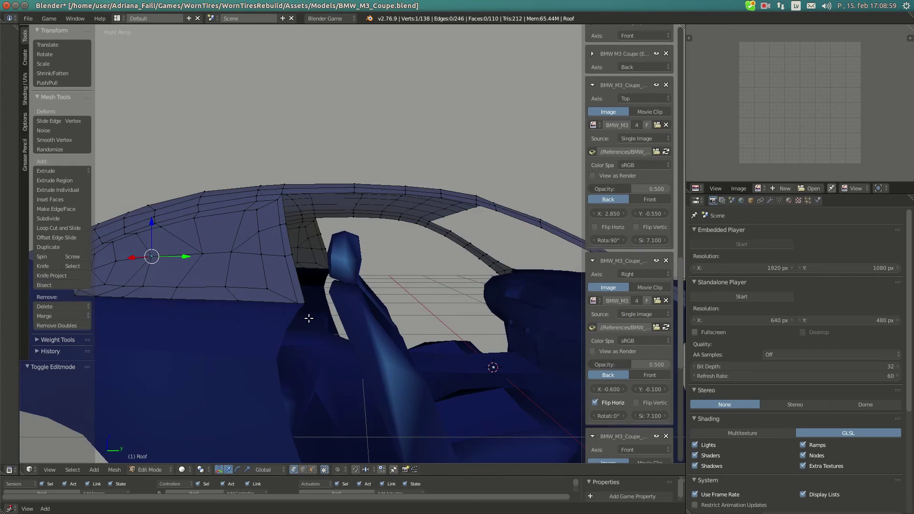
middle_click_drag(279, 254, 371, 247, "shift")
key("z")
key("KP_3")
key("KP_5")
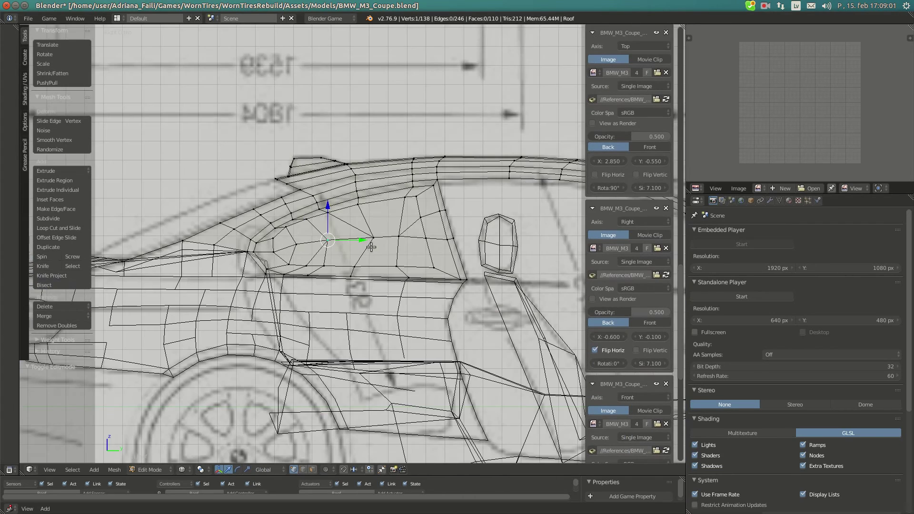
scroll(371, 247, "up", 3)
key("g")
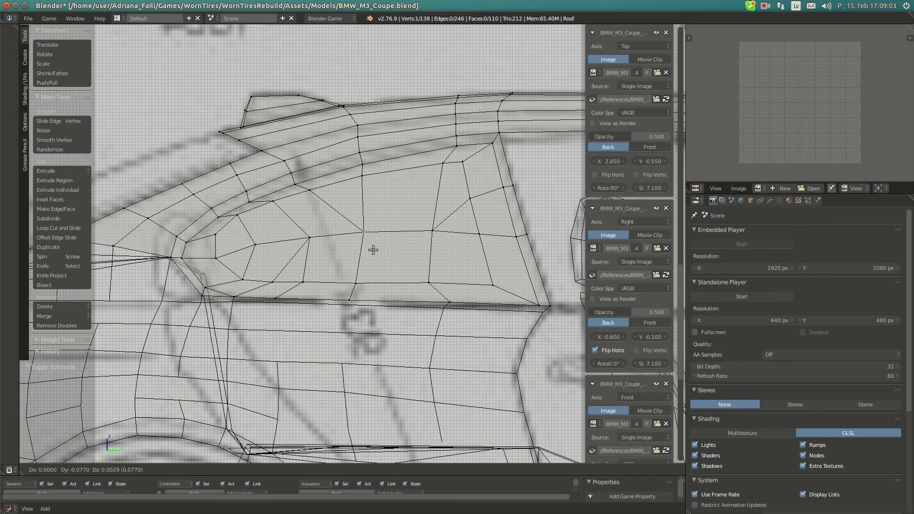
left_click(373, 249)
right_click(448, 231)
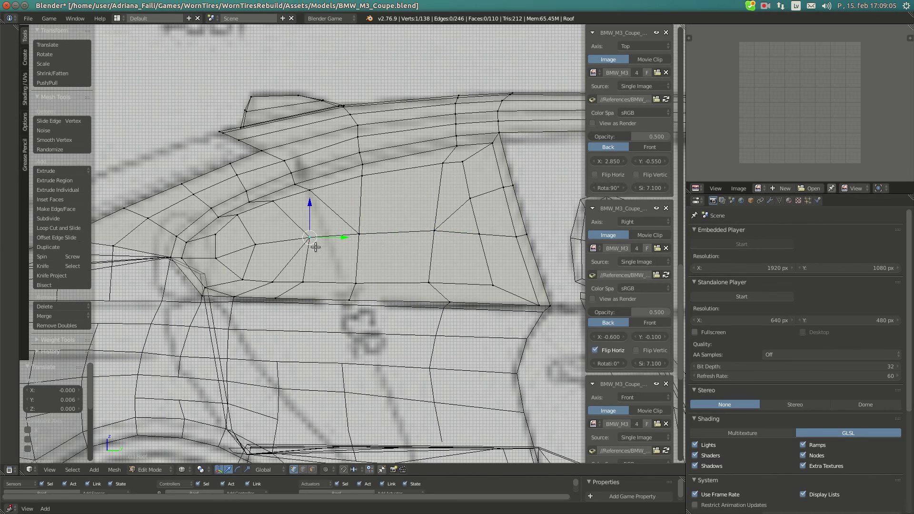
Move the second midline vertex about 0.06 rearward and 0.01 down, and shift the rearmost midline vertex slightly rearward.
key("g")
left_click(292, 246)
key("g")
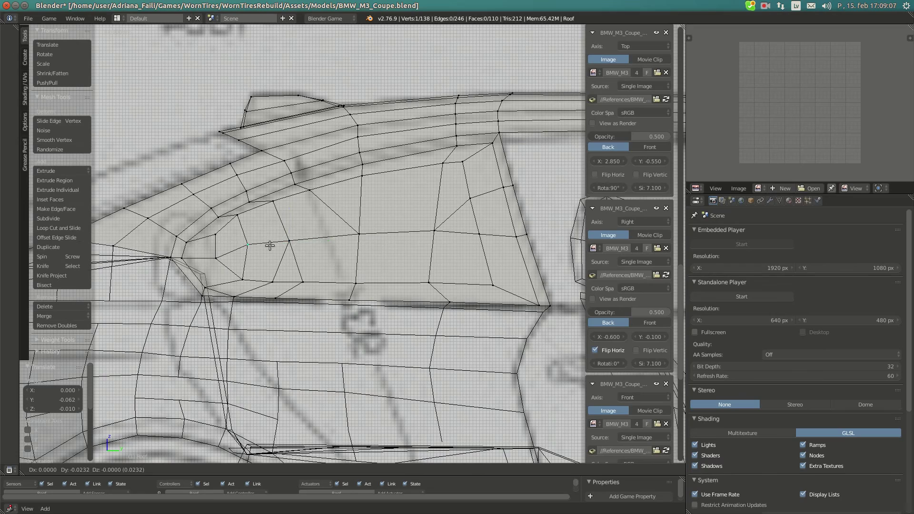
left_click(270, 245)
right_click(292, 246)
key("g")
left_click(300, 249)
In top view, nudge the window's midline vertices slightly inward along X, by about 0.003 for the last one moved.
key("KP_7")
scroll(440, 274, "down", 2)
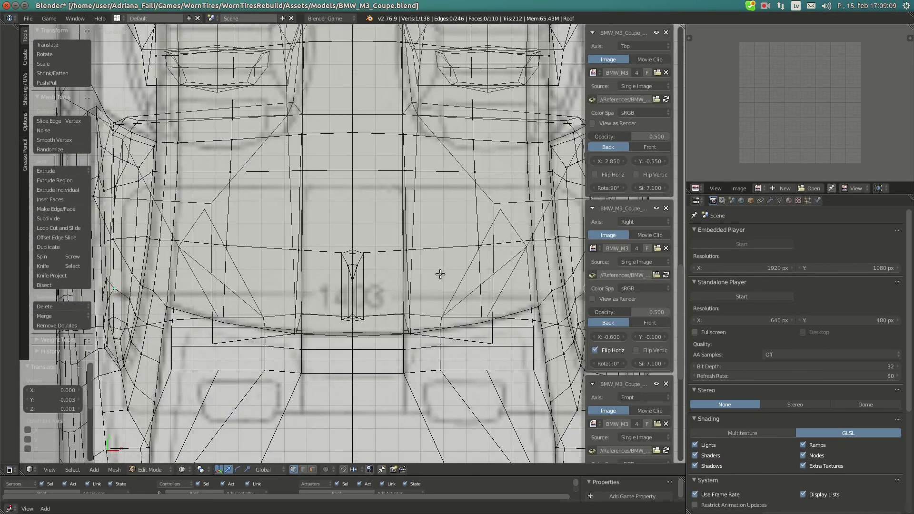
scroll(440, 274, "down", 2)
middle_click_drag(431, 264, 249, 248, "shift")
scroll(341, 260, "up", 4)
scroll(322, 338, "up", 3)
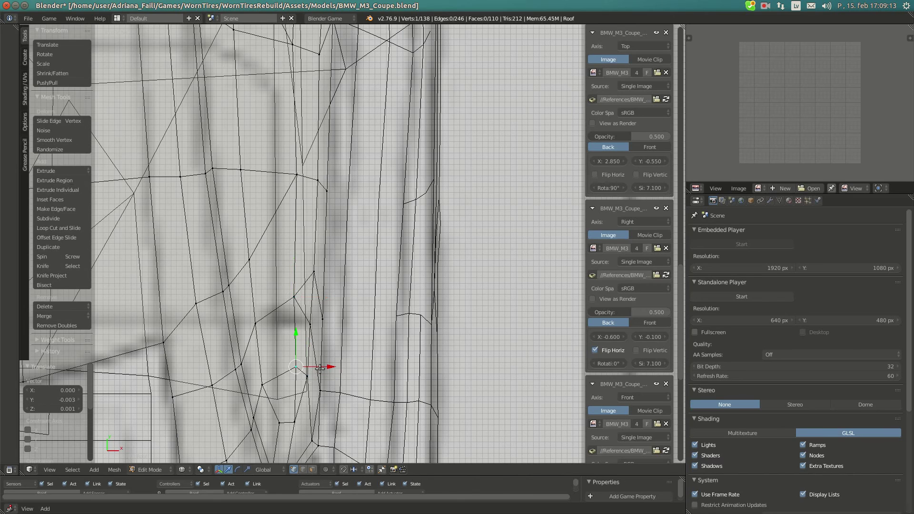
left_click_drag(320, 367, 313, 367)
left_click_drag(321, 299, 321, 299)
left_click_drag(315, 174, 312, 171)
middle_click_drag(307, 186, 325, 280, "shift")
right_click(310, 138)
scroll(338, 152, "down", 3)
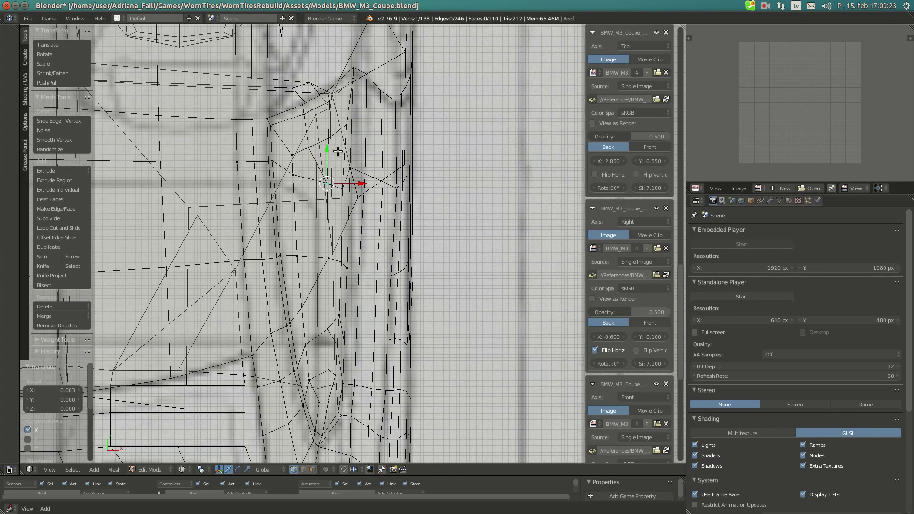
In top view, move one of the window's midline vertices about 0.006 inward along X and nudge the window vertex behind it slightly inward.
key("a")
right_click(342, 188)
right_click(324, 185)
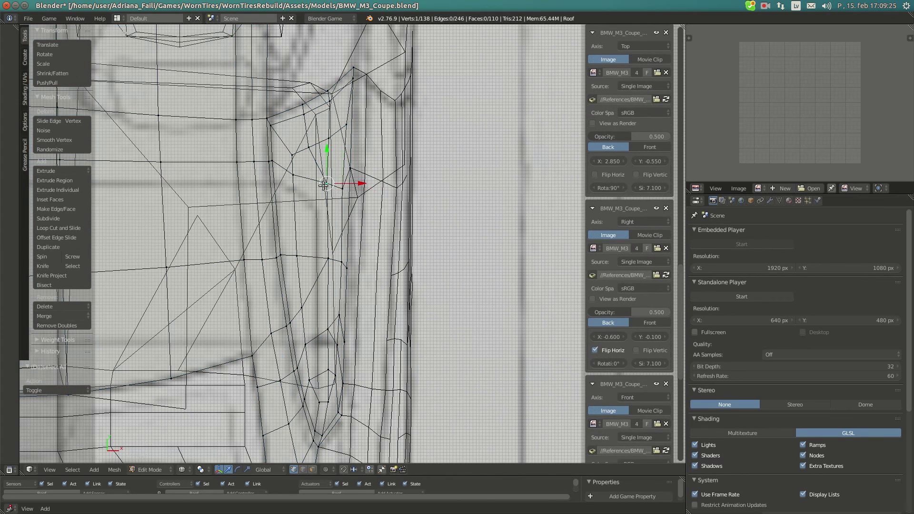
left_click_drag(349, 180, 330, 181)
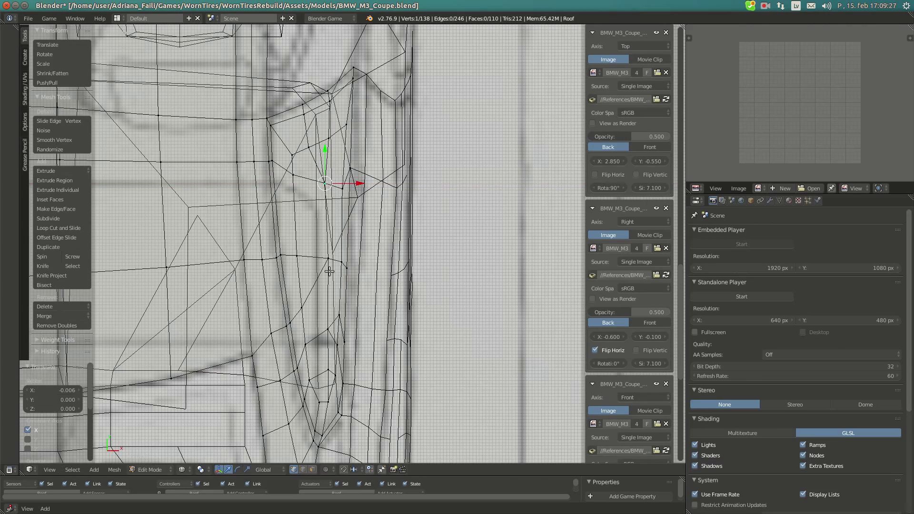
left_click_drag(348, 258, 341, 260)
key("a")
key("a")
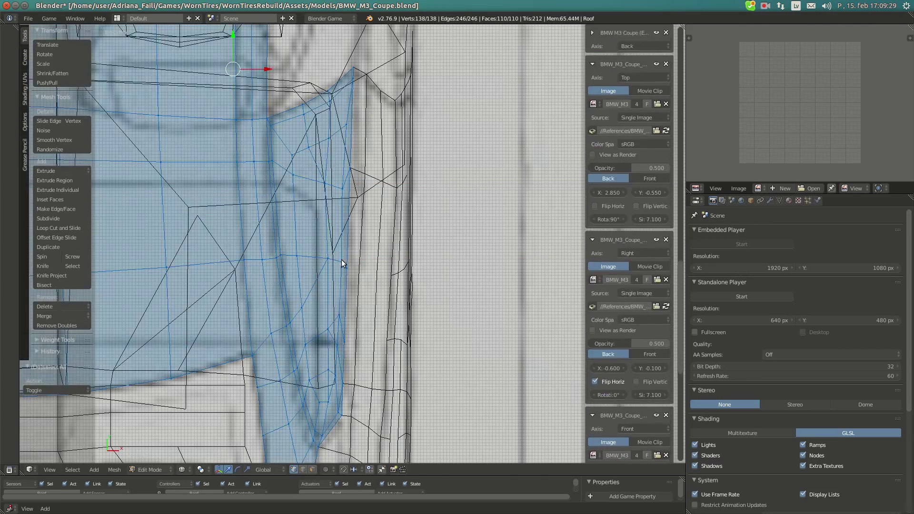
Return the viewport to solid shading and check the adjusted roof and window mesh in perspective.
key("Tab")
mouse_move(341, 259)
middle_mouse_down()
mouse_move(322, 272)
mouse_move(322, 287)
mouse_move(345, 331)
middle_mouse_up()
key("z")
key("Tab")
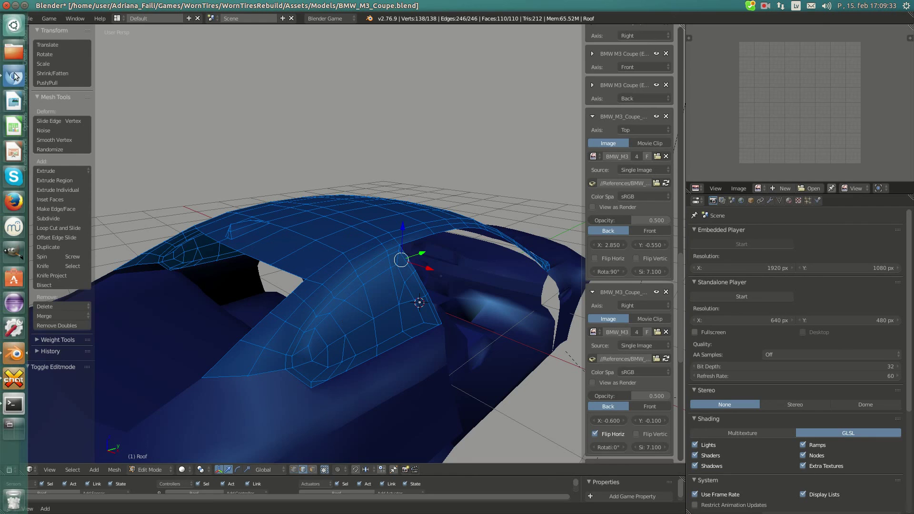
left_click(13, 77)
left_click(7, 362)
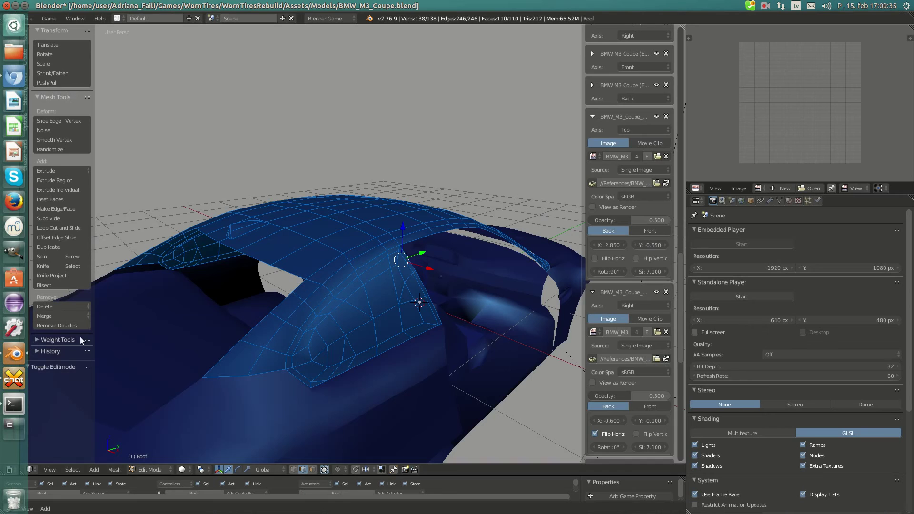
Select the eight edges along the side border of the roof panel and separate them with Edge Split.
middle_click_drag(381, 238, 338, 293)
scroll(291, 351, "up", 1)
right_click(270, 350)
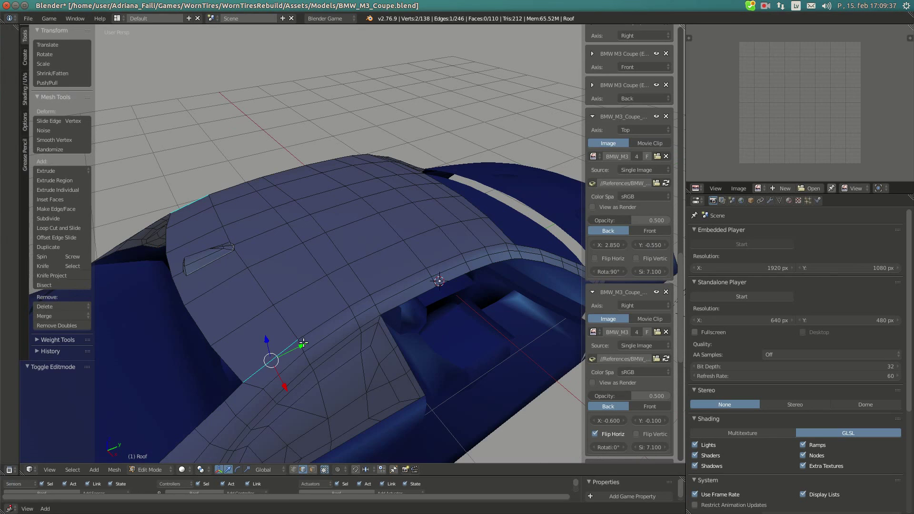
right_click(370, 299, "ctrl")
right_click(388, 298, "ctrl")
right_click(437, 265, "ctrl")
right_click(497, 243, "ctrl")
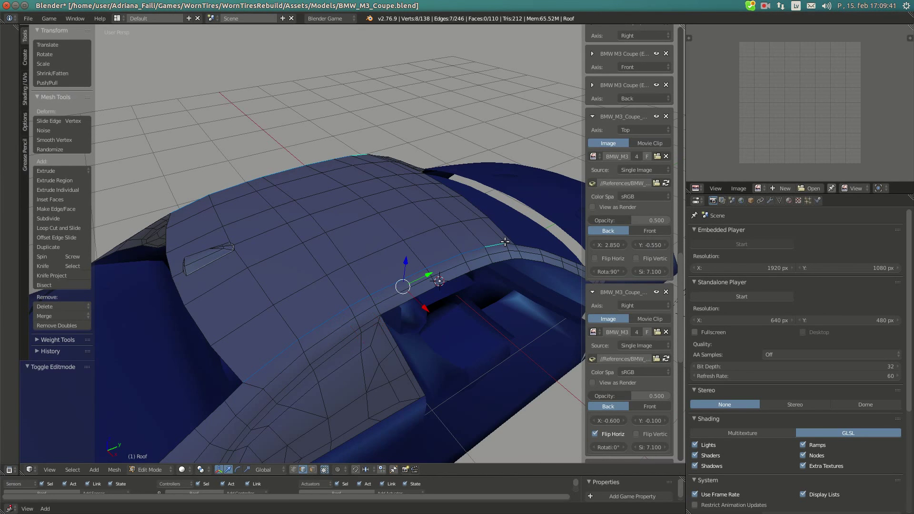
left_click(114, 469)
mouse_move(130, 337)
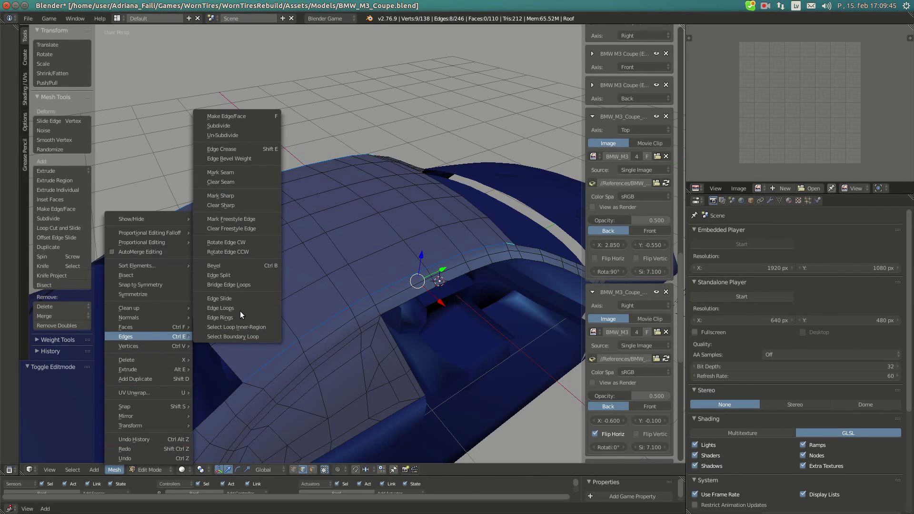
left_click(238, 275)
Edge Split the seven edges running along the outer border of the side window frame up to the door pillar.
middle_click_drag(238, 275, 389, 297)
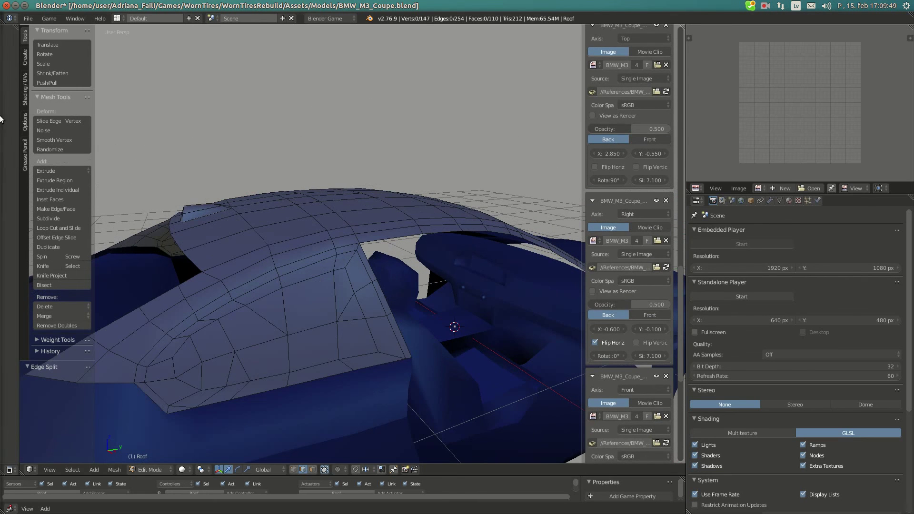
right_click(137, 373)
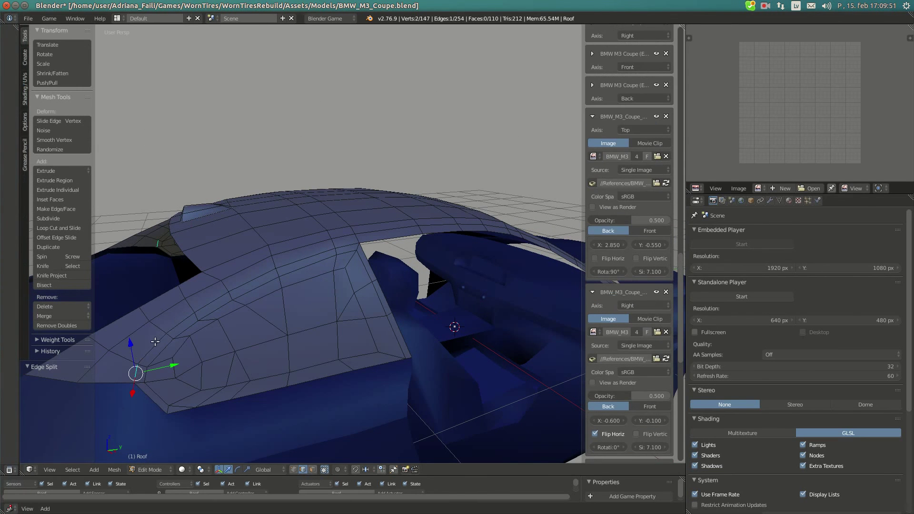
right_click(186, 312, "shift")
right_click(210, 304, "shift")
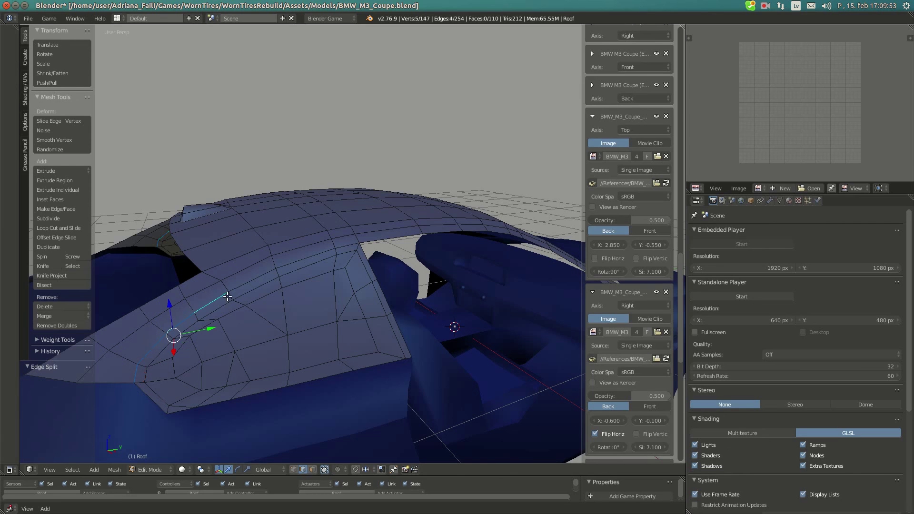
right_click(240, 287, "shift")
right_click(287, 261, "shift")
left_click(109, 469)
mouse_move(142, 336)
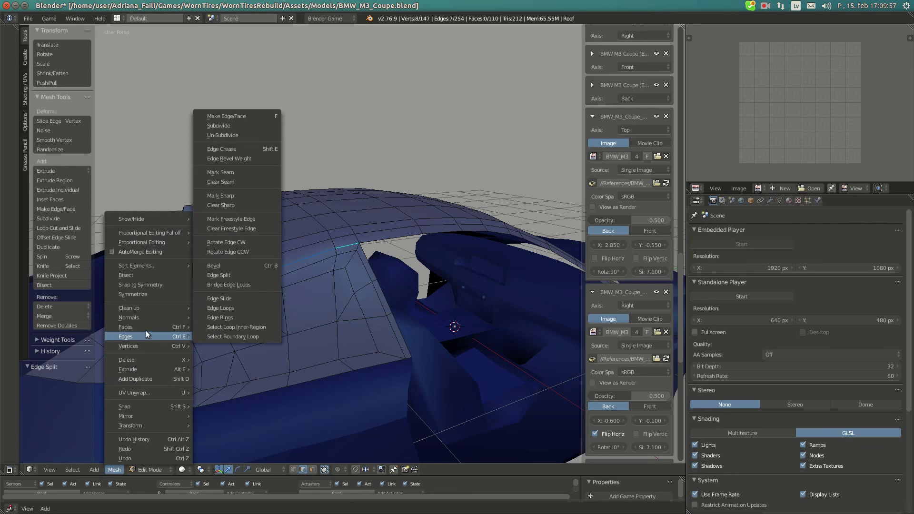
left_click(236, 273)
key("a")
Edge Split the twelve edges outlining the rear side window, reselect the whole mesh and leave Edit Mode.
middle_click_drag(328, 294, 286, 294)
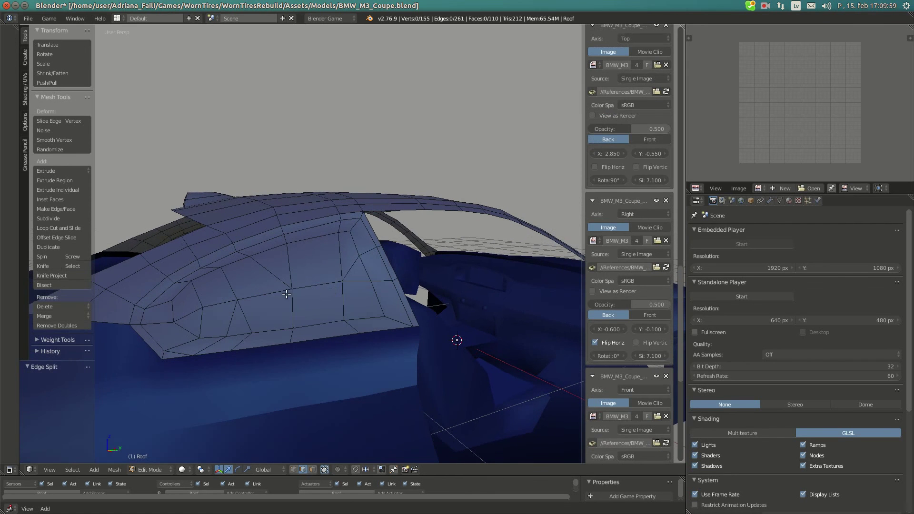
right_click(348, 219)
right_click(365, 228, "shift")
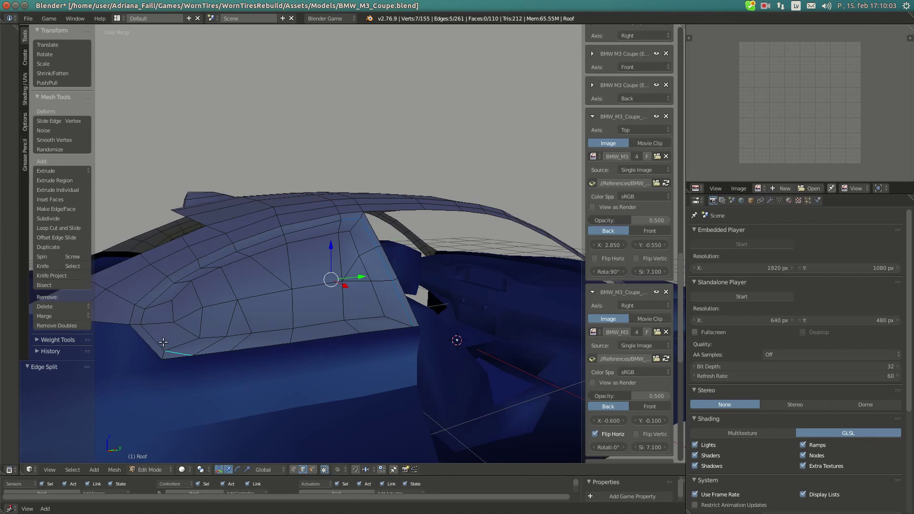
right_click(144, 320, "shift")
right_click(175, 279, "shift")
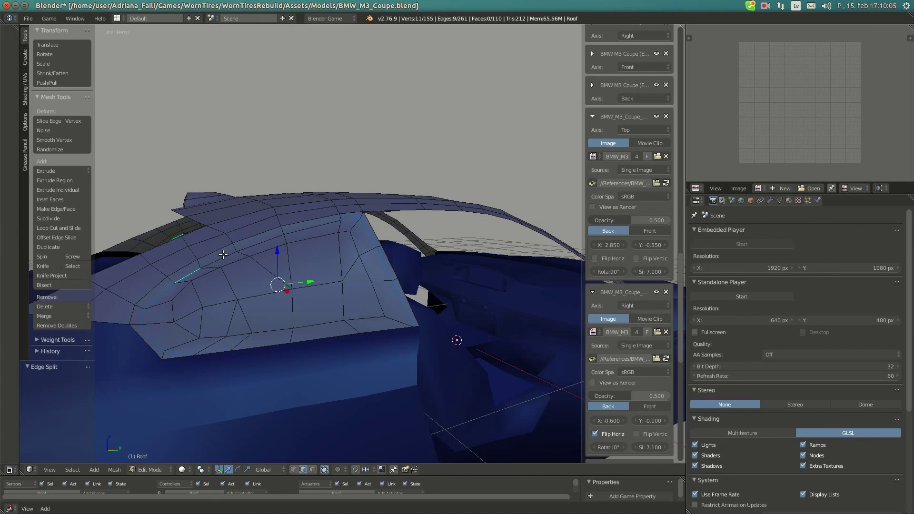
right_click(276, 244, "alt+shift")
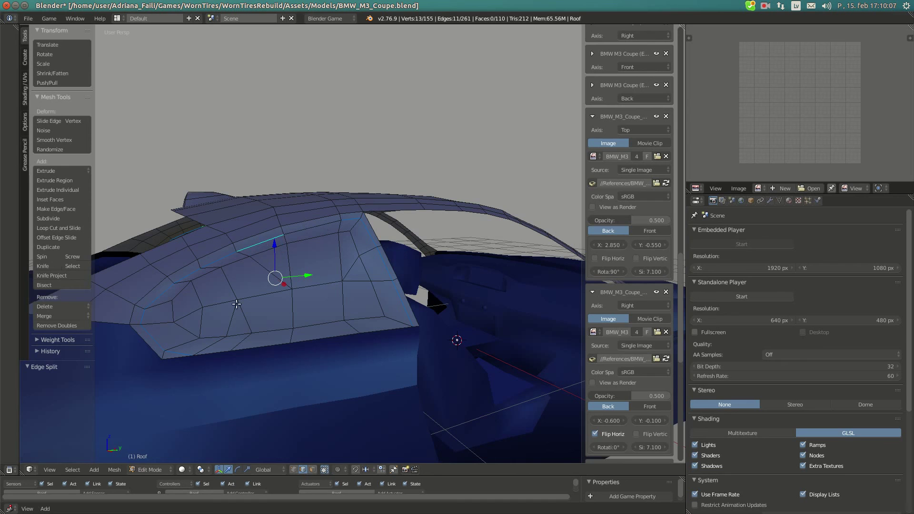
left_click(116, 469)
mouse_move(138, 336)
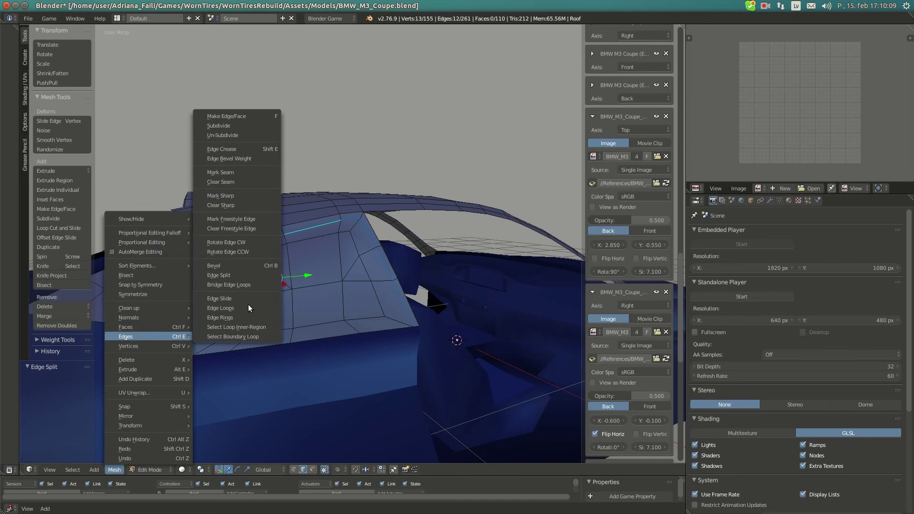
left_click(226, 275)
key("a")
key("a")
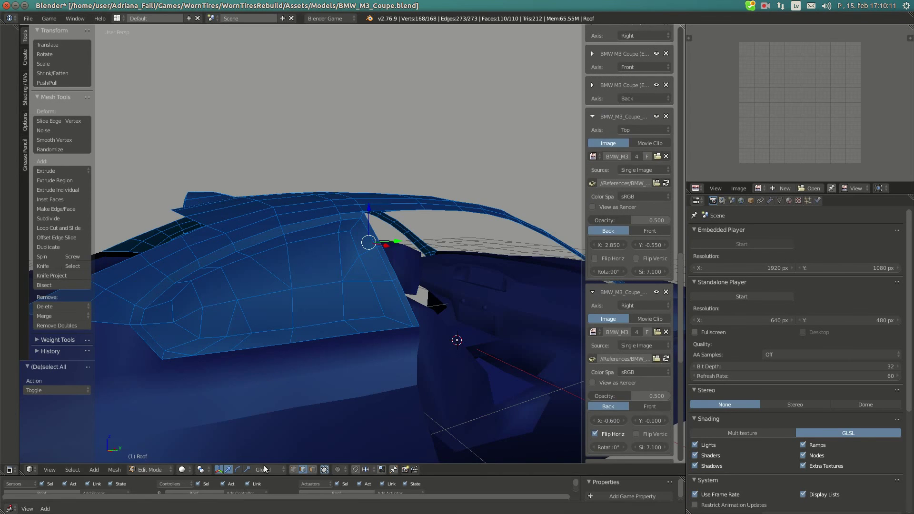
key("Tab")
Move all objects on layer 2 to layer 1 and display layer 1.
scroll(392, 289, "down", 4)
middle_click_drag(392, 289, 342, 297)
scroll(416, 291, "down", 1)
scroll(427, 281, "up", 3)
scroll(341, 284, "down", 3)
key("2")
scroll(343, 288, "down", 3)
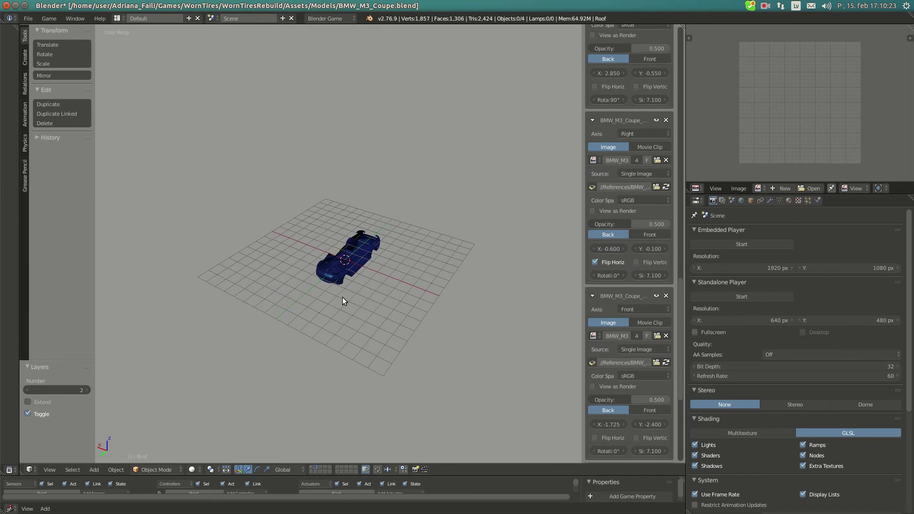
key("m")
key("a")
key("m")
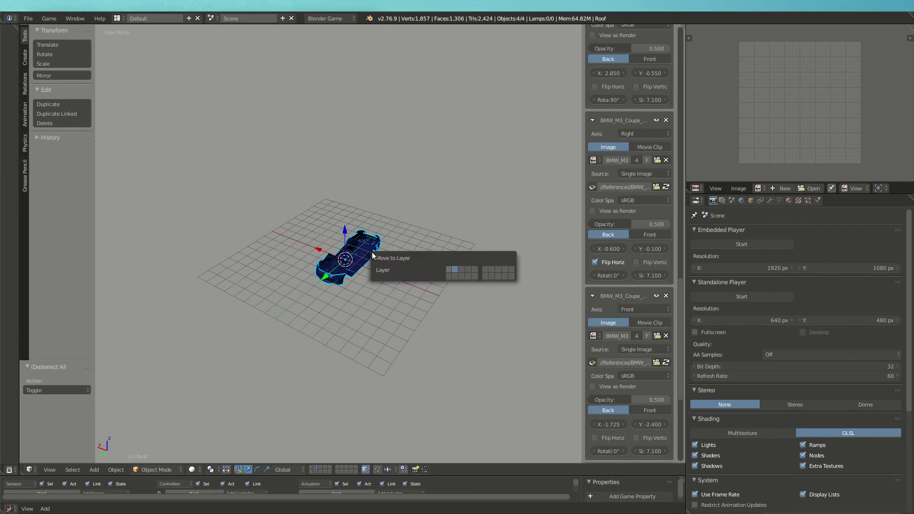
key("1")
key("1")
scroll(357, 252, "up", 5)
Select the Roof object and open its mesh for editing with the small roof antenna in view.
middle_click_drag(266, 304, 352, 288)
right_click(378, 330)
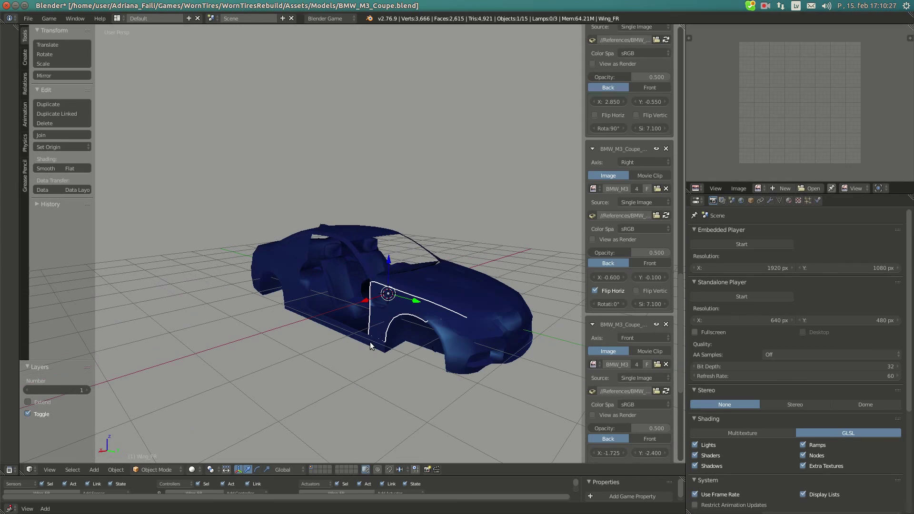
right_click(372, 343)
middle_click_drag(372, 343, 391, 271)
scroll(340, 224, "up", 4)
right_click(259, 194)
key("Tab")
middle_click_drag(258, 205, 264, 212)
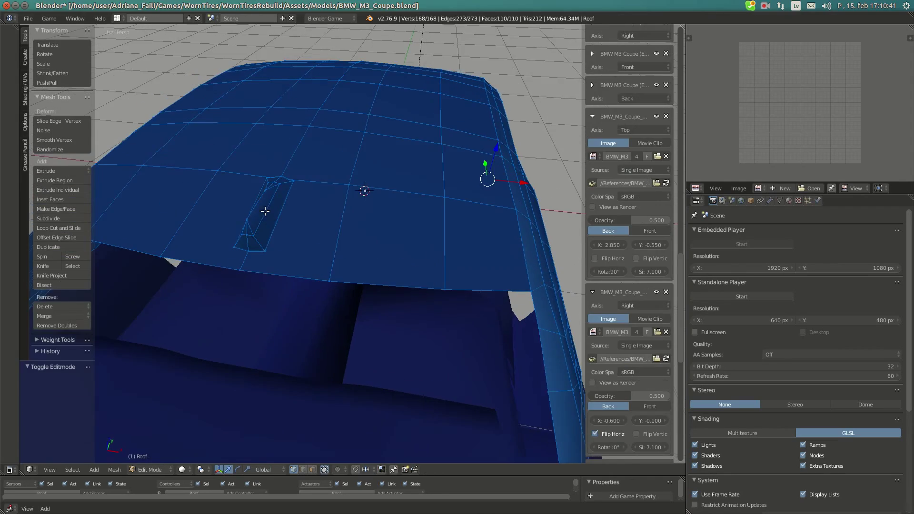
Shift the two vertices on one side of the roof antenna's base slightly outward along X and lower them slightly.
right_click(264, 247)
right_click(286, 186, "shift")
right_click(289, 183, "shift")
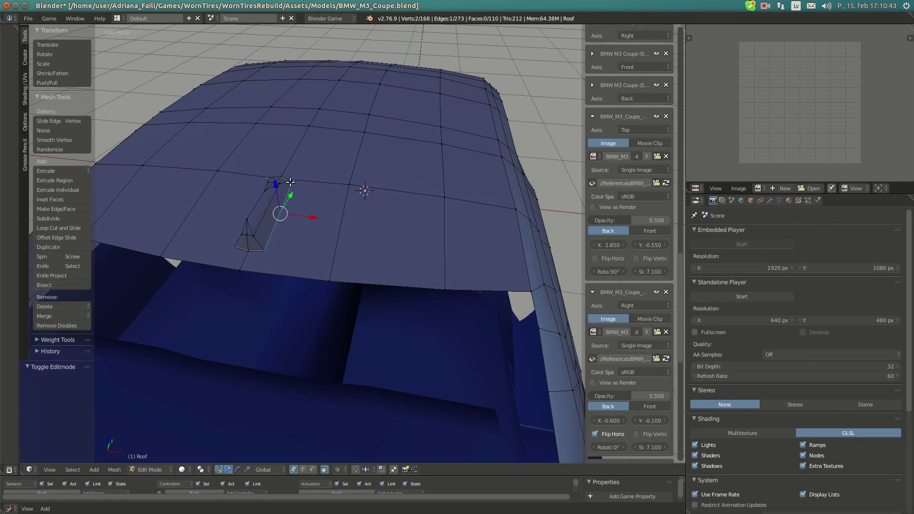
left_click_drag(310, 218, 314, 219)
middle_click_drag(315, 218, 296, 150)
left_click_drag(275, 102, 278, 111)
key("a")
key("Tab")
Inspect the complete car body from the front, rear, sides and above.
scroll(348, 170, "down", 6)
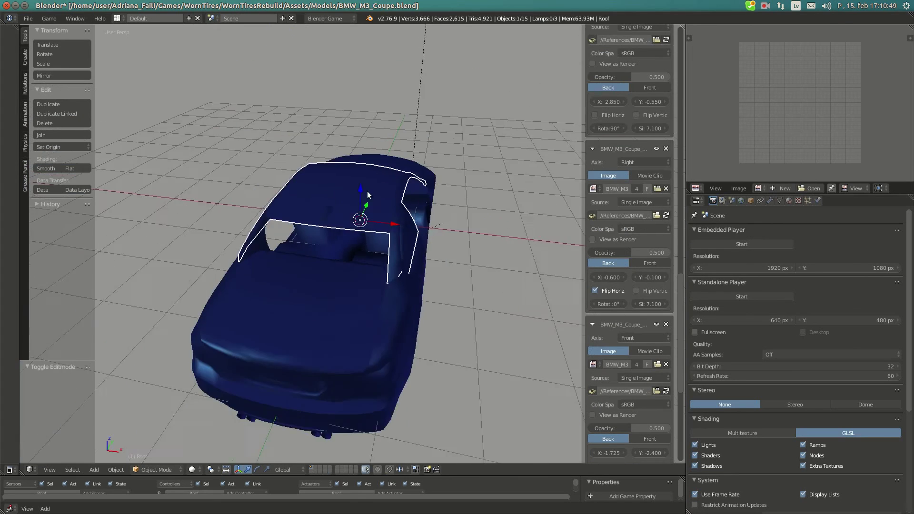
middle_click_drag(475, 240, 503, 247)
scroll(340, 186, "up", 3)
scroll(340, 187, "down", 5)
scroll(371, 232, "up", 2)
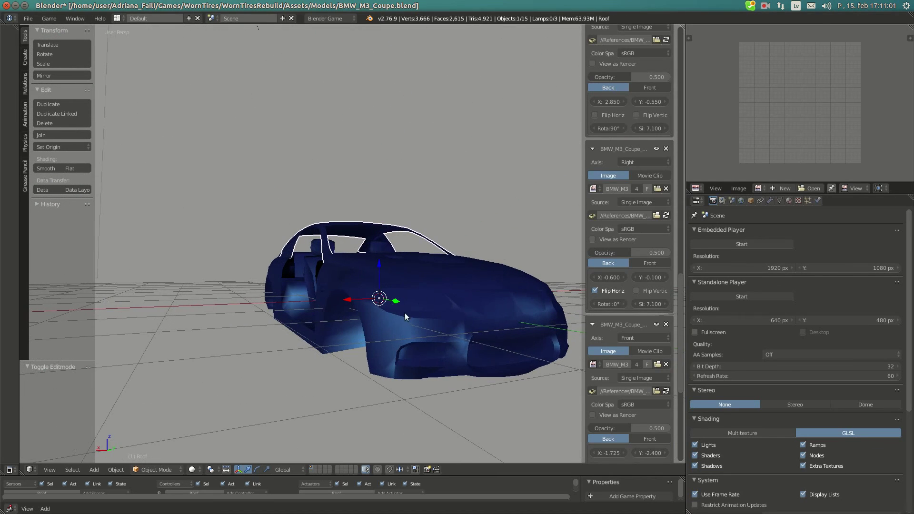
middle_click_drag(145, 287, 408, 280)
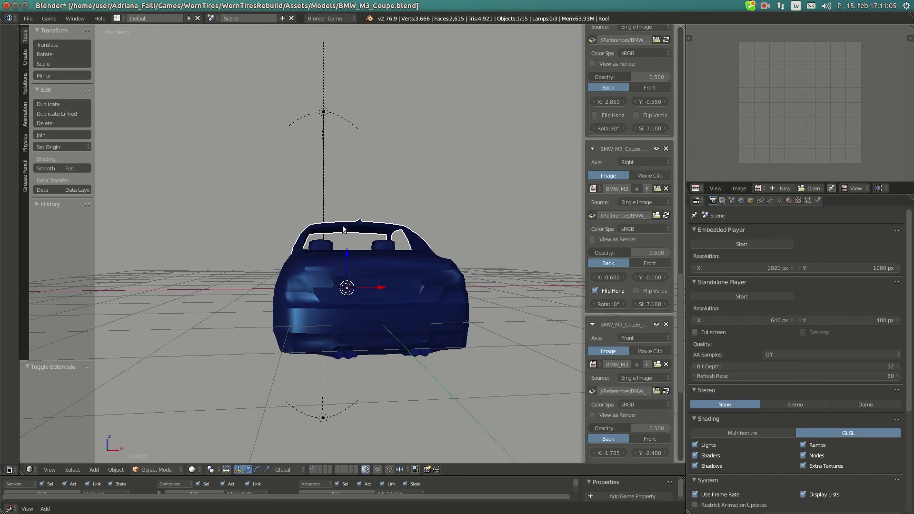
middle_click_drag(478, 227, 213, 461)
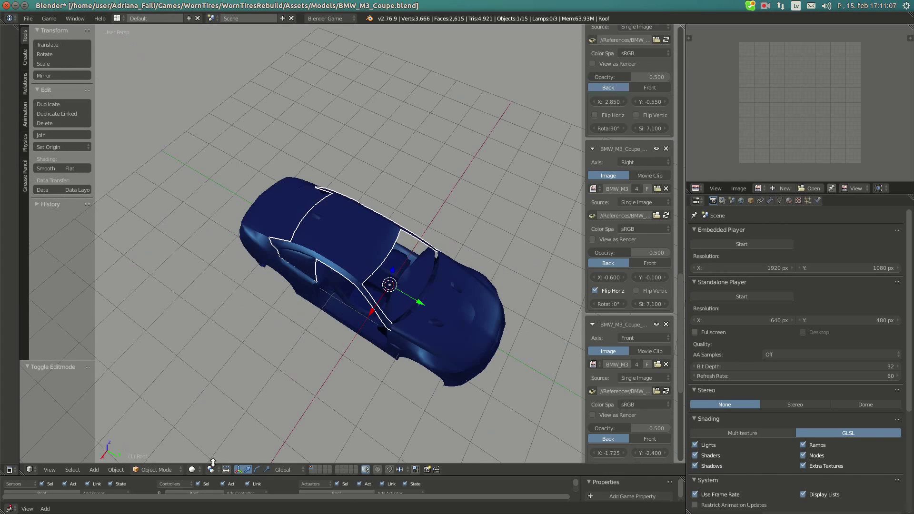
Switch the viewport to Material shading and select the car's Bottom object.
left_click(192, 470)
left_click(204, 415)
mouse_move(363, 380)
middle_mouse_down()
mouse_move(399, 275)
mouse_move(426, 258)
mouse_move(345, 262)
mouse_move(412, 273)
mouse_move(434, 253)
mouse_move(263, 220)
mouse_move(409, 227)
middle_mouse_up()
right_click(377, 328)
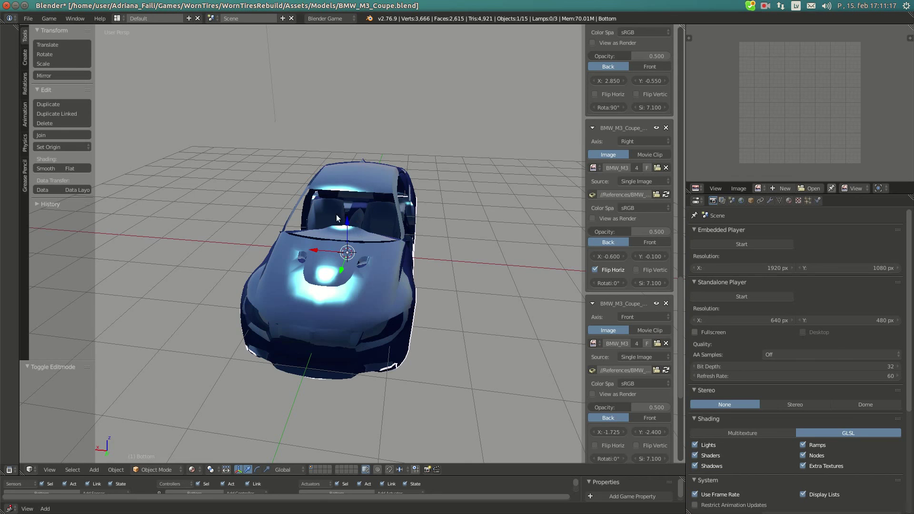
Examine the shaded car from all sides and up close, checking the roof, side windows and interior.
middle_click_drag(308, 223, 437, 227)
scroll(350, 204, "up", 5)
scroll(350, 204, "down", 5)
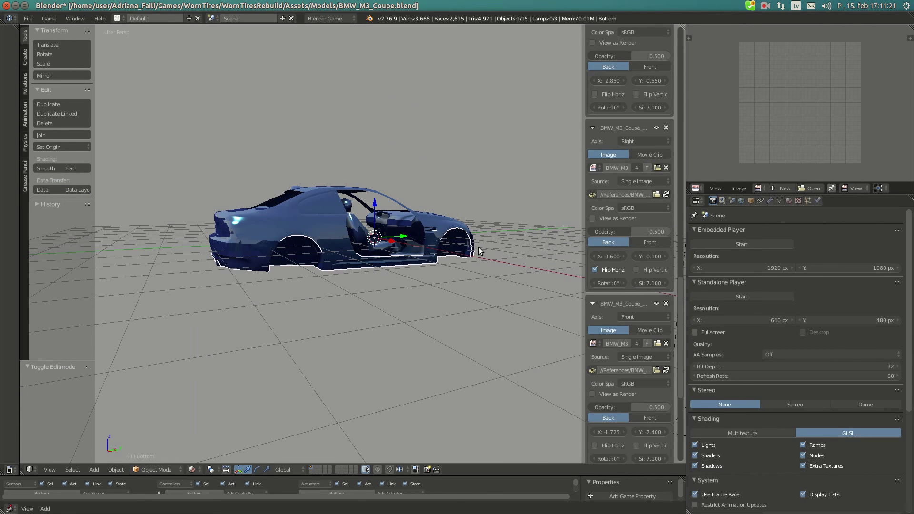
middle_click_drag(295, 219, 318, 227)
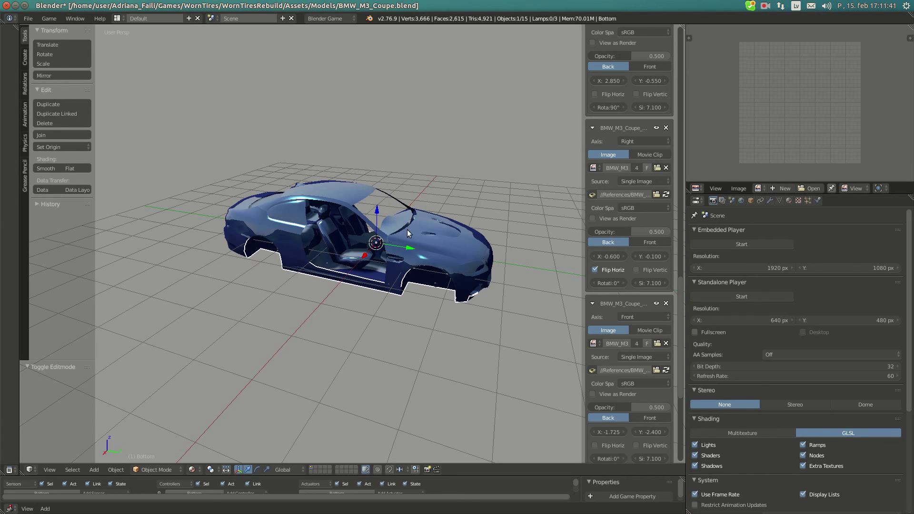
middle_click_drag(404, 227, 435, 218)
scroll(315, 210, "up", 2)
scroll(463, 220, "down", 2)
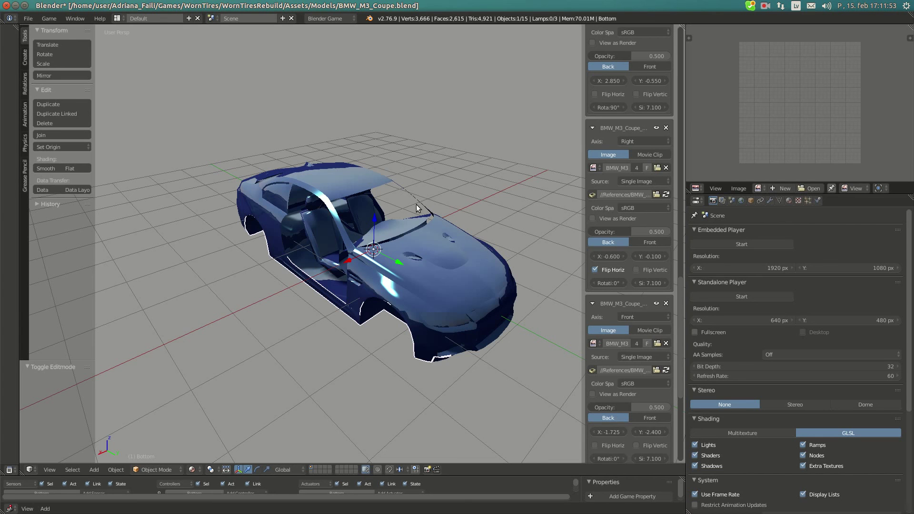
scroll(308, 202, "up", 2)
middle_click_drag(289, 208, 317, 205)
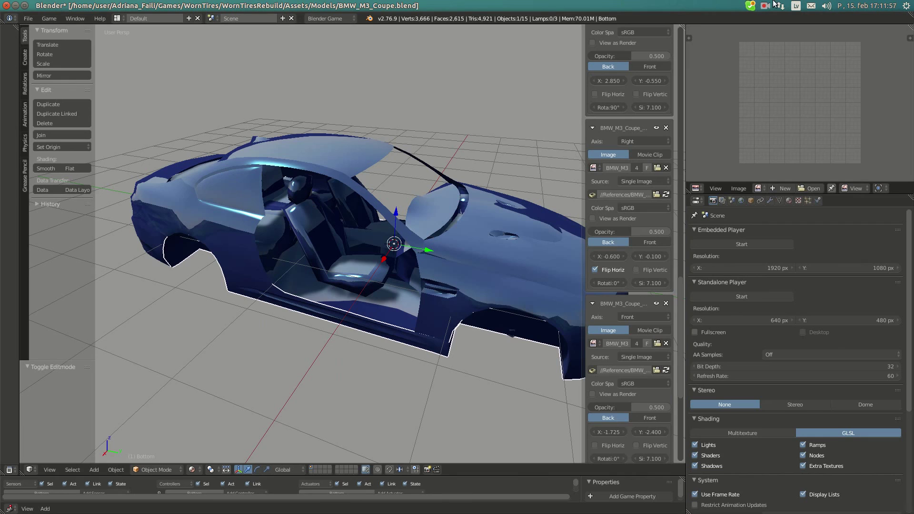